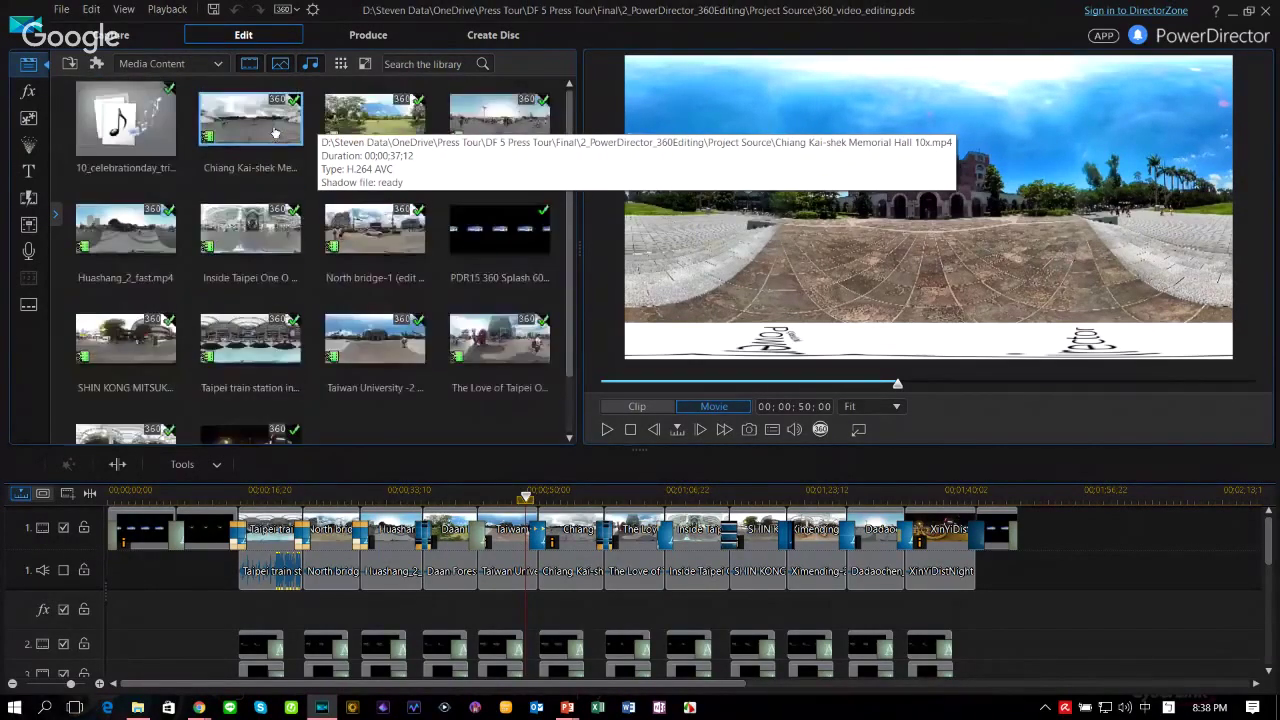
Step: Look through the video effect, PiP object, particle, title and transition libraries
{"action": "left_click", "coordinate": [29, 92]}
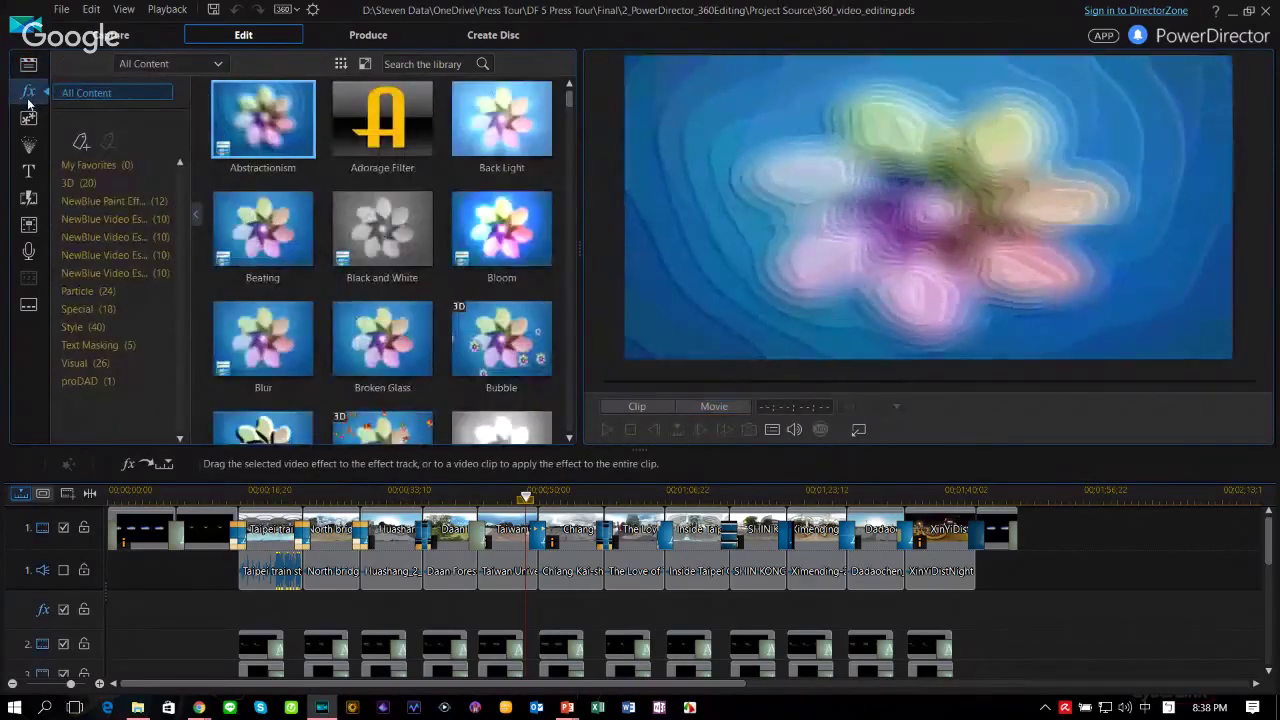
{"action": "left_click", "coordinate": [28, 118]}
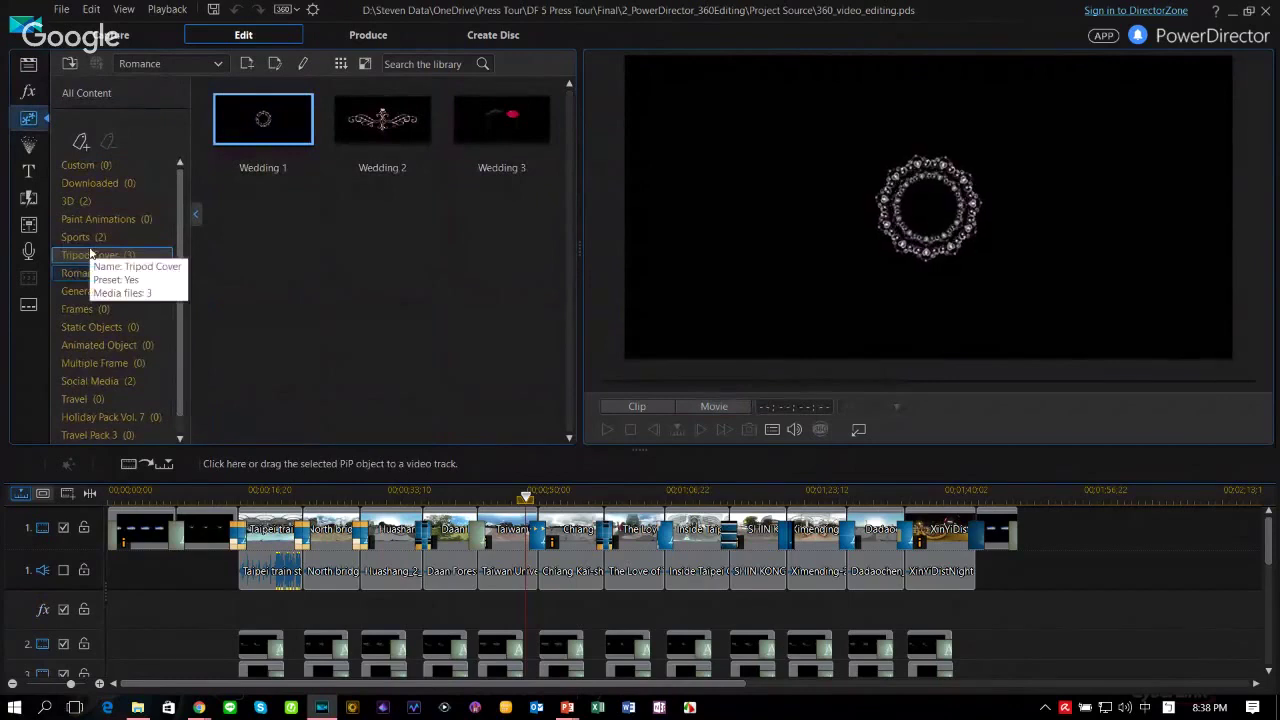
{"action": "left_click", "coordinate": [30, 145]}
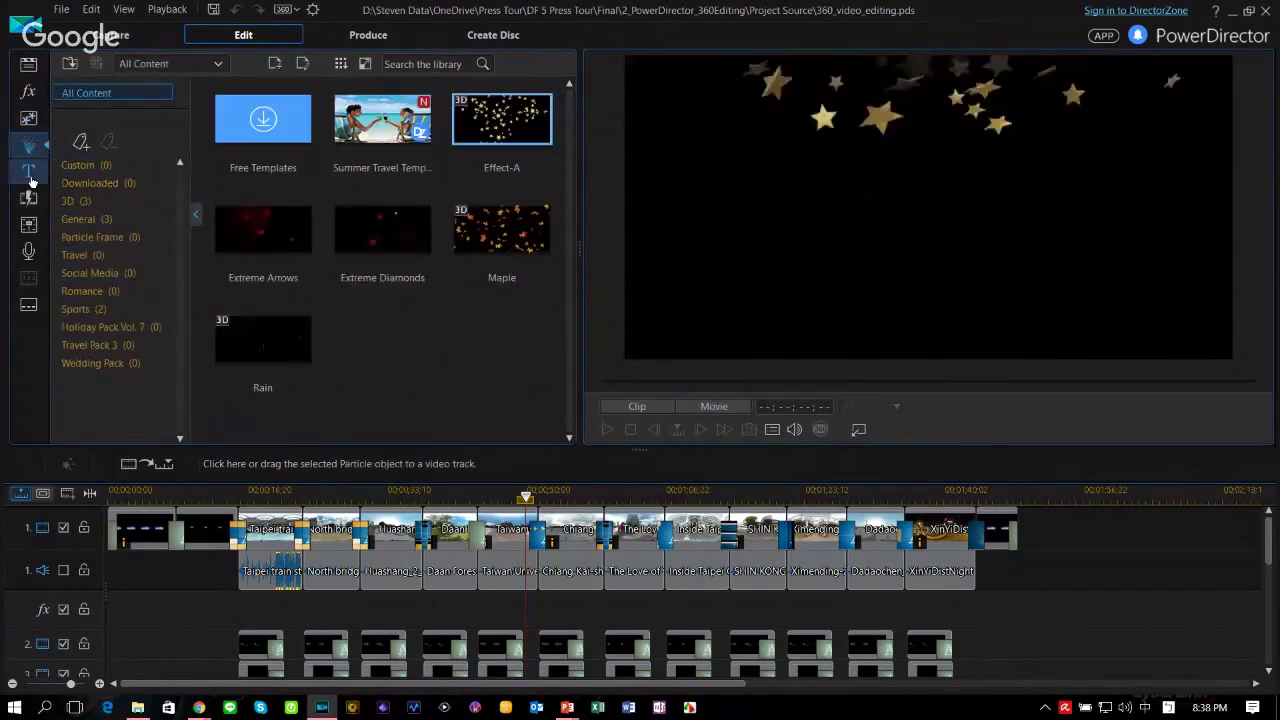
{"action": "left_click", "coordinate": [28, 175]}
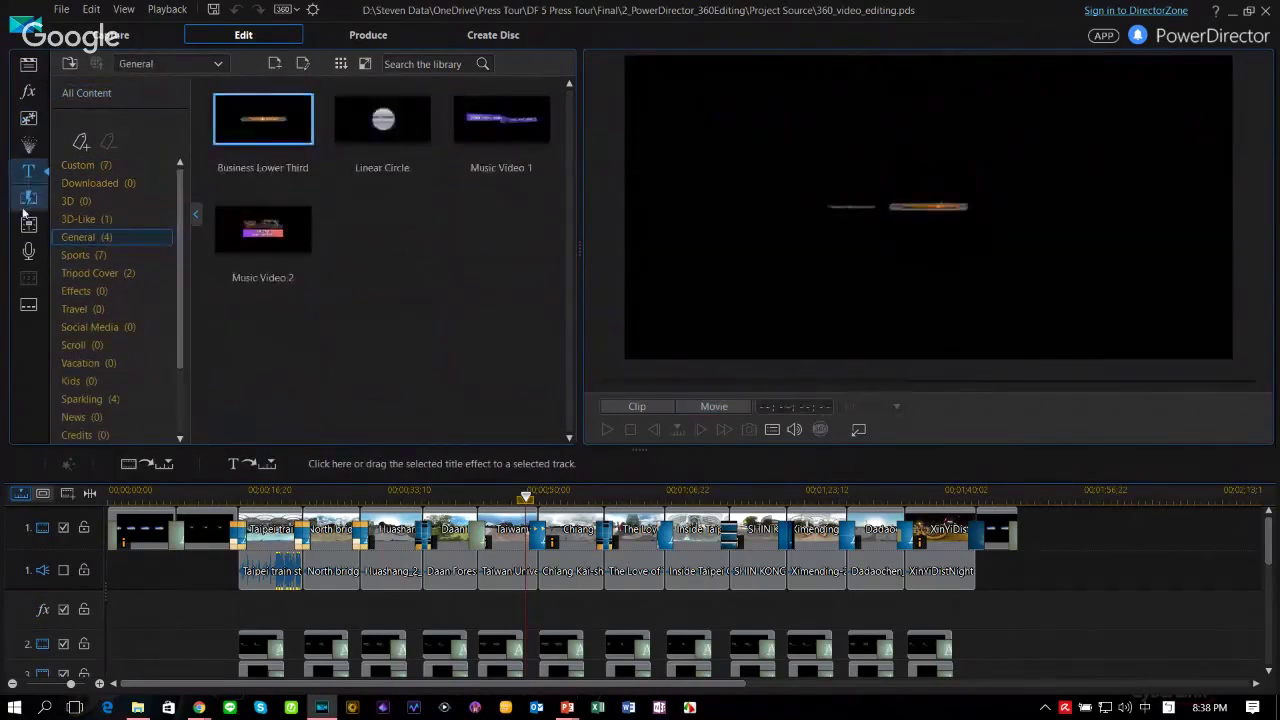
{"action": "left_click", "coordinate": [28, 197]}
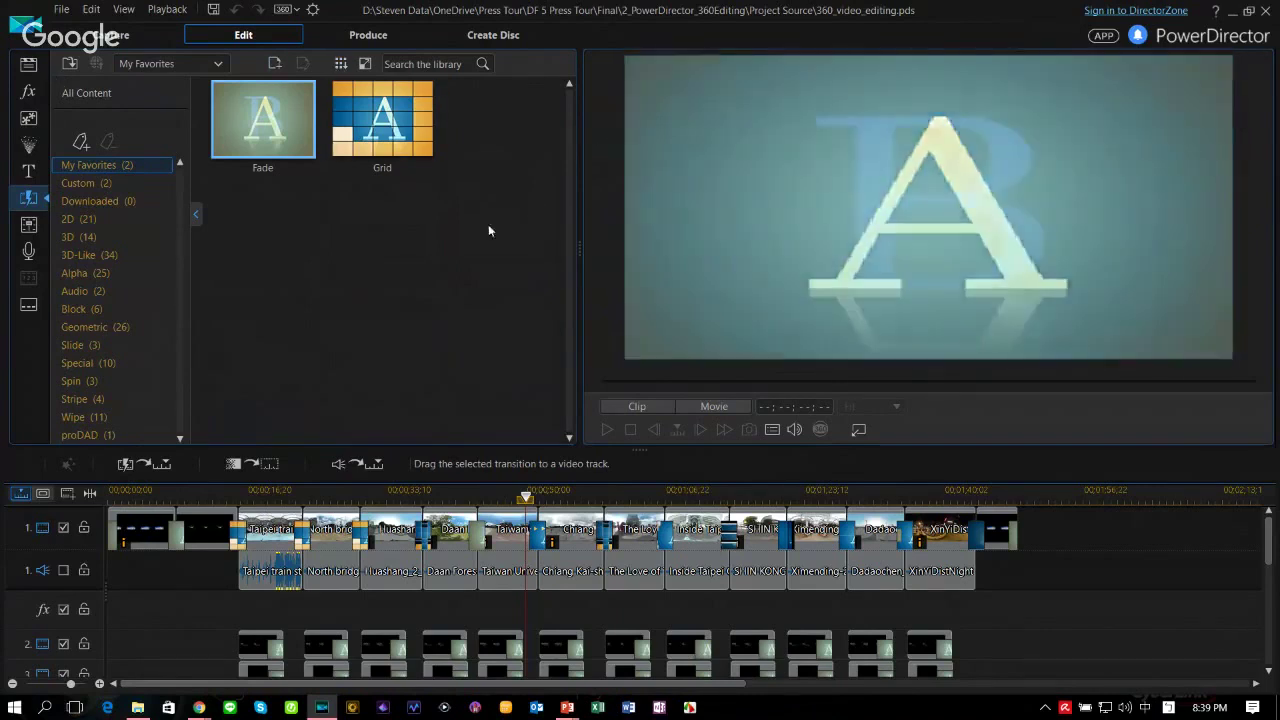
Step: Return to the media library and look around the Daan Forest Park clip in 360° viewer mode, then leave that mode
{"action": "left_click", "coordinate": [29, 64]}
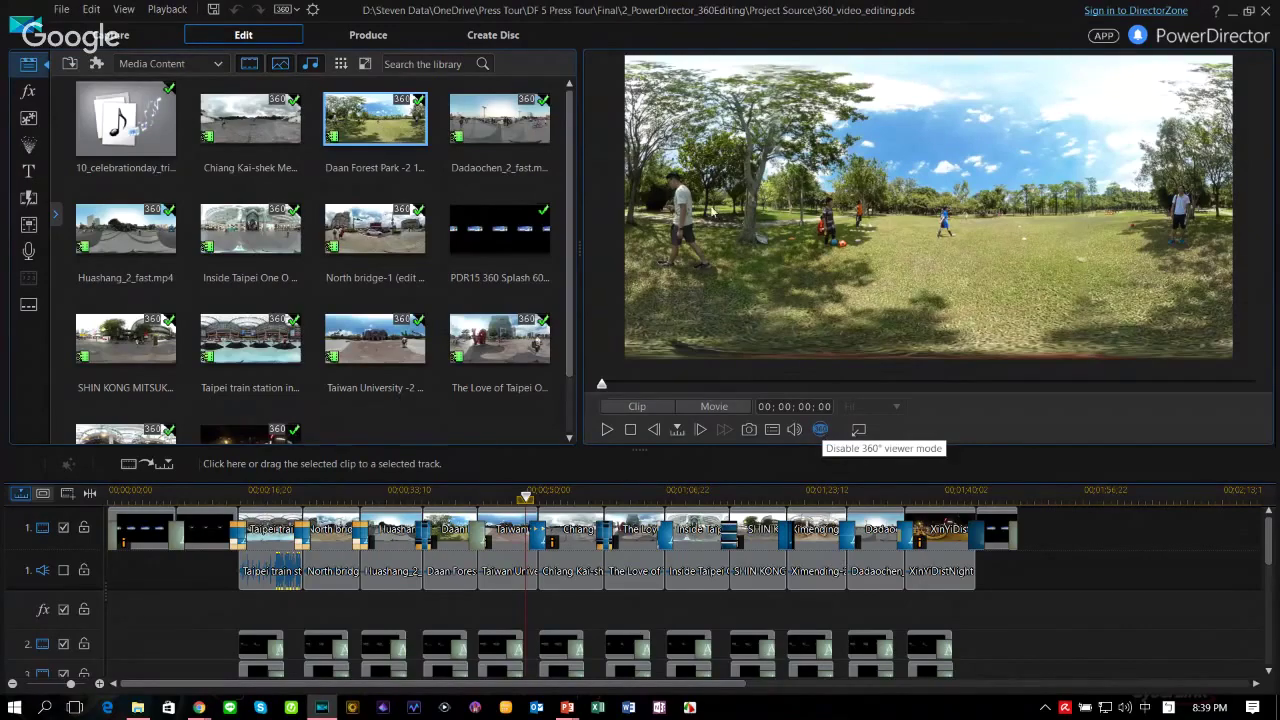
{"action": "left_click_drag", "start_coordinate": [809, 214], "coordinate": [1005, 135]}
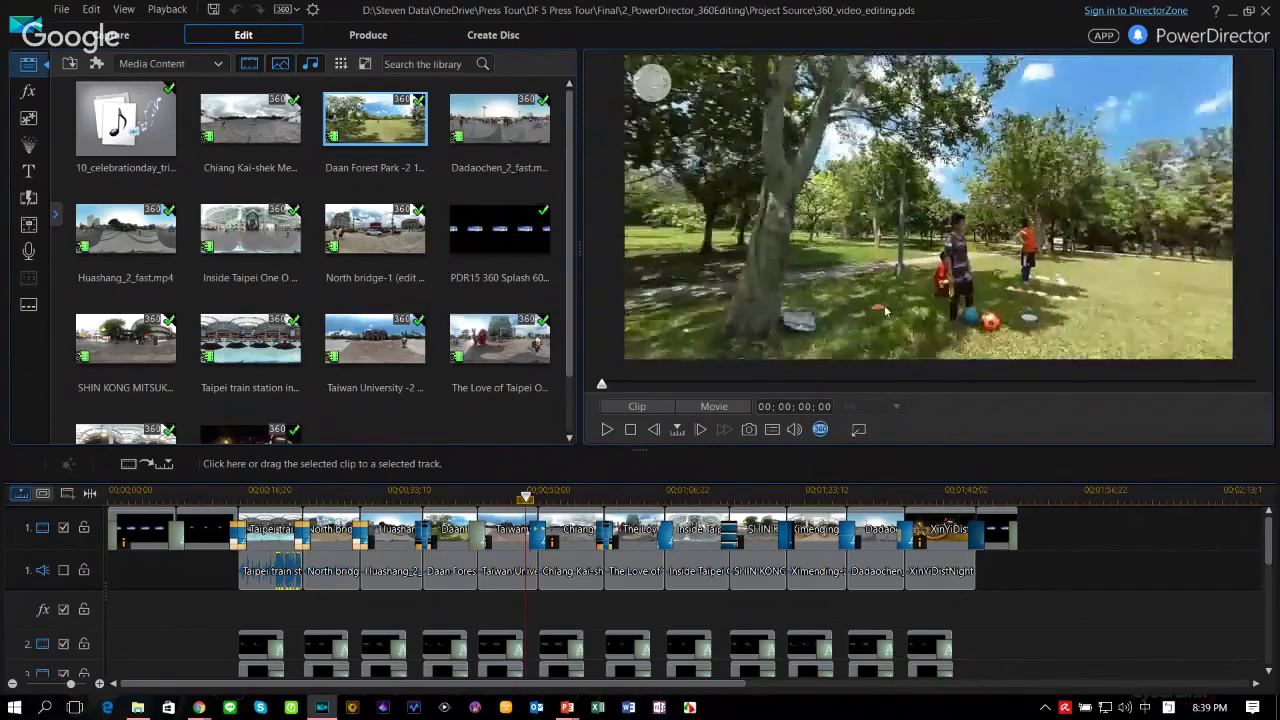
{"action": "left_click", "coordinate": [821, 430]}
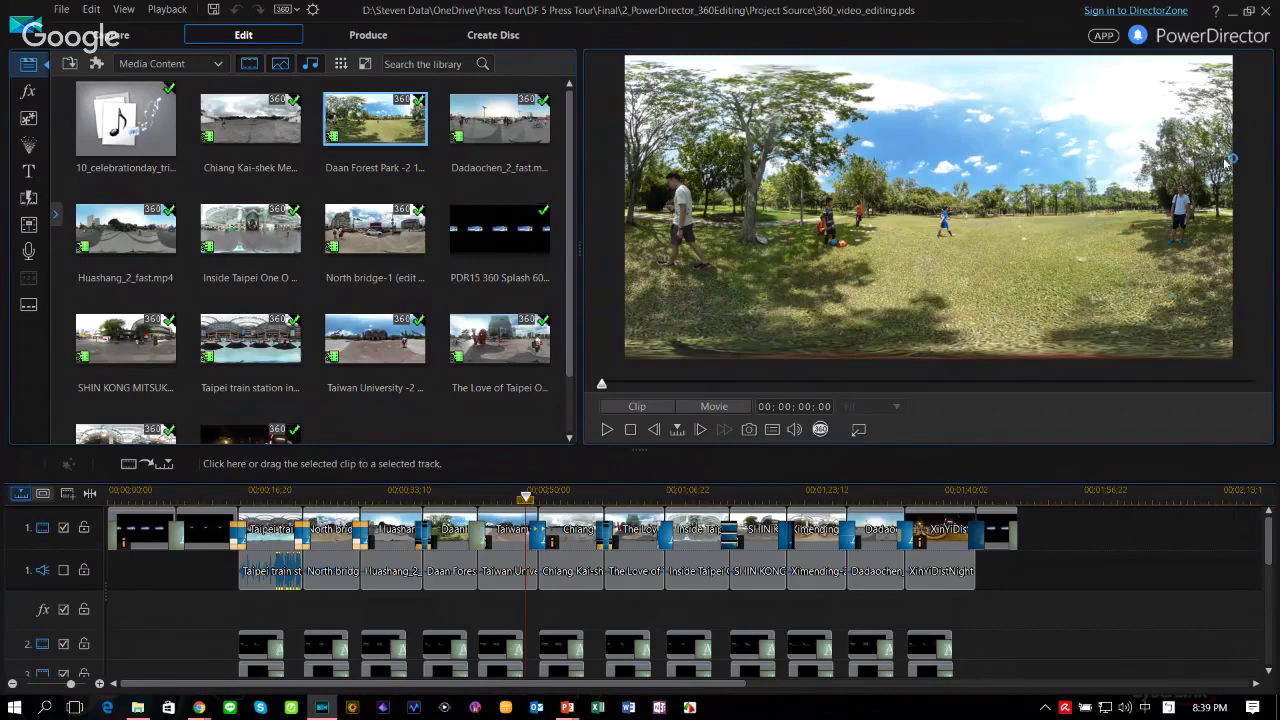
Step: Preview the movie's opening title at 00;00;13;12 in 360° viewer mode
{"action": "left_click", "coordinate": [558, 494]}
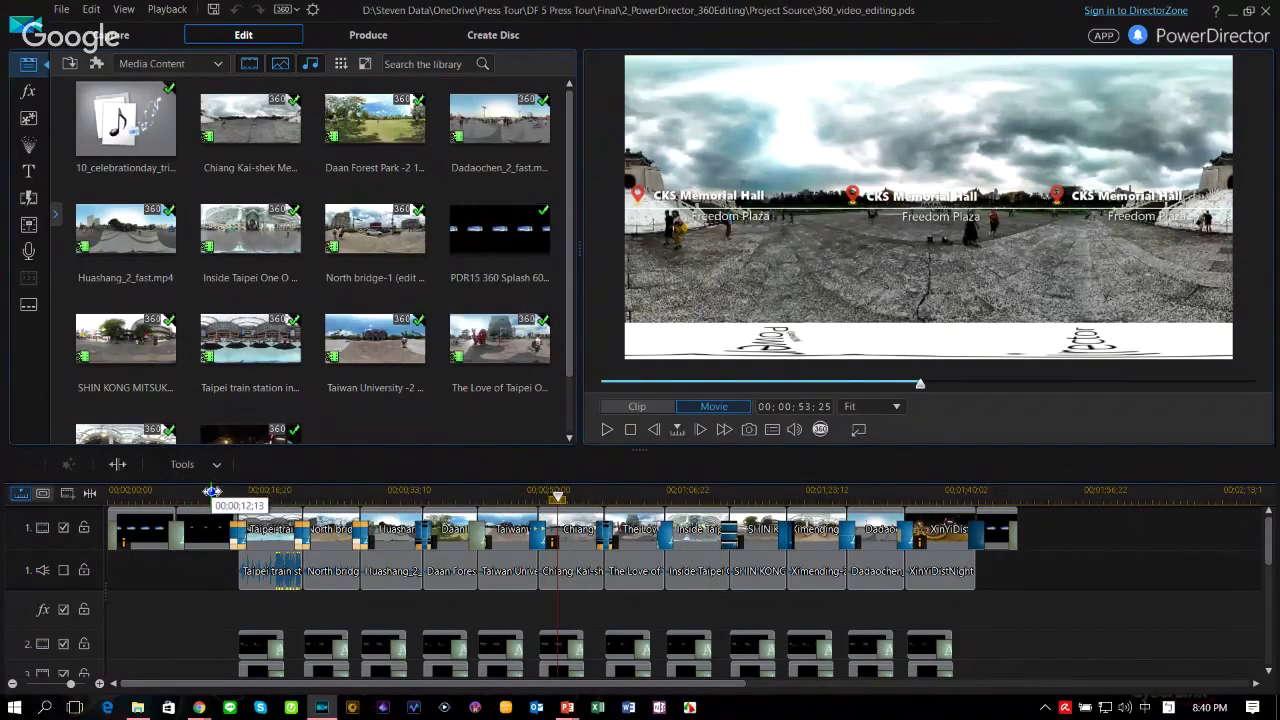
{"action": "left_click", "coordinate": [211, 491]}
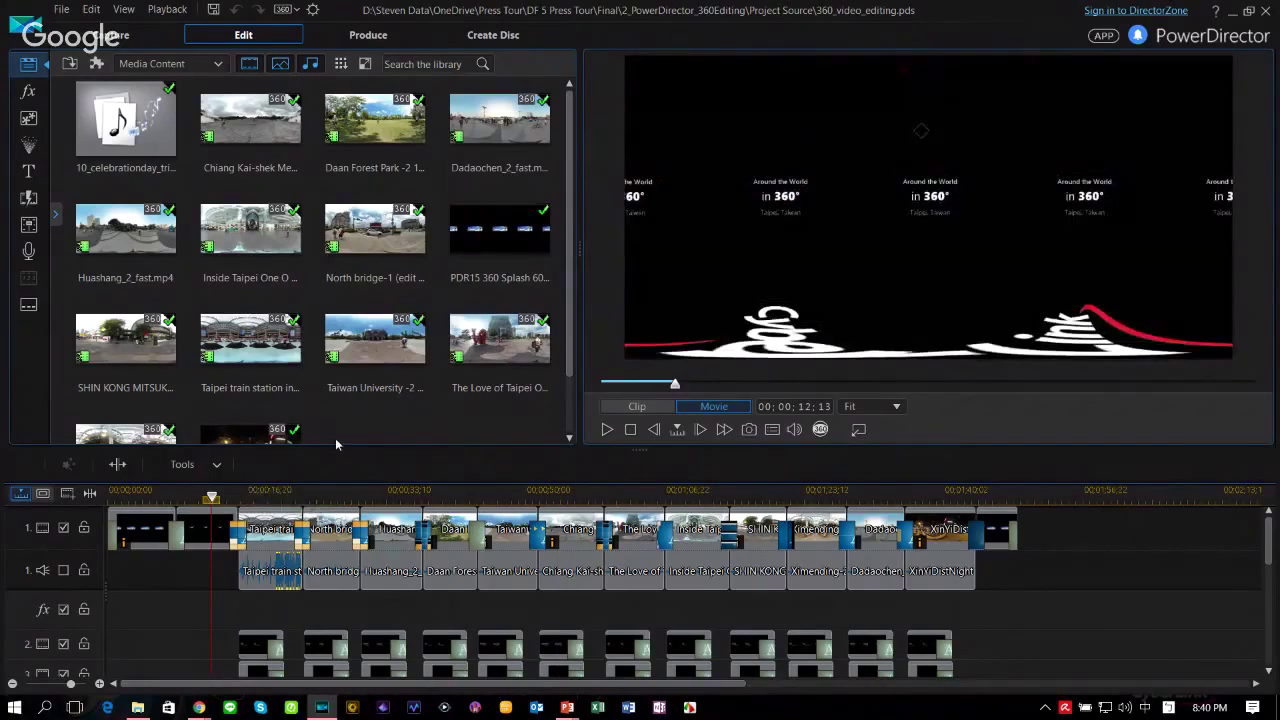
{"action": "left_click_drag", "start_coordinate": [212, 497], "coordinate": [224, 498]}
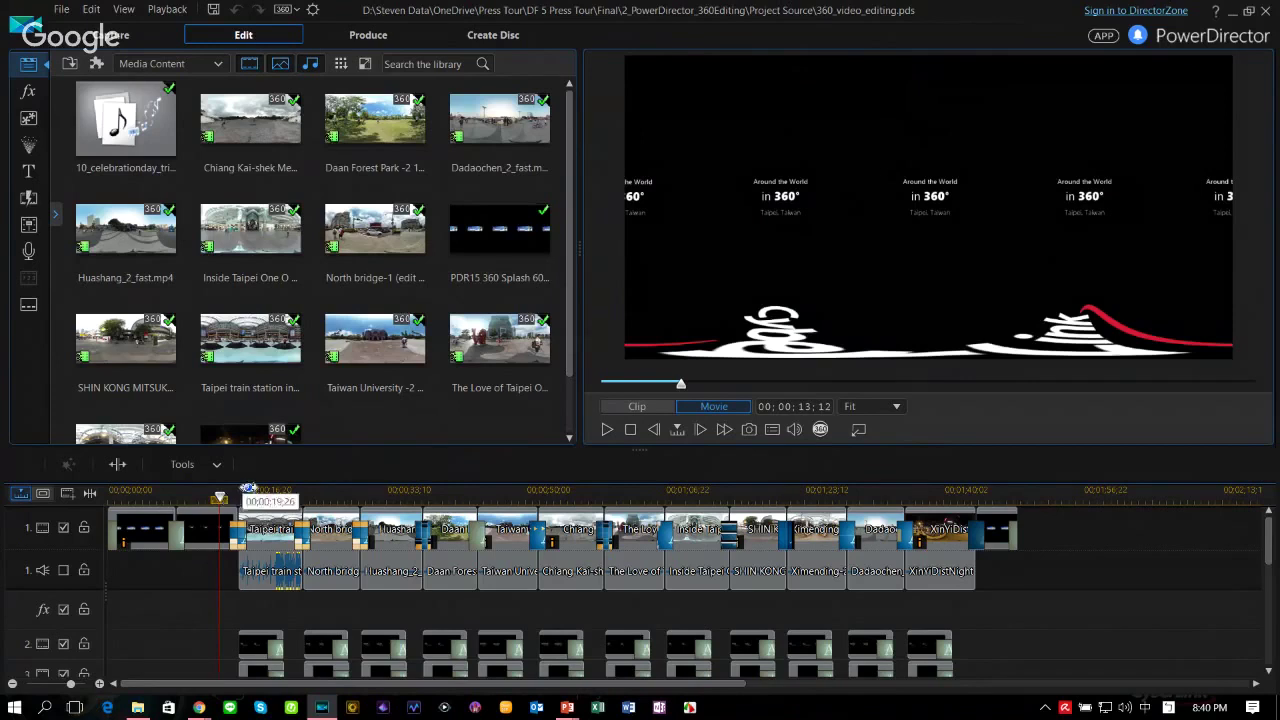
{"action": "left_click", "coordinate": [820, 429]}
{"action": "mouse_move", "coordinate": [787, 195]}
{"action": "left_mouse_down"}
{"action": "mouse_move", "coordinate": [1012, 210]}
{"action": "mouse_move", "coordinate": [712, 190]}
{"action": "mouse_move", "coordinate": [977, 189]}
{"action": "mouse_move", "coordinate": [888, 203]}
{"action": "mouse_move", "coordinate": [995, 175]}
{"action": "mouse_move", "coordinate": [813, 193]}
{"action": "mouse_move", "coordinate": [887, 172]}
{"action": "mouse_move", "coordinate": [750, 180]}
{"action": "mouse_move", "coordinate": [810, 195]}
{"action": "left_mouse_up"}
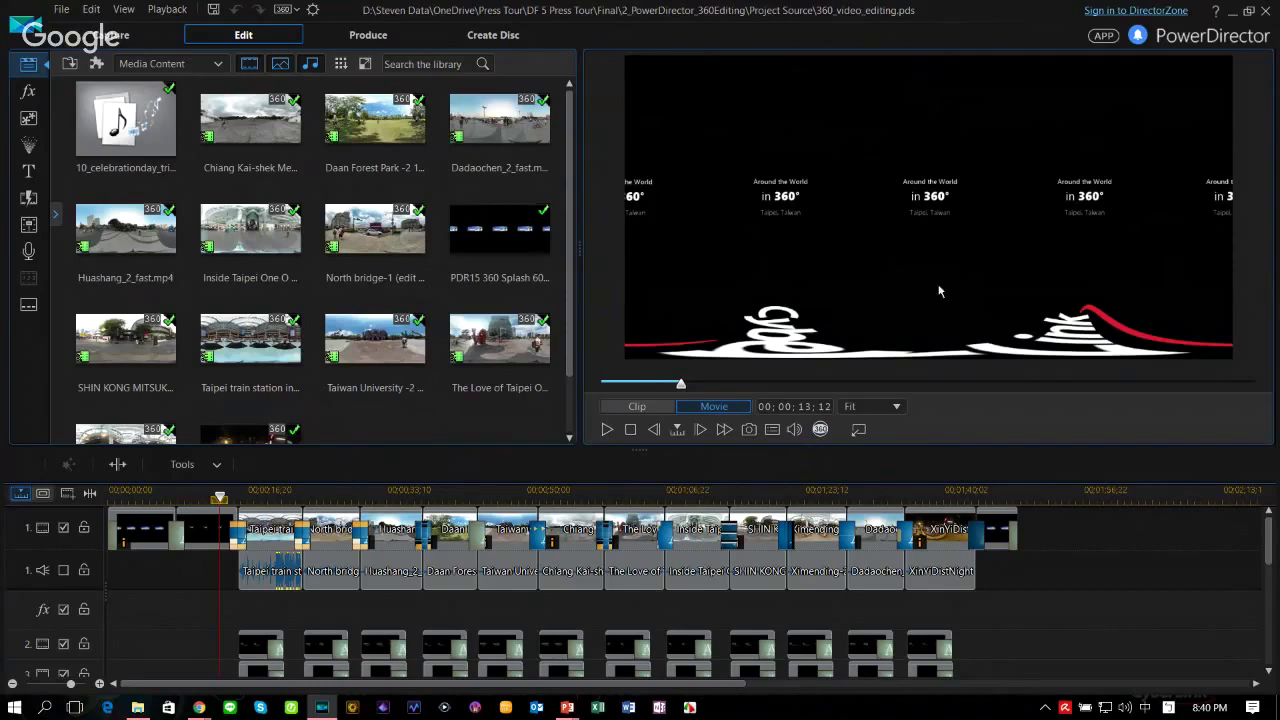
Step: Move the playhead past the last timeline clip and create a new 2D title
{"action": "left_click", "coordinate": [1032, 491]}
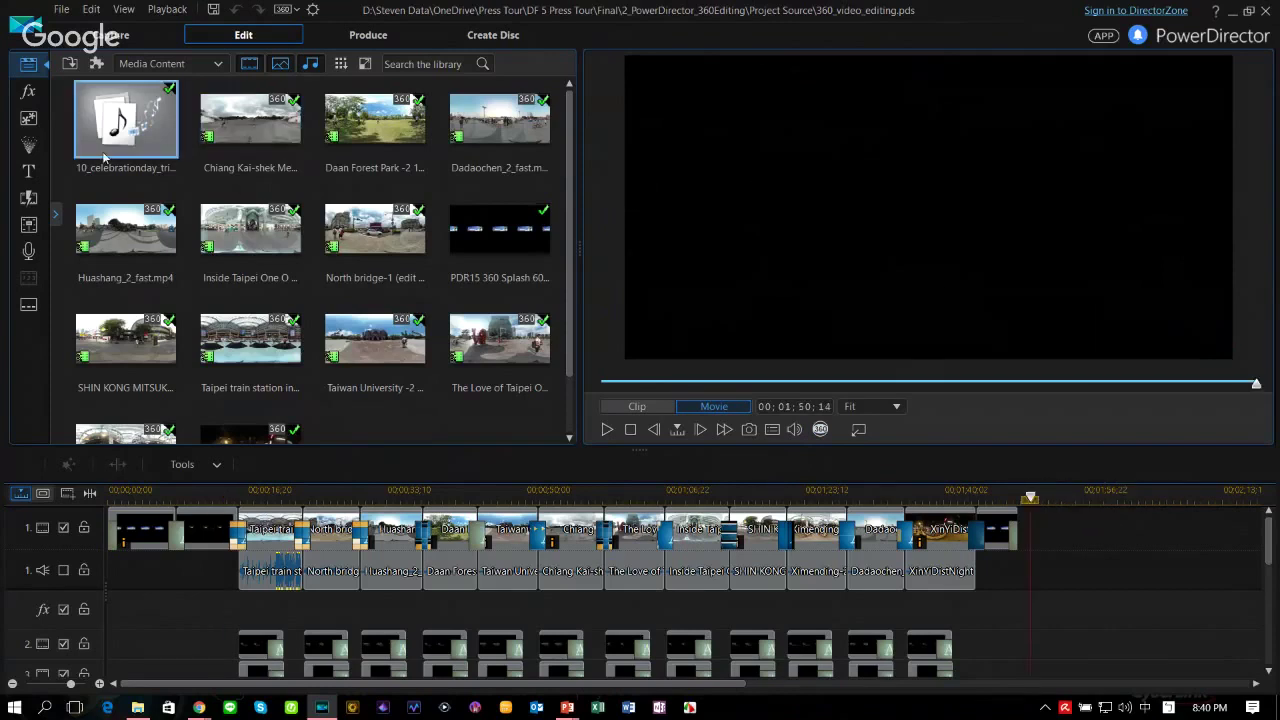
{"action": "left_click", "coordinate": [28, 171]}
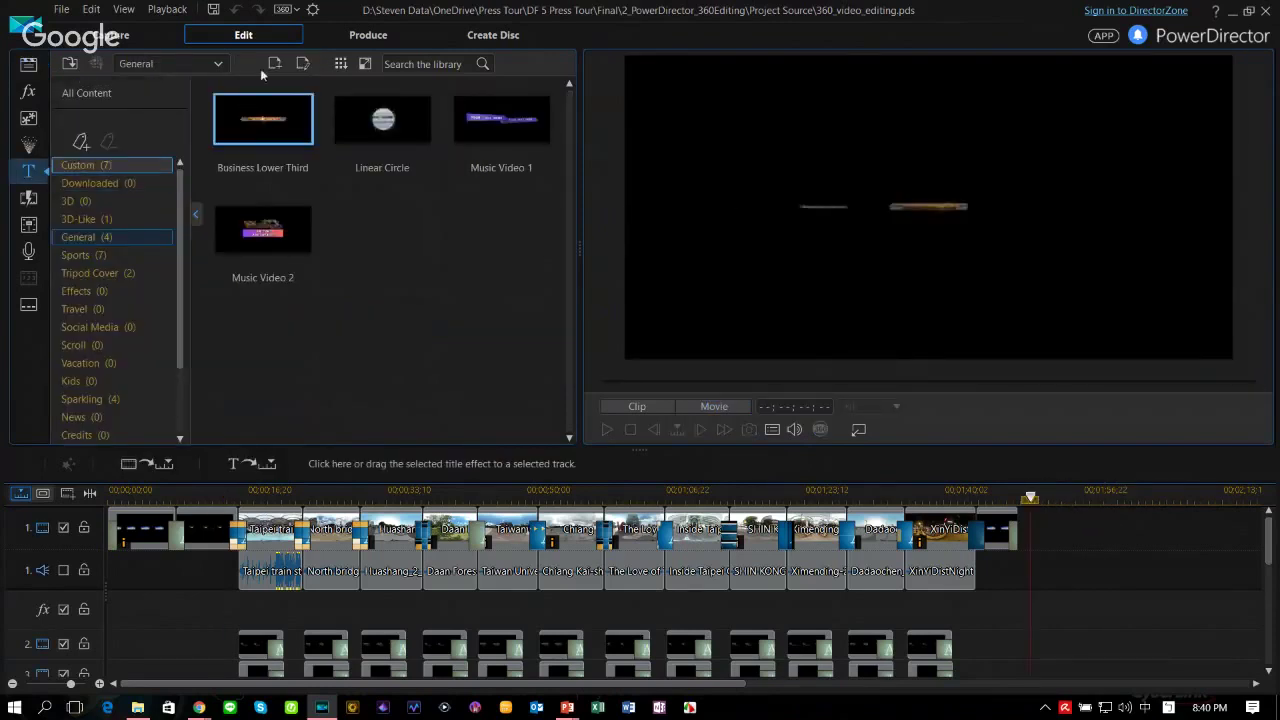
{"action": "left_click", "coordinate": [273, 63]}
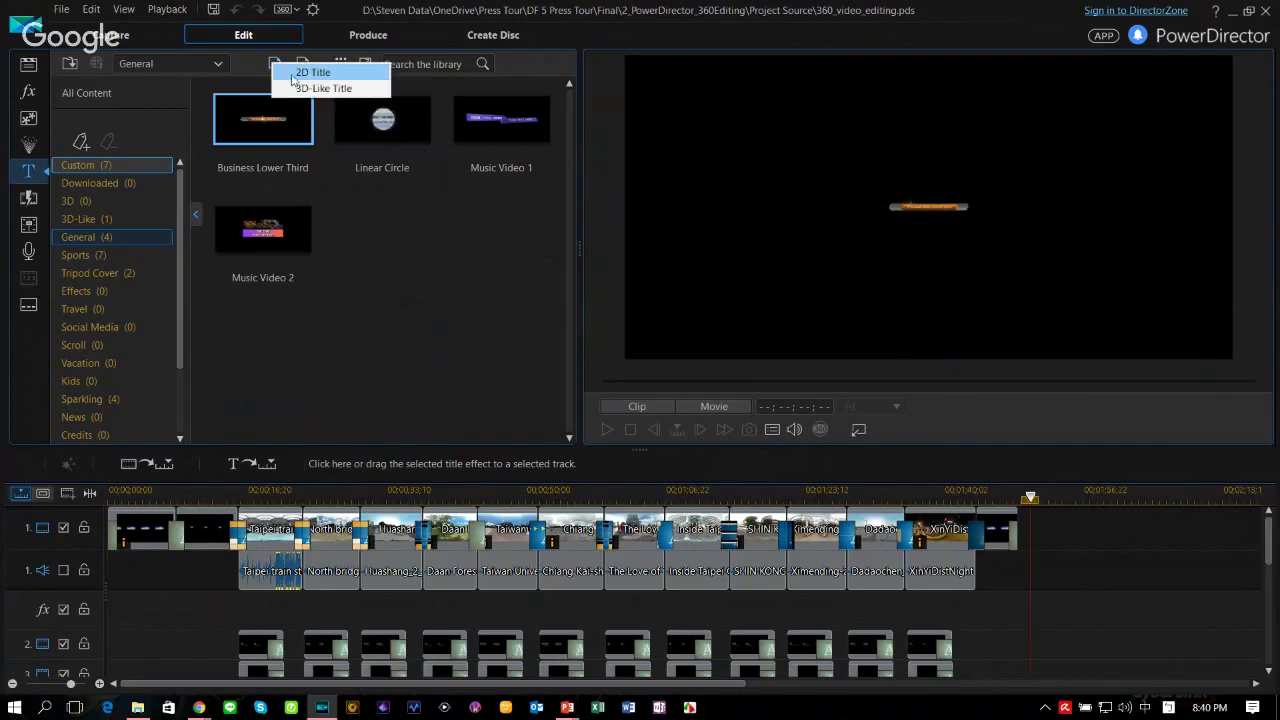
{"action": "left_click", "coordinate": [294, 74]}
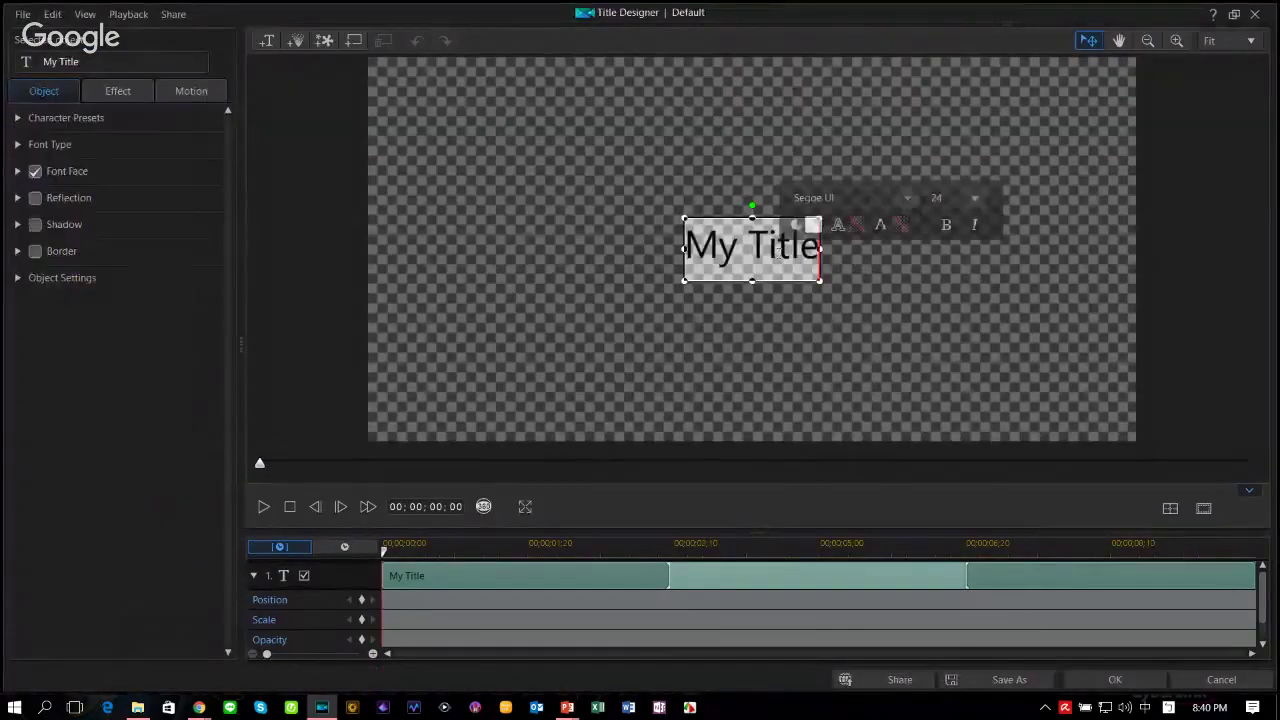
Step: Set the title text to "PowerDirector" and shrink the text box to well under half its width
{"action": "type", "text": "P"}
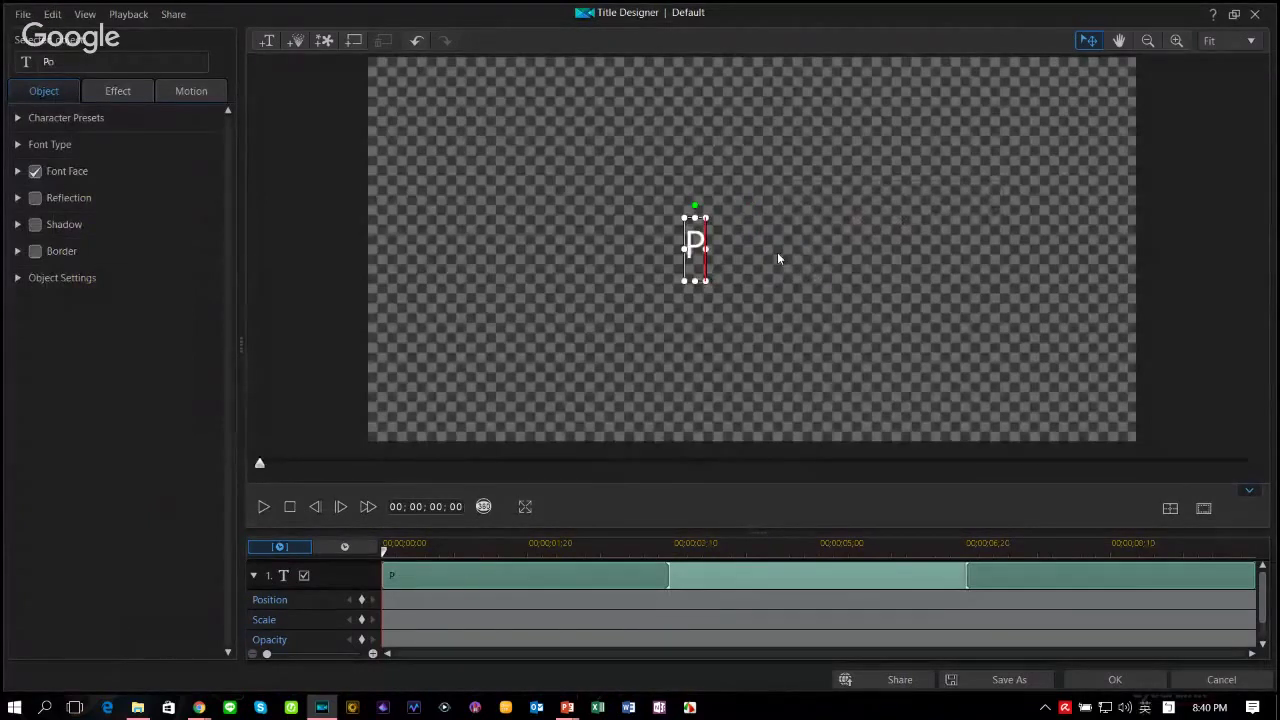
{"action": "type", "text": "owerDirector"}
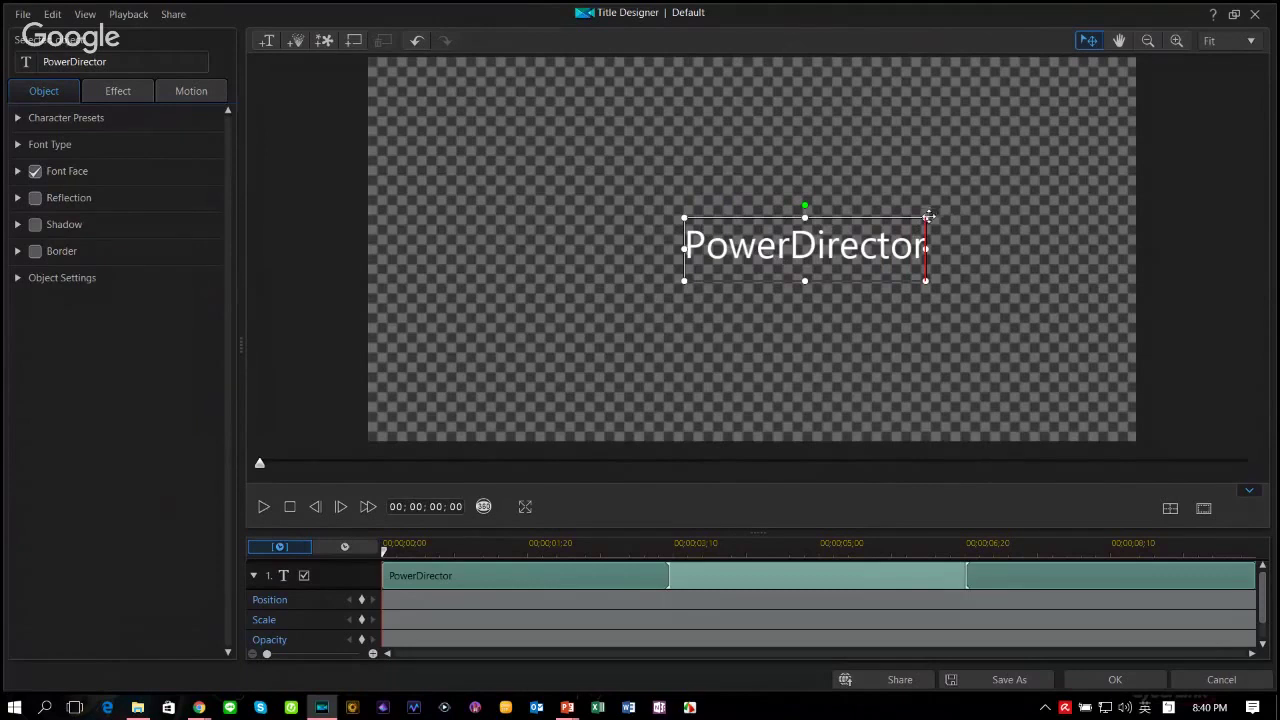
{"action": "left_click_drag", "start_coordinate": [929, 216], "coordinate": [790, 232]}
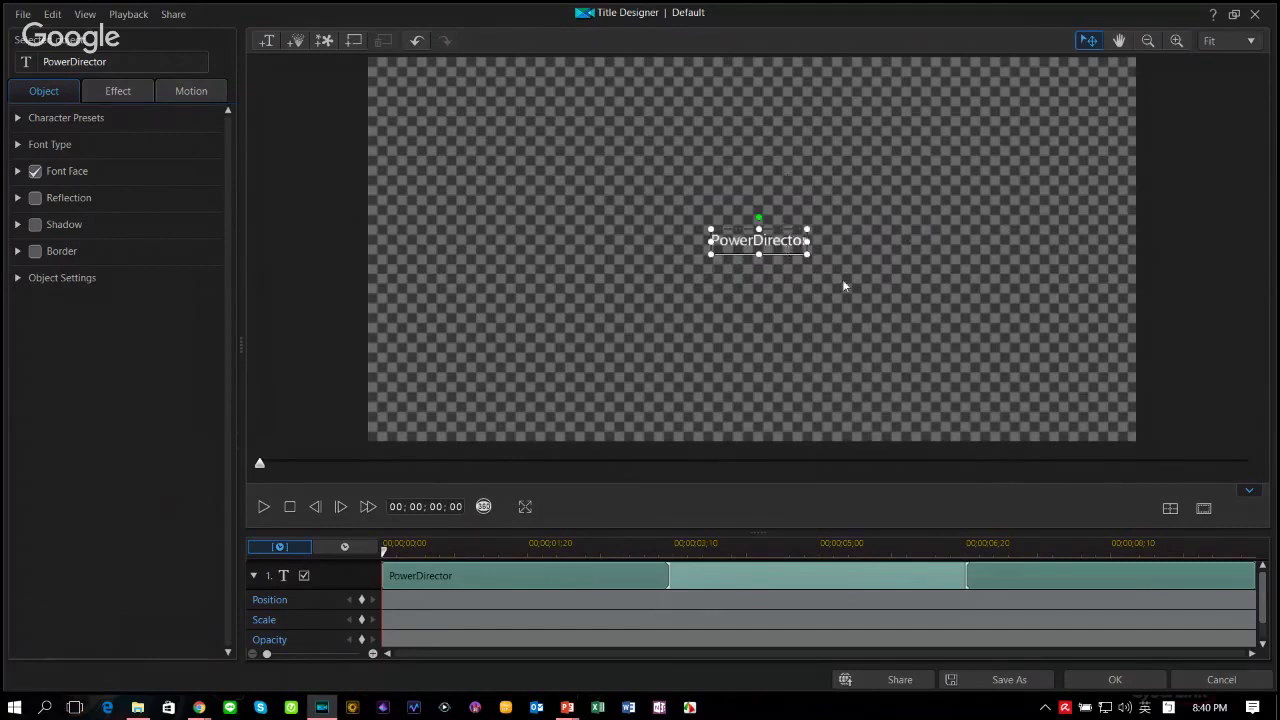
Step: Apply the Assembly Line starting effect to the PowerDirector title and nudge the title to the horizontal centre of the frame
{"action": "left_click", "coordinate": [120, 95]}
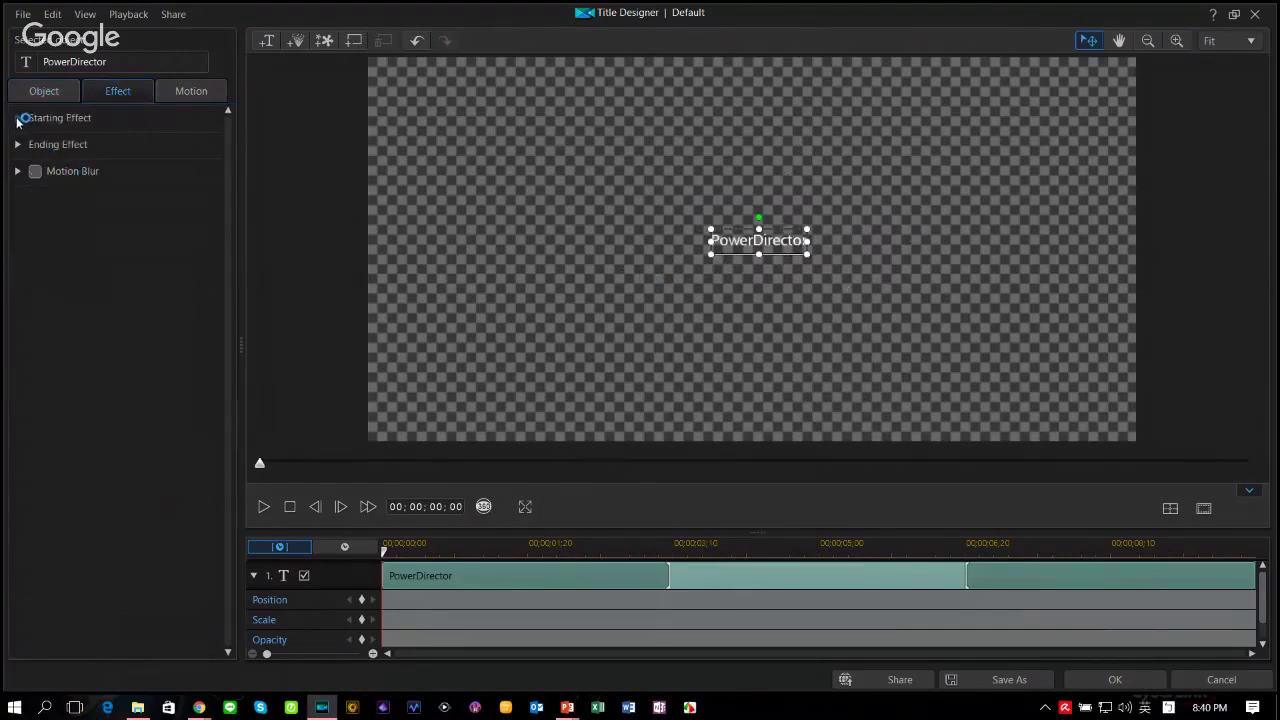
{"action": "double_click", "coordinate": [17, 118]}
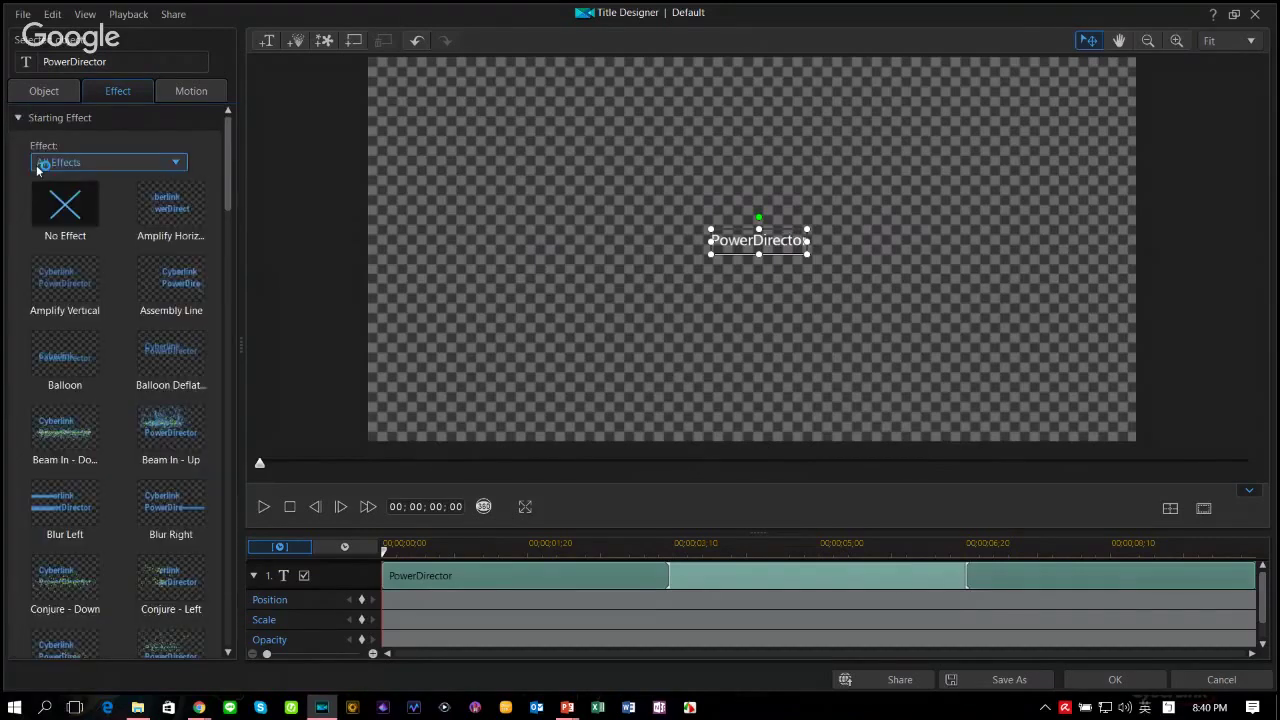
{"action": "left_click", "coordinate": [160, 285]}
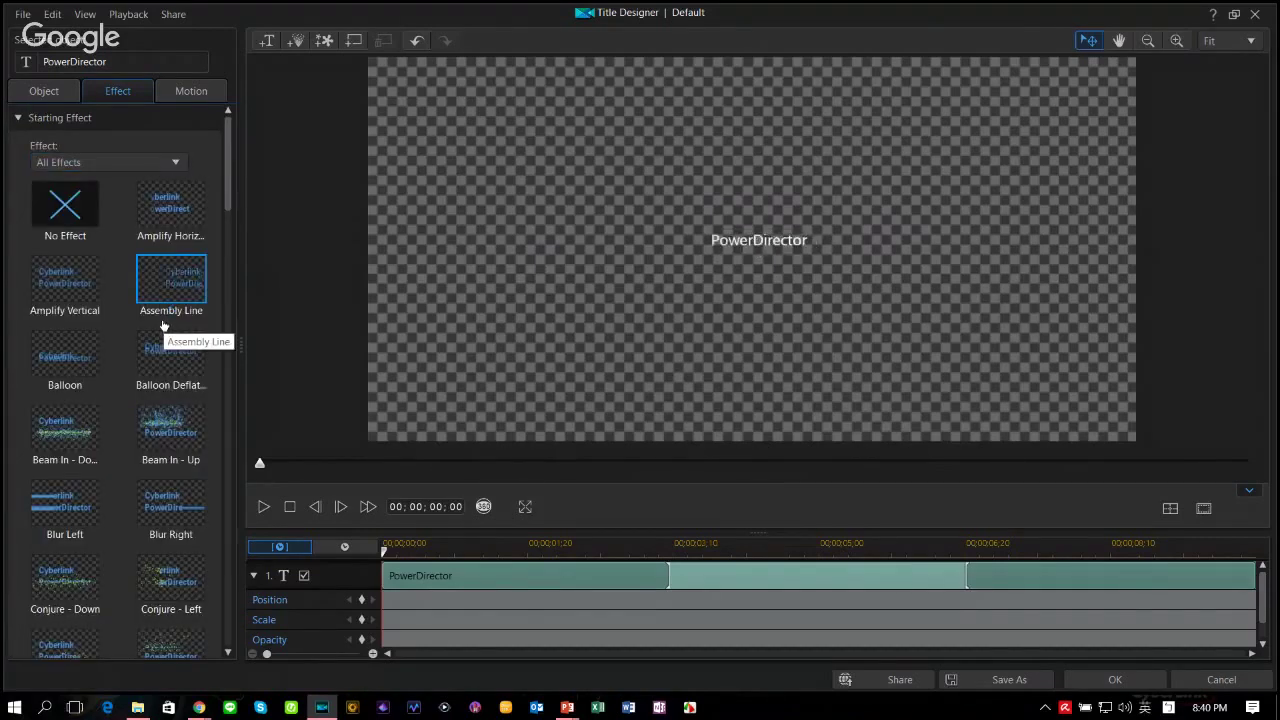
{"action": "left_click", "coordinate": [797, 315]}
{"action": "left_click", "coordinate": [778, 250]}
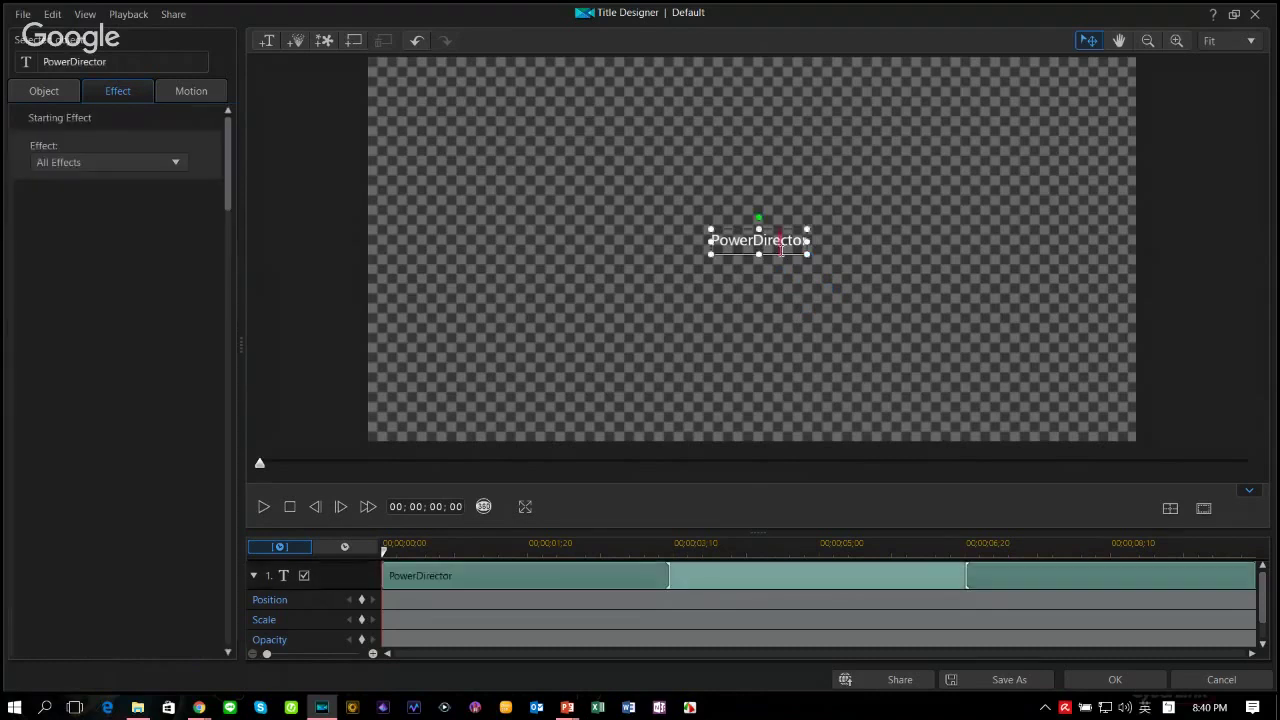
{"action": "left_click_drag", "start_coordinate": [776, 254], "coordinate": [763, 258]}
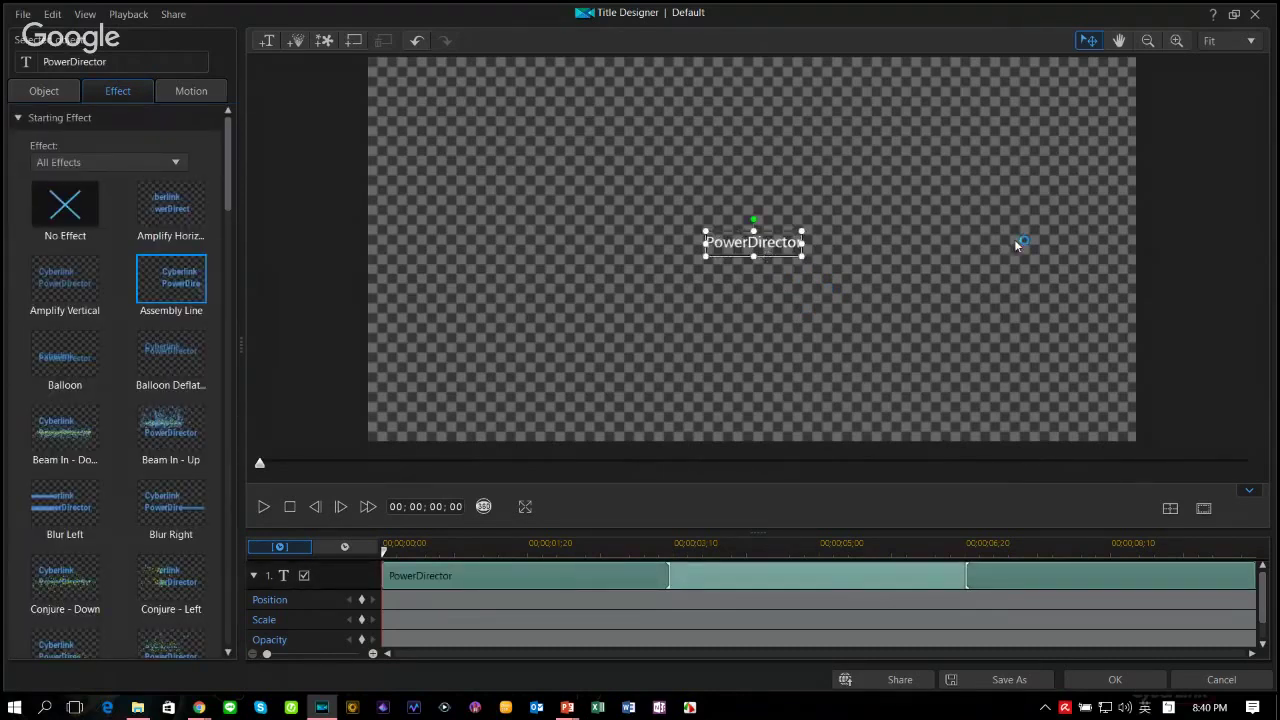
Step: Duplicate the PowerDirector title twice, placing one copy to the left and one to the right of the original
{"action": "left_click", "coordinate": [828, 330]}
{"action": "key", "text": "ctrl+v"}
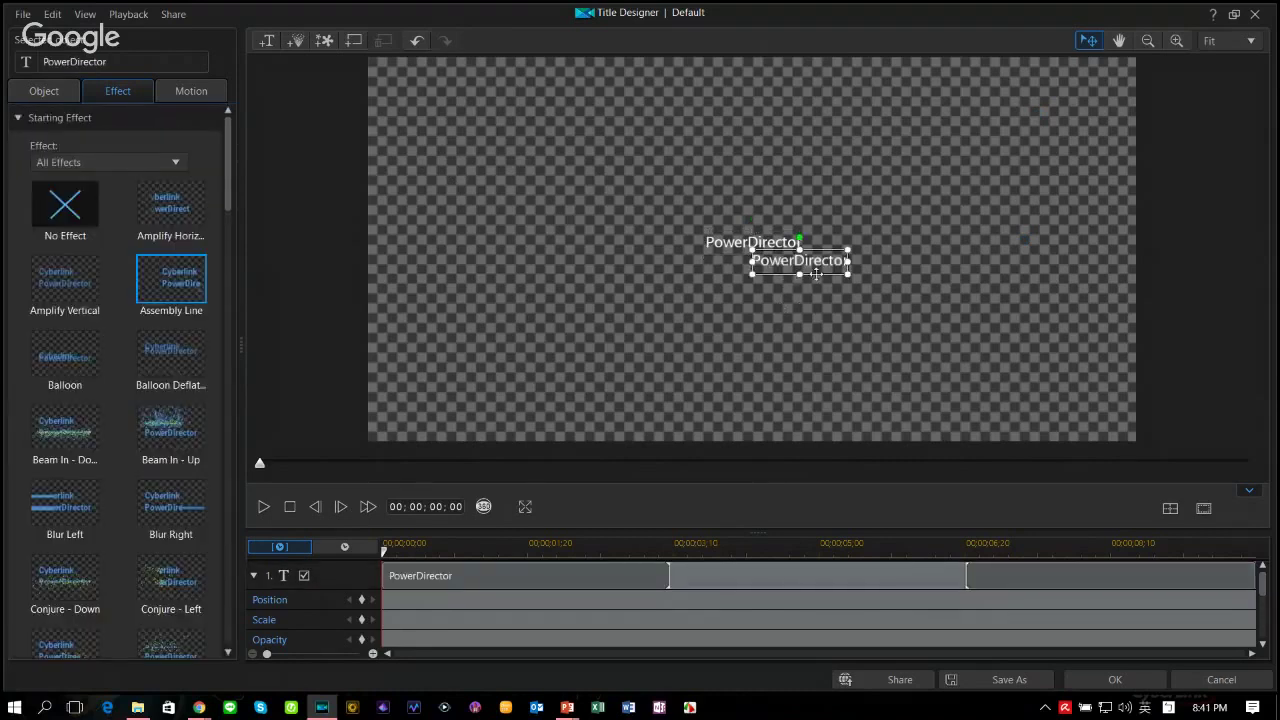
{"action": "left_click_drag", "start_coordinate": [816, 274], "coordinate": [570, 253]}
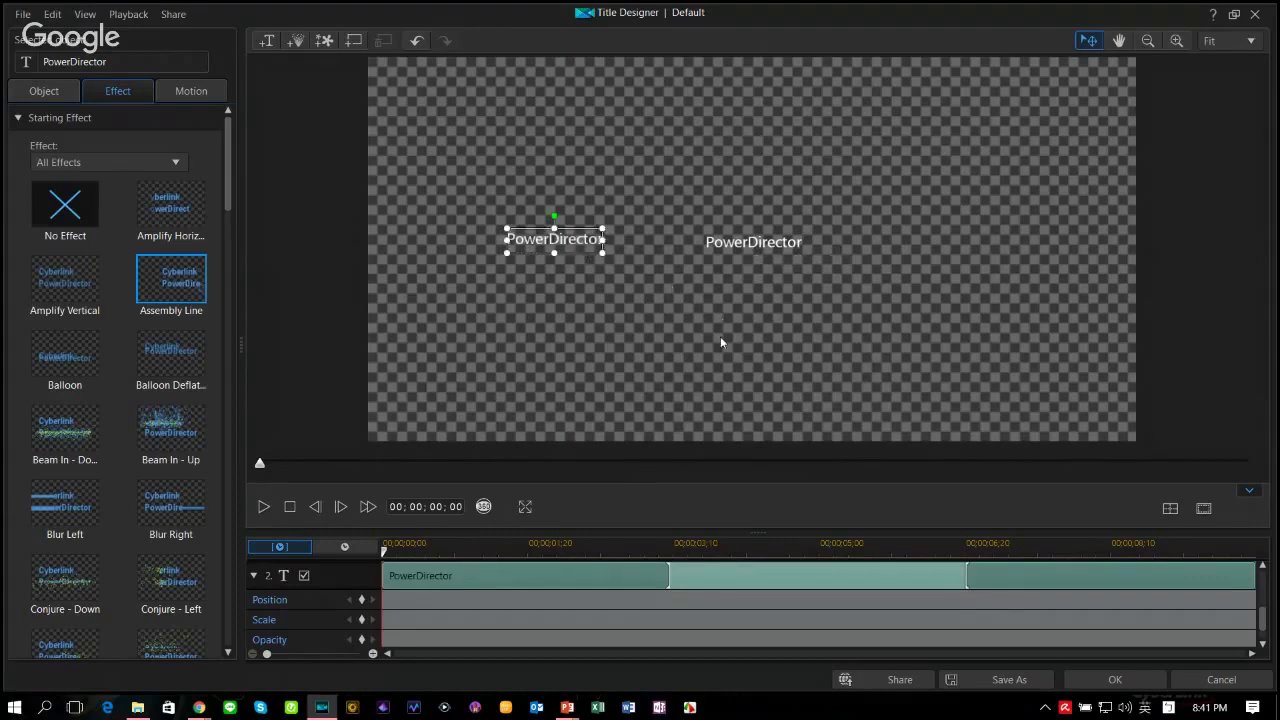
{"action": "left_click", "coordinate": [720, 341]}
{"action": "key", "text": "ctrl+v"}
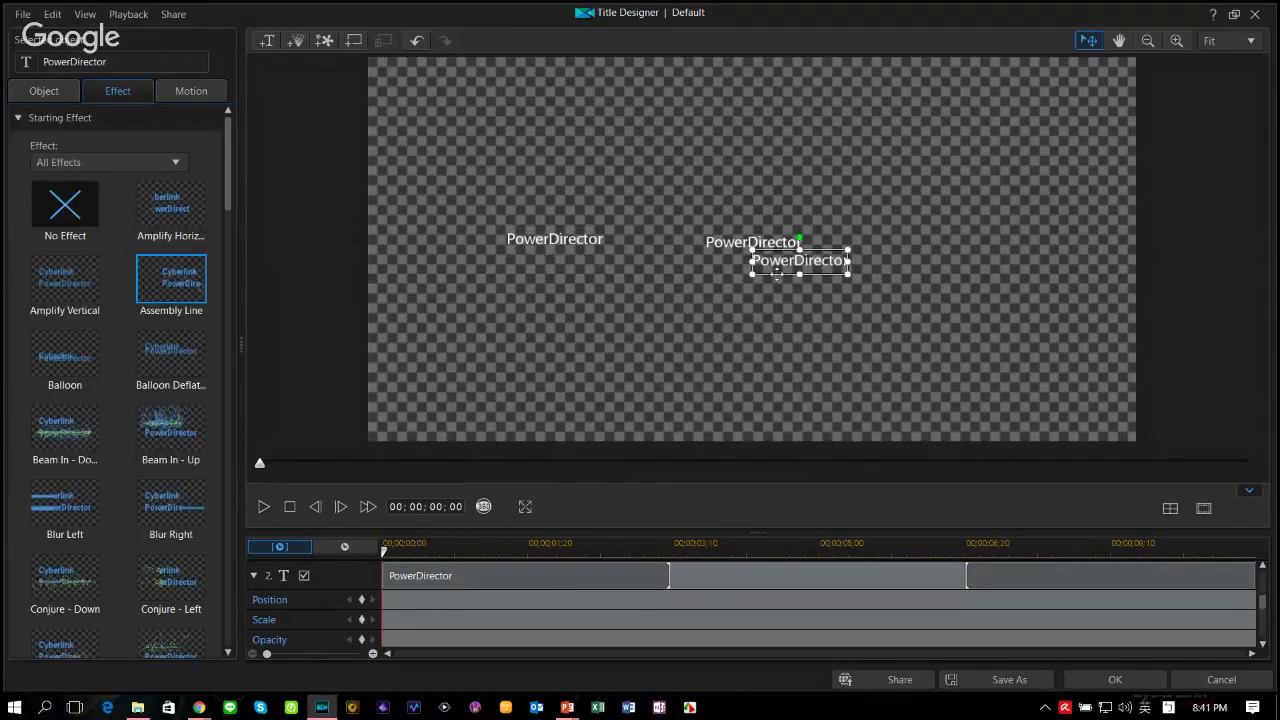
{"action": "left_click_drag", "start_coordinate": [776, 273], "coordinate": [930, 251]}
{"action": "left_click", "coordinate": [897, 348]}
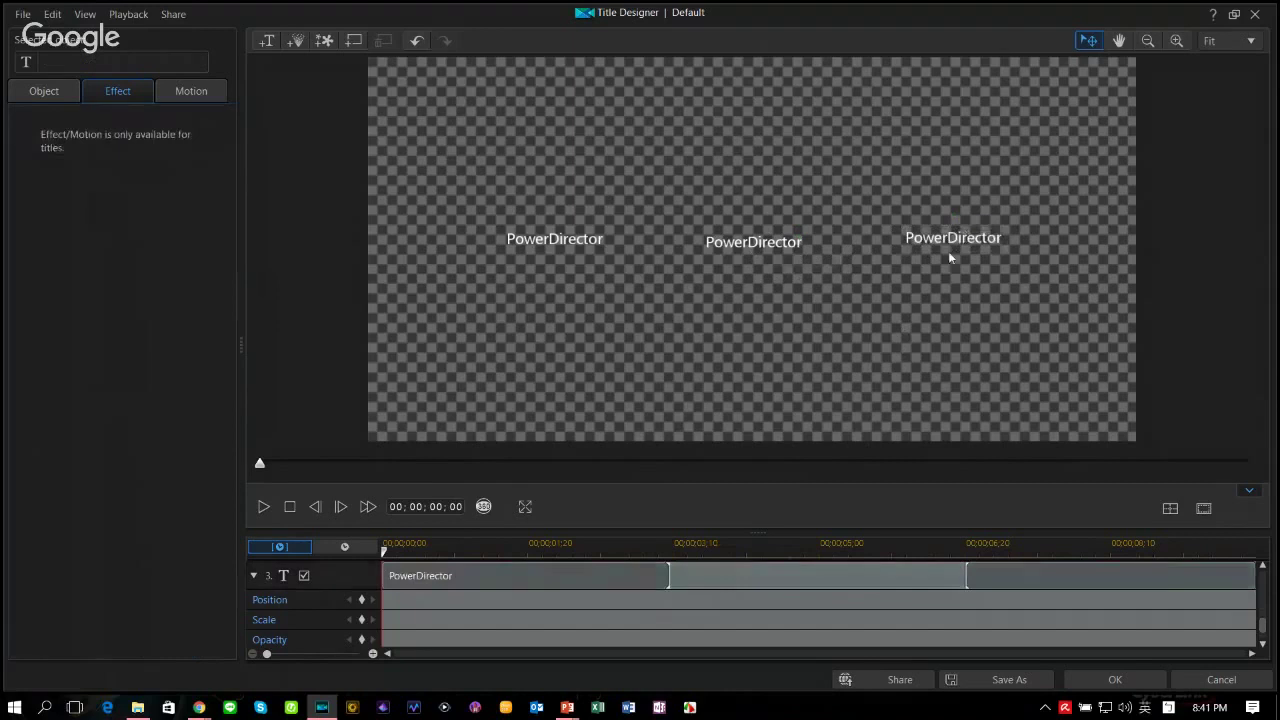
Step: Paste another copy of the PowerDirector title and position it across the frame's right edge, level with the others
{"action": "key", "text": "ctrl+v"}
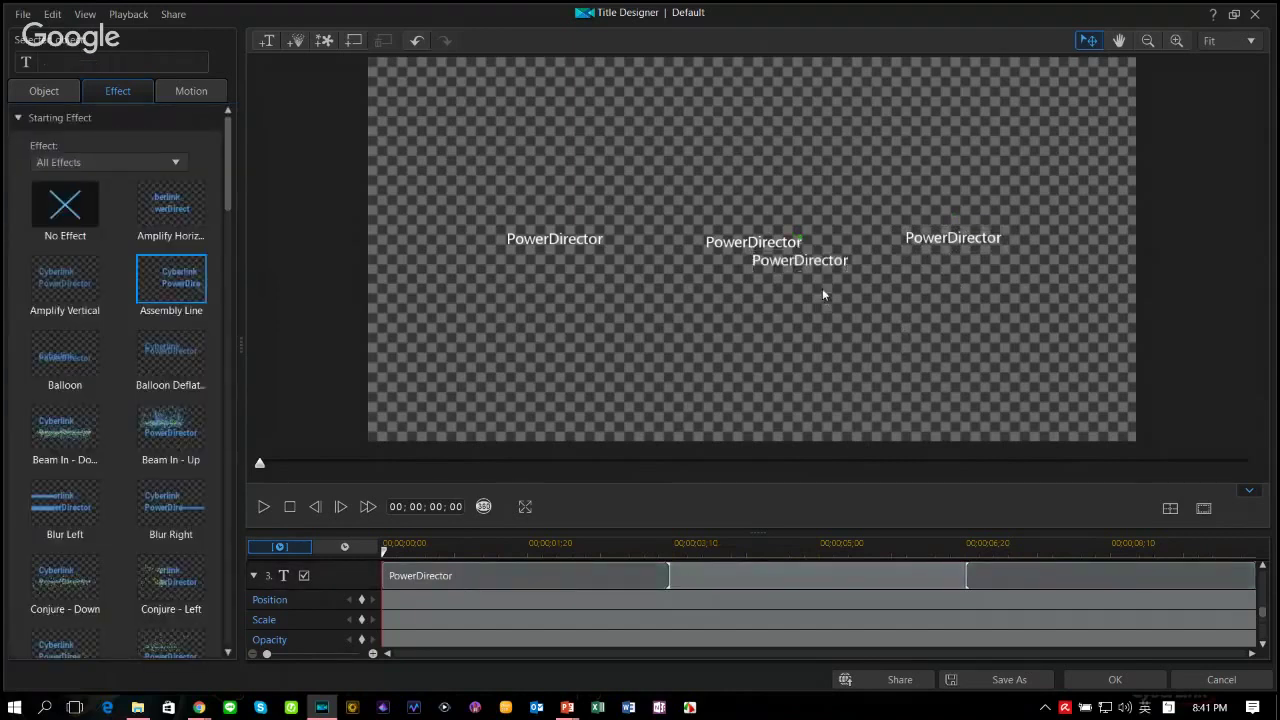
{"action": "left_click", "coordinate": [826, 272]}
{"action": "left_click_drag", "start_coordinate": [825, 277], "coordinate": [1160, 258]}
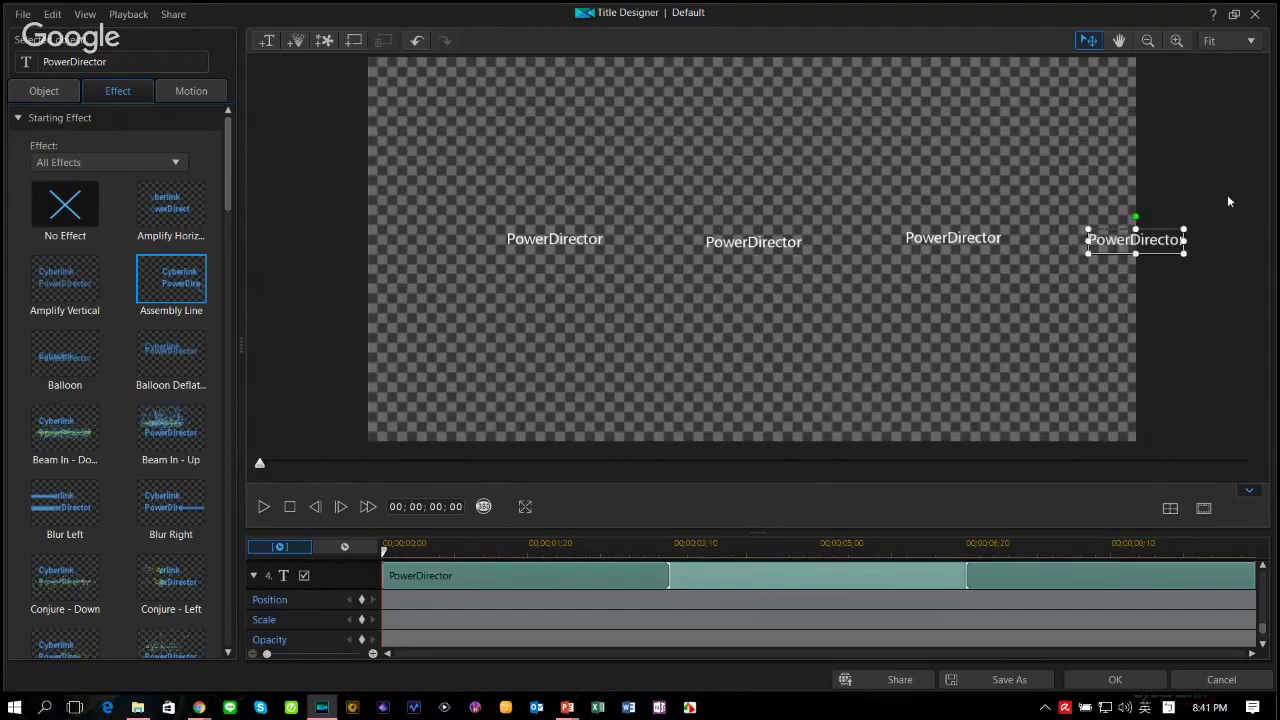
{"action": "left_click", "coordinate": [1155, 264]}
{"action": "left_click_drag", "start_coordinate": [1155, 261], "coordinate": [1162, 252]}
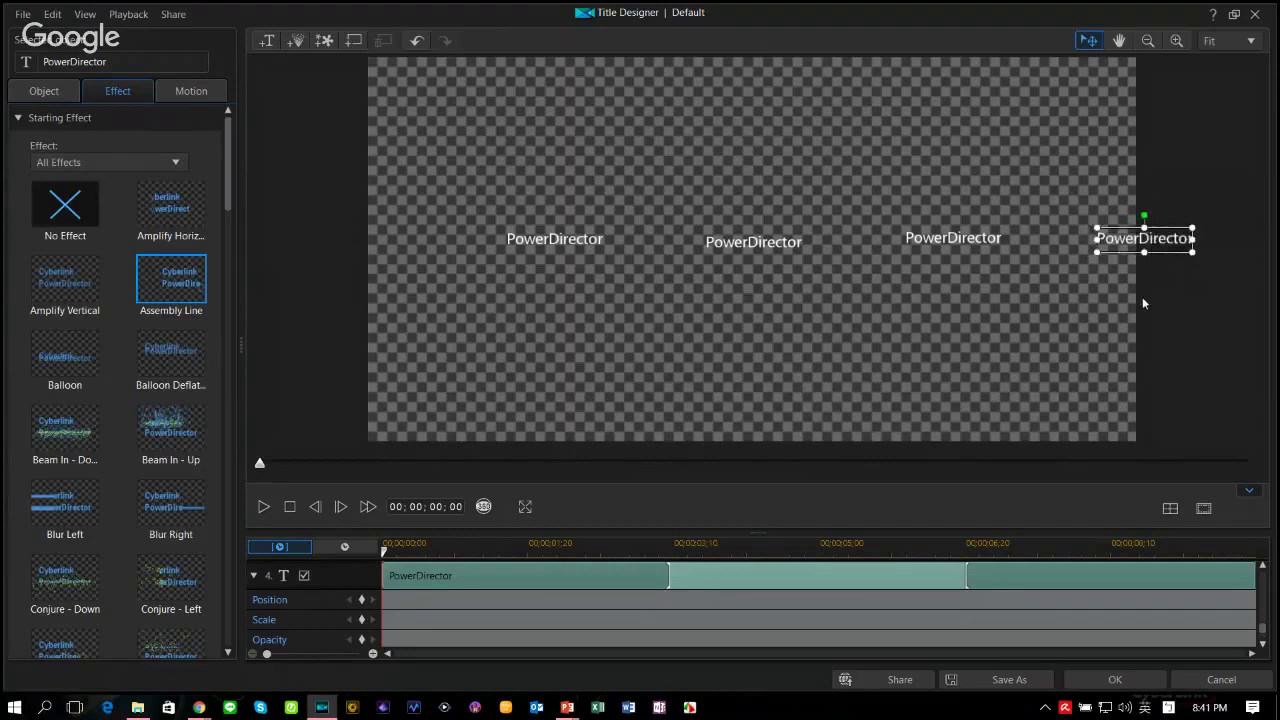
Step: Paste a fifth copy of the PowerDirector title and position it across the frame's left edge
{"action": "left_click", "coordinate": [1059, 382]}
{"action": "key", "text": "ctrl+v"}
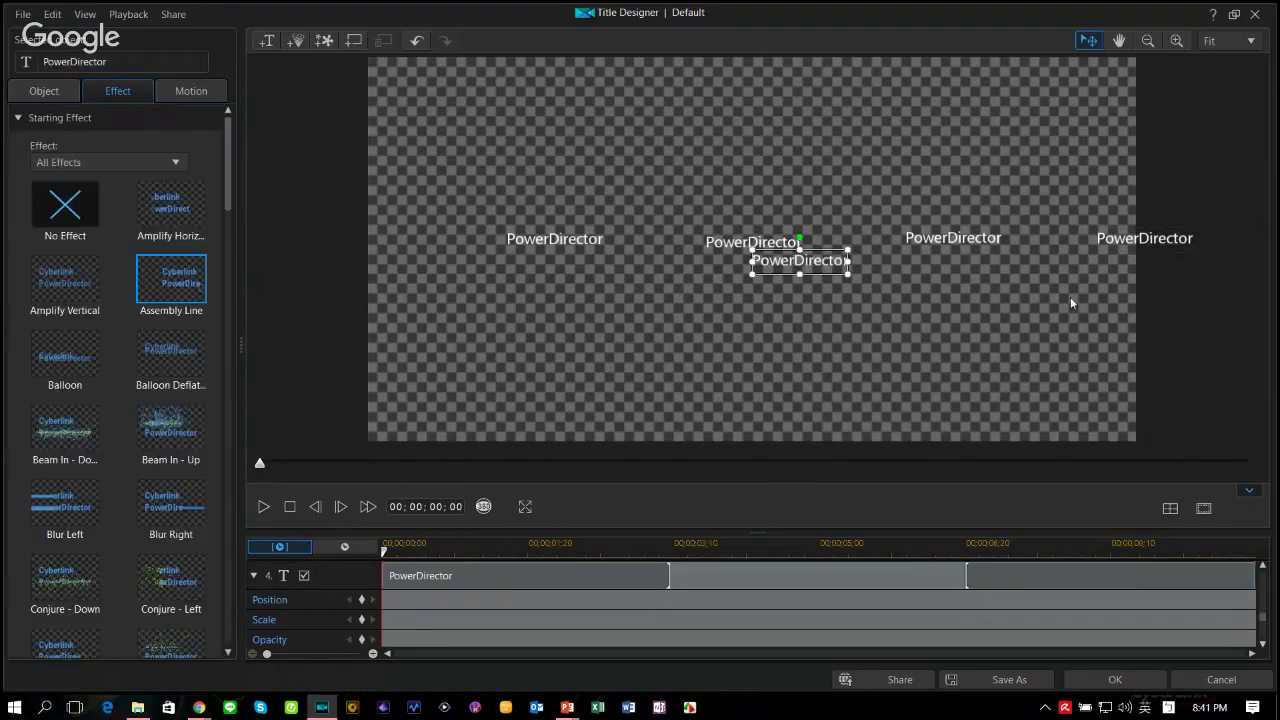
{"action": "left_click_drag", "start_coordinate": [833, 275], "coordinate": [395, 252]}
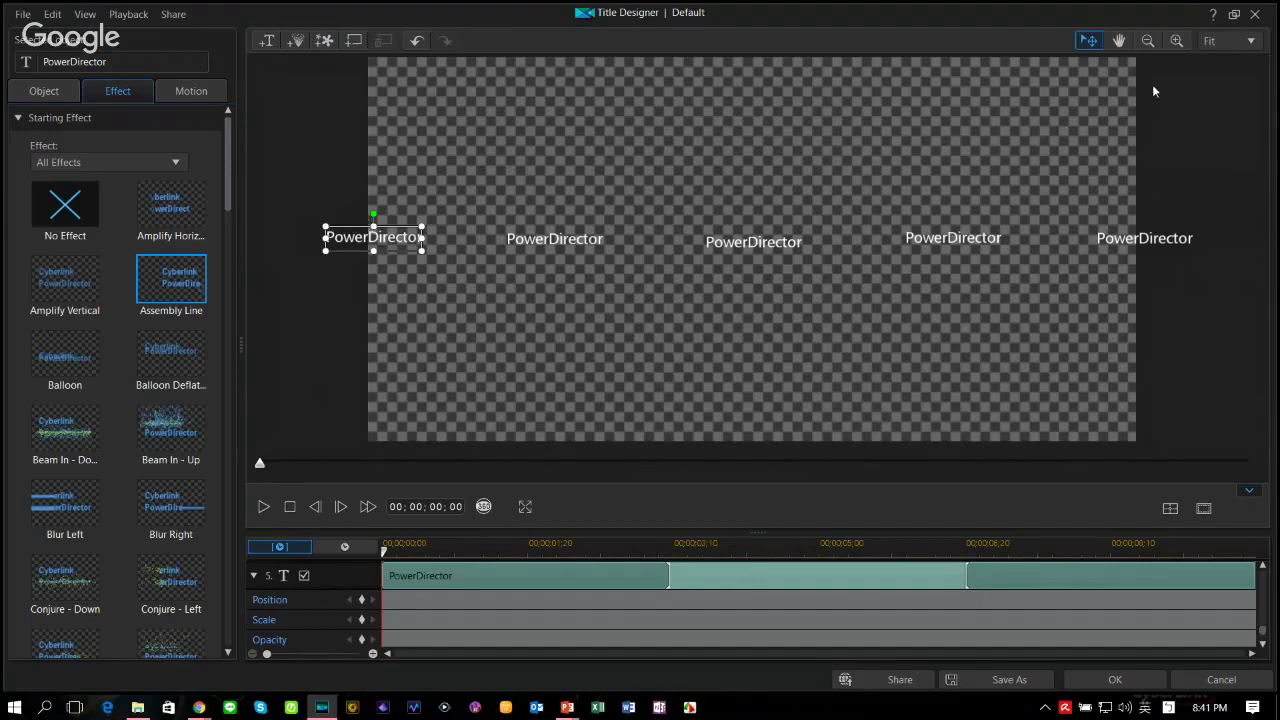
{"action": "left_click", "coordinate": [1190, 335]}
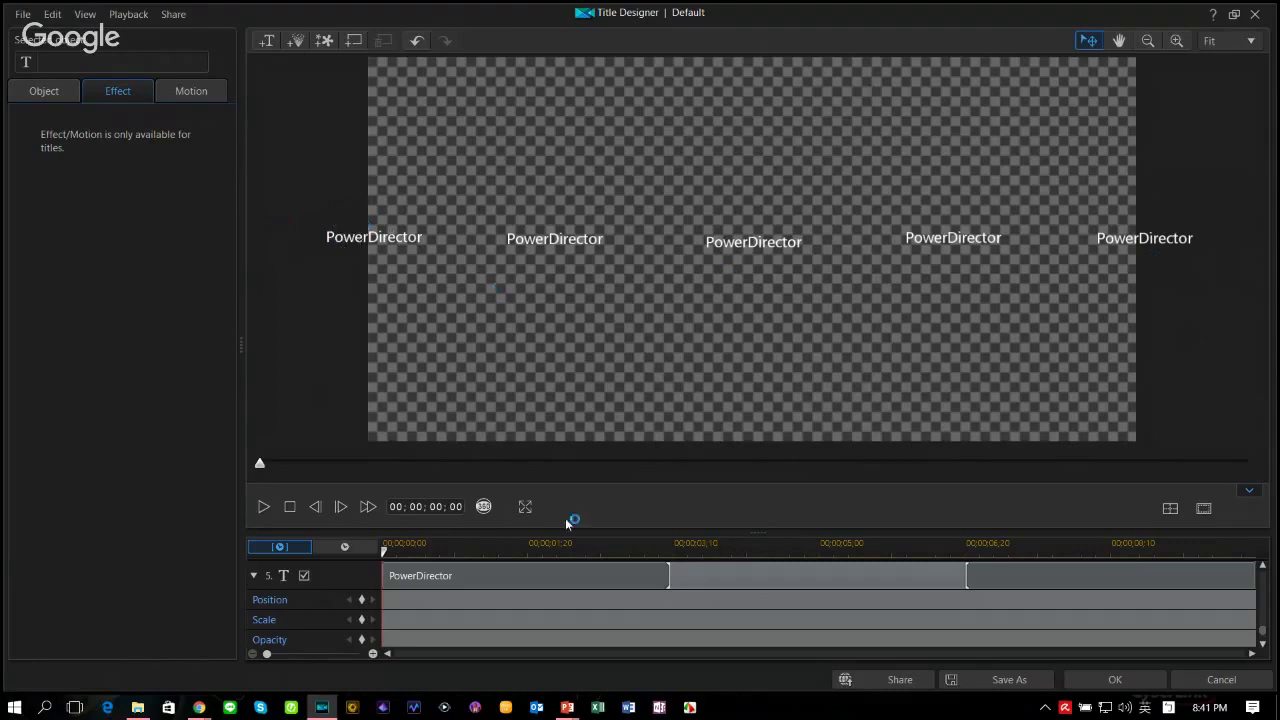
Step: Preview the repeated titles in 360° viewer mode at about 00;00;03;27, looking around the sphere
{"action": "left_click", "coordinate": [486, 506]}
{"action": "left_click_drag", "start_coordinate": [550, 318], "coordinate": [767, 163]}
{"action": "left_click", "coordinate": [718, 542]}
{"action": "left_click_drag", "start_coordinate": [700, 360], "coordinate": [378, 468]}
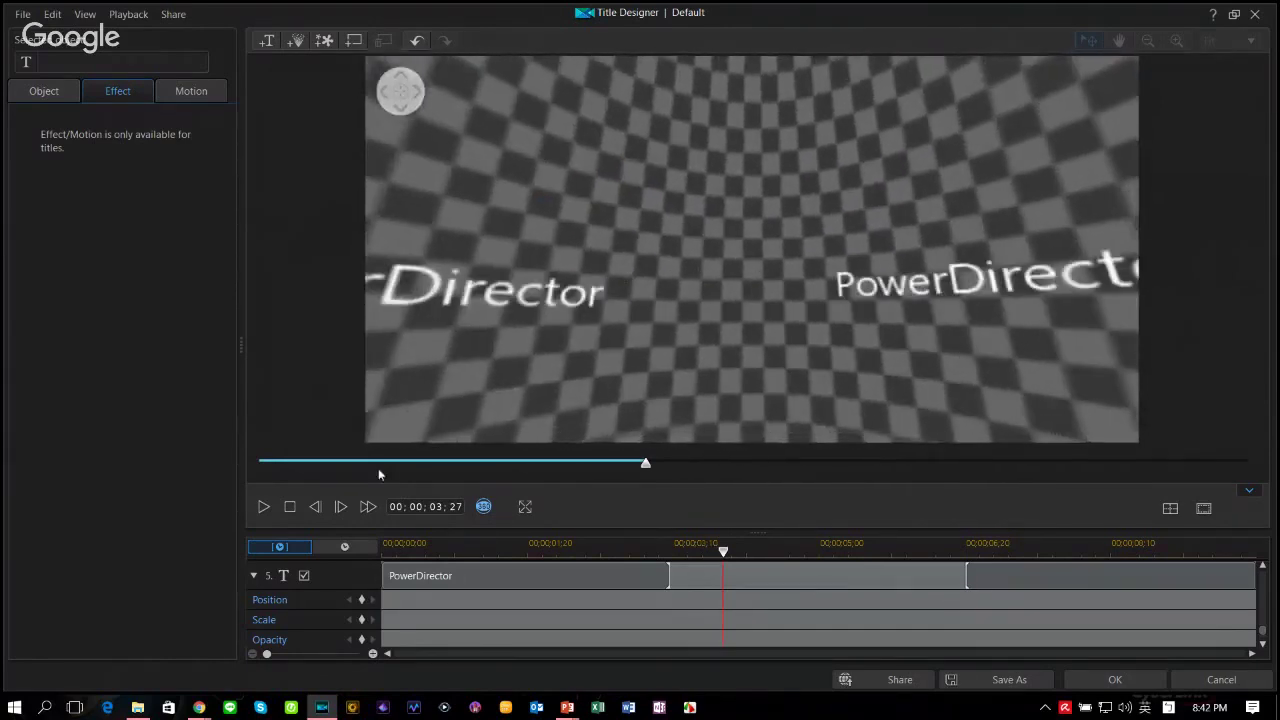
Step: Leave 360° viewer mode, select all five PowerDirector titles and align them to Vertical Center
{"action": "left_click", "coordinate": [484, 507]}
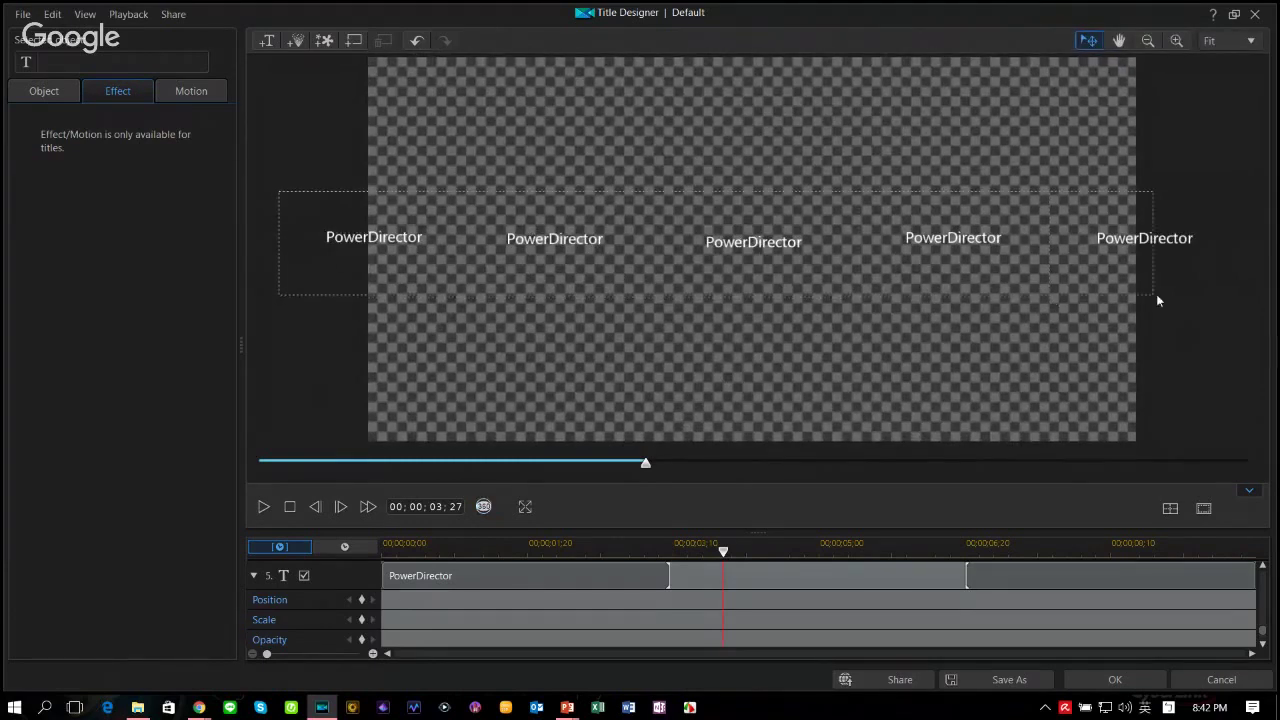
{"action": "left_click_drag", "start_coordinate": [1157, 300], "coordinate": [1237, 296]}
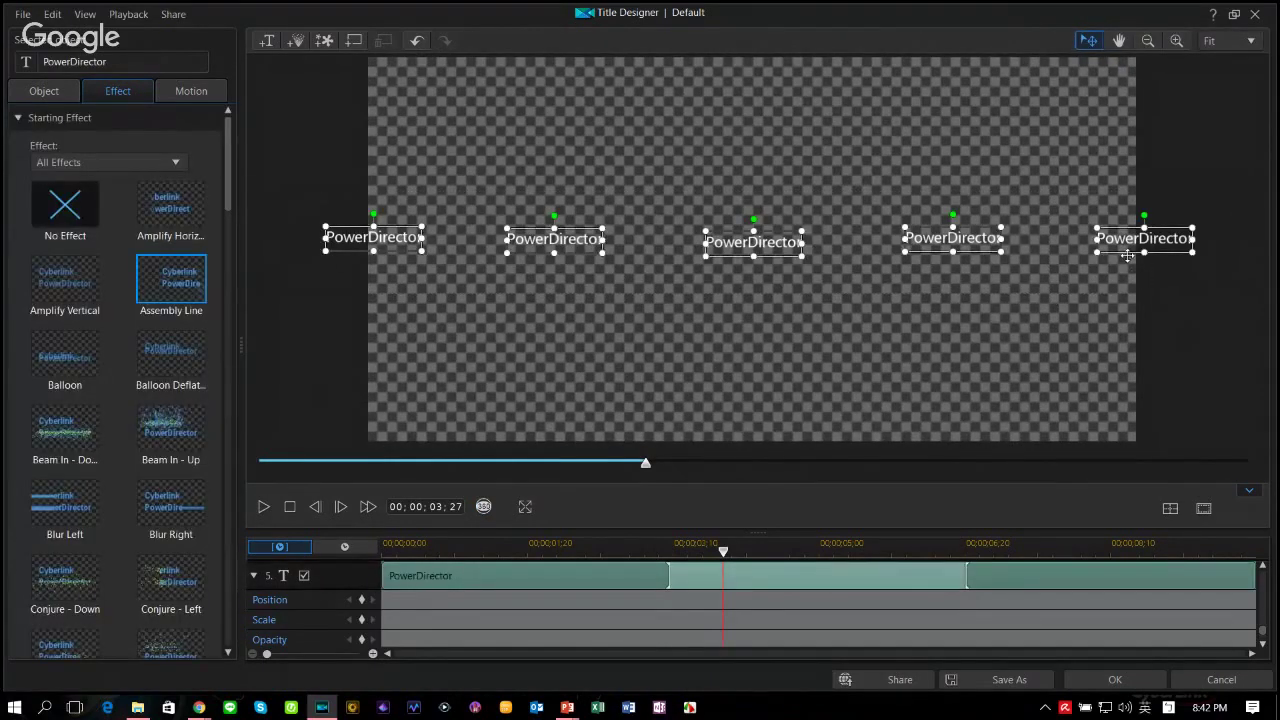
{"action": "right_click", "coordinate": [1127, 256]}
{"action": "mouse_move", "coordinate": [1172, 388]}
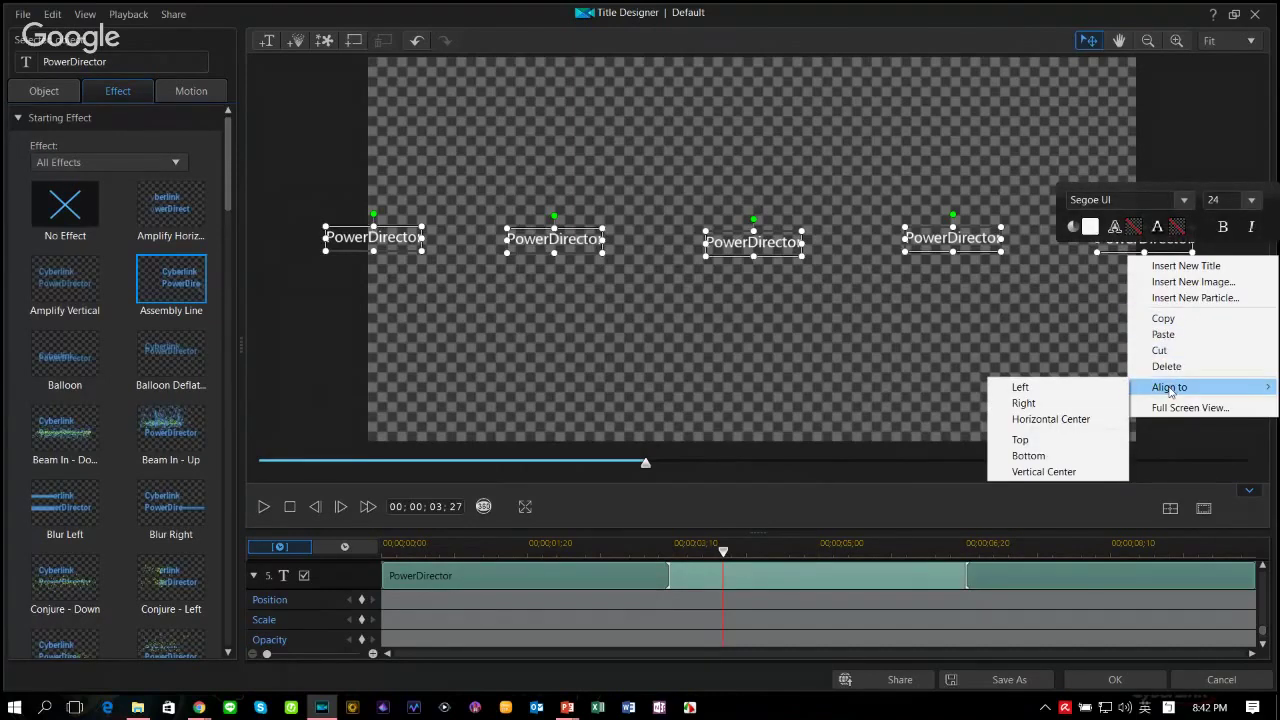
{"action": "left_click", "coordinate": [1090, 472]}
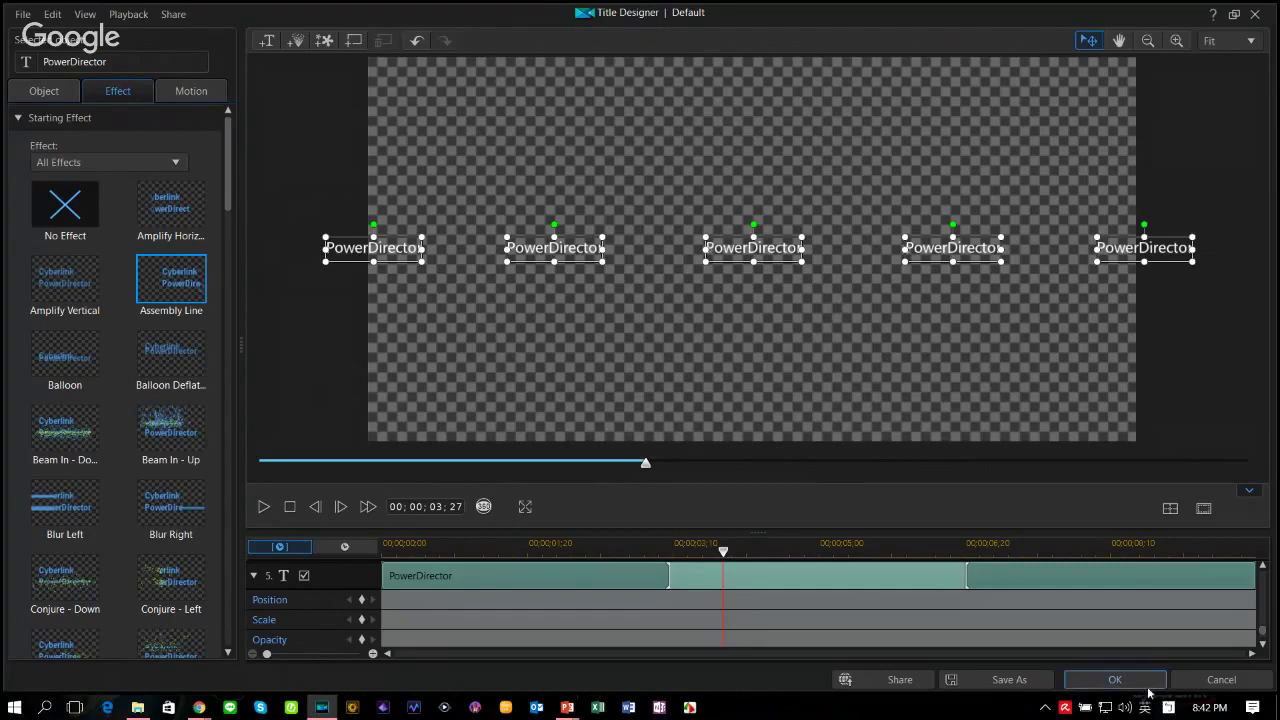
Step: Close the Title Designer and discard the title changes
{"action": "left_click", "coordinate": [1221, 681]}
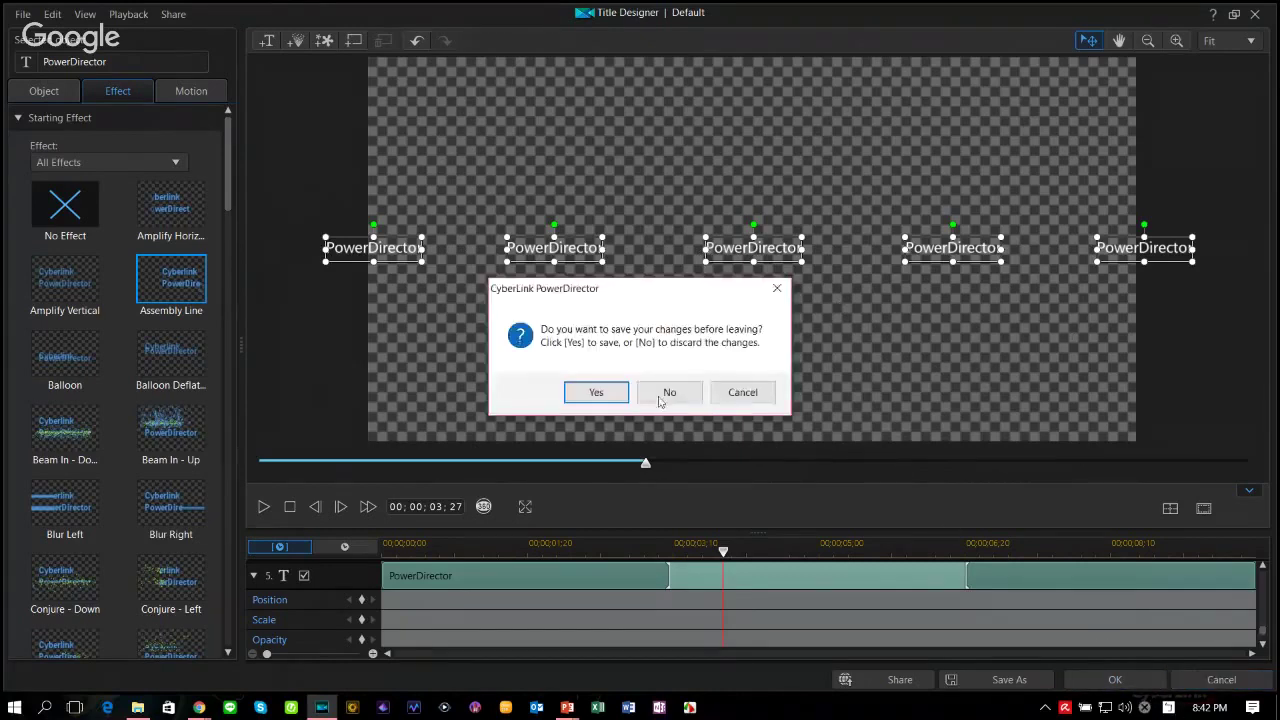
{"action": "left_click", "coordinate": [663, 393]}
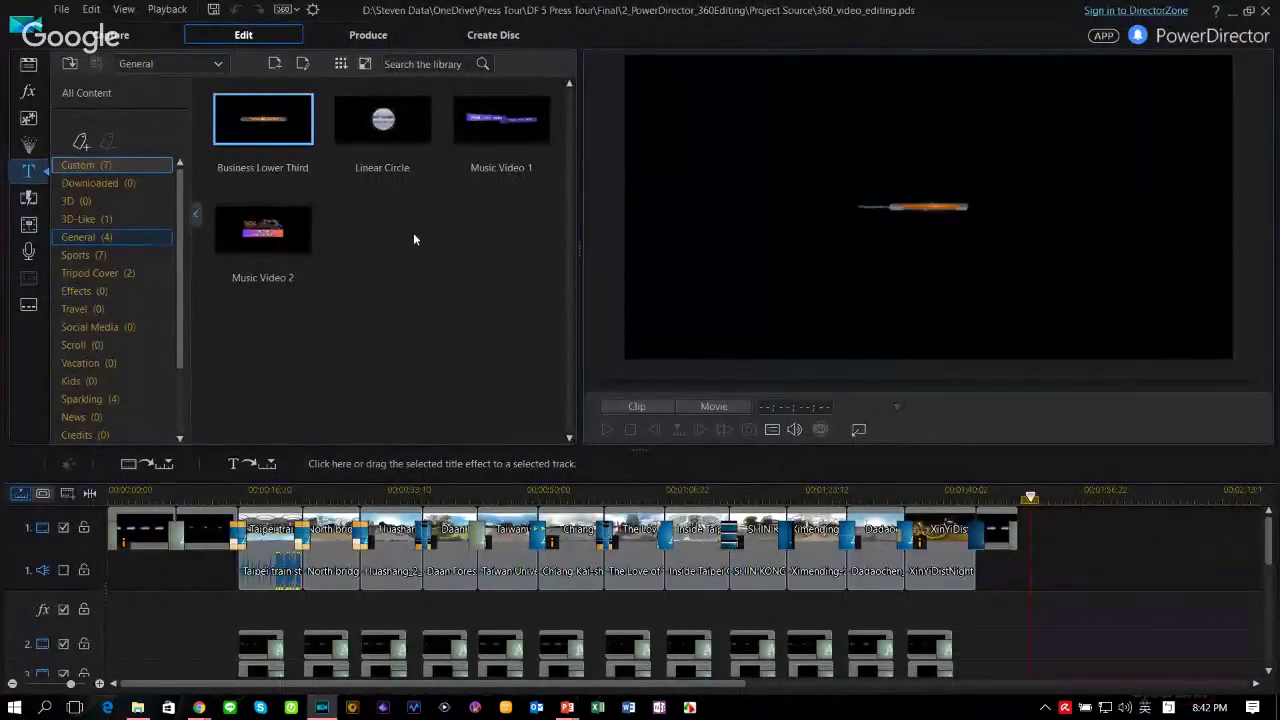
Step: Place the Daan Forest Park 360° clip on video track 1 at about 00;01;54, after the existing clips
{"action": "left_click", "coordinate": [263, 491]}
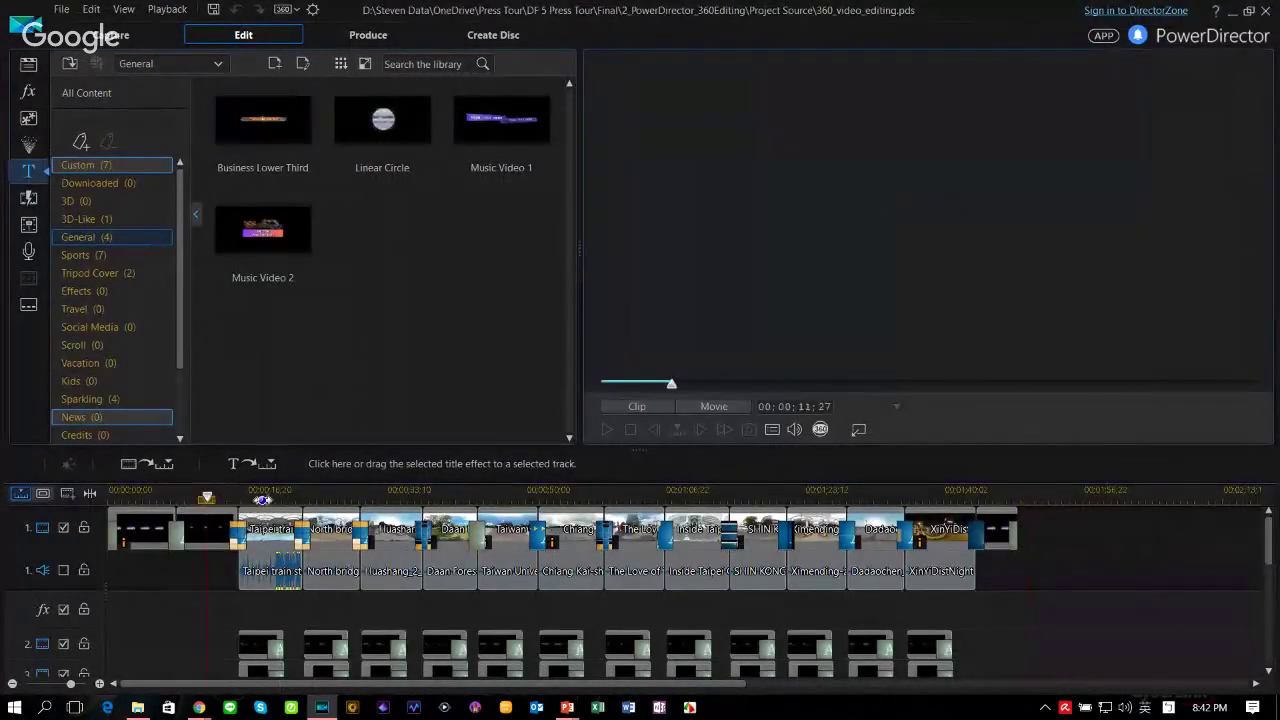
{"action": "left_click", "coordinate": [28, 63]}
{"action": "left_click_drag", "start_coordinate": [402, 158], "coordinate": [1068, 528]}
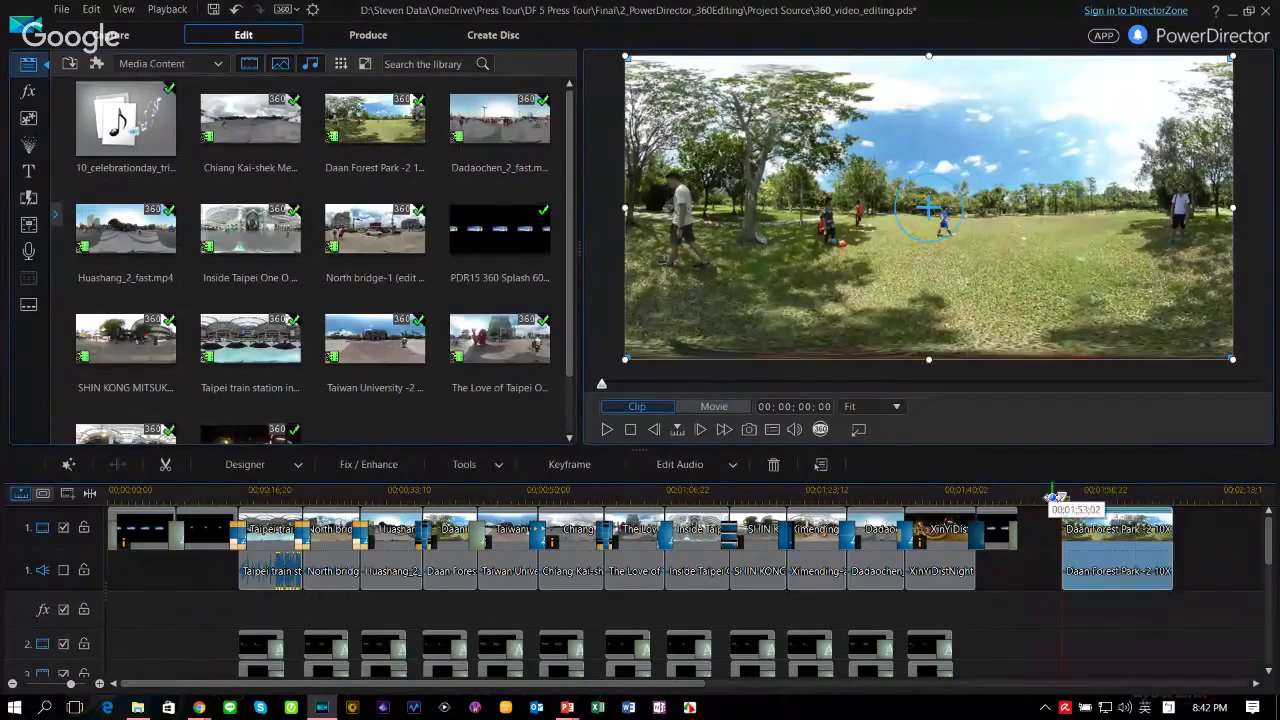
Step: Place the Extreme Skydive PiP object from the Sports category on video track 2 at the start of the Daan Forest Park clip
{"action": "left_click", "coordinate": [29, 119]}
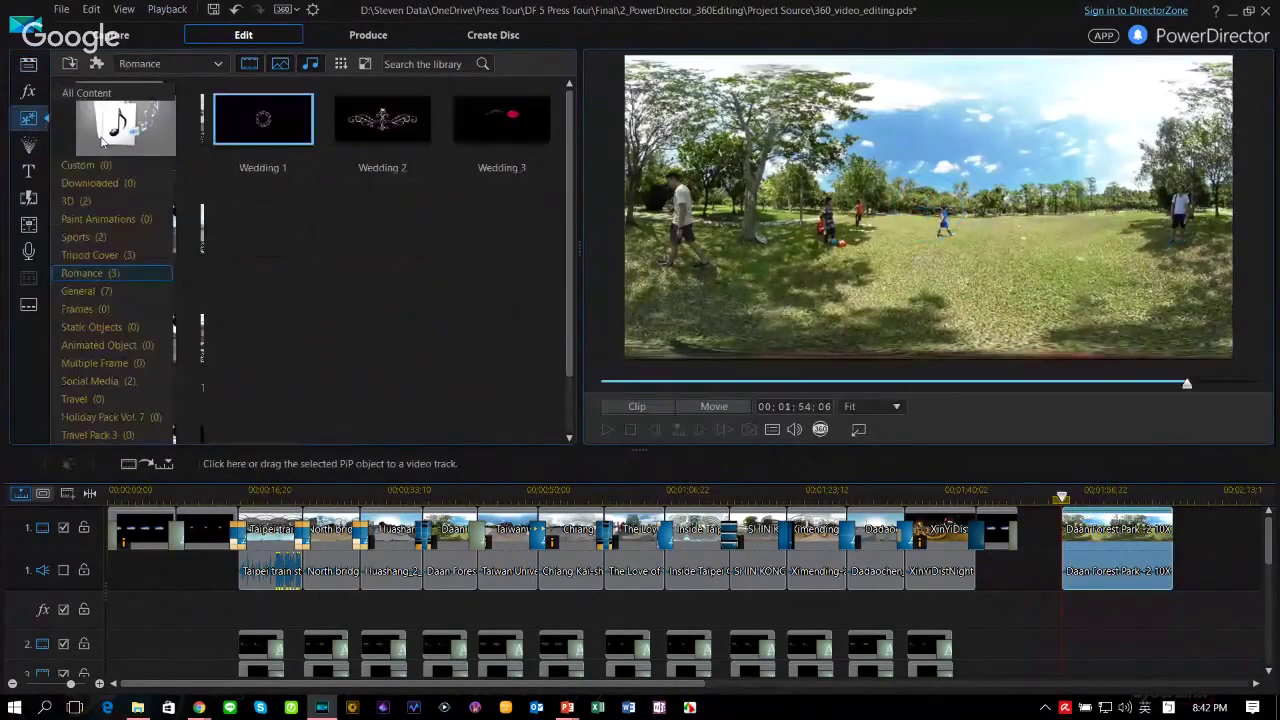
{"action": "left_click", "coordinate": [101, 272]}
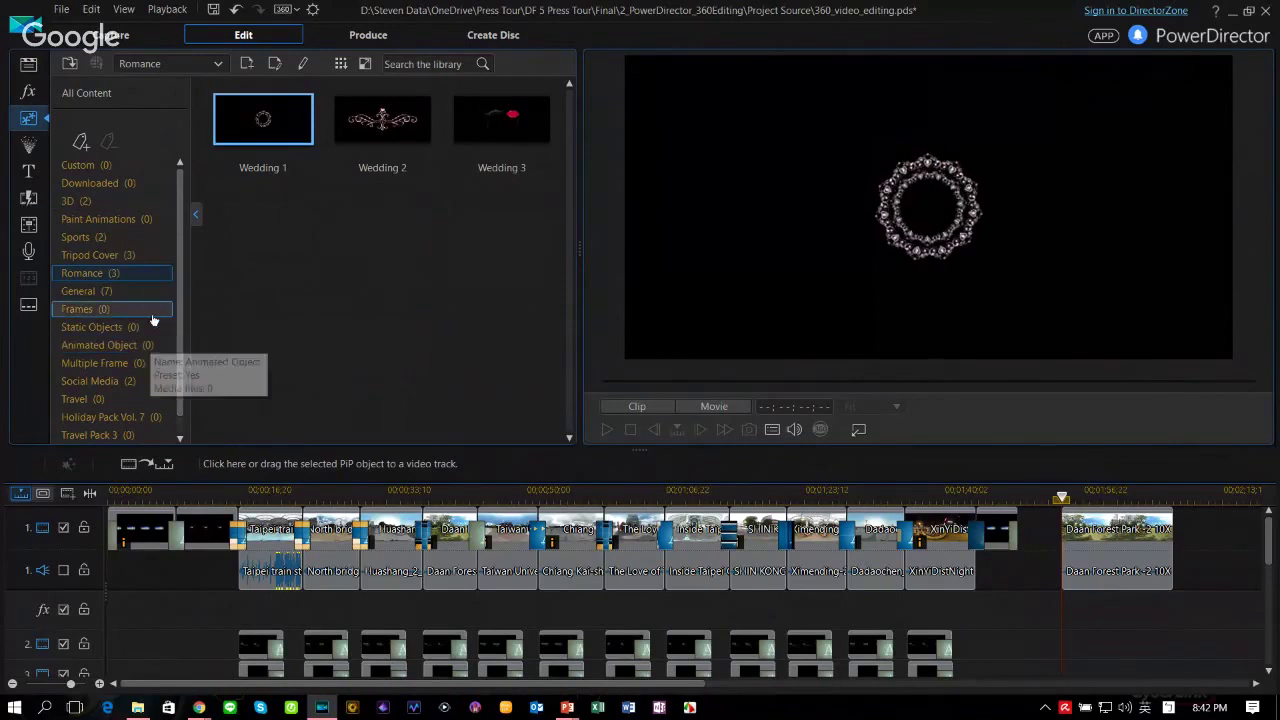
{"action": "scroll", "coordinate": [152, 335], "scroll_direction": "down", "scroll_amount": 1}
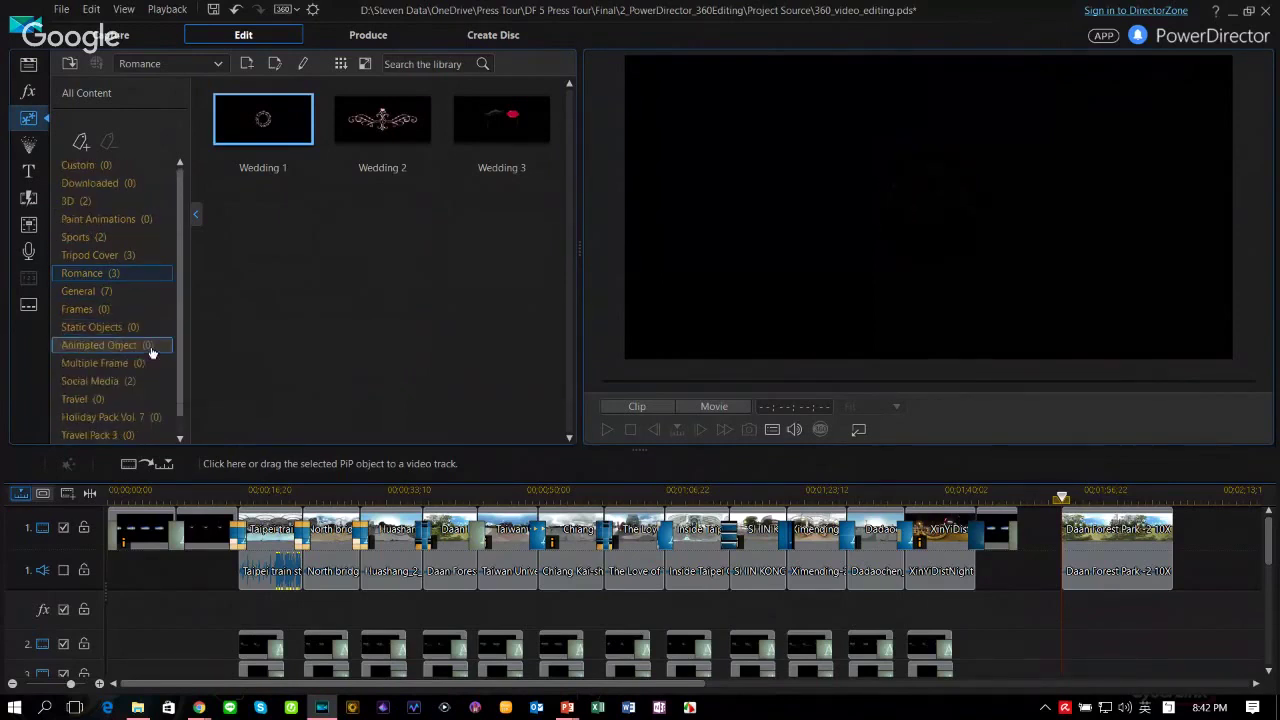
{"action": "scroll", "coordinate": [155, 350], "scroll_direction": "up", "scroll_amount": 1}
{"action": "left_click", "coordinate": [160, 238]}
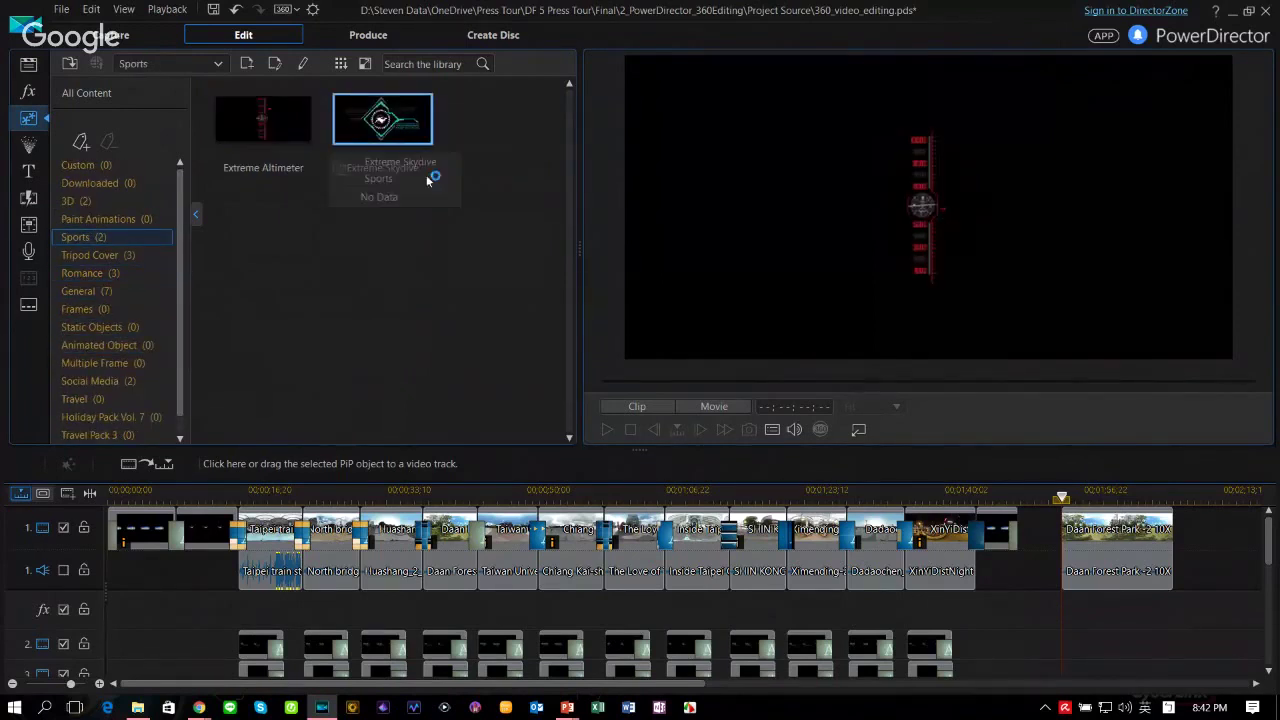
{"action": "left_click_drag", "start_coordinate": [378, 118], "coordinate": [1063, 641]}
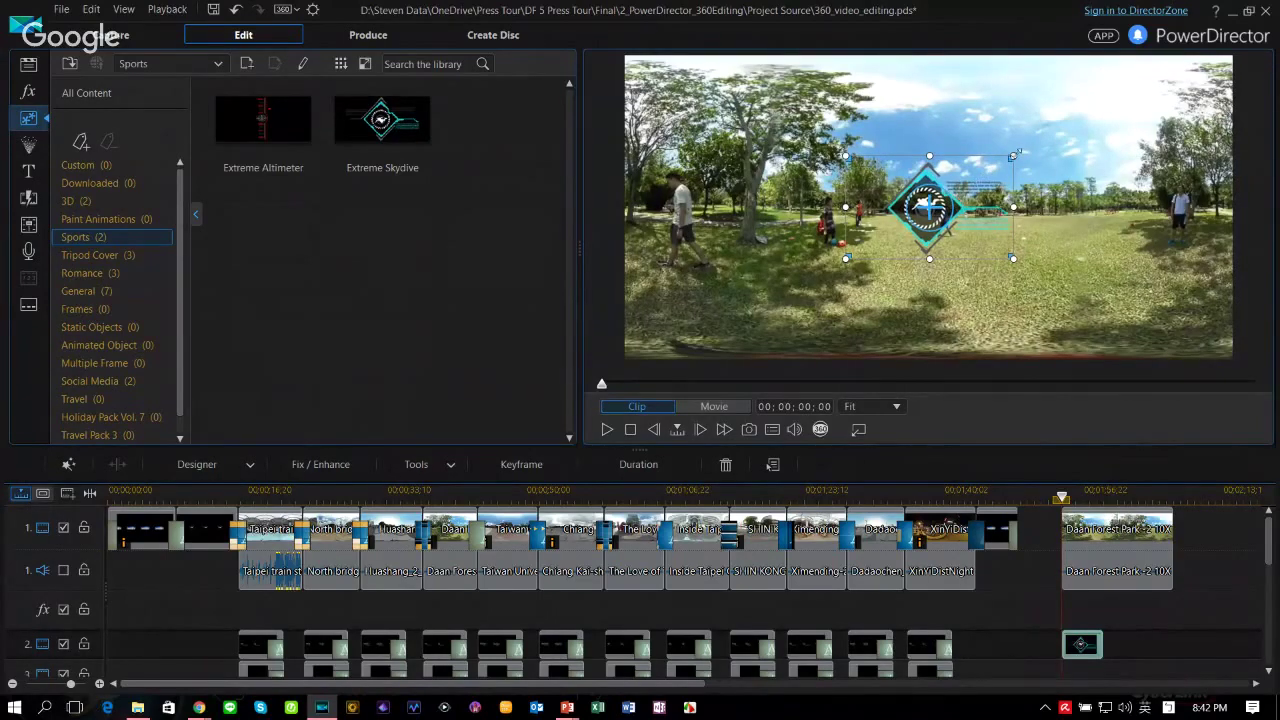
Step: Shrink the Extreme Skydive object, position it over the distant player near the frame's center, and check it in 360° viewer mode
{"action": "left_click_drag", "start_coordinate": [1013, 156], "coordinate": [958, 189]}
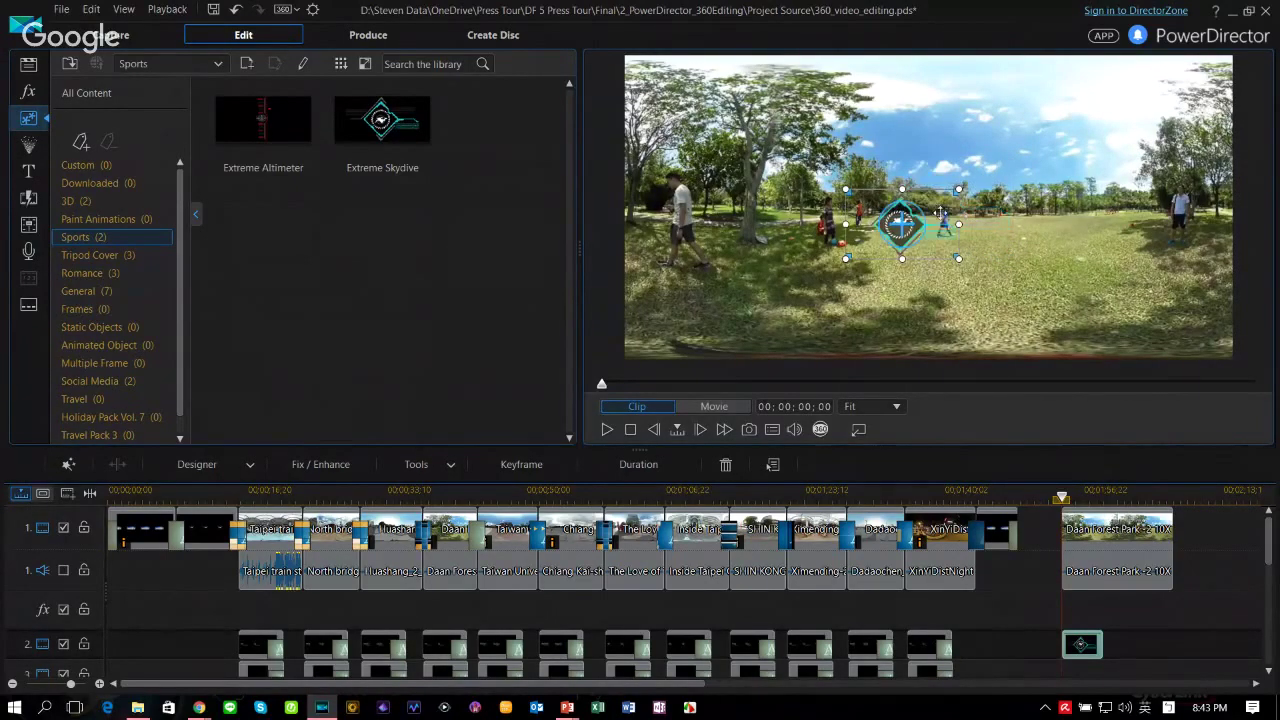
{"action": "left_click_drag", "start_coordinate": [928, 233], "coordinate": [953, 223]}
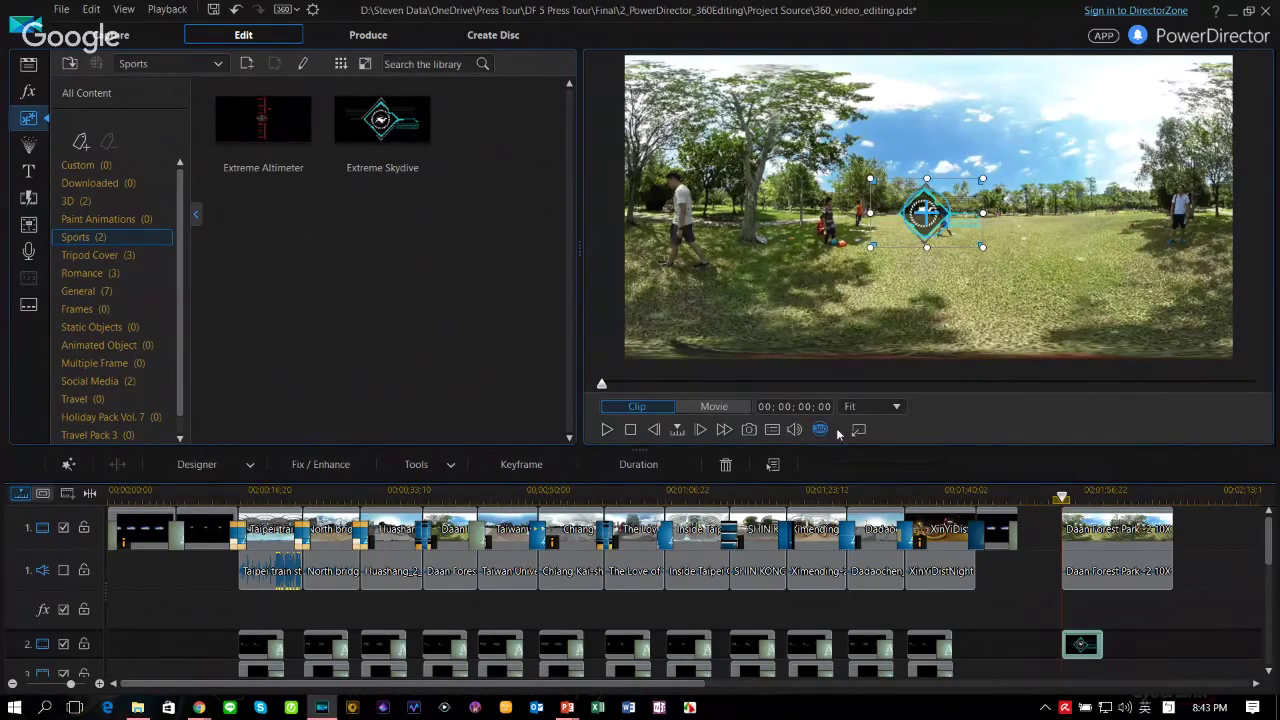
{"action": "left_click", "coordinate": [1107, 213]}
{"action": "left_click_drag", "start_coordinate": [1107, 213], "coordinate": [926, 143]}
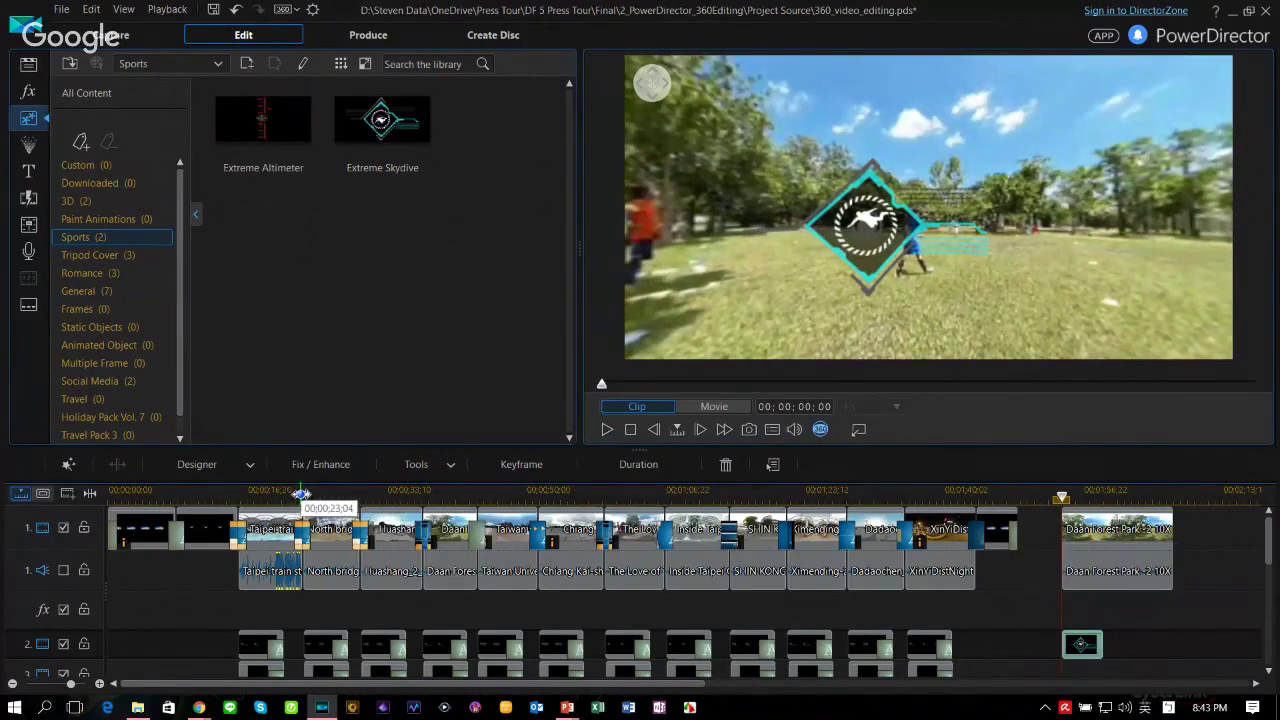
Step: Examine the tripod cover at the end of the Taipei train station clip, comparing the flat frame with 360° viewer mode
{"action": "left_click", "coordinate": [302, 492]}
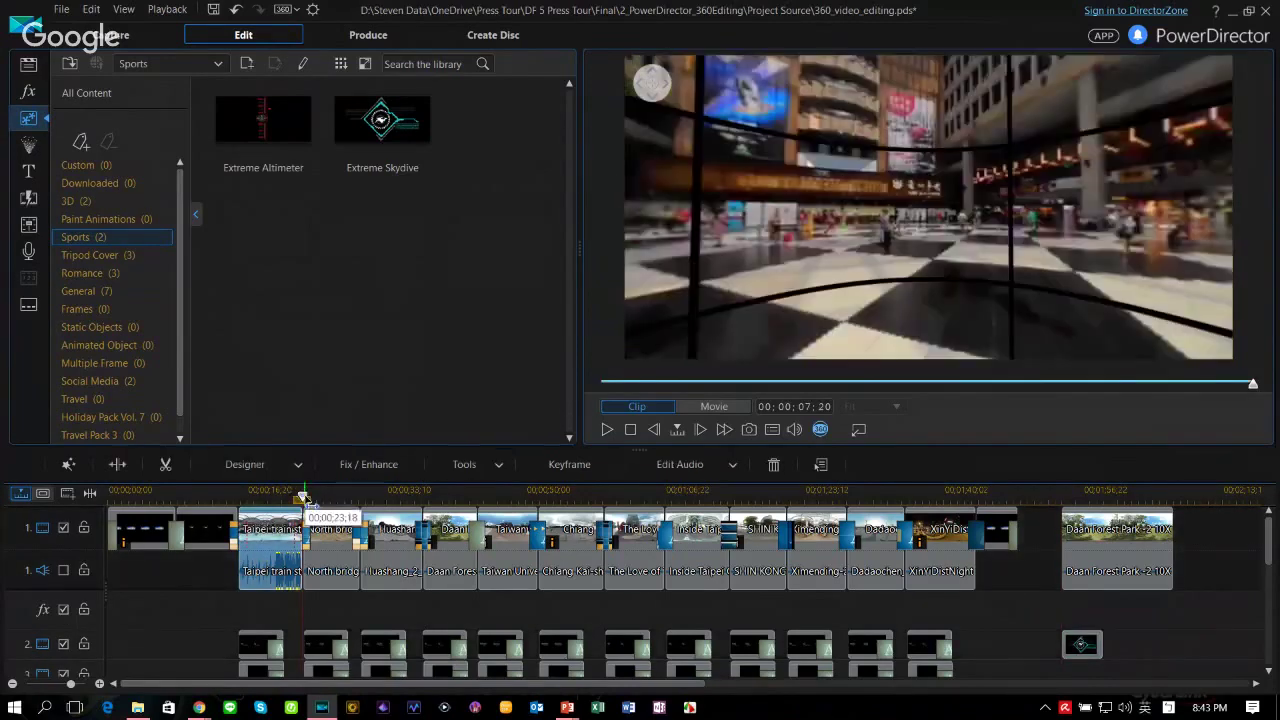
{"action": "left_click", "coordinate": [819, 431]}
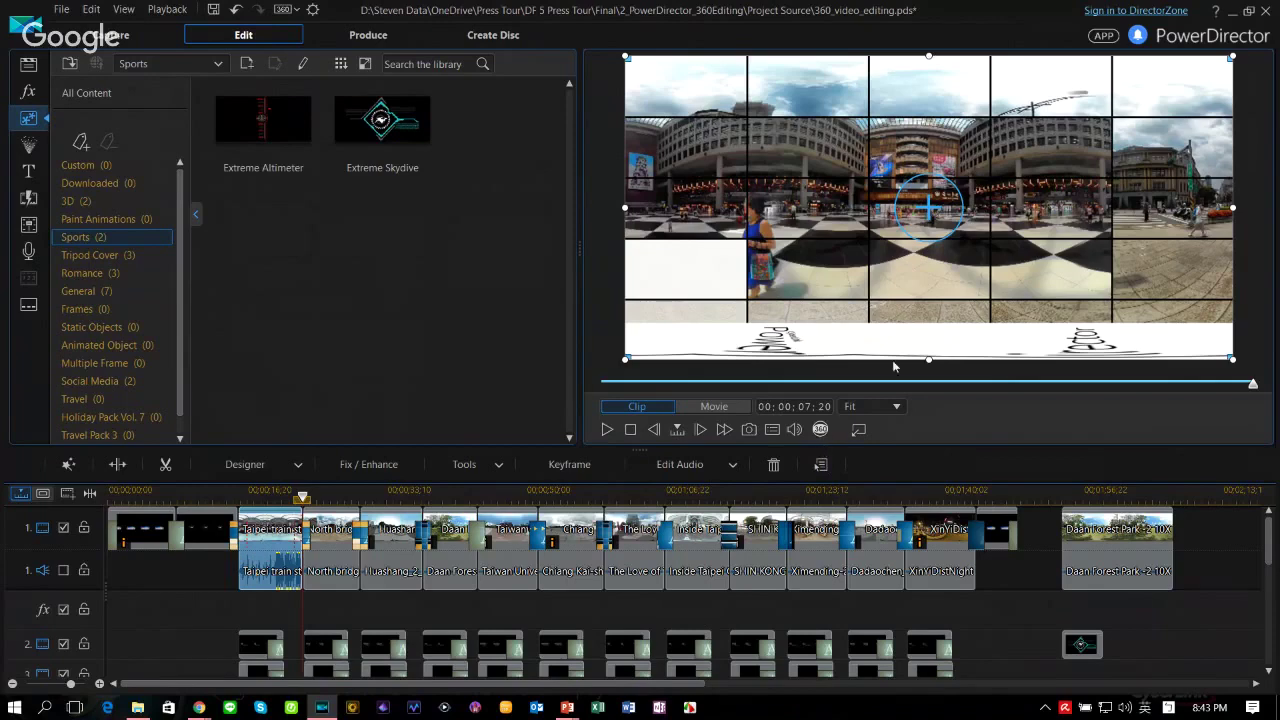
{"action": "left_click", "coordinate": [821, 429]}
{"action": "left_click_drag", "start_coordinate": [988, 285], "coordinate": [882, 243]}
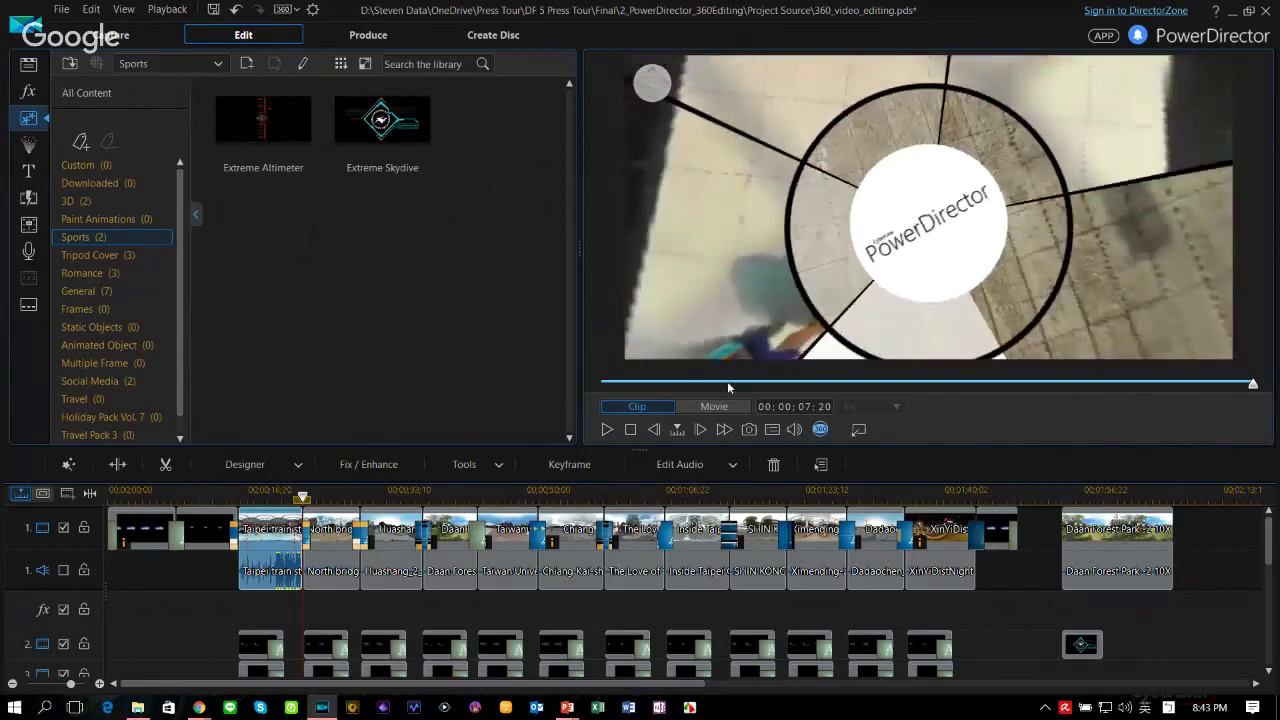
{"action": "left_click", "coordinate": [821, 429]}
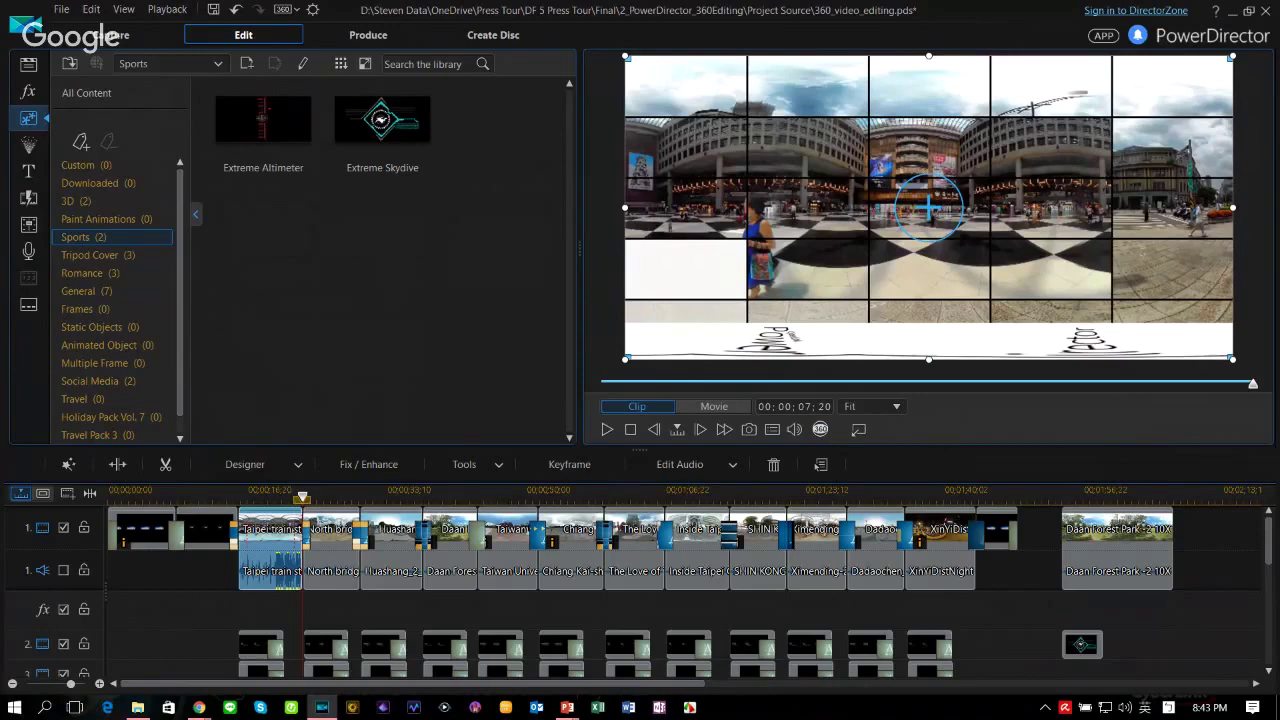
{"action": "left_click", "coordinate": [821, 429]}
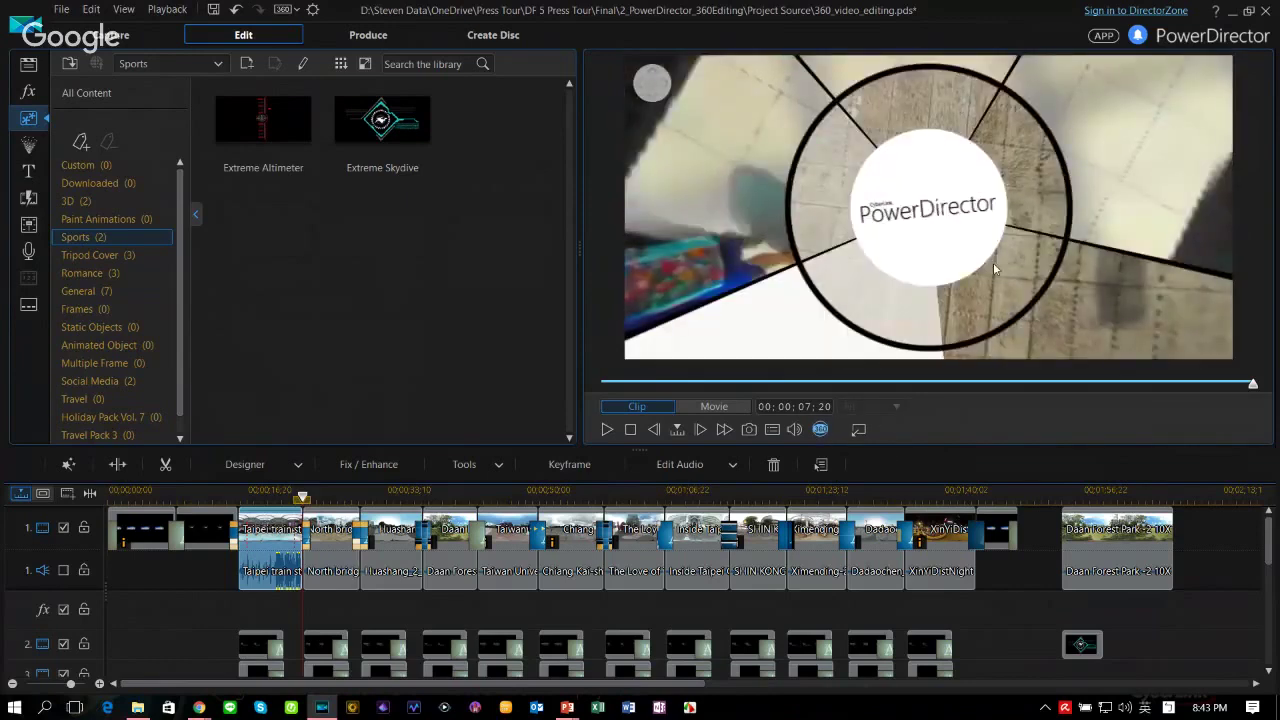
{"action": "left_click", "coordinate": [819, 429]}
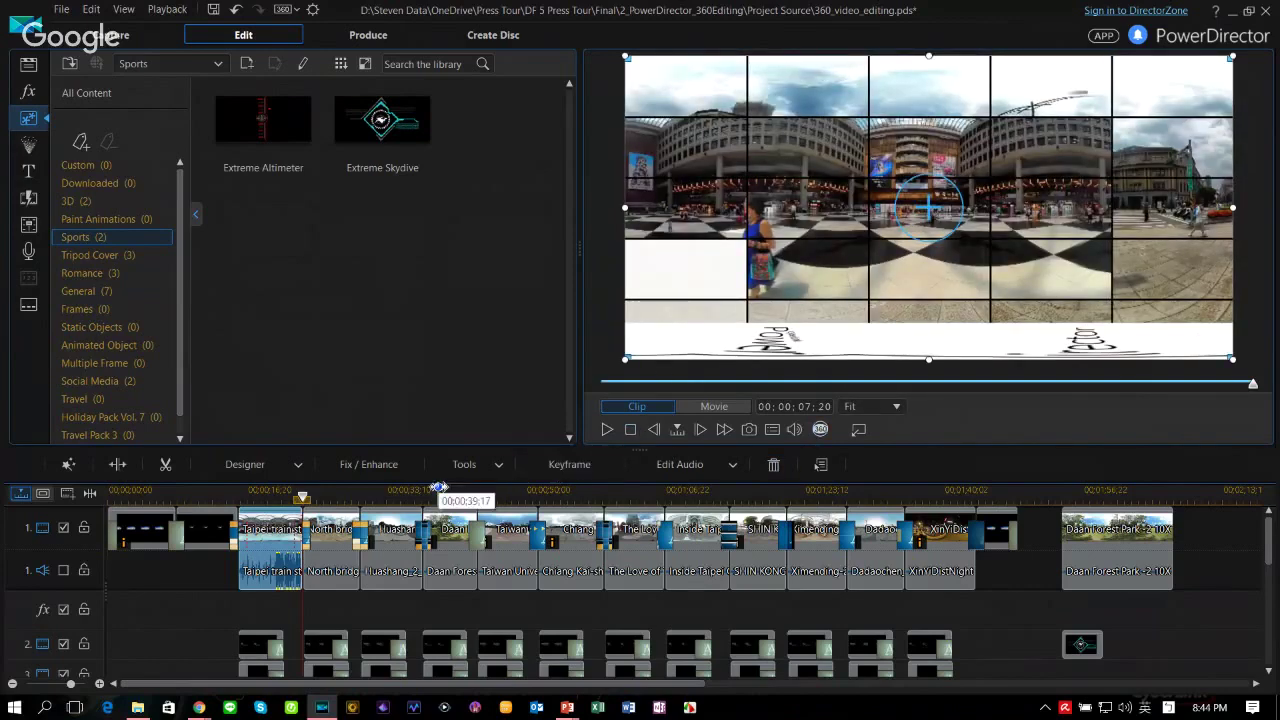
Step: Place The Love of Taipei clip on video track 1 at 00;02;11;22 and look down at its tripod in 360° viewer mode
{"action": "scroll", "coordinate": [340, 530], "scroll_direction": "down", "scroll_amount": 2}
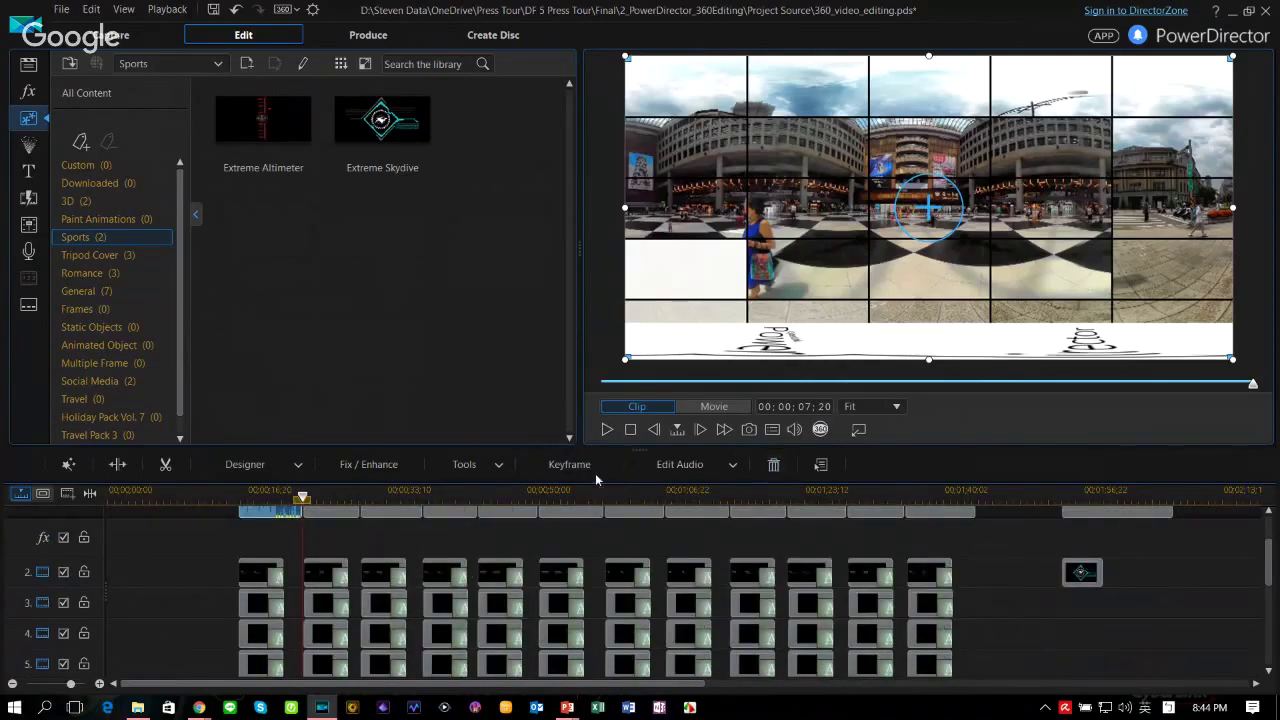
{"action": "scroll", "coordinate": [1270, 570], "scroll_direction": "up", "scroll_amount": 2}
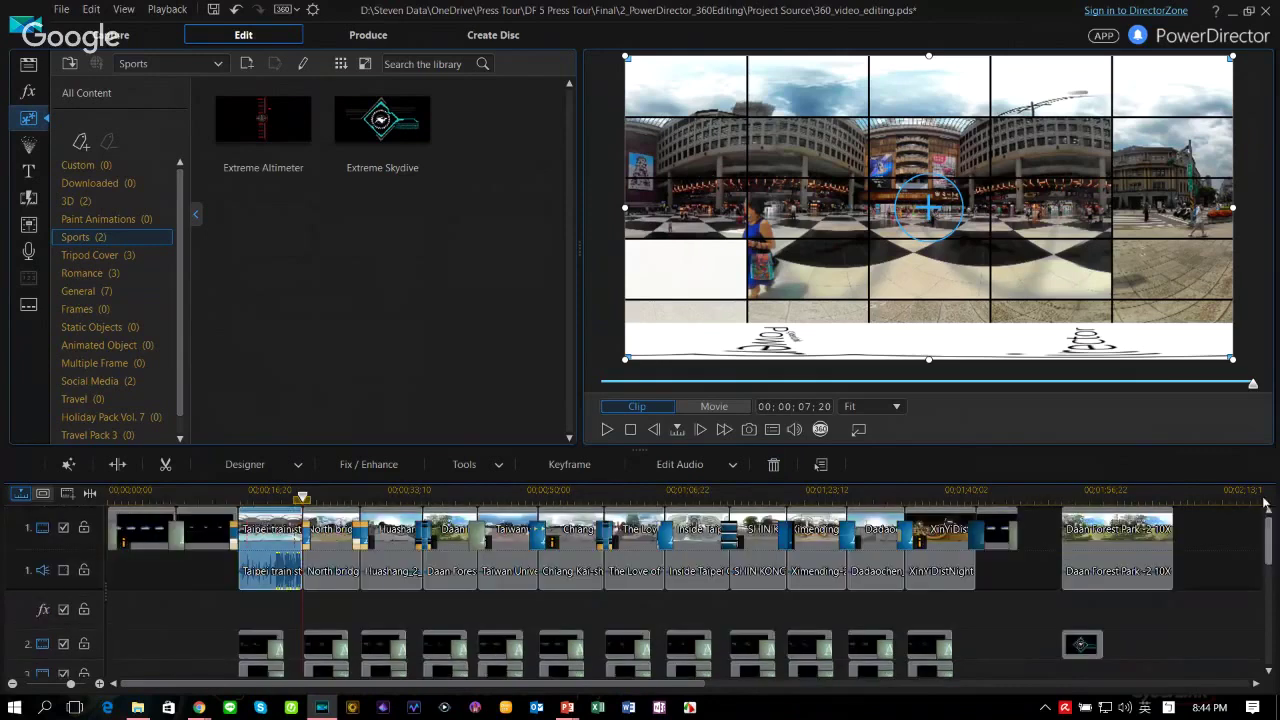
{"action": "key", "text": "F3"}
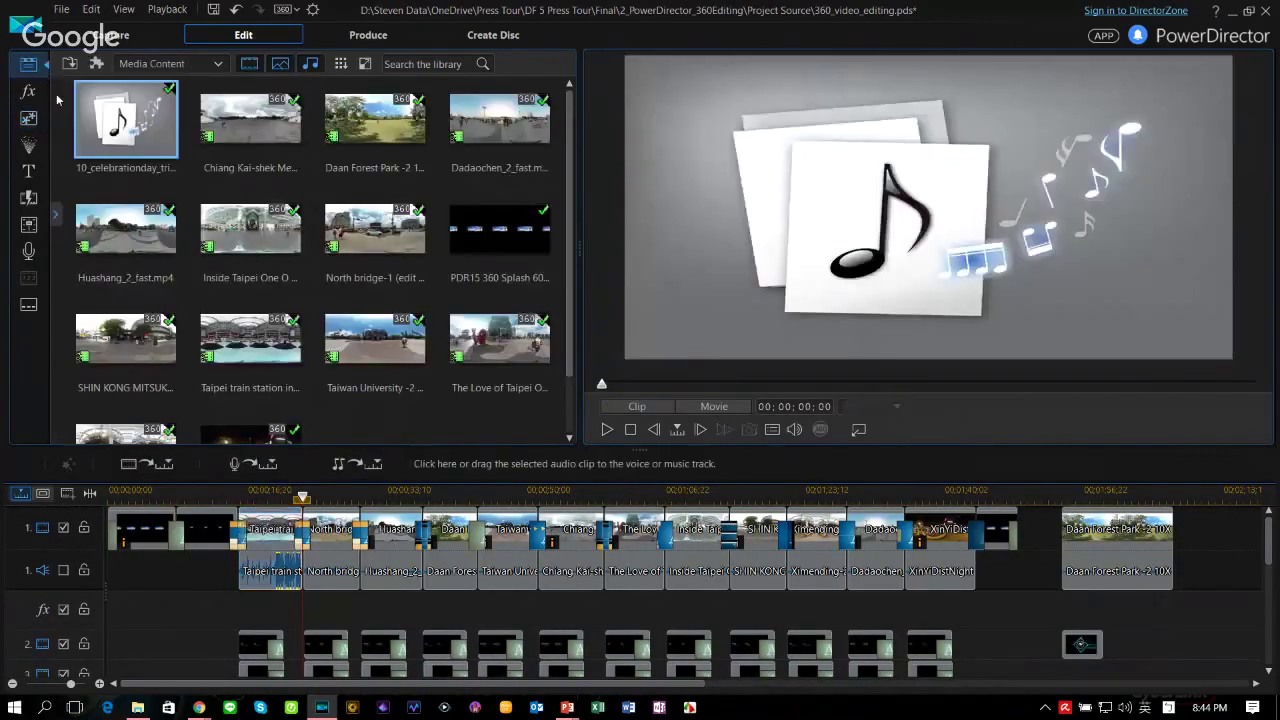
{"action": "scroll", "coordinate": [460, 250], "scroll_direction": "down", "scroll_amount": 1}
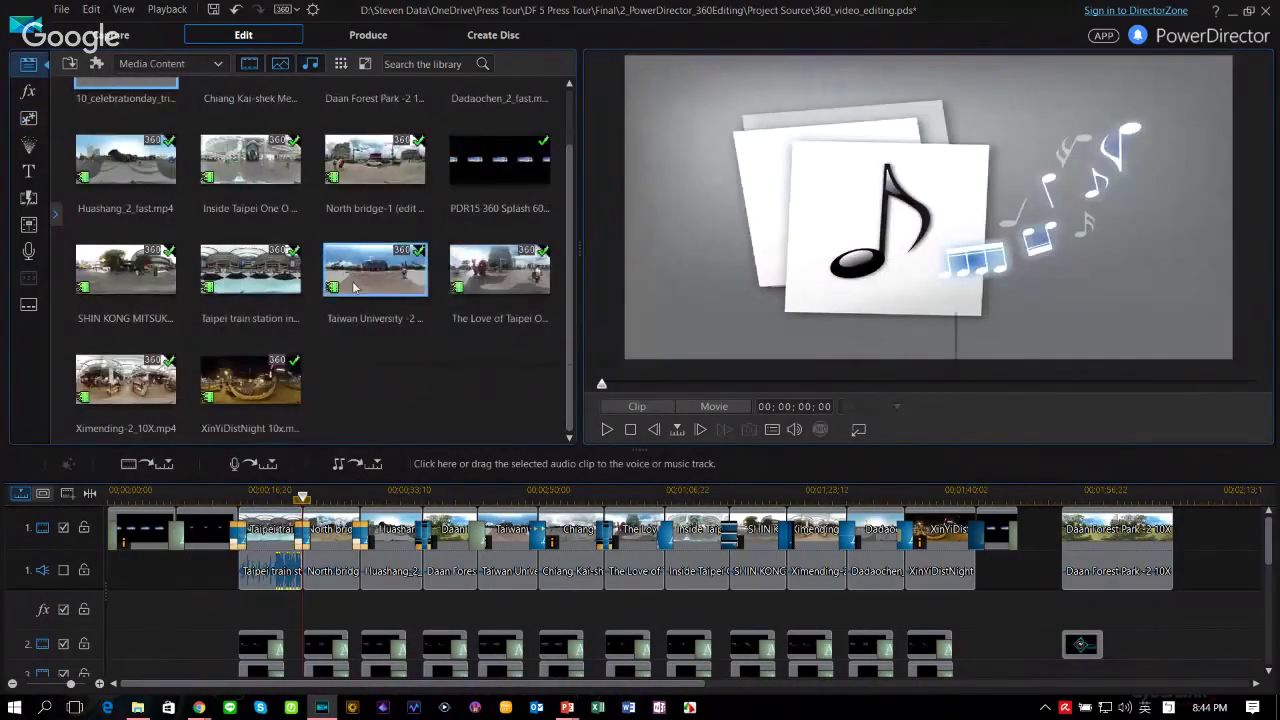
{"action": "left_click_drag", "start_coordinate": [465, 285], "coordinate": [1208, 543]}
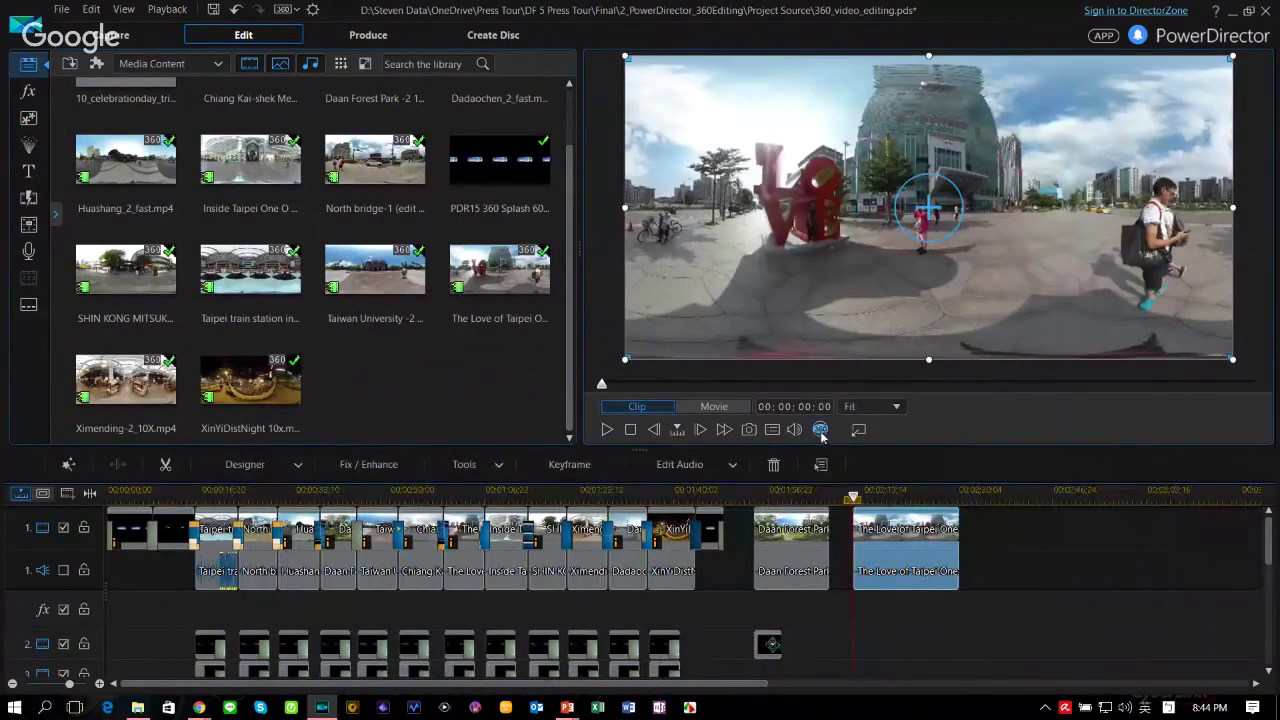
{"action": "left_click_drag", "start_coordinate": [1021, 330], "coordinate": [1101, 145]}
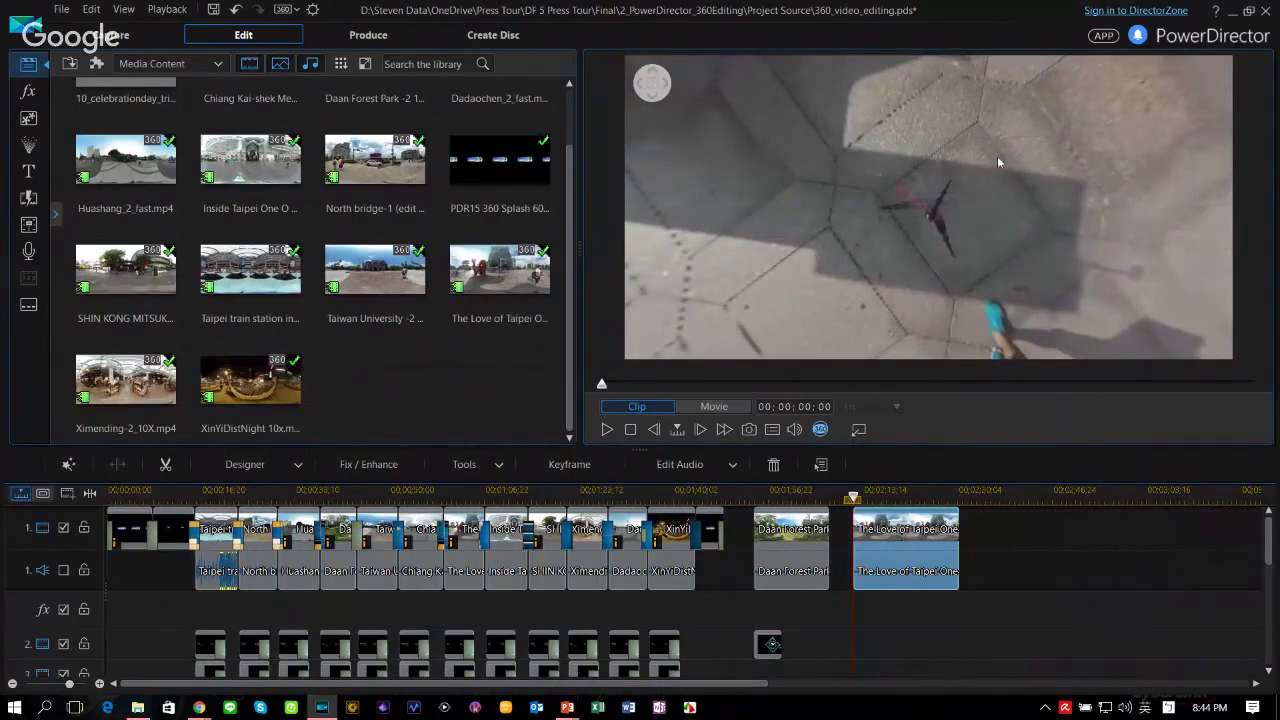
{"action": "left_click", "coordinate": [826, 434]}
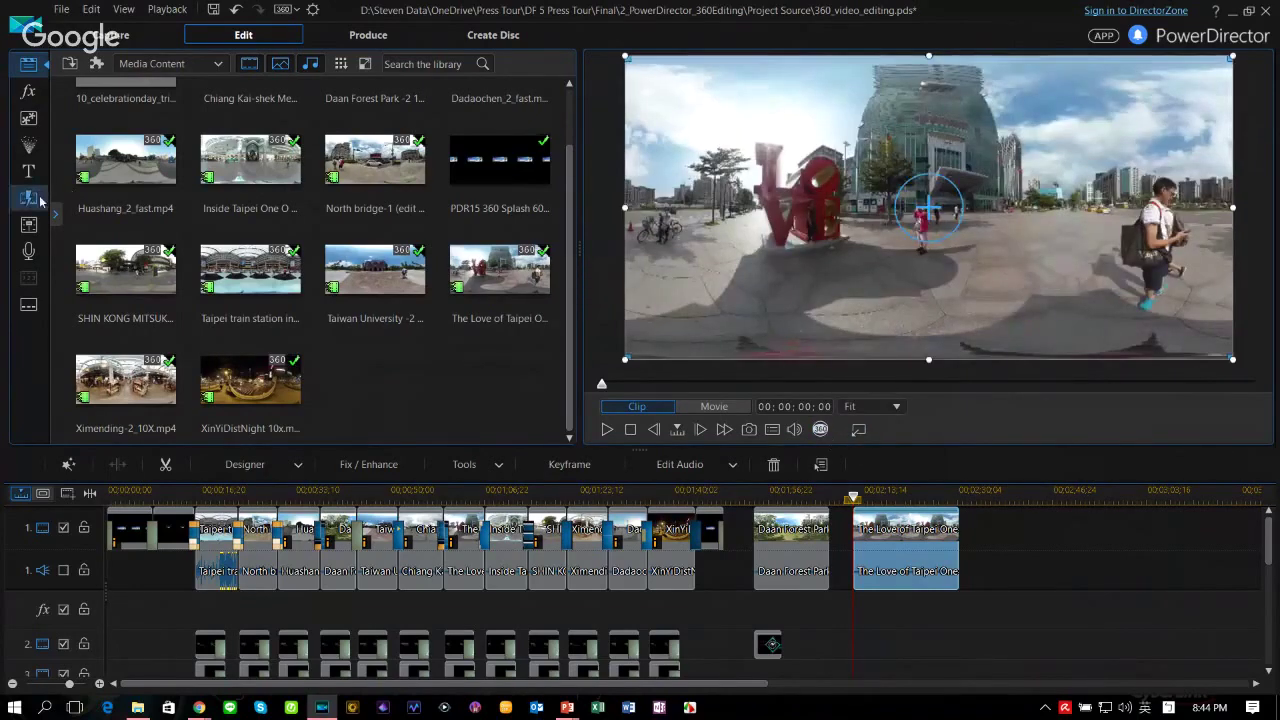
Step: Place the Tripod Cover PowerDirector object on video track 2 beneath The Love of Taipei clip, extending it to 00;02;30;16 to match the clip
{"action": "left_click", "coordinate": [29, 122]}
{"action": "left_click", "coordinate": [110, 248]}
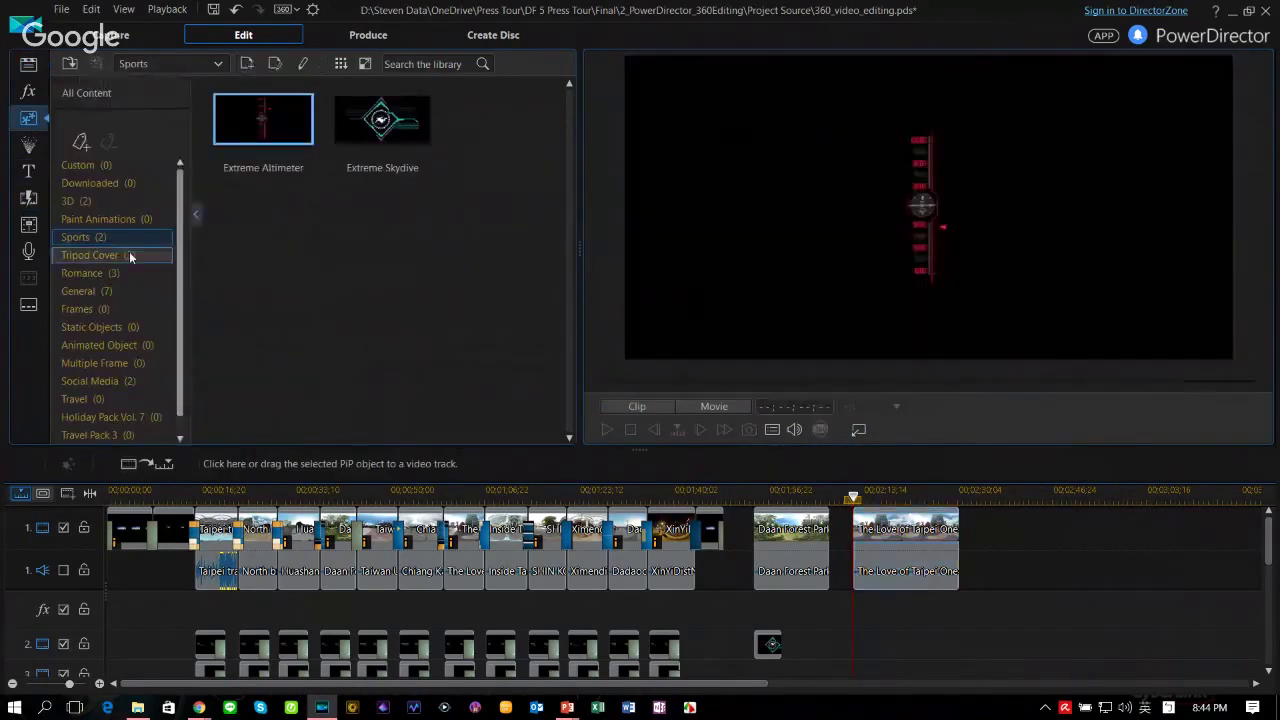
{"action": "left_click", "coordinate": [120, 255]}
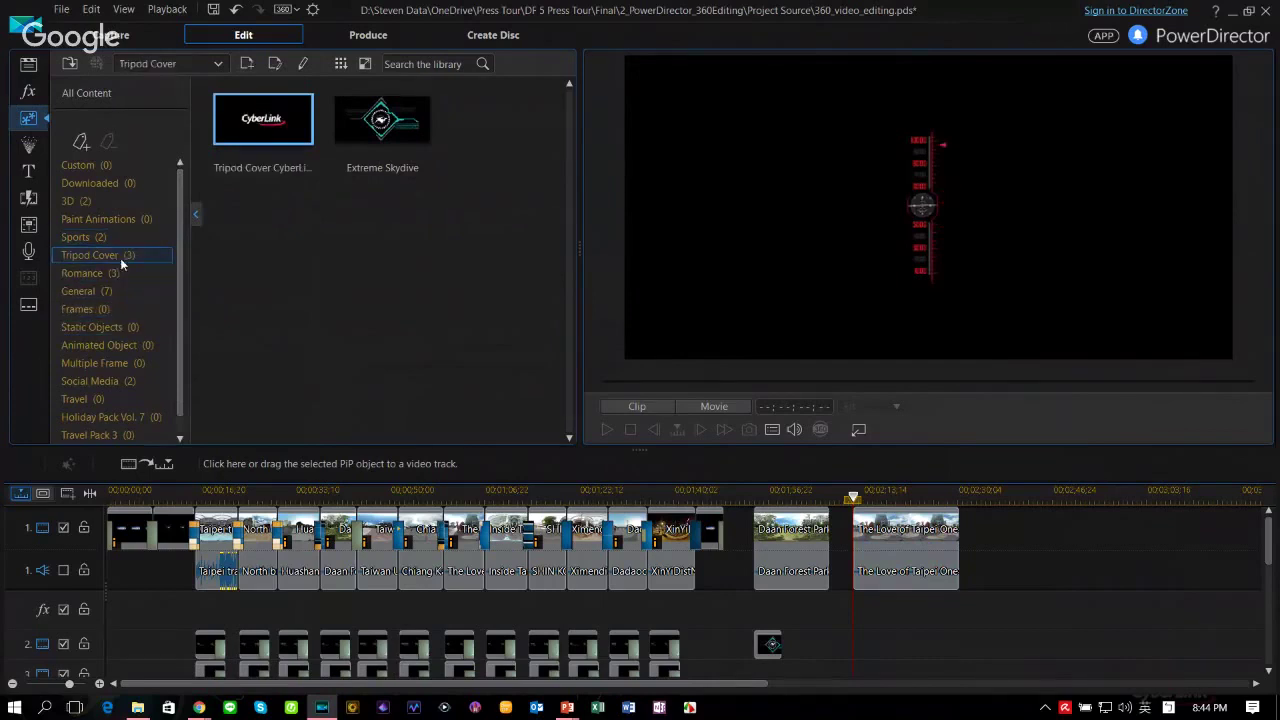
{"action": "left_click", "coordinate": [508, 125]}
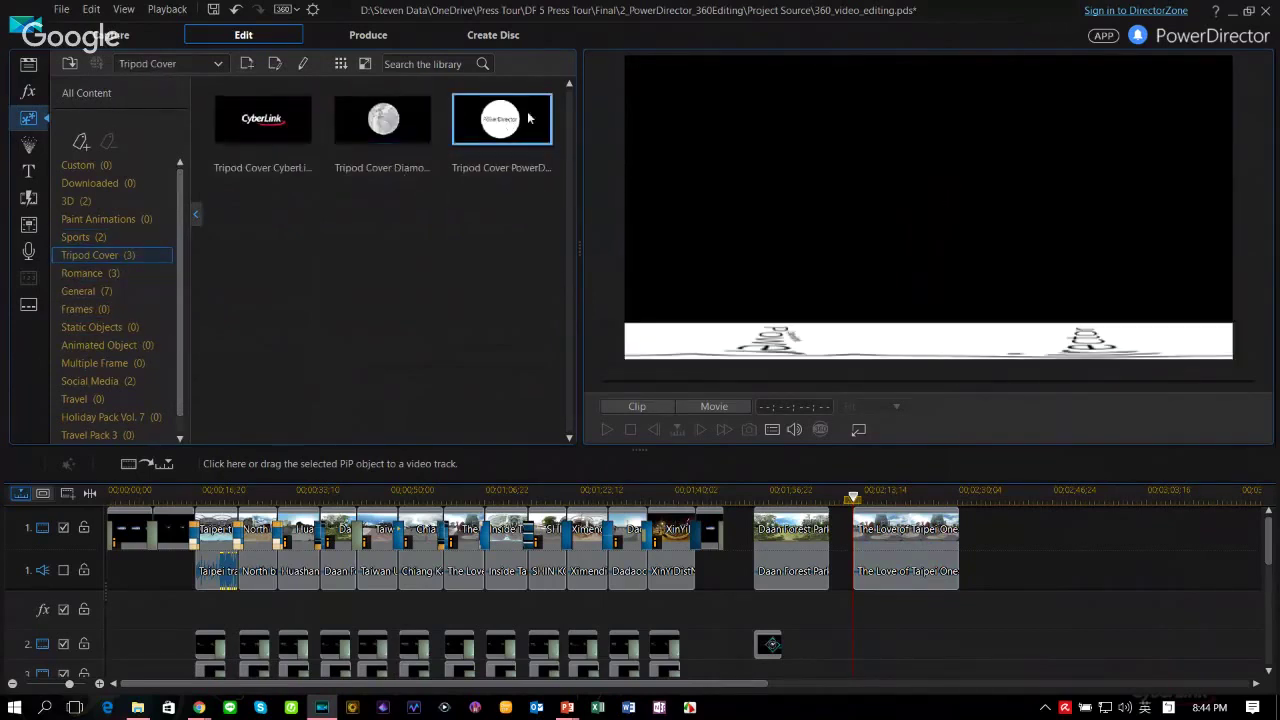
{"action": "left_click", "coordinate": [262, 120]}
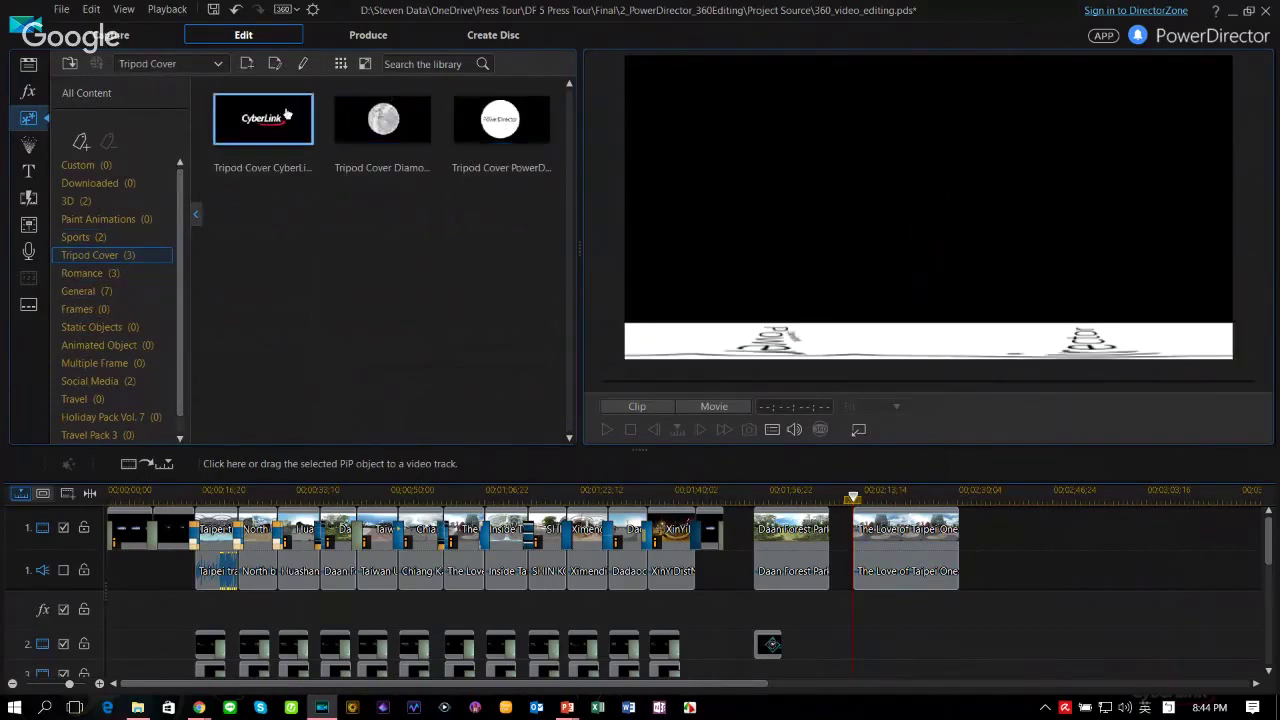
{"action": "left_click", "coordinate": [397, 128]}
{"action": "left_click", "coordinate": [508, 128]}
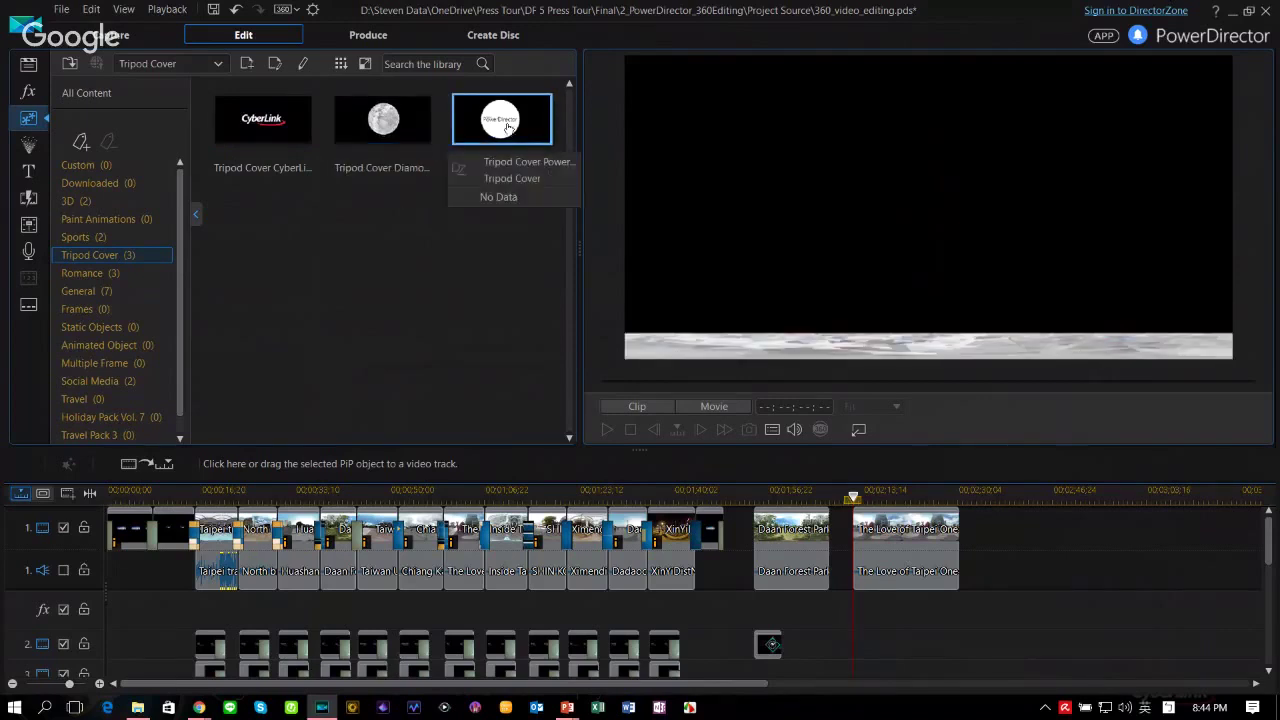
{"action": "left_click_drag", "start_coordinate": [508, 128], "coordinate": [958, 646]}
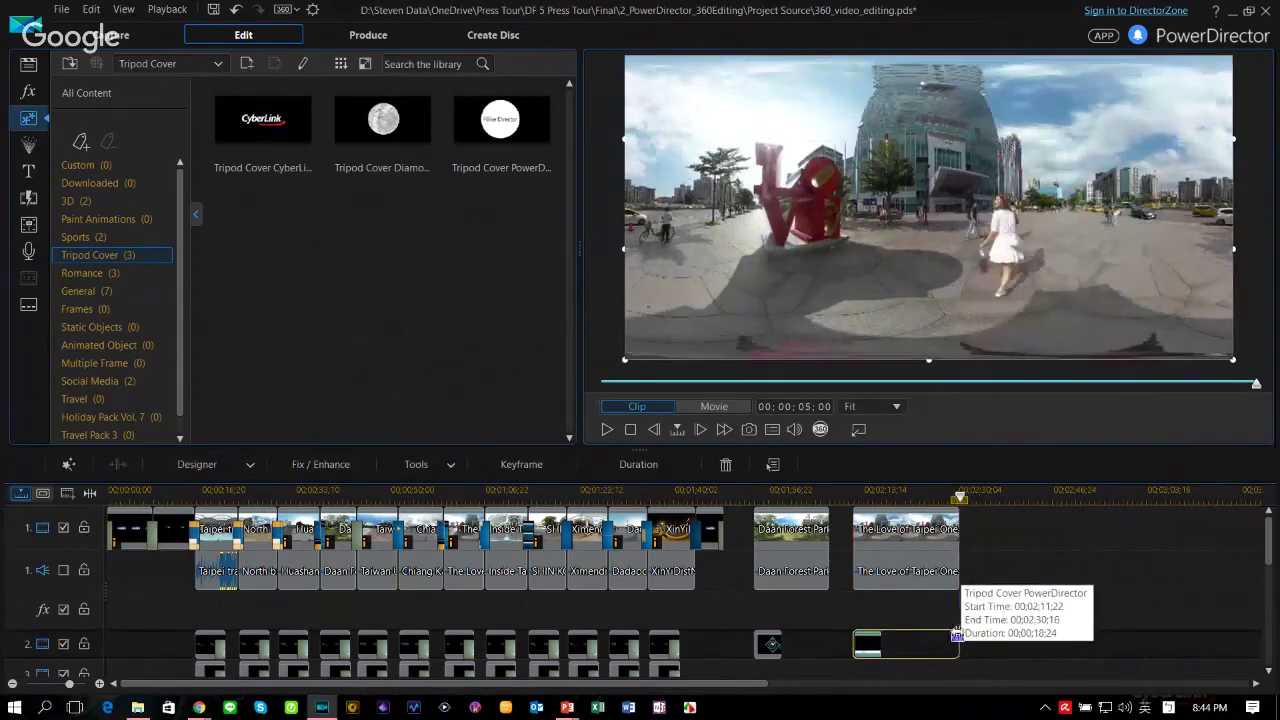
Step: Check the tripod cover on The Love of Taipei clip, comparing the flat frame with the downward view in 360° viewer mode
{"action": "left_click", "coordinate": [905, 500]}
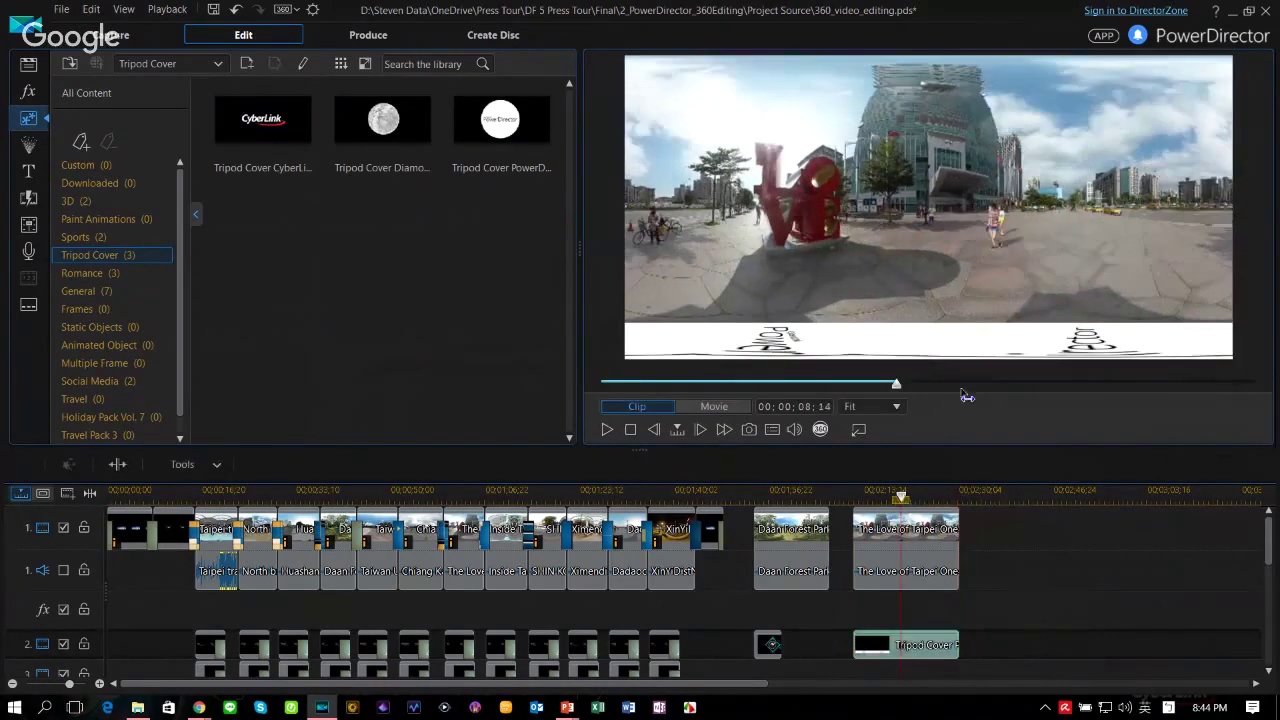
{"action": "left_click", "coordinate": [984, 314]}
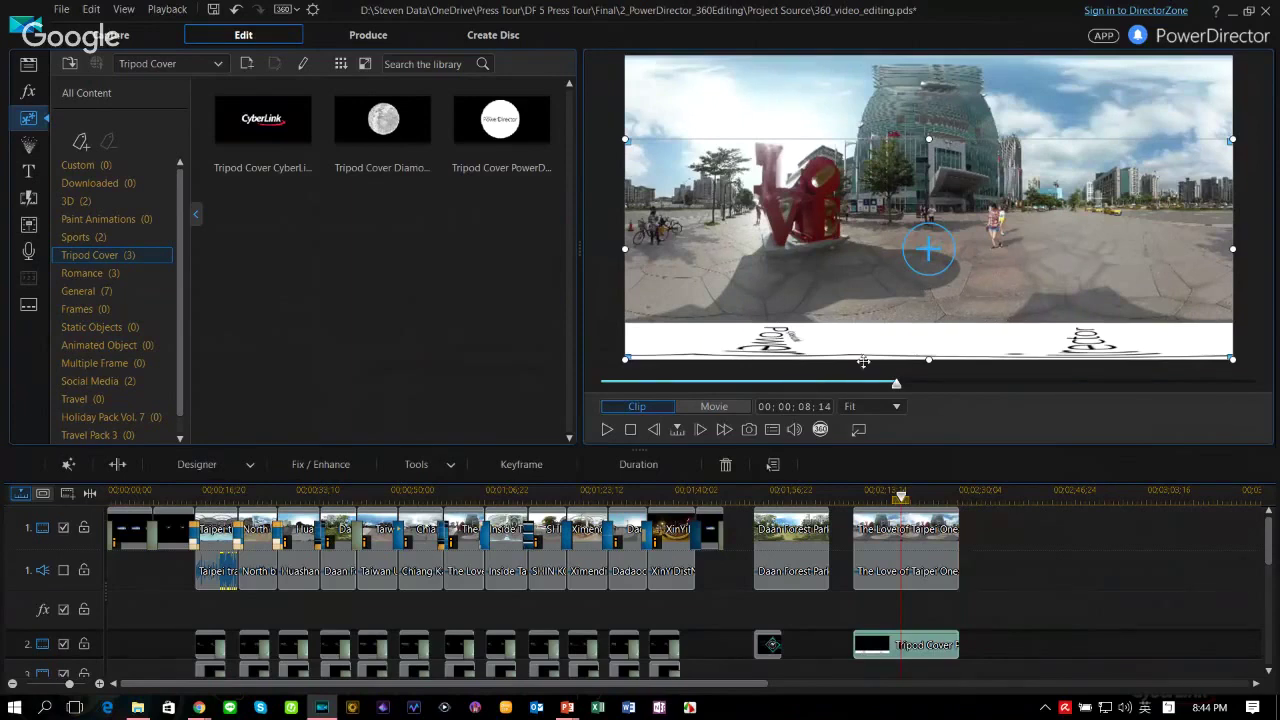
{"action": "left_click", "coordinate": [820, 429]}
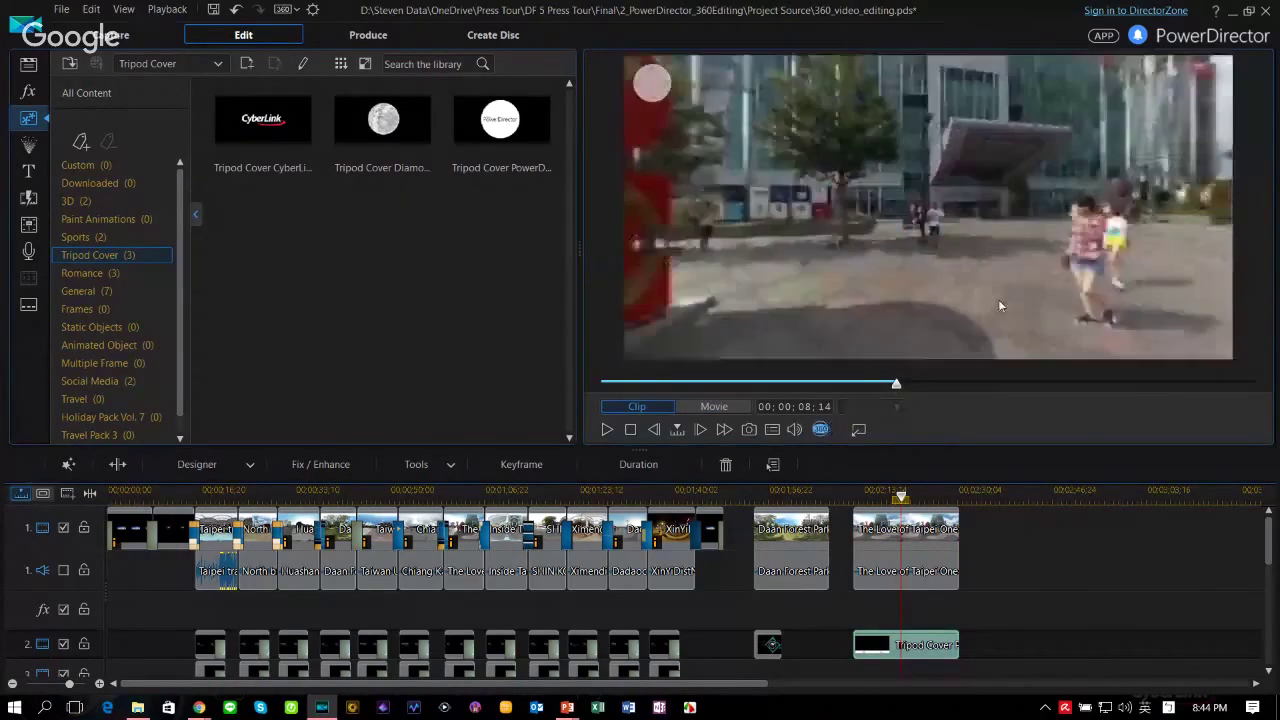
{"action": "left_click_drag", "start_coordinate": [998, 299], "coordinate": [838, 258]}
{"action": "left_click_drag", "start_coordinate": [1063, 258], "coordinate": [877, 160]}
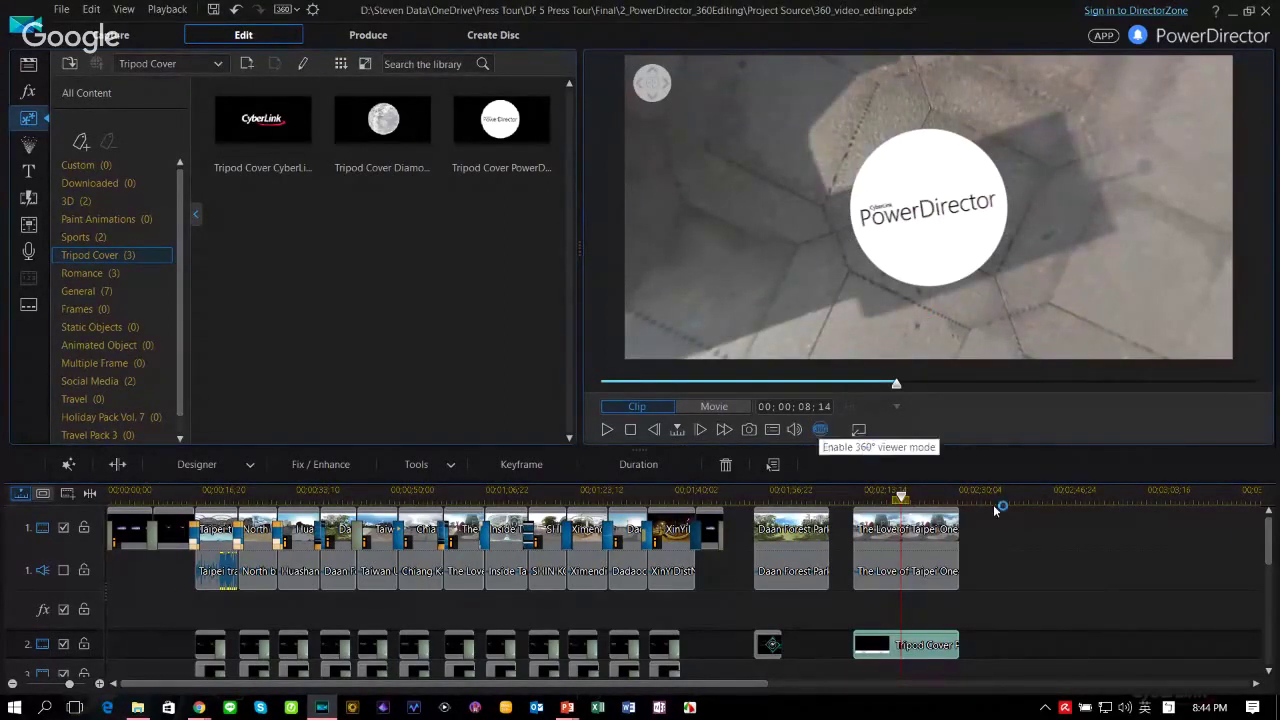
{"action": "left_click", "coordinate": [820, 429]}
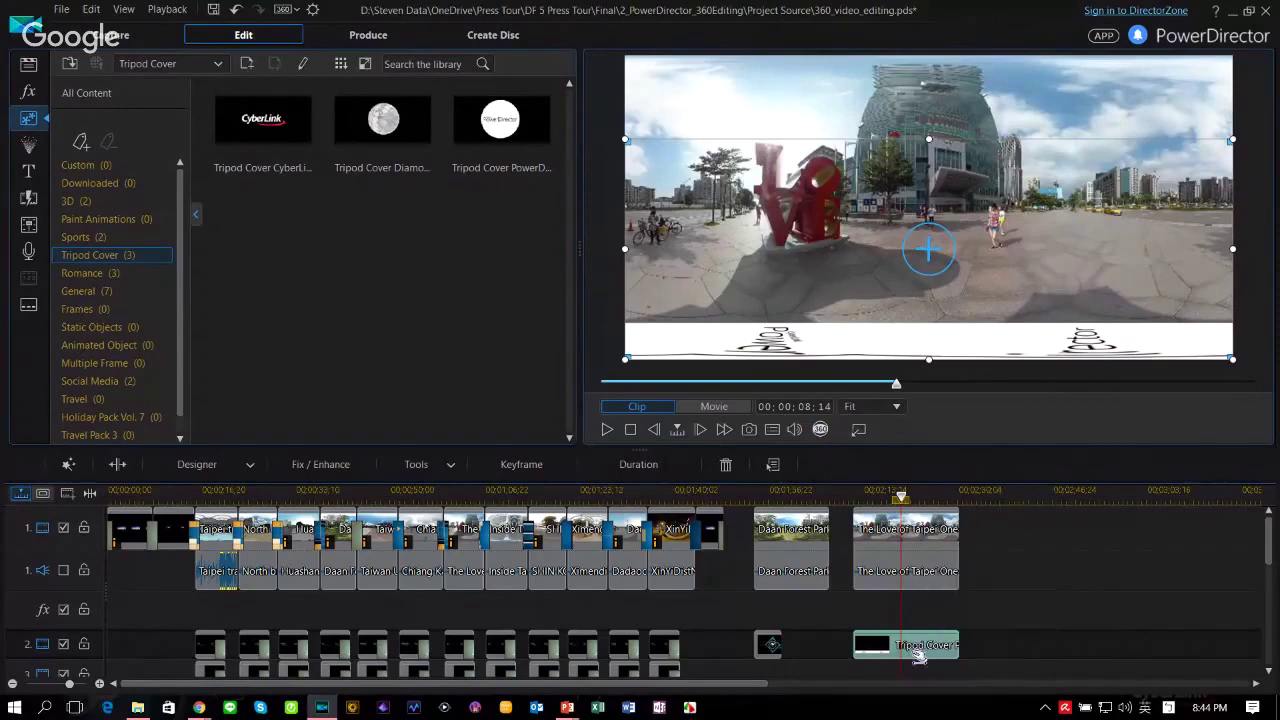
Step: Replace the tripod cover object on video track 2 with the blue Tripod Cover Text title, extending it from 00;02;11;22 to 00;02;30;16
{"action": "key", "text": "Delete"}
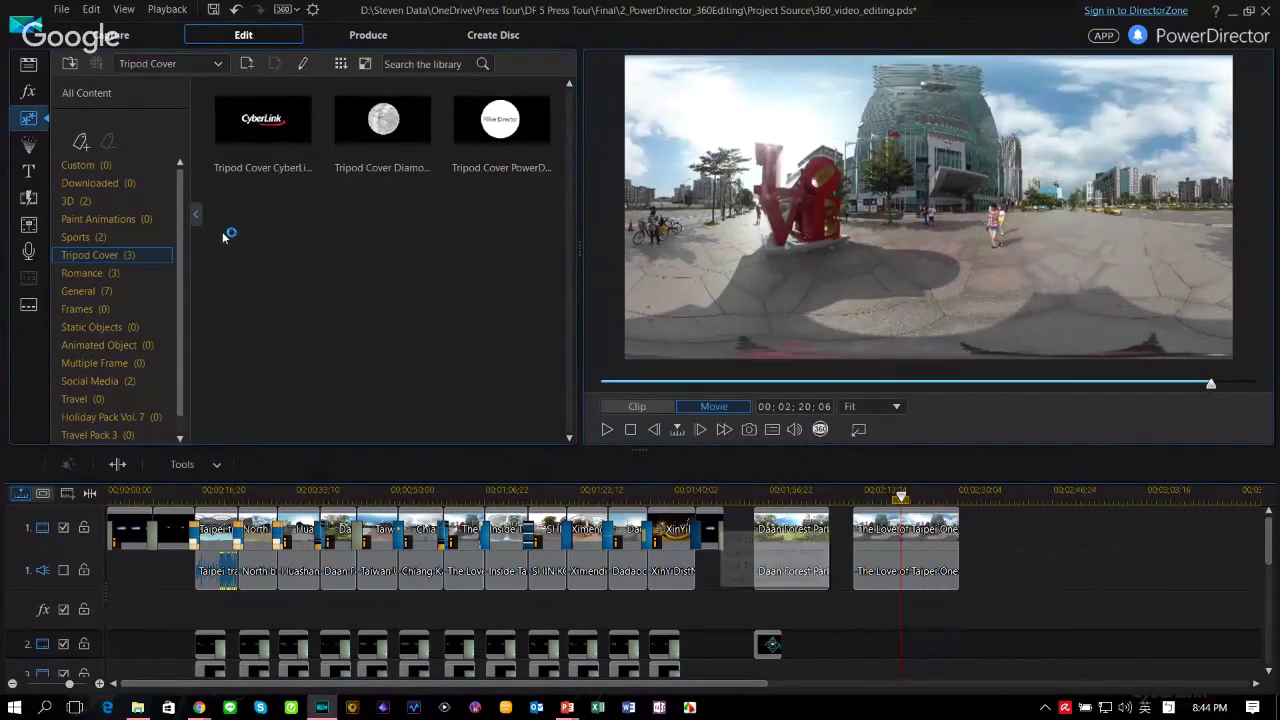
{"action": "left_click", "coordinate": [28, 170]}
{"action": "left_click", "coordinate": [95, 273]}
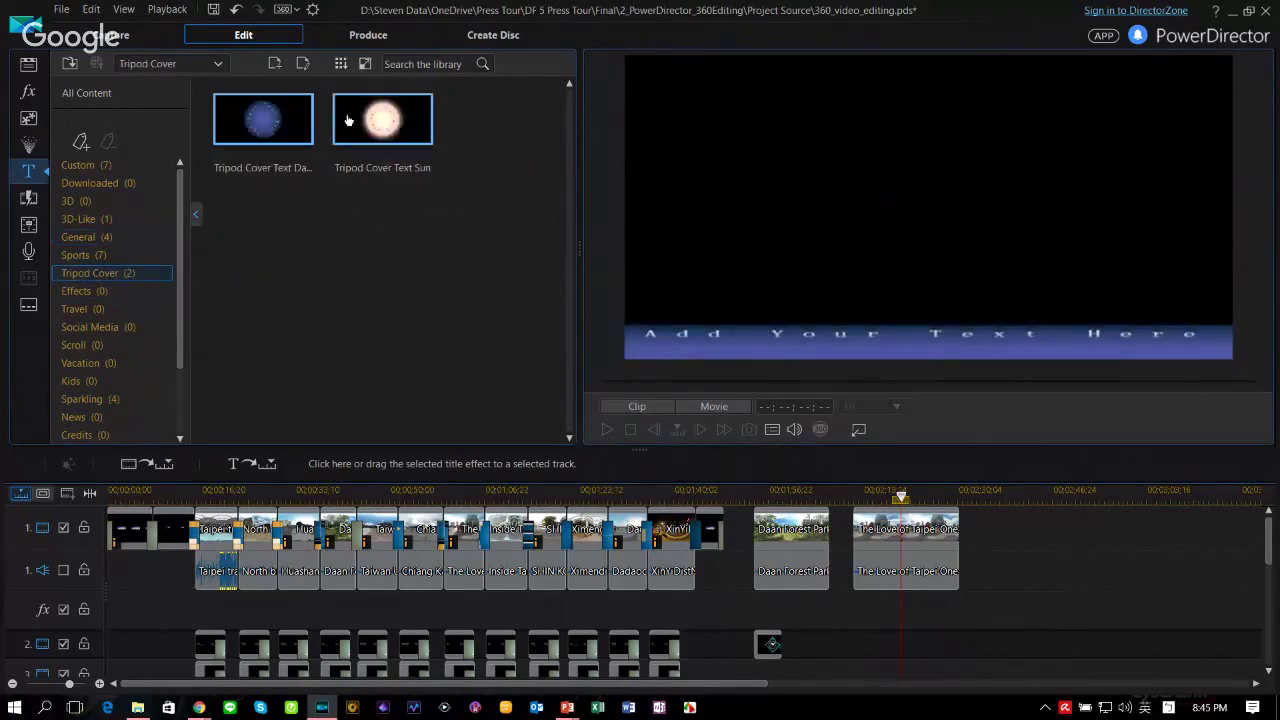
{"action": "left_click_drag", "start_coordinate": [282, 118], "coordinate": [958, 645]}
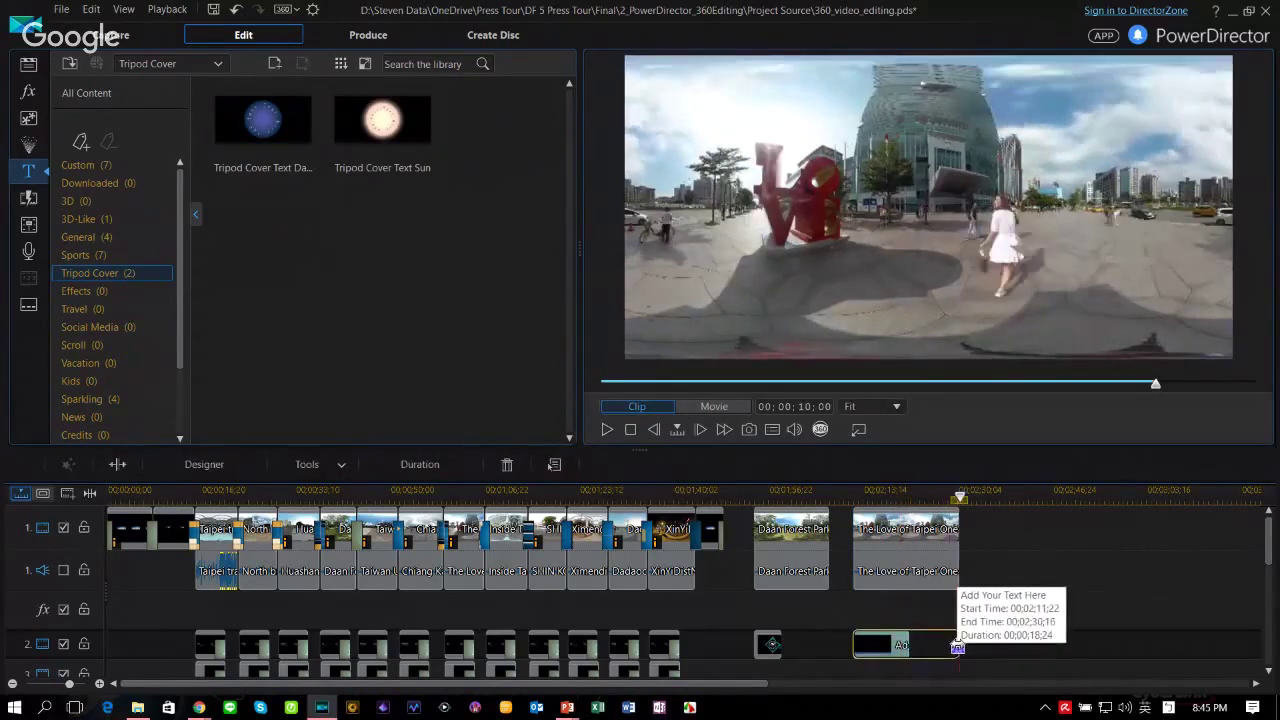
Step: Examine the tripod cover text title within The Love of Taipei clip, looking down at it in 360° viewer mode
{"action": "left_click", "coordinate": [882, 492]}
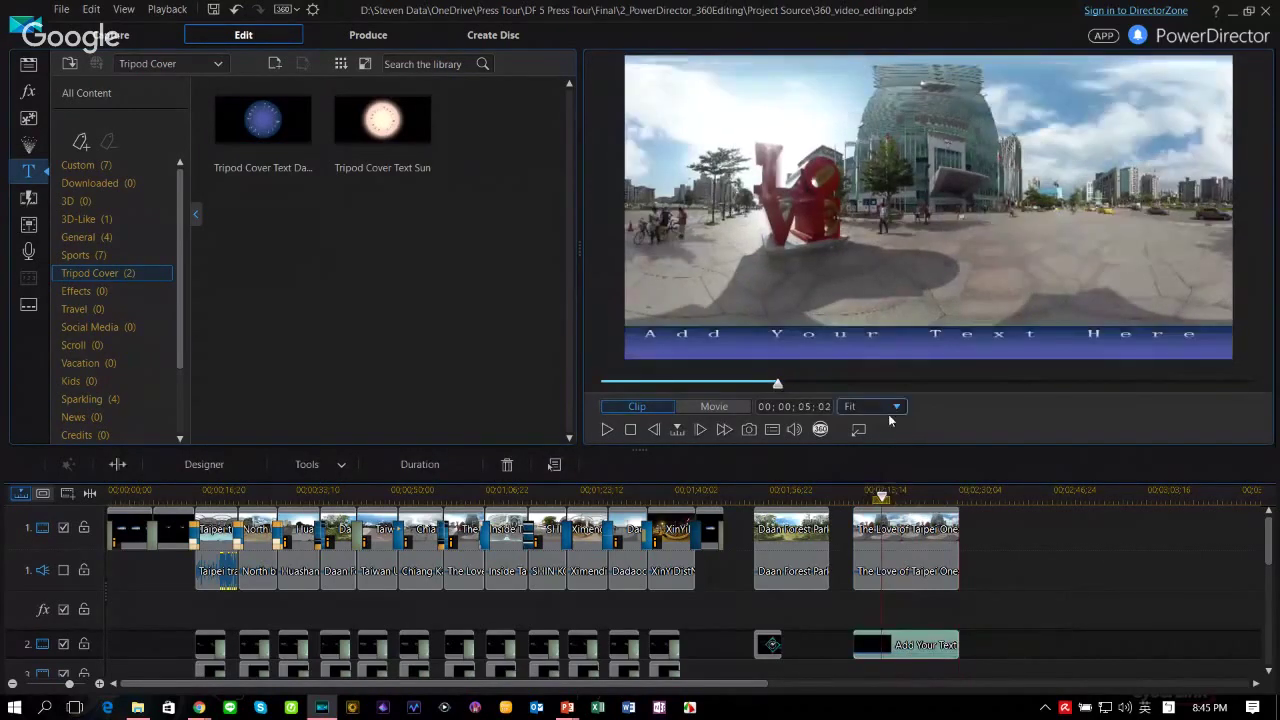
{"action": "left_click_drag", "start_coordinate": [920, 334], "coordinate": [948, 166]}
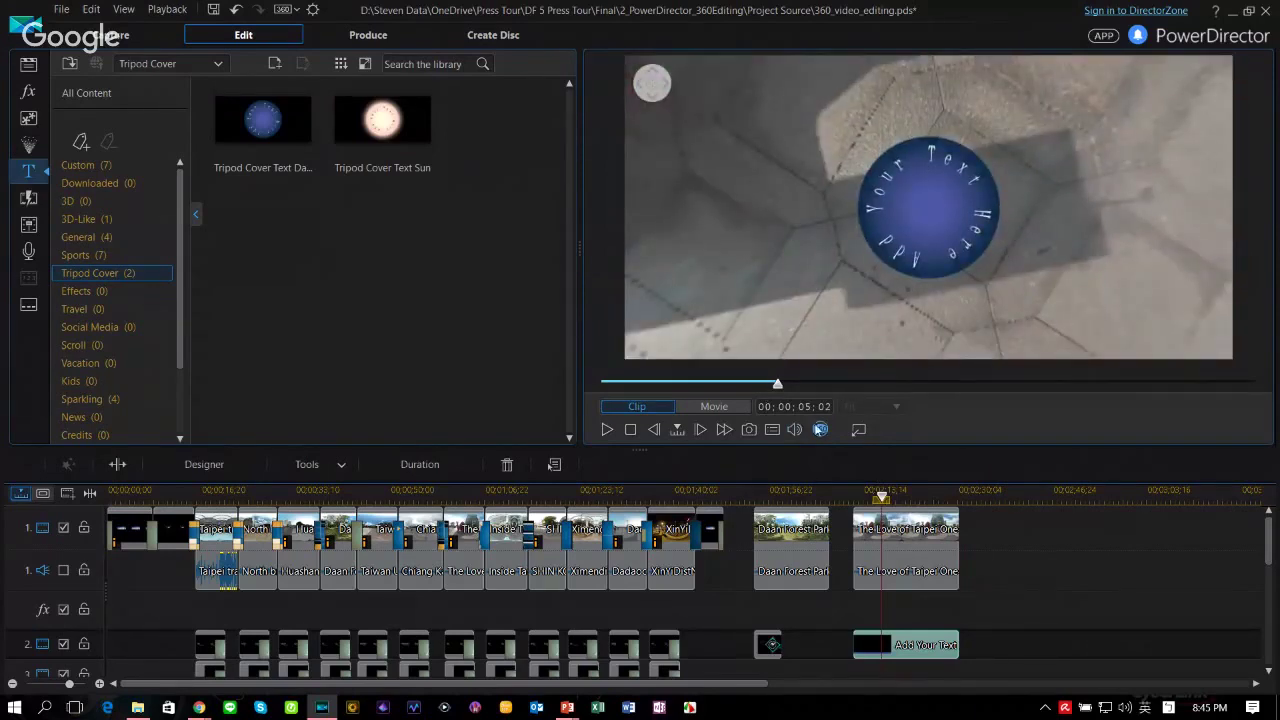
{"action": "left_click", "coordinate": [820, 429]}
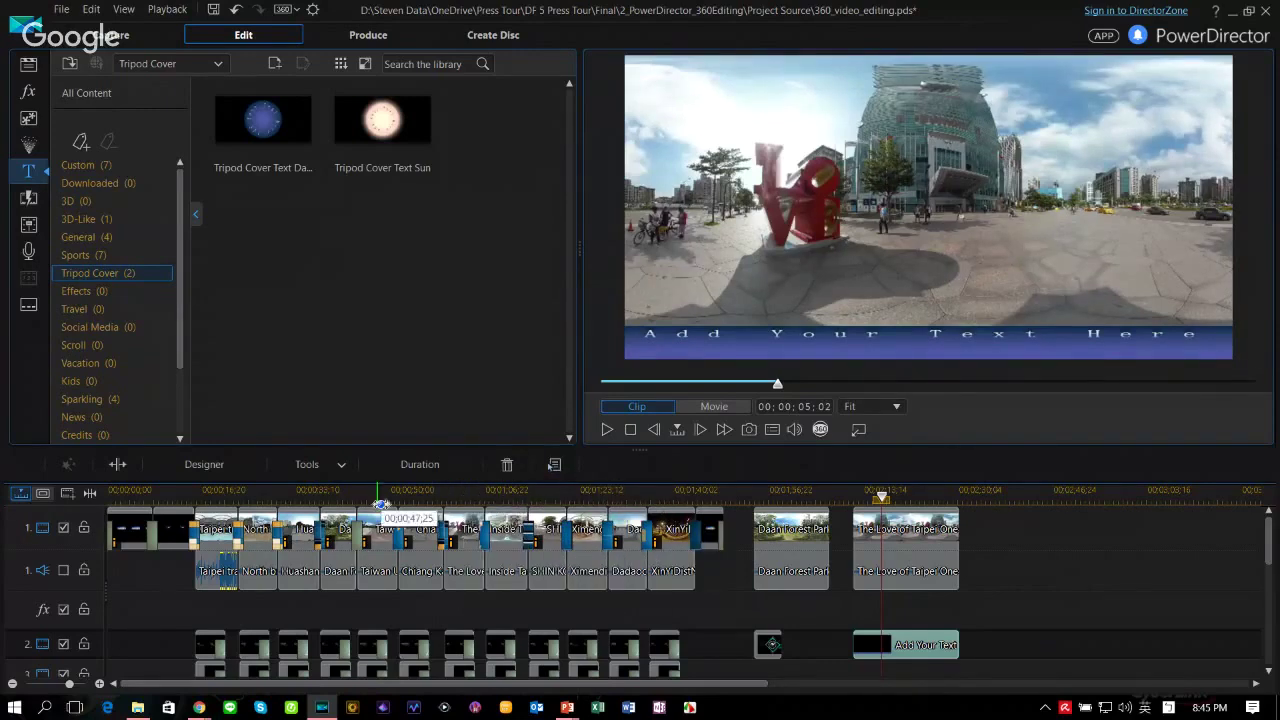
Step: Play back the National Taiwan University clip's title and location pin animation in 360° viewer mode
{"action": "left_click", "coordinate": [375, 495]}
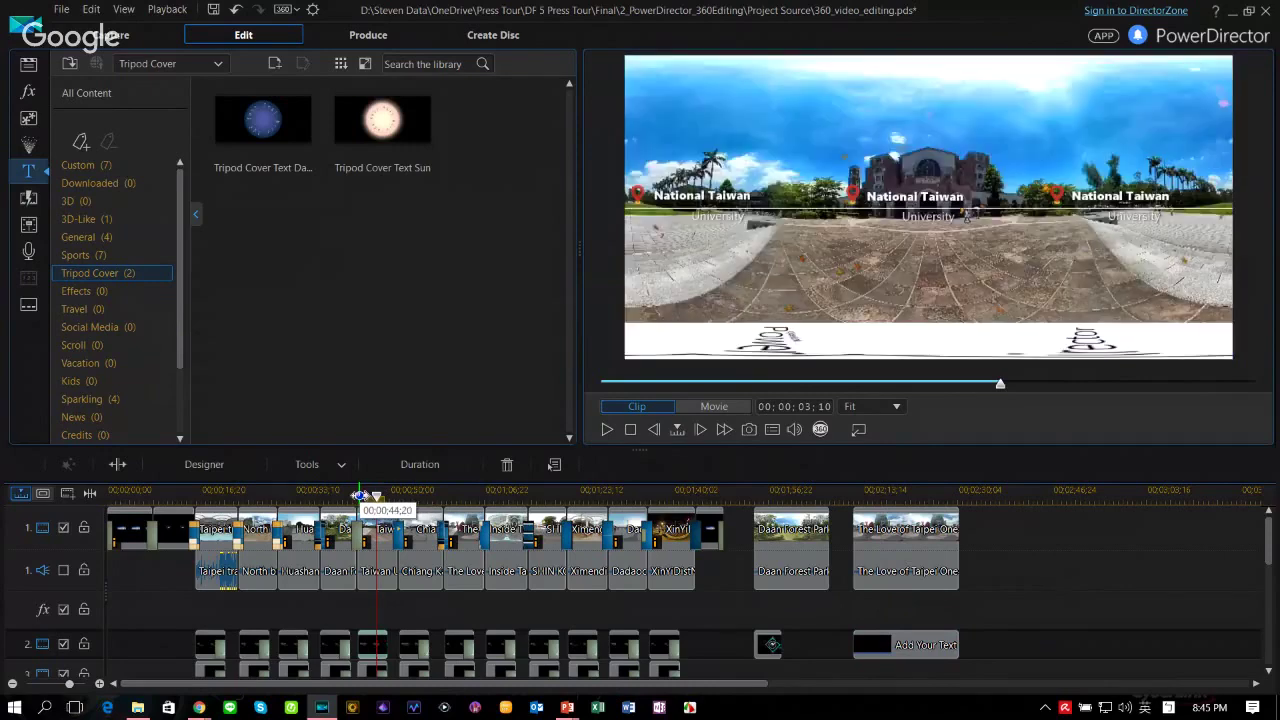
{"action": "left_click", "coordinate": [360, 495]}
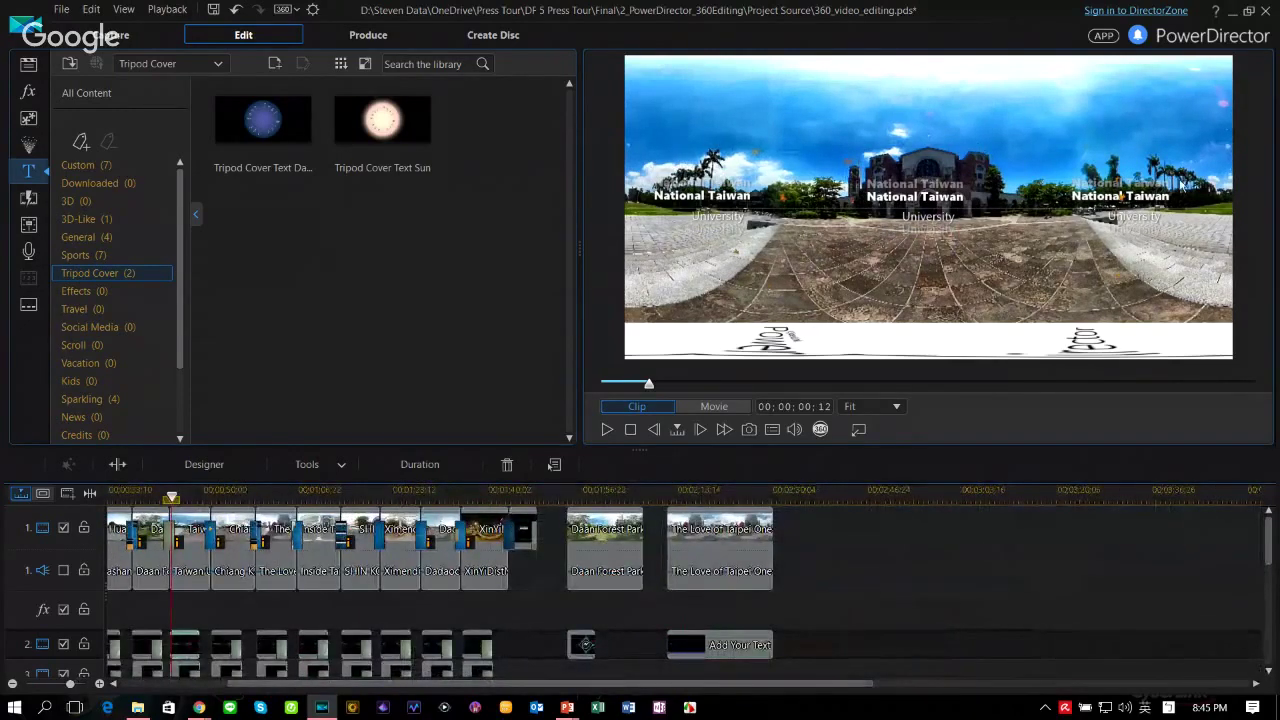
{"action": "left_click", "coordinate": [797, 432]}
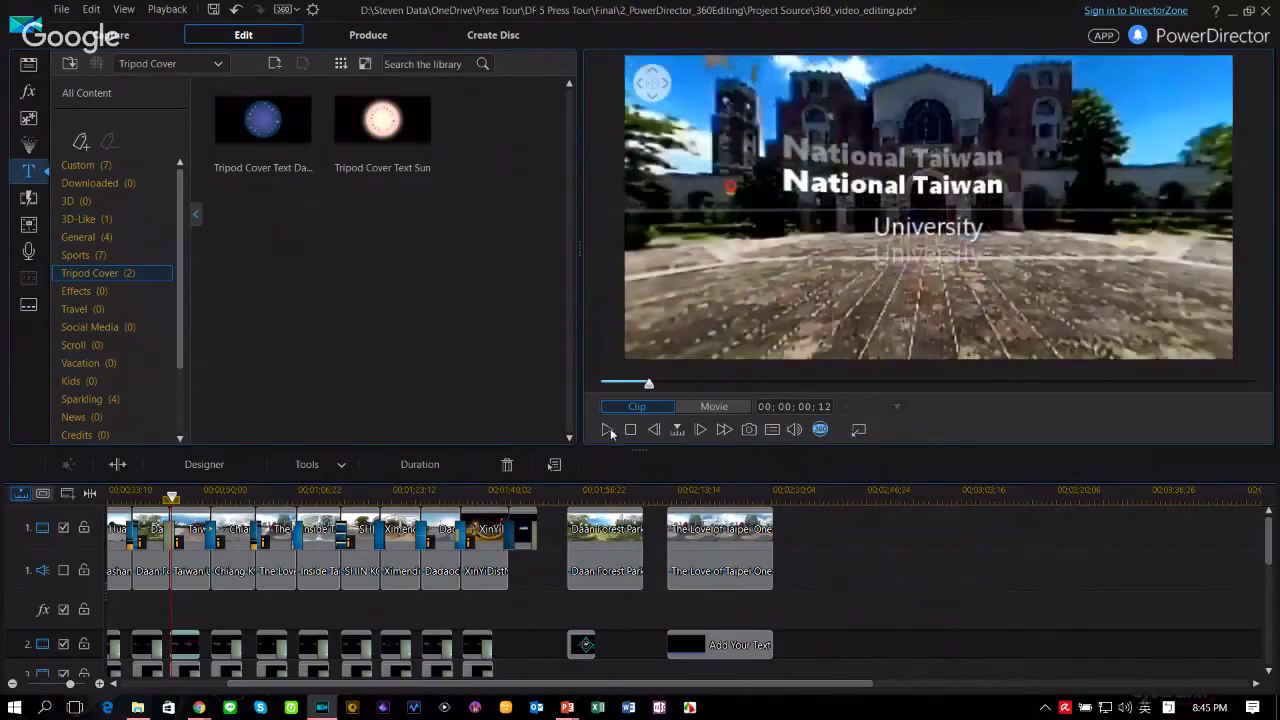
{"action": "left_click", "coordinate": [608, 429]}
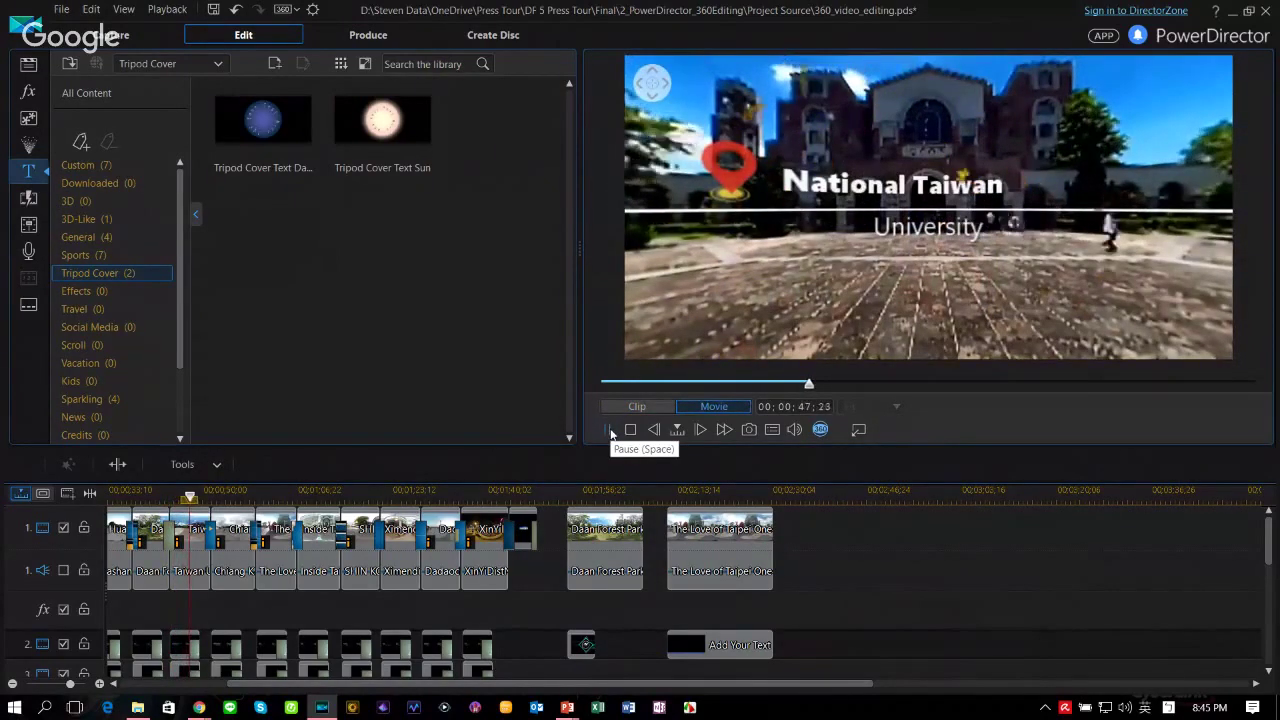
{"action": "left_click", "coordinate": [630, 429]}
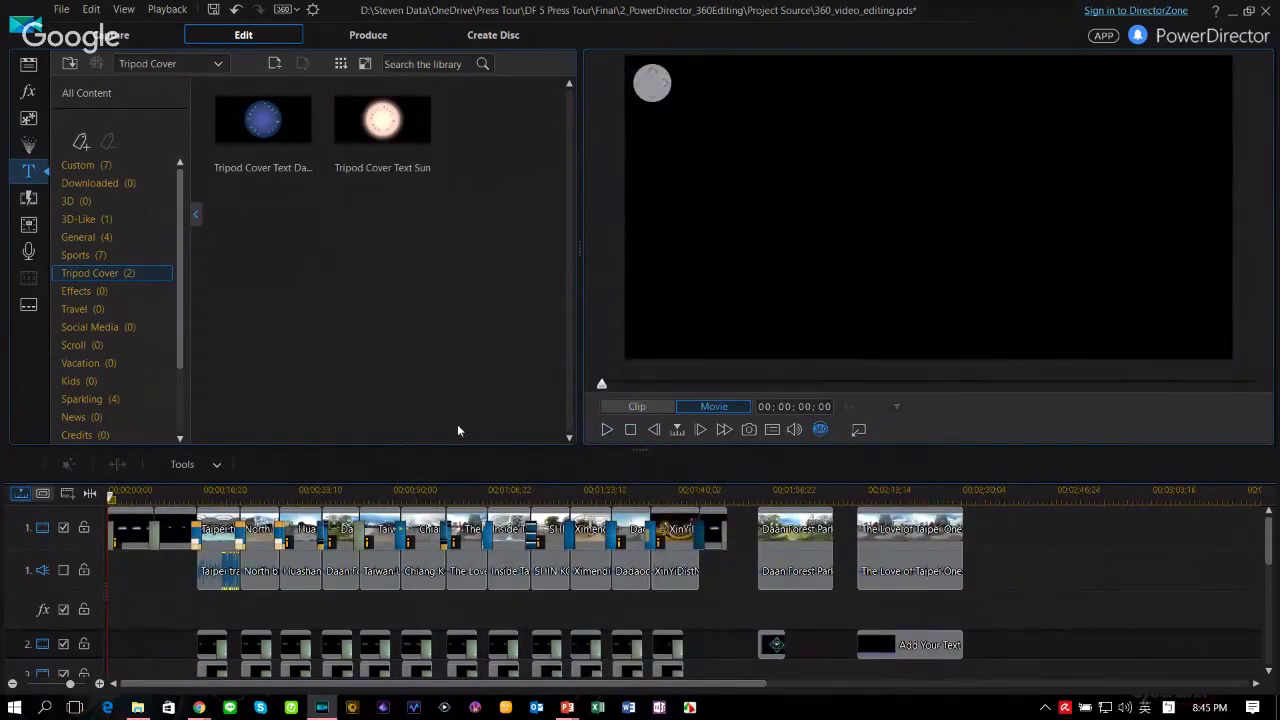
Step: Place the Maple particle object on video track 3 at 00;02;11;22 beneath The Love of Taipei clip and preview its falling leaves
{"action": "left_click", "coordinate": [28, 145]}
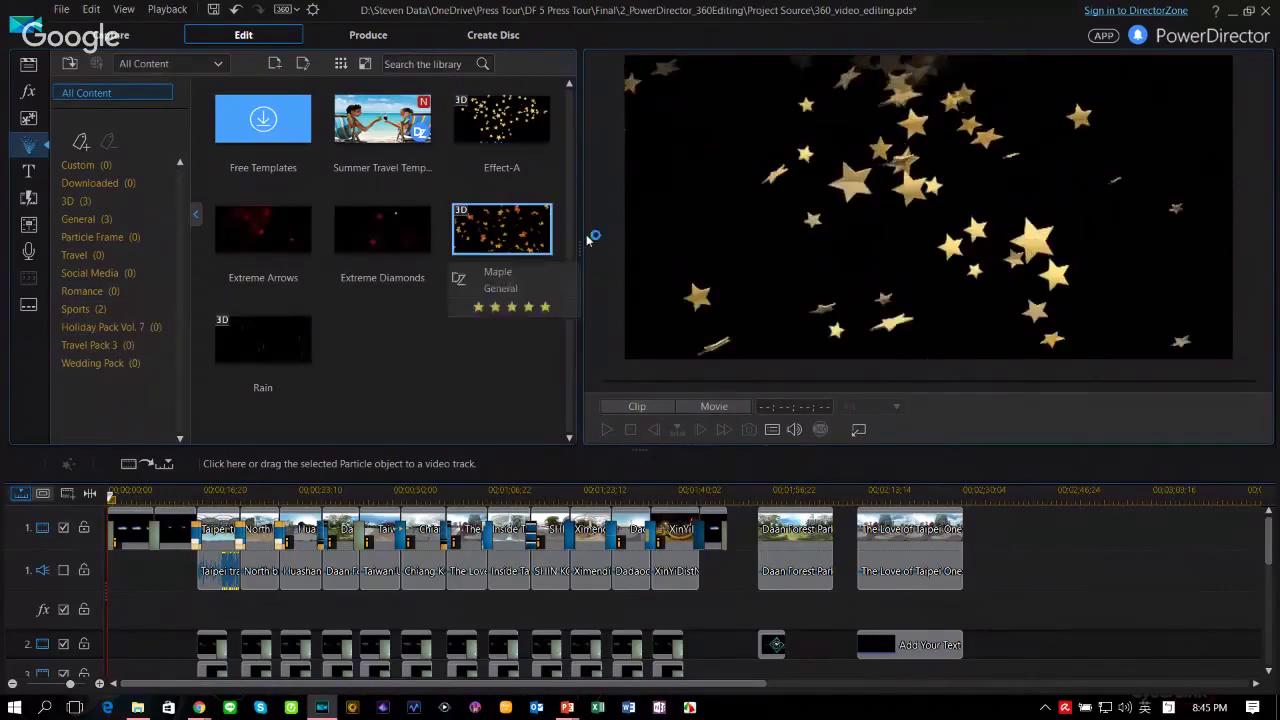
{"action": "left_click", "coordinate": [492, 243]}
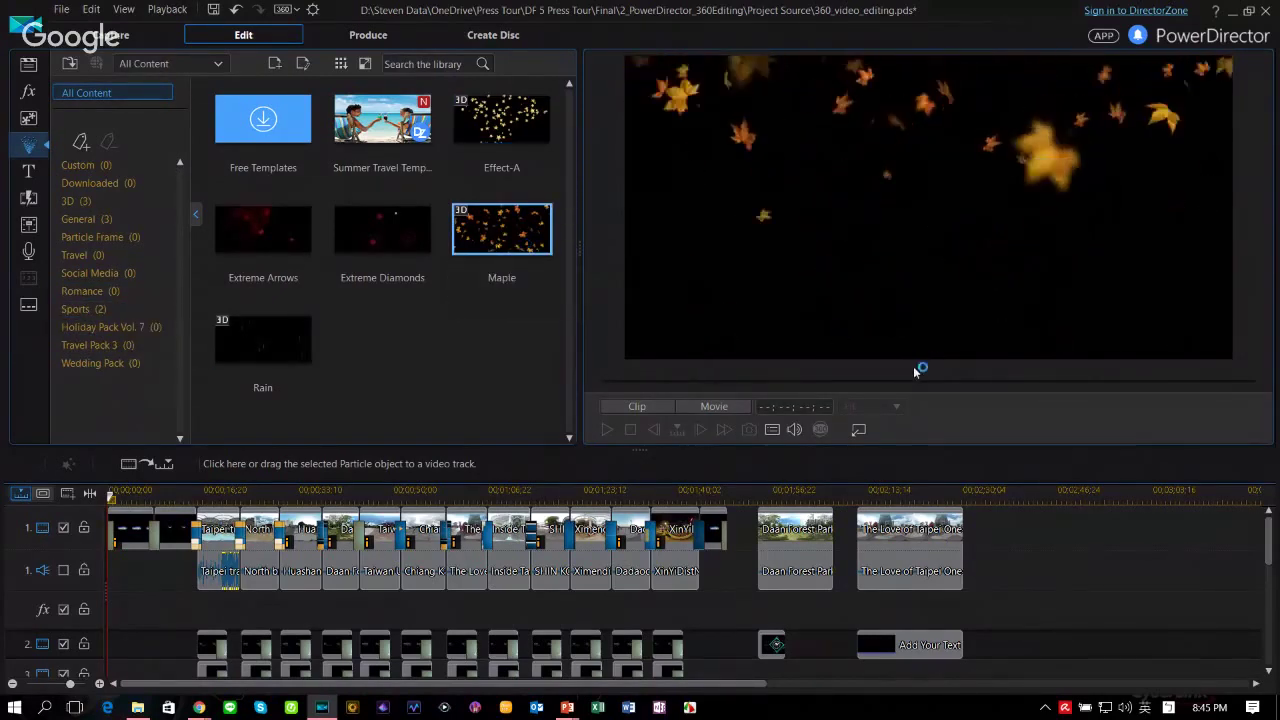
{"action": "left_click_drag", "start_coordinate": [460, 200], "coordinate": [857, 659]}
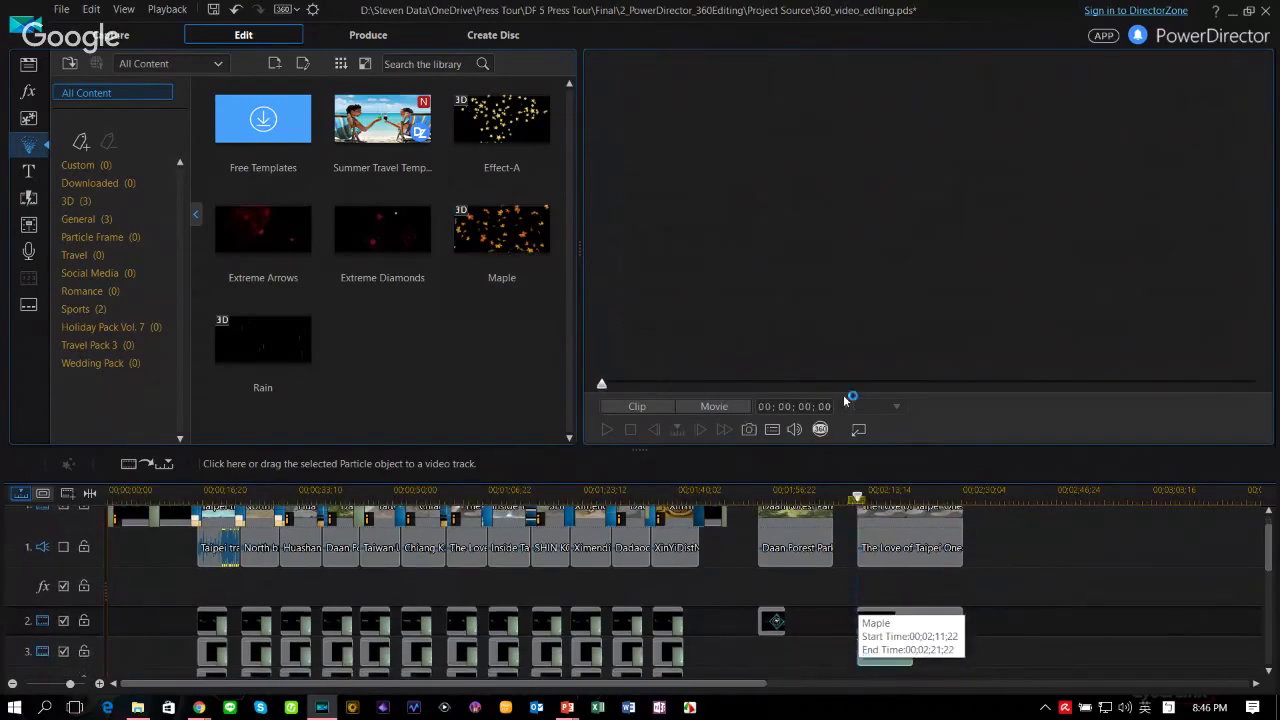
{"action": "left_click", "coordinate": [884, 492]}
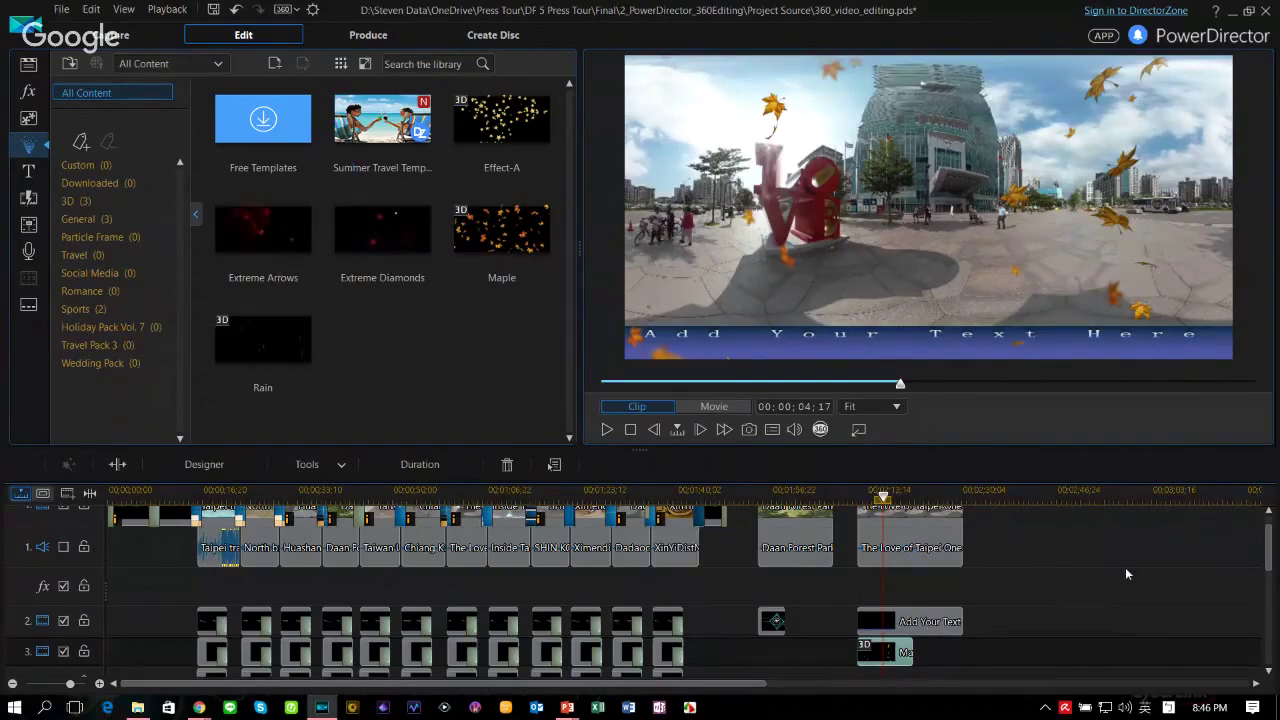
Step: Go to the North Gate Plaza clip and enlarge the preview area by shrinking the media library and timeline
{"action": "scroll", "coordinate": [1246, 563], "scroll_direction": "up", "scroll_amount": 1}
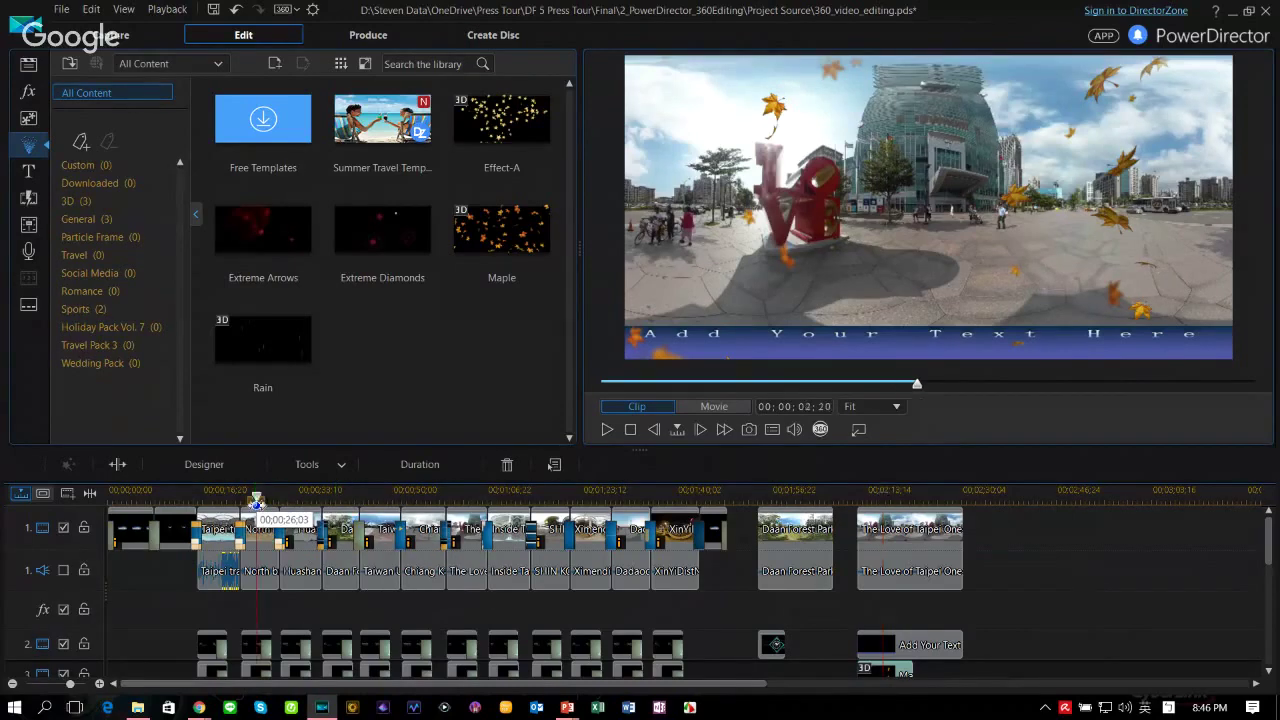
{"action": "left_click", "coordinate": [257, 500]}
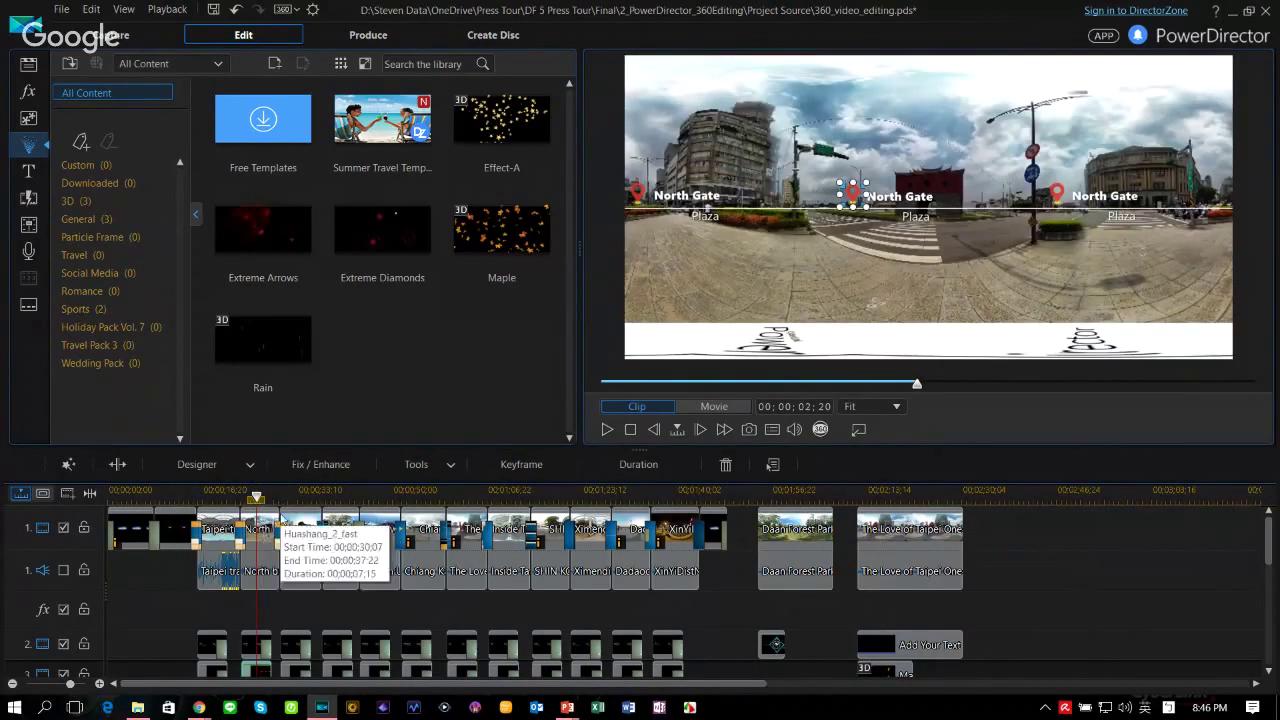
{"action": "left_click_drag", "start_coordinate": [578, 250], "coordinate": [534, 250]}
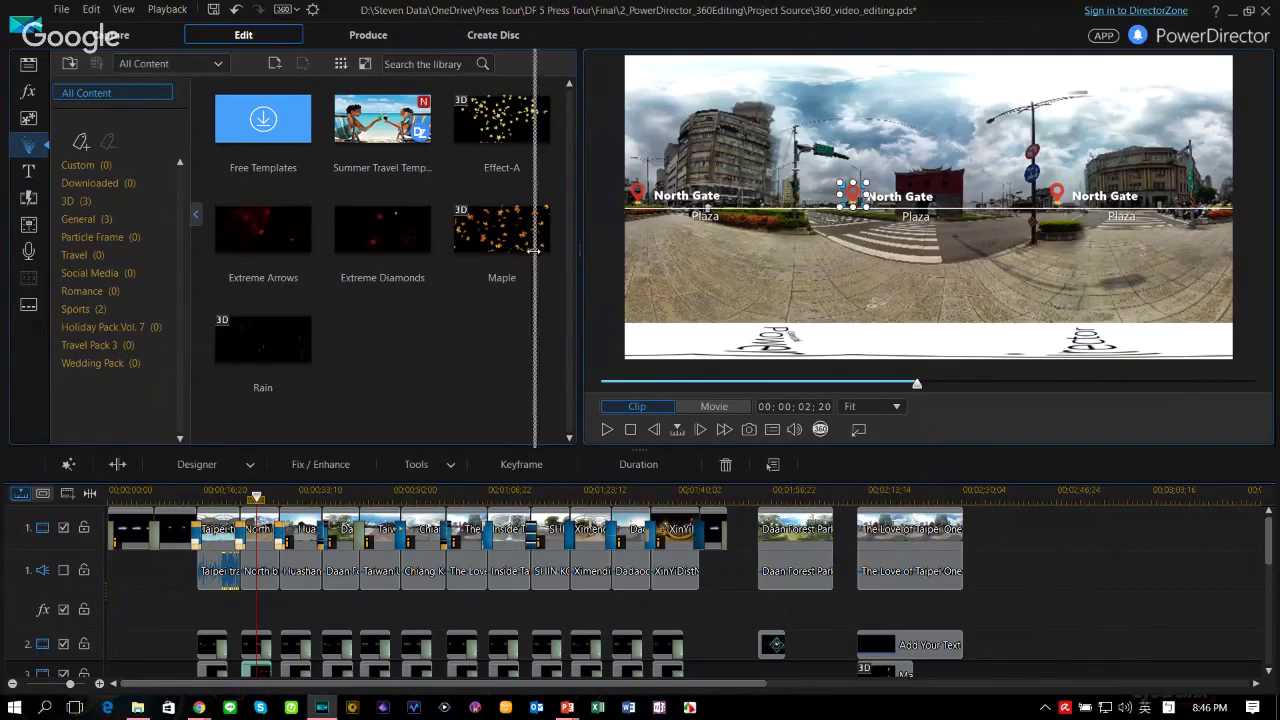
{"action": "left_click_drag", "start_coordinate": [641, 449], "coordinate": [641, 496]}
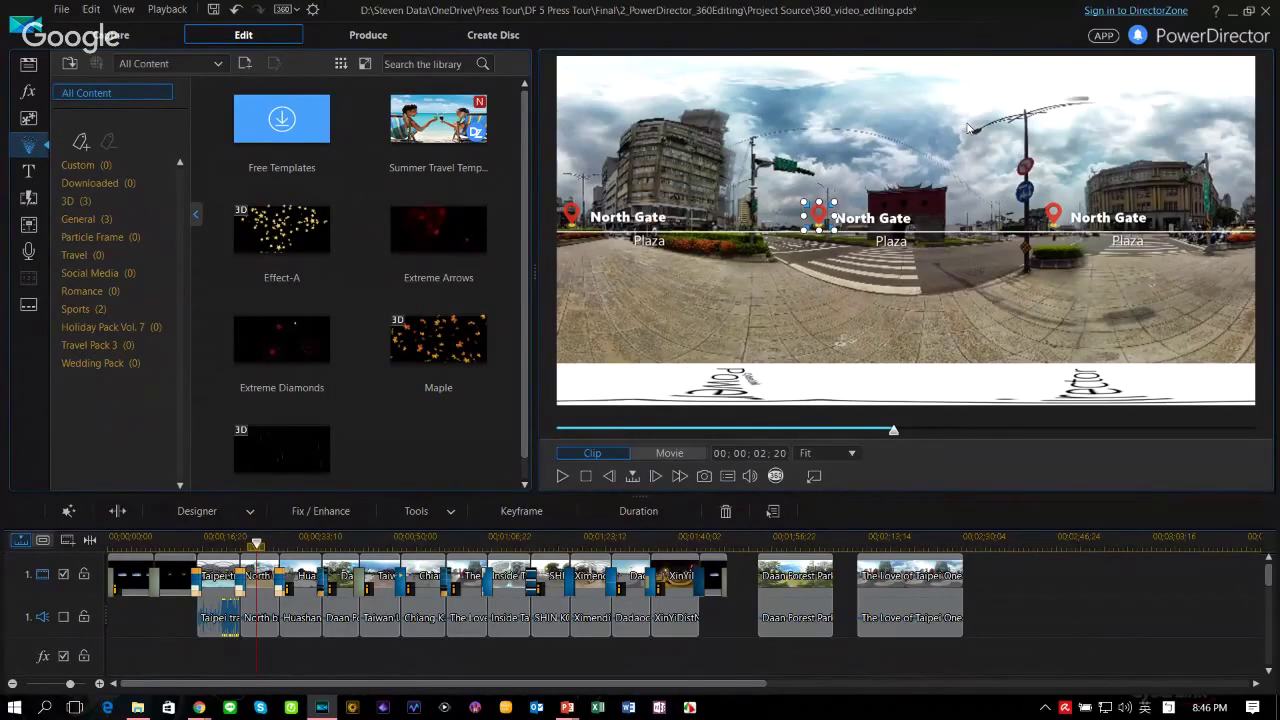
Step: Enable Lighting Adjustment on the selected location pin object and on the North Gate clip on video track 1
{"action": "left_click", "coordinate": [361, 518]}
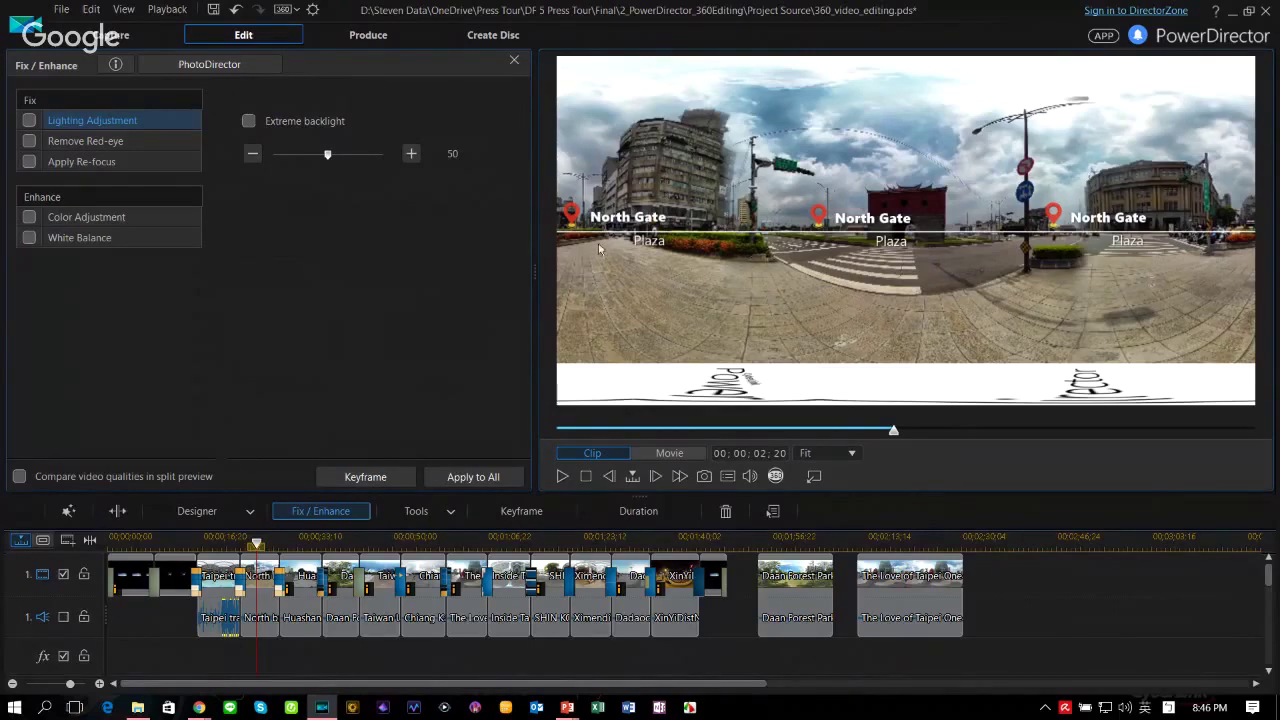
{"action": "left_click", "coordinate": [31, 122]}
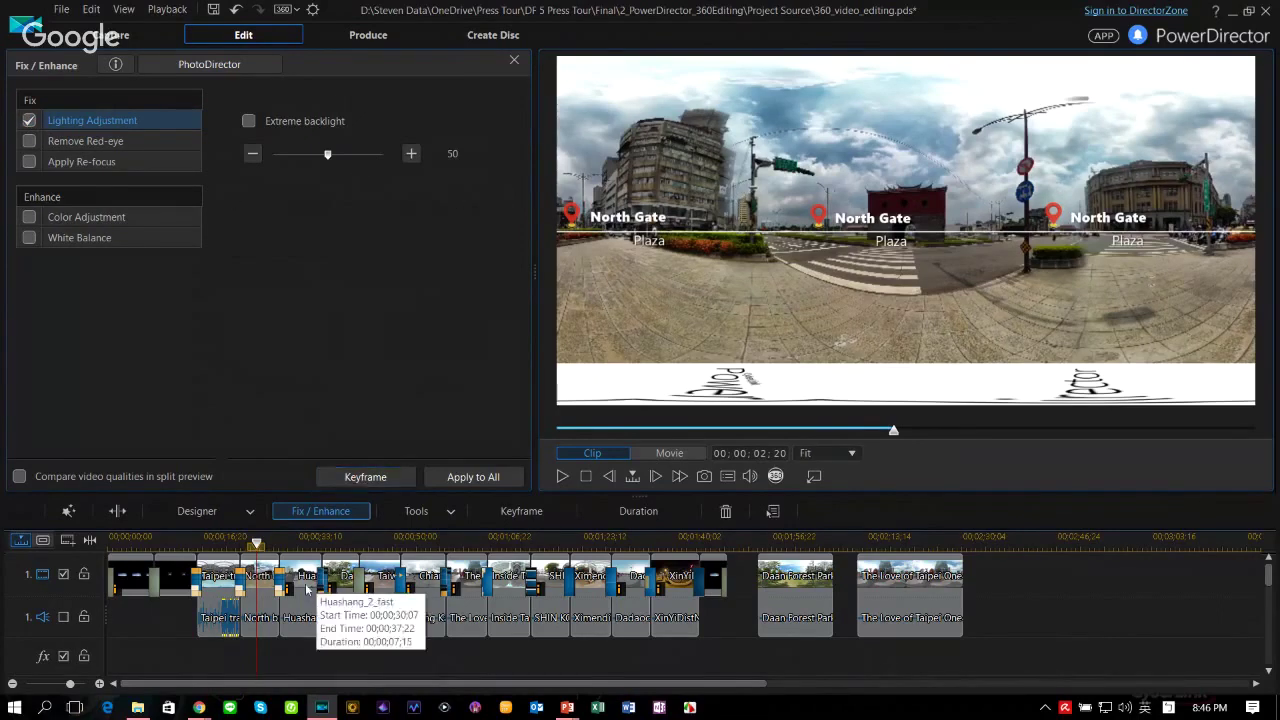
{"action": "left_click", "coordinate": [260, 588]}
{"action": "left_click", "coordinate": [31, 121]}
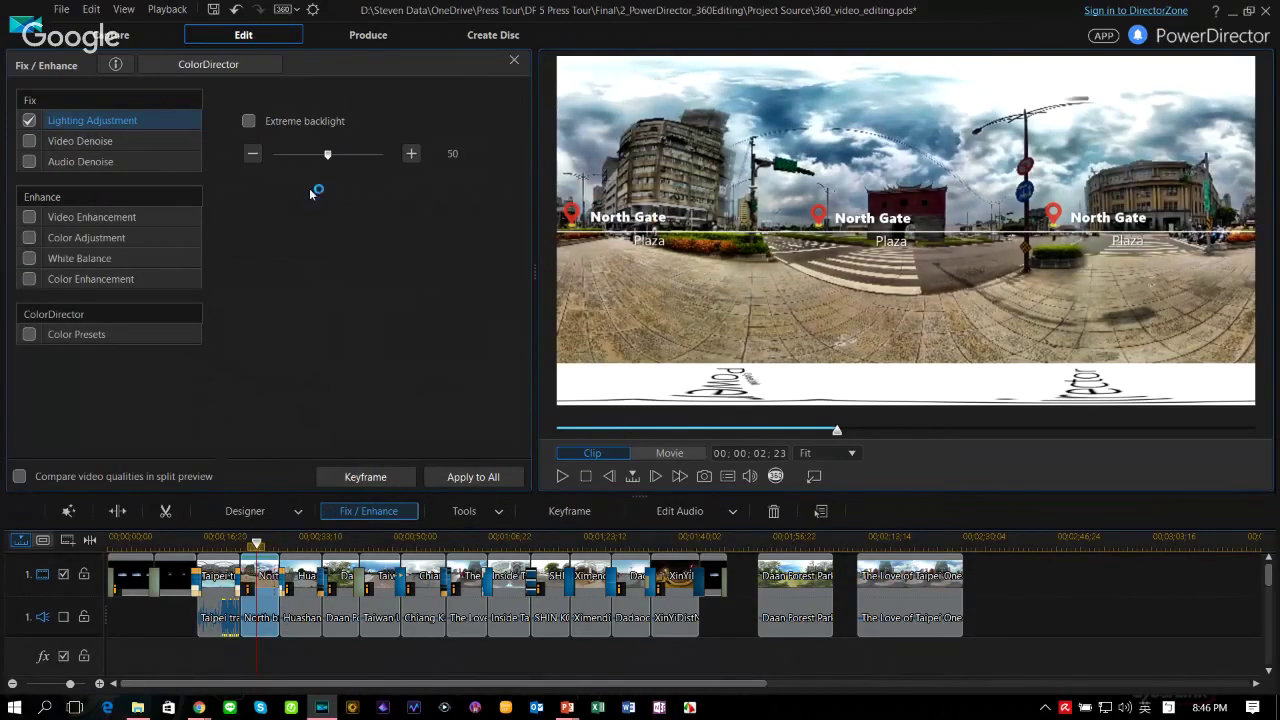
Step: Enable Video Enhancement and Color Enhancement on the North Gate clip and inspect the result in 360° viewer mode
{"action": "left_click", "coordinate": [30, 218]}
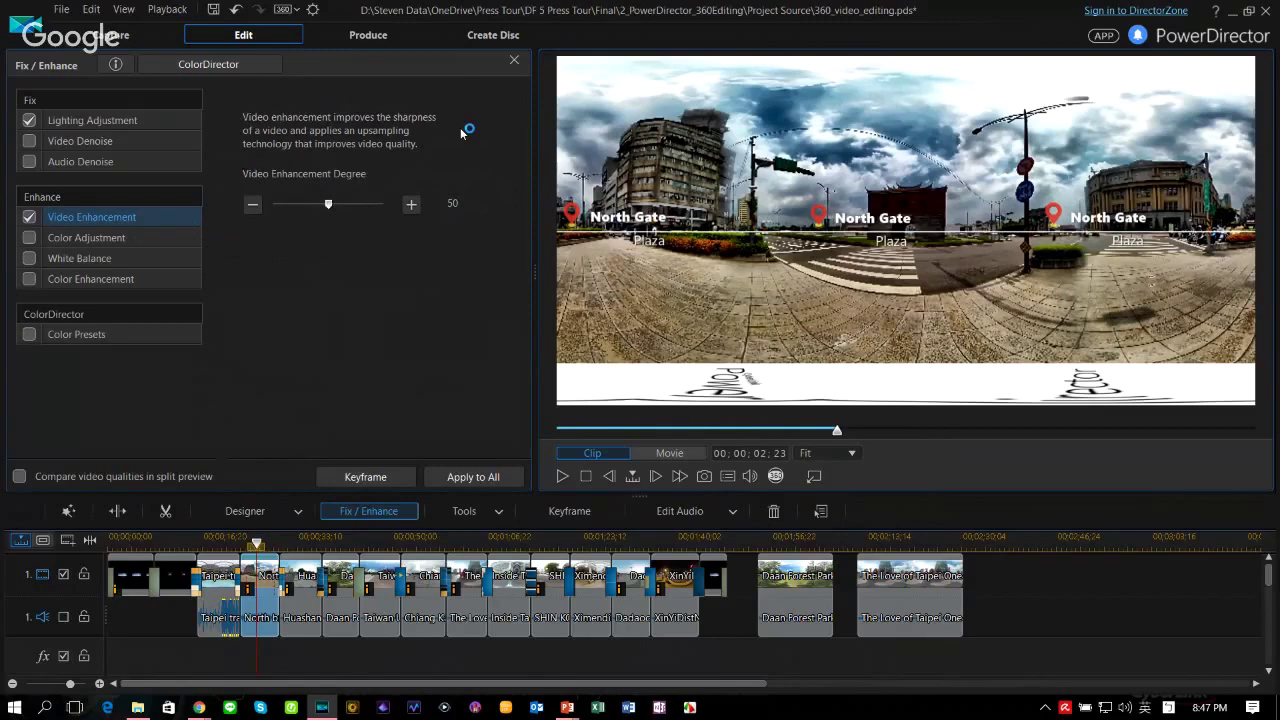
{"action": "left_click", "coordinate": [30, 280]}
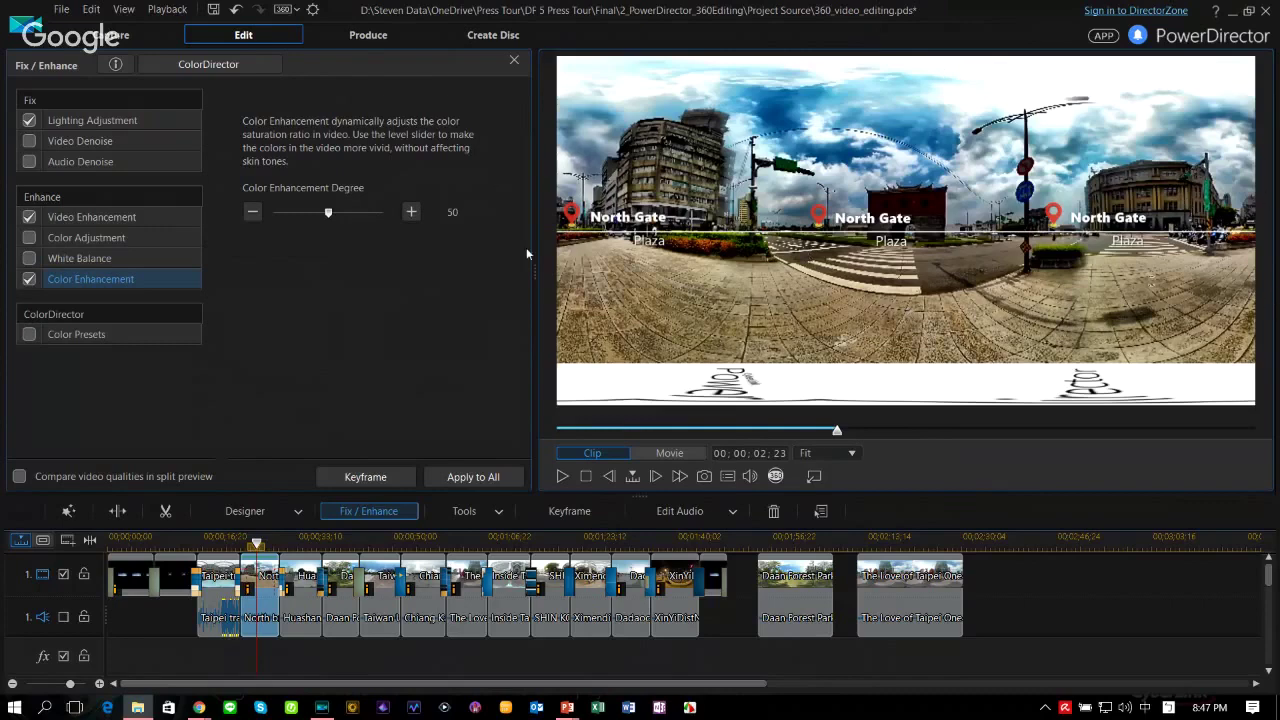
{"action": "left_click", "coordinate": [775, 476]}
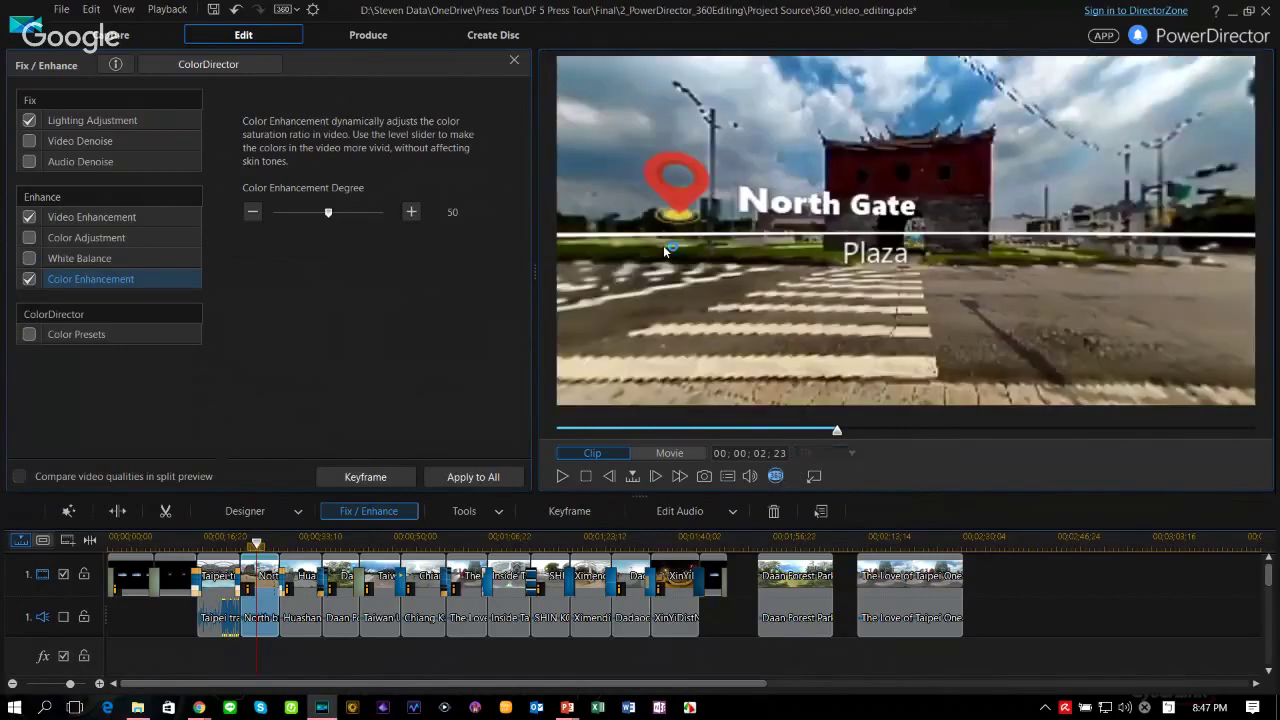
{"action": "left_click", "coordinate": [586, 476]}
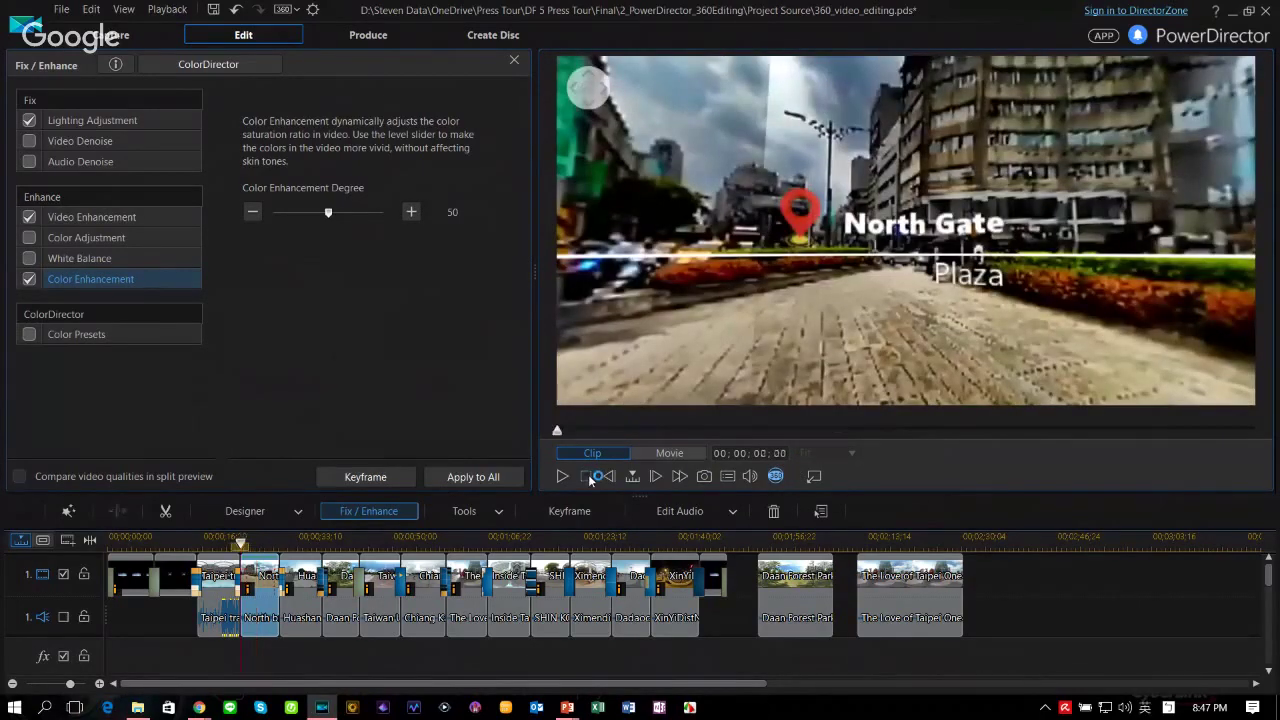
Step: Set the 360° MP4 output profile to MPEG-4 3840 x 1920/30p (50 Mbps) and open the online sharing options
{"action": "left_click", "coordinate": [380, 36]}
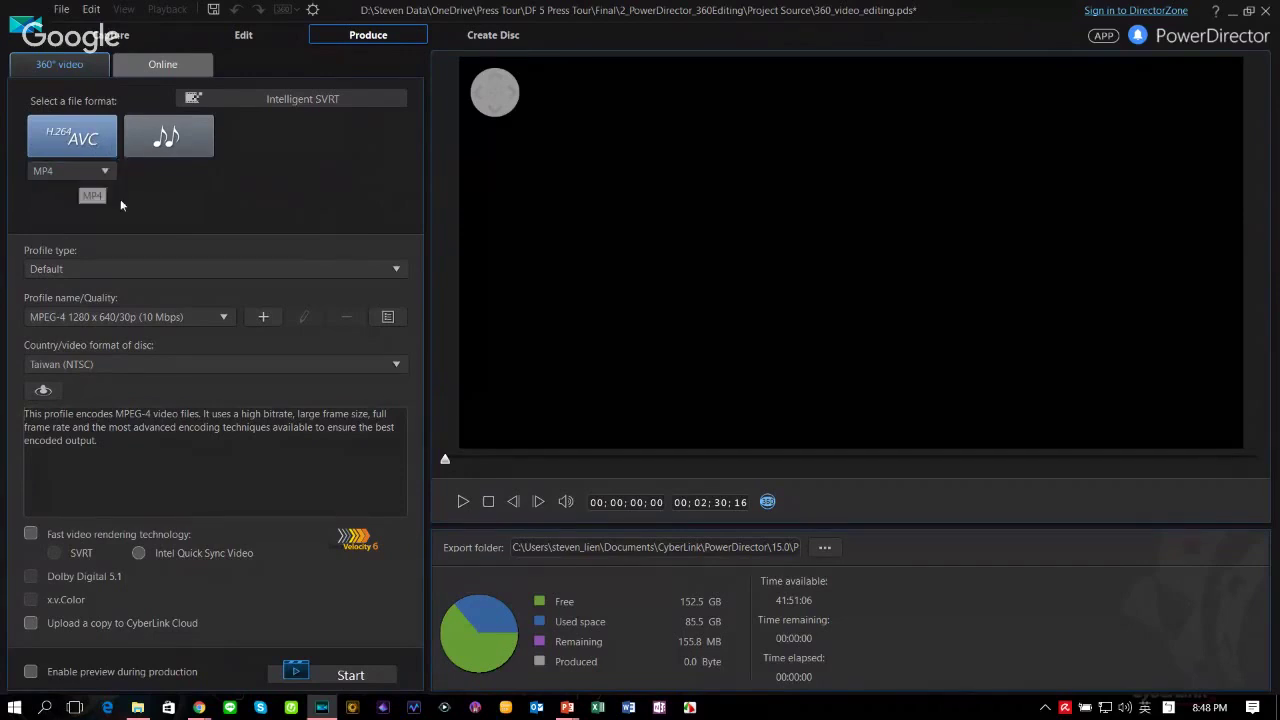
{"action": "left_click", "coordinate": [110, 316]}
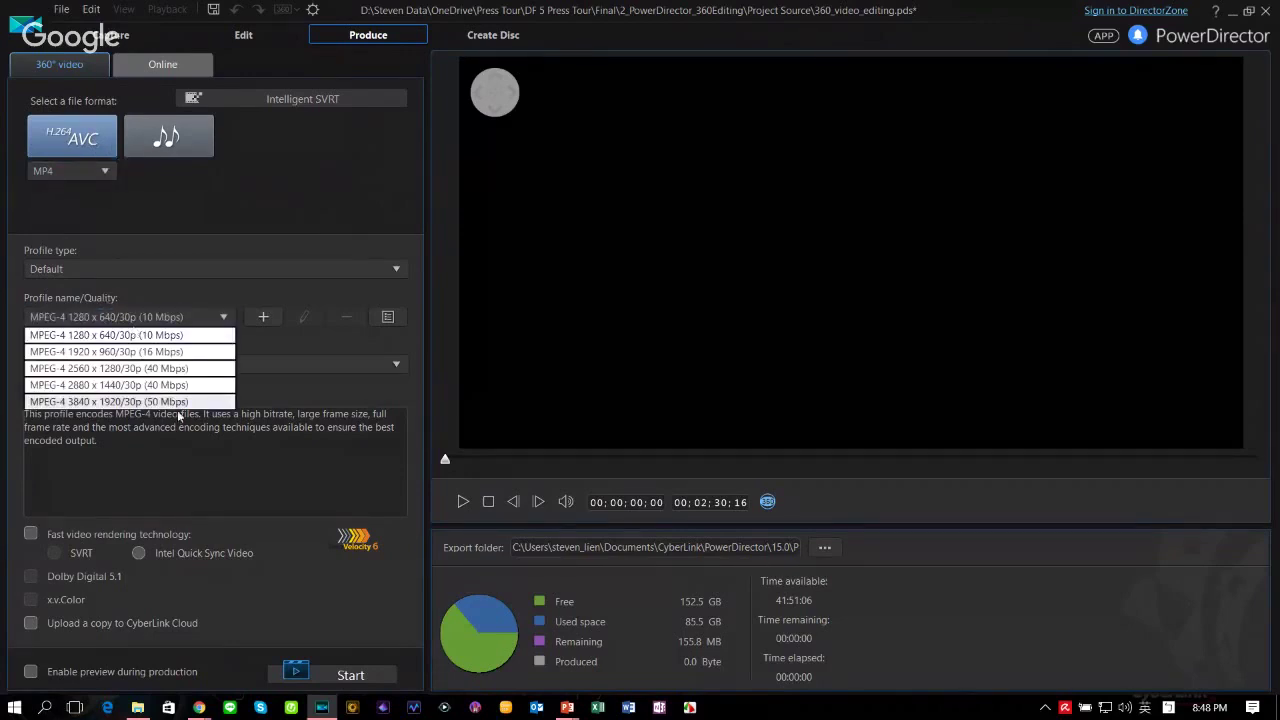
{"action": "left_click", "coordinate": [199, 401]}
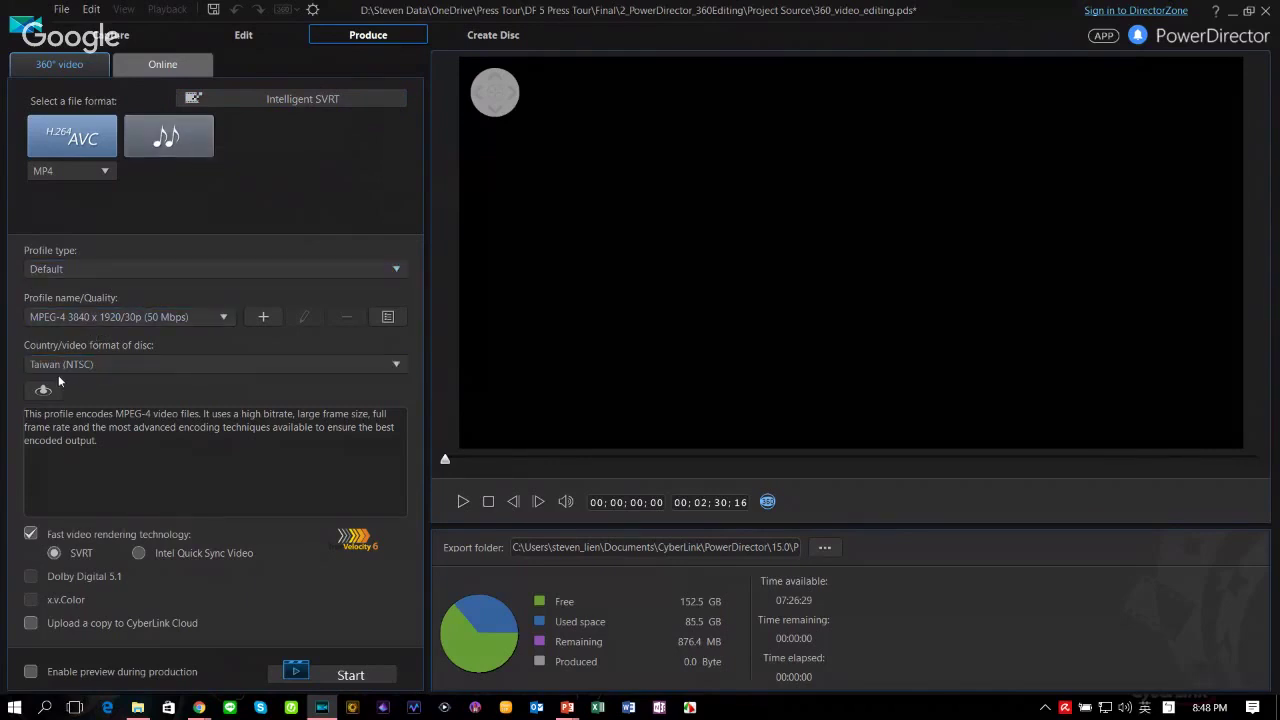
{"action": "left_click", "coordinate": [160, 68]}
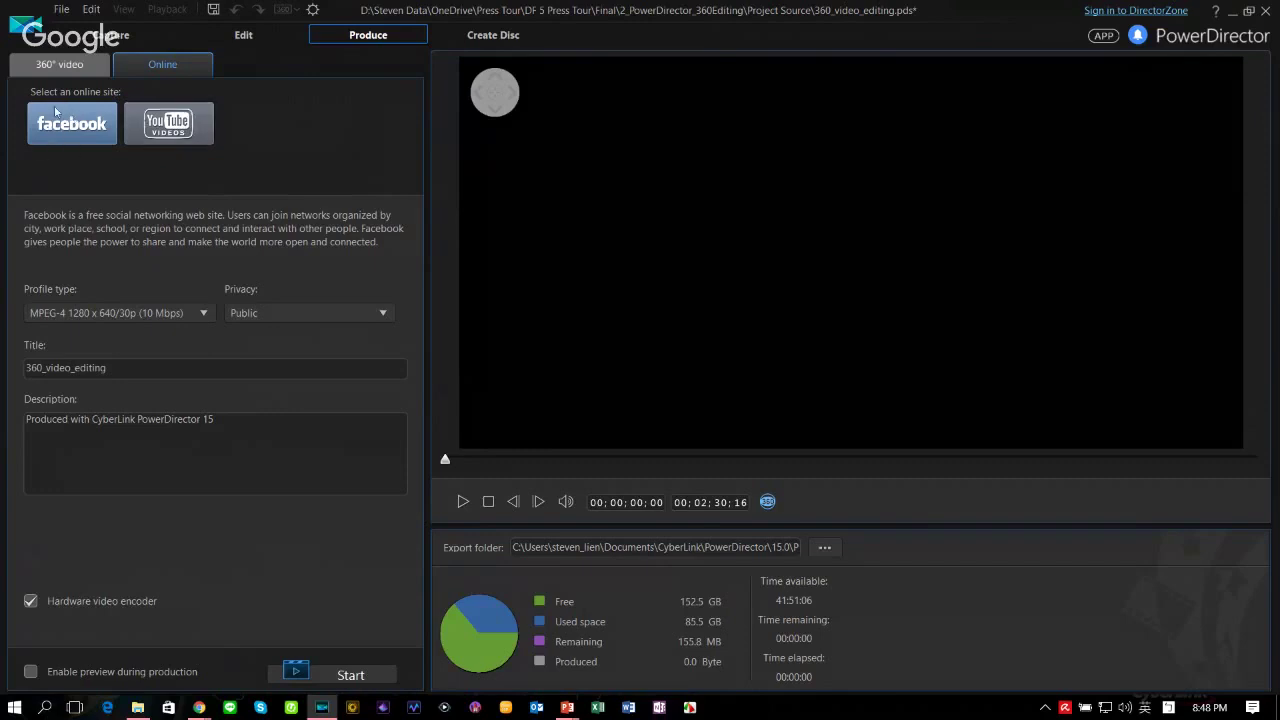
Step: Choose YouTube as the sharing site with the MPEG-4 3840 x 1920/30p (50 Mbps) profile, and leave the editor for the presentation
{"action": "left_click", "coordinate": [168, 123]}
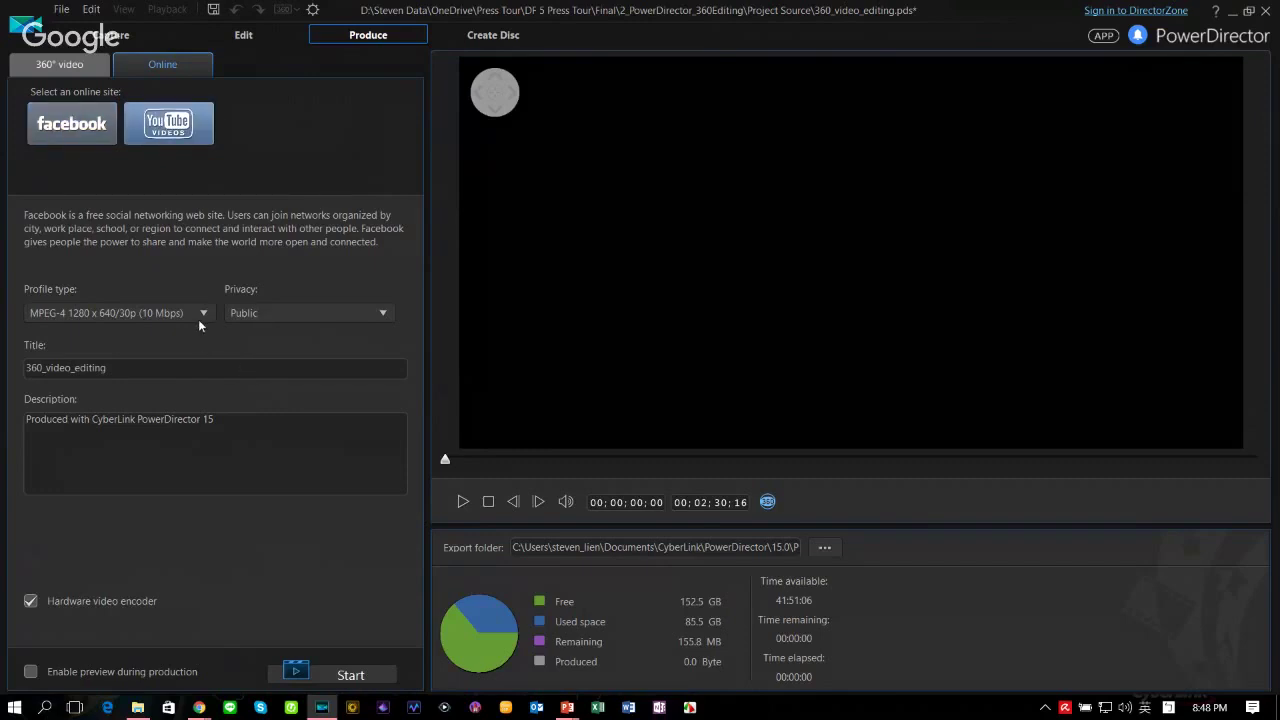
{"action": "left_click", "coordinate": [198, 233]}
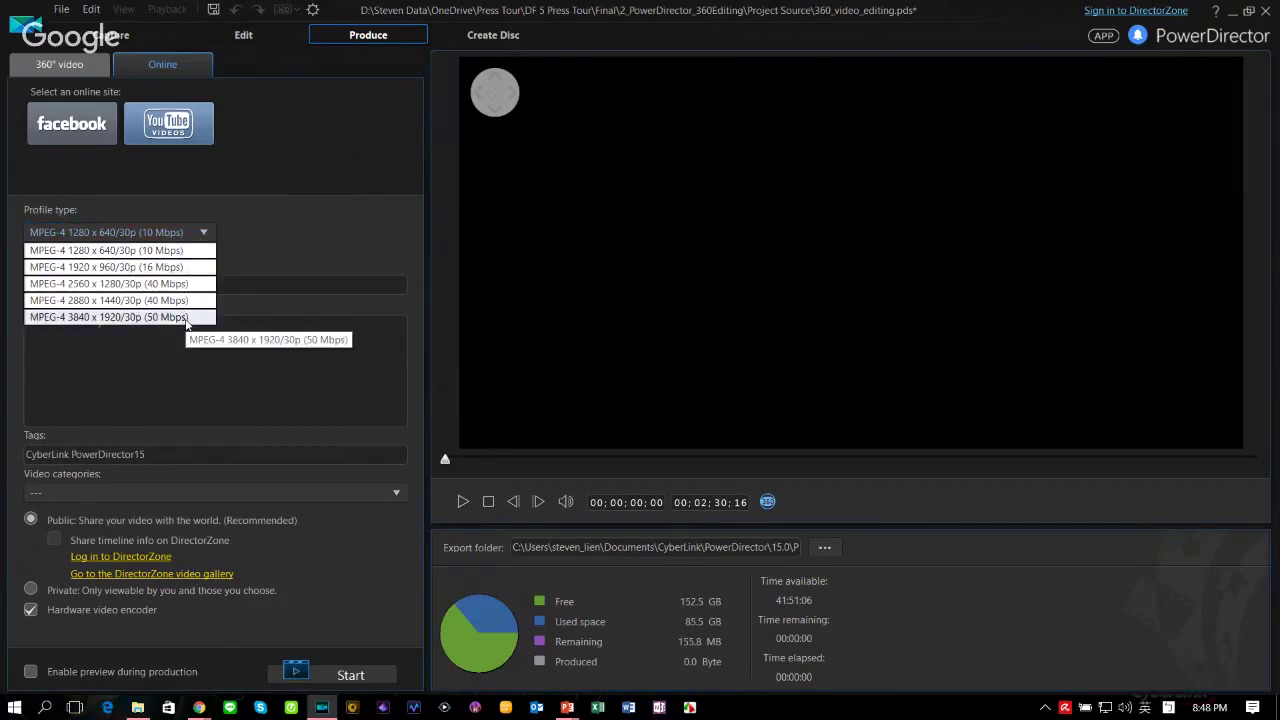
{"action": "left_click", "coordinate": [186, 317]}
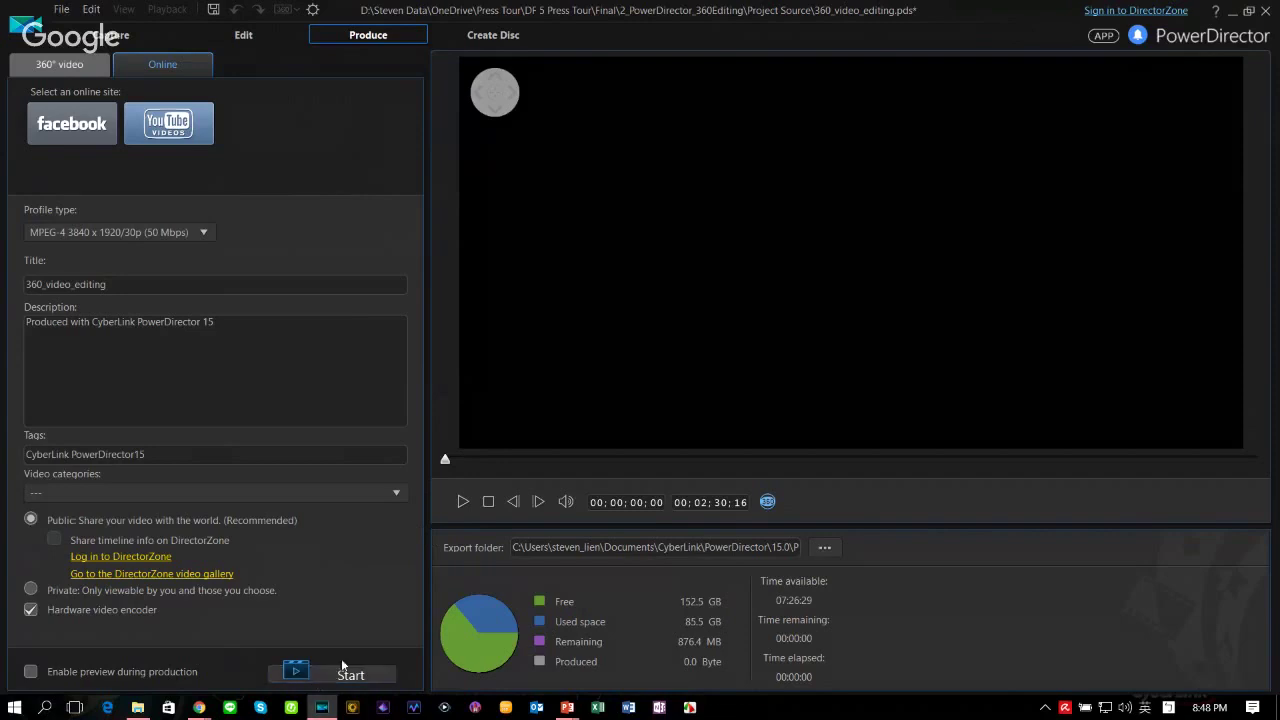
{"action": "left_click", "coordinate": [1268, 14]}
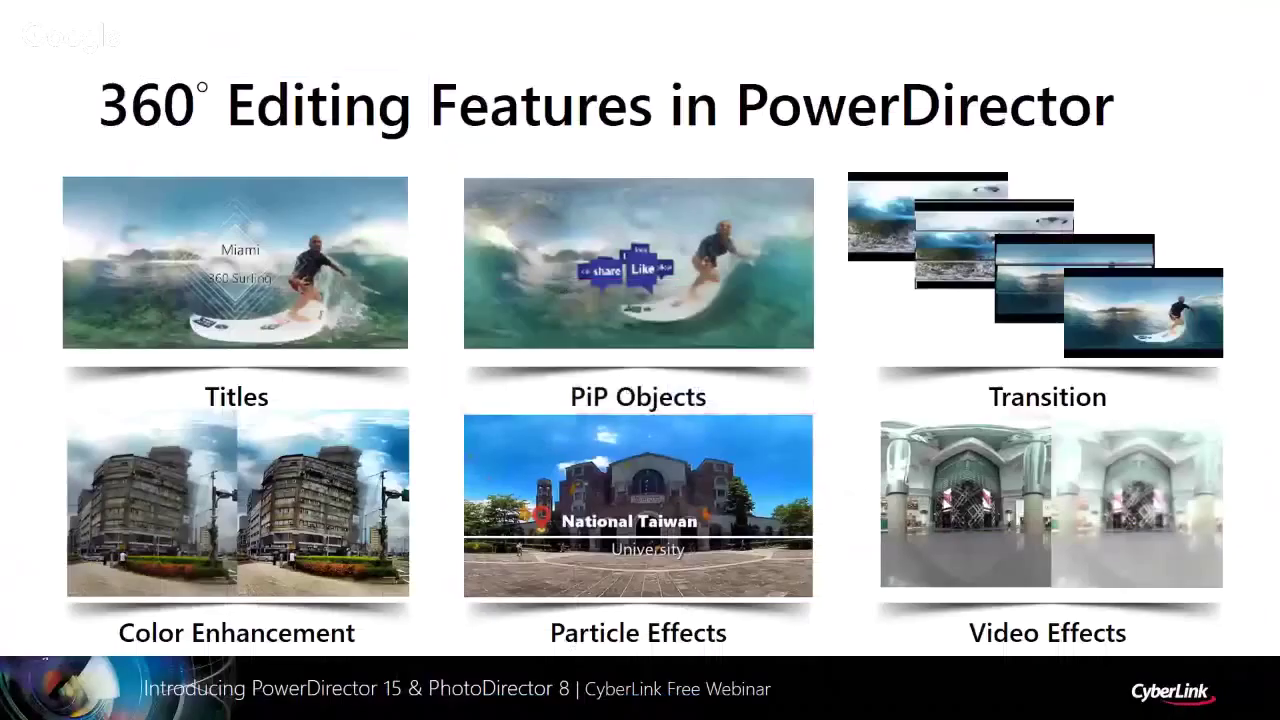
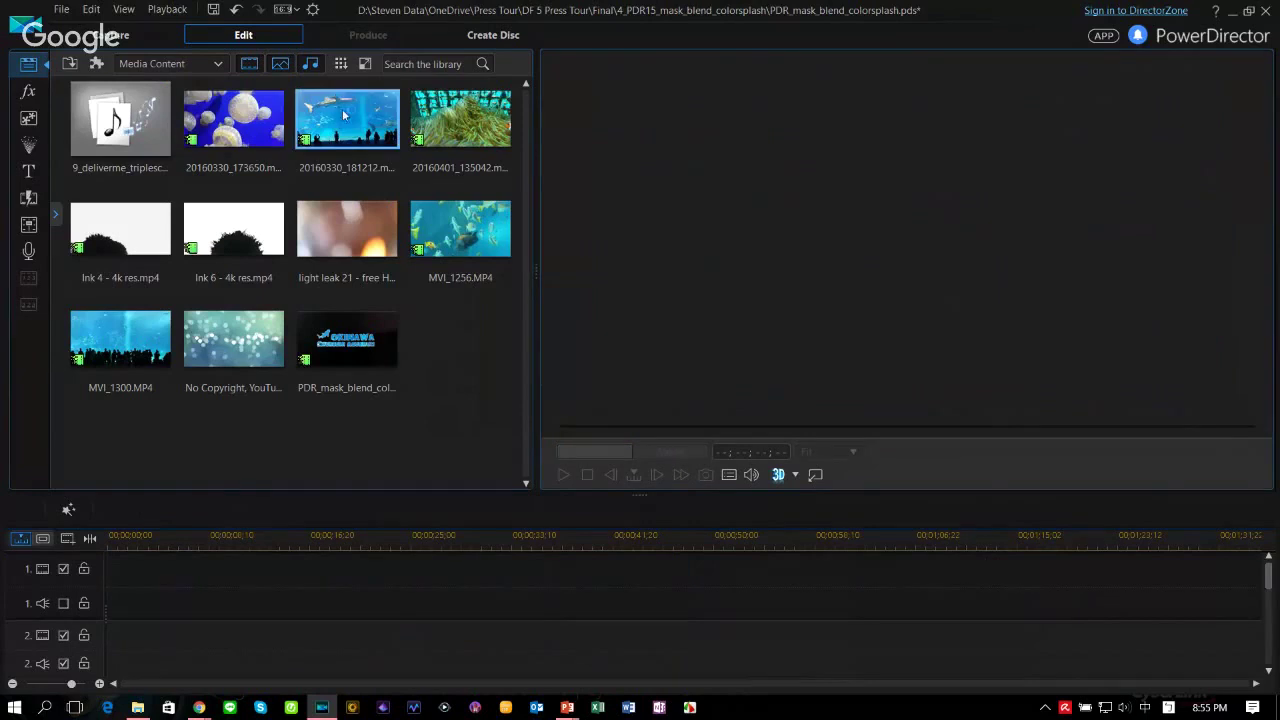
Step: Preview the 20160330_181212 aquarium clip and place it at the start of video track 1
{"action": "left_click", "coordinate": [564, 475]}
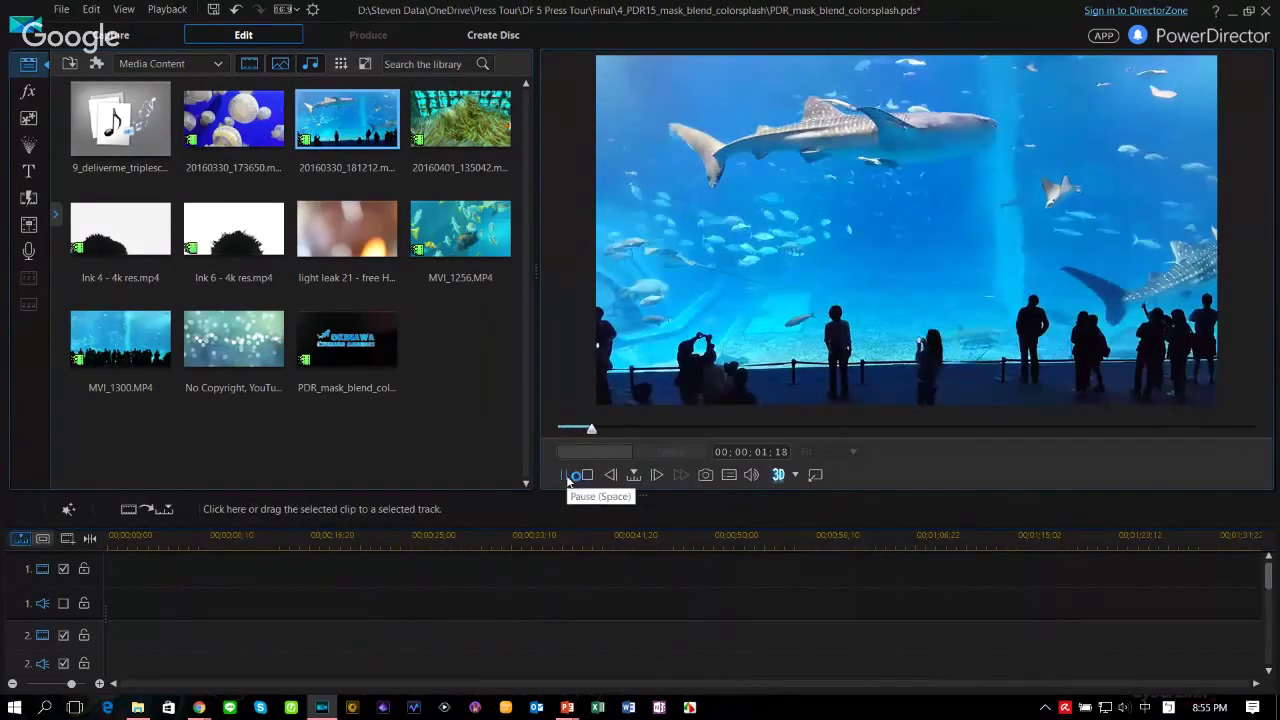
{"action": "left_click", "coordinate": [565, 476]}
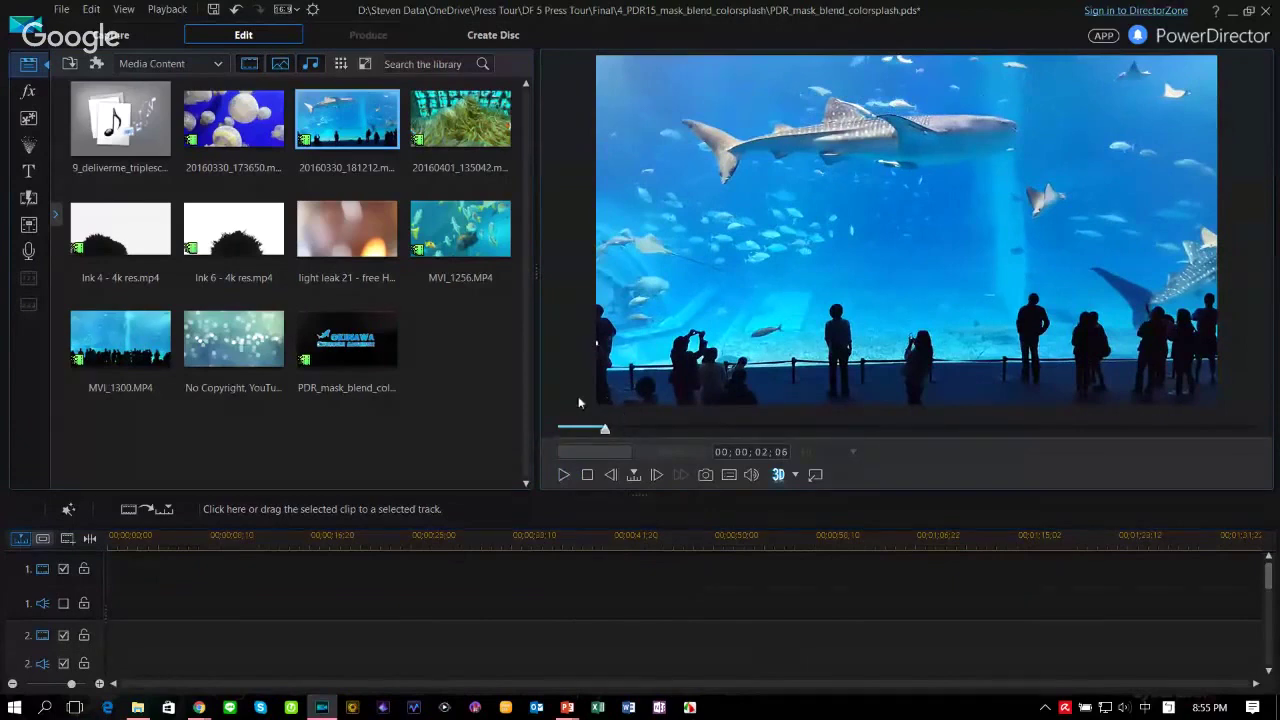
{"action": "left_click_drag", "start_coordinate": [348, 112], "coordinate": [56, 564]}
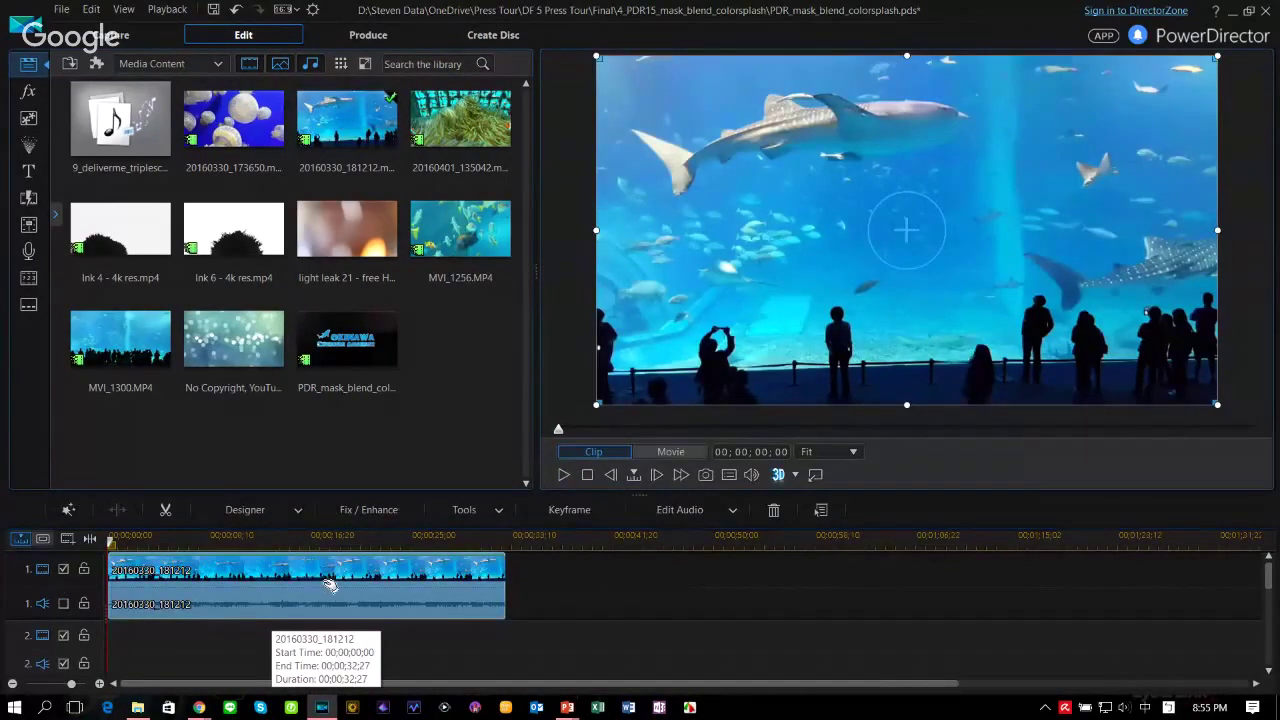
Step: Open the Blending Effect Designer for the aquarium clip and preview the Lens Flare 2 preset
{"action": "left_click", "coordinate": [474, 518]}
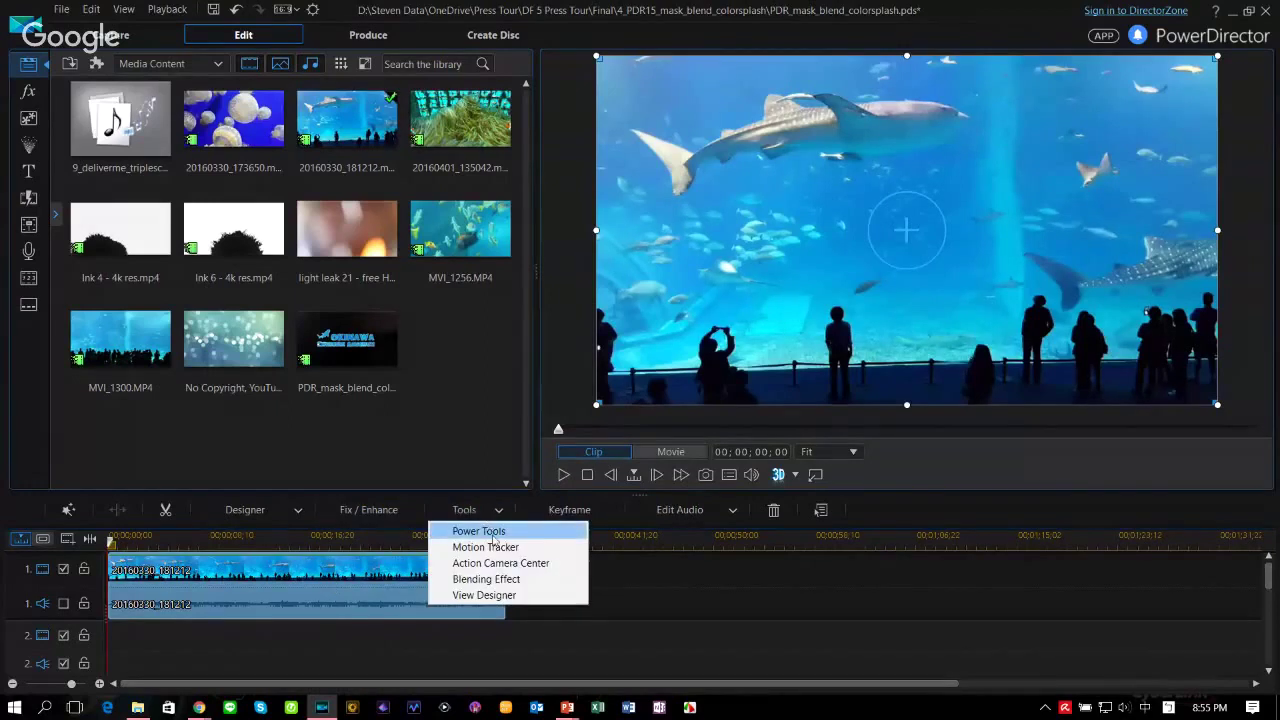
{"action": "left_click", "coordinate": [563, 585]}
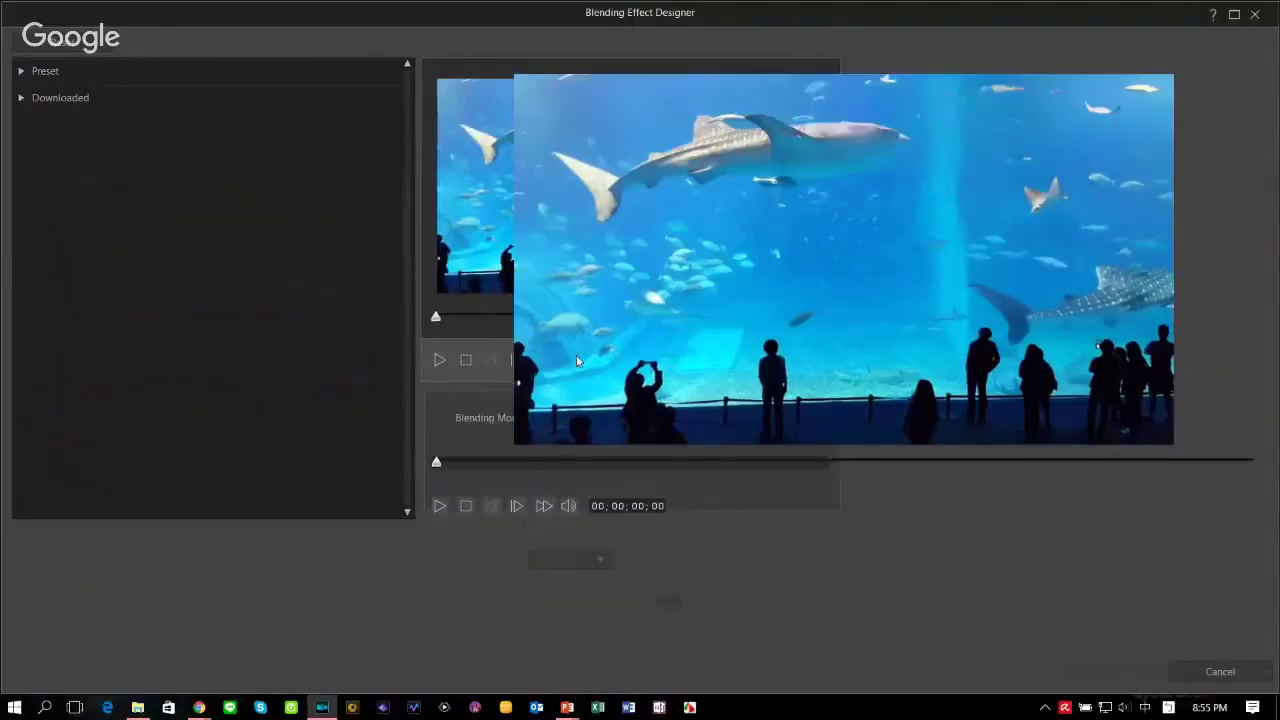
{"action": "left_click", "coordinate": [440, 506]}
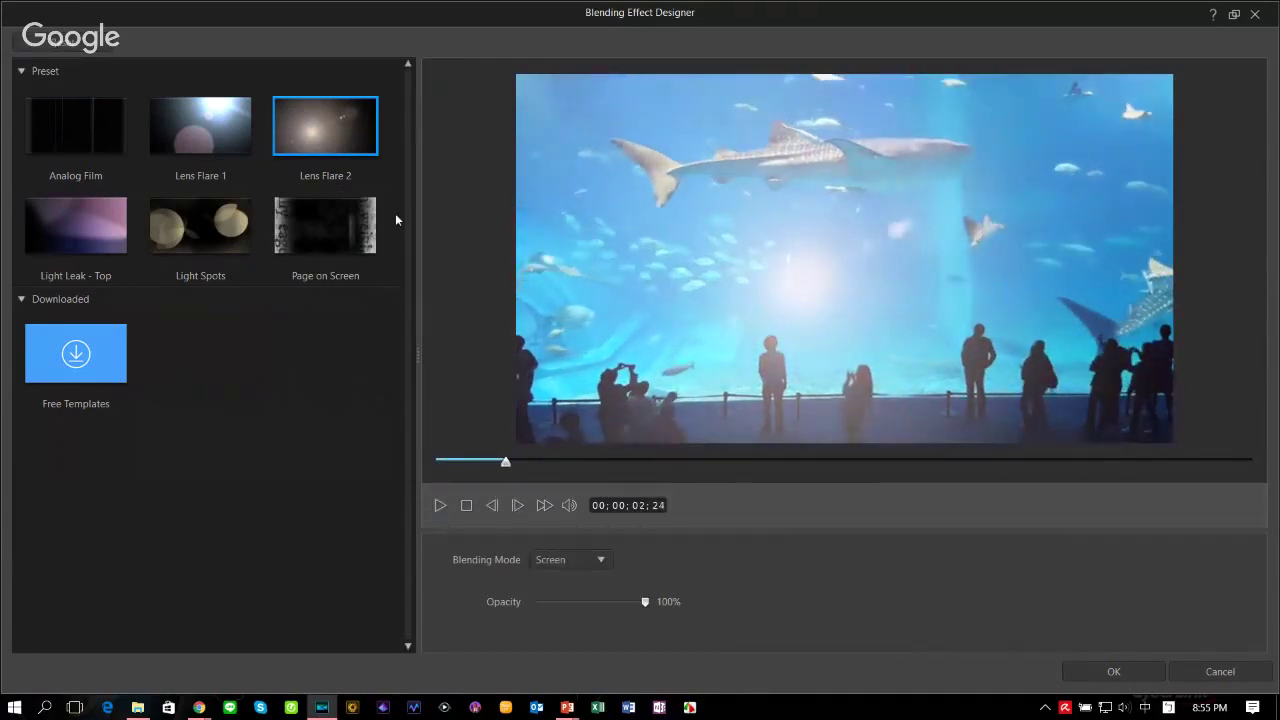
Step: Preview the Light Spots and Page on Screen blending presets on the clip
{"action": "left_click", "coordinate": [206, 237]}
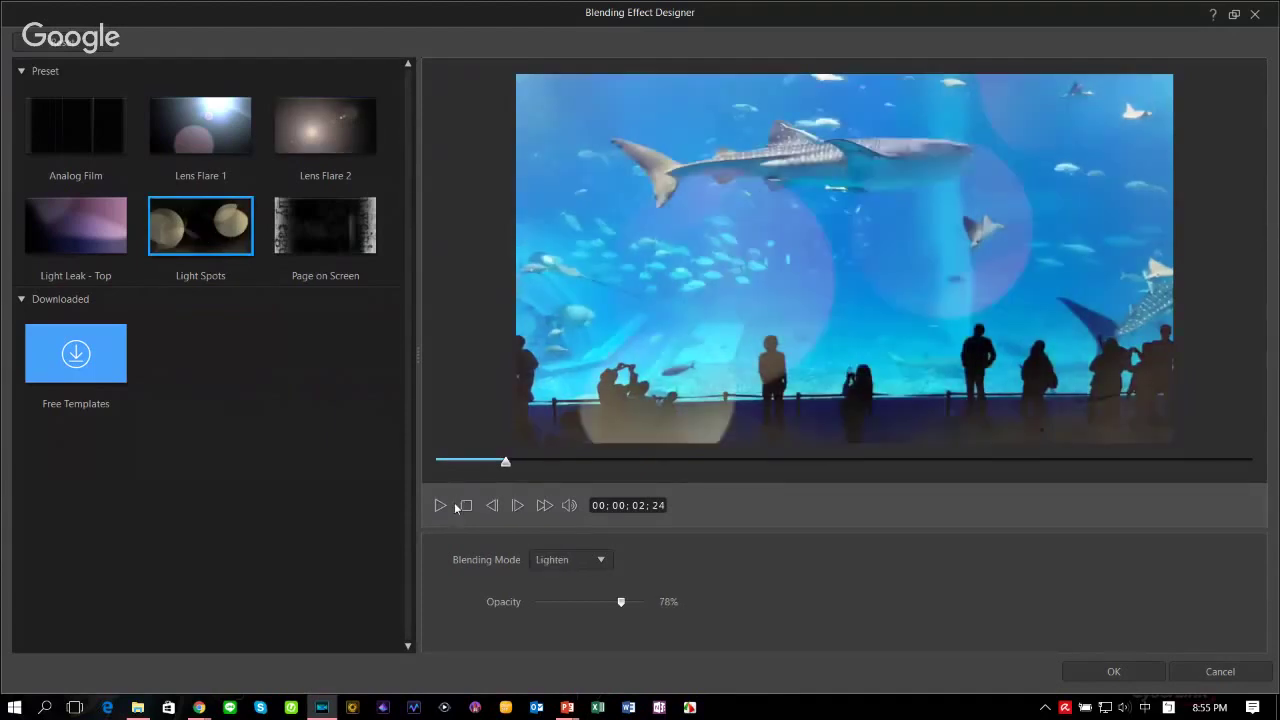
{"action": "left_click", "coordinate": [440, 505]}
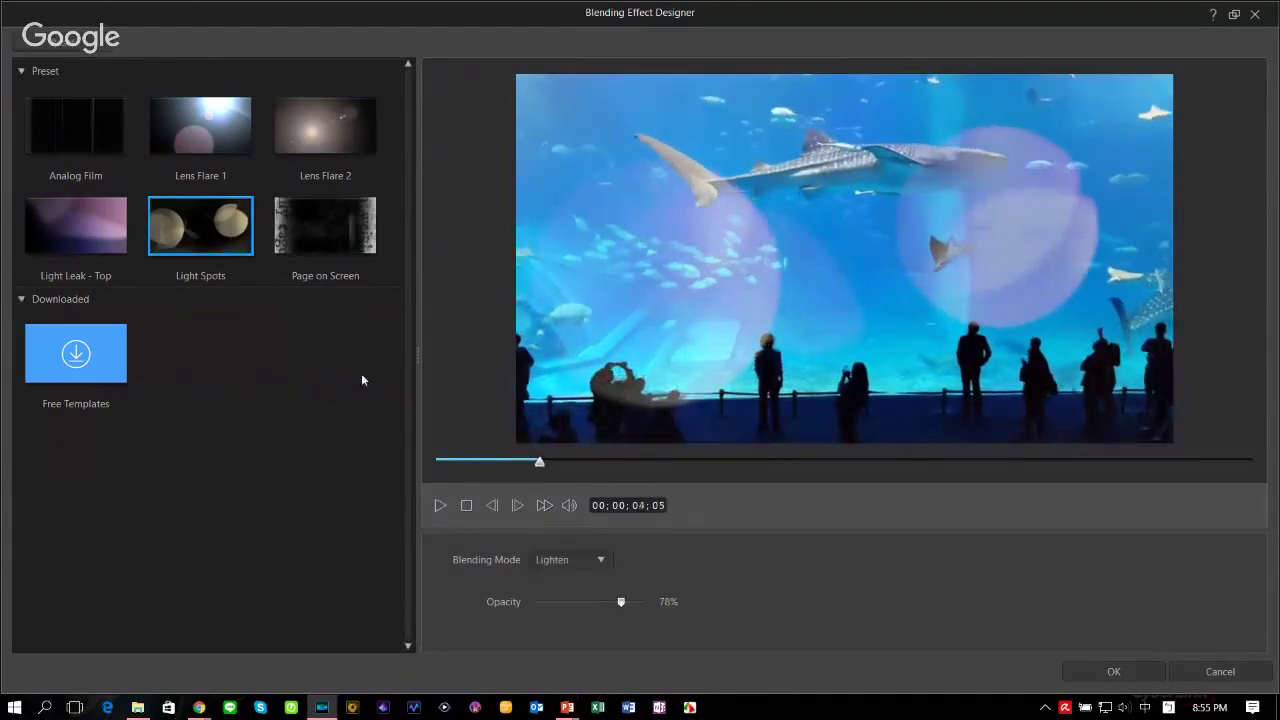
{"action": "left_click", "coordinate": [329, 238]}
{"action": "left_click", "coordinate": [438, 502]}
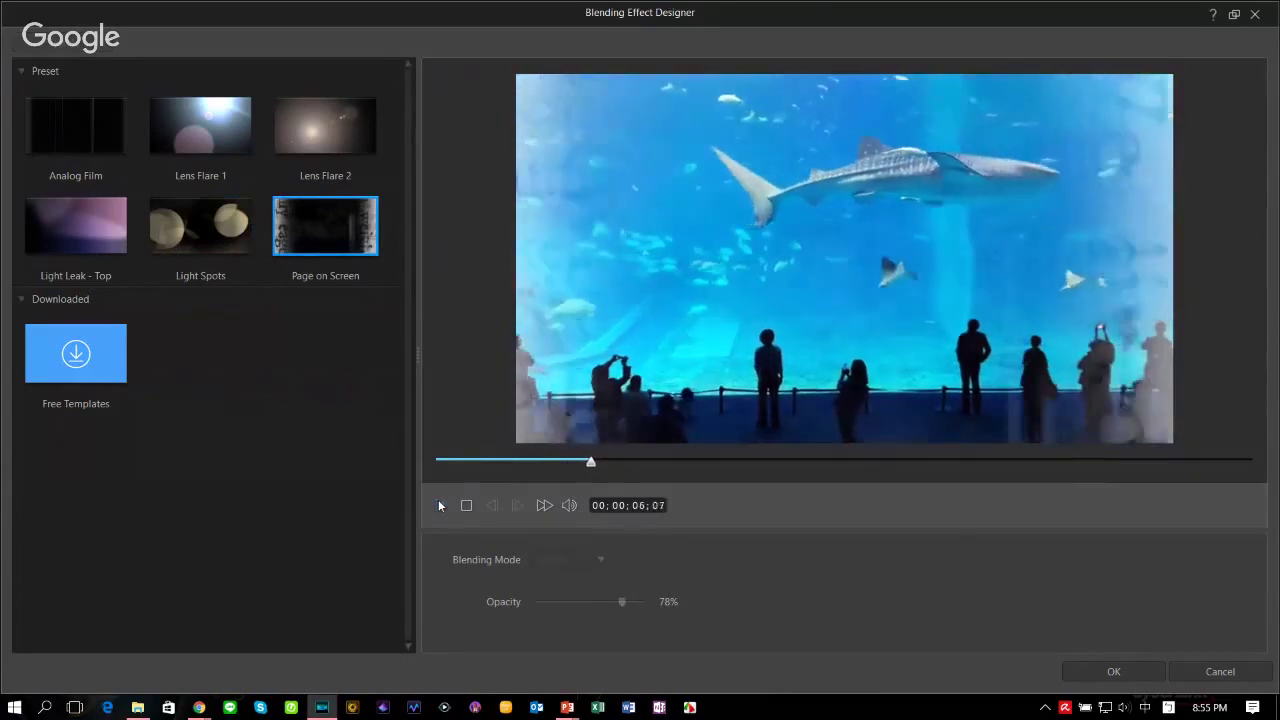
{"action": "left_click", "coordinate": [440, 505]}
Step: Select the Light Leak - Top blending preset and play a few seconds of it on the clip
{"action": "left_click", "coordinate": [100, 235]}
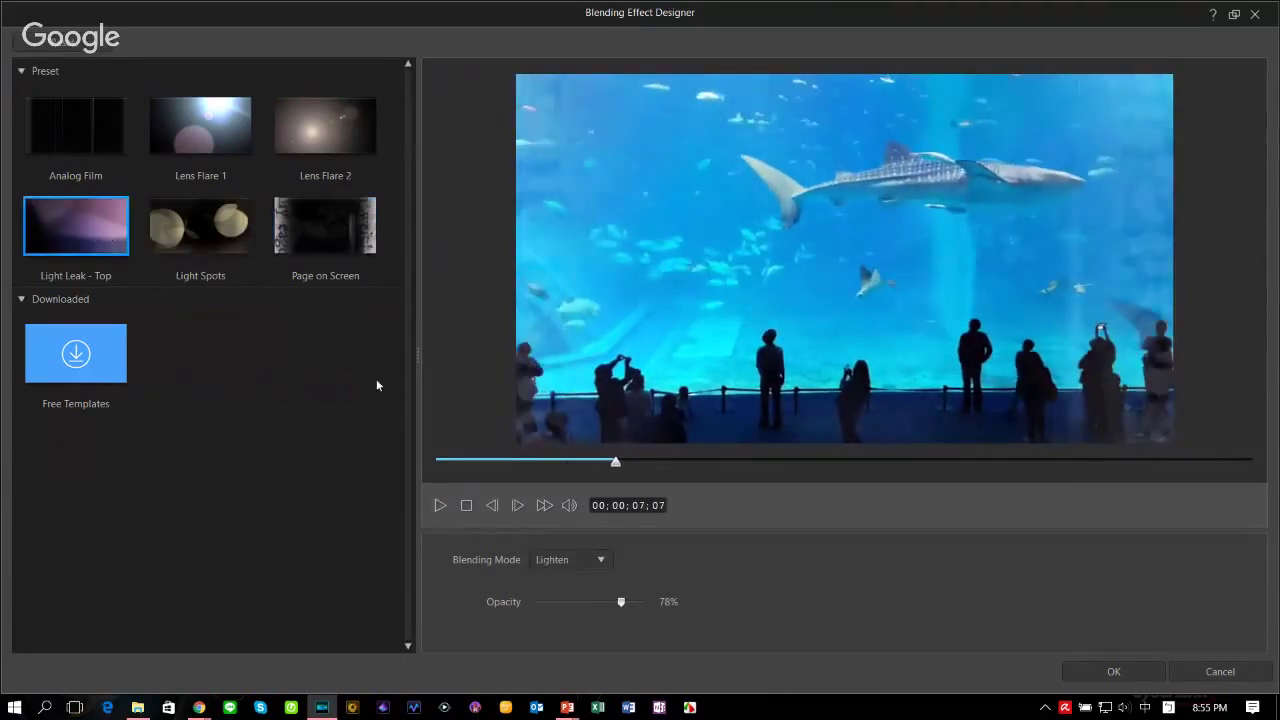
{"action": "left_click", "coordinate": [440, 506]}
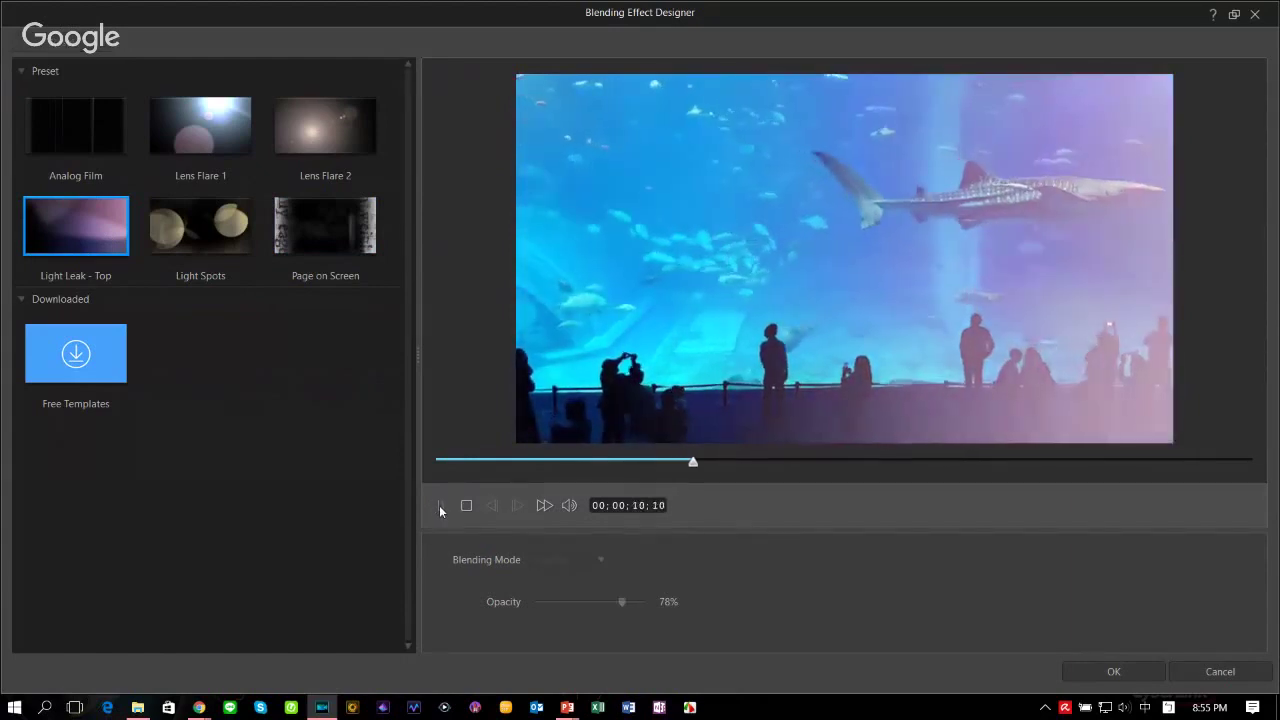
{"action": "left_click", "coordinate": [440, 506]}
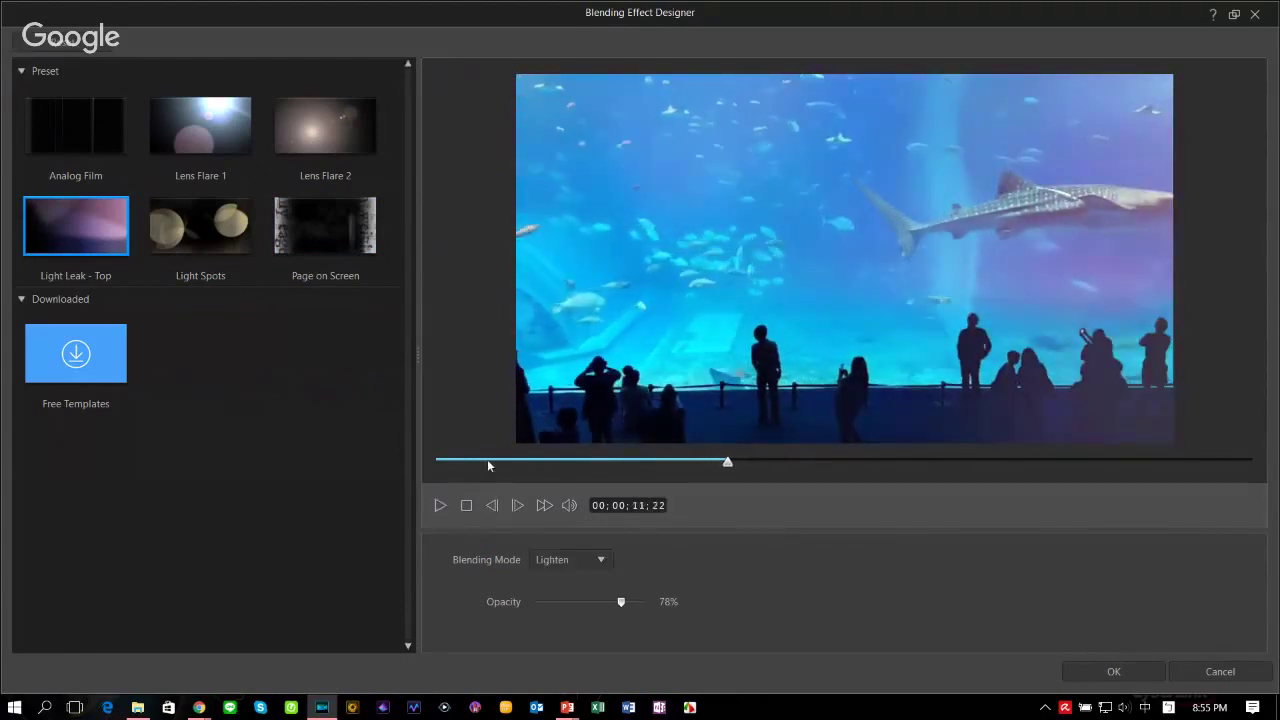
Step: Try the Darken, Multiply, Overlay and Screen blending modes on the light leak and return to Lighten
{"action": "left_click", "coordinate": [602, 561]}
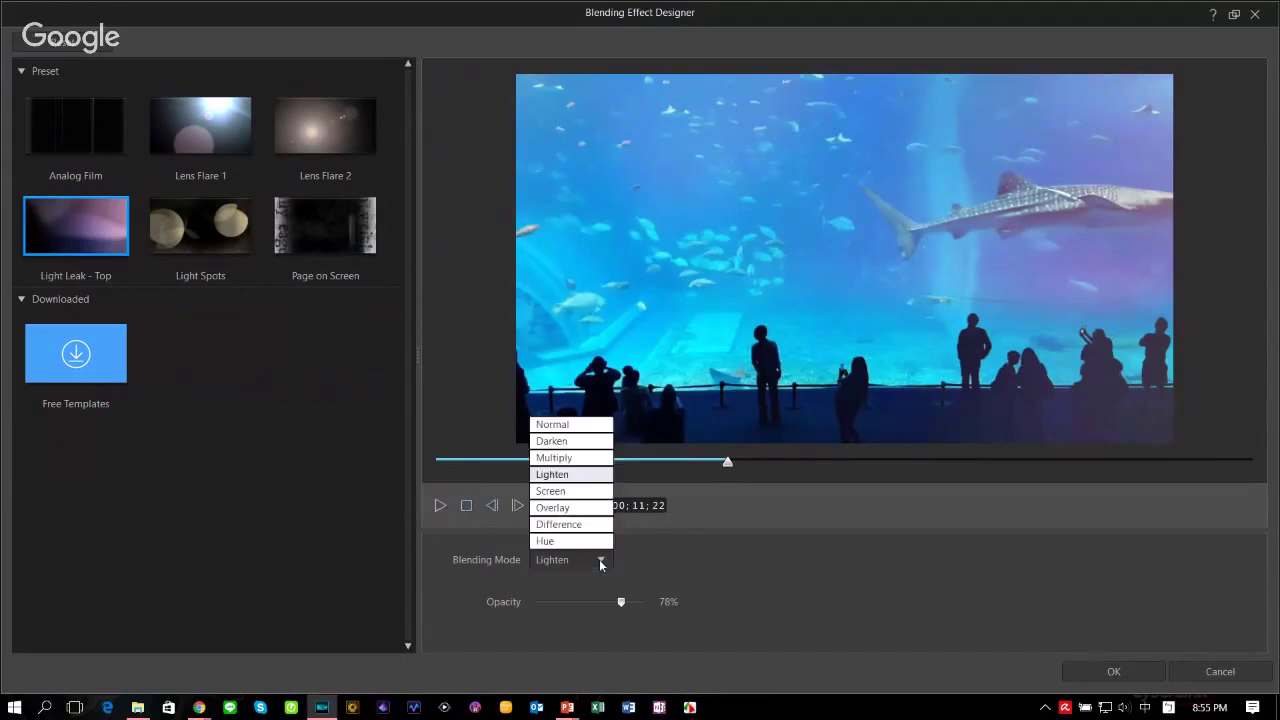
{"action": "left_click", "coordinate": [580, 445]}
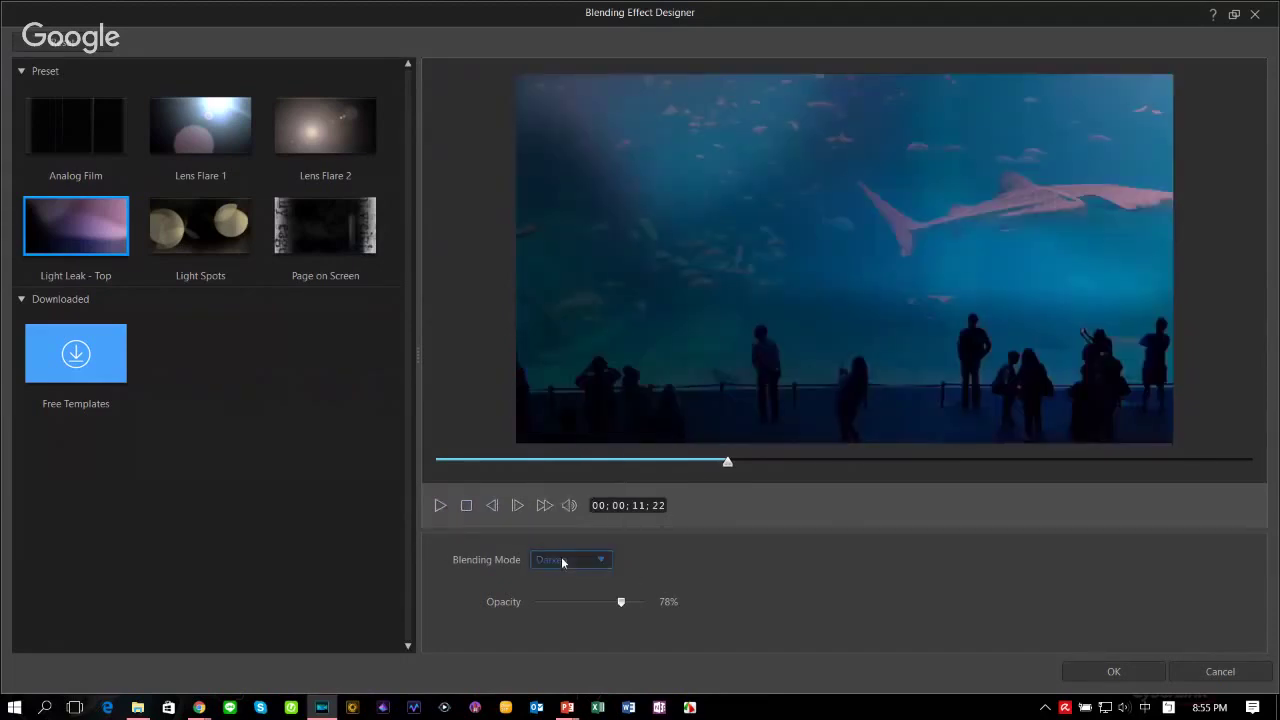
{"action": "left_click", "coordinate": [562, 560]}
{"action": "left_click", "coordinate": [570, 461]}
{"action": "left_click", "coordinate": [572, 560]}
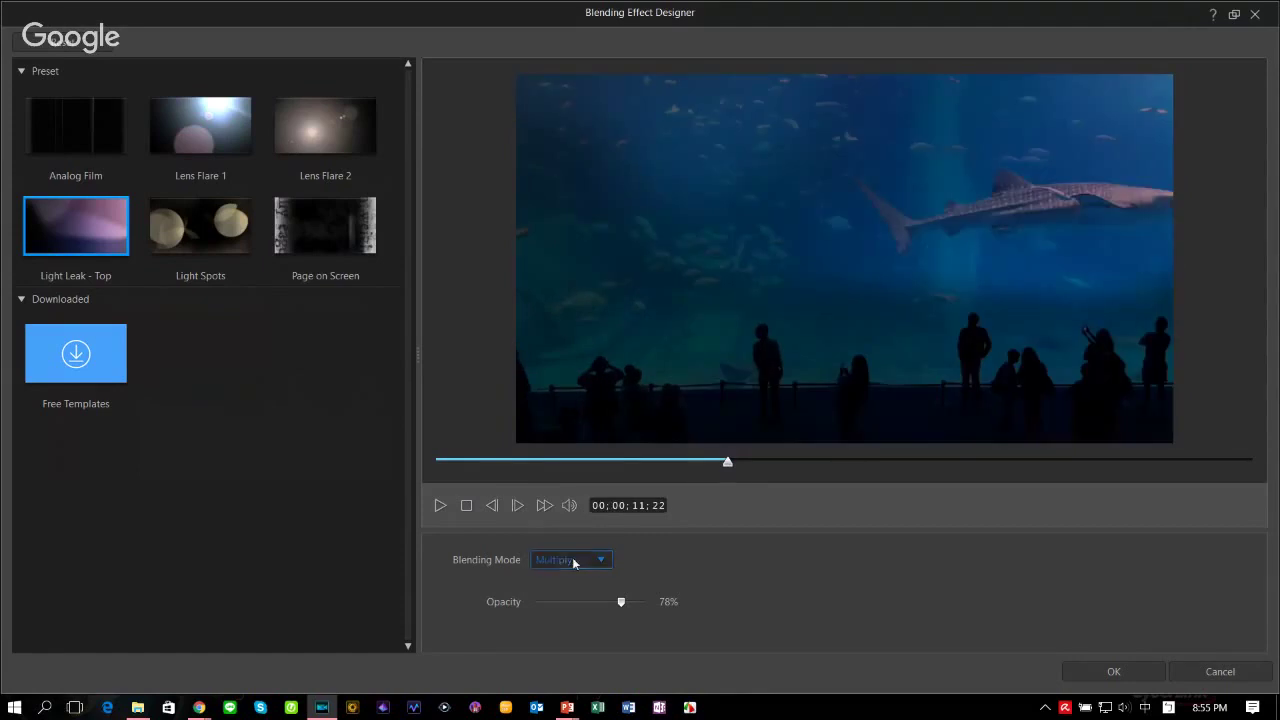
{"action": "left_click", "coordinate": [576, 509]}
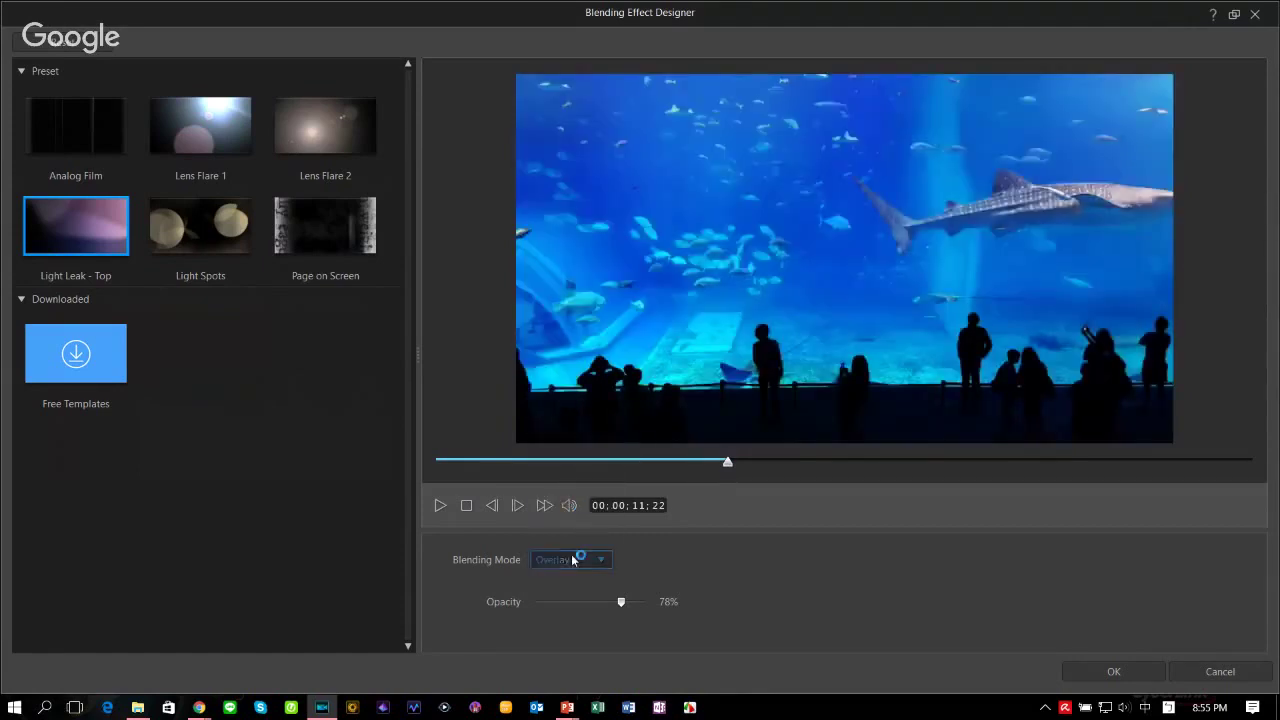
{"action": "left_click", "coordinate": [573, 560]}
{"action": "left_click", "coordinate": [572, 493]}
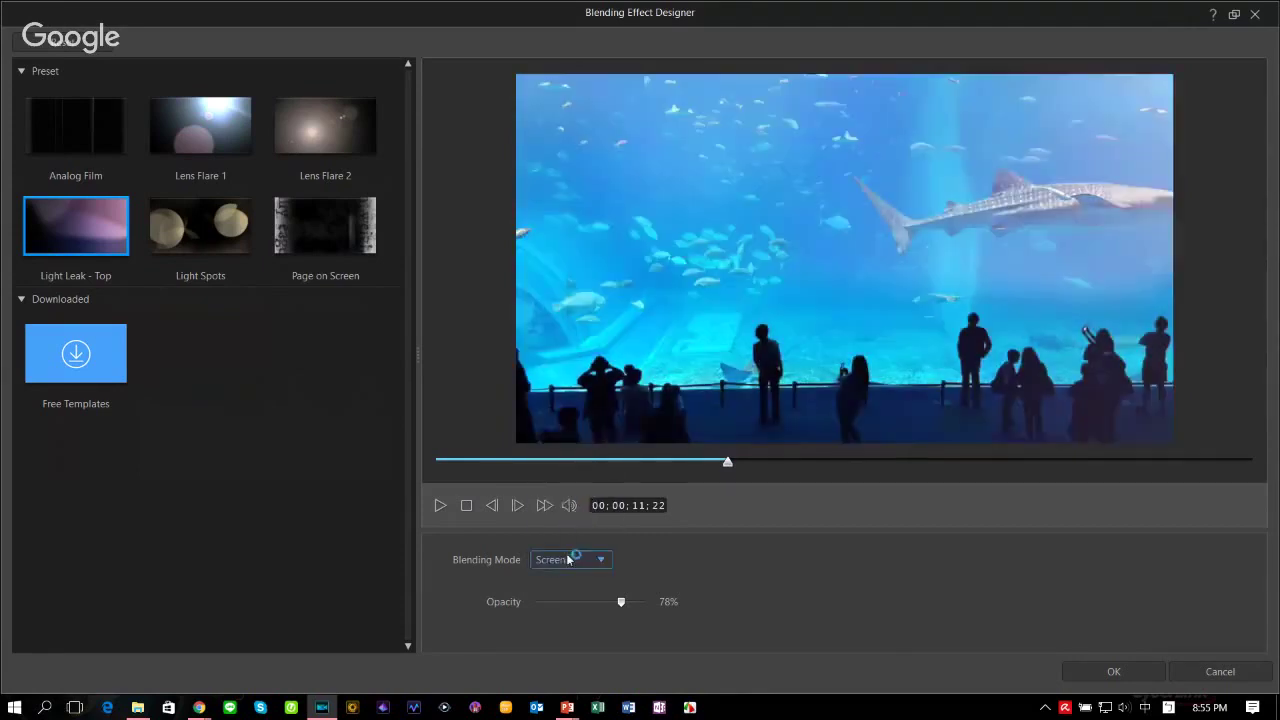
{"action": "left_click", "coordinate": [567, 560]}
{"action": "left_click", "coordinate": [571, 478]}
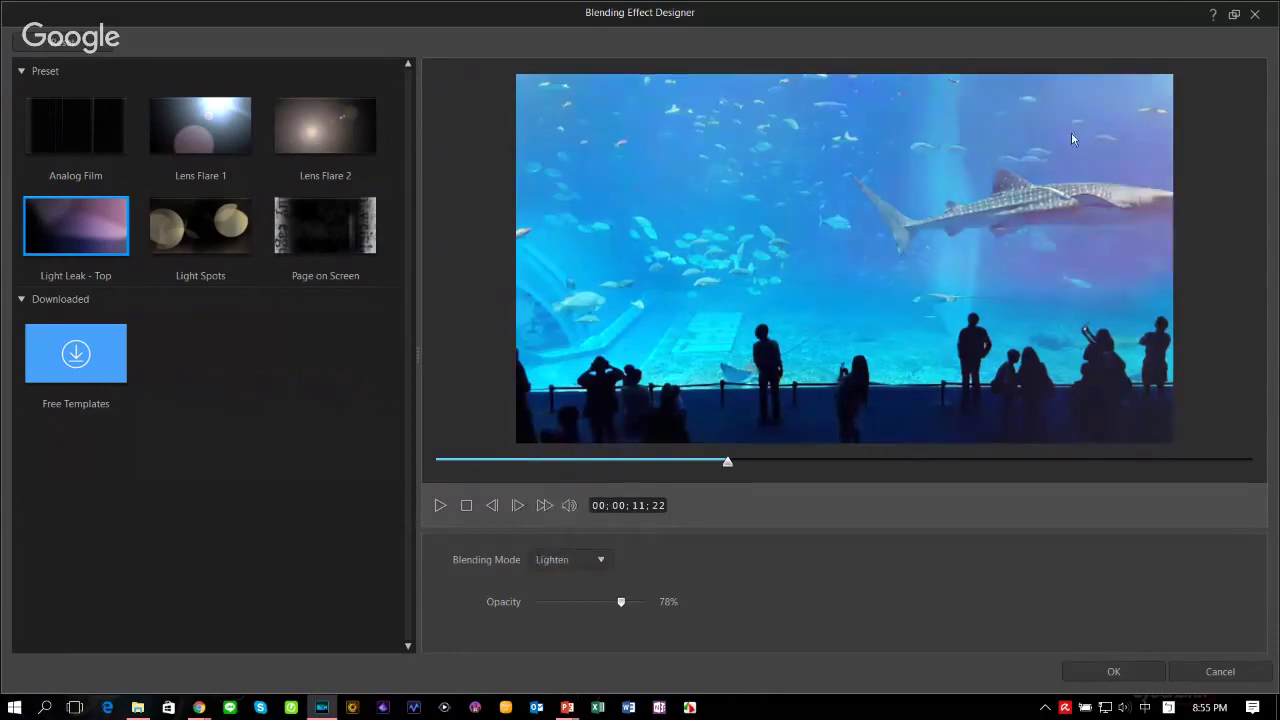
Step: Apply the light leak blending effect to the timeline and check the blended frame at 00;00;04;00
{"action": "left_click", "coordinate": [1111, 674]}
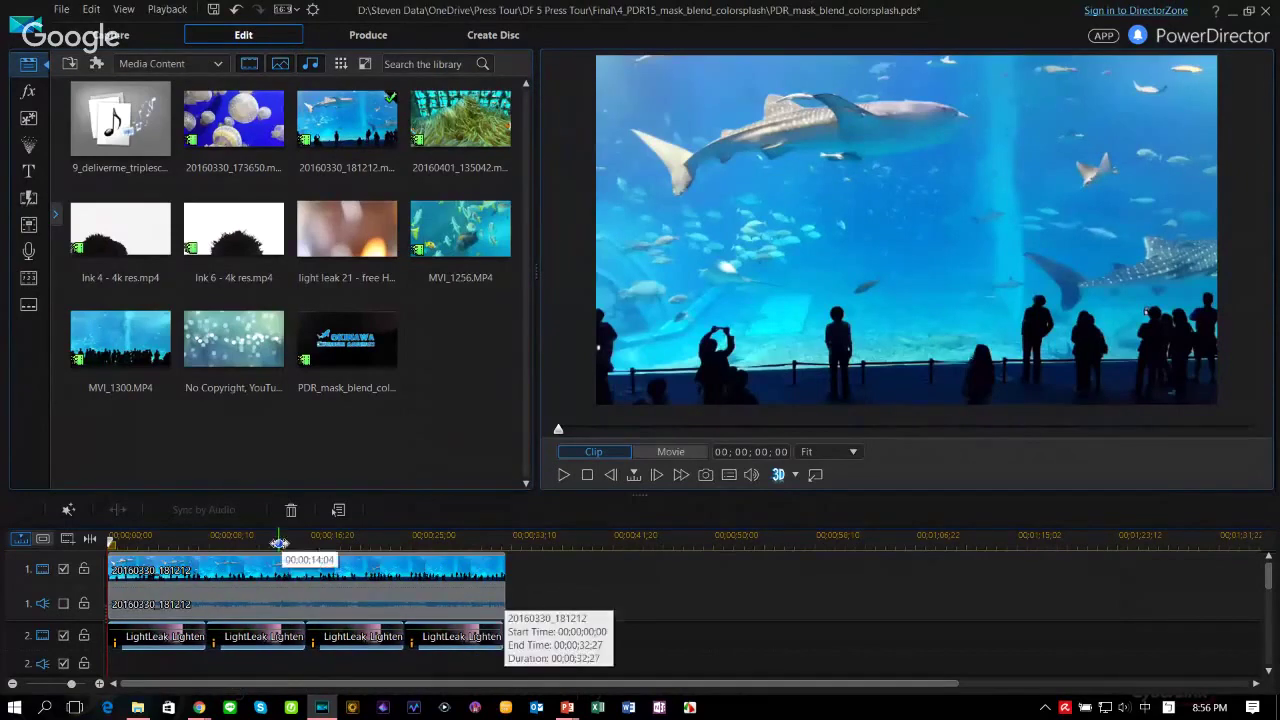
{"action": "left_click", "coordinate": [175, 540]}
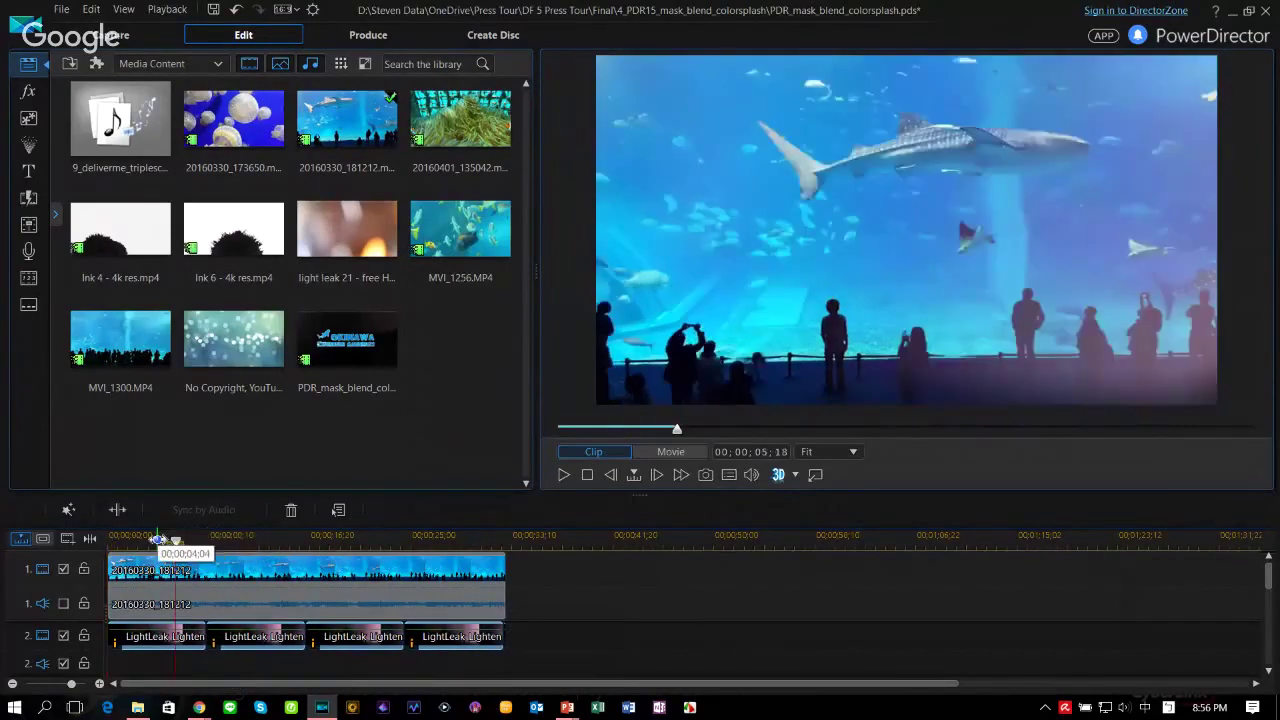
{"action": "left_click", "coordinate": [157, 540]}
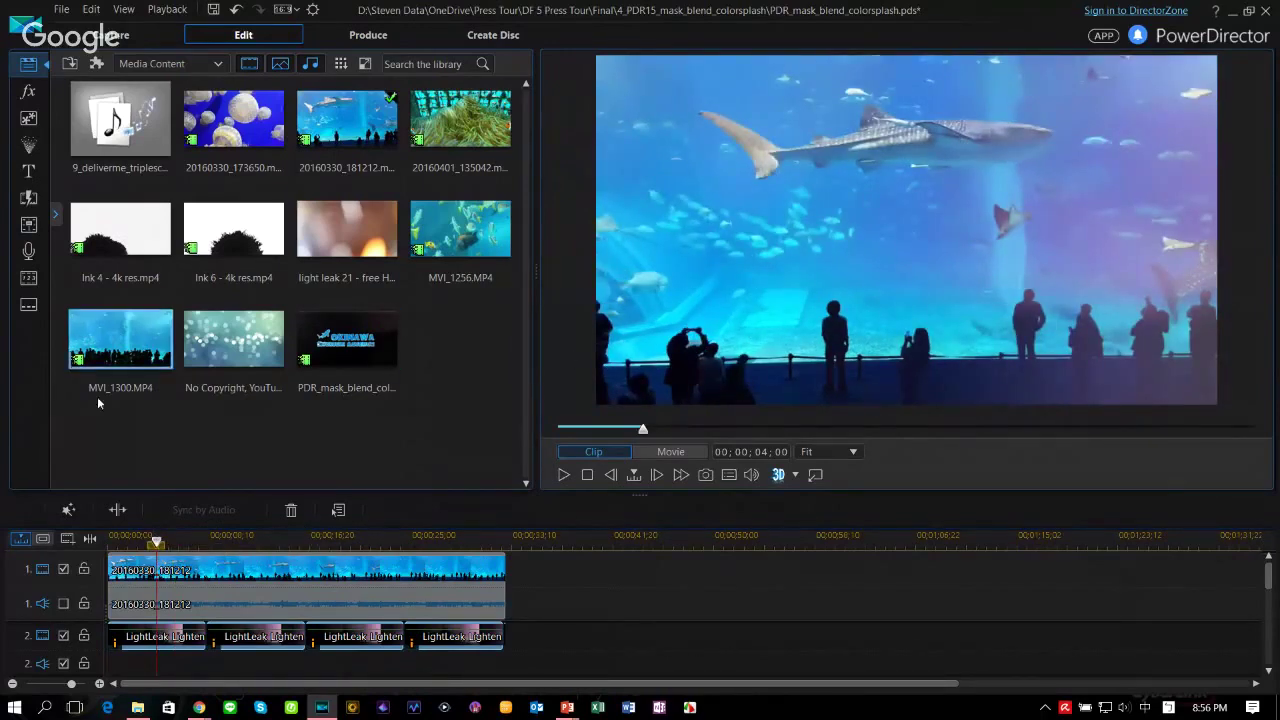
Step: Place a second copy of the 20160330_181212 clip on video track 1 starting at 00;00;36;22, and enlarge the timeline area
{"action": "left_click", "coordinate": [187, 577]}
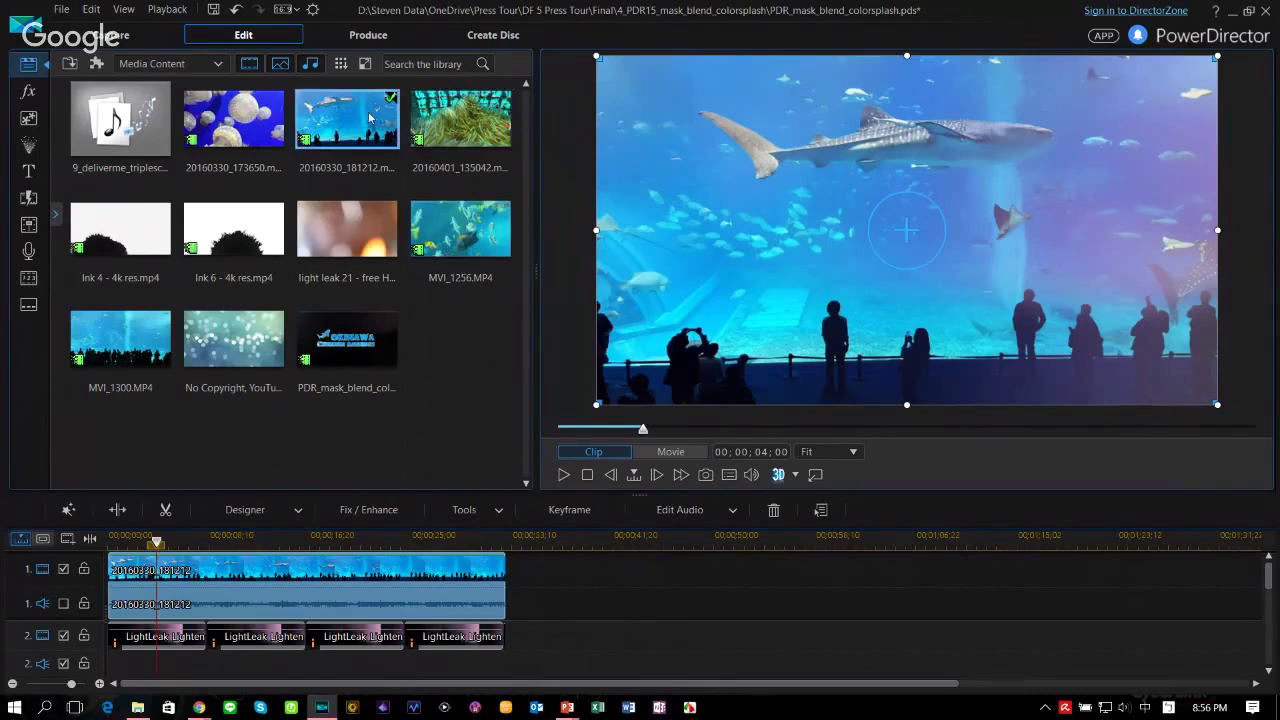
{"action": "left_click_drag", "start_coordinate": [376, 120], "coordinate": [558, 568]}
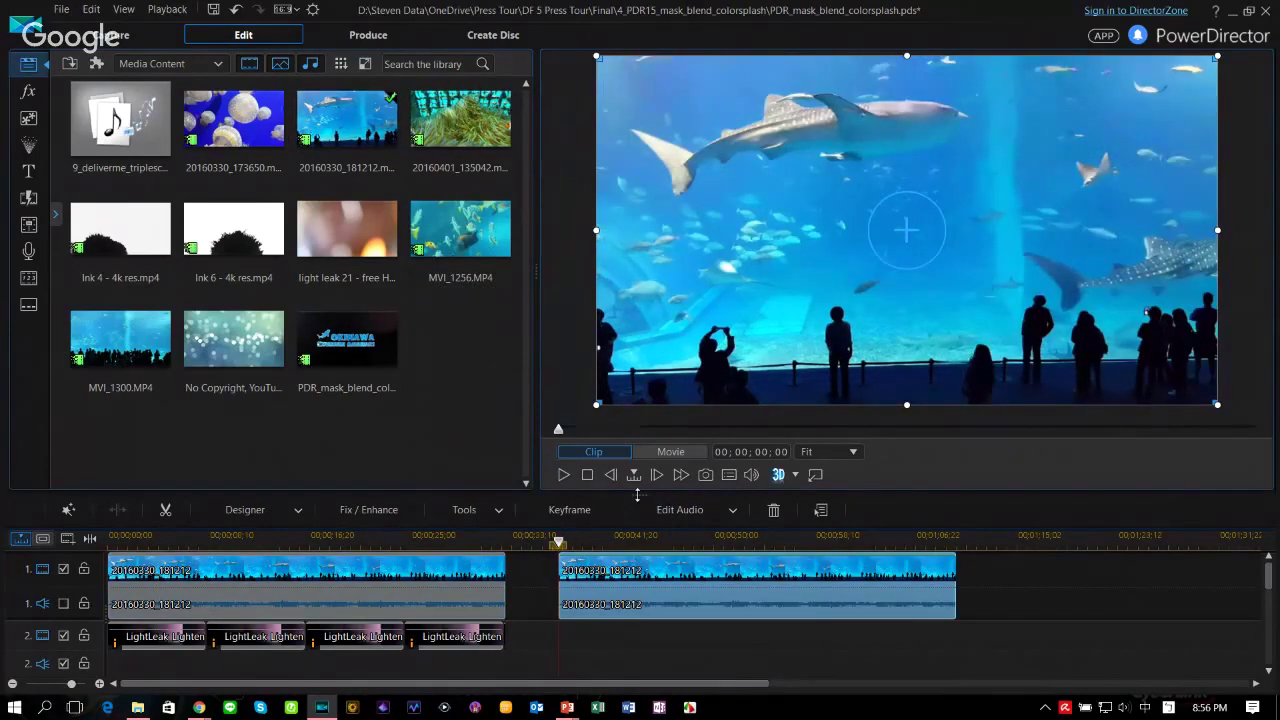
{"action": "left_click_drag", "start_coordinate": [637, 494], "coordinate": [637, 413]}
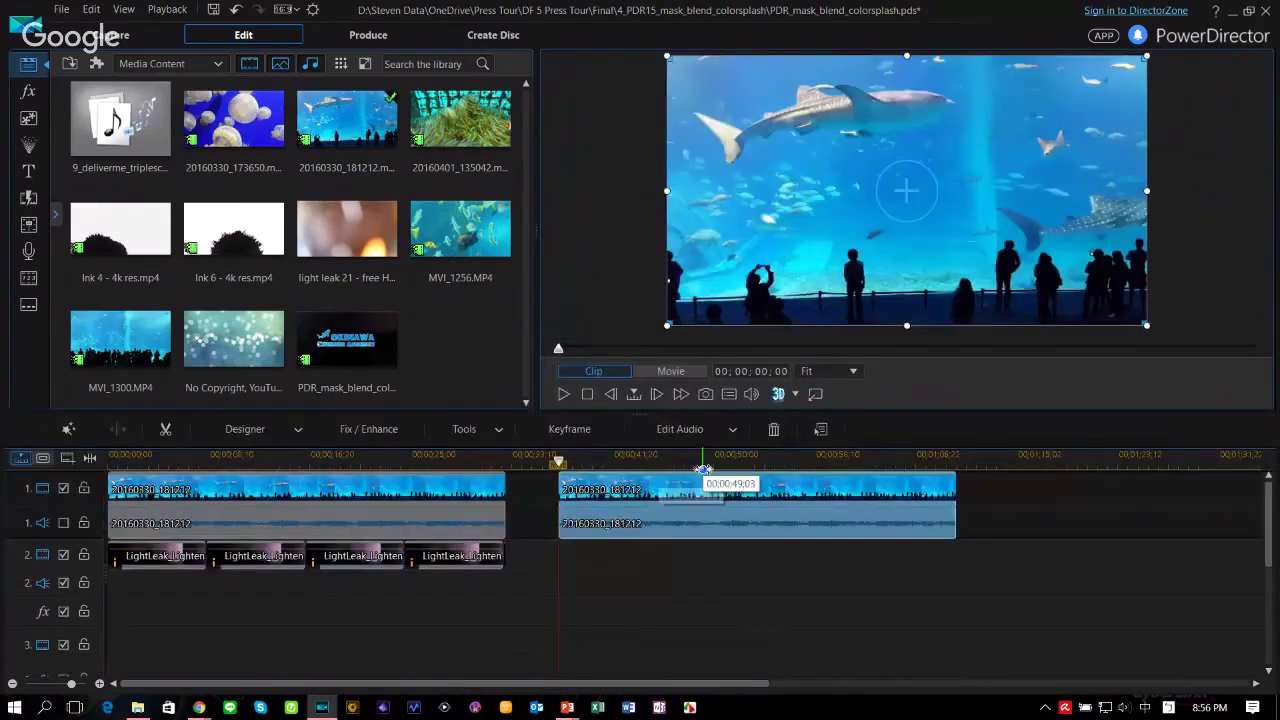
{"action": "left_click_drag", "start_coordinate": [703, 470], "coordinate": [660, 497]}
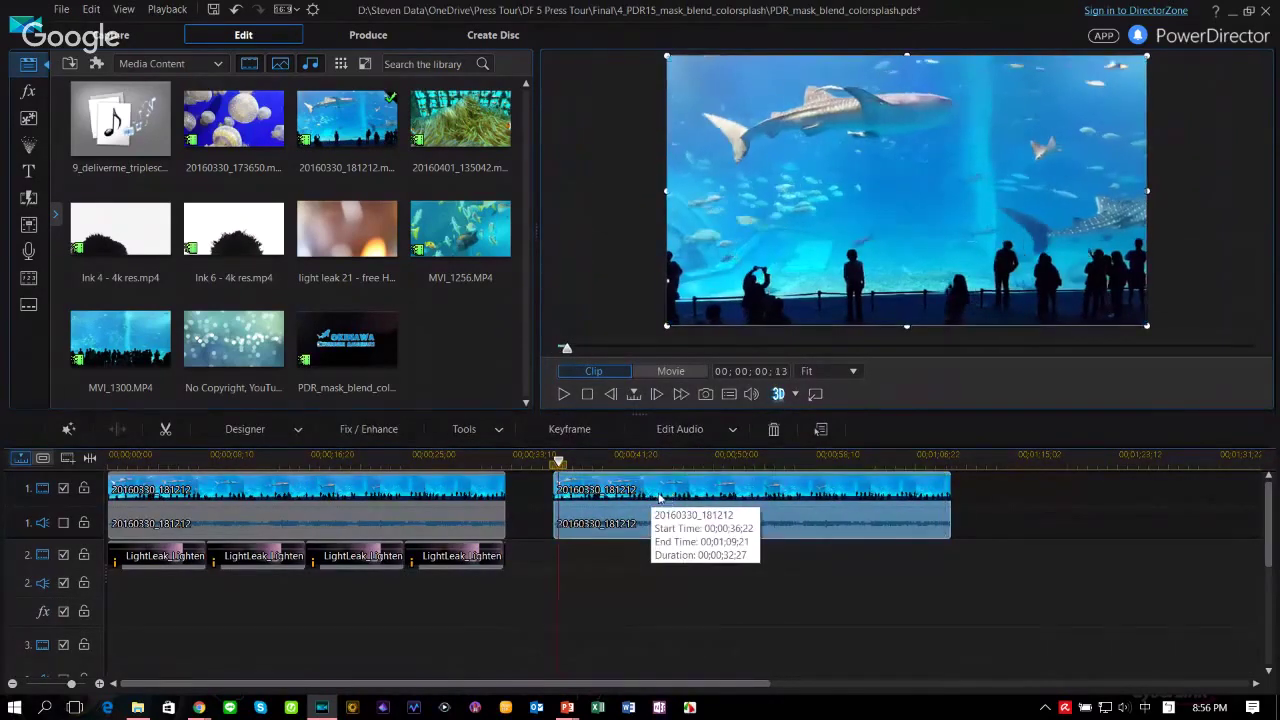
Step: Preview the Ink 6 - 4k res.mp4 clip and place it on video track 2, aligned with the start of the second aquarium clip
{"action": "left_click", "coordinate": [276, 230]}
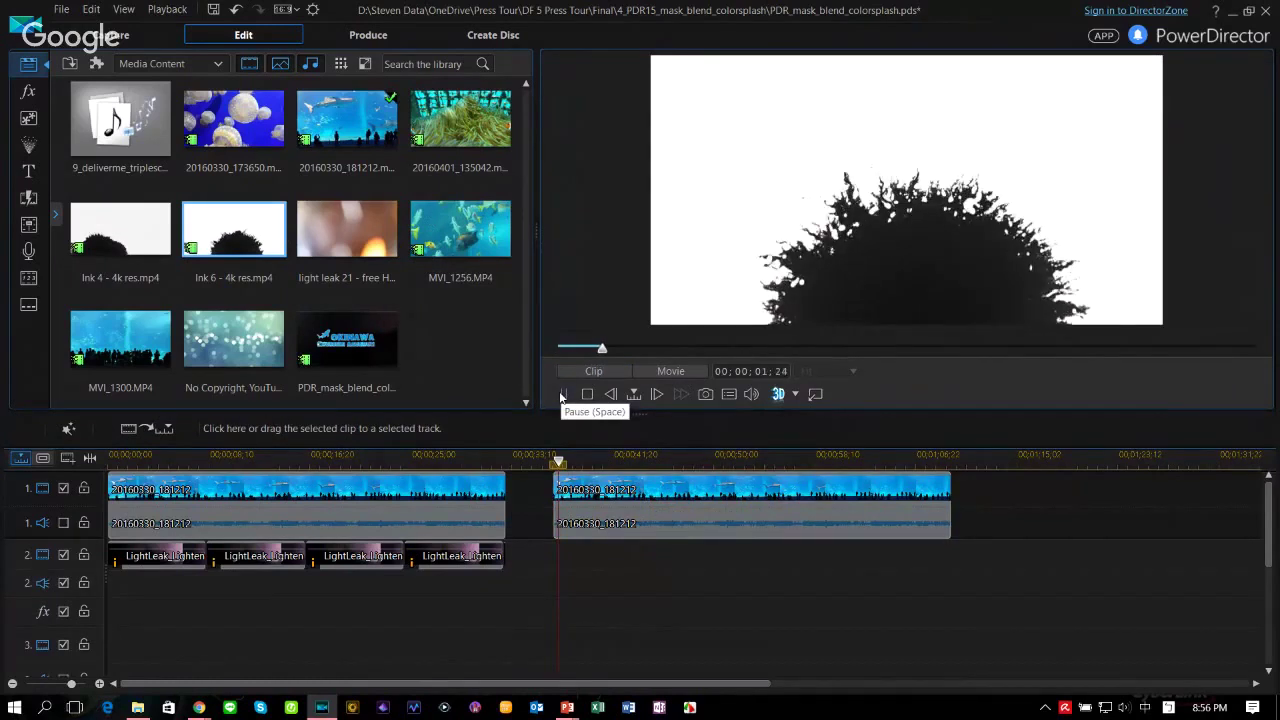
{"action": "left_click", "coordinate": [565, 397]}
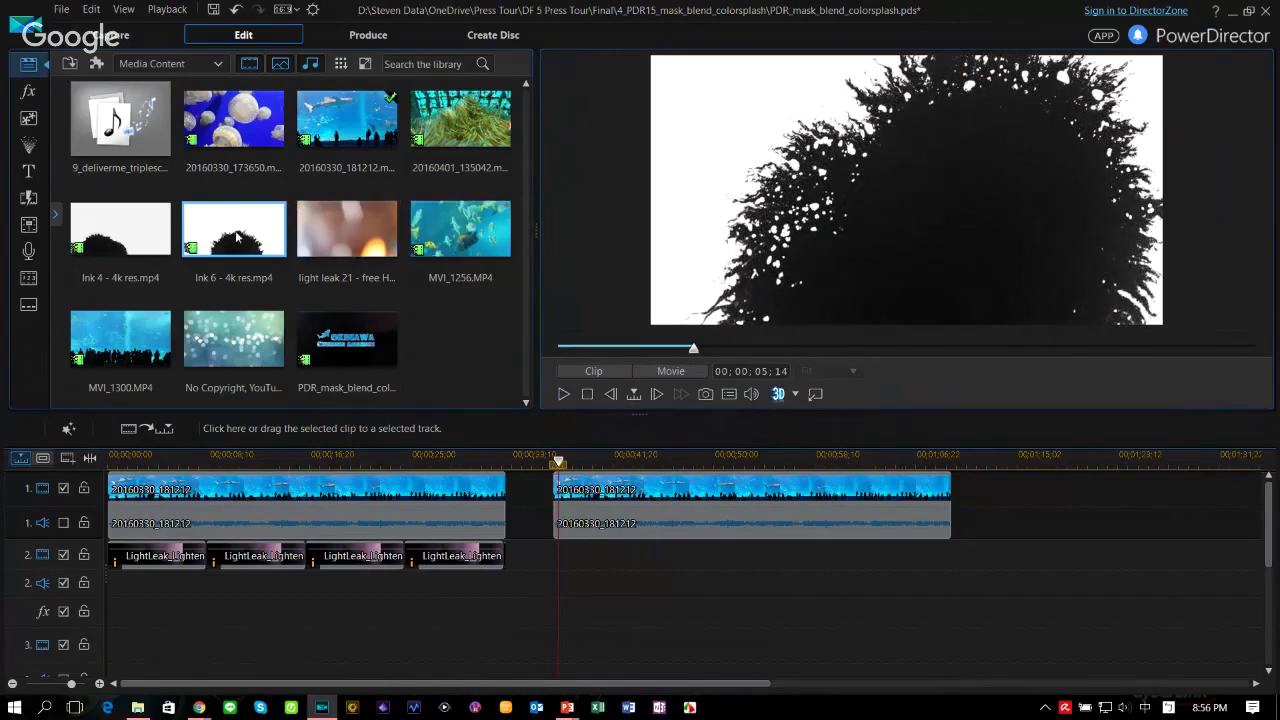
{"action": "mouse_move", "coordinate": [231, 223]}
{"action": "left_mouse_down"}
{"action": "mouse_move", "coordinate": [408, 450]}
{"action": "mouse_move", "coordinate": [530, 578]}
{"action": "mouse_move", "coordinate": [554, 585]}
{"action": "left_mouse_up"}
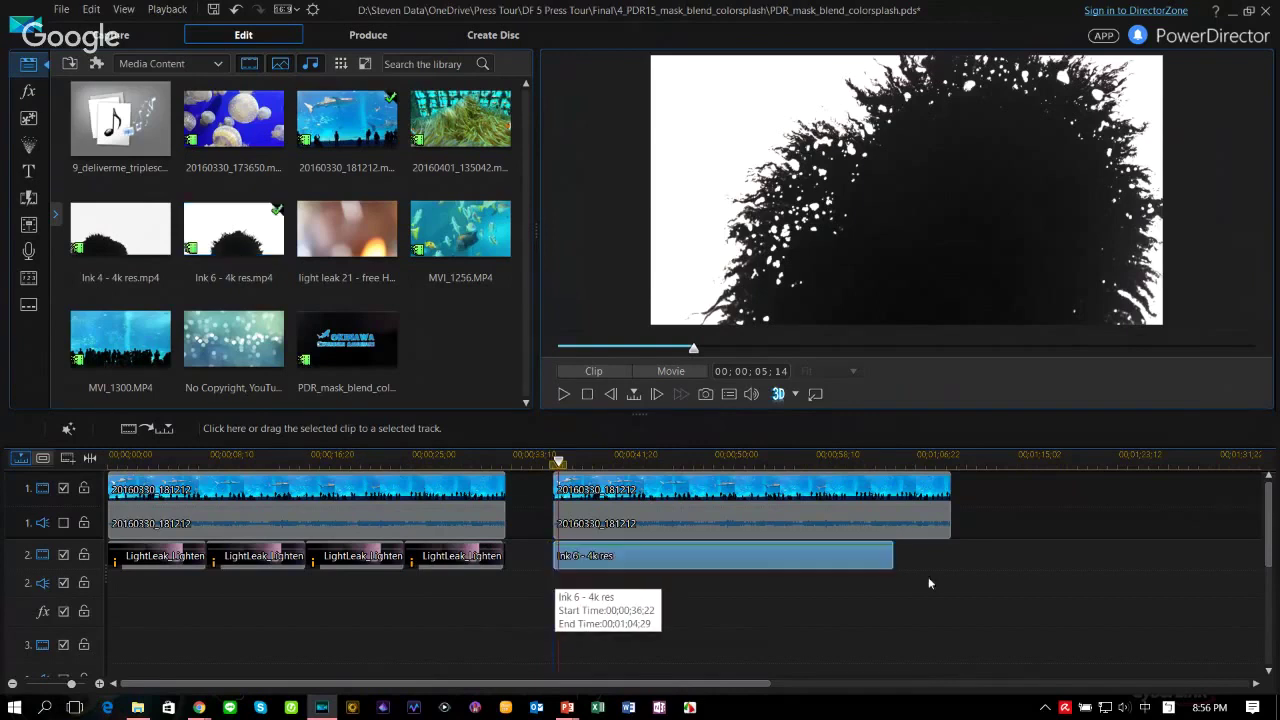
Step: Shorten the Ink 6 clip and the second aquarium clip to the same end point, about 00;00;15;20 long
{"action": "left_click_drag", "start_coordinate": [880, 557], "coordinate": [741, 560]}
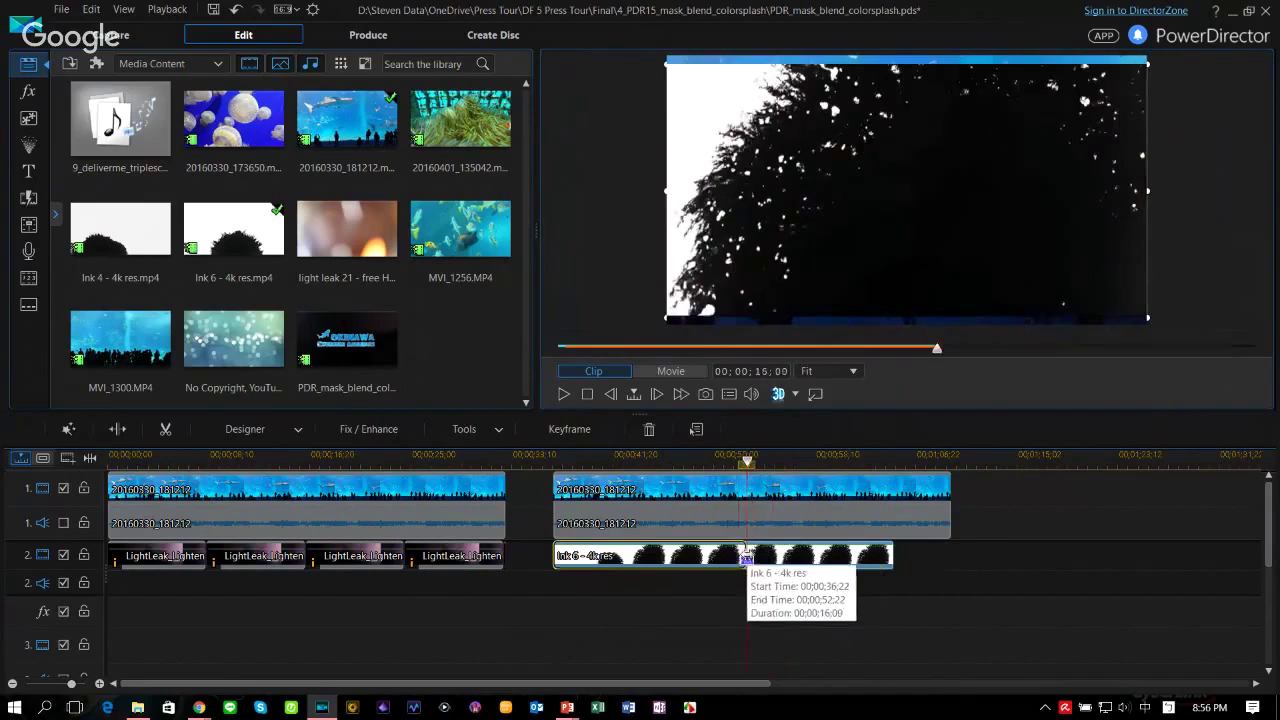
{"action": "left_click_drag", "start_coordinate": [940, 497], "coordinate": [742, 500]}
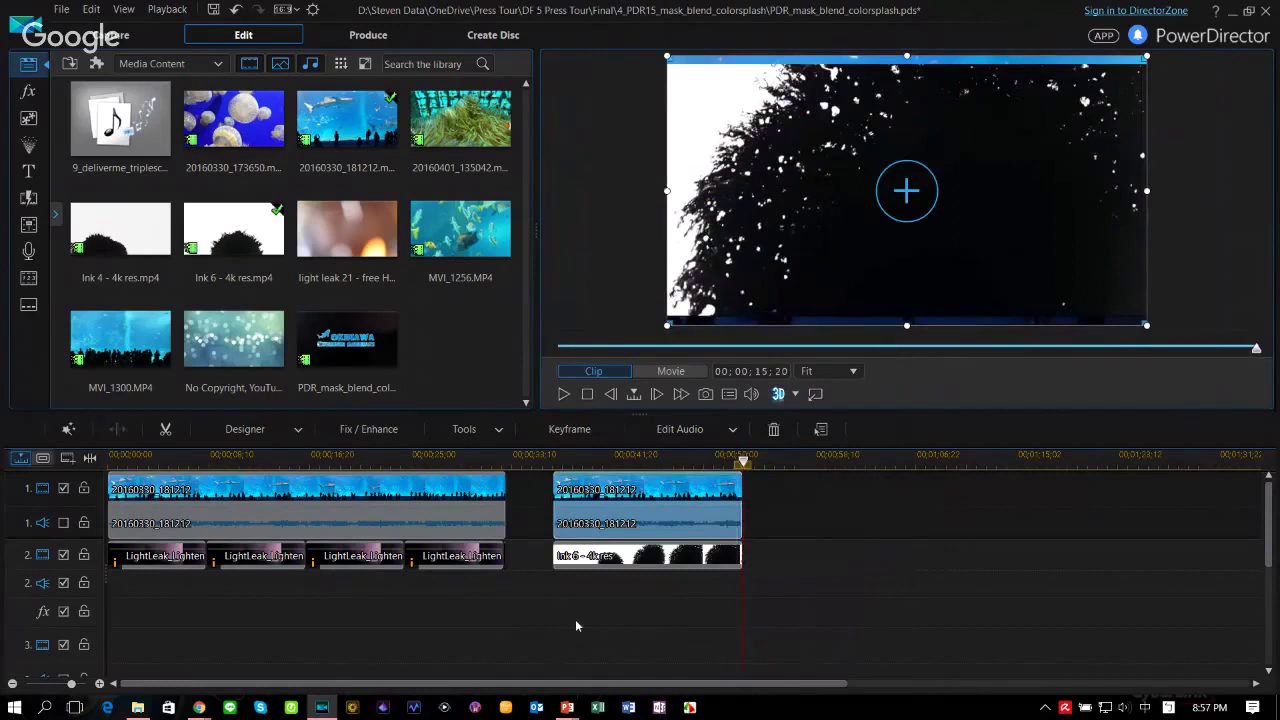
Step: Enlarge the Ink 6 clip in the preview so it covers the whole frame, and check its frame at 00;00;05;09
{"action": "left_click", "coordinate": [627, 560]}
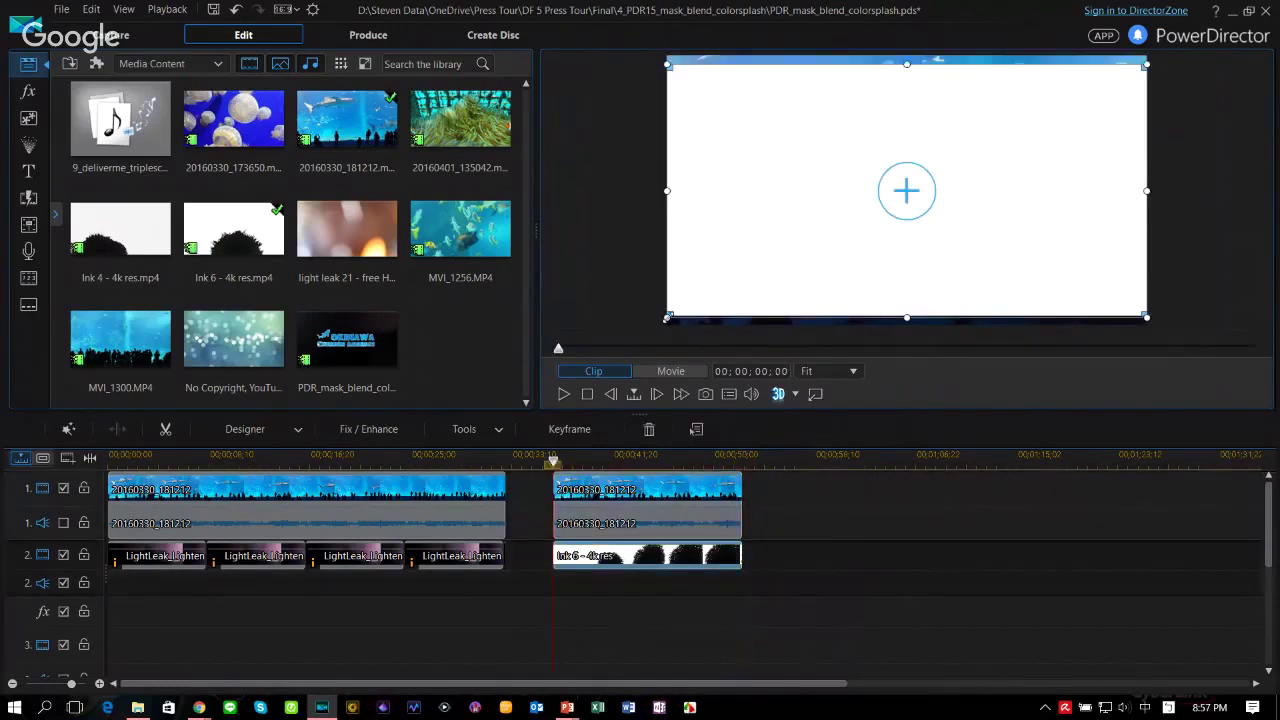
{"action": "left_click_drag", "start_coordinate": [667, 318], "coordinate": [651, 325]}
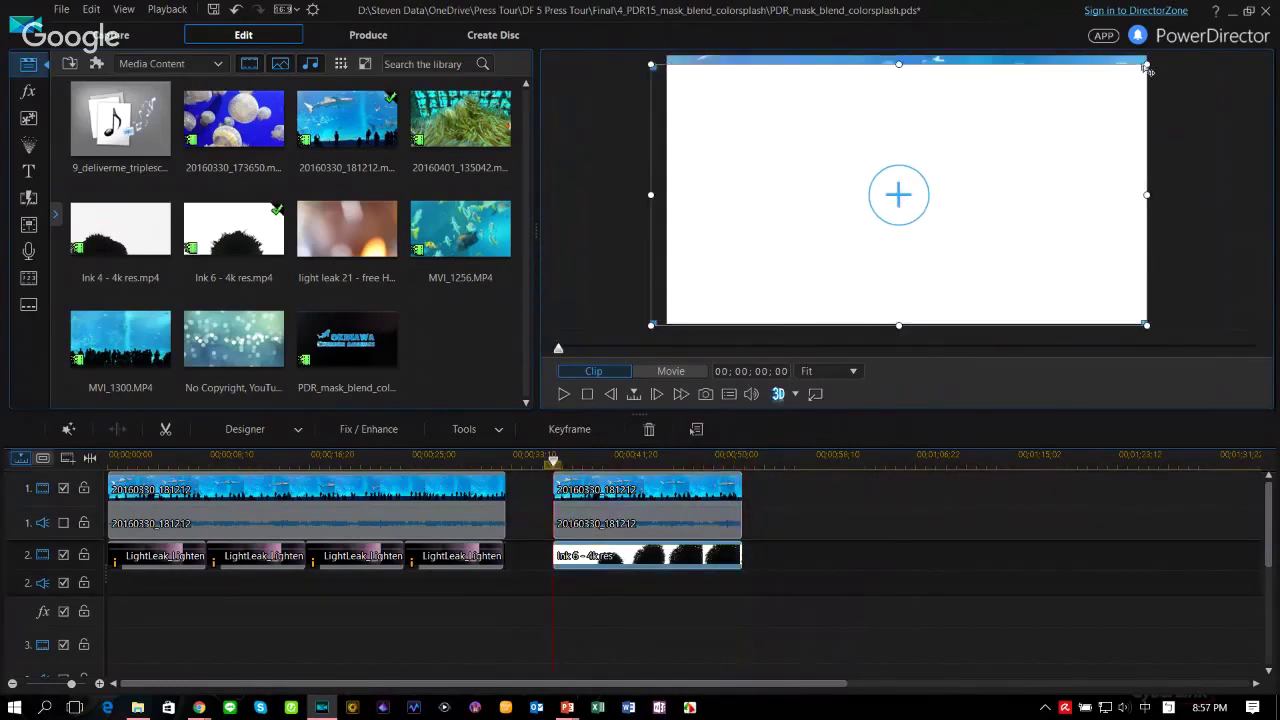
{"action": "left_click_drag", "start_coordinate": [1148, 62], "coordinate": [1162, 56]}
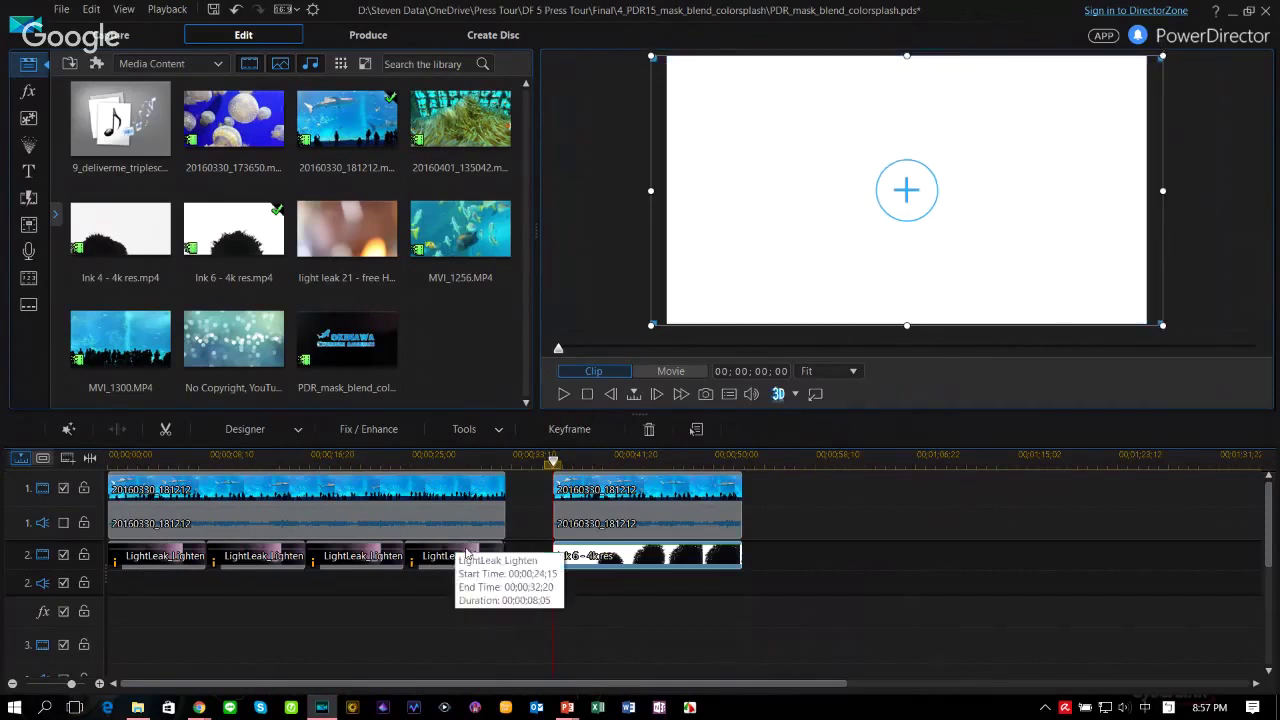
{"action": "left_click", "coordinate": [617, 457]}
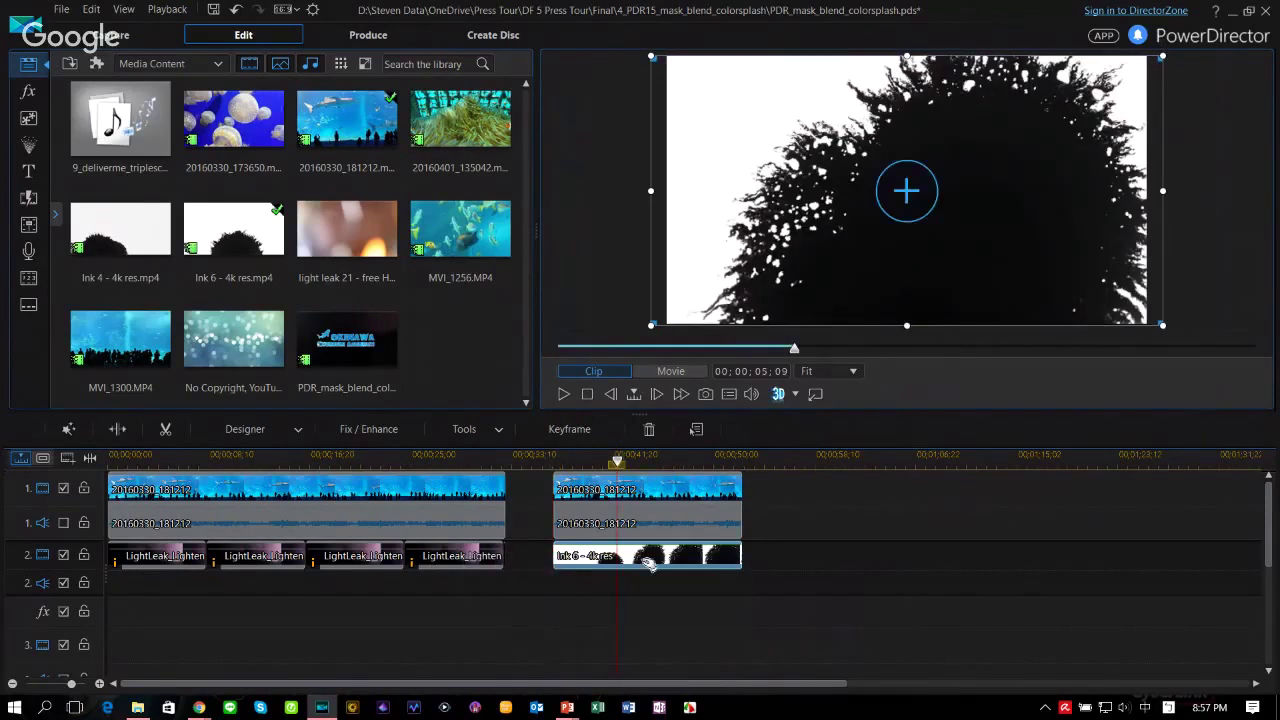
Step: Set the blending mode of the Ink 6 clip on video track 2 to Lighten
{"action": "right_click", "coordinate": [645, 557]}
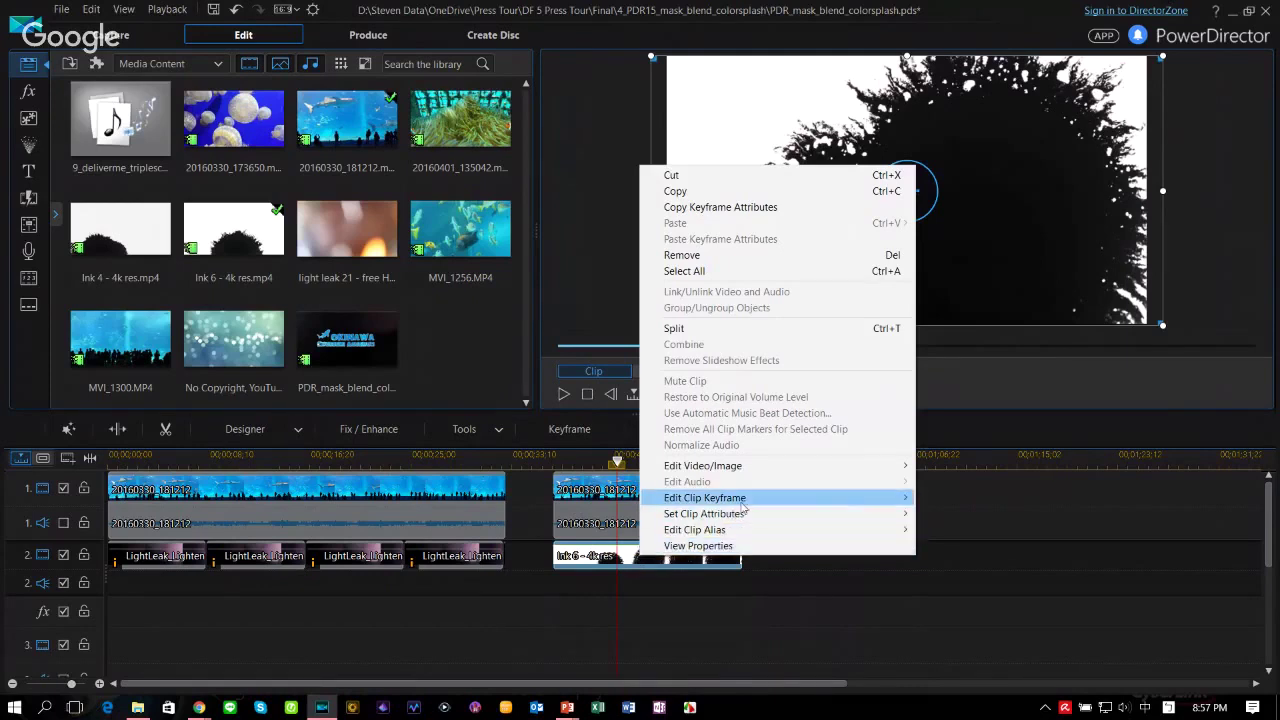
{"action": "mouse_move", "coordinate": [744, 505]}
{"action": "mouse_move", "coordinate": [800, 514]}
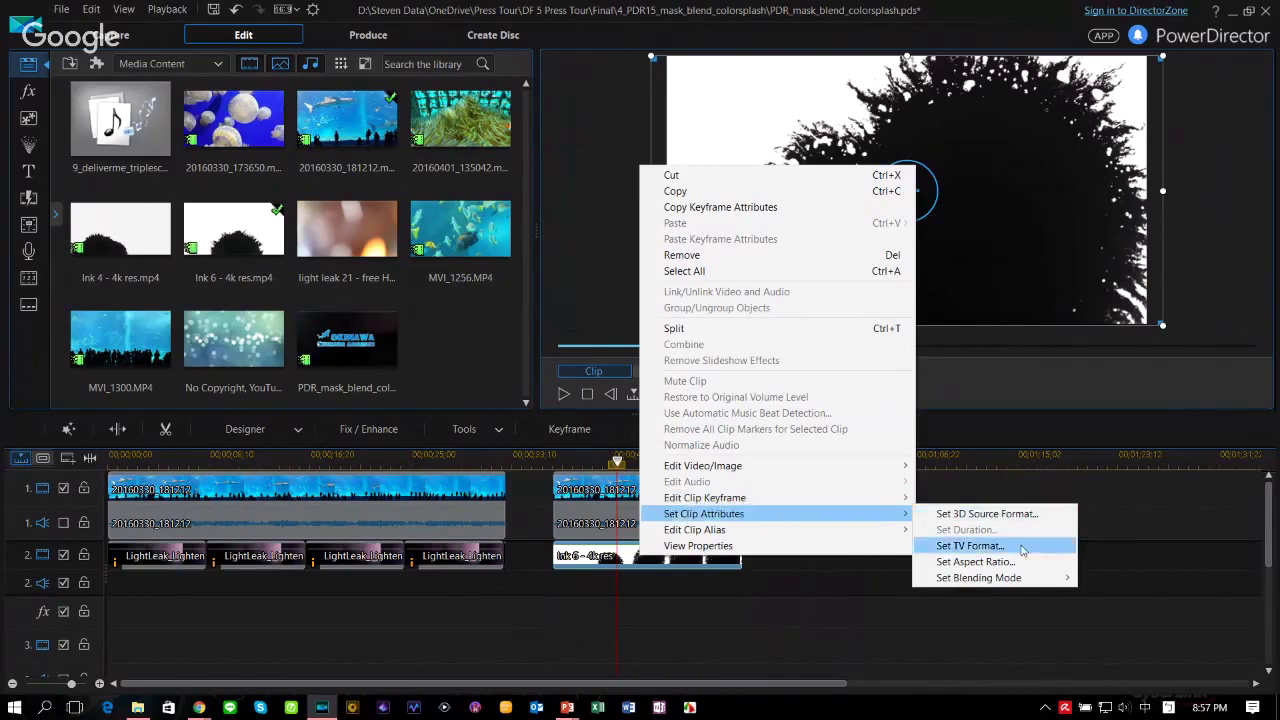
{"action": "mouse_move", "coordinate": [1025, 581]}
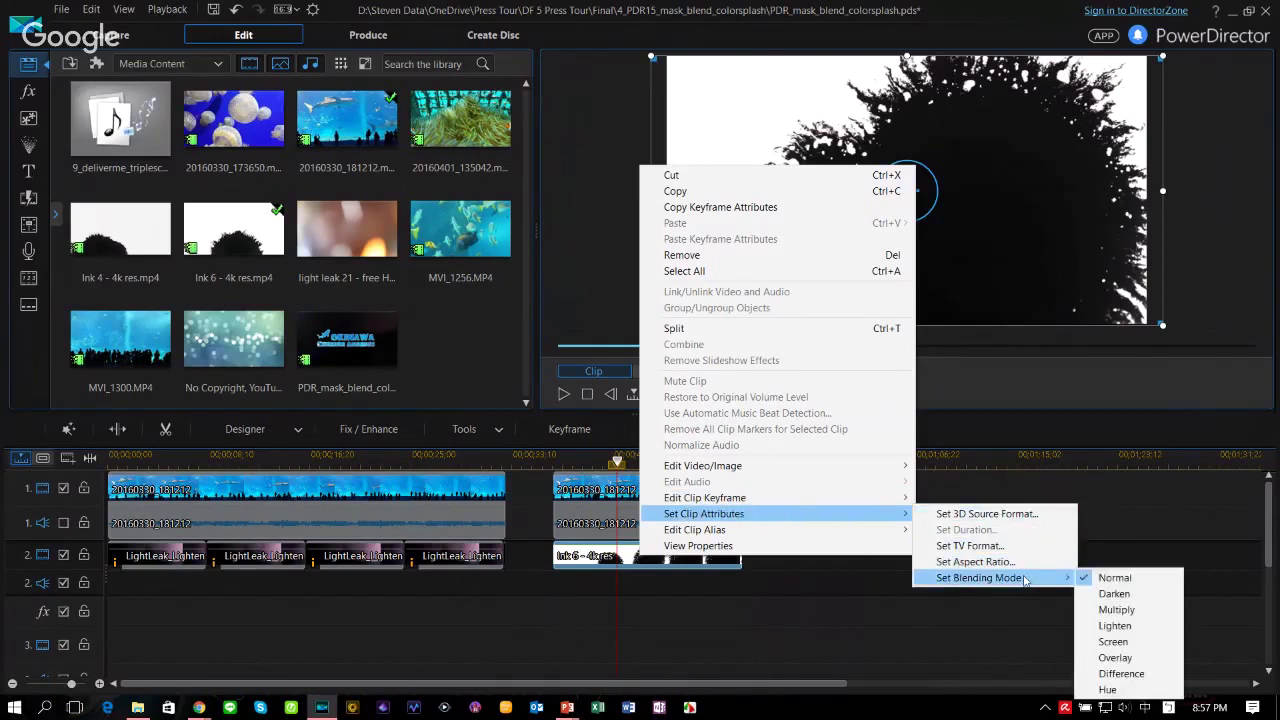
{"action": "left_click", "coordinate": [1116, 626]}
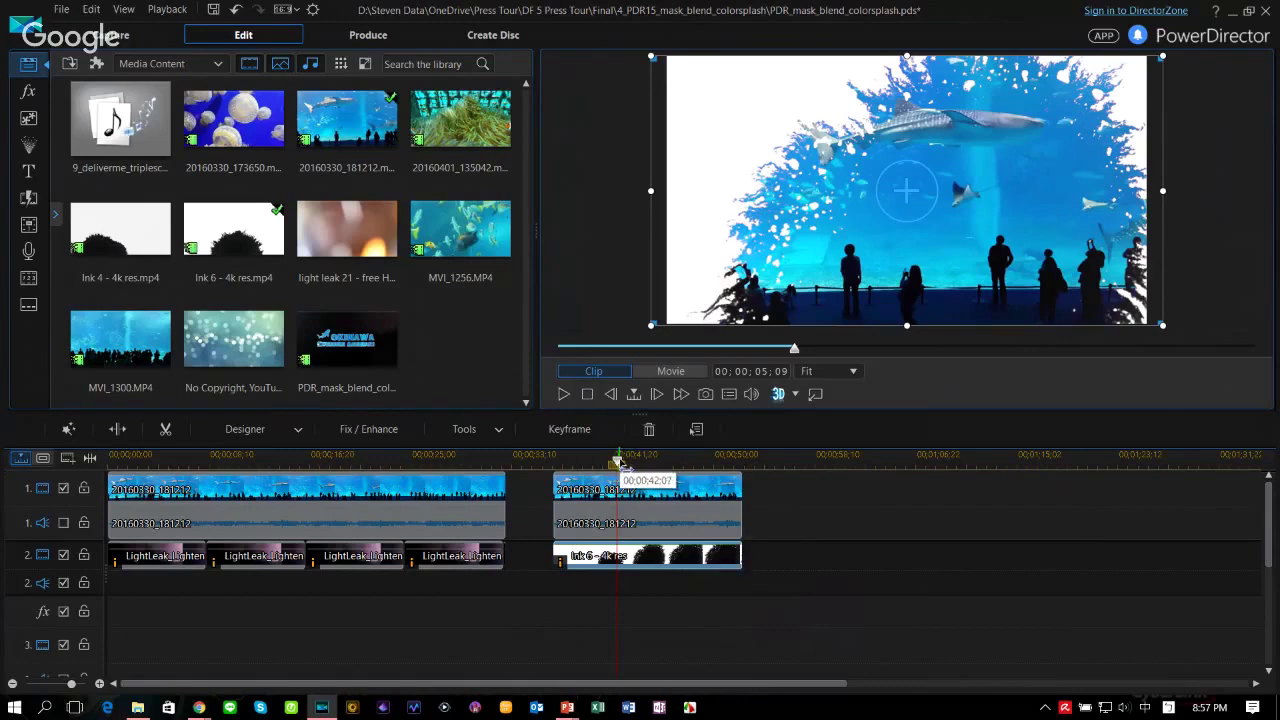
Step: Play the ink blend from about 00;00;37;02, and return to the frame at 00;00;40;09
{"action": "mouse_move", "coordinate": [614, 460]}
{"action": "left_mouse_down"}
{"action": "mouse_move", "coordinate": [554, 466]}
{"action": "mouse_move", "coordinate": [640, 466]}
{"action": "mouse_move", "coordinate": [559, 466]}
{"action": "left_mouse_up"}
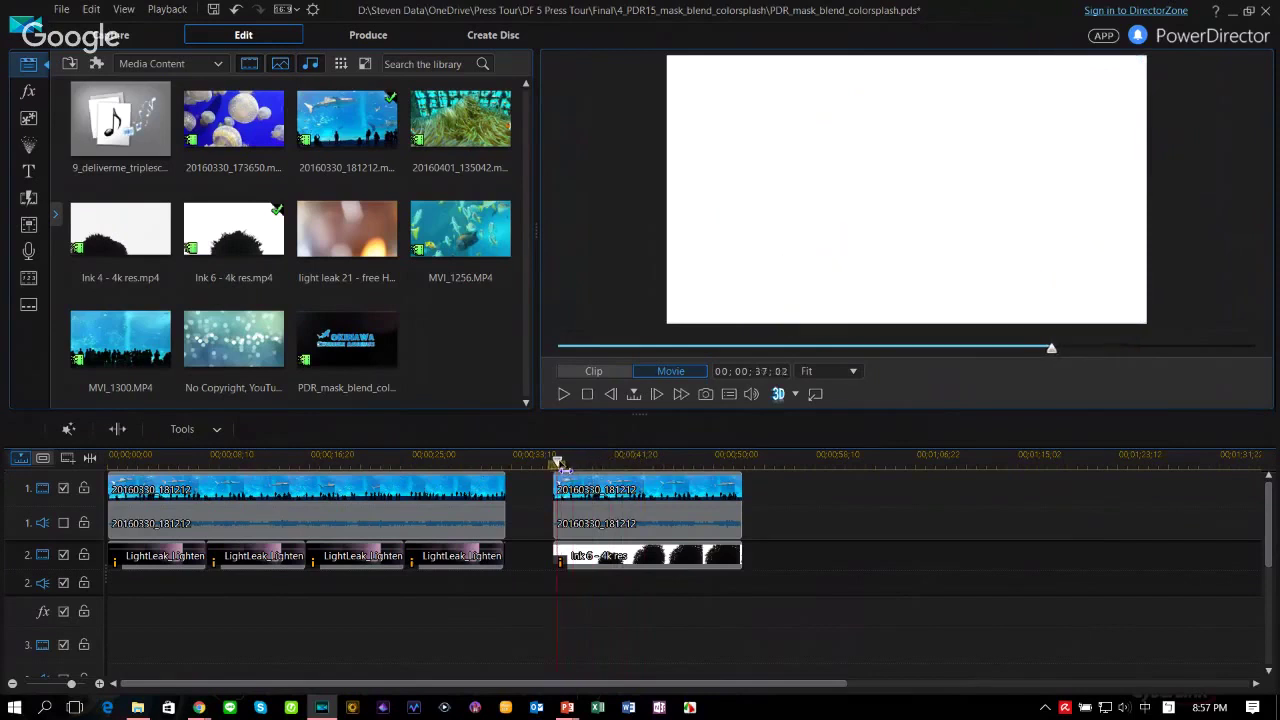
{"action": "left_click", "coordinate": [563, 394]}
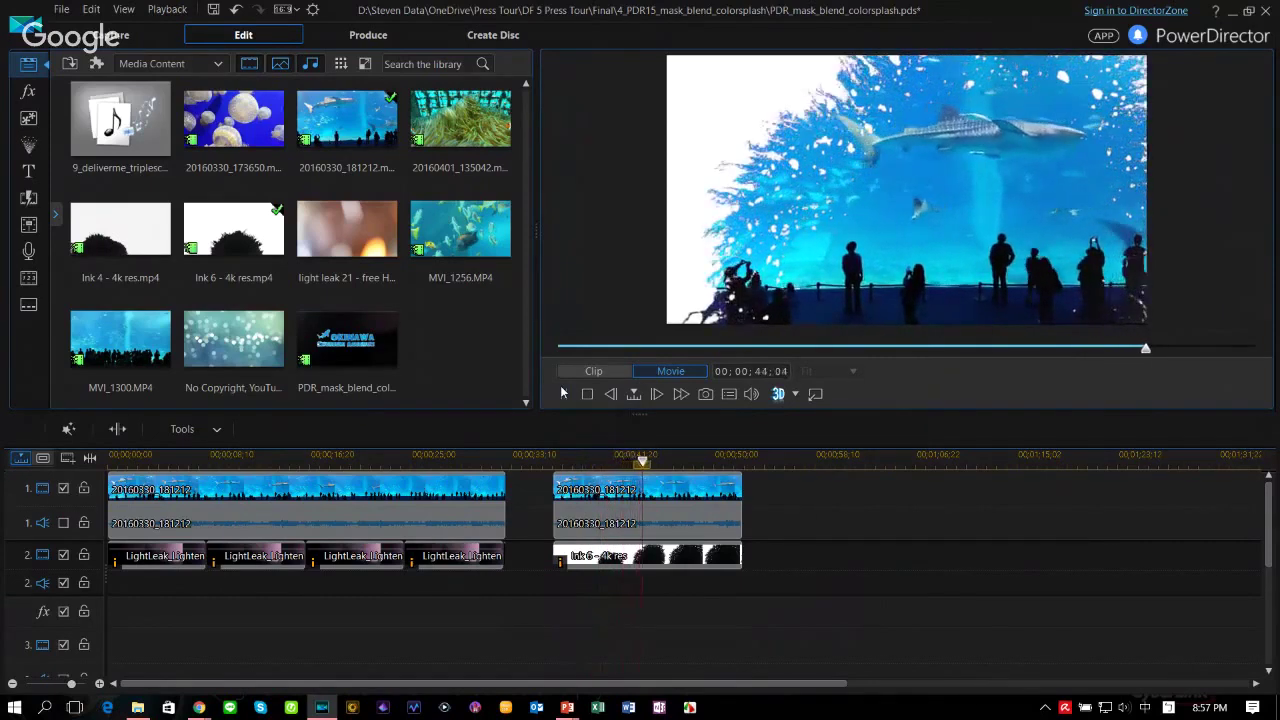
{"action": "left_click", "coordinate": [563, 394]}
{"action": "left_click_drag", "start_coordinate": [653, 456], "coordinate": [596, 463]}
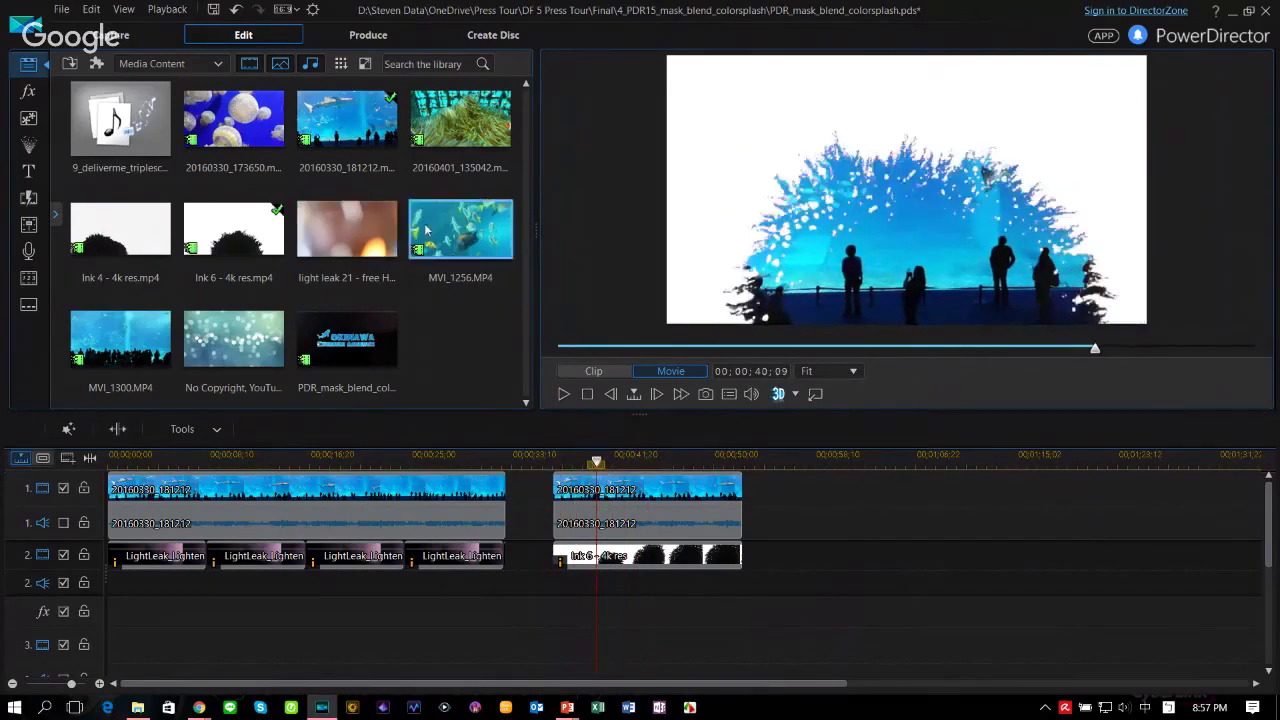
Step: Place a third 20160330_181212 copy on track 1 at about 00;00;55;20 and the No Copyright bokeh background clip below it on track 2
{"action": "left_click_drag", "start_coordinate": [340, 130], "coordinate": [782, 480]}
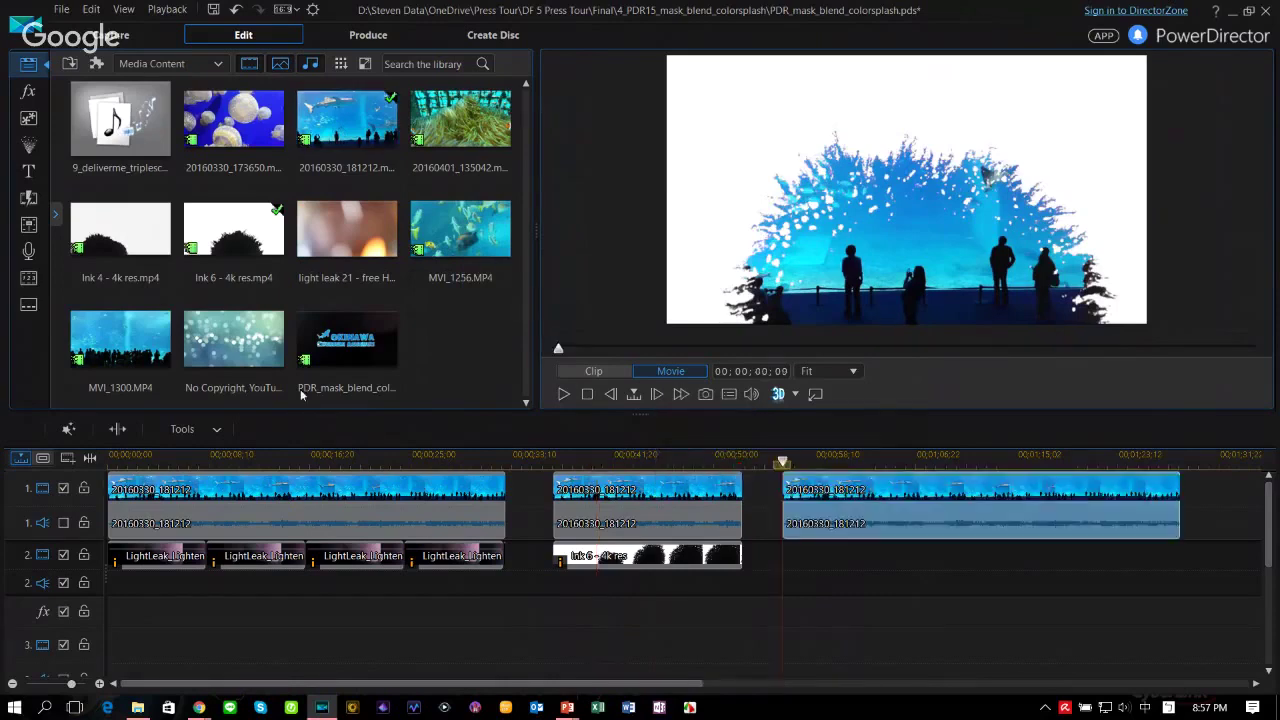
{"action": "left_click_drag", "start_coordinate": [673, 524], "coordinate": [893, 567]}
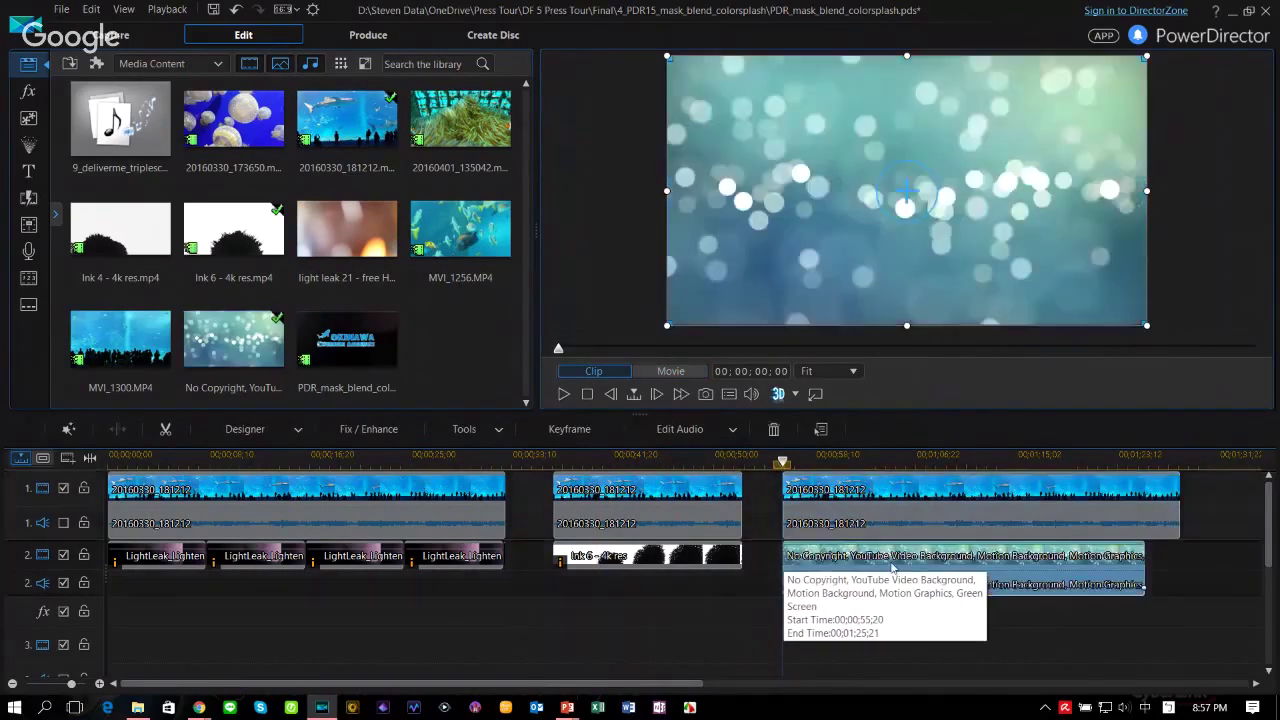
Step: Change the bokeh background clip's blending mode so its lights blend over the aquarium footage, and play the result
{"action": "right_click", "coordinate": [1066, 579]}
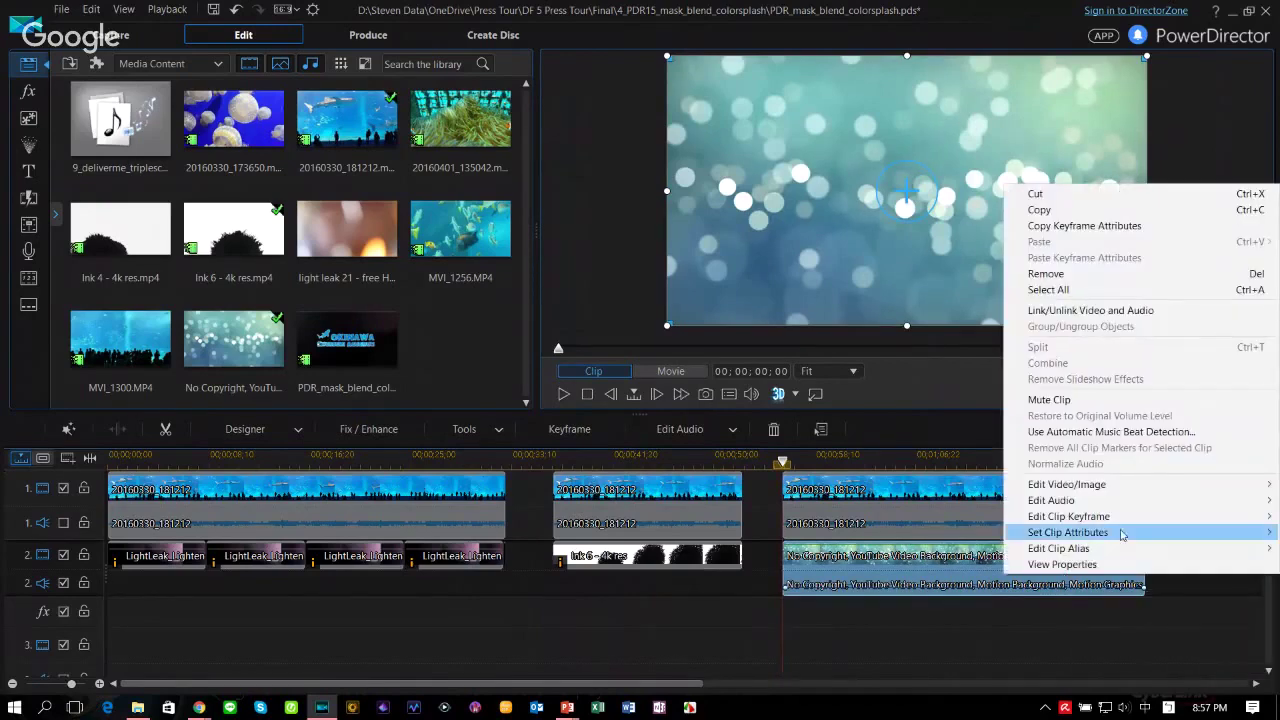
{"action": "mouse_move", "coordinate": [1121, 535]}
{"action": "mouse_move", "coordinate": [929, 598]}
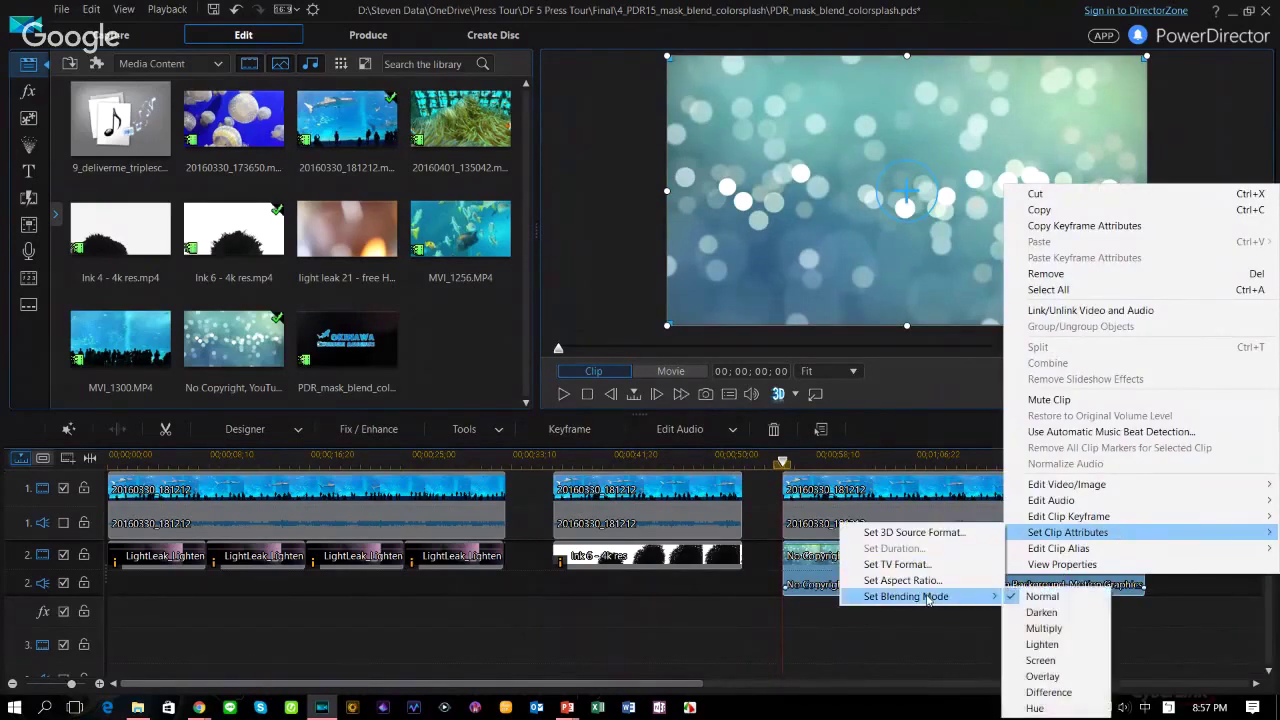
{"action": "left_click", "coordinate": [1052, 630]}
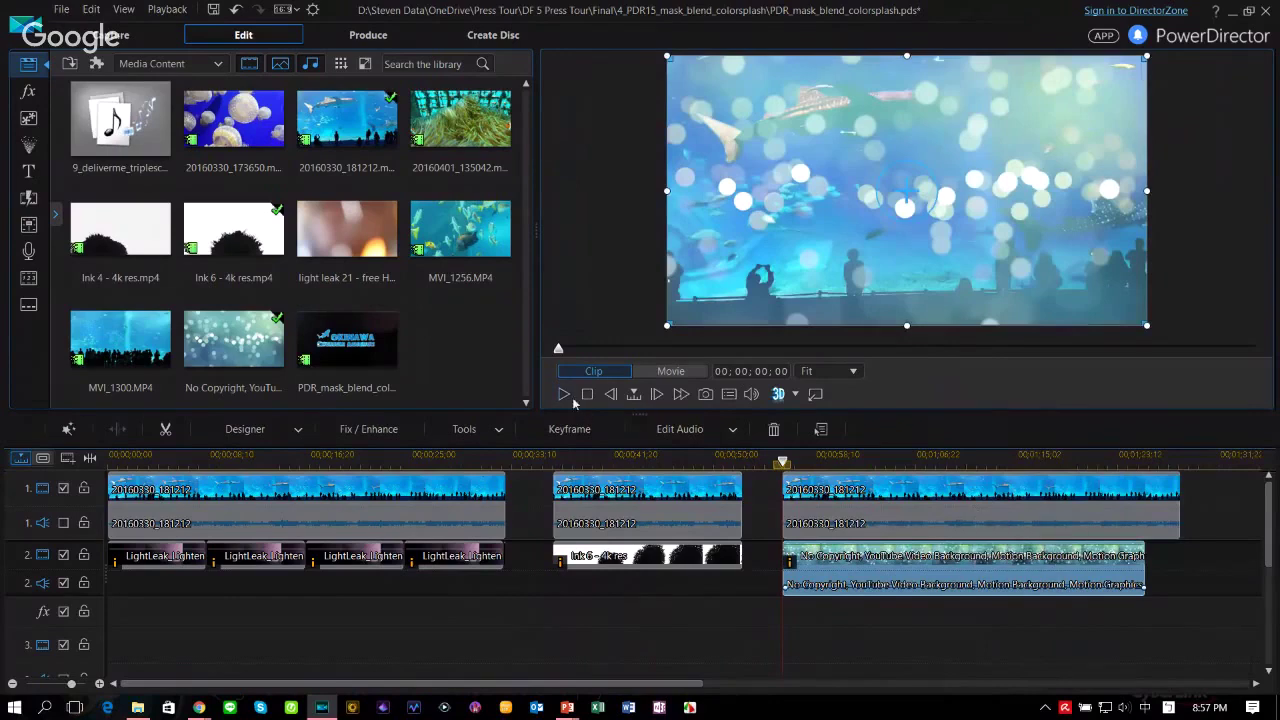
{"action": "left_click", "coordinate": [565, 394]}
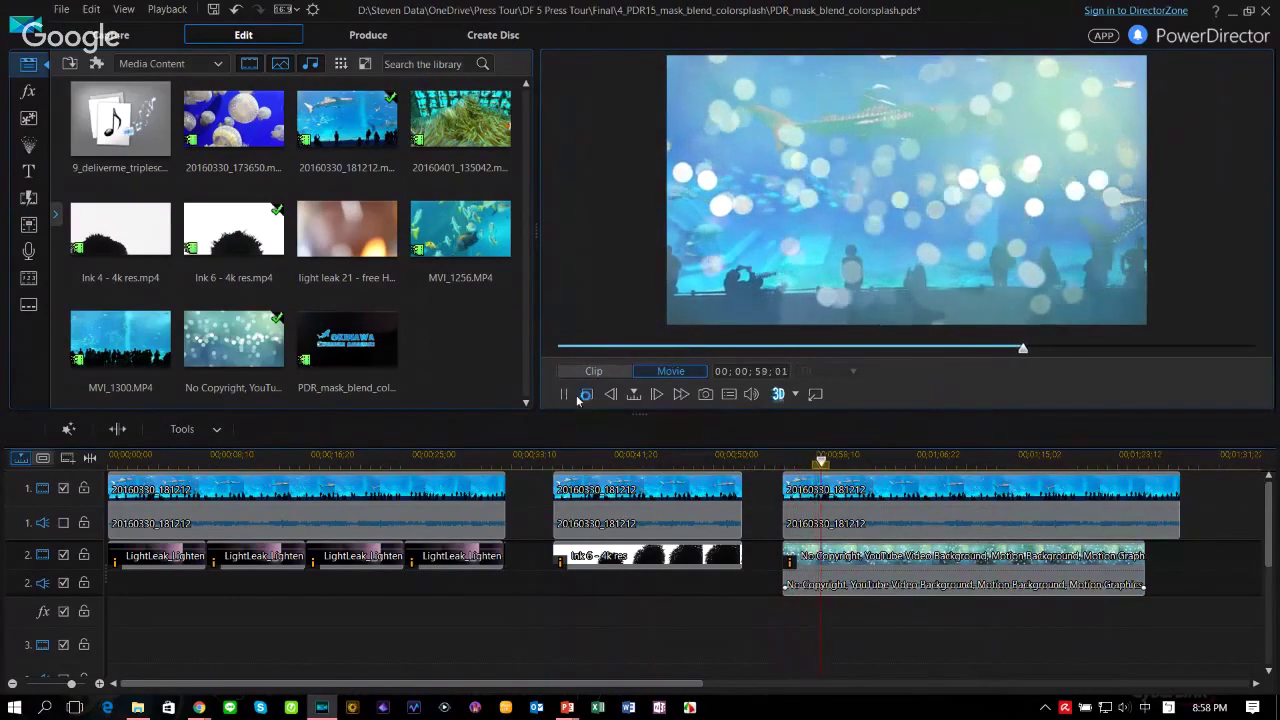
Step: Place another 20160330_181212 copy on video track 3 at 00;00;36;22 and shorten it to the Ink 6 clip's end, 00;00;15;18 long
{"action": "left_click", "coordinate": [588, 461]}
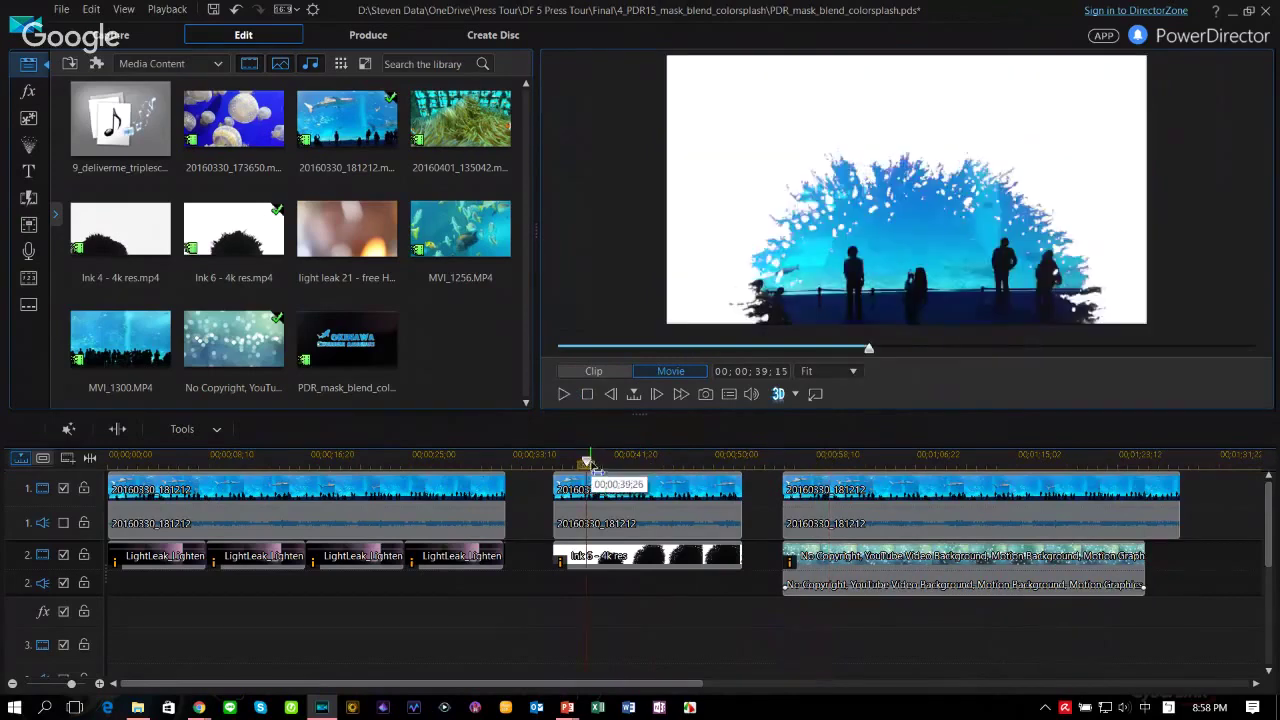
{"action": "left_click_drag", "start_coordinate": [588, 461], "coordinate": [560, 463]}
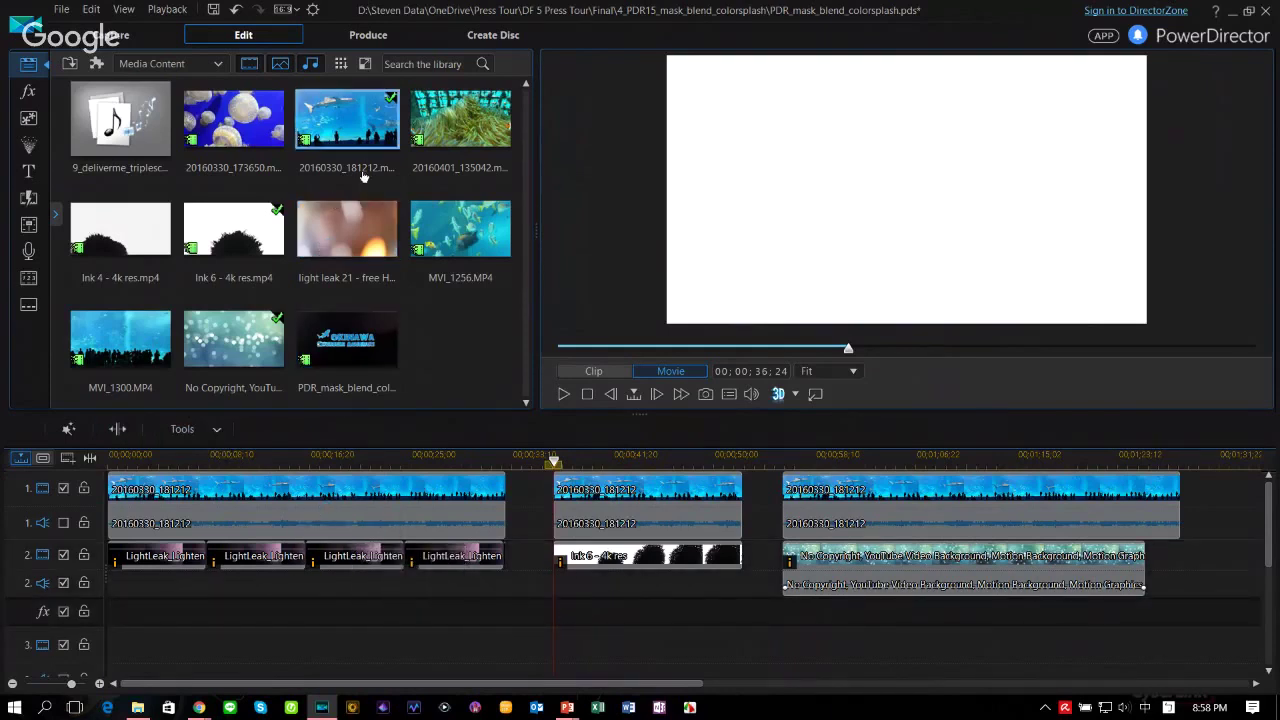
{"action": "left_click_drag", "start_coordinate": [341, 127], "coordinate": [556, 641]}
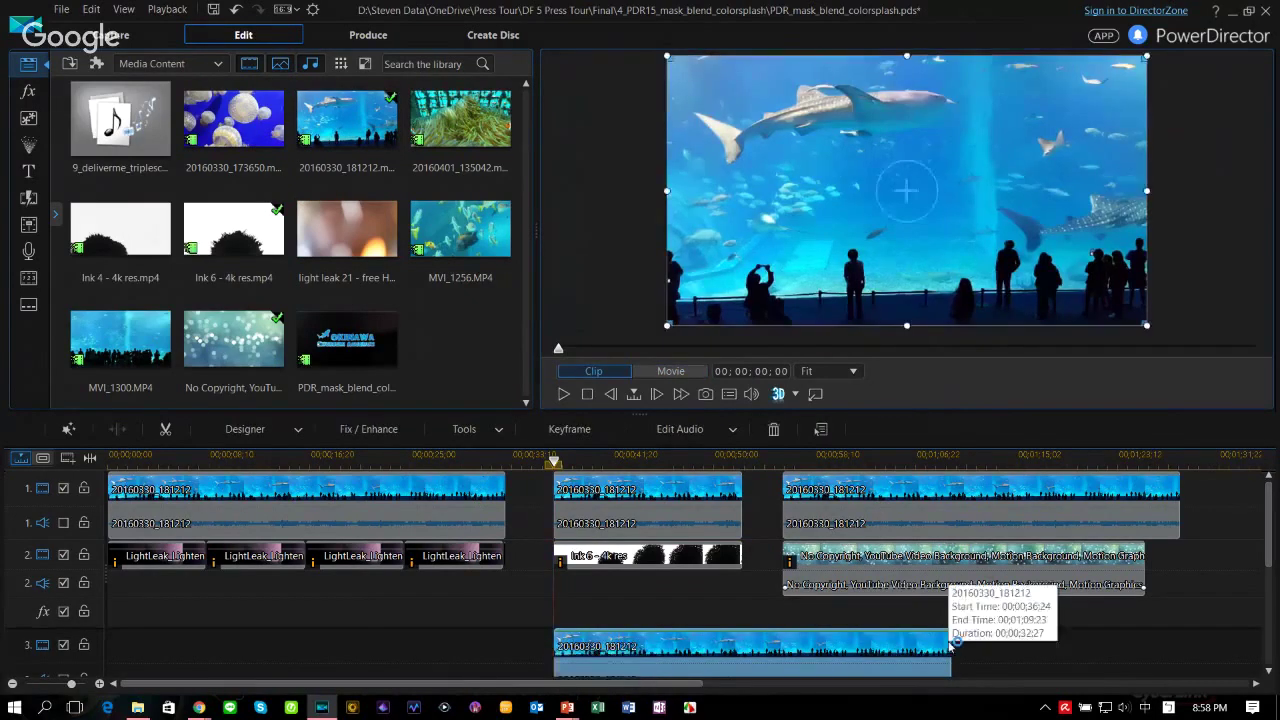
{"action": "left_click_drag", "start_coordinate": [948, 643], "coordinate": [741, 630]}
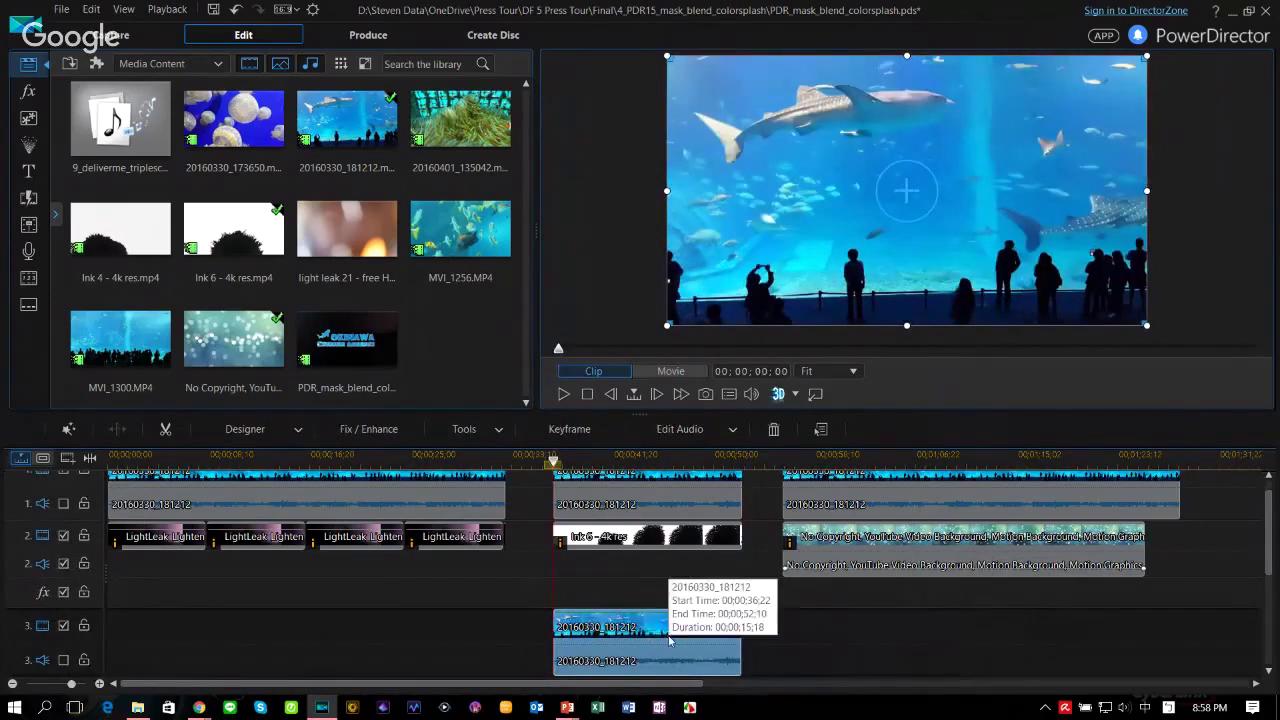
Step: Open the track 3 aquarium clip in the Mask Designer and try the square, star, rounded square, heart and clover masks
{"action": "left_click", "coordinate": [299, 429]}
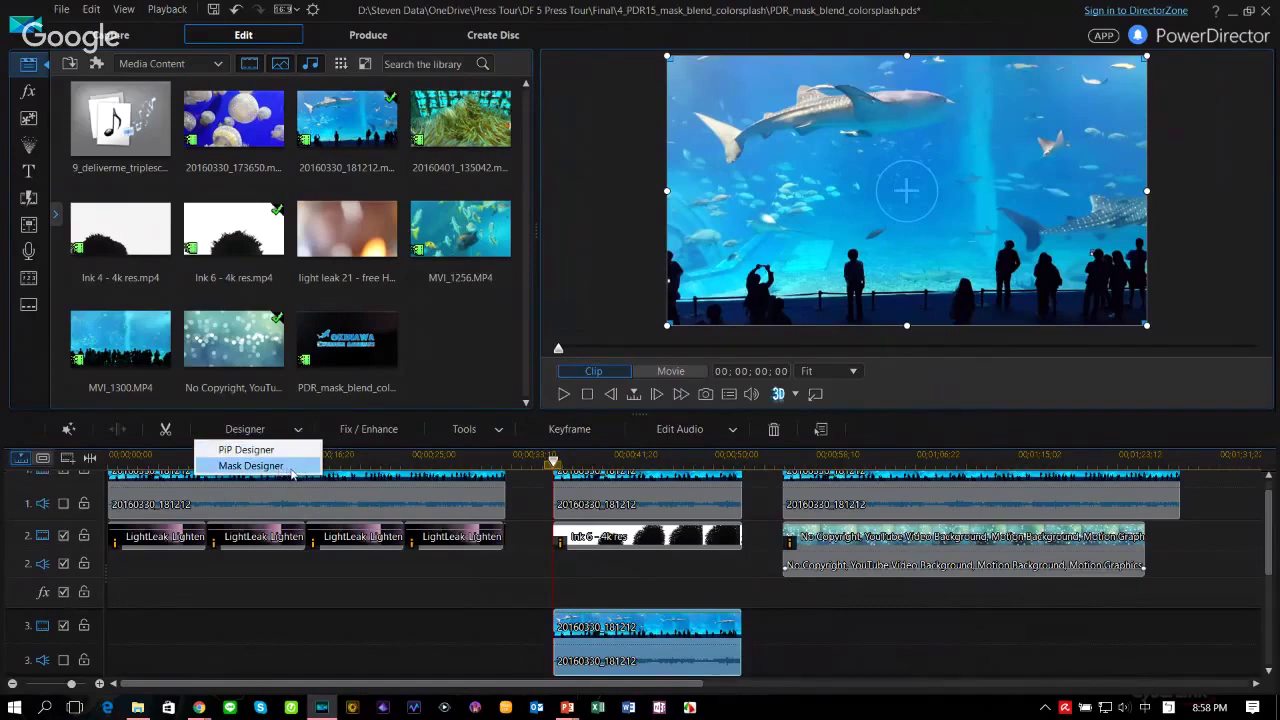
{"action": "left_click", "coordinate": [251, 466]}
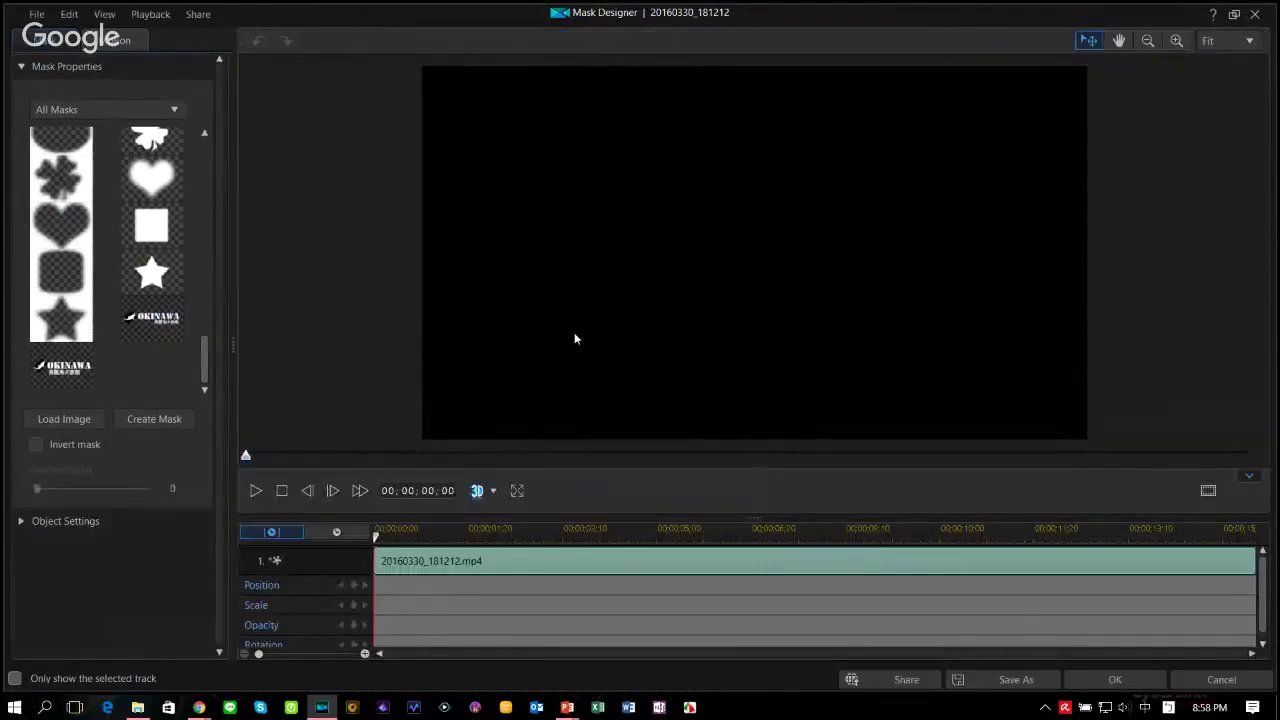
{"action": "left_click", "coordinate": [151, 225]}
{"action": "left_click", "coordinate": [151, 272]}
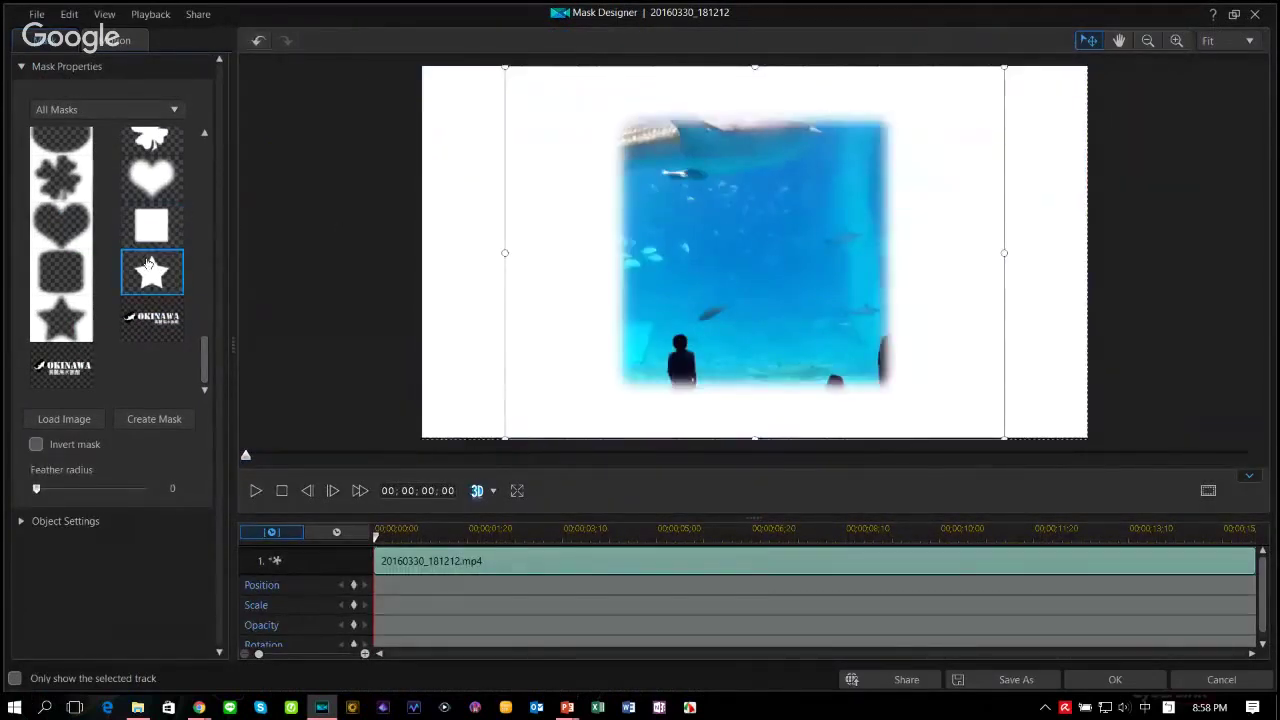
{"action": "left_click", "coordinate": [61, 272]}
{"action": "left_click", "coordinate": [80, 224]}
{"action": "left_click", "coordinate": [72, 184]}
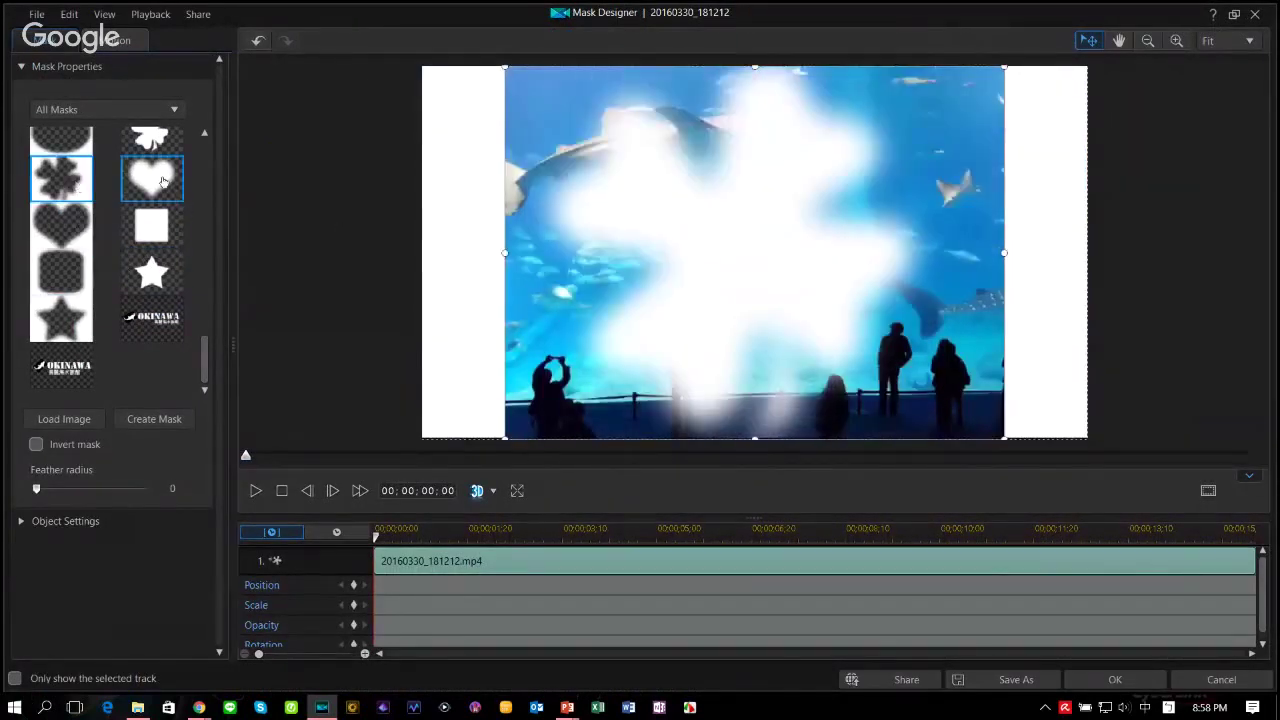
{"action": "left_click", "coordinate": [155, 188]}
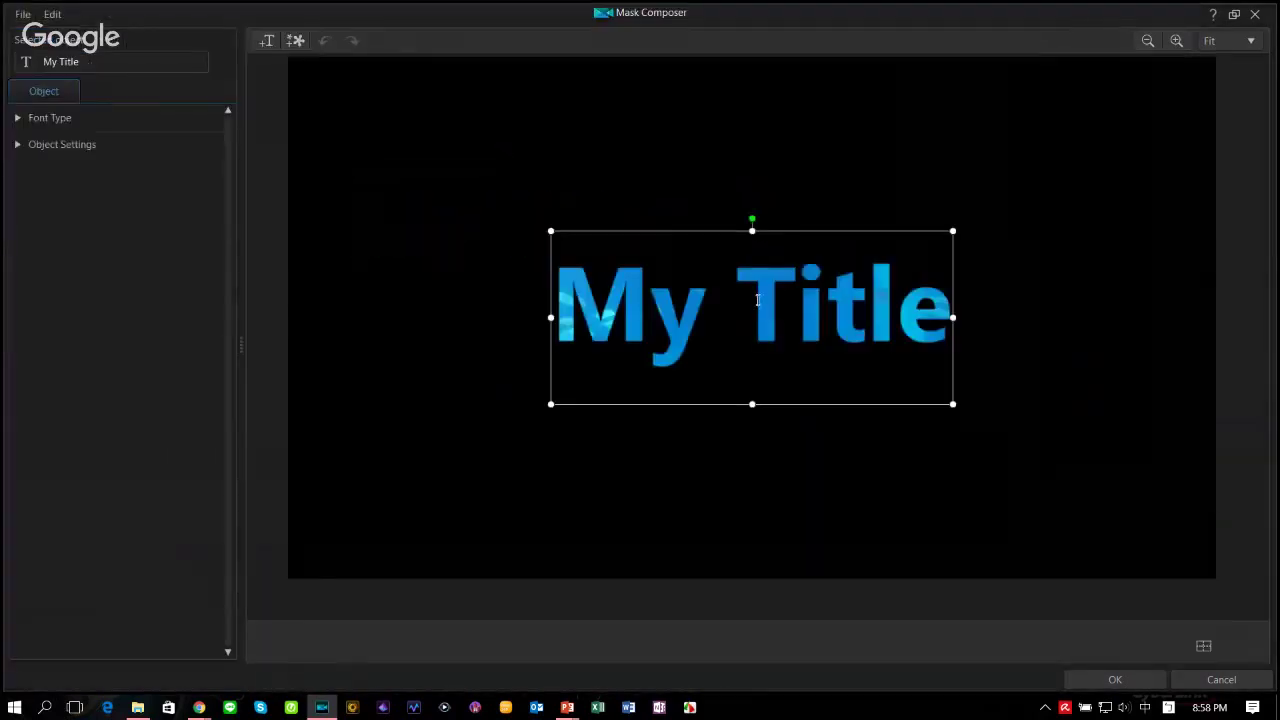
Step: Replace the default title of the new text mask with OKINAWA
{"action": "left_click", "coordinate": [757, 300]}
{"action": "key", "text": "ctrl+a"}
{"action": "type", "text": "OKI"}
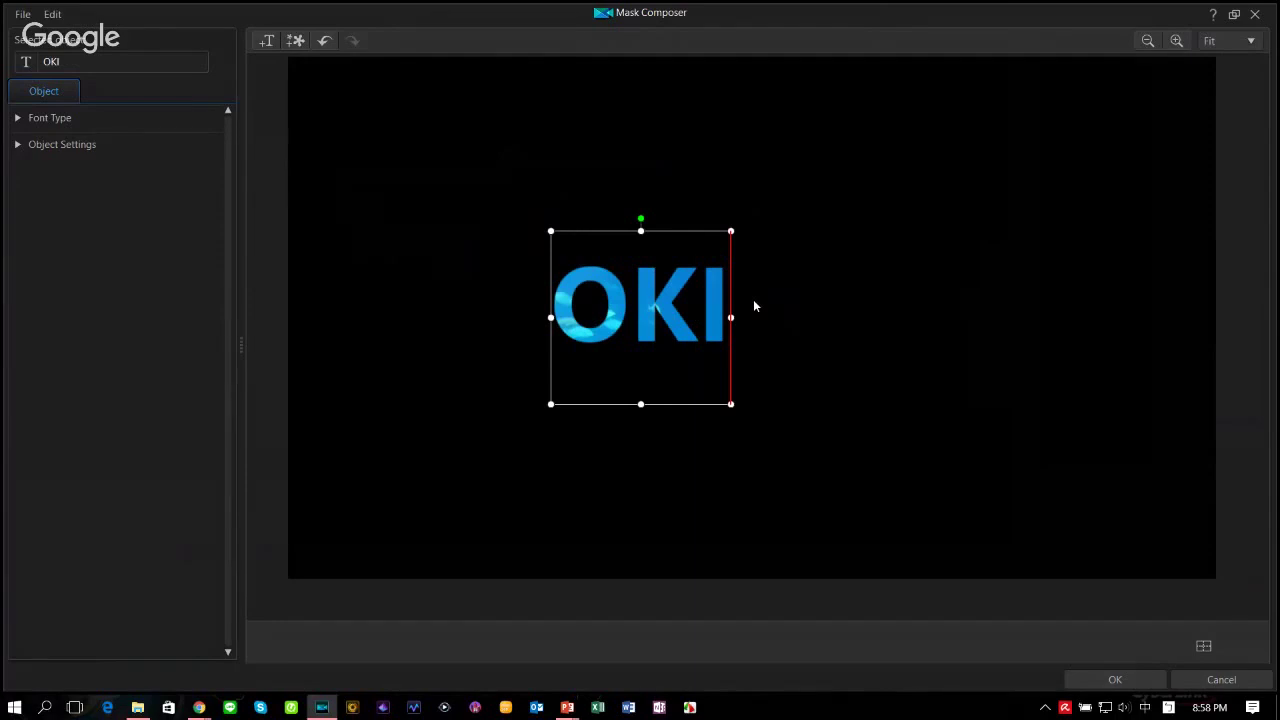
{"action": "type", "text": "NAWA"}
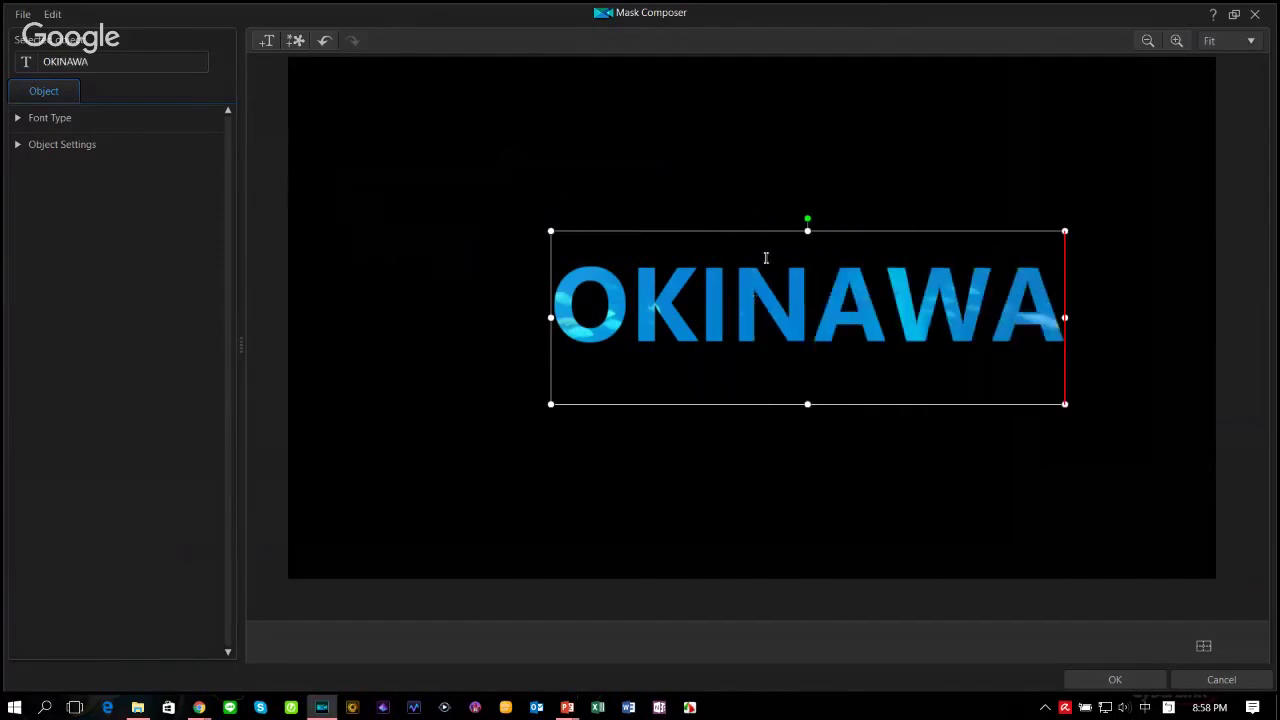
Step: Change the font of the OKINAWA mask text to Stencil Std
{"action": "double_click", "coordinate": [945, 297]}
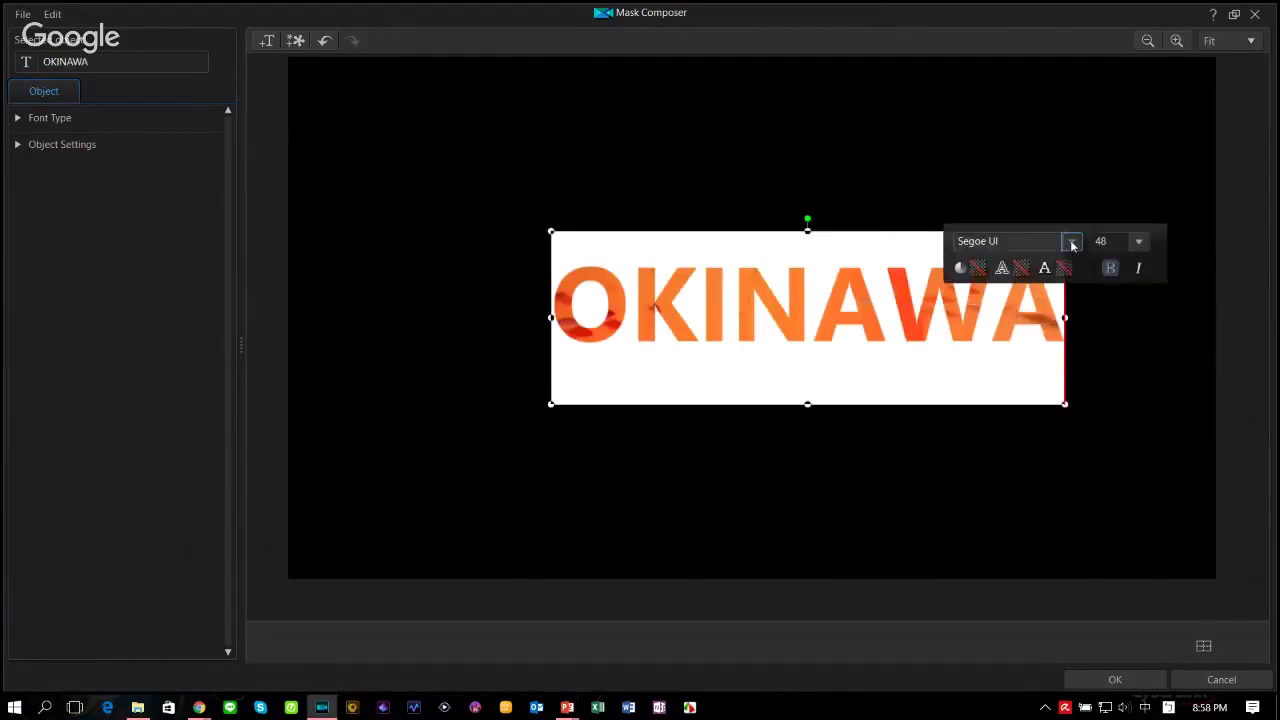
{"action": "left_click", "coordinate": [1071, 241]}
{"action": "scroll", "coordinate": [1065, 327], "scroll_direction": "down", "scroll_amount": 3}
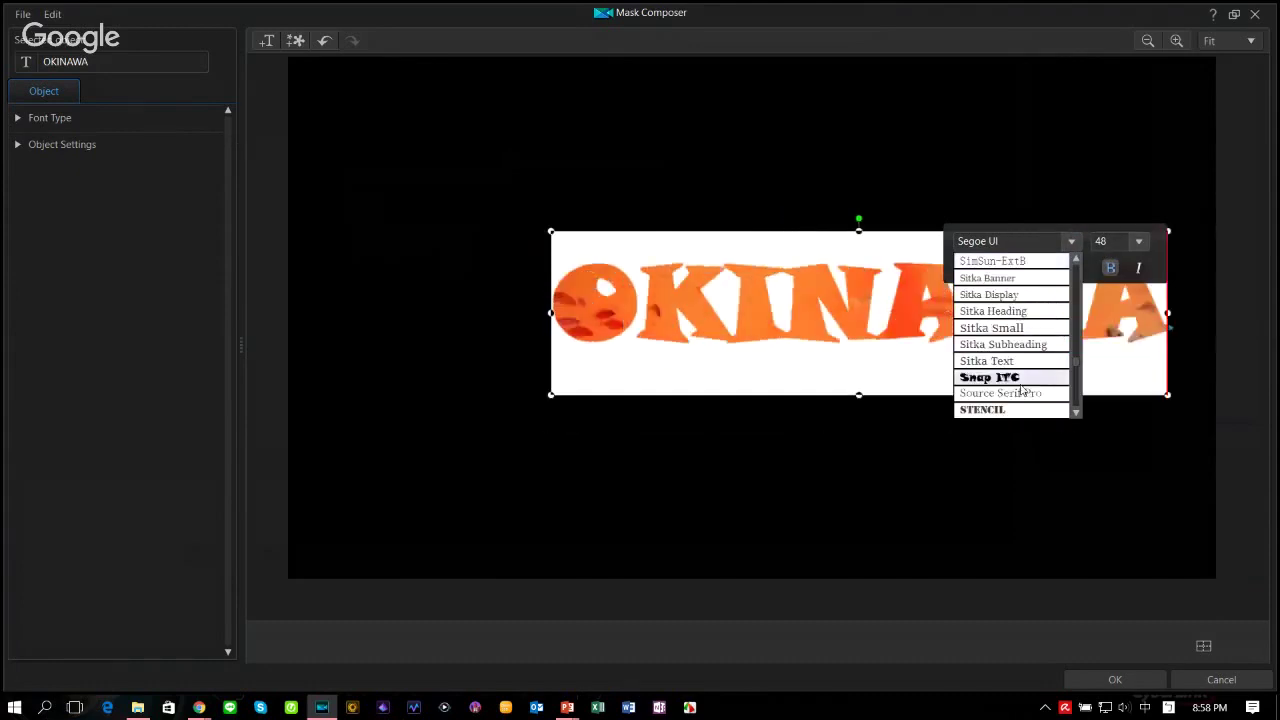
{"action": "scroll", "coordinate": [1047, 393], "scroll_direction": "down", "scroll_amount": 2}
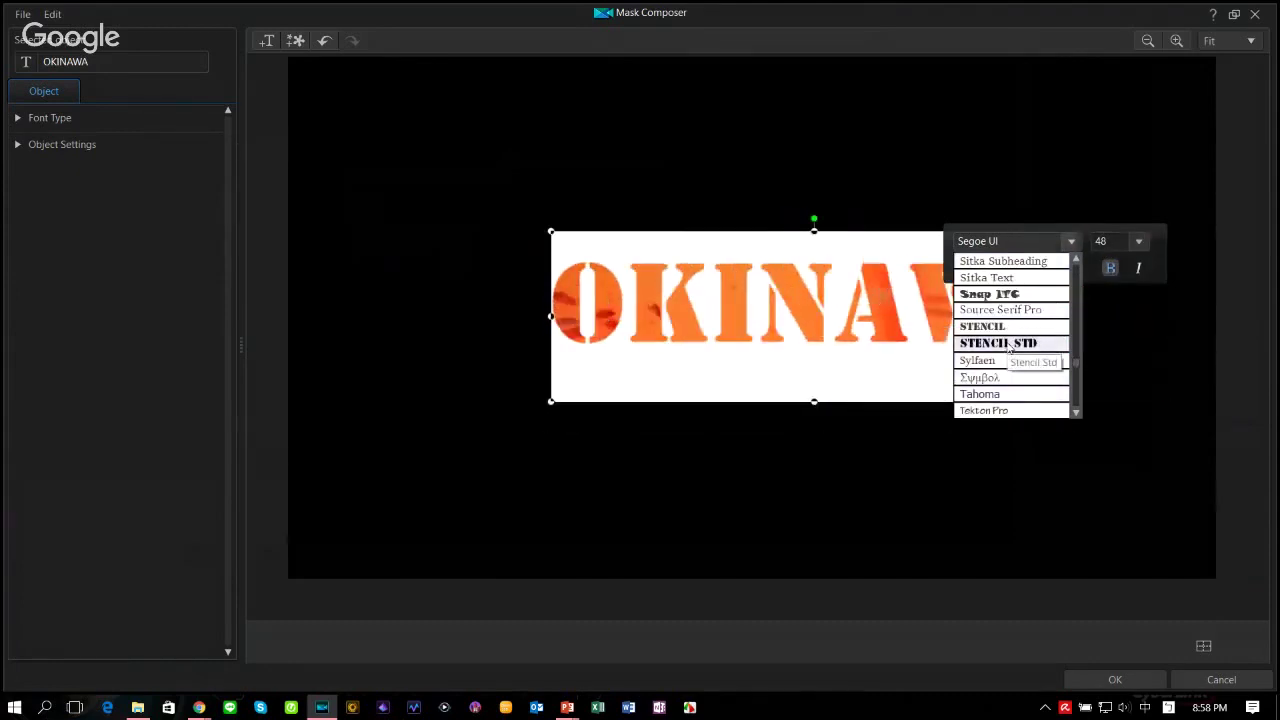
{"action": "left_click", "coordinate": [1008, 343]}
{"action": "left_click", "coordinate": [942, 434]}
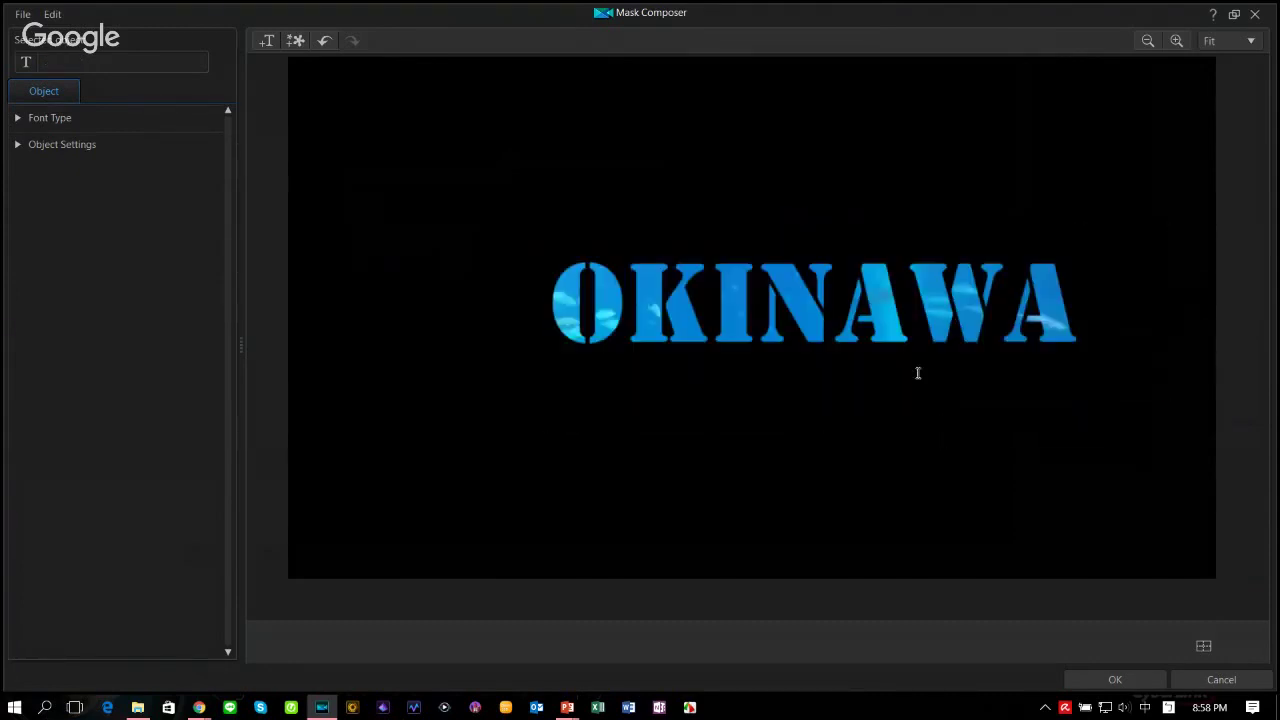
Step: Add a second mask text object reading CHURAUMI below the OKINAWA text
{"action": "left_click", "coordinate": [266, 41]}
{"action": "left_click", "coordinate": [687, 410]}
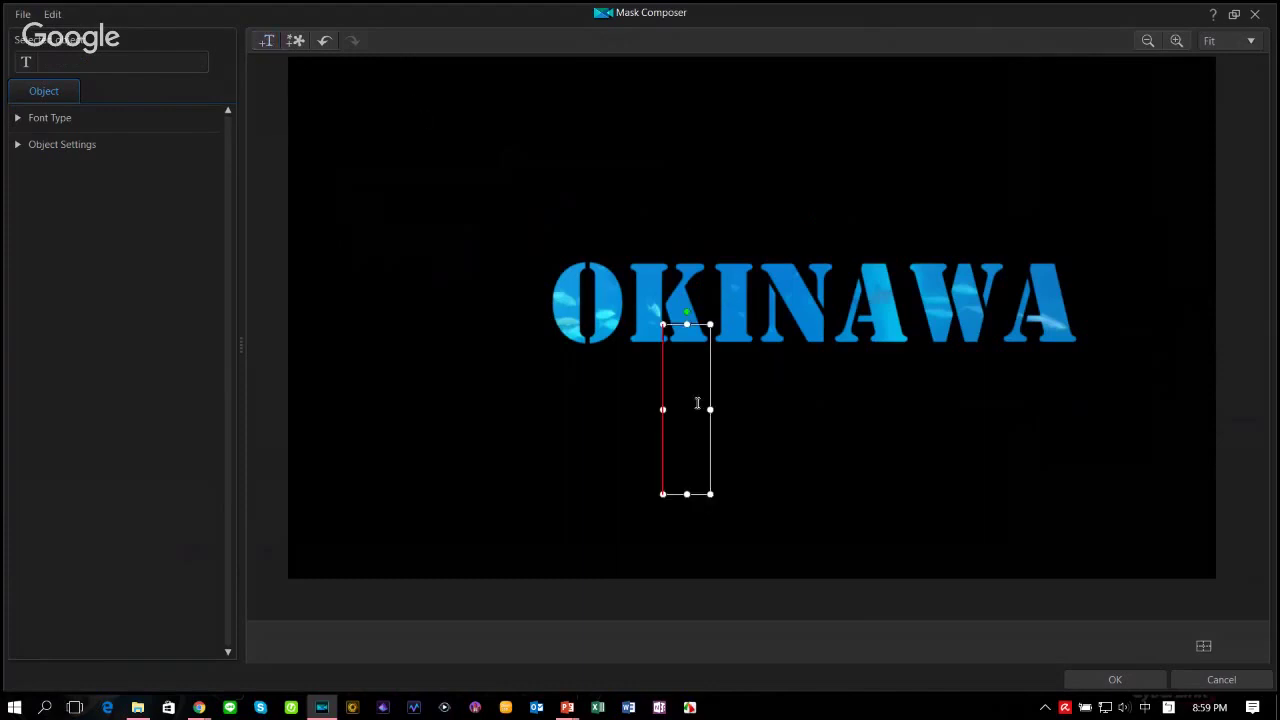
{"action": "type", "text": "CH"}
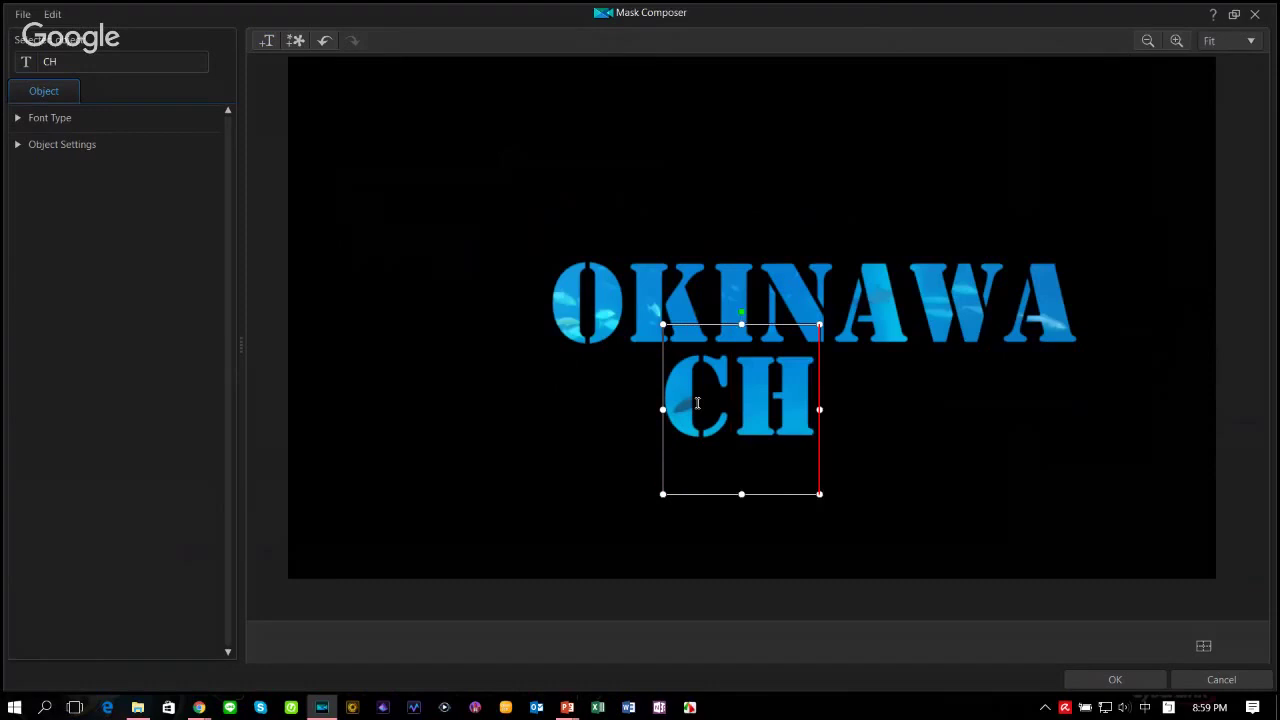
{"action": "type", "text": "URAUMI"}
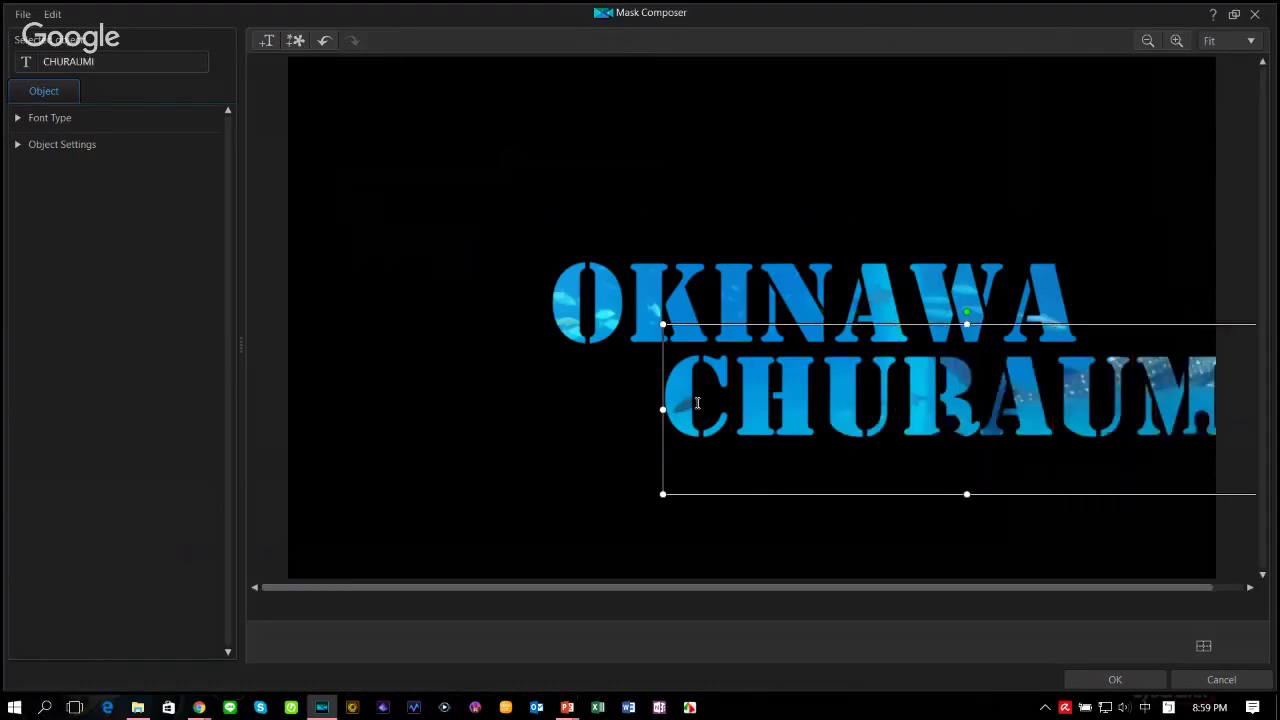
Step: Shrink the CHURAUMI mask text and position it directly beneath OKINAWA, aligned with its left edge
{"action": "left_click_drag", "start_coordinate": [663, 325], "coordinate": [988, 460]}
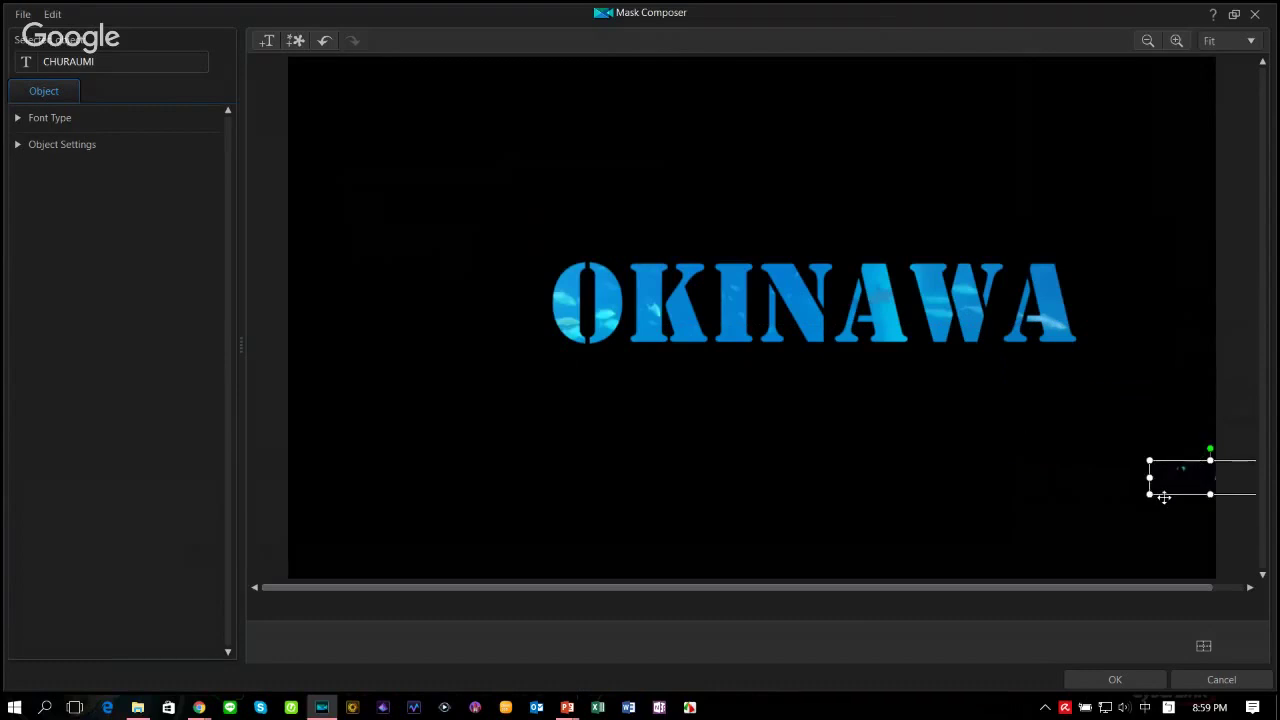
{"action": "key", "text": "ctrl+z"}
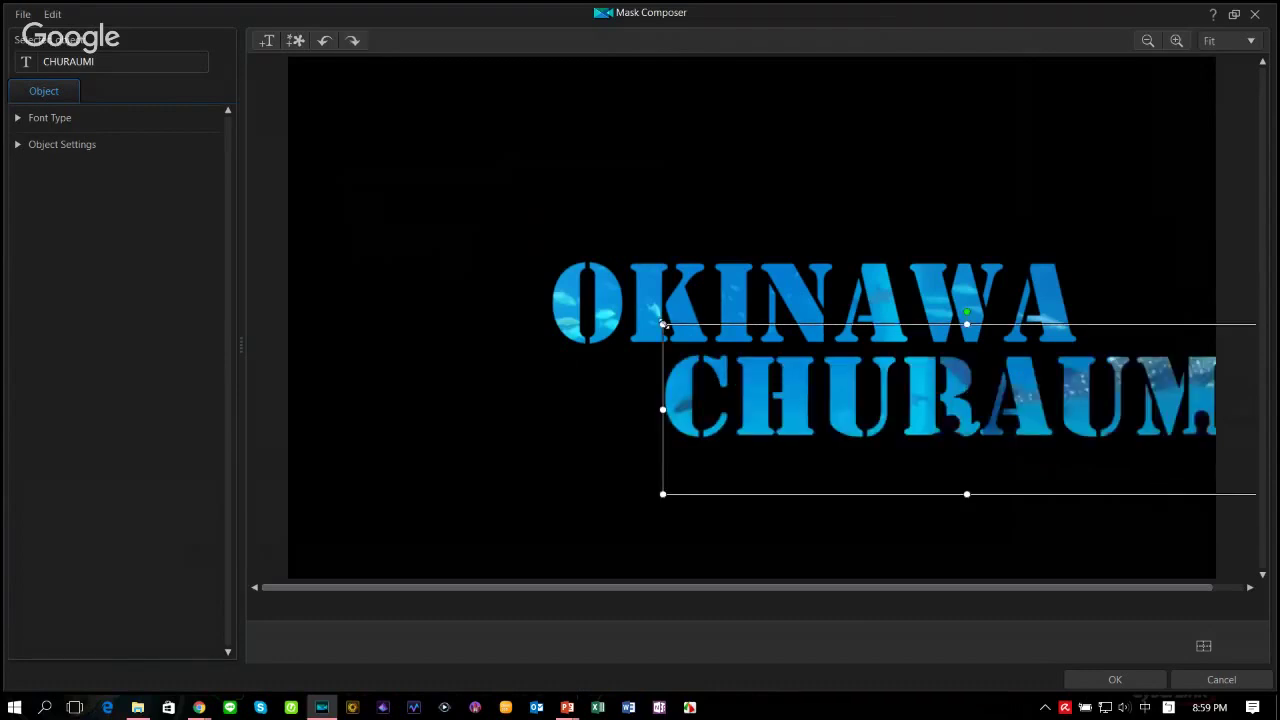
{"action": "left_click_drag", "start_coordinate": [663, 325], "coordinate": [1007, 413]}
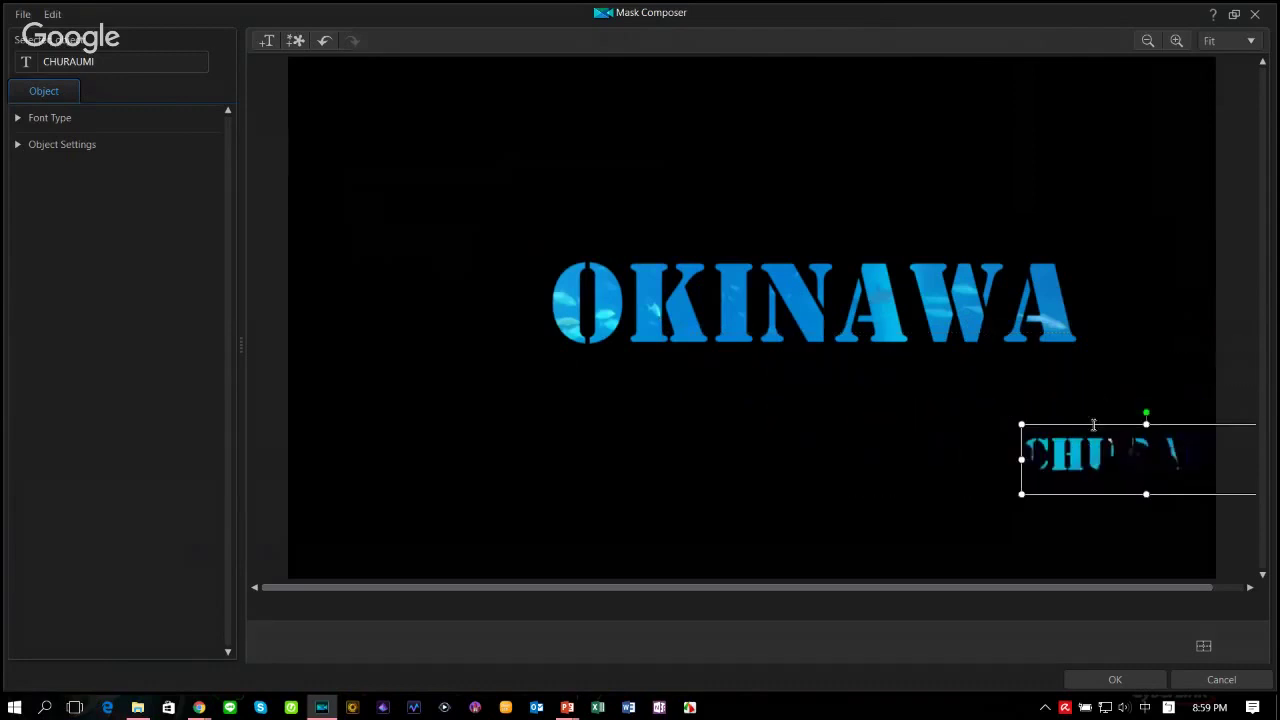
{"action": "left_click_drag", "start_coordinate": [1093, 425], "coordinate": [627, 347]}
Step: Extend the lower mask text to CHURAUMI AQUARIUM and shift it to align with OKINAWA's right edge
{"action": "left_click", "coordinate": [803, 383]}
{"action": "type", "text": "A"}
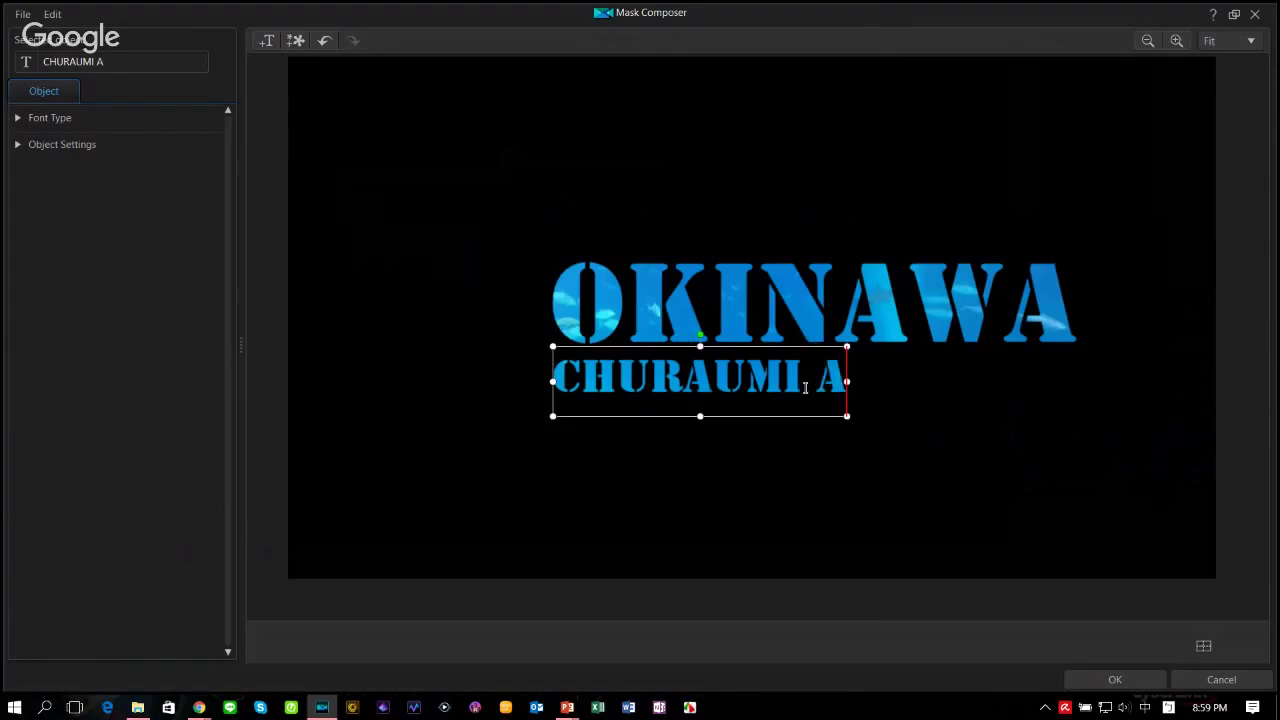
{"action": "type", "text": "QUARIUM"}
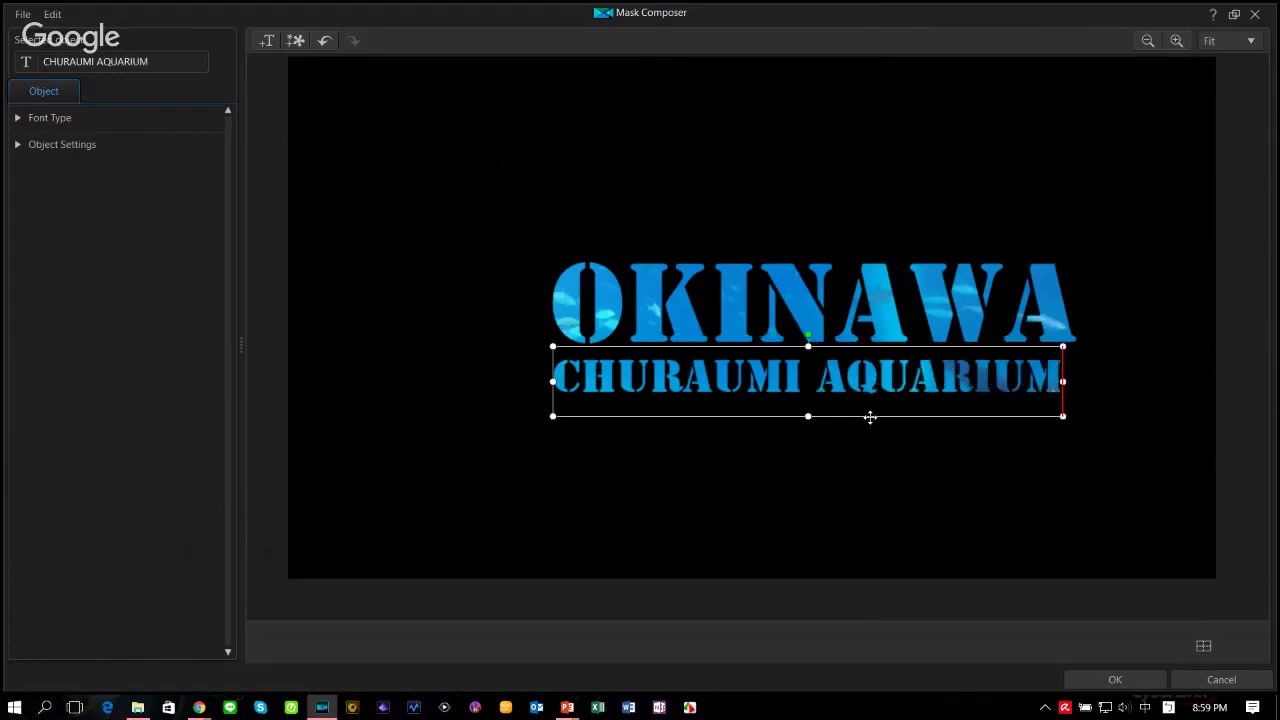
{"action": "left_click_drag", "start_coordinate": [883, 417], "coordinate": [897, 417]}
{"action": "left_click", "coordinate": [726, 506]}
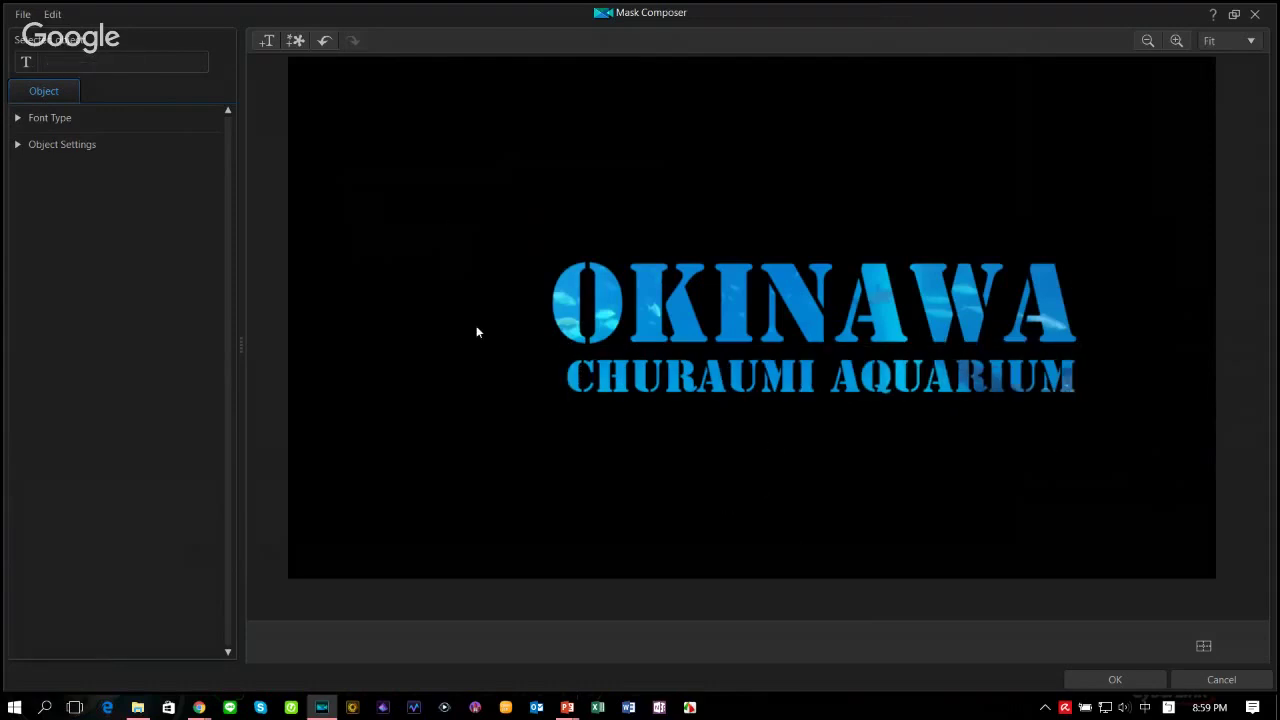
Step: Add the shark image from the Source folder as an object in the text mask
{"action": "left_click", "coordinate": [298, 41]}
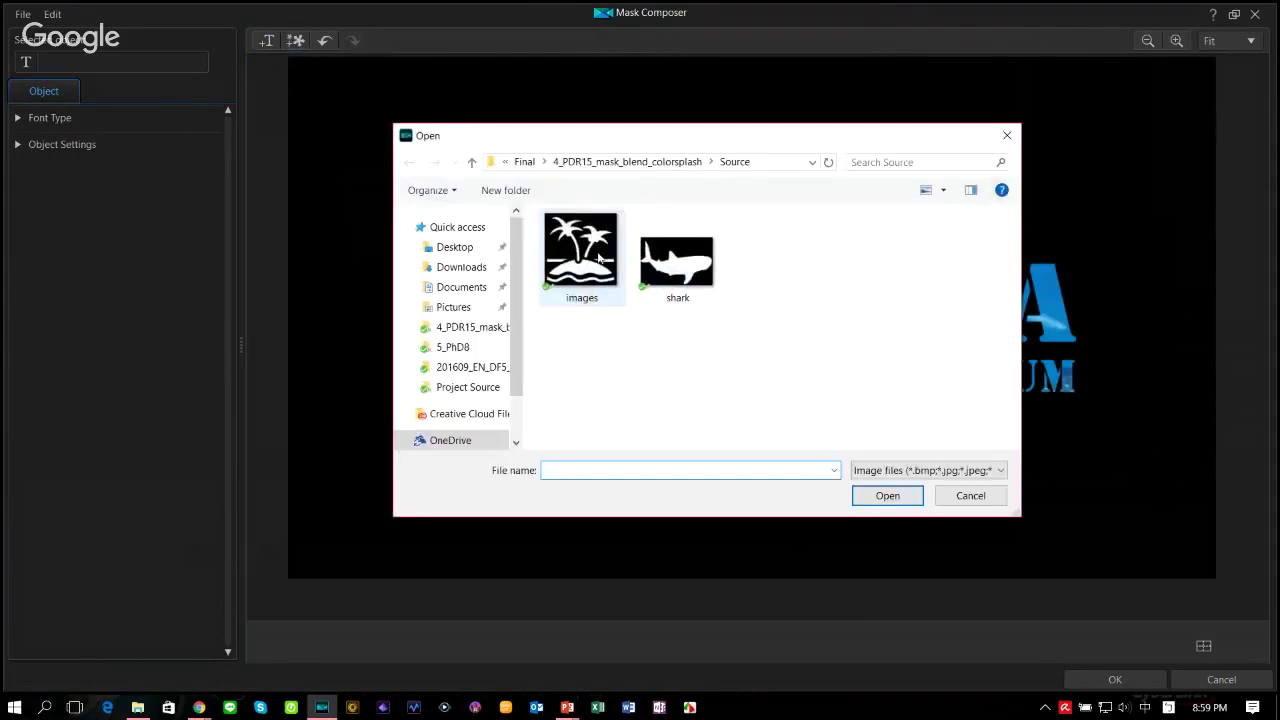
{"action": "left_click", "coordinate": [684, 266]}
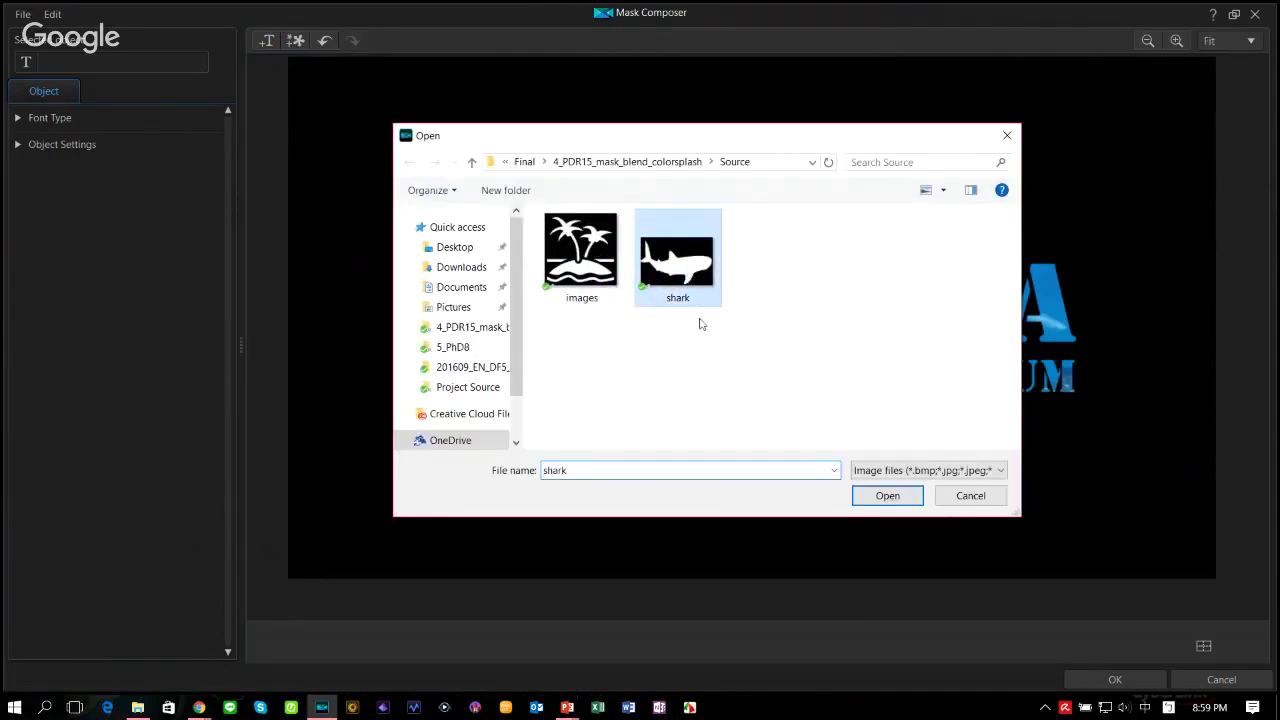
{"action": "left_click", "coordinate": [882, 493]}
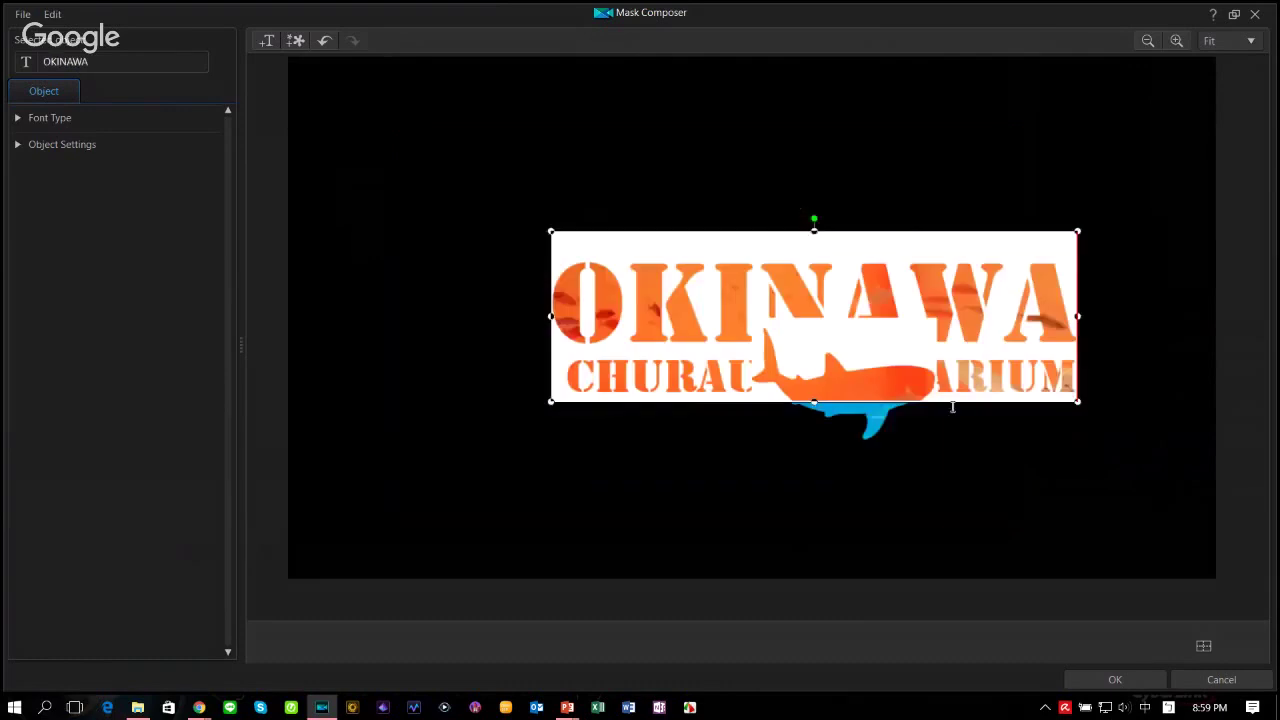
Step: Place the shark to the left of the OKINAWA text, tilted head-up, and accept the composed mask
{"action": "left_click", "coordinate": [856, 429]}
{"action": "left_click_drag", "start_coordinate": [856, 429], "coordinate": [460, 372]}
{"action": "left_click_drag", "start_coordinate": [427, 263], "coordinate": [375, 290]}
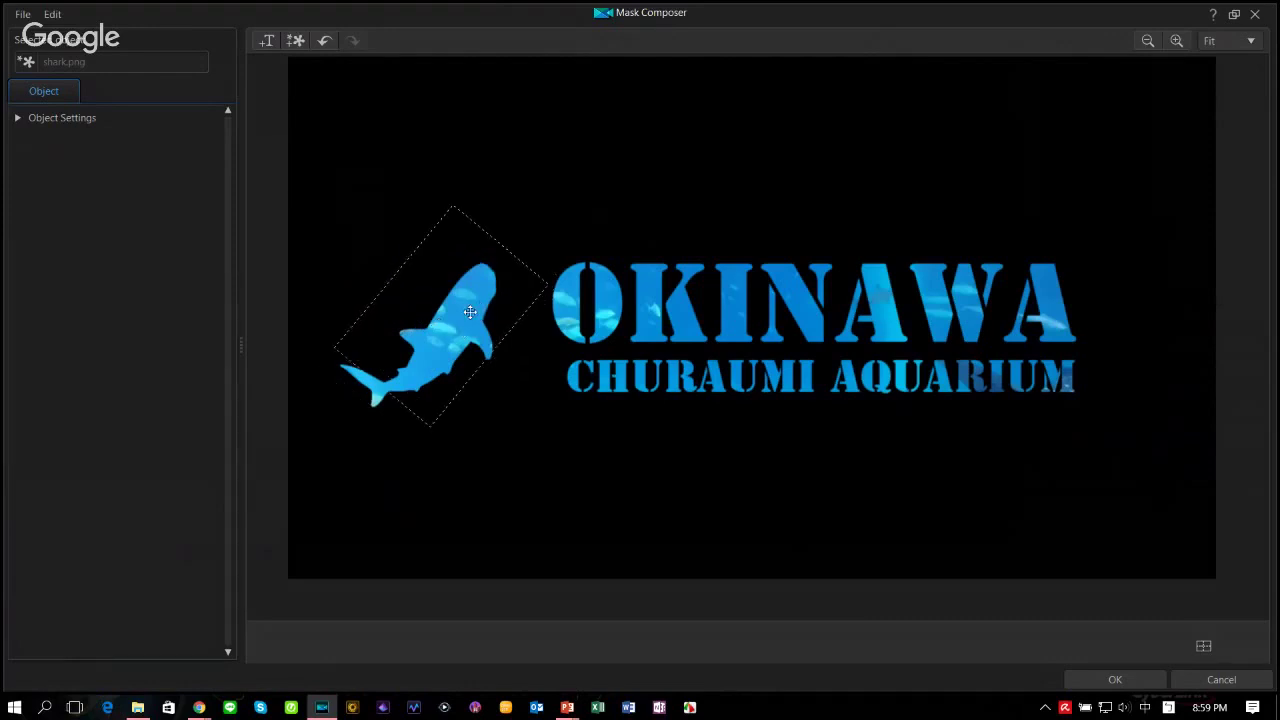
{"action": "left_click_drag", "start_coordinate": [466, 338], "coordinate": [475, 318]}
{"action": "left_click_drag", "start_coordinate": [391, 270], "coordinate": [454, 263]}
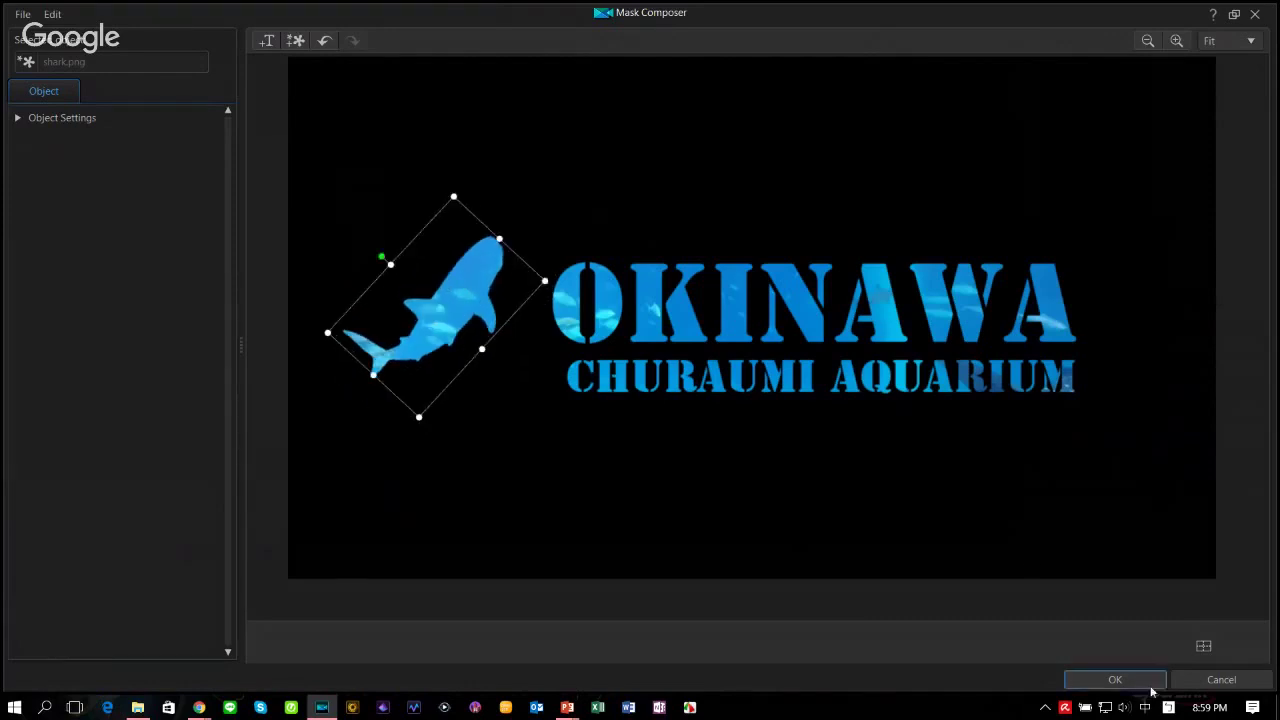
{"action": "left_click", "coordinate": [1122, 680]}
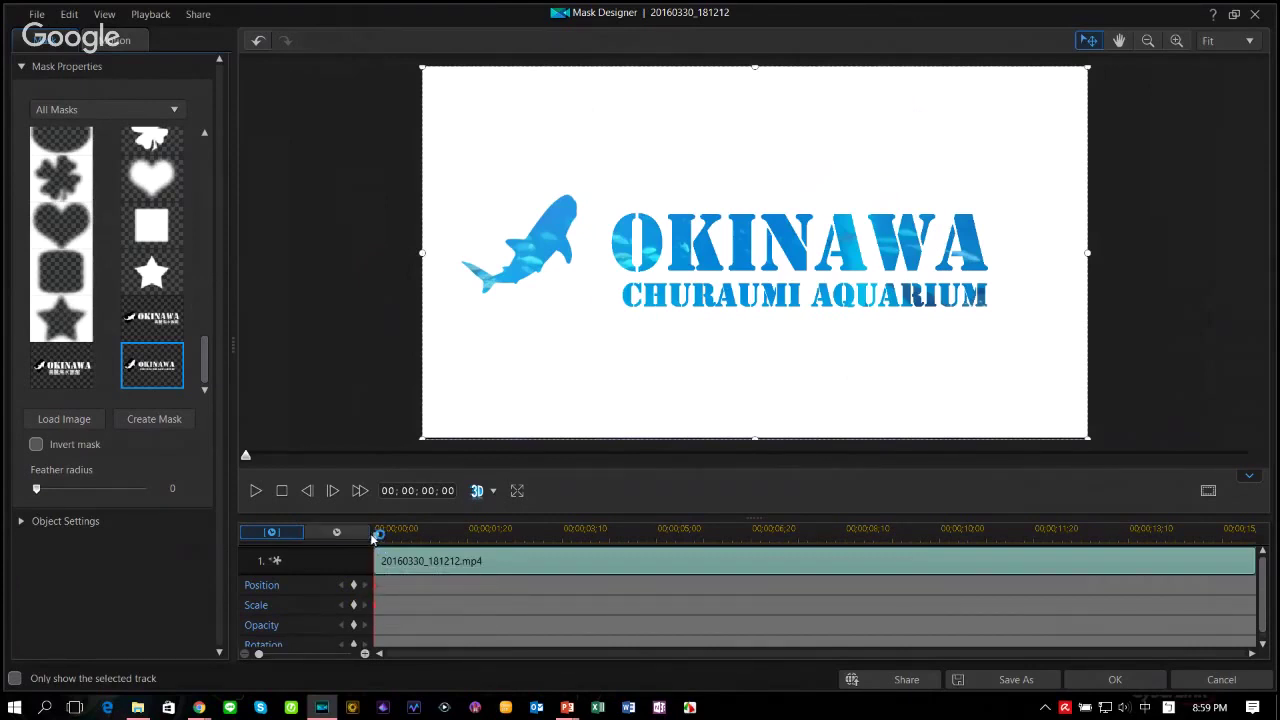
Step: Add Position and Scale keyframes for the full-size mask at 00;00;02;09
{"action": "mouse_move", "coordinate": [376, 536]}
{"action": "left_mouse_down"}
{"action": "mouse_move", "coordinate": [545, 536]}
{"action": "mouse_move", "coordinate": [368, 553]}
{"action": "left_mouse_up"}
{"action": "left_click", "coordinate": [352, 585]}
{"action": "left_click", "coordinate": [353, 605]}
Step: Shrink the mask at the clip's start and move it to the left side of the frame
{"action": "left_click_drag", "start_coordinate": [420, 65], "coordinate": [540, 132]}
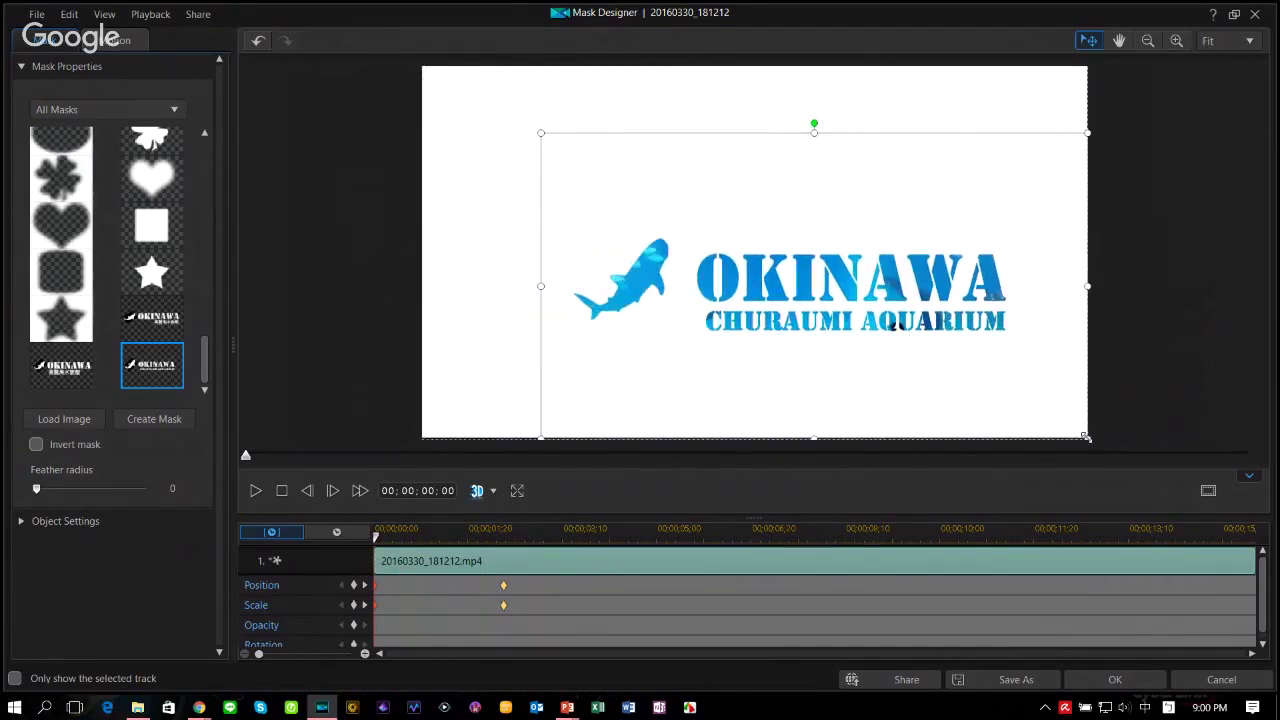
{"action": "left_click_drag", "start_coordinate": [1086, 437], "coordinate": [958, 366]}
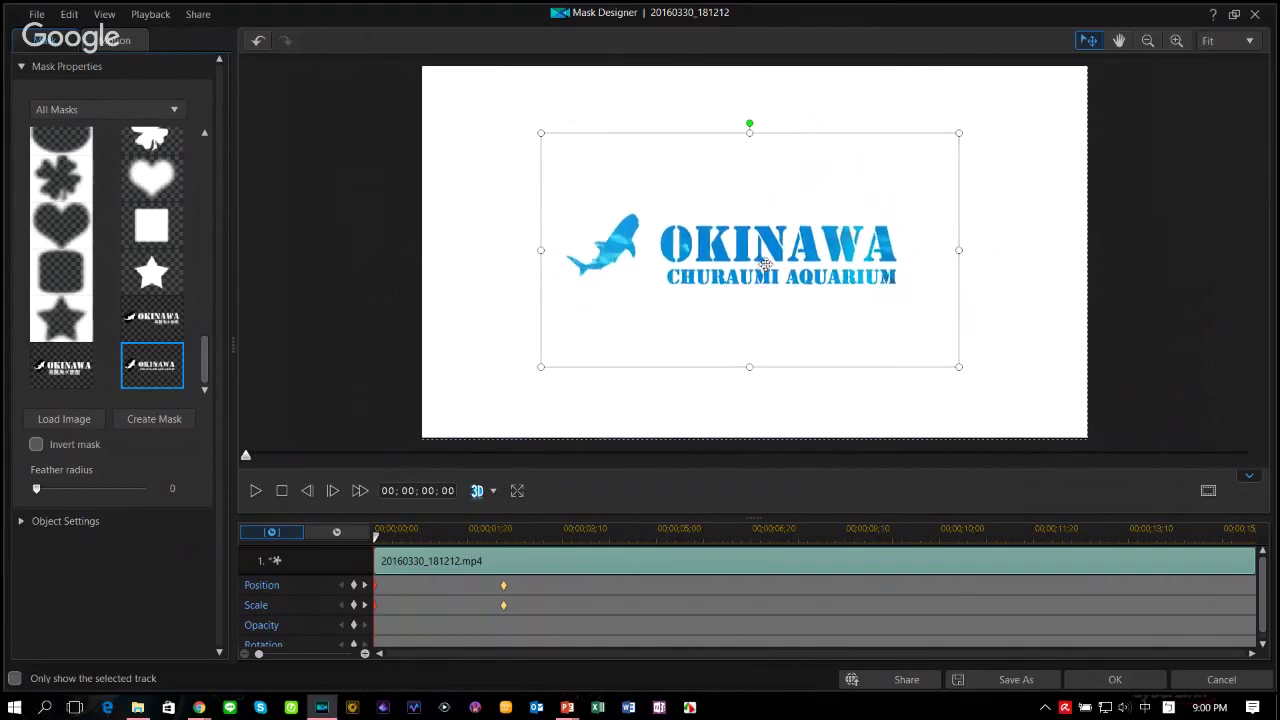
{"action": "left_click_drag", "start_coordinate": [766, 263], "coordinate": [648, 267]}
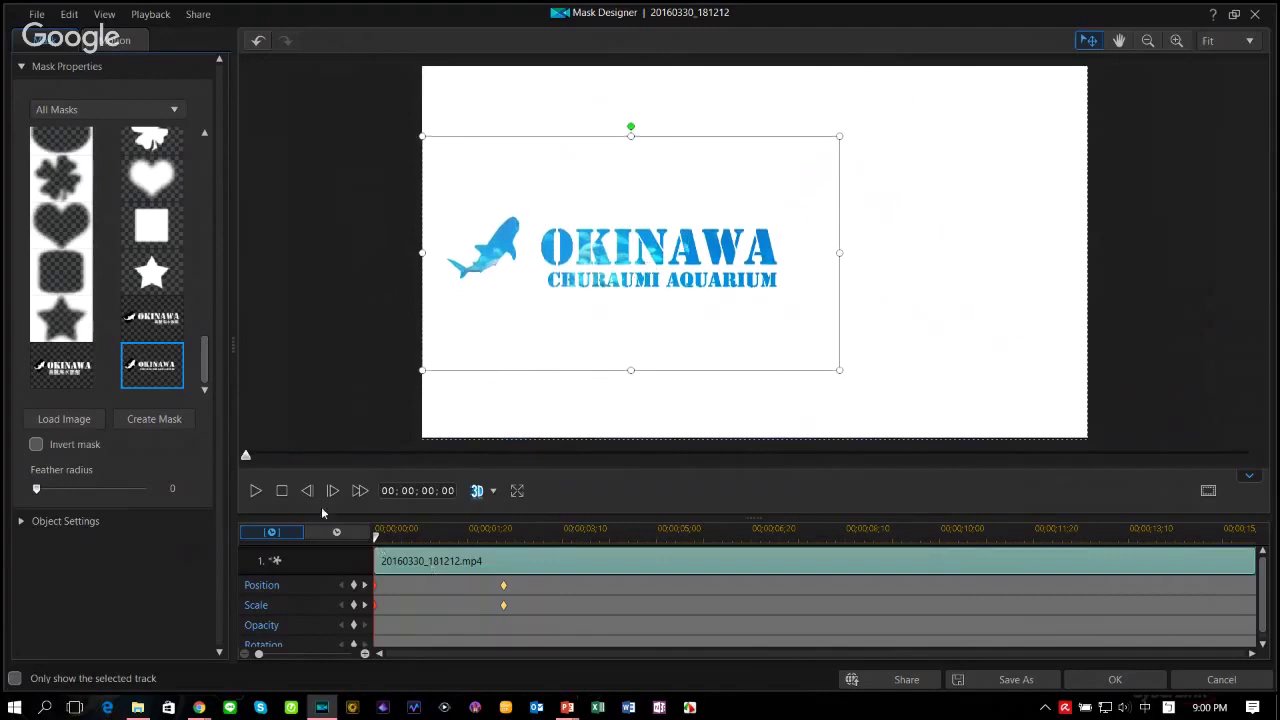
Step: Preview the mask's position and scale animation from the clip's start and apply the mask to the clip
{"action": "left_click", "coordinate": [504, 587]}
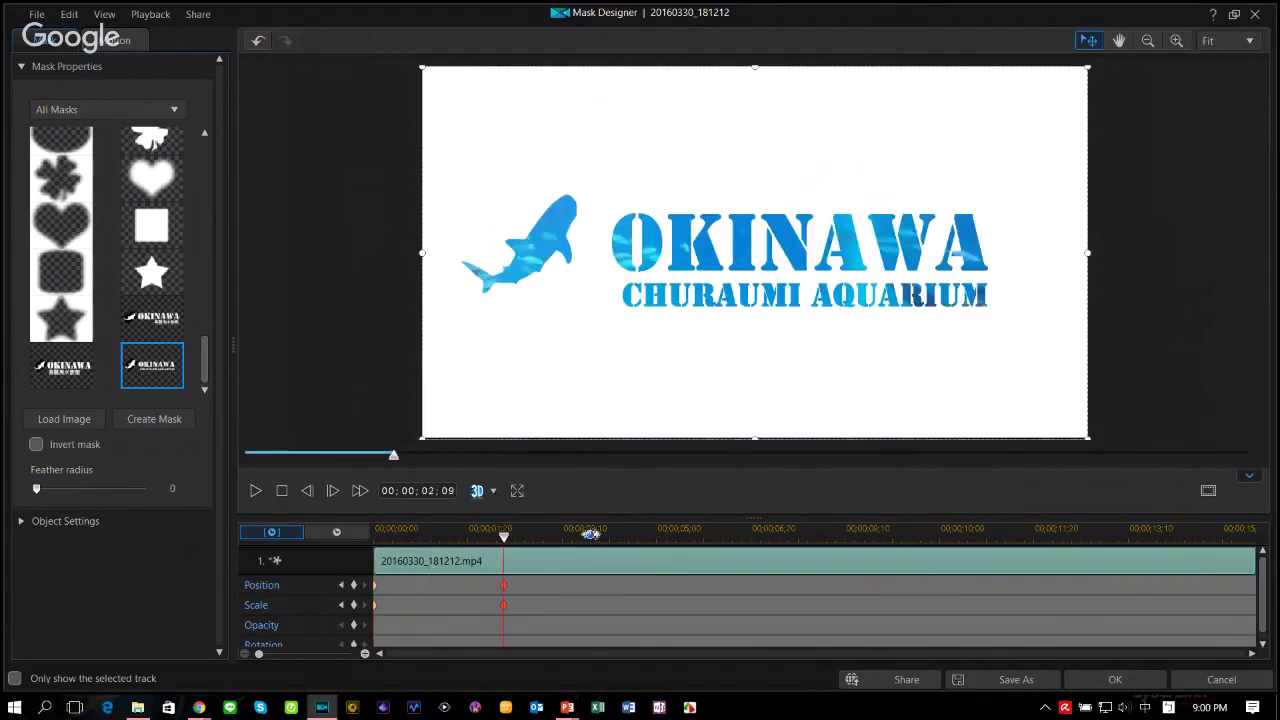
{"action": "left_click_drag", "start_coordinate": [507, 540], "coordinate": [300, 537]}
{"action": "left_click", "coordinate": [254, 491]}
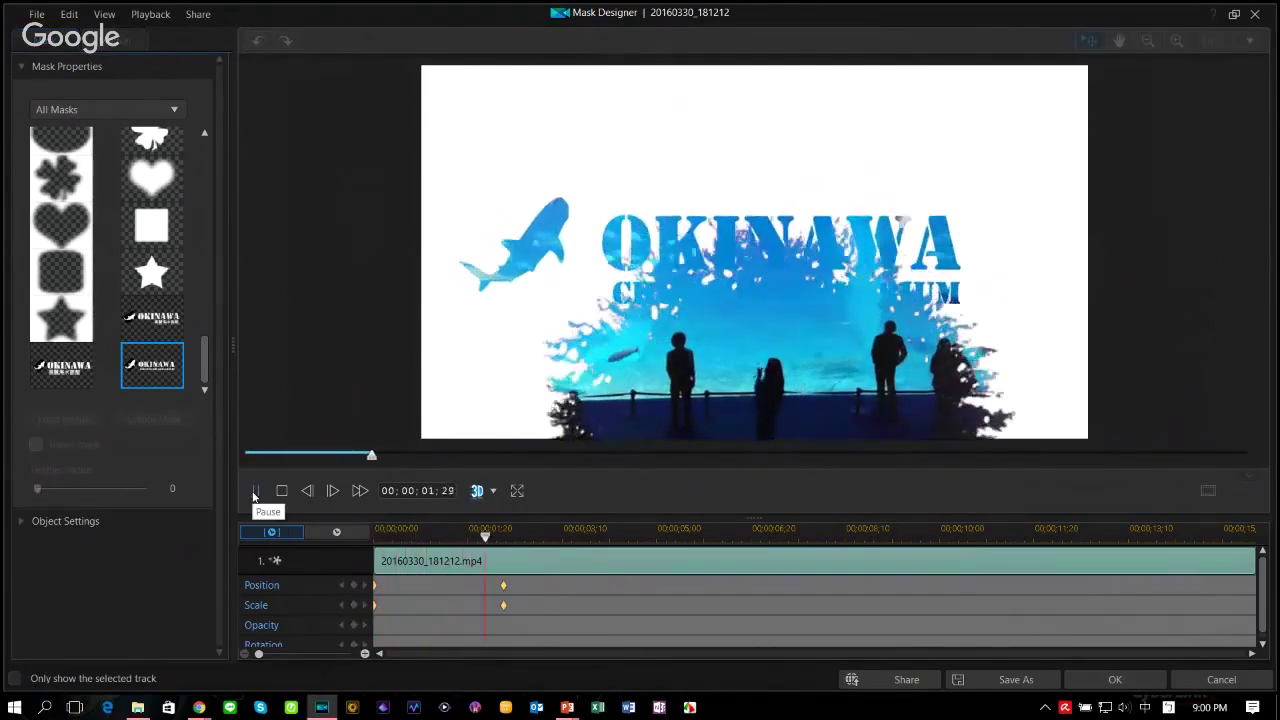
{"action": "left_click", "coordinate": [254, 491]}
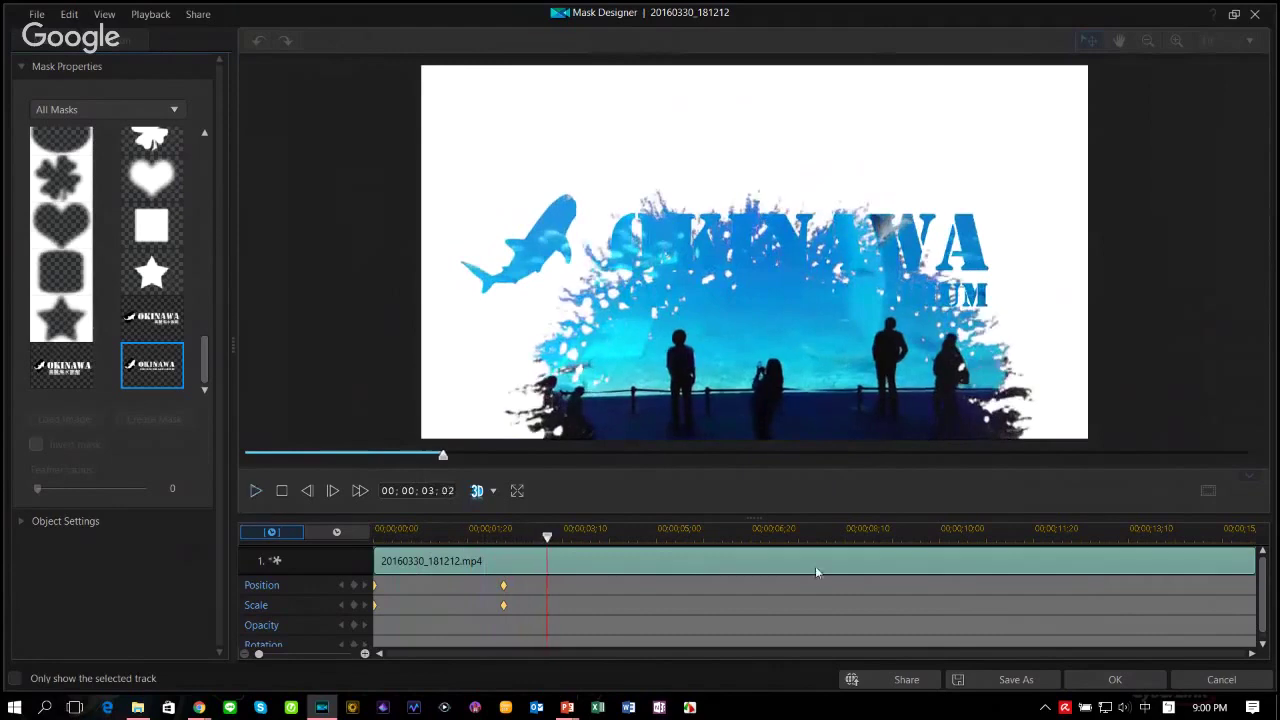
{"action": "left_click", "coordinate": [1080, 679]}
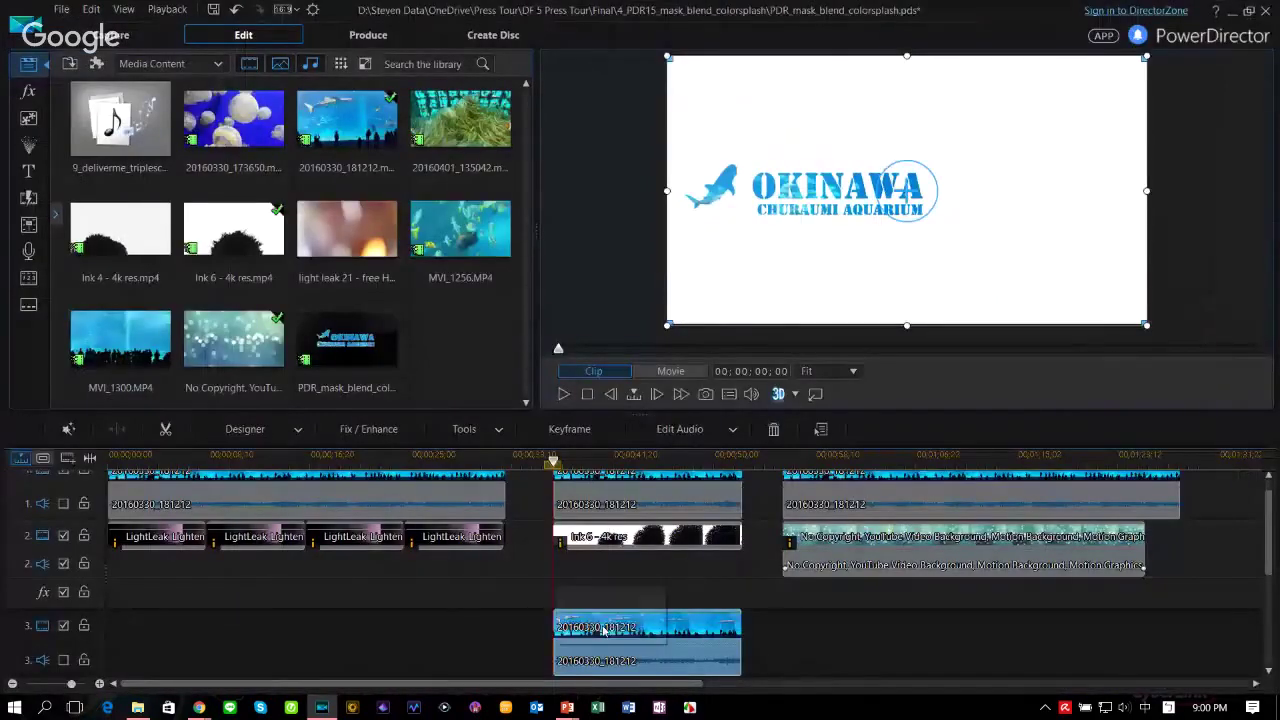
Step: Open the masked track 3 clip in the PiP Designer and enable a shadow with blur 4 and distance 2.4
{"action": "double_click", "coordinate": [659, 641]}
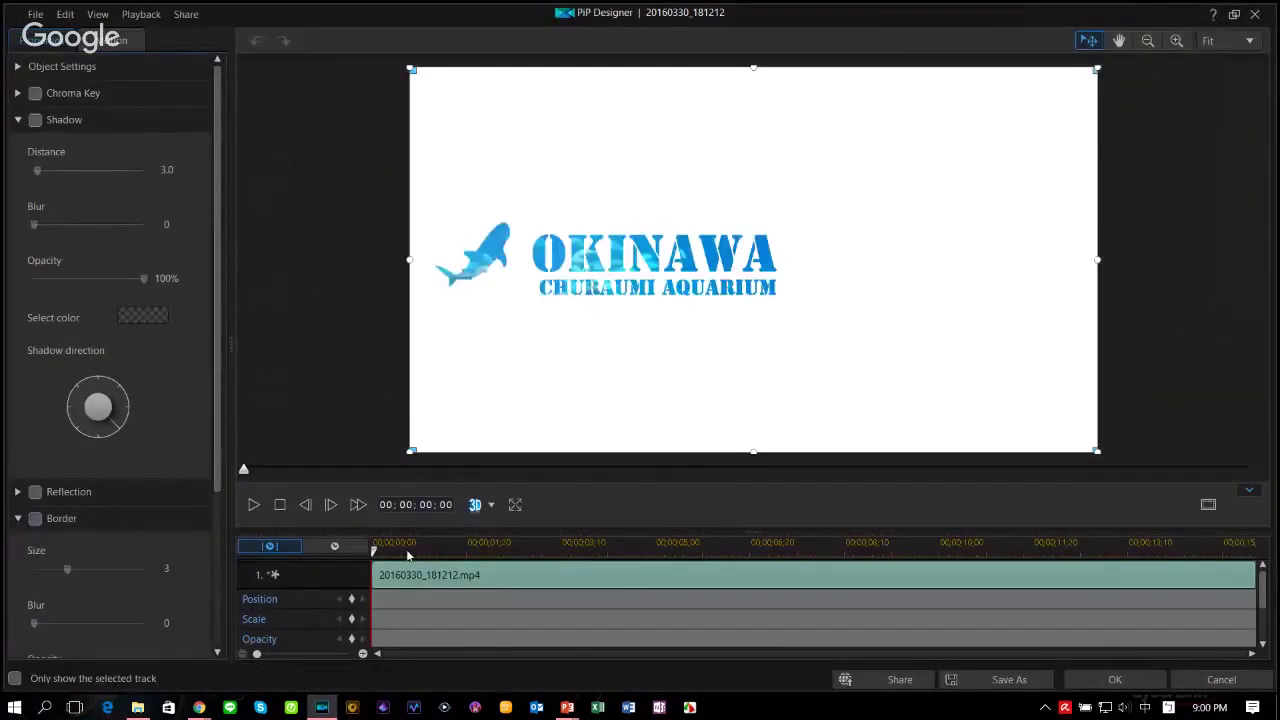
{"action": "left_click", "coordinate": [35, 120]}
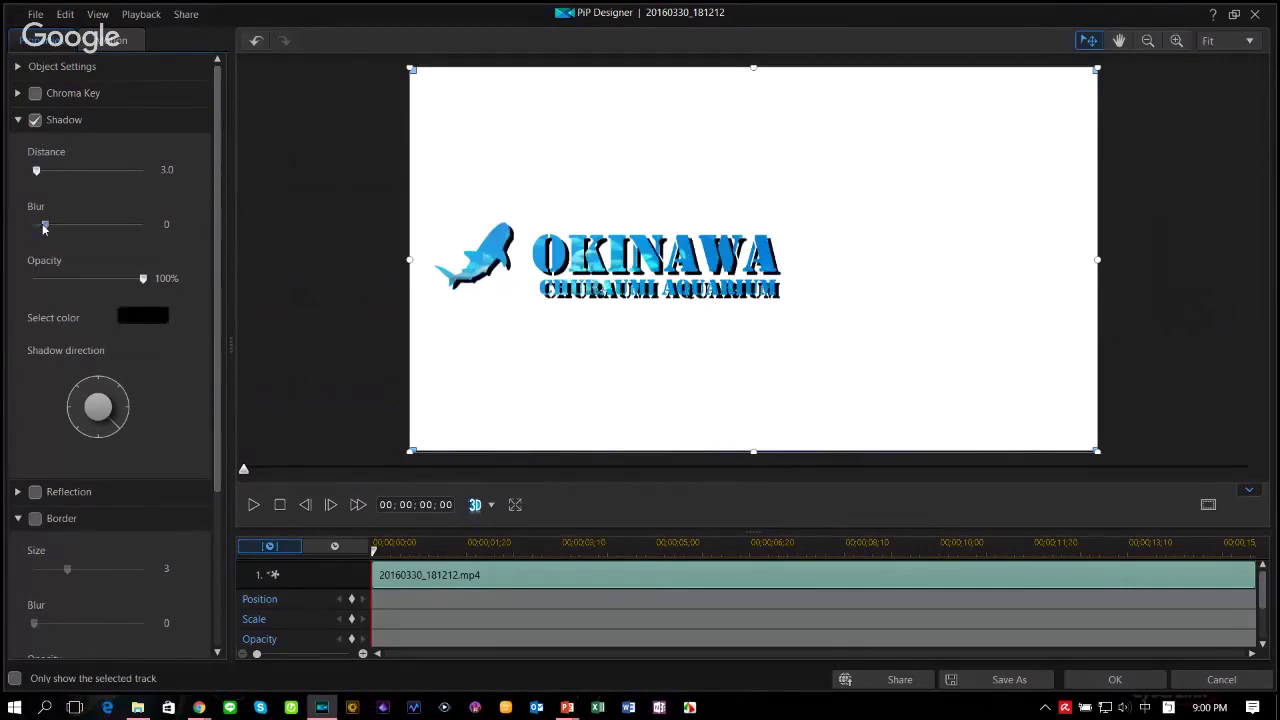
{"action": "left_click_drag", "start_coordinate": [34, 225], "coordinate": [77, 226]}
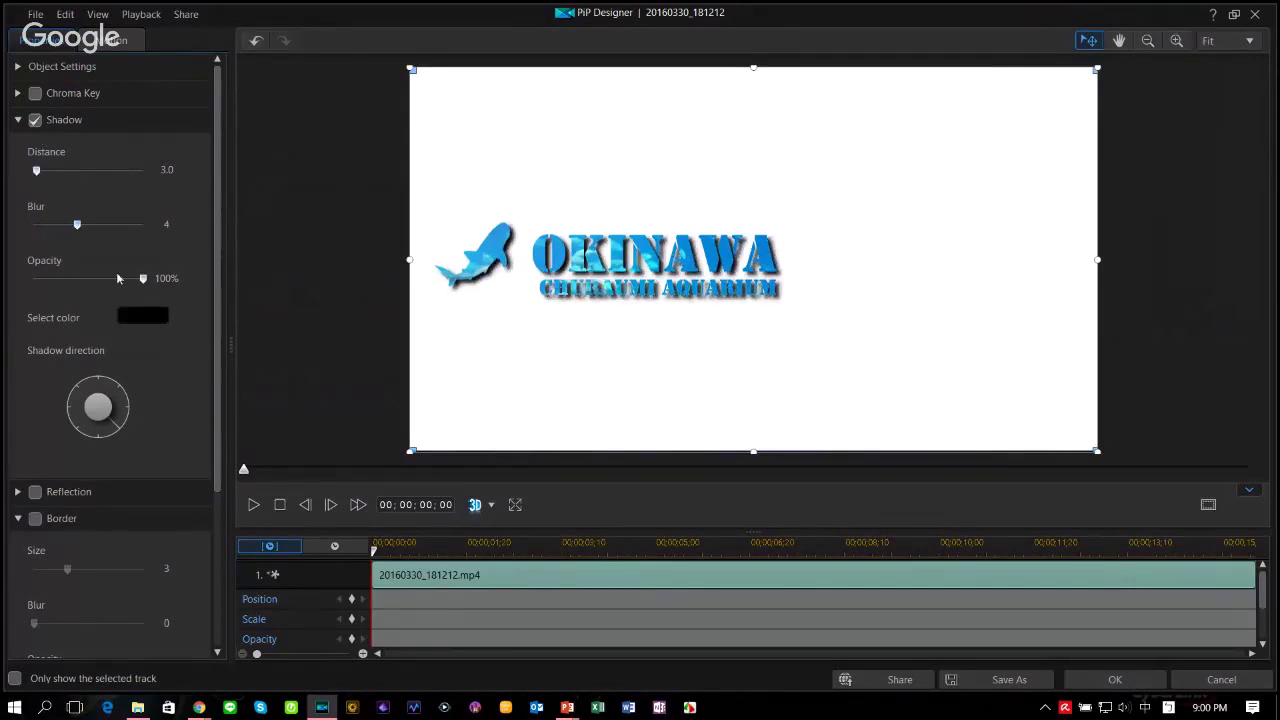
{"action": "left_click_drag", "start_coordinate": [40, 169], "coordinate": [36, 176]}
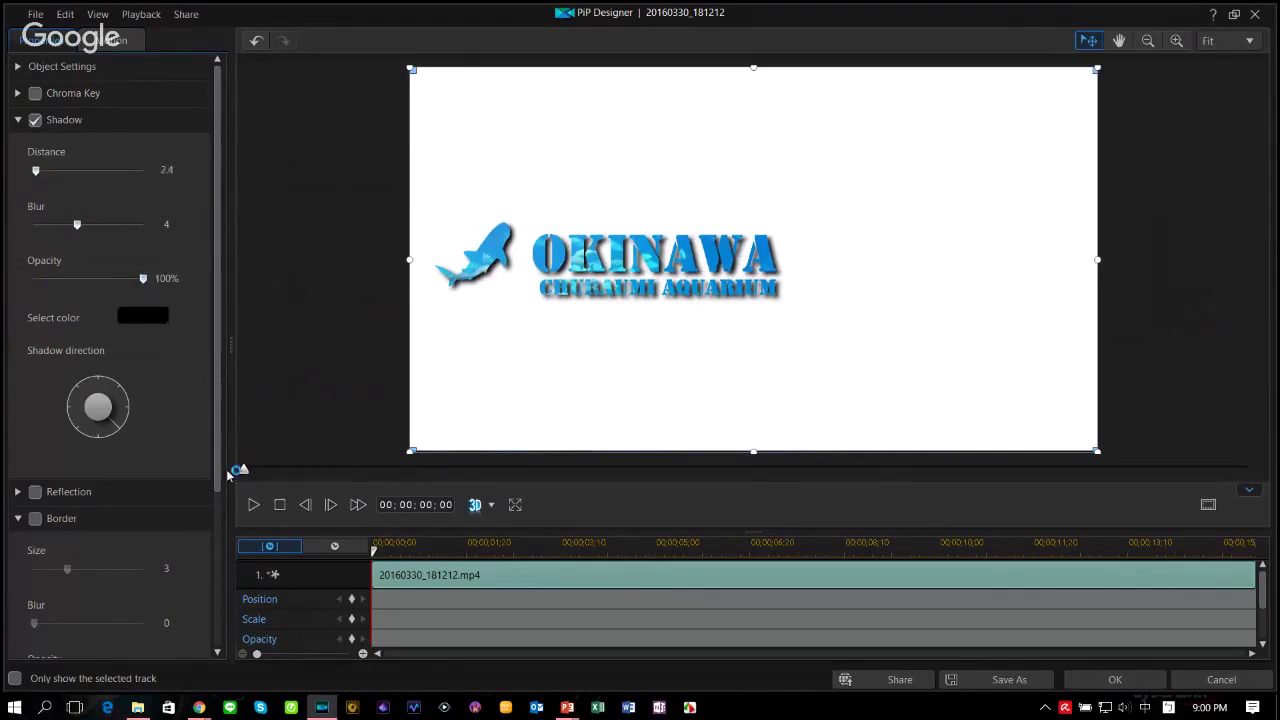
Step: Enable a border of size 1 around the masked clip and accept the PiP settings
{"action": "left_click", "coordinate": [36, 520]}
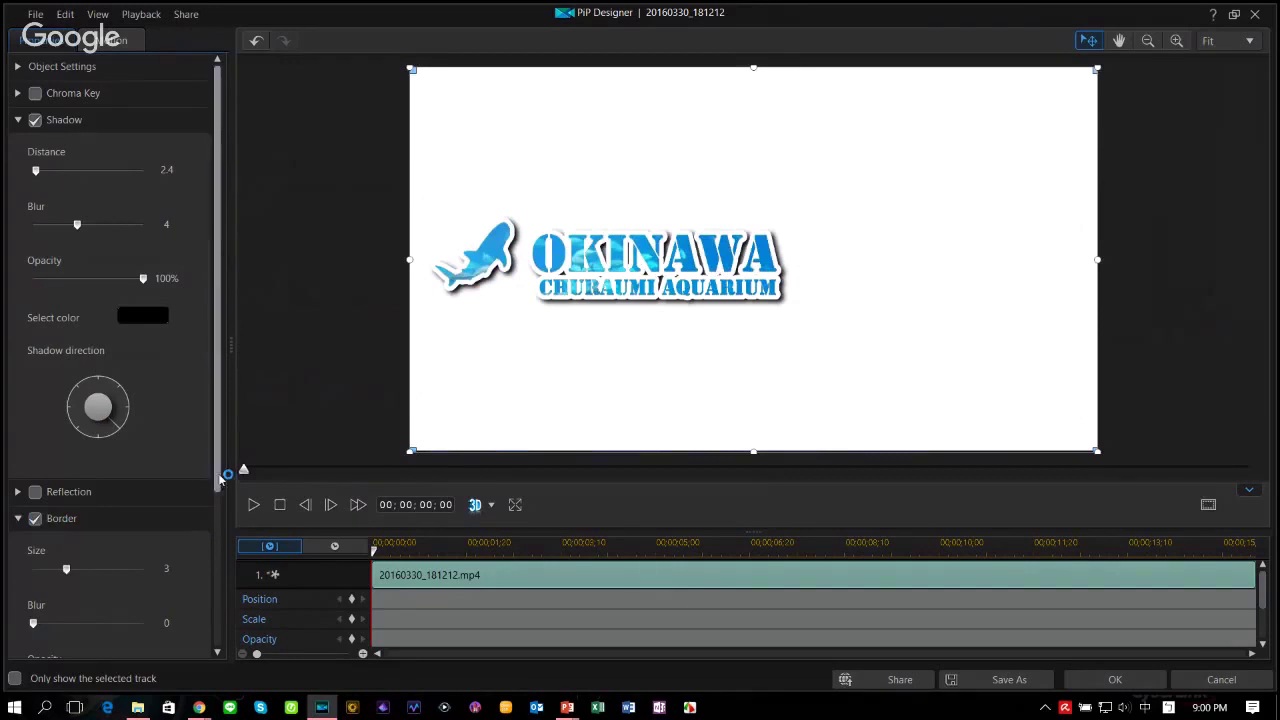
{"action": "scroll", "coordinate": [189, 530], "scroll_direction": "down", "scroll_amount": 3}
{"action": "left_click_drag", "start_coordinate": [73, 478], "coordinate": [46, 474]}
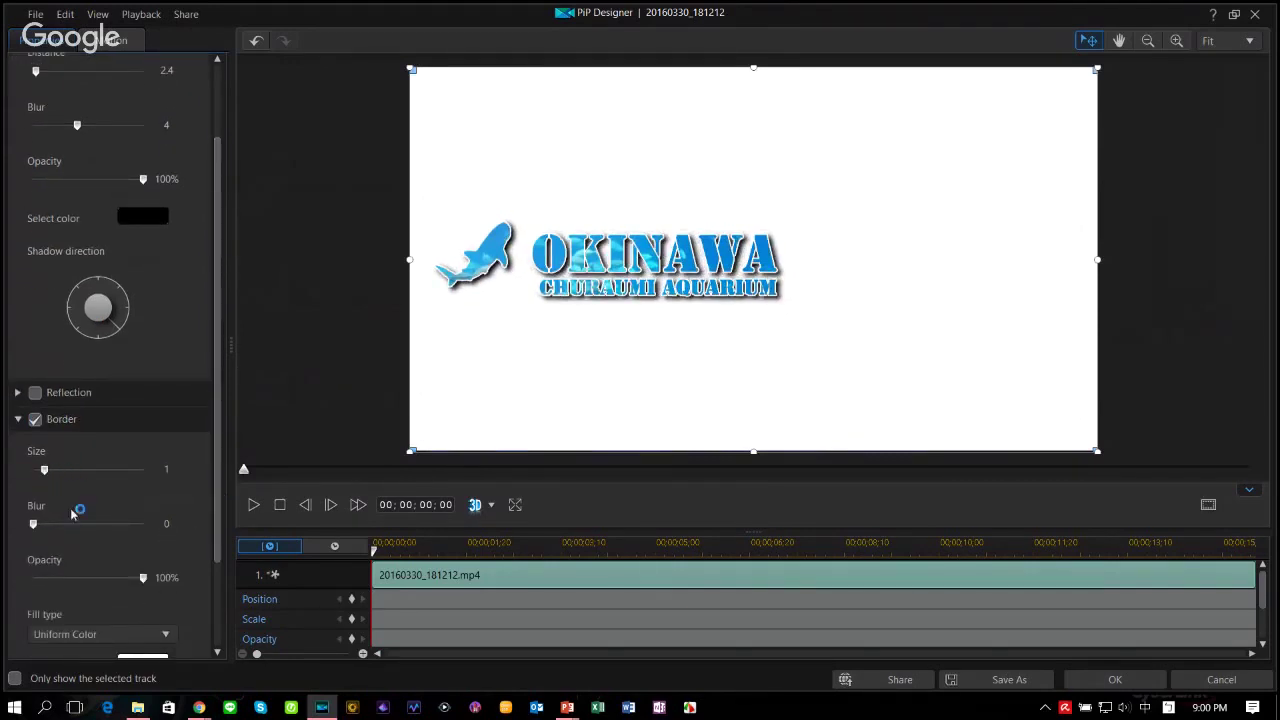
{"action": "left_click", "coordinate": [1135, 682]}
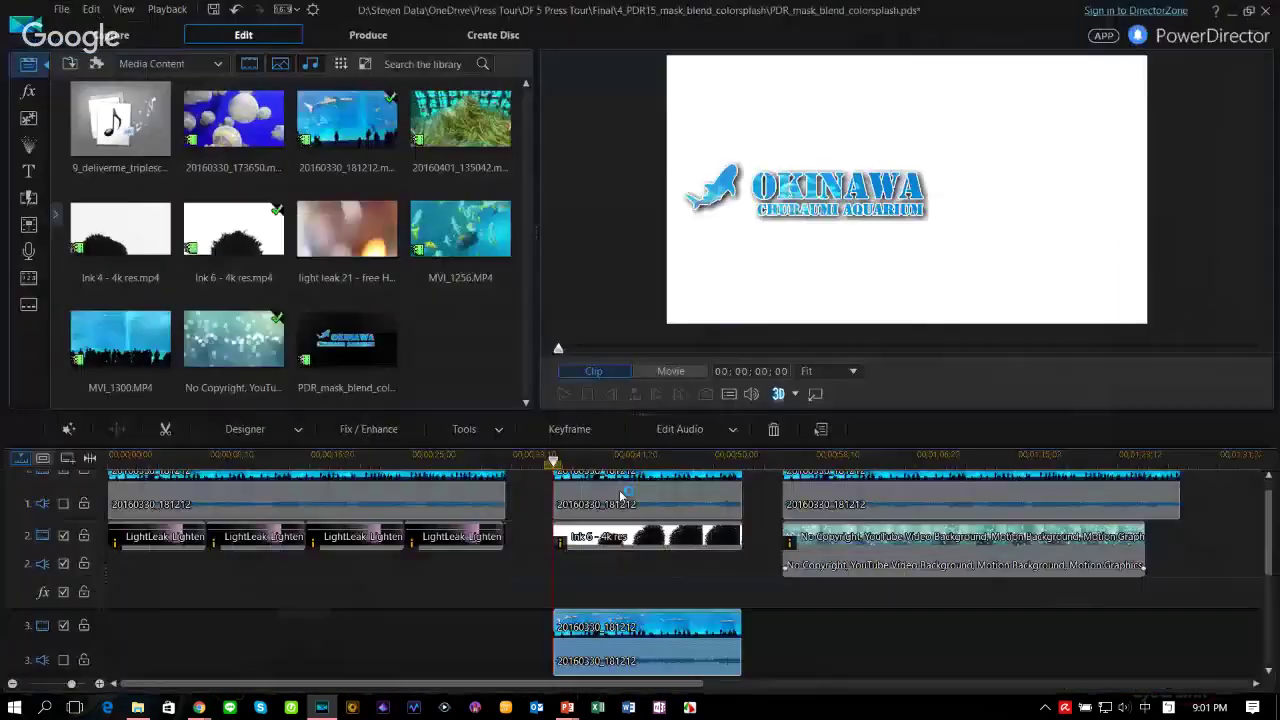
Step: Play back the masked title over the ink-blended aquarium footage in the timeline
{"action": "left_click", "coordinate": [564, 394]}
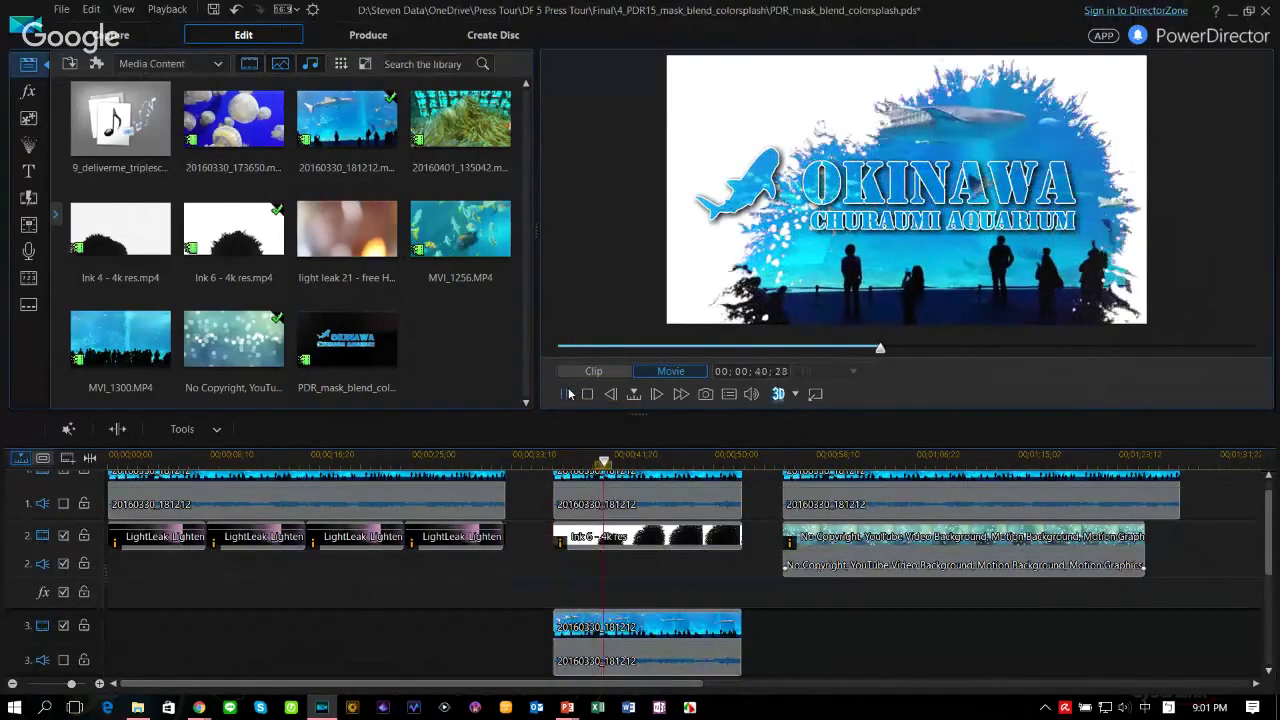
{"action": "left_click", "coordinate": [566, 394]}
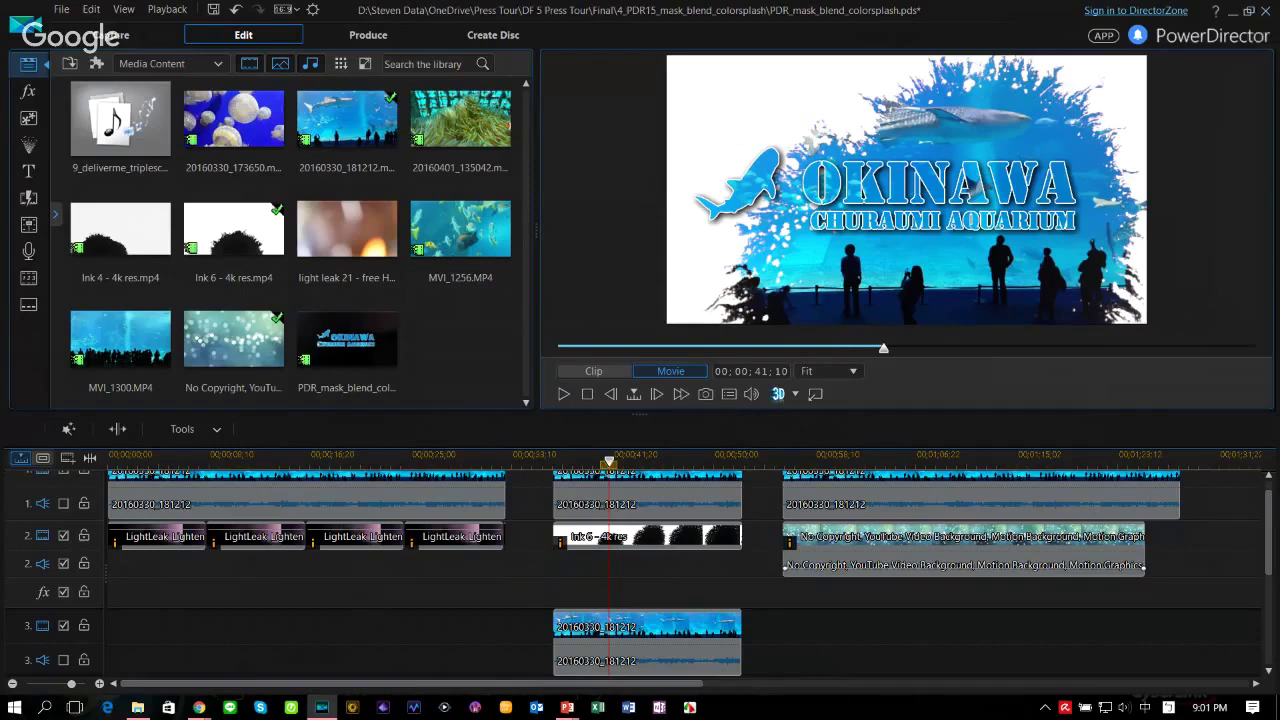
{"action": "left_click", "coordinate": [138, 707]}
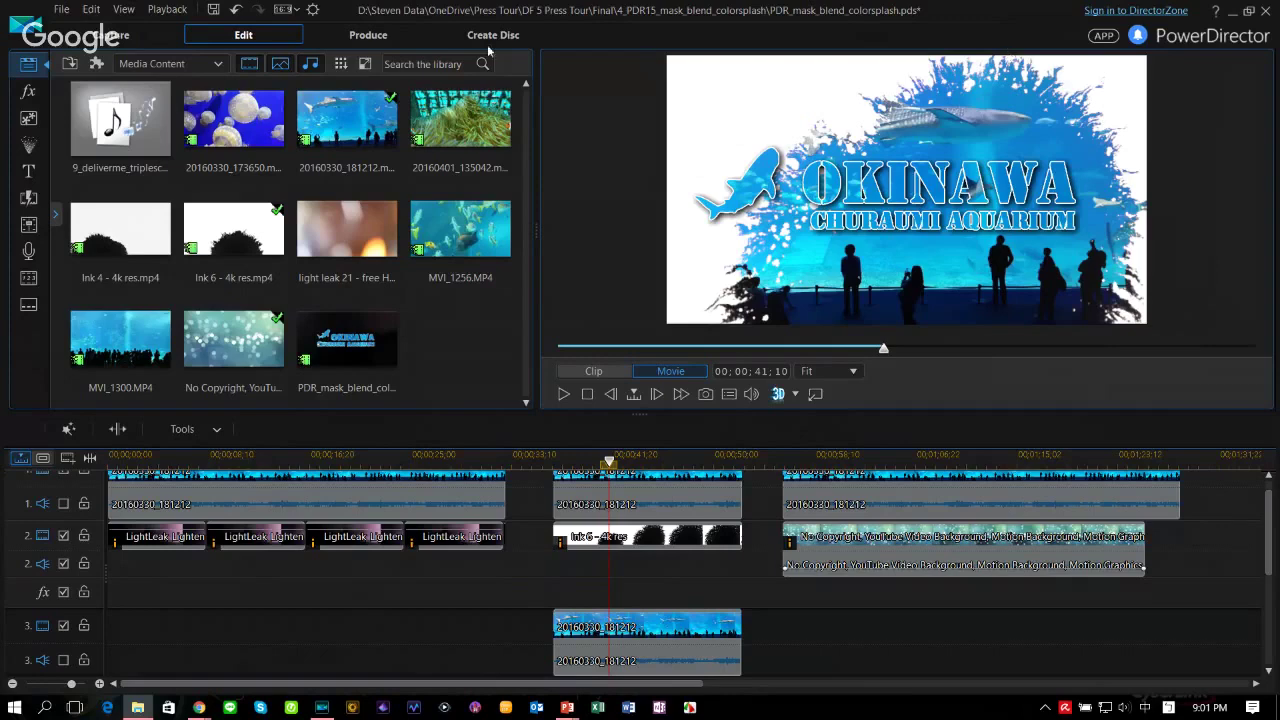
{"action": "left_click", "coordinate": [1268, 15]}
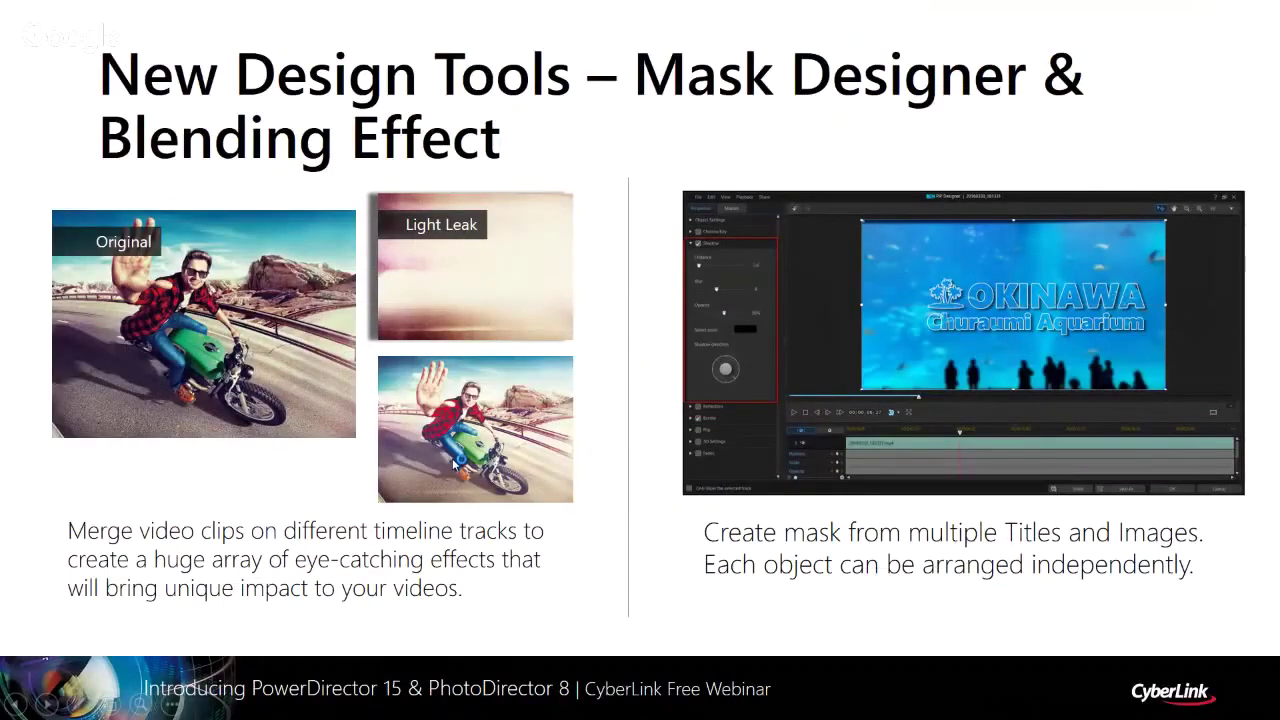
{"action": "key", "text": "Right"}
{"action": "key", "text": "Left"}
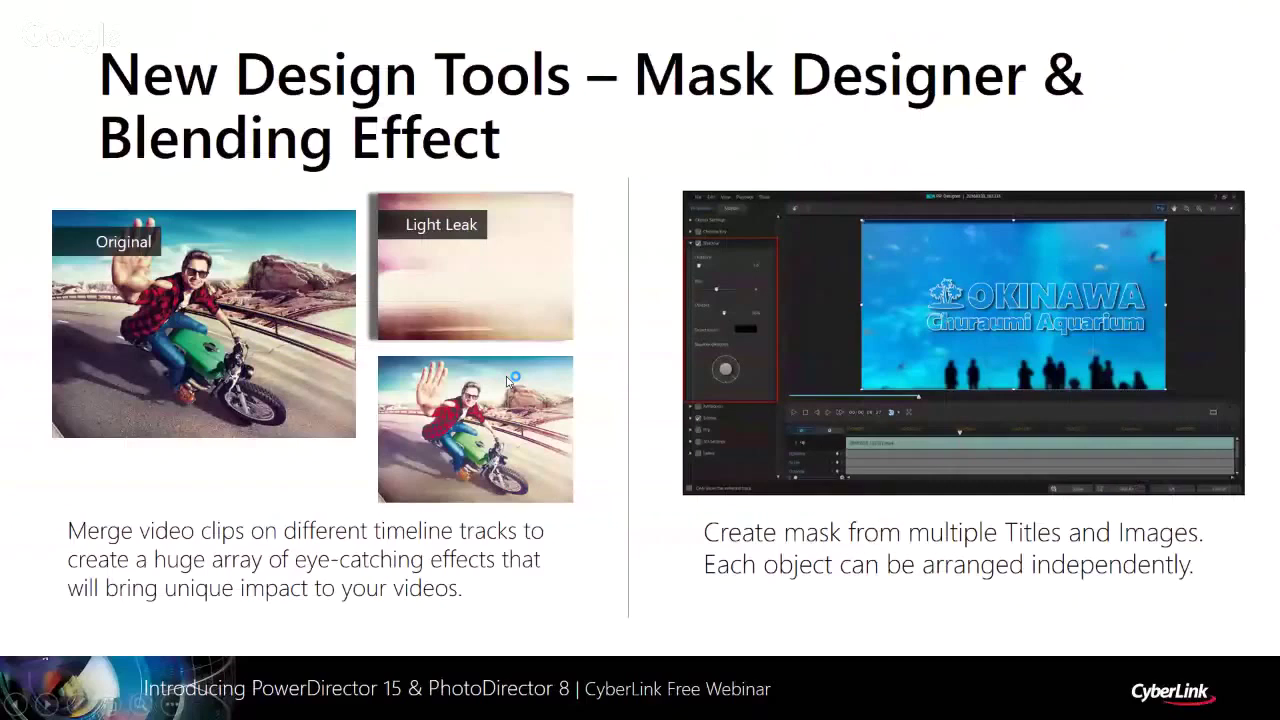
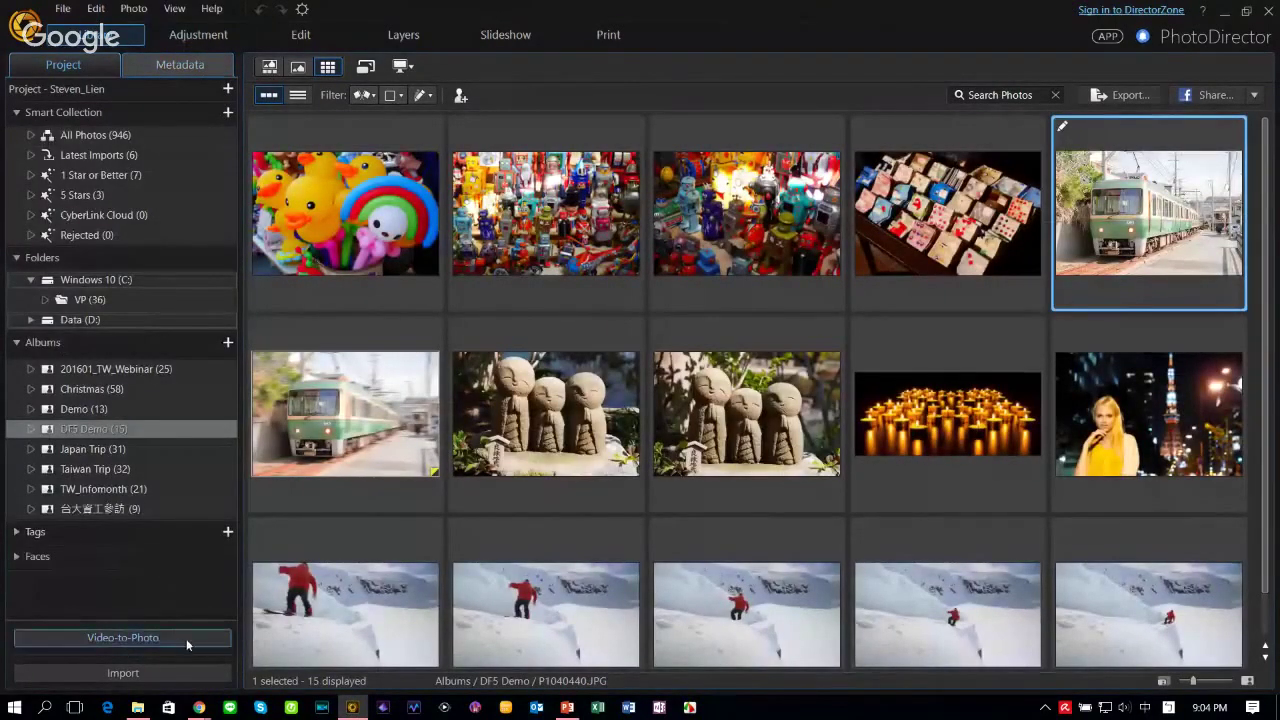
Step: Load the panorama_dadaochen_whaft clip into PhotoDirector's Video-to-Photo and choose to create a panorama photo
{"action": "left_click", "coordinate": [186, 639]}
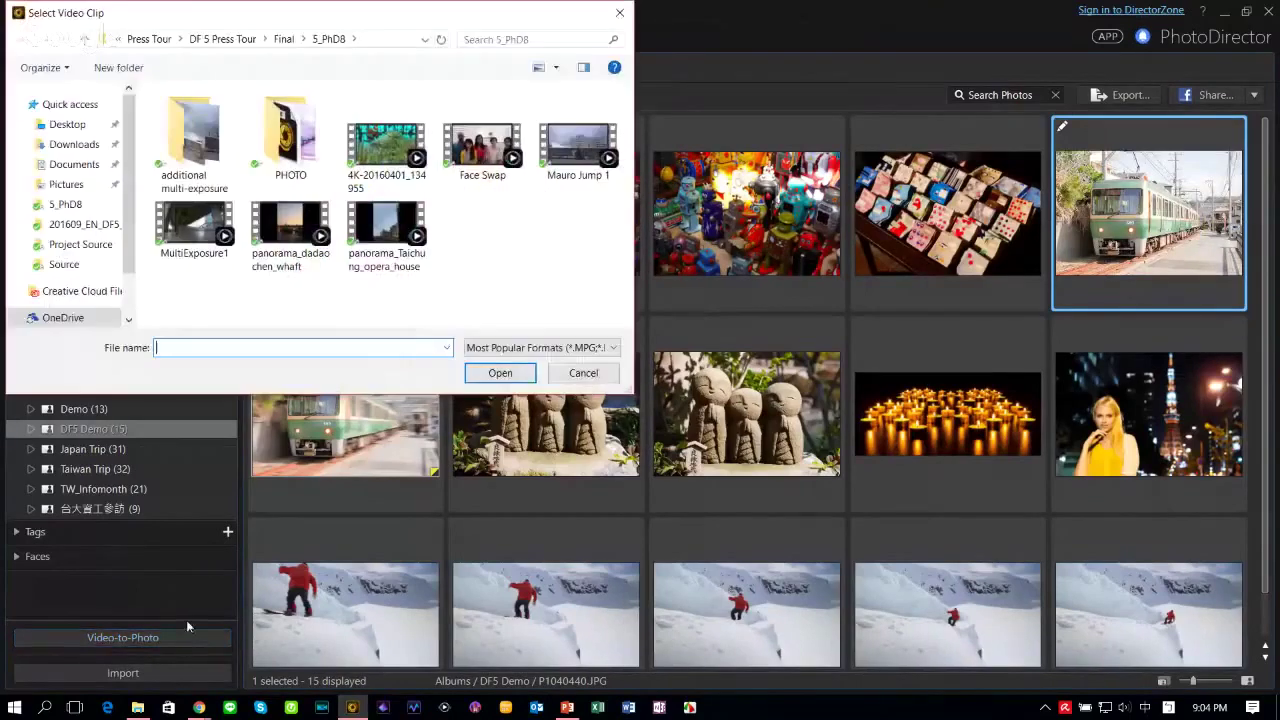
{"action": "double_click", "coordinate": [300, 240]}
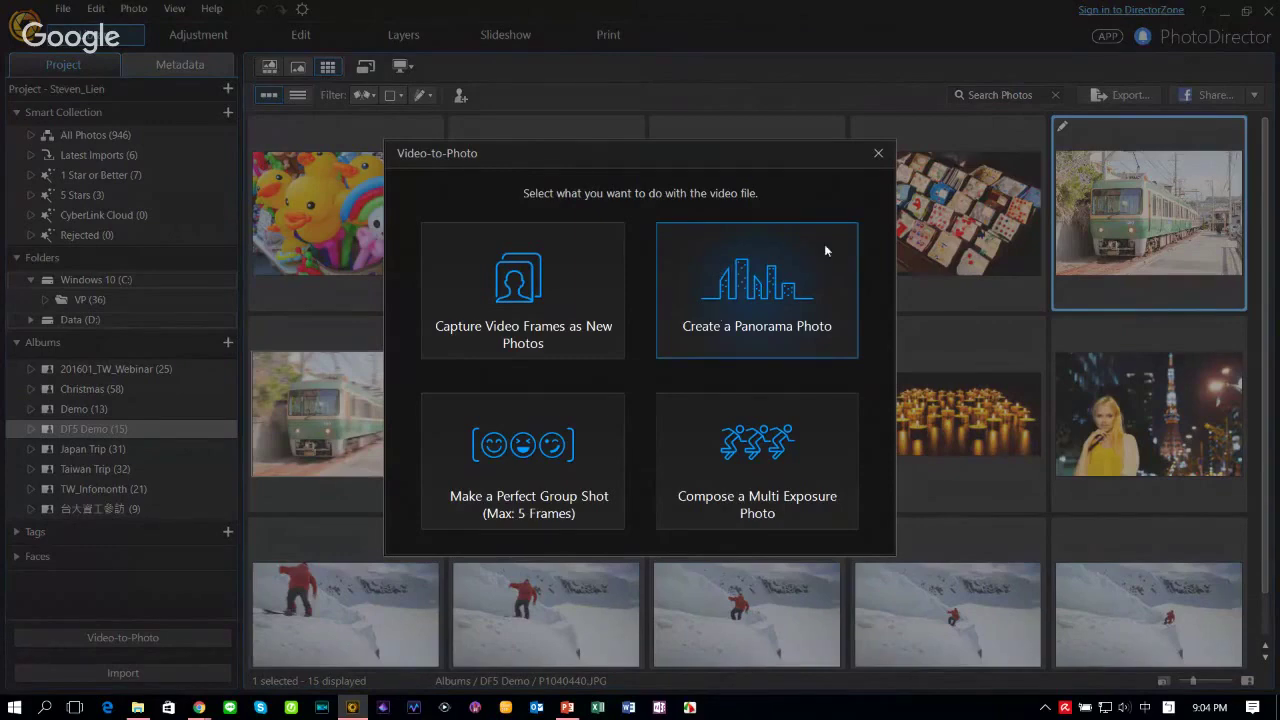
{"action": "left_click", "coordinate": [767, 253]}
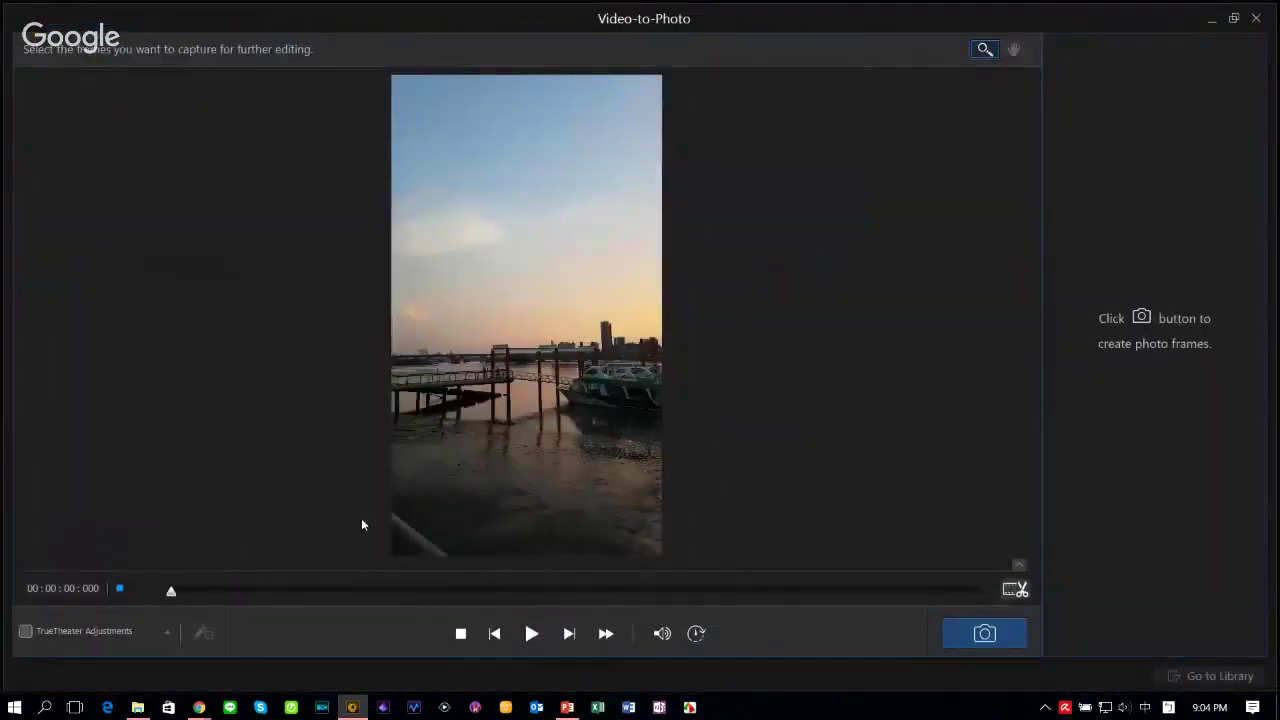
Step: Go to the video frame at 00:00:05:010 and turn on TrueTheater Adjustments
{"action": "left_click_drag", "start_coordinate": [171, 592], "coordinate": [413, 596]}
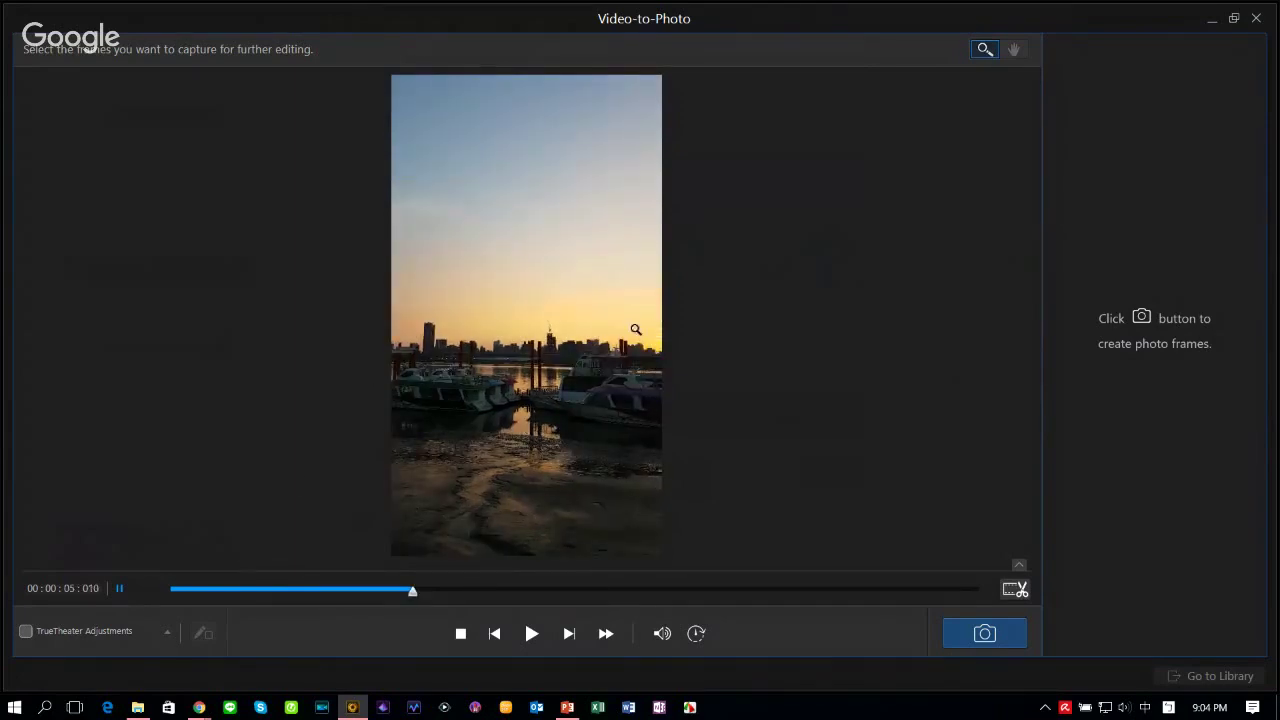
{"action": "left_click", "coordinate": [26, 632]}
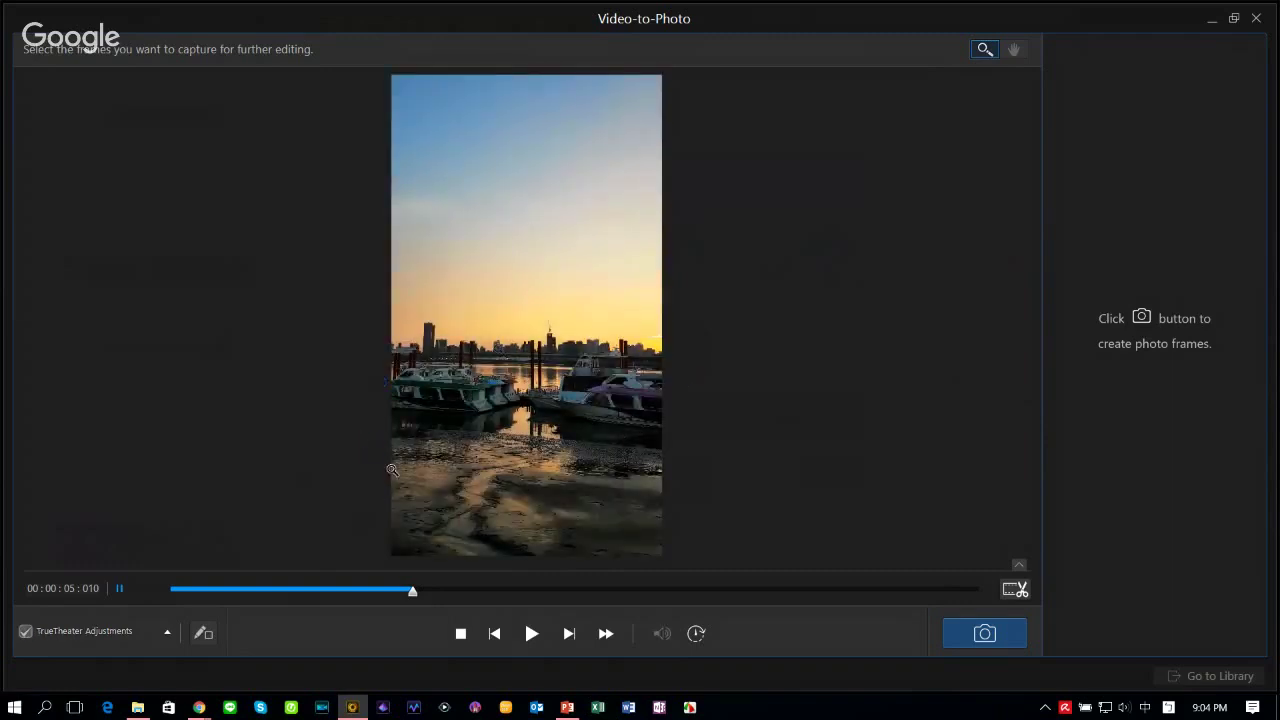
Step: Capture panorama source frames from the start of the video and at 00:00:03:002
{"action": "left_click_drag", "start_coordinate": [412, 591], "coordinate": [158, 596]}
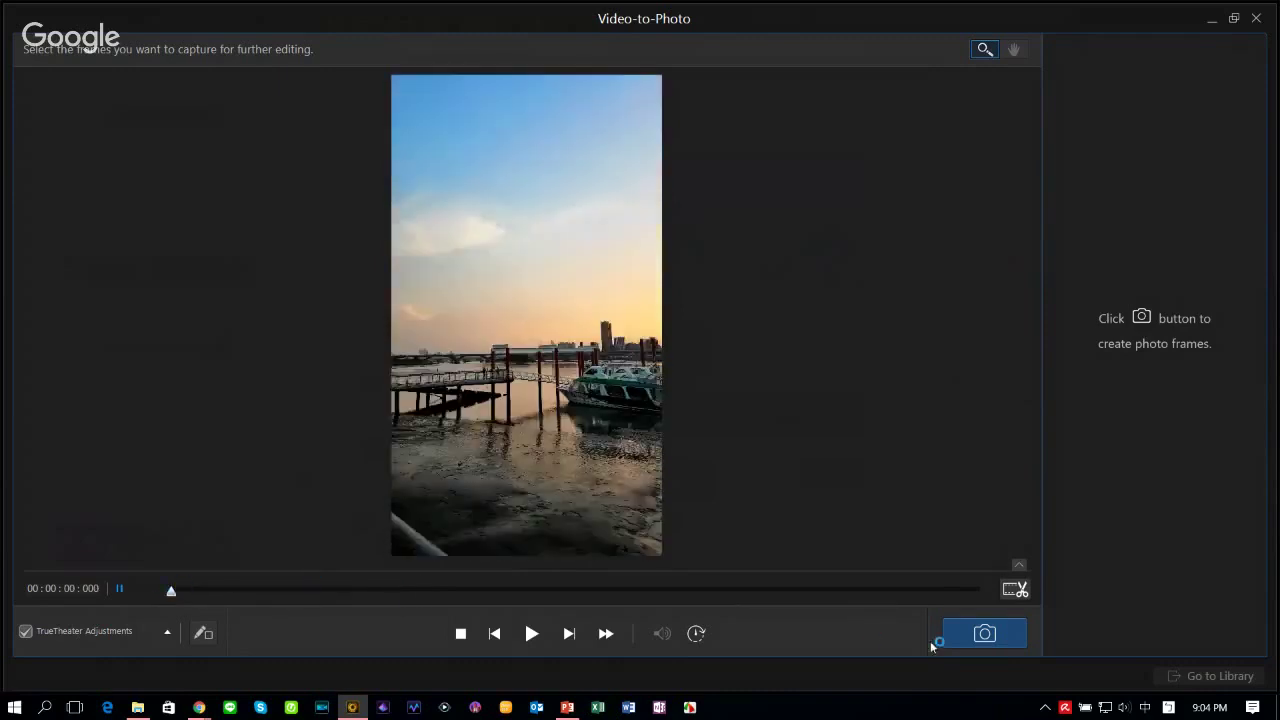
{"action": "left_click", "coordinate": [982, 634]}
{"action": "left_click", "coordinate": [314, 591]}
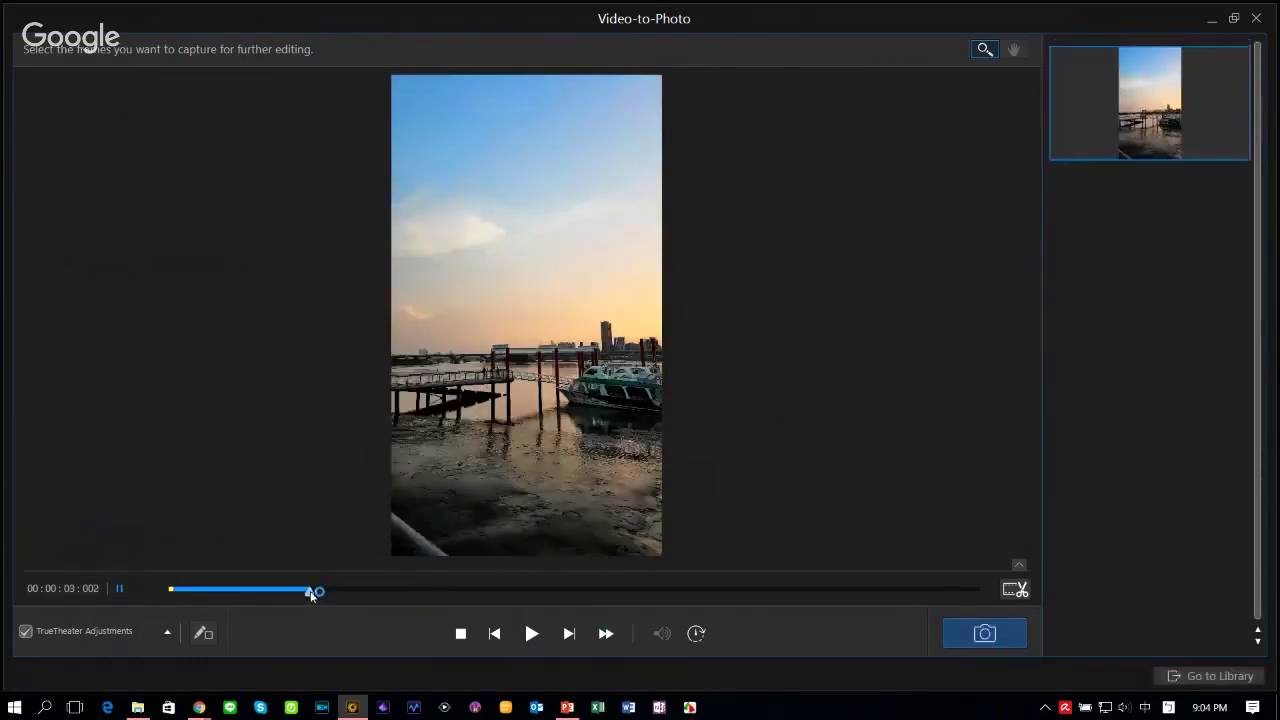
{"action": "left_click", "coordinate": [984, 633]}
{"action": "left_click", "coordinate": [460, 593]}
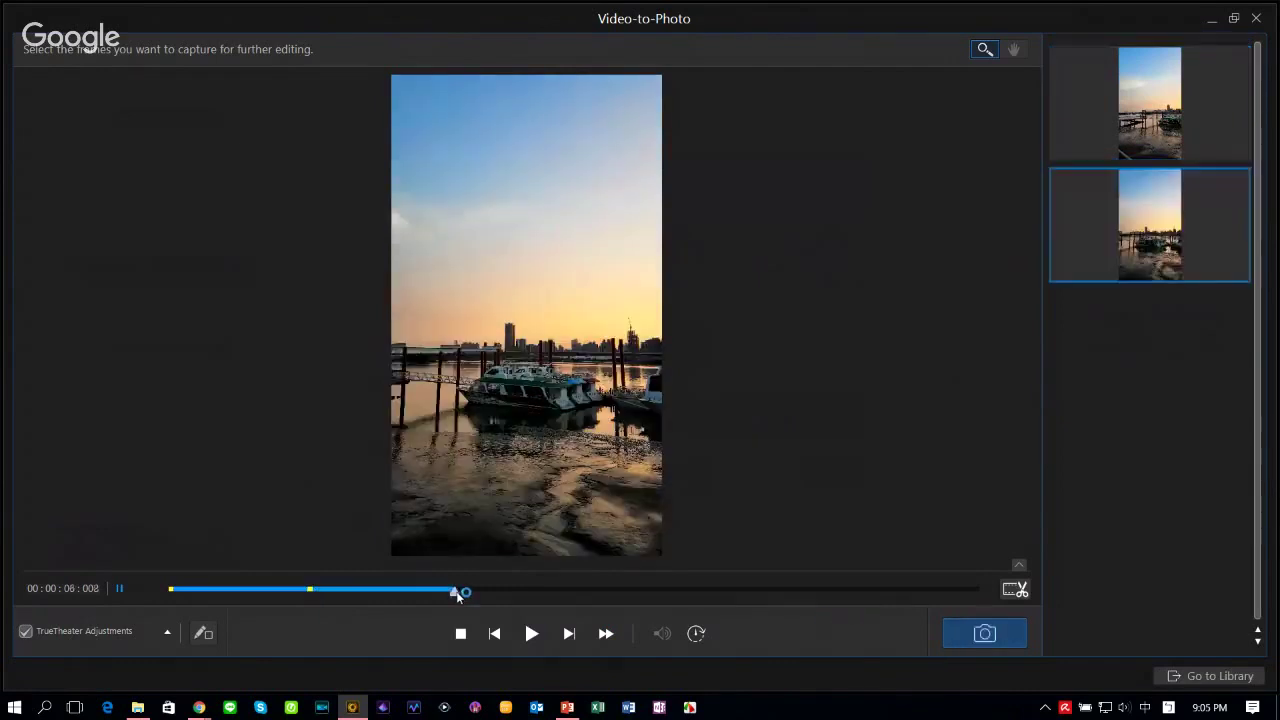
Step: Capture three more overlapping frames at roughly even intervals through the remaining part of the harbour video
{"action": "left_click", "coordinate": [615, 591]}
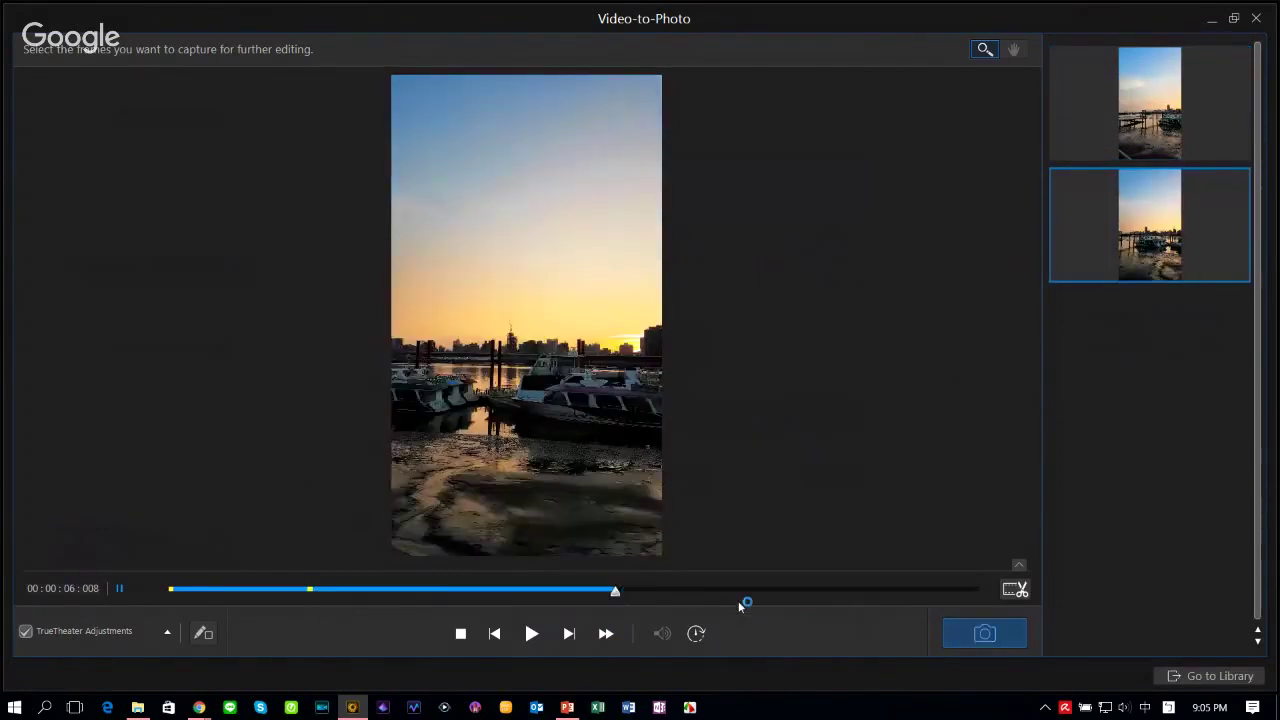
{"action": "left_click", "coordinate": [984, 634]}
{"action": "left_click", "coordinate": [770, 591]}
{"action": "left_click", "coordinate": [988, 634]}
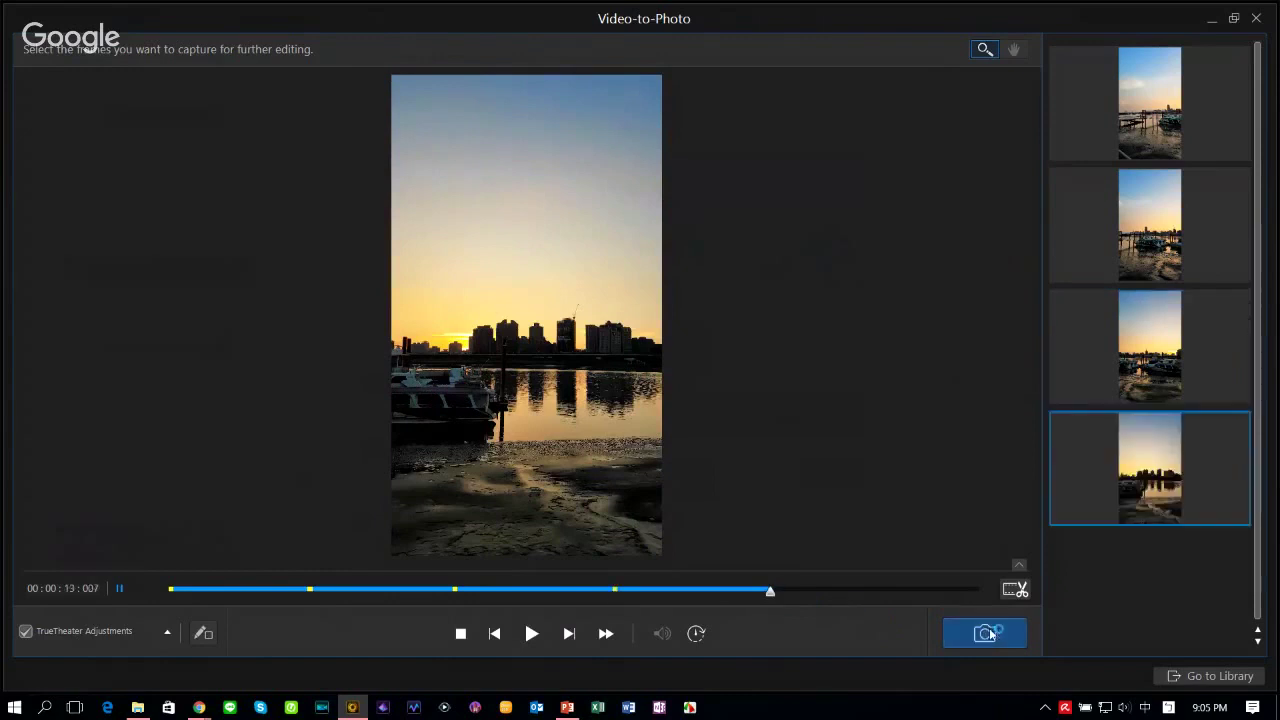
{"action": "left_click", "coordinate": [886, 592]}
{"action": "left_click", "coordinate": [1000, 644]}
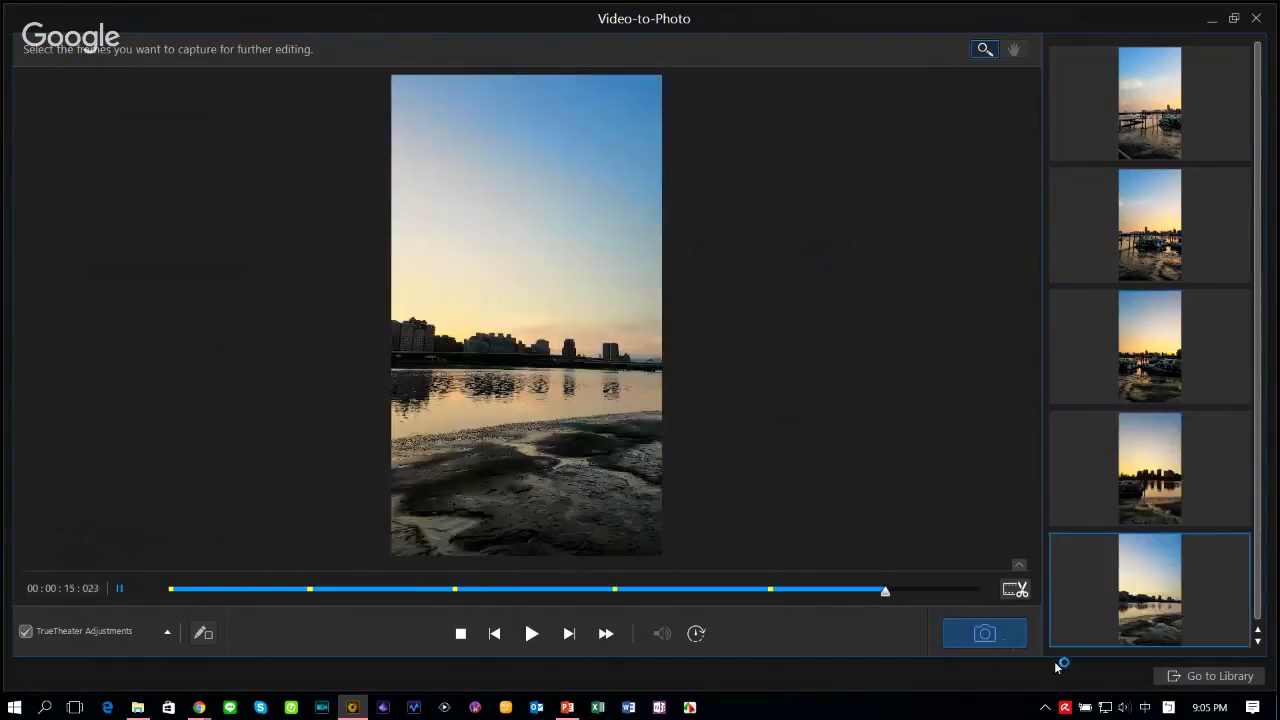
Step: Import the captured harbour frames into the VP folder on the desktop and merge them into a panorama
{"action": "left_click", "coordinate": [1215, 677]}
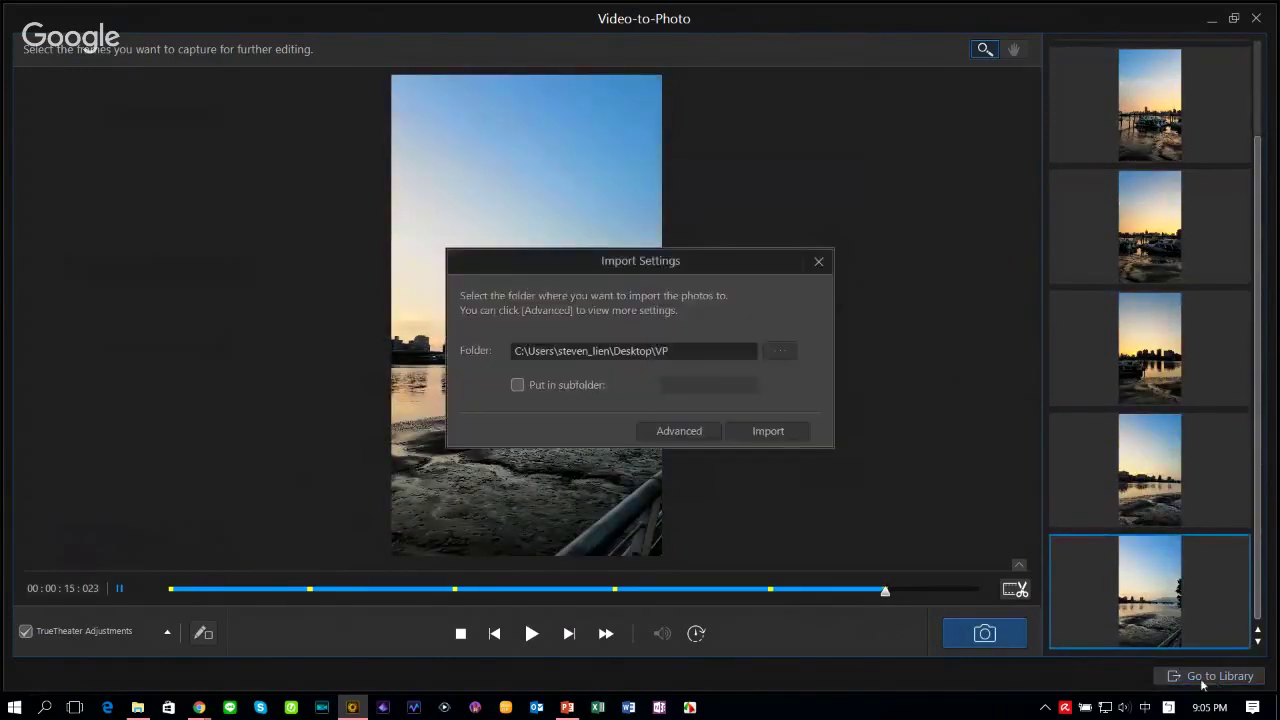
{"action": "left_click", "coordinate": [763, 436]}
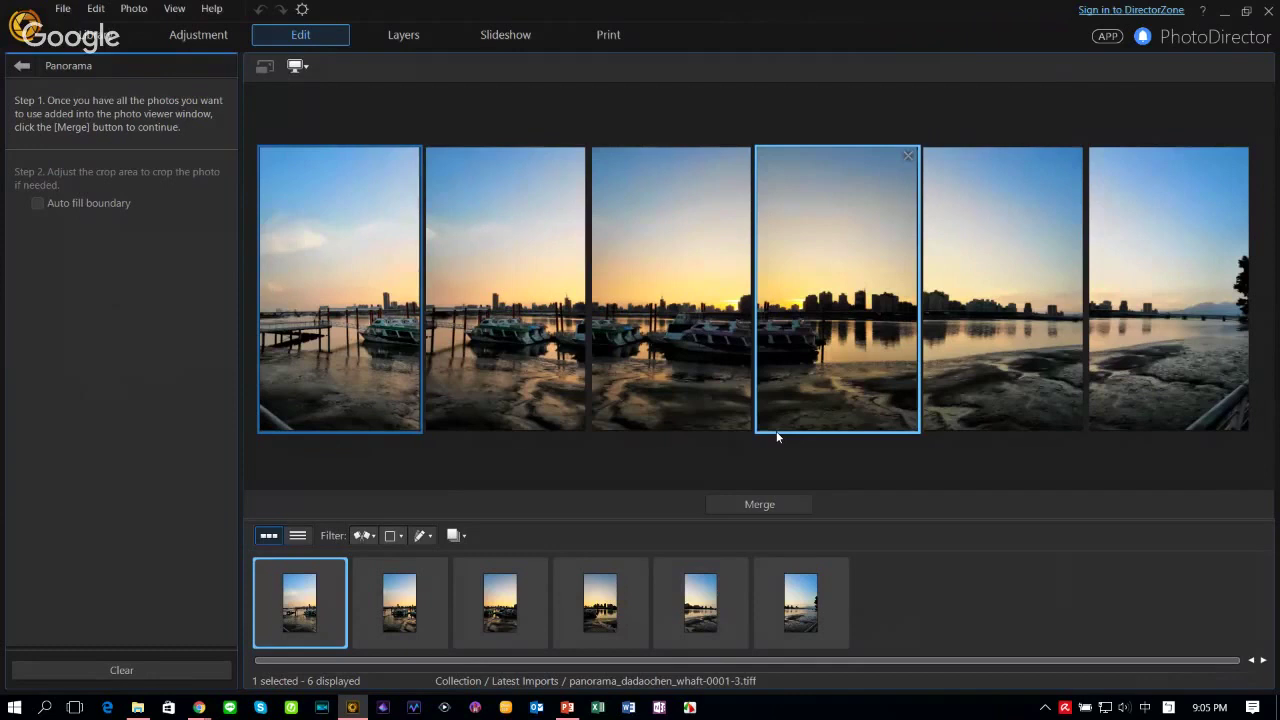
{"action": "left_click", "coordinate": [760, 507]}
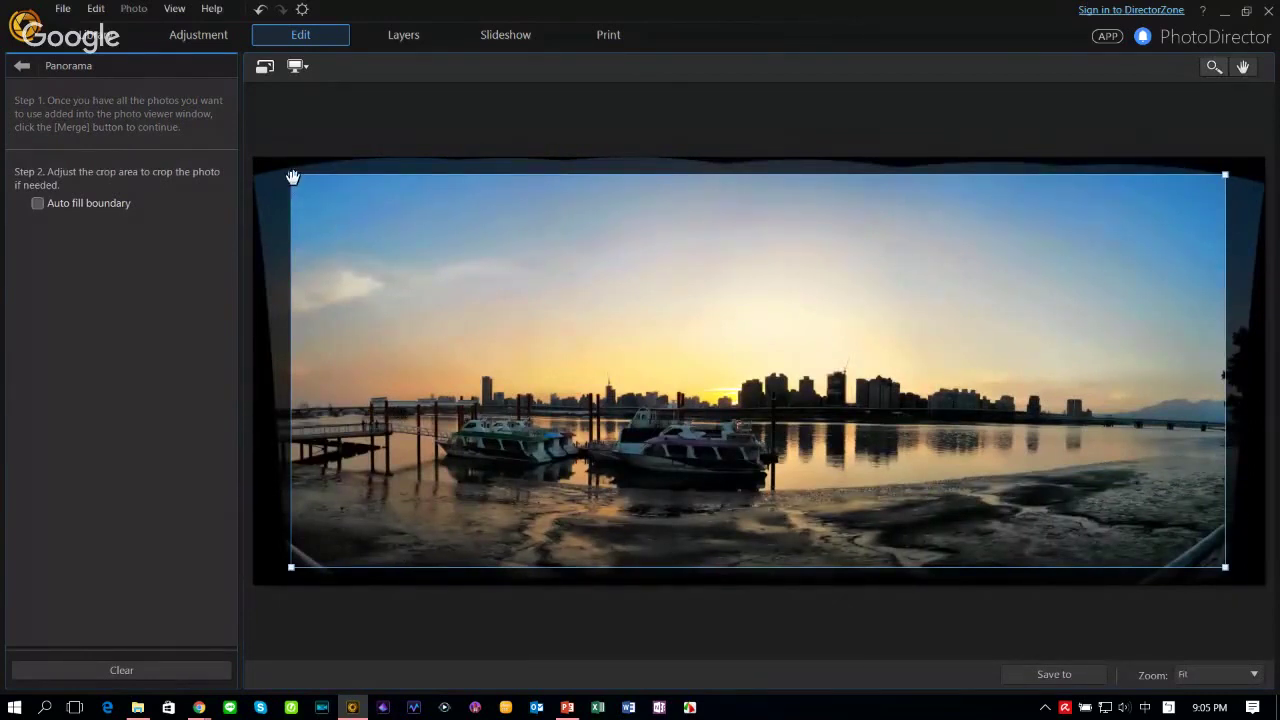
Step: Adjust the panorama's crop area by its four corners, then enable Auto fill boundary
{"action": "left_click_drag", "start_coordinate": [290, 175], "coordinate": [241, 151]}
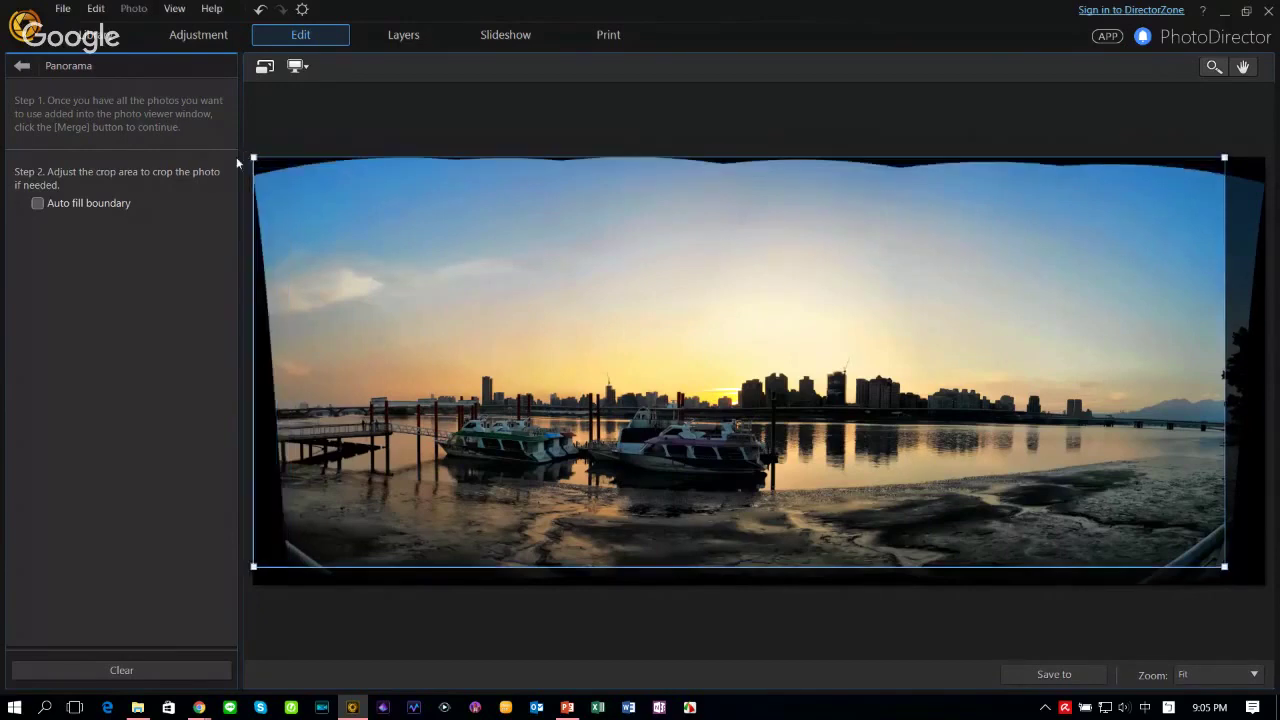
{"action": "left_click_drag", "start_coordinate": [1224, 158], "coordinate": [1276, 157]}
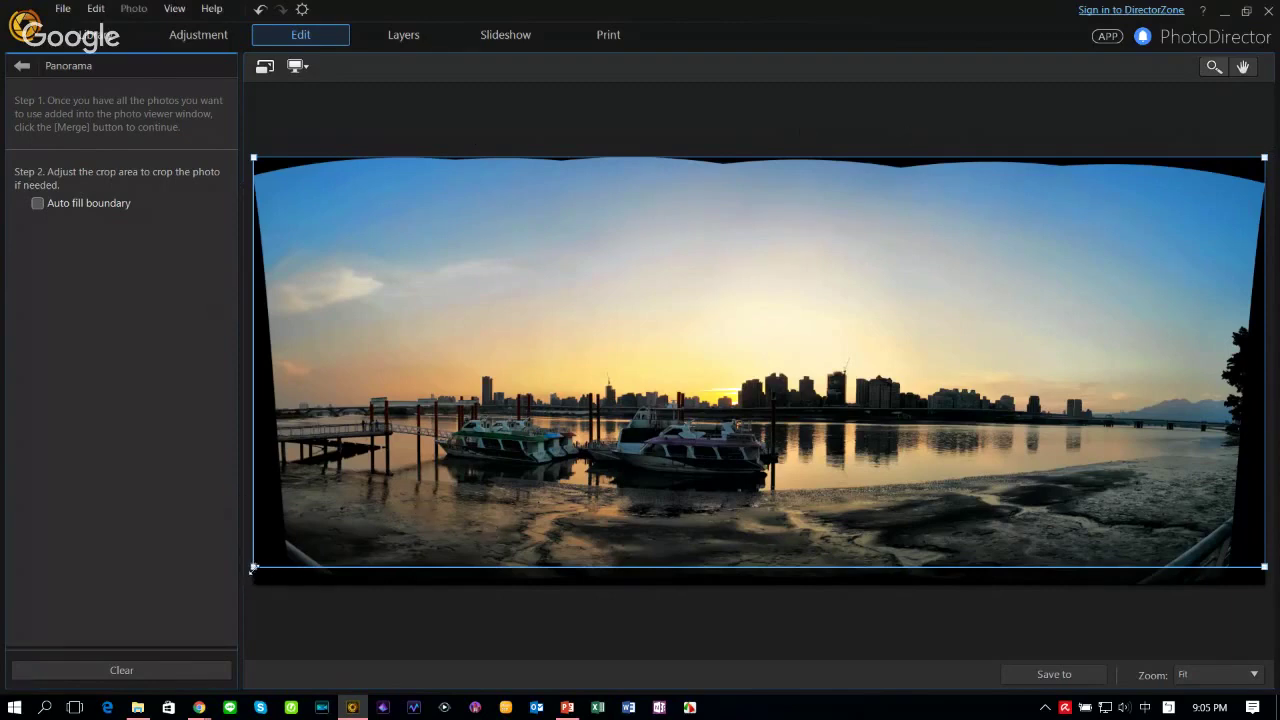
{"action": "left_click_drag", "start_coordinate": [253, 567], "coordinate": [258, 561]}
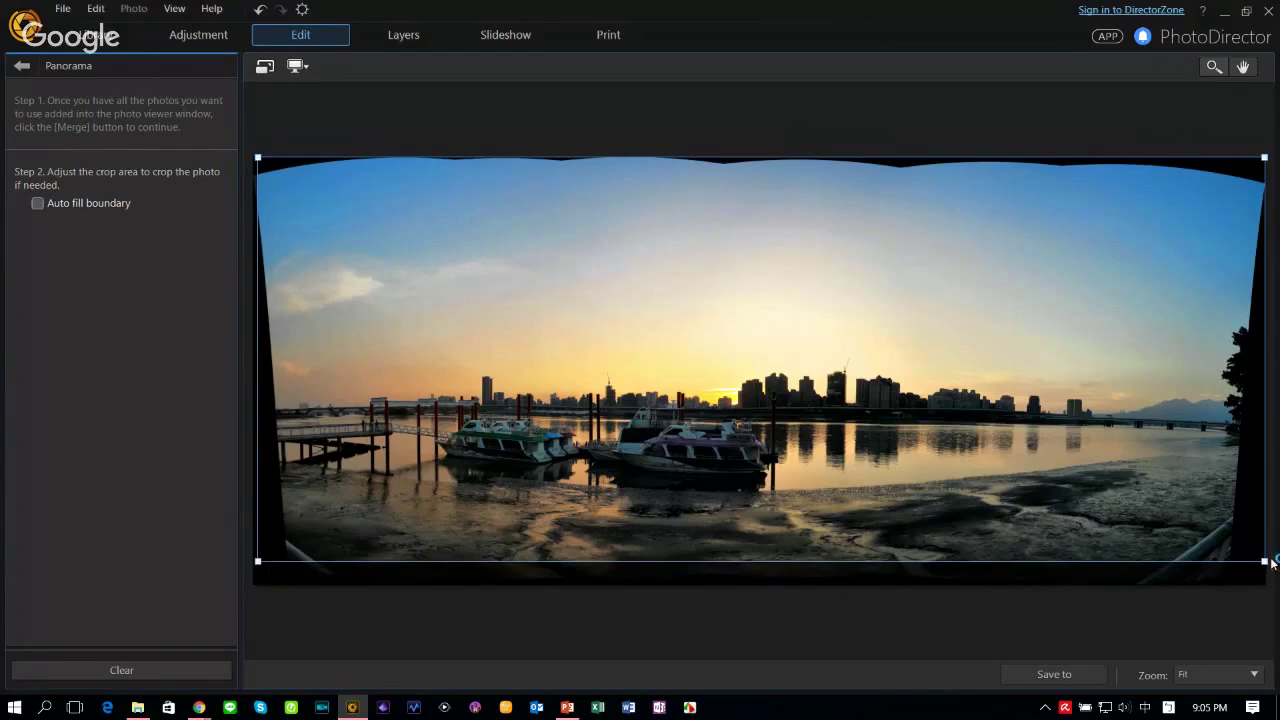
{"action": "left_click_drag", "start_coordinate": [1265, 562], "coordinate": [1247, 547]}
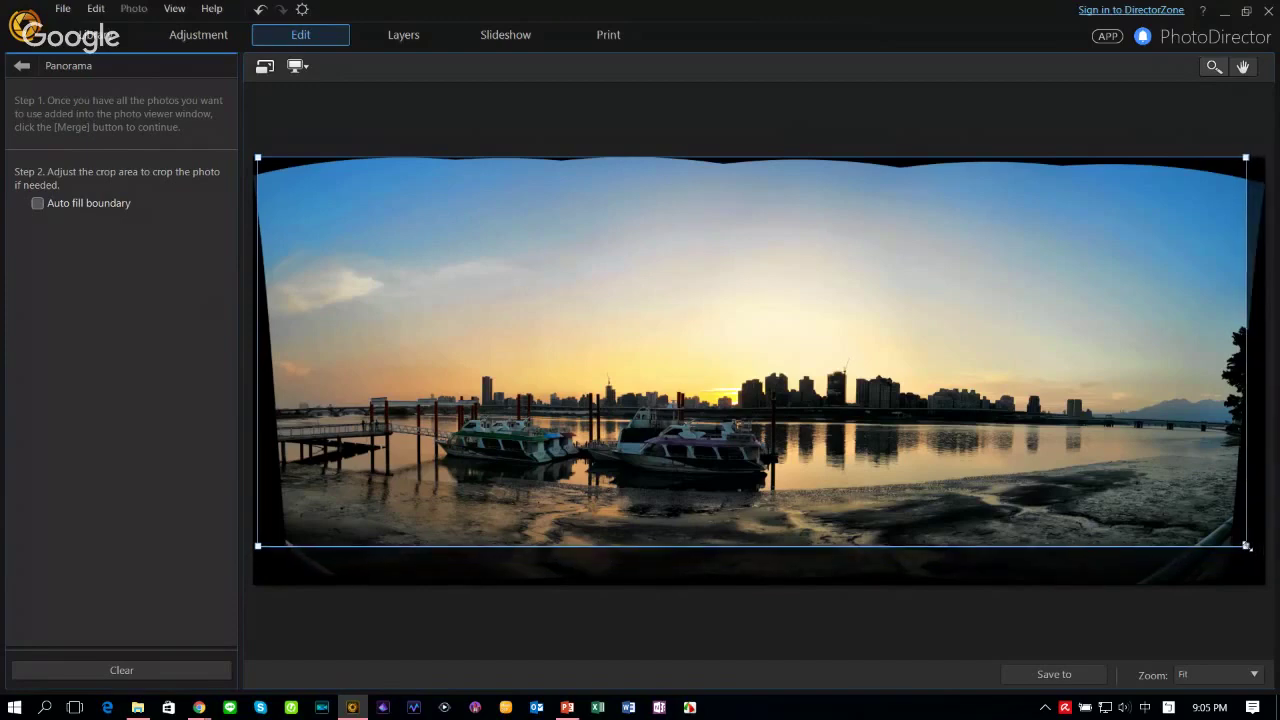
{"action": "left_click", "coordinate": [39, 204]}
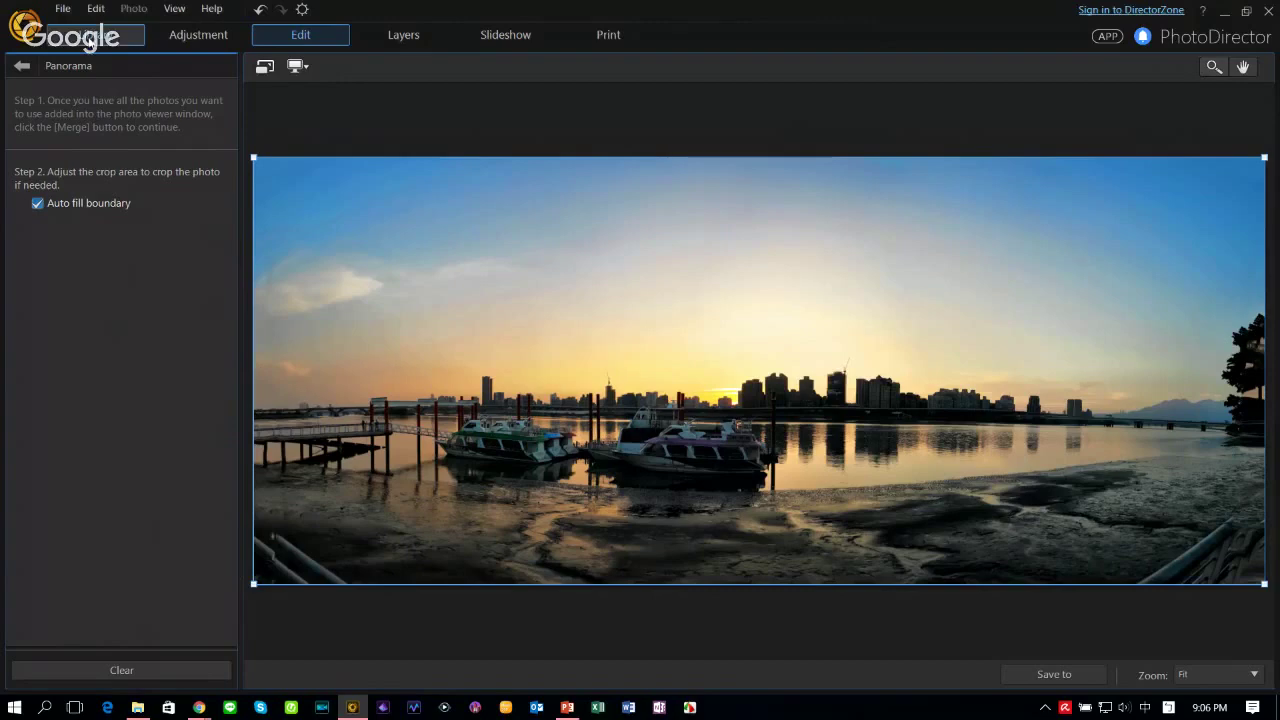
Step: Return to the library without saving the panorama and open the Face Swap video to make a perfect group shot
{"action": "left_click", "coordinate": [90, 35]}
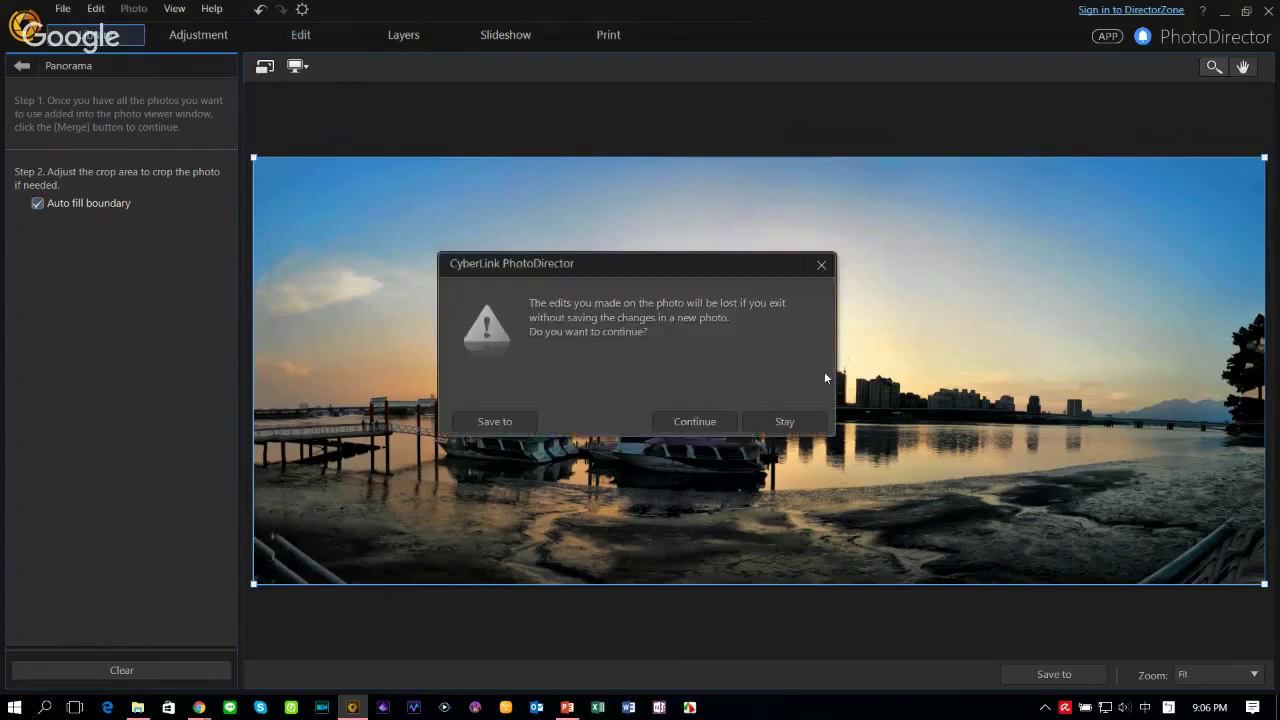
{"action": "left_click", "coordinate": [717, 418]}
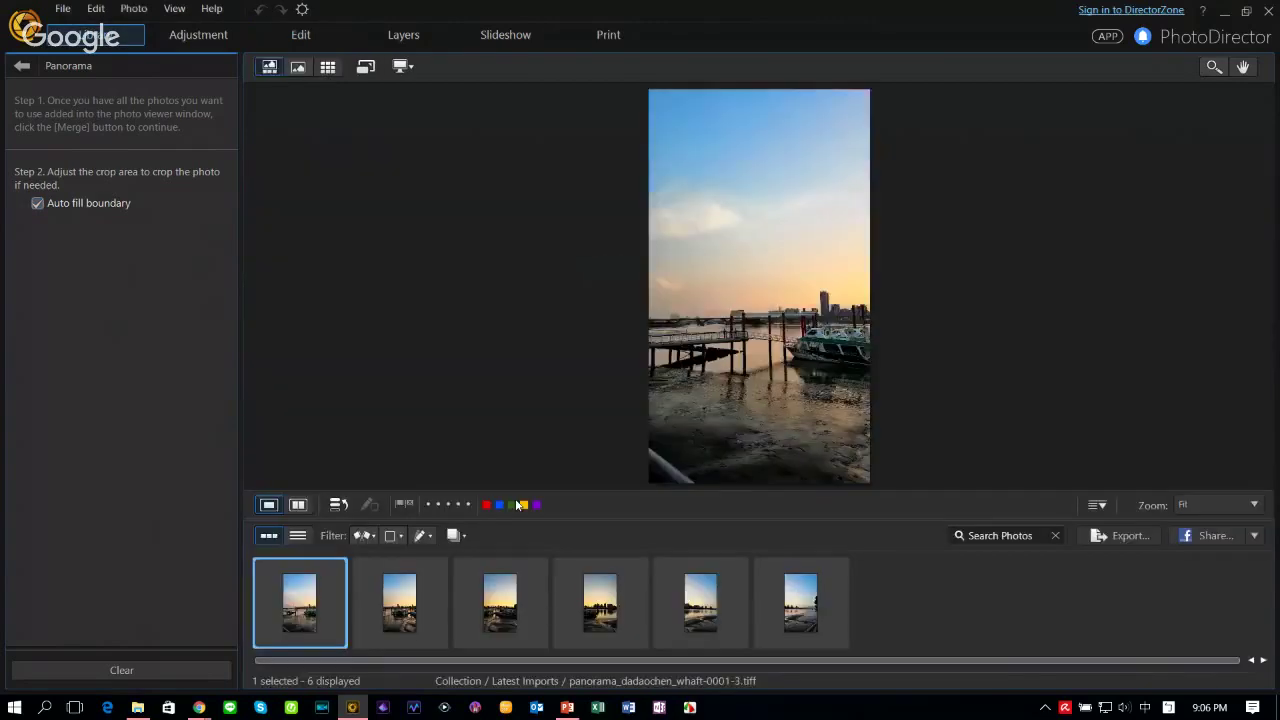
{"action": "left_click", "coordinate": [125, 632]}
{"action": "double_click", "coordinate": [474, 165]}
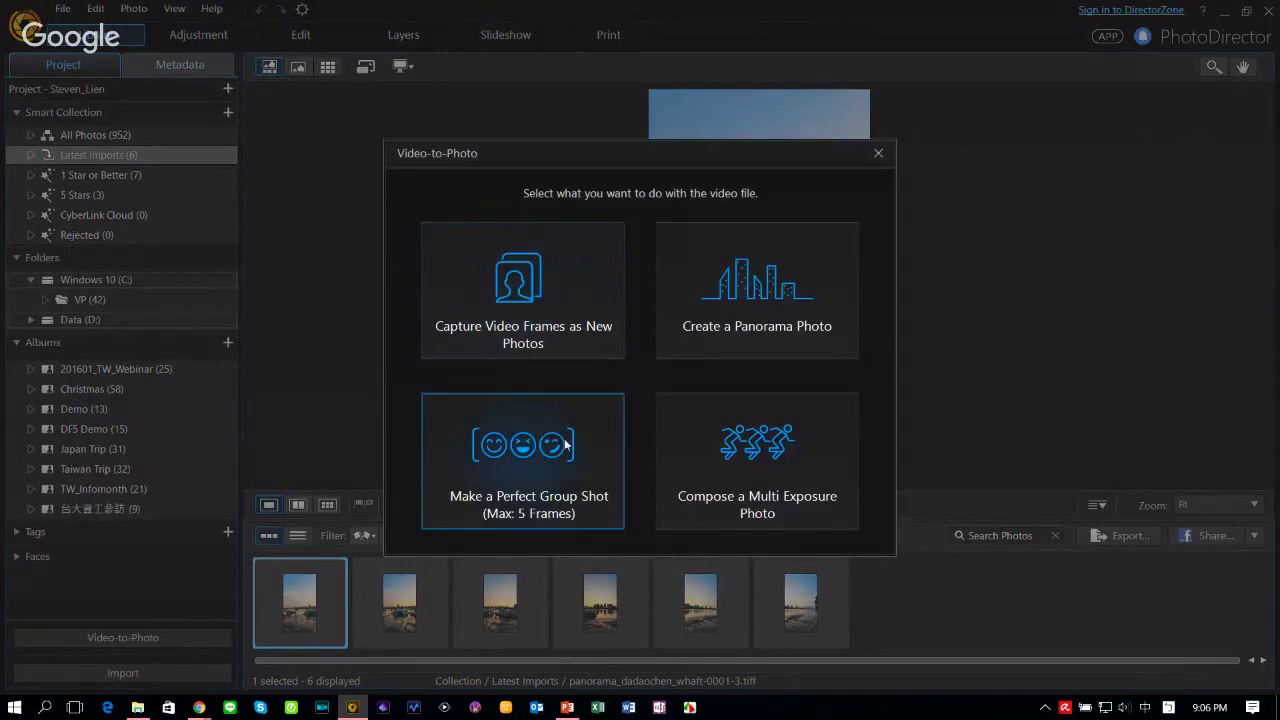
{"action": "left_click", "coordinate": [566, 446]}
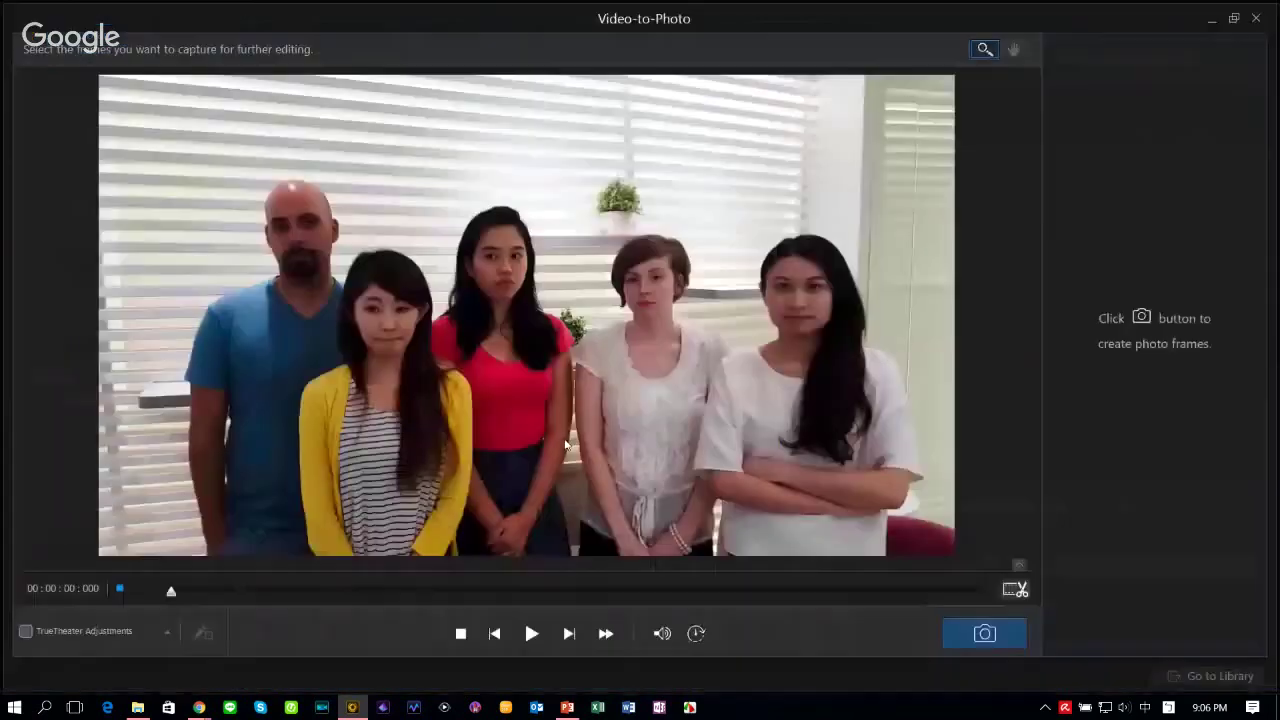
Step: Locate the moment near 00:00:00:012 where the man smiles and capture it as the first frame
{"action": "left_click", "coordinate": [535, 637]}
{"action": "left_click", "coordinate": [267, 590]}
{"action": "left_click", "coordinate": [312, 593]}
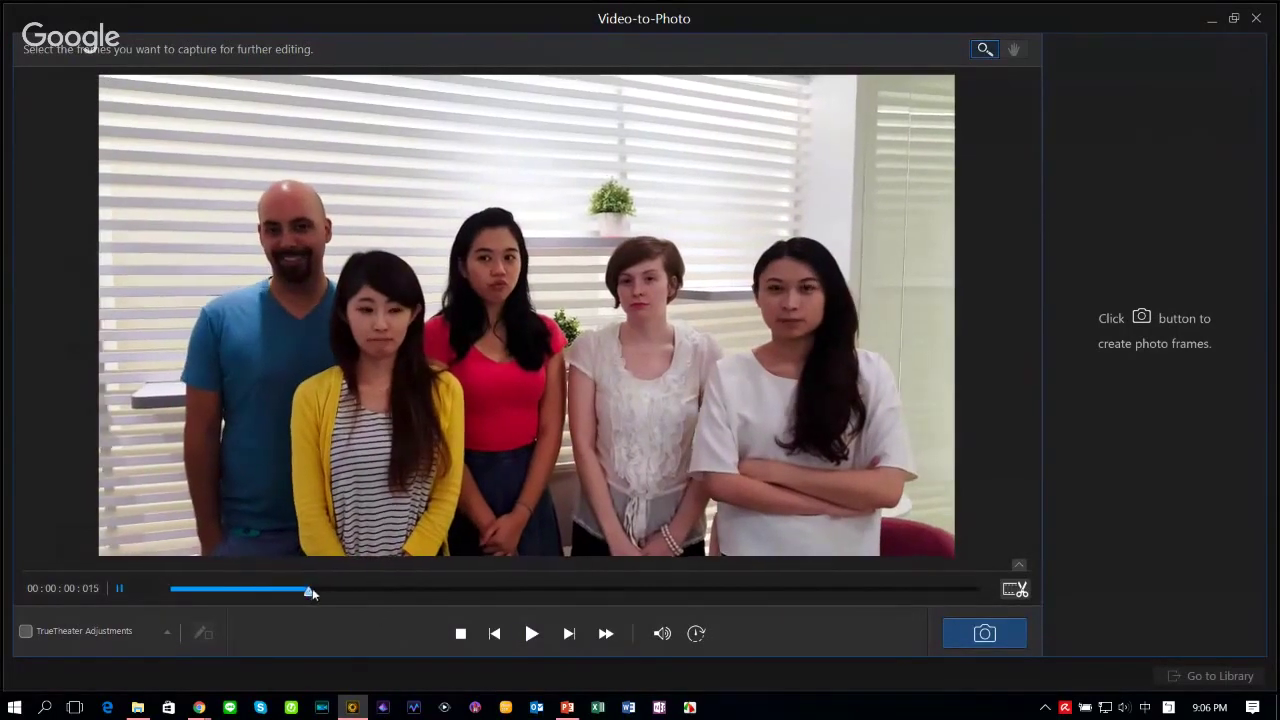
{"action": "left_click_drag", "start_coordinate": [312, 593], "coordinate": [297, 595]}
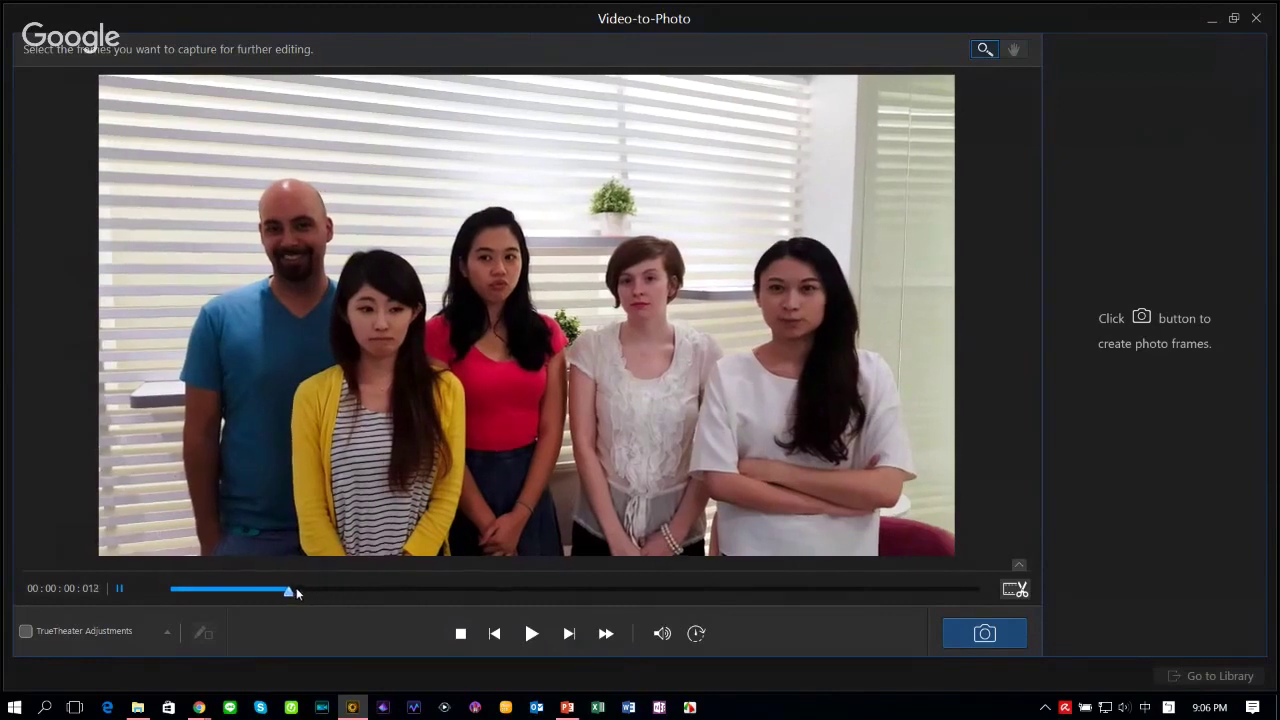
{"action": "left_click", "coordinate": [1005, 643]}
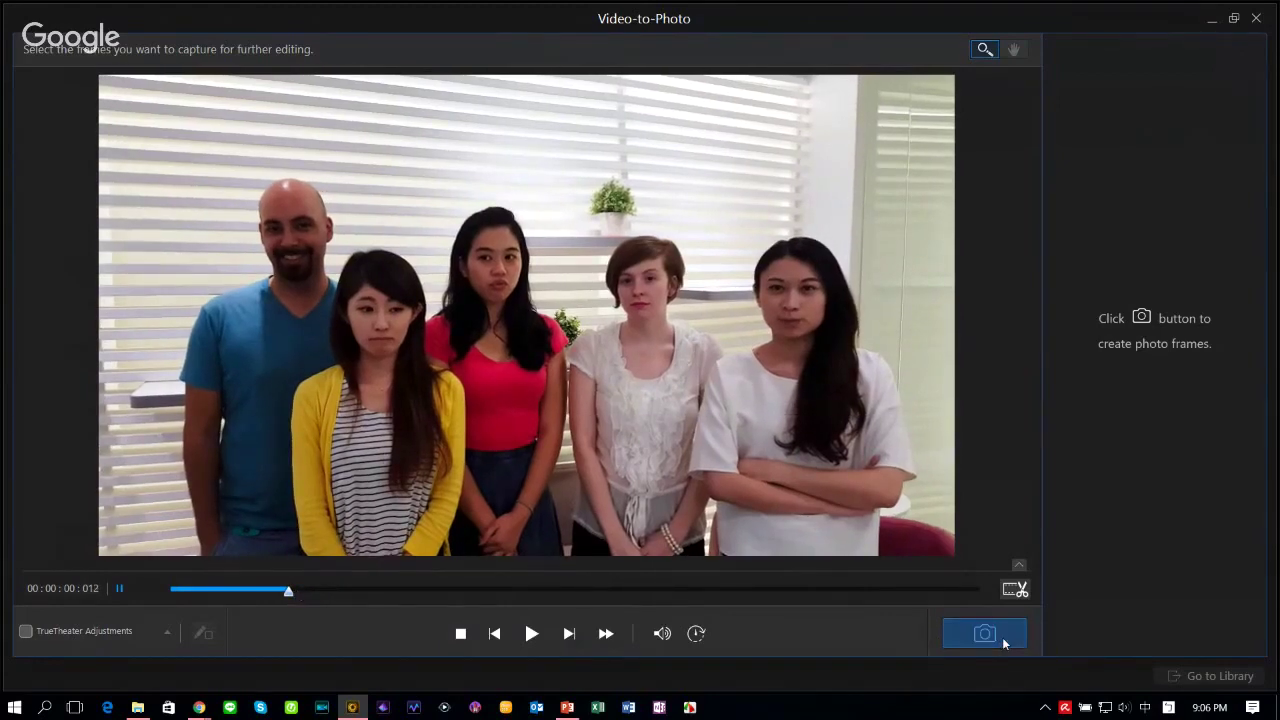
Step: Capture four more frames at about 00:00:00:028, 00:00:01:015, 00:00:02:003 and 00:00:02:016, each with a different woman smiling
{"action": "left_click", "coordinate": [433, 592]}
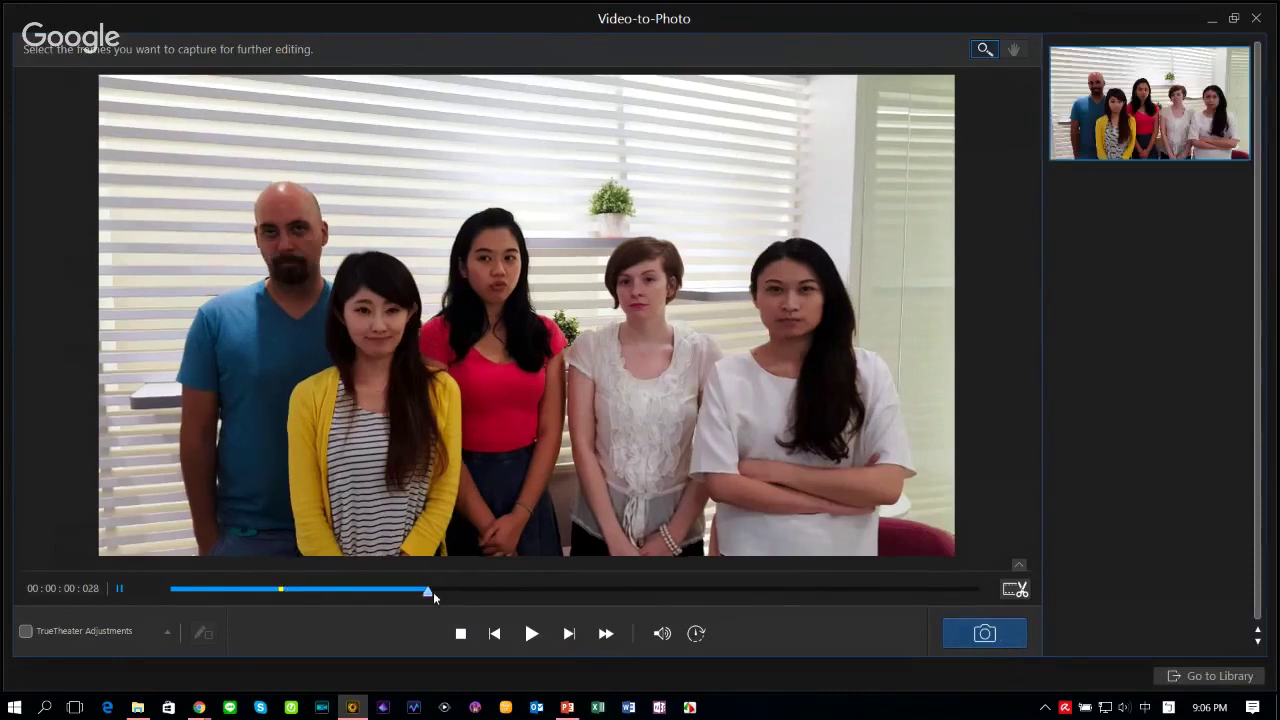
{"action": "left_click", "coordinate": [1023, 634]}
{"action": "left_click", "coordinate": [588, 592]}
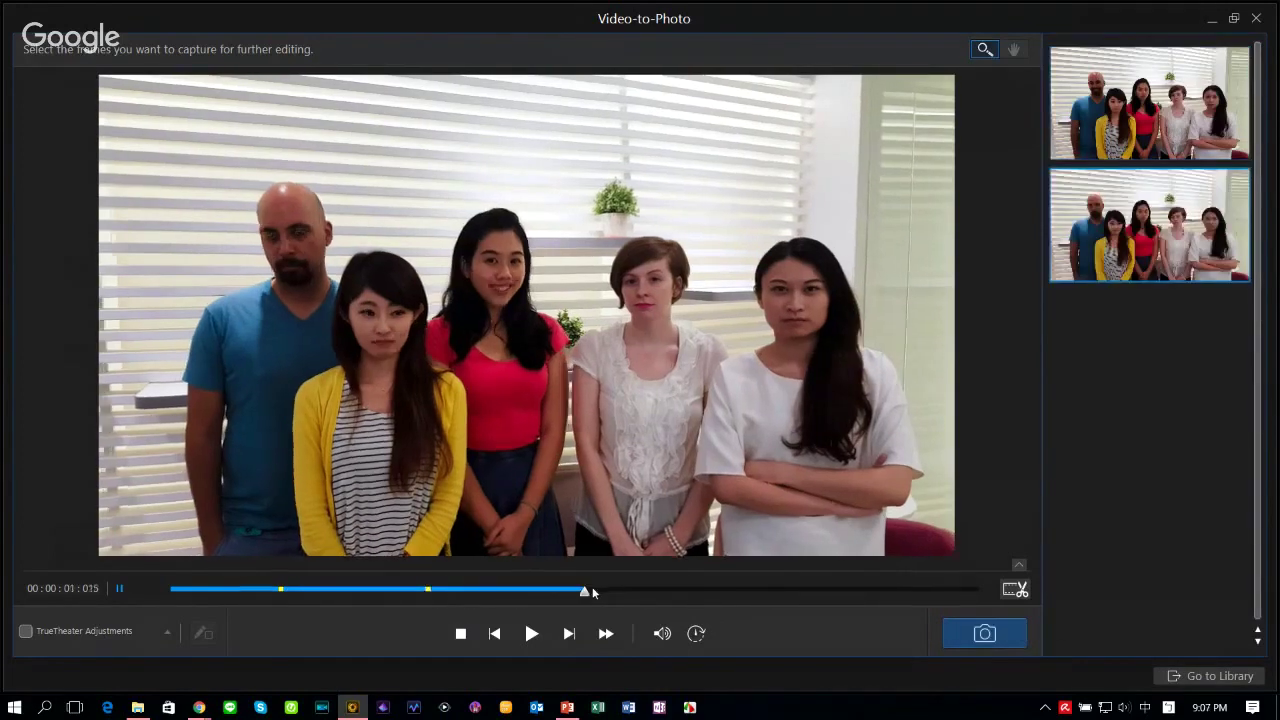
{"action": "left_click", "coordinate": [1008, 638]}
{"action": "left_click", "coordinate": [752, 592]}
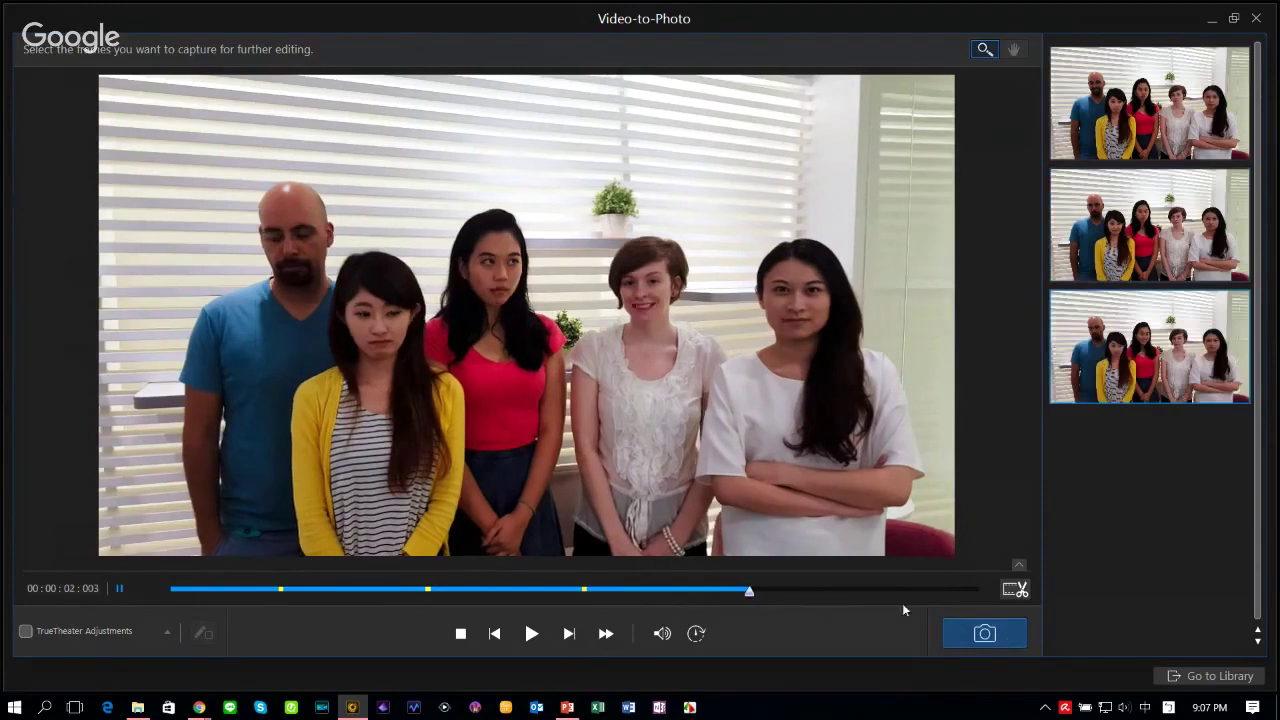
{"action": "left_click", "coordinate": [1020, 638]}
{"action": "left_click", "coordinate": [868, 592]}
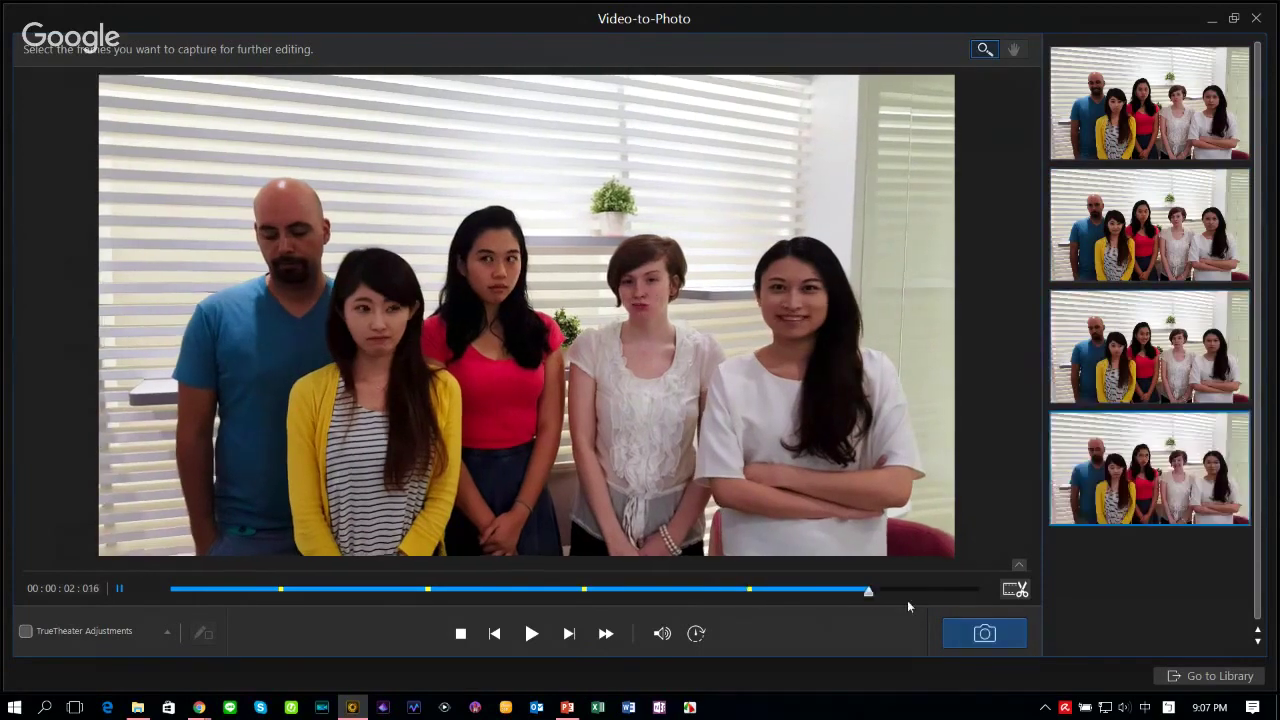
{"action": "left_click", "coordinate": [985, 634]}
Step: Import the five group frames into the VP folder and merge them for Face Swap
{"action": "left_click", "coordinate": [1210, 676]}
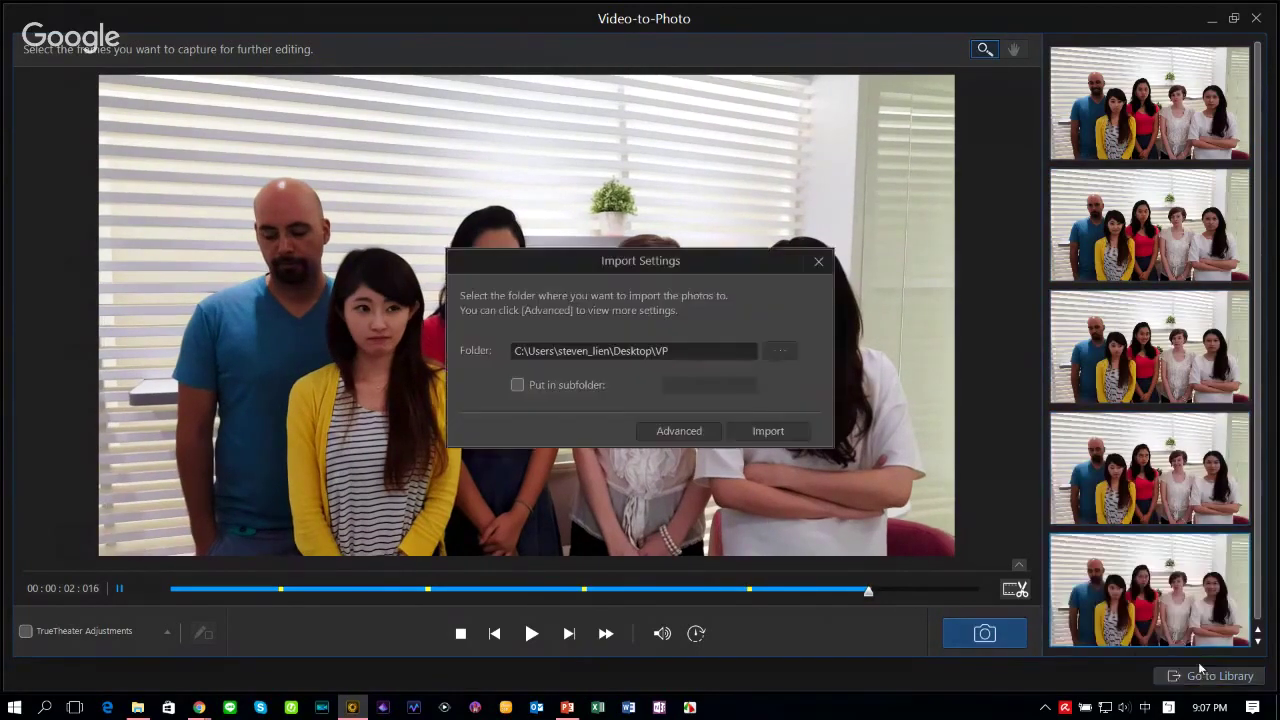
{"action": "left_click", "coordinate": [767, 431]}
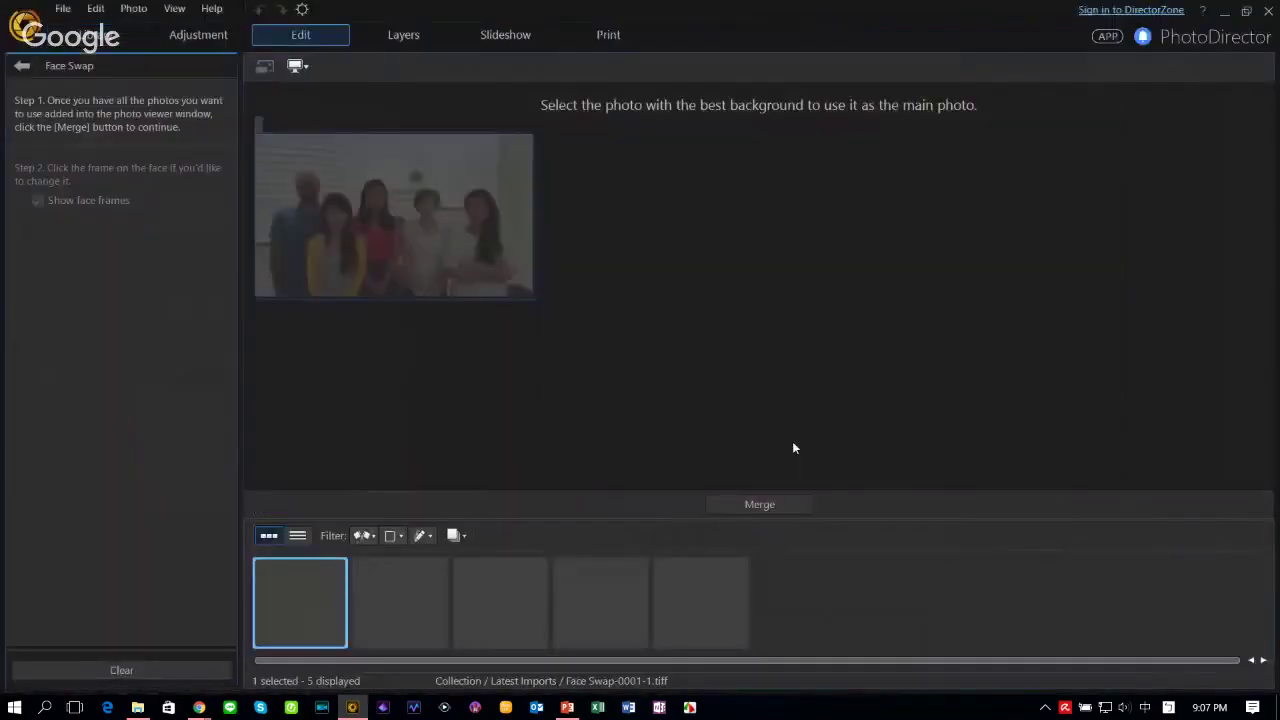
{"action": "left_click", "coordinate": [778, 505]}
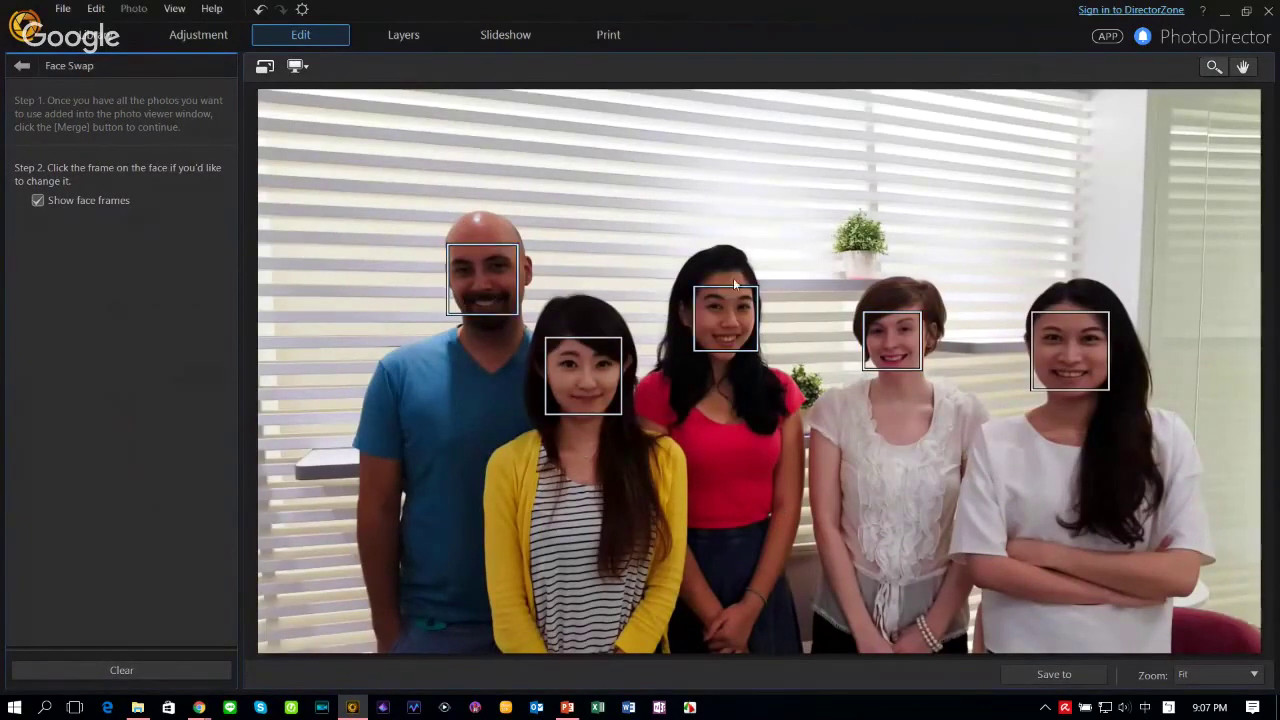
Step: Swap the man's face for the second, serious face option and check the available alternatives
{"action": "left_click", "coordinate": [501, 296]}
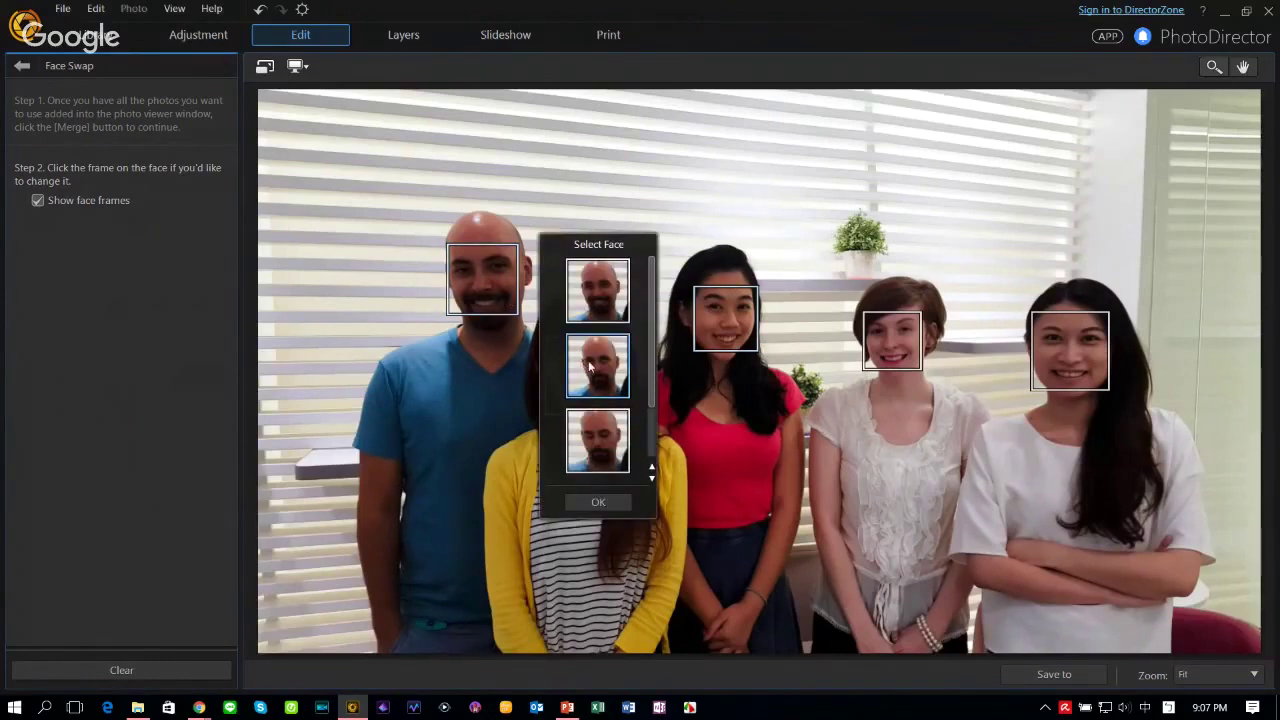
{"action": "left_click", "coordinate": [598, 502]}
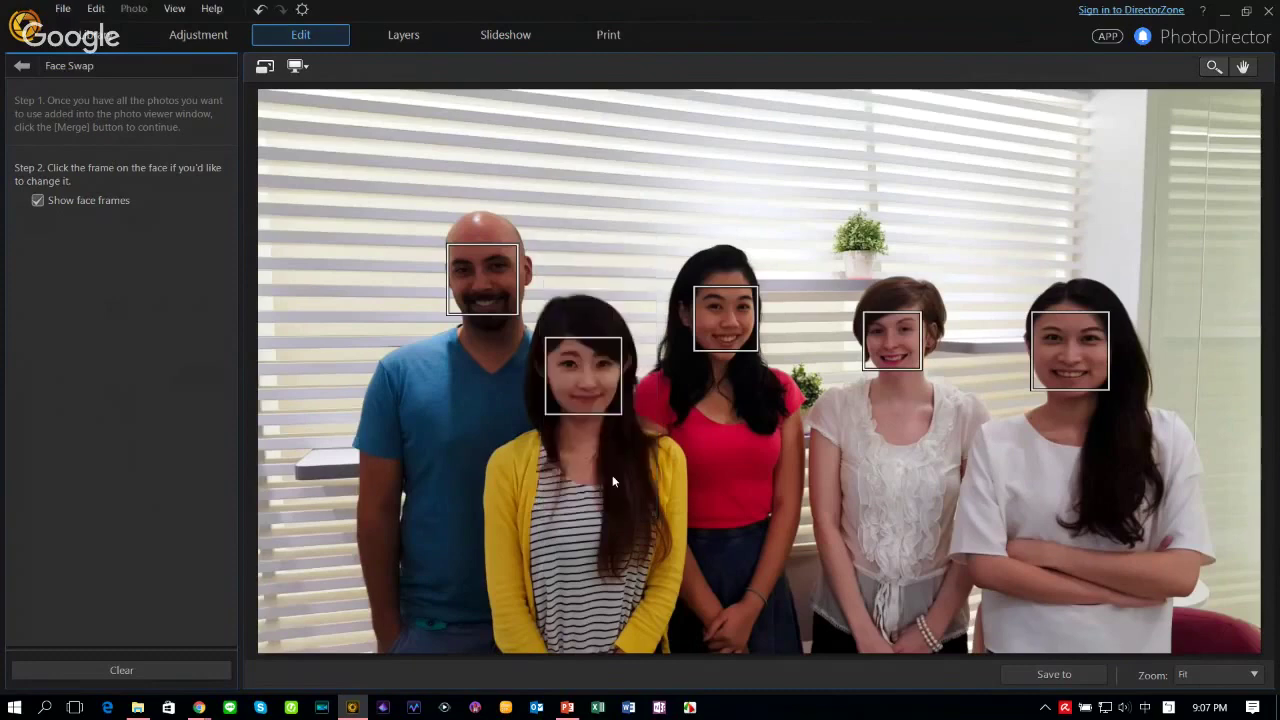
{"action": "left_click", "coordinate": [505, 265]}
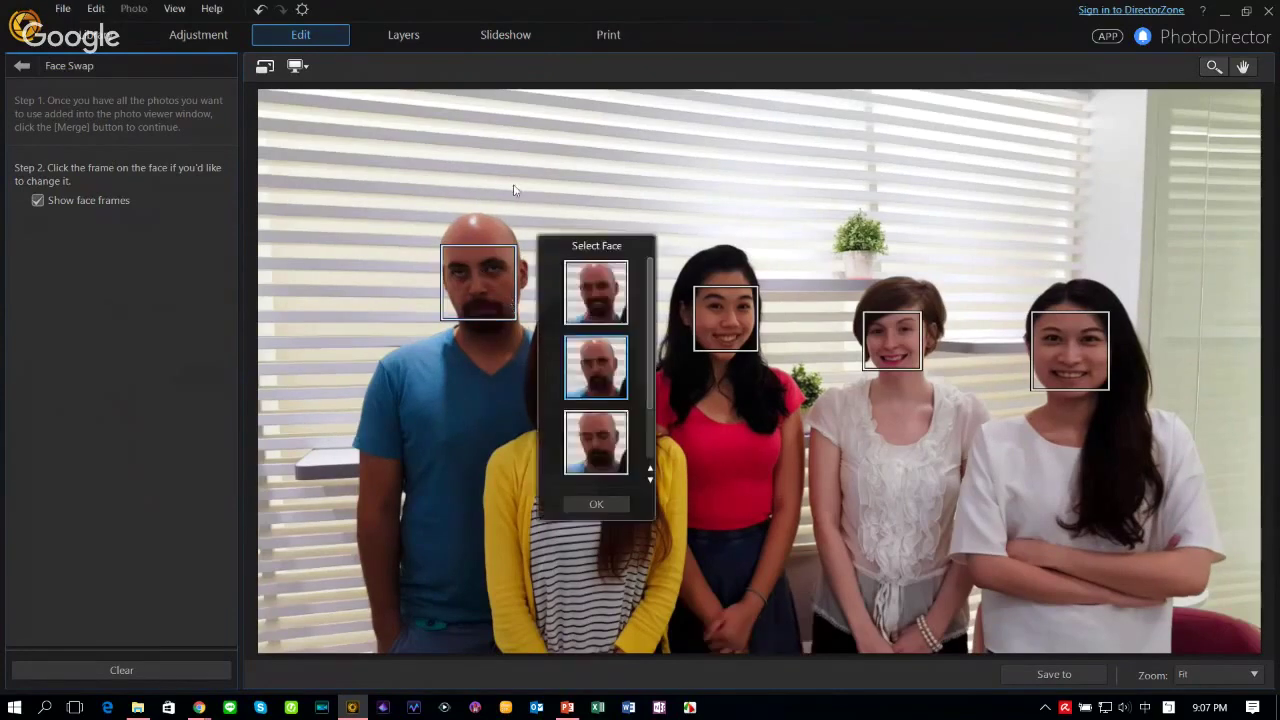
{"action": "left_click", "coordinate": [455, 237]}
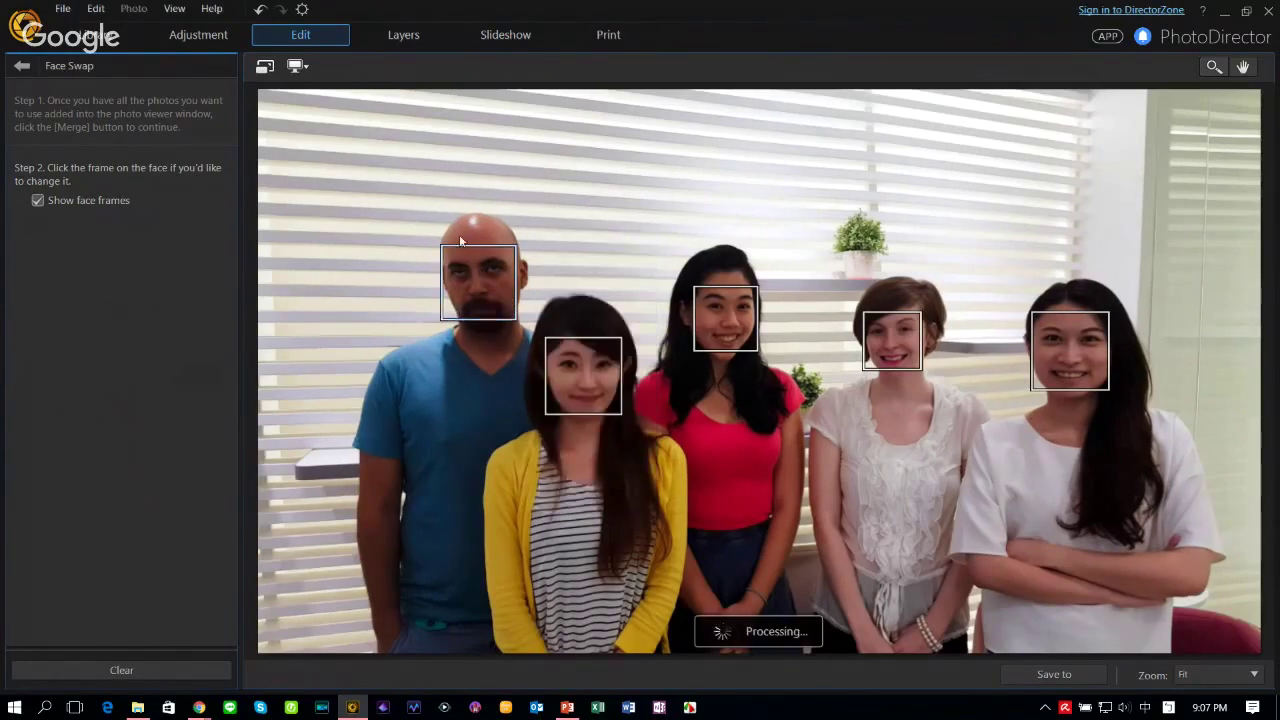
{"action": "left_click", "coordinate": [479, 275]}
{"action": "left_click", "coordinate": [490, 284]}
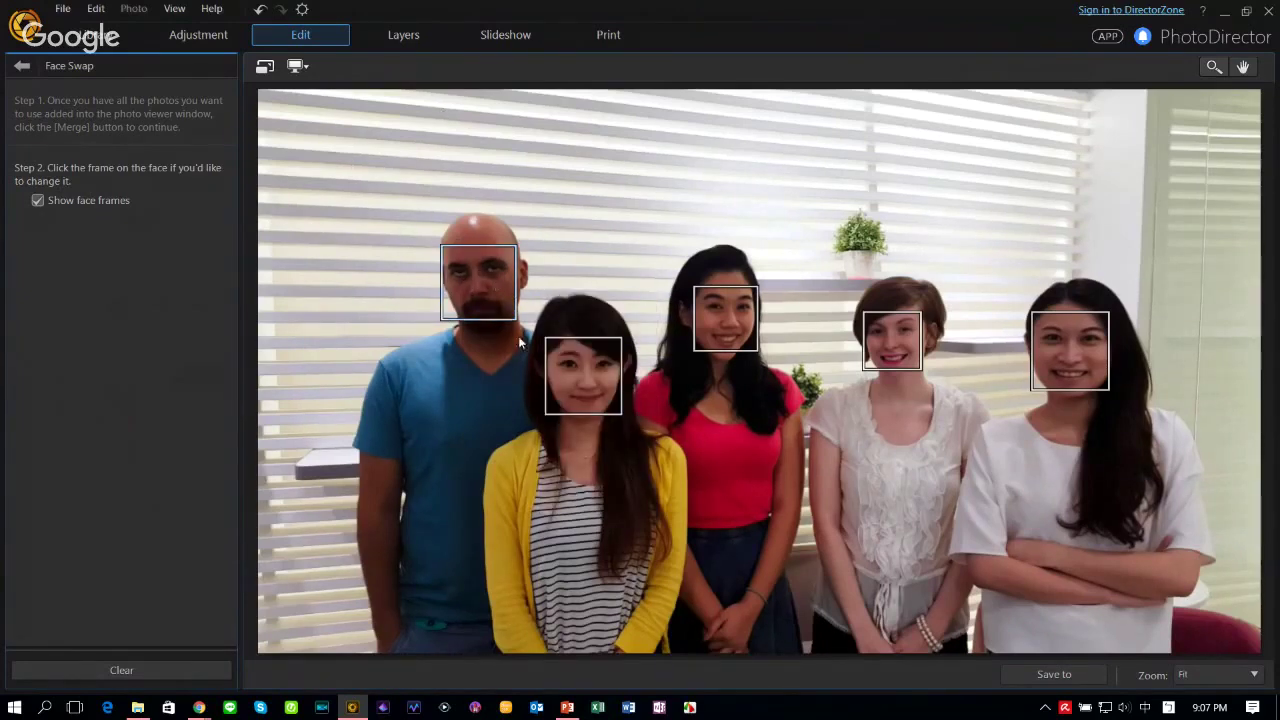
Step: Set the man's face to the first, smiling option and apply it
{"action": "left_click", "coordinate": [476, 293]}
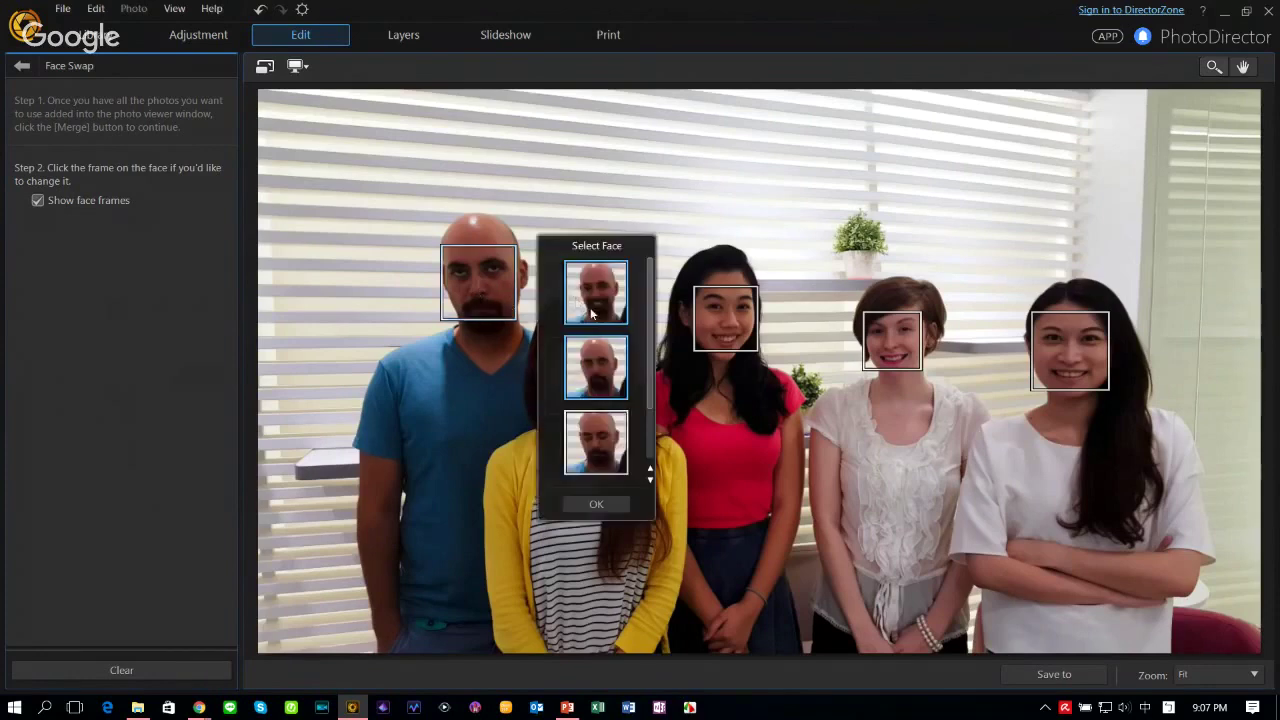
{"action": "left_click", "coordinate": [603, 502]}
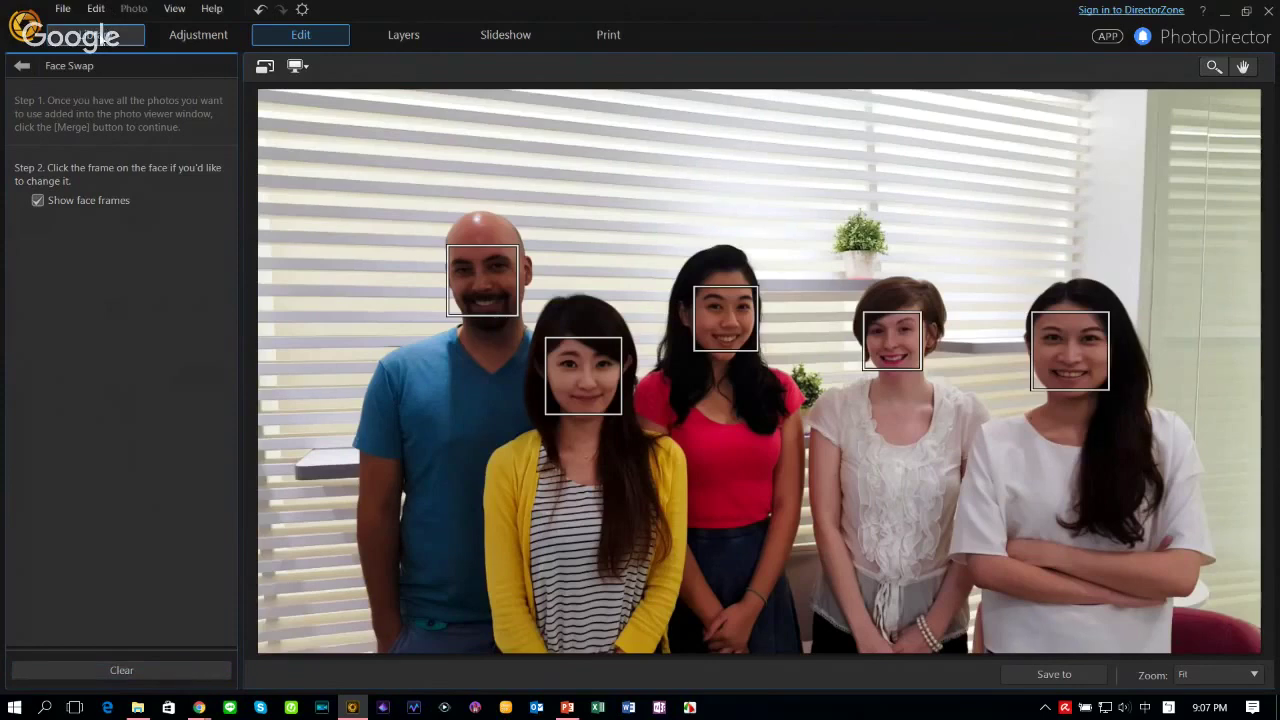
Step: Open the MultiExposure1 video clip in Video-to-Photo for composing a multi-exposure photo and preview the skateboard jump
{"action": "left_click", "coordinate": [95, 35]}
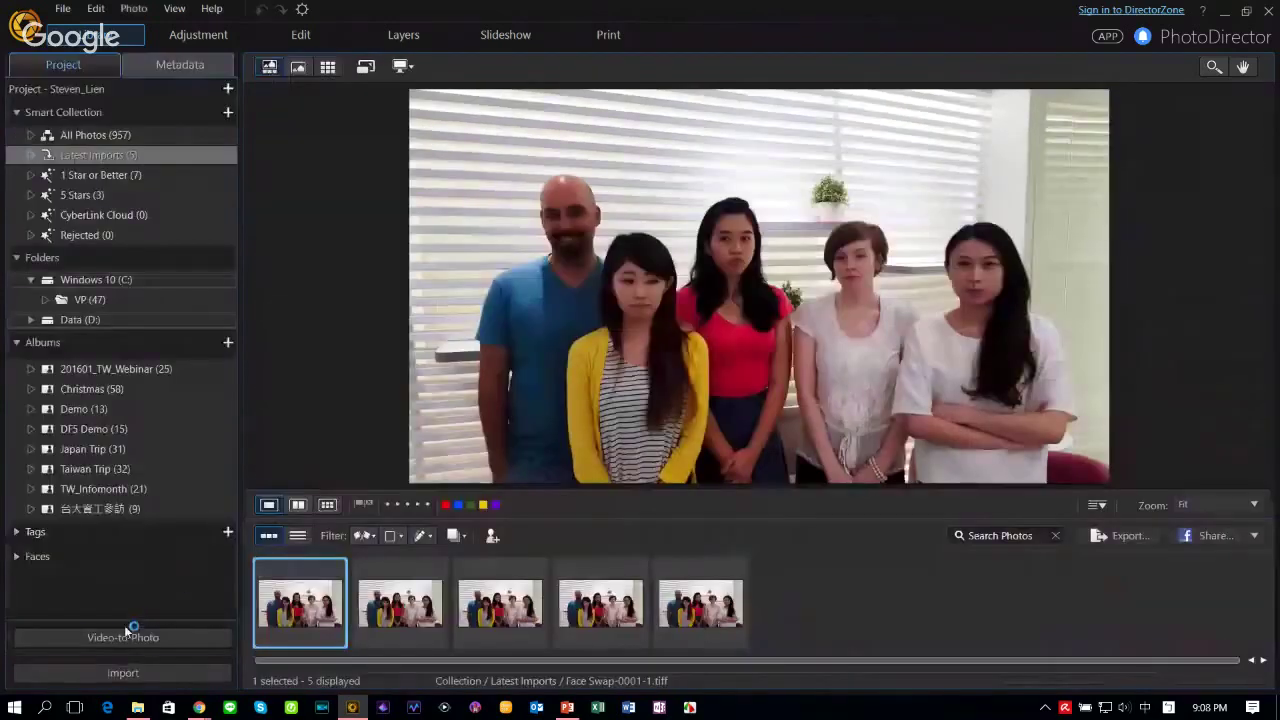
{"action": "left_click", "coordinate": [123, 637]}
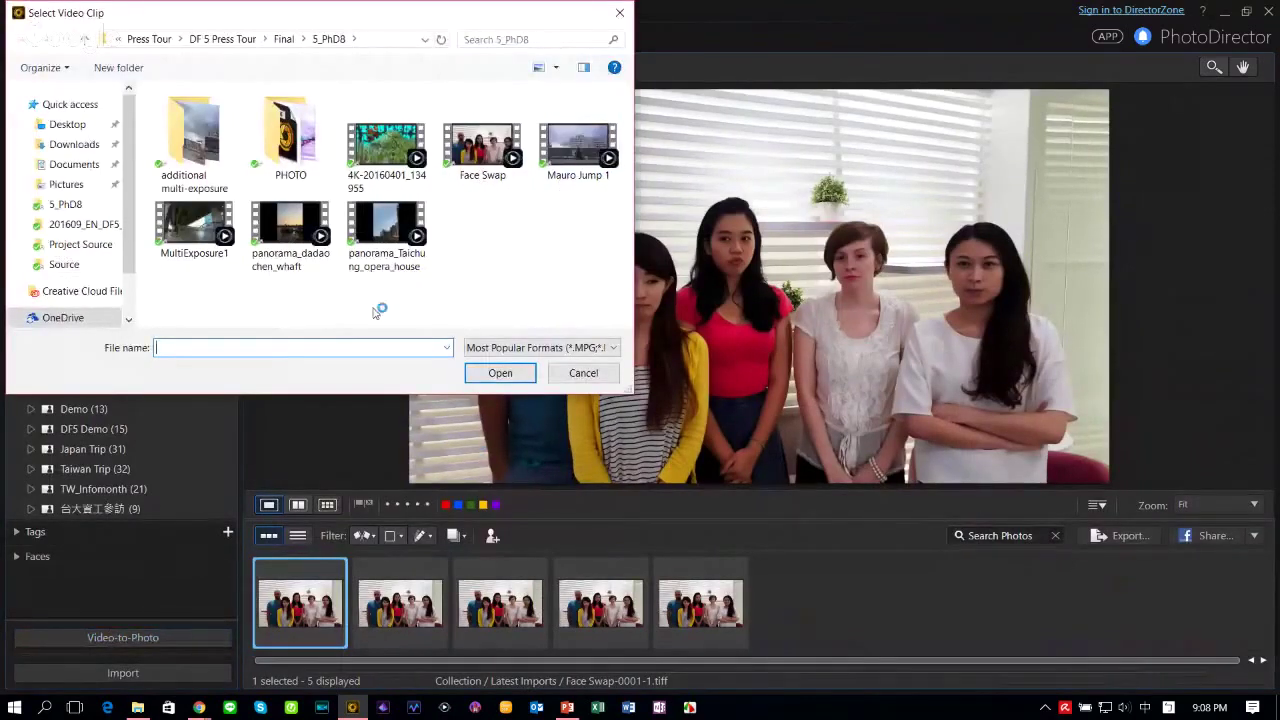
{"action": "double_click", "coordinate": [212, 262]}
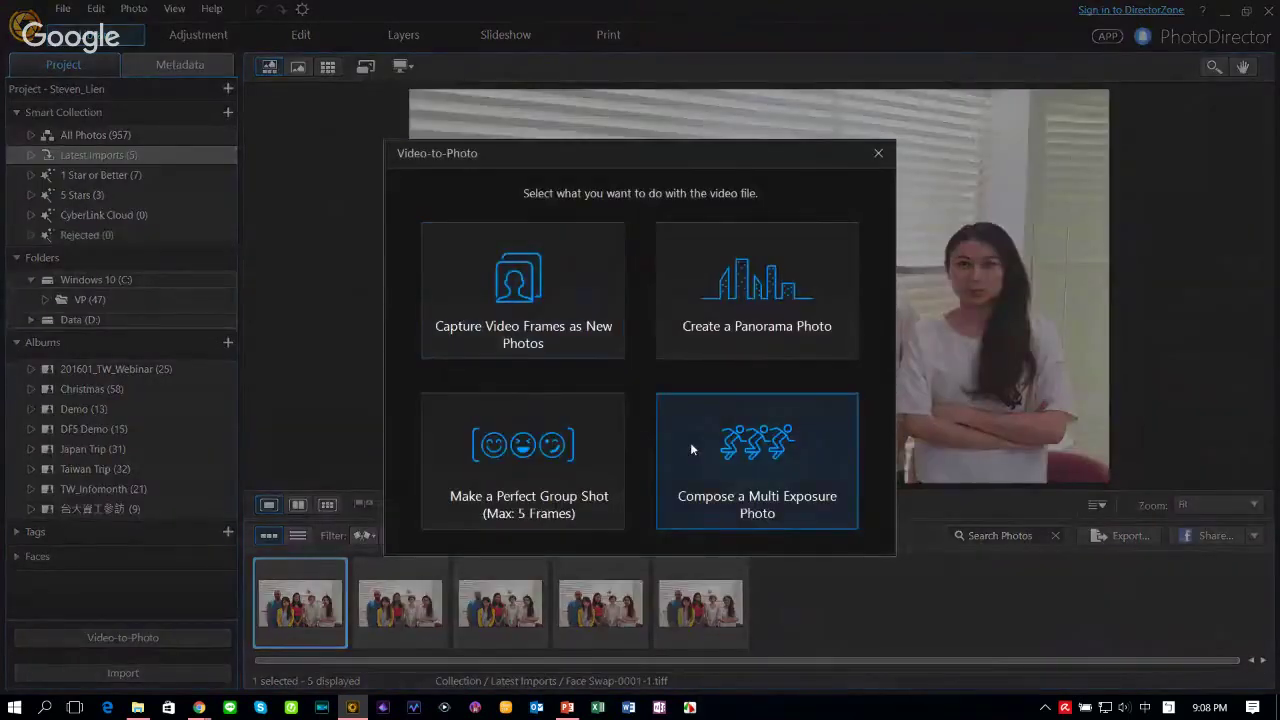
{"action": "left_click", "coordinate": [690, 442]}
{"action": "left_click", "coordinate": [531, 633]}
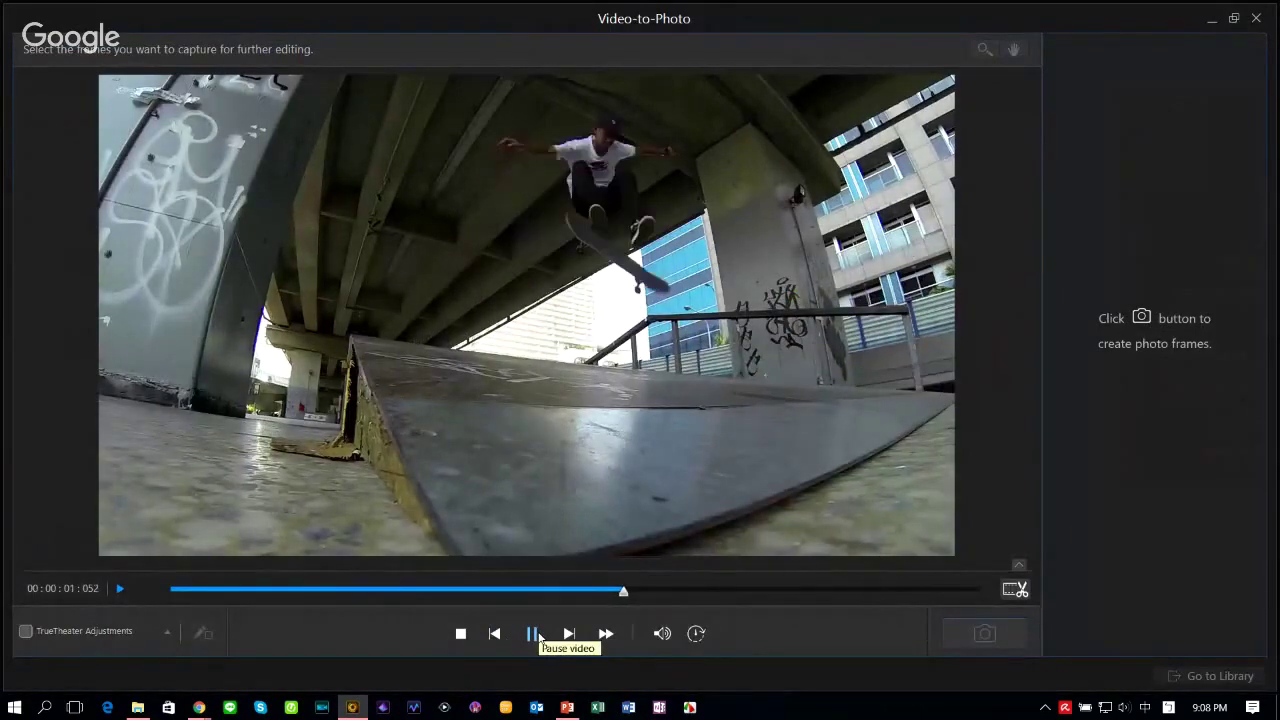
{"action": "left_click", "coordinate": [540, 633]}
Step: Capture five frames of the skateboard jump at about 00:00:01:030, 00:00:01:049, 00:00:02:005, 00:00:02:019 and 00:00:02:035
{"action": "left_click", "coordinate": [316, 592]}
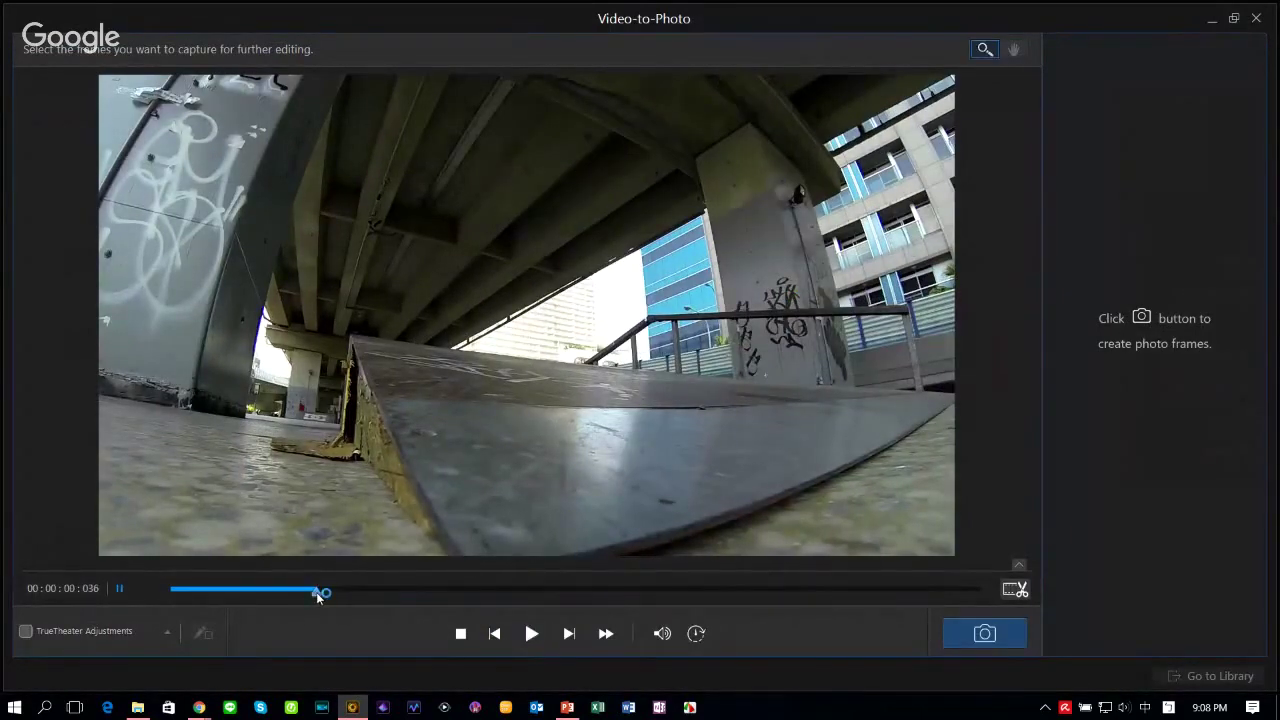
{"action": "left_click_drag", "start_coordinate": [346, 596], "coordinate": [537, 595]}
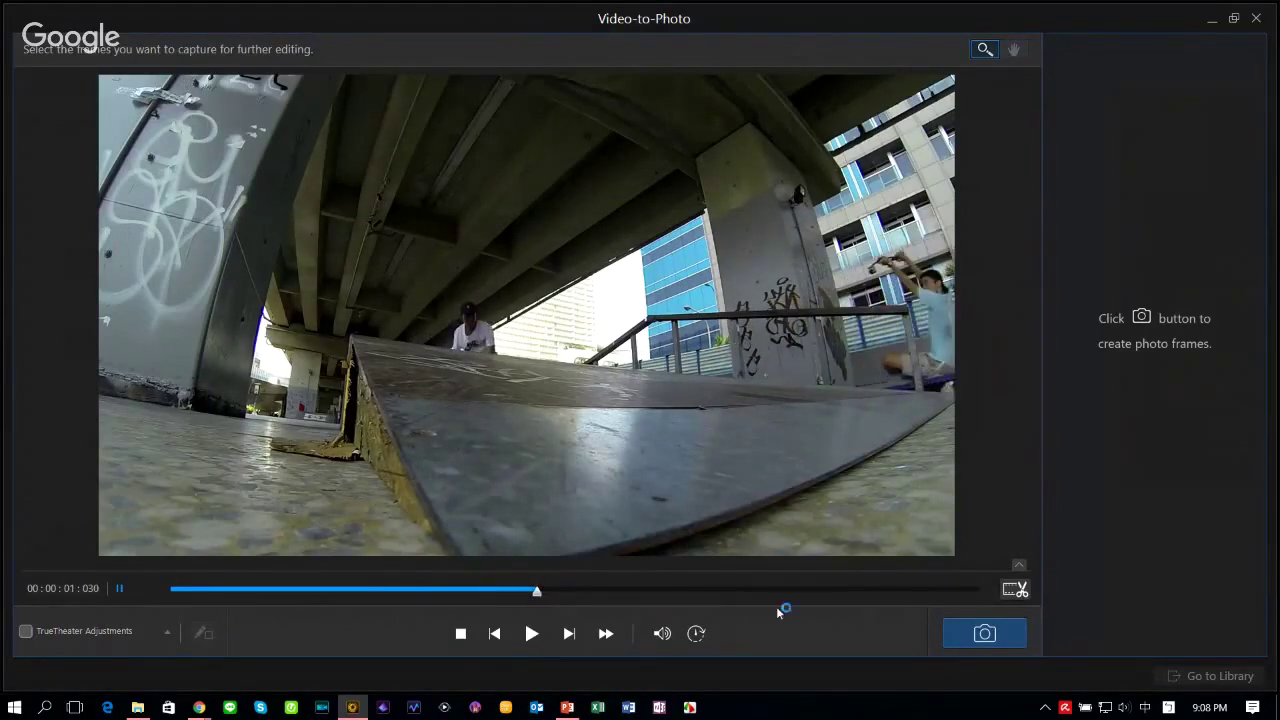
{"action": "left_click", "coordinate": [985, 633]}
{"action": "left_click", "coordinate": [612, 592]}
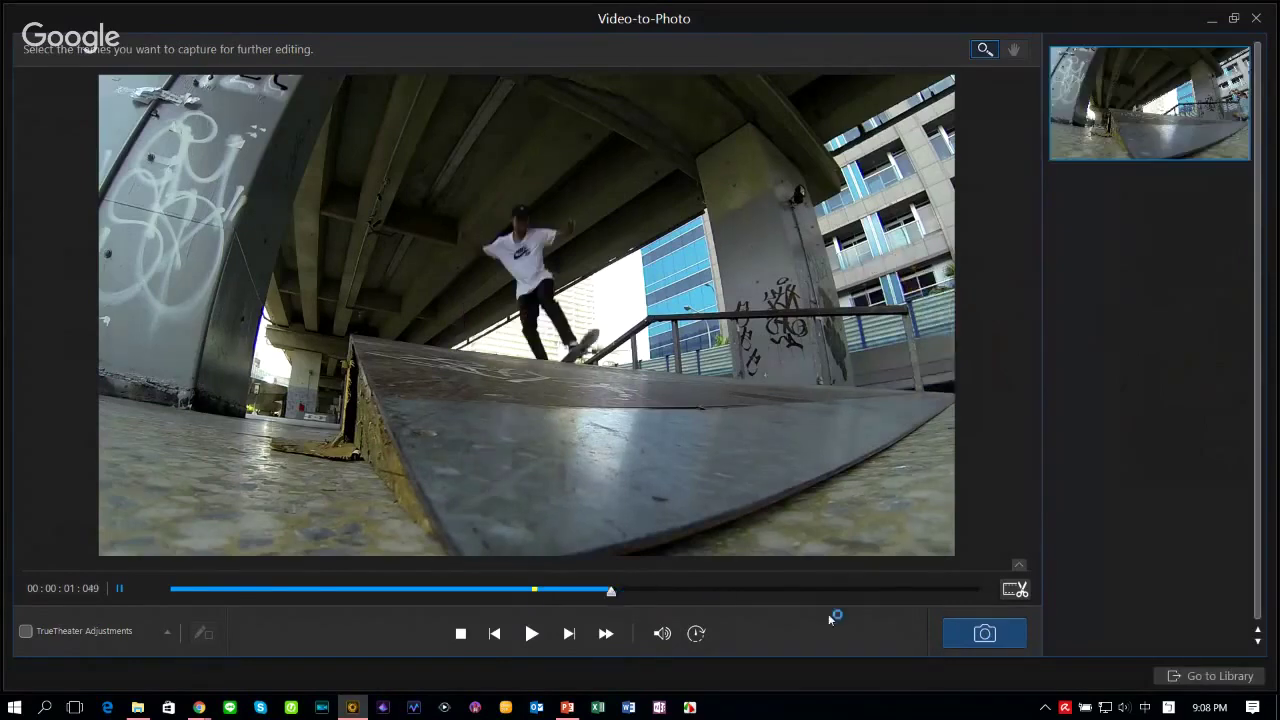
{"action": "left_click", "coordinate": [953, 630]}
{"action": "left_click", "coordinate": [676, 592]}
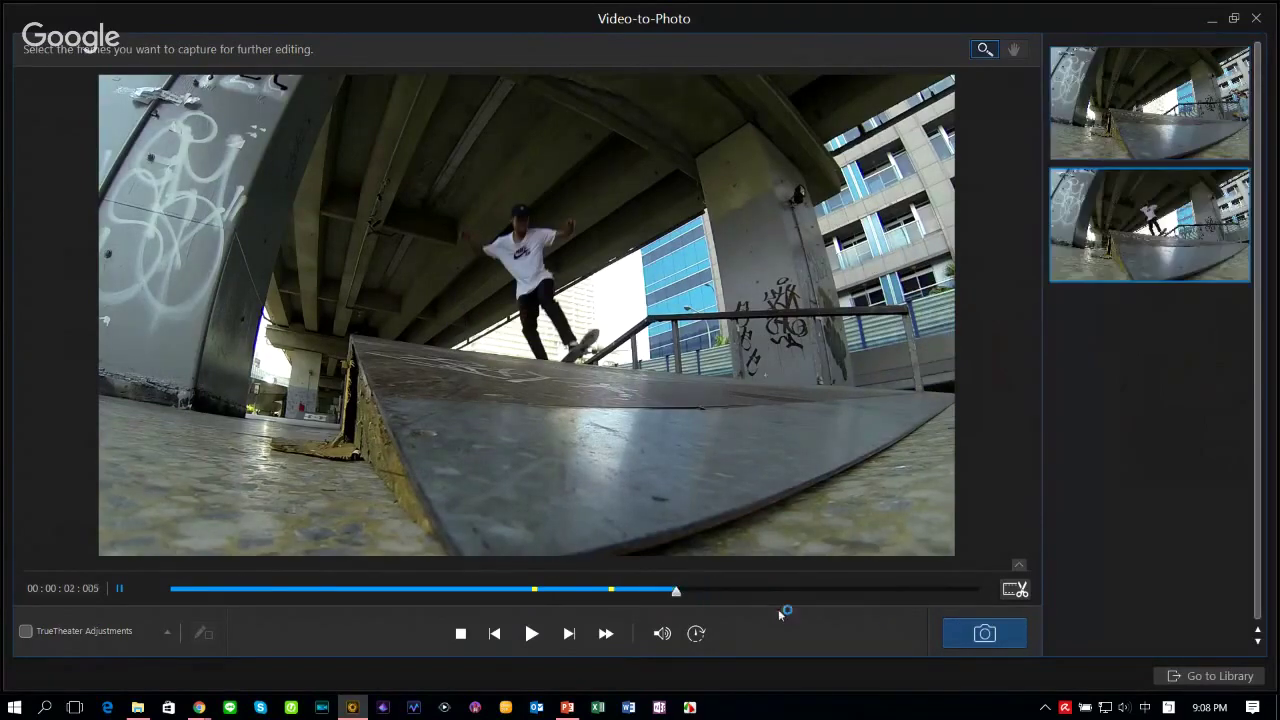
{"action": "left_click", "coordinate": [986, 644]}
{"action": "left_click", "coordinate": [733, 592]}
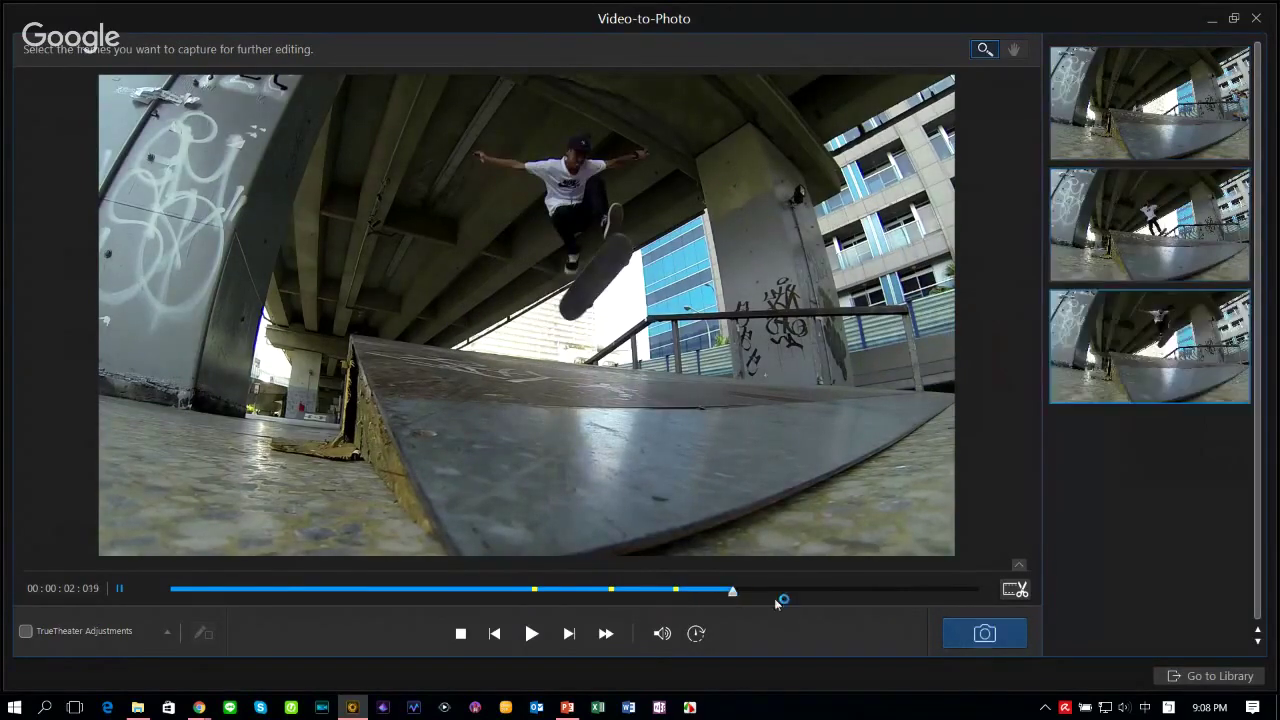
{"action": "left_click", "coordinate": [797, 592]}
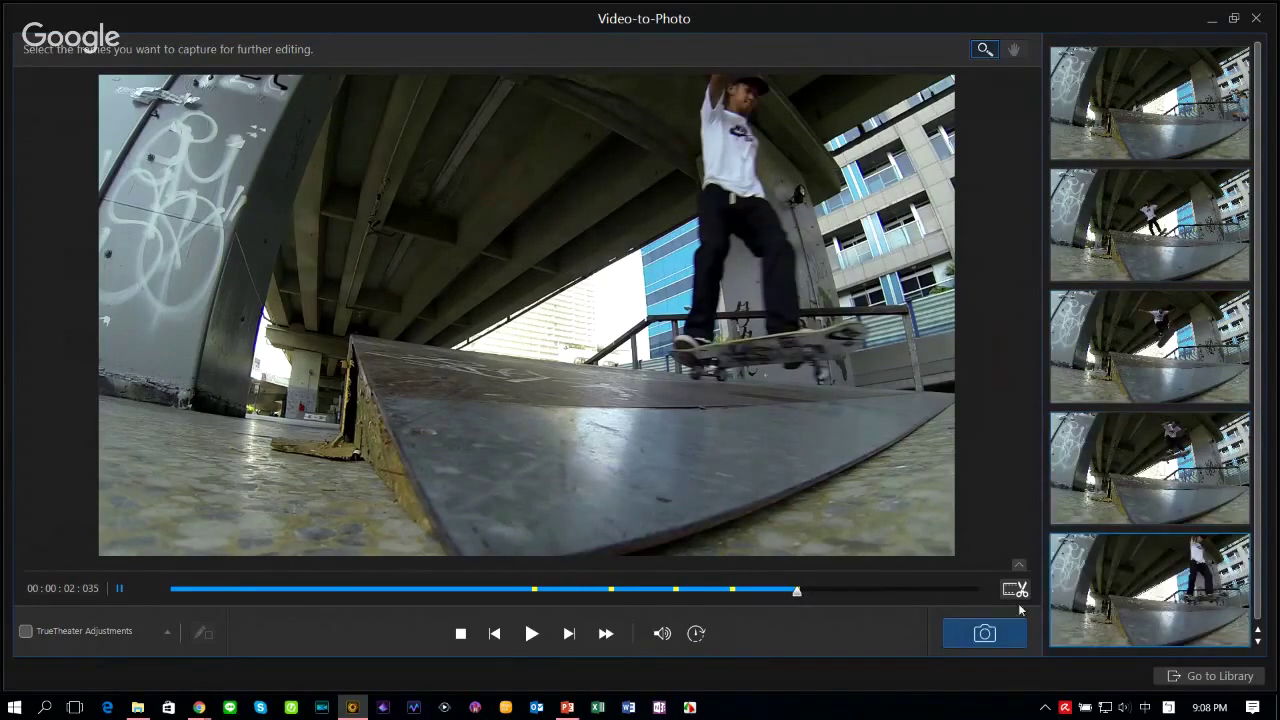
Step: Import the five skateboard frames into the VP folder for Multi Exposure
{"action": "left_click", "coordinate": [1216, 678]}
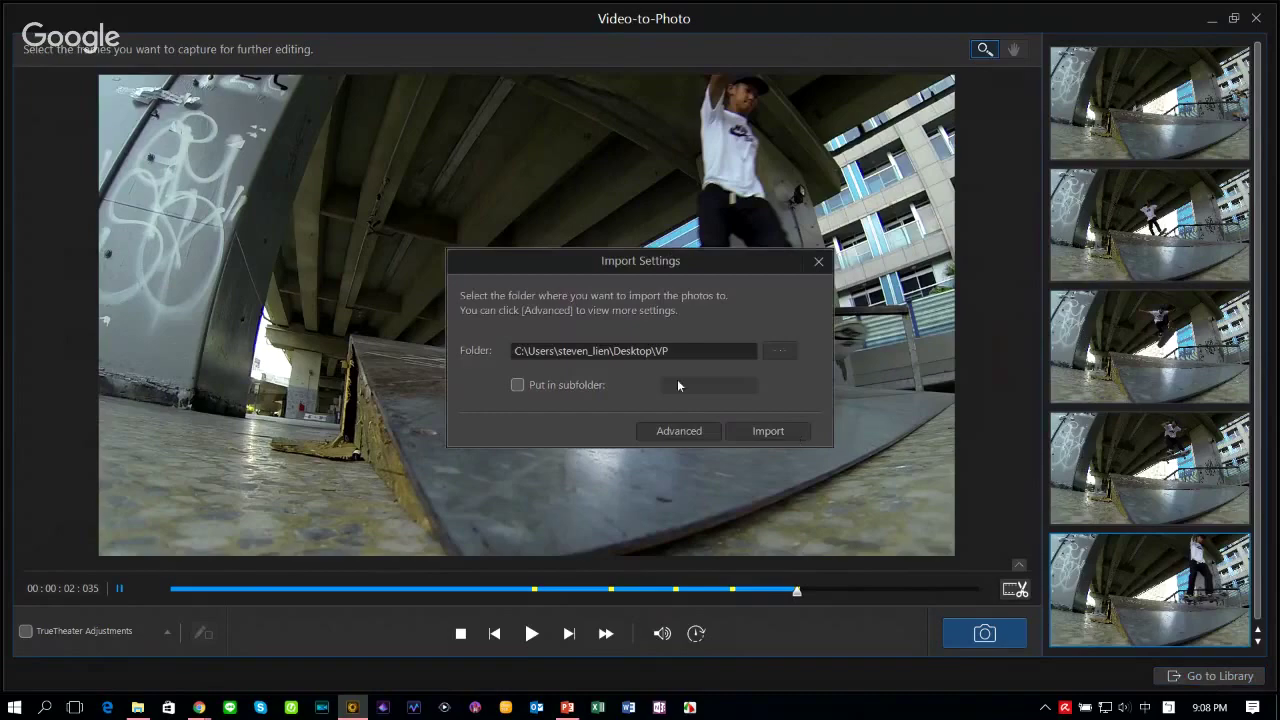
{"action": "left_click", "coordinate": [750, 426]}
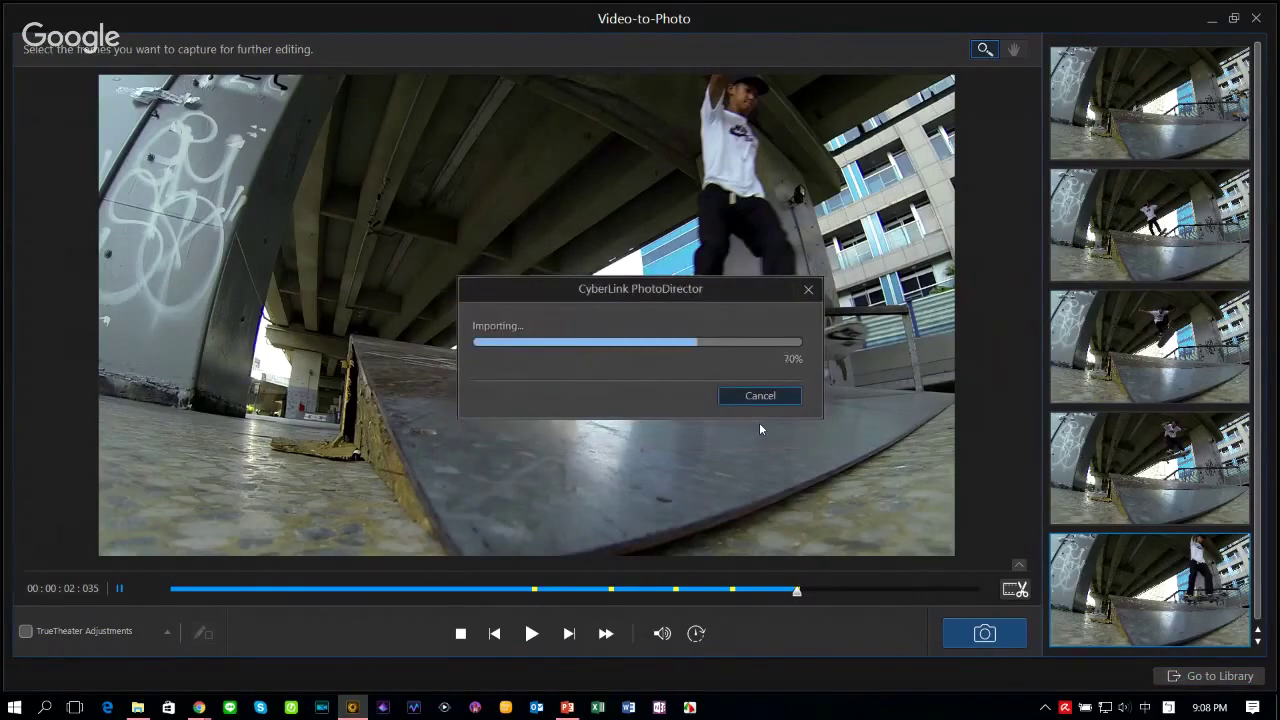
{"action": "key", "text": "alt+Tab"}
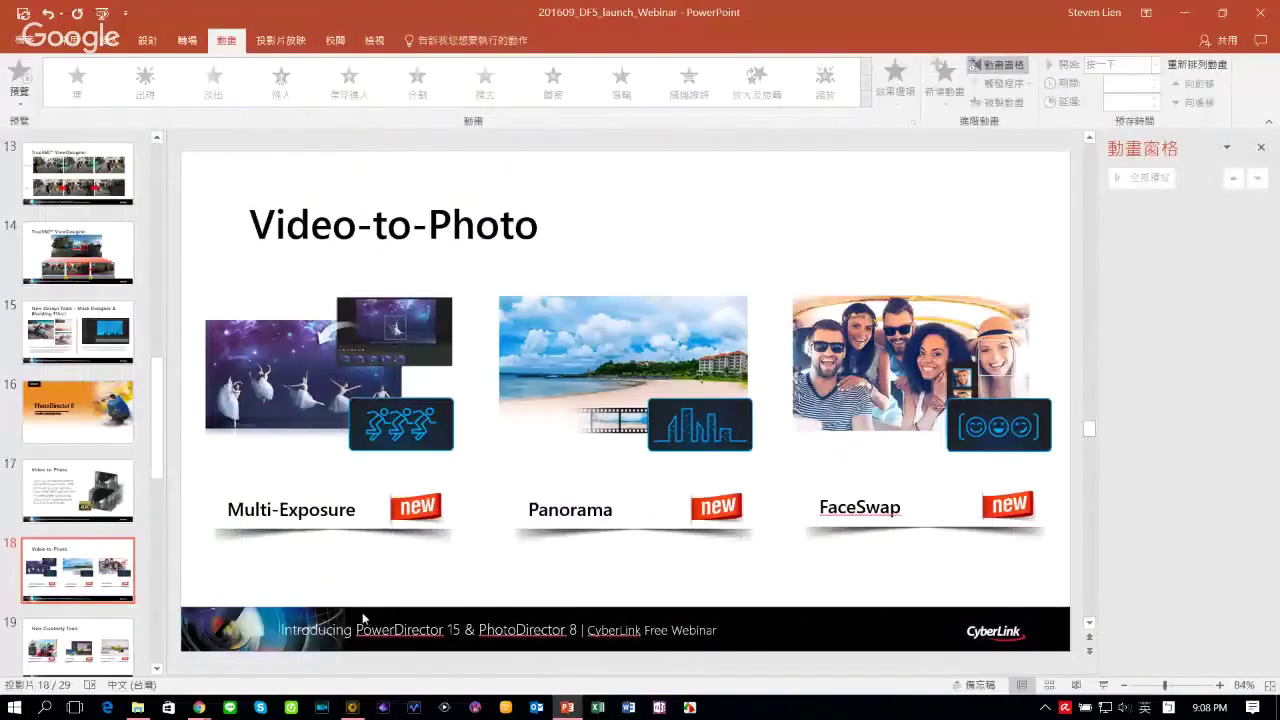
{"action": "left_click", "coordinate": [352, 707]}
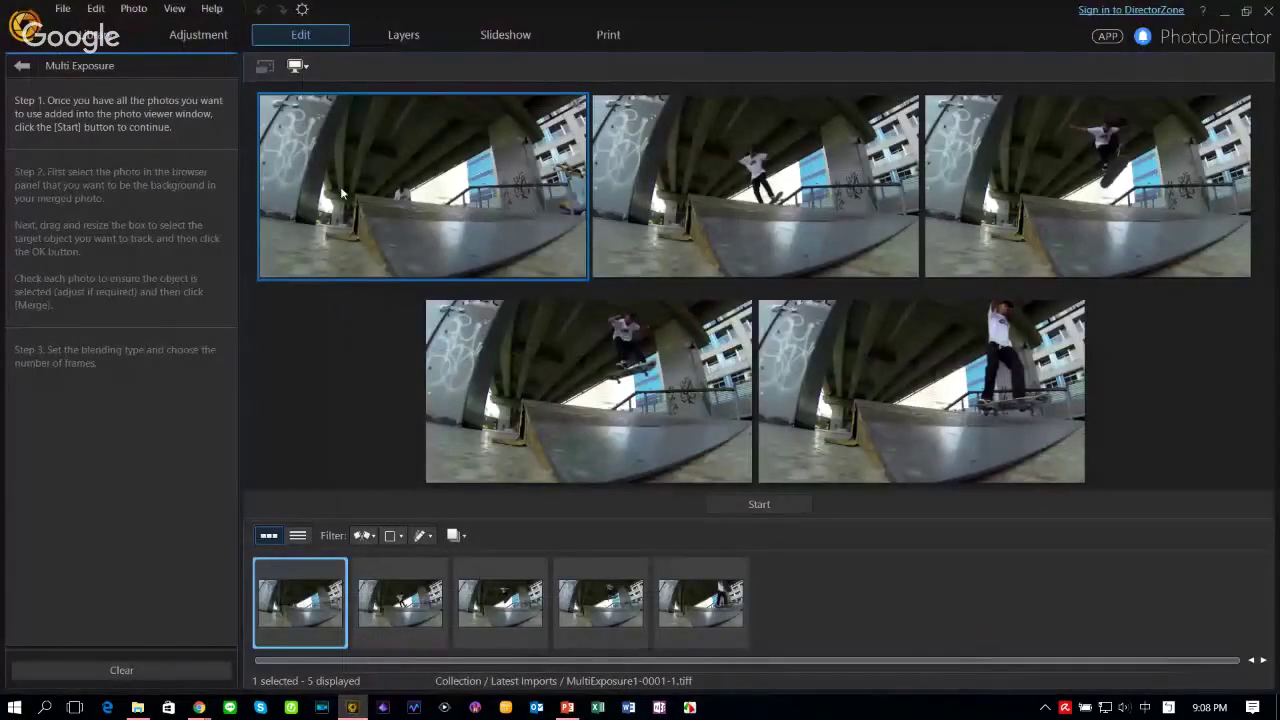
Step: Start the multi exposure with the first photo as background, fit the box tightly around the skater, and detect him in every photo
{"action": "left_click", "coordinate": [732, 504]}
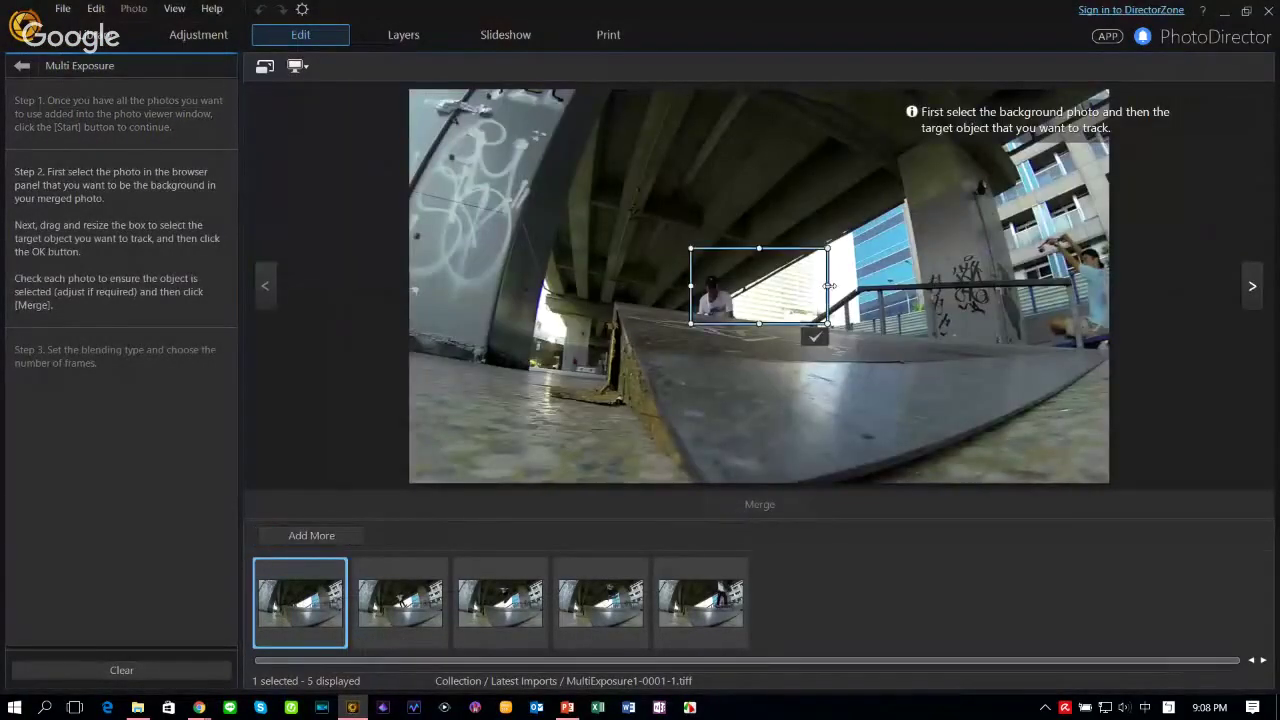
{"action": "left_click_drag", "start_coordinate": [828, 286], "coordinate": [722, 264]}
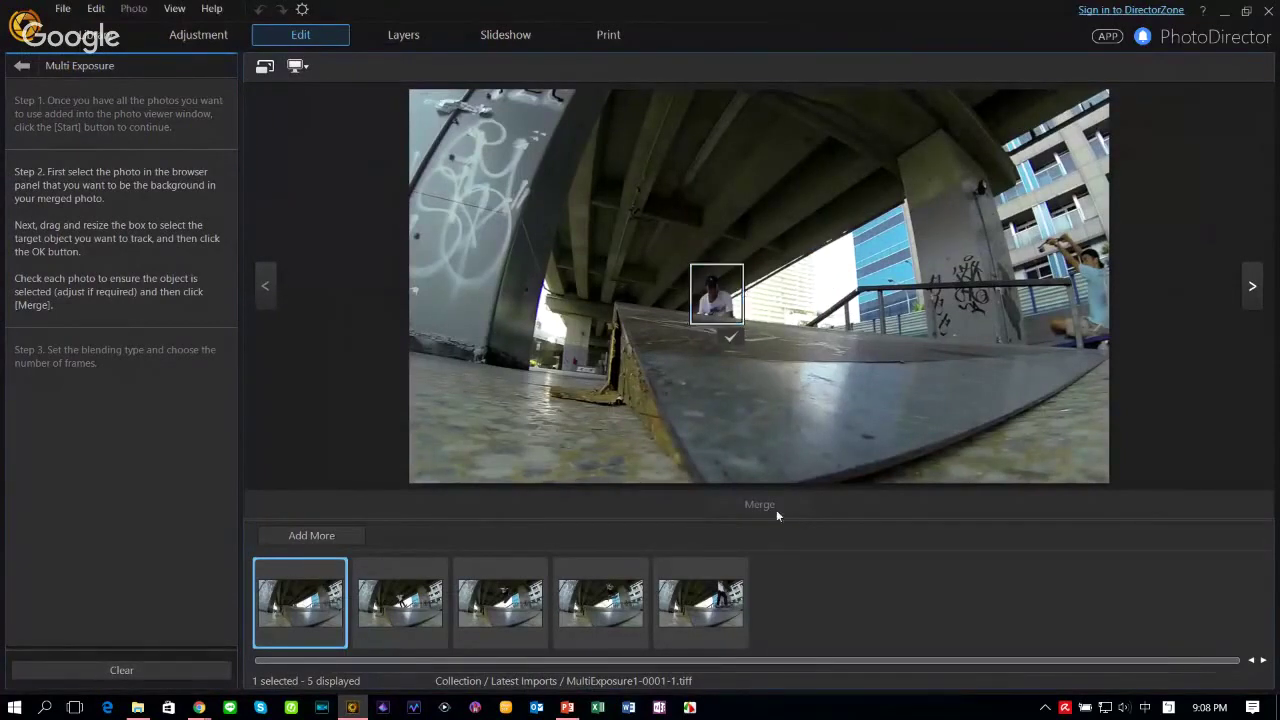
{"action": "left_click", "coordinate": [732, 339]}
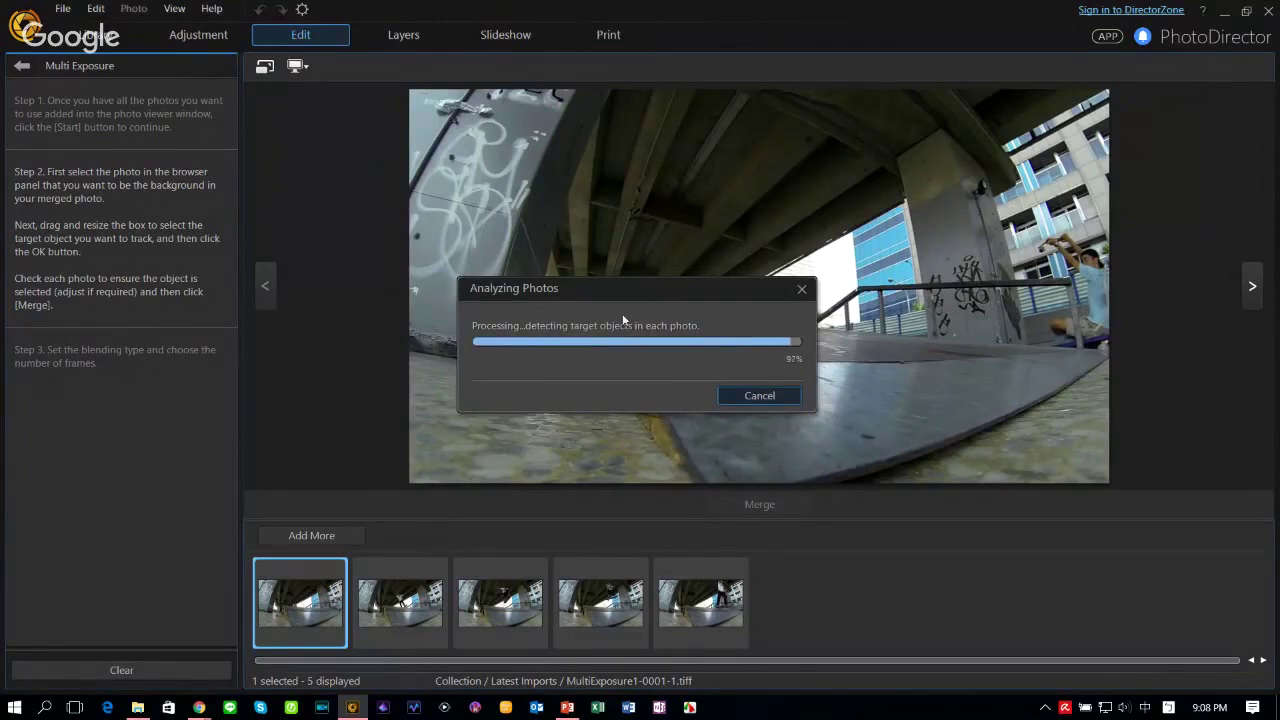
{"action": "left_click", "coordinate": [801, 420]}
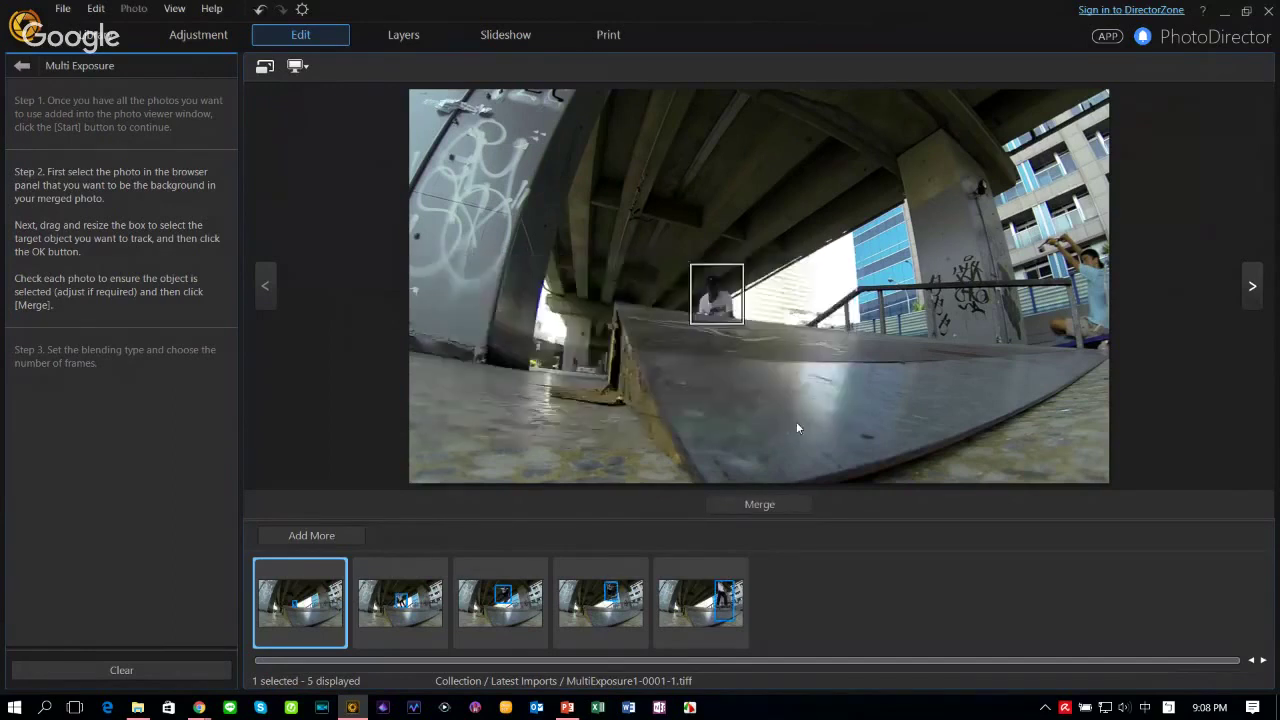
Step: Check the skater's selection box in each photo and shorten the fifth photo's box to end just below the skateboard
{"action": "left_click", "coordinate": [410, 617]}
{"action": "left_click", "coordinate": [485, 613]}
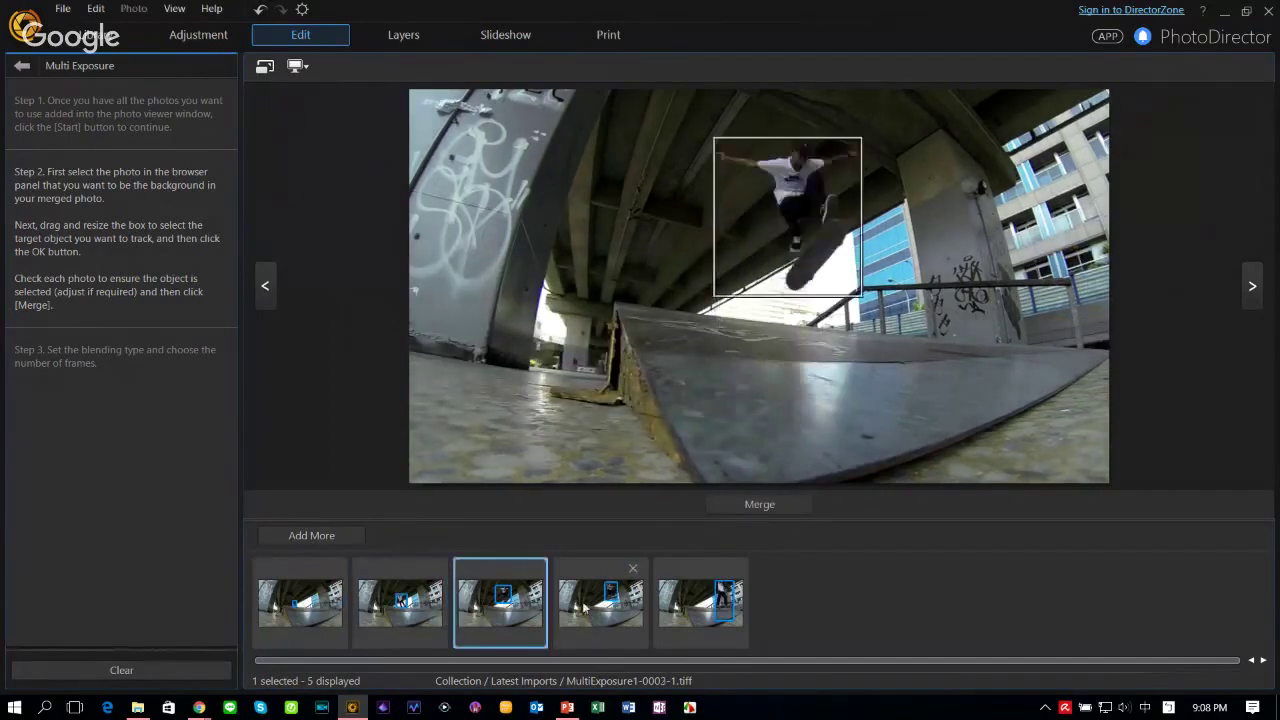
{"action": "left_click", "coordinate": [604, 609]}
{"action": "left_click", "coordinate": [725, 604]}
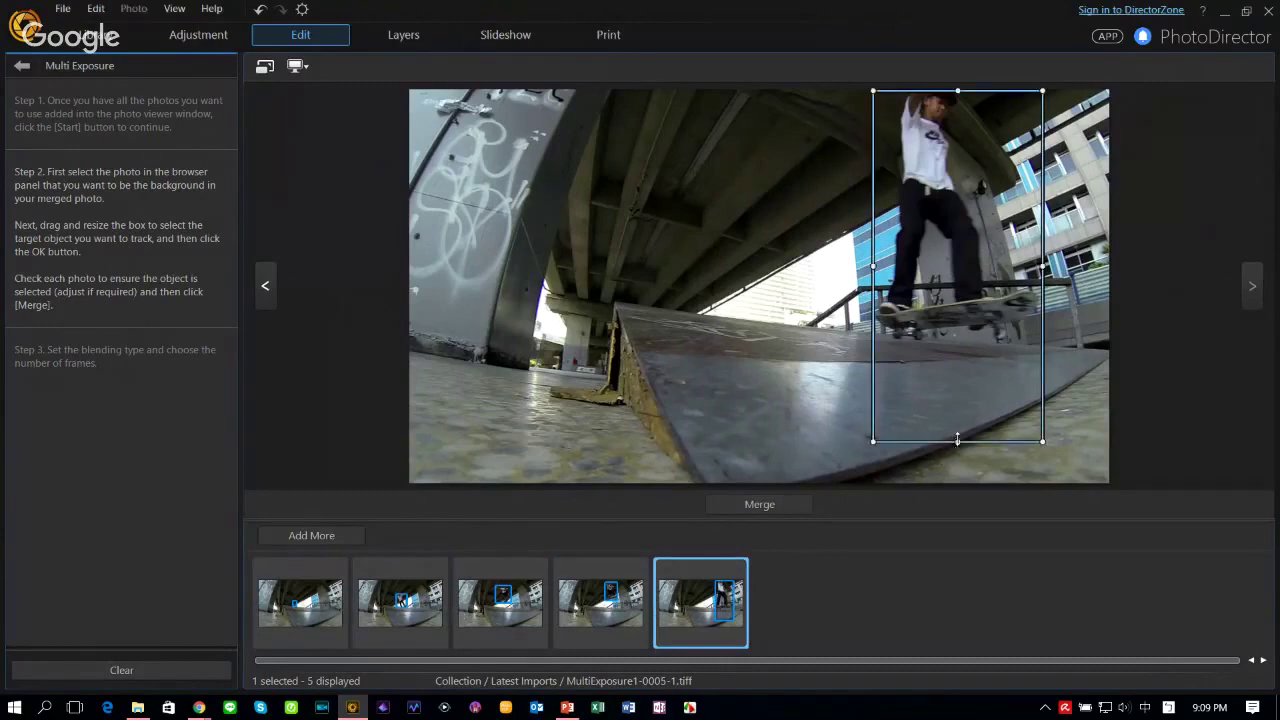
{"action": "left_click_drag", "start_coordinate": [957, 440], "coordinate": [968, 352]}
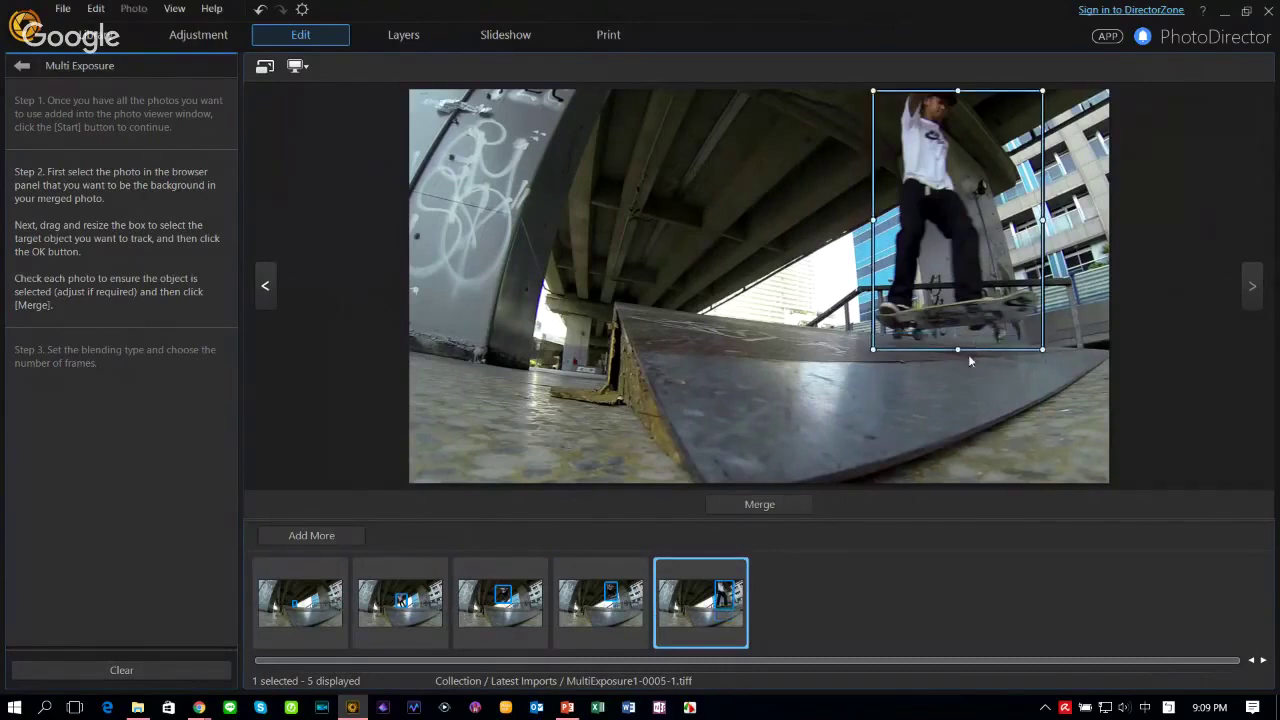
Step: Enlarge the second photo's selection box to enclose the skater's outstretched arm and head, and merge the photos
{"action": "left_click", "coordinate": [420, 614]}
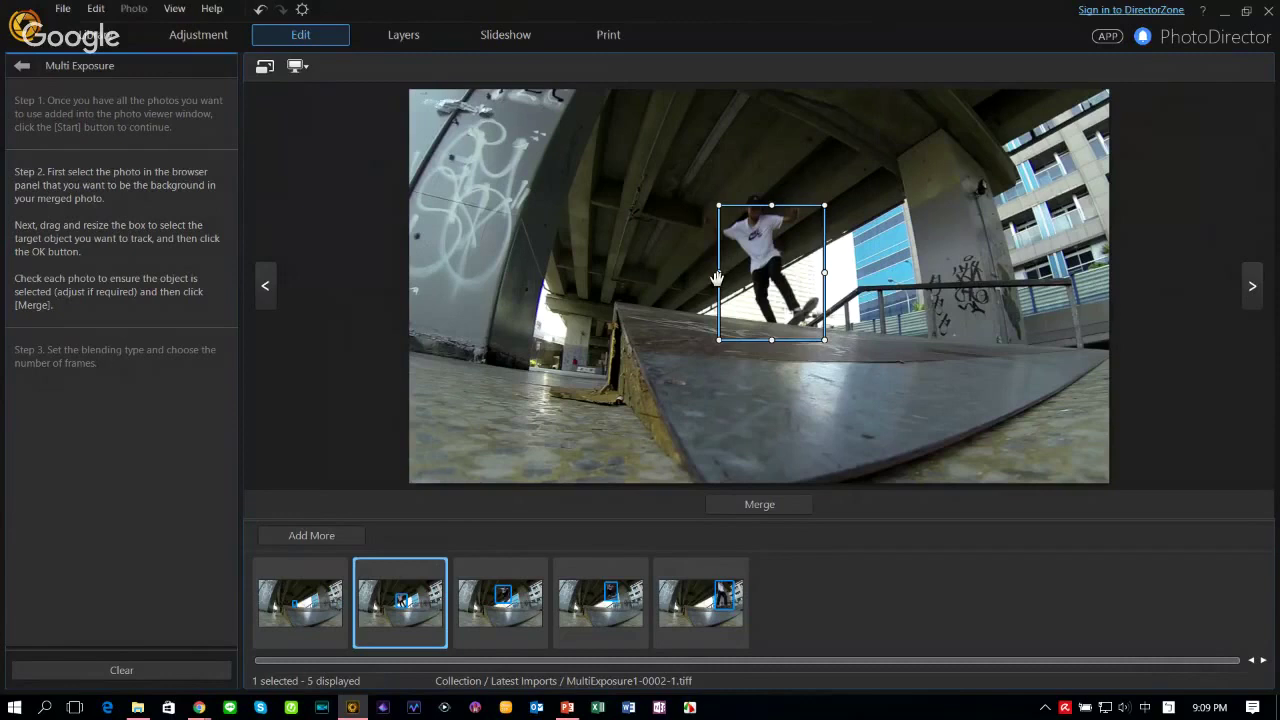
{"action": "left_click_drag", "start_coordinate": [718, 272], "coordinate": [700, 272]}
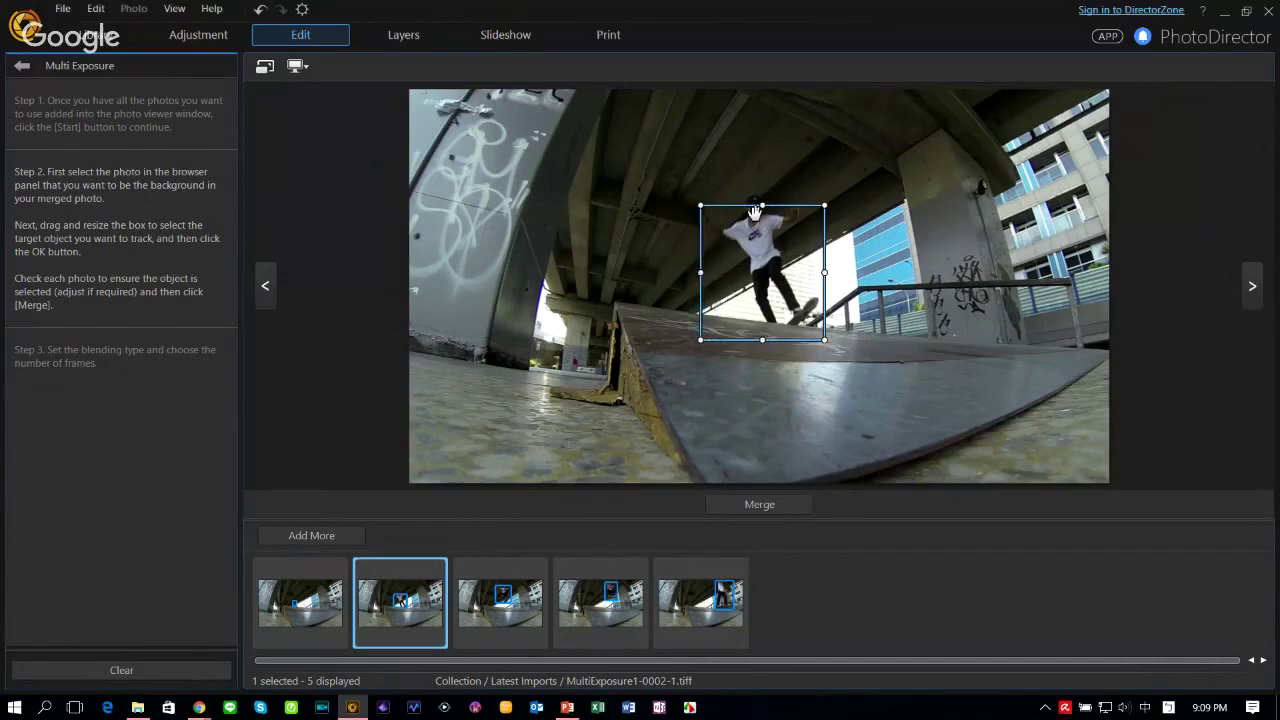
{"action": "left_click_drag", "start_coordinate": [764, 205], "coordinate": [764, 188]}
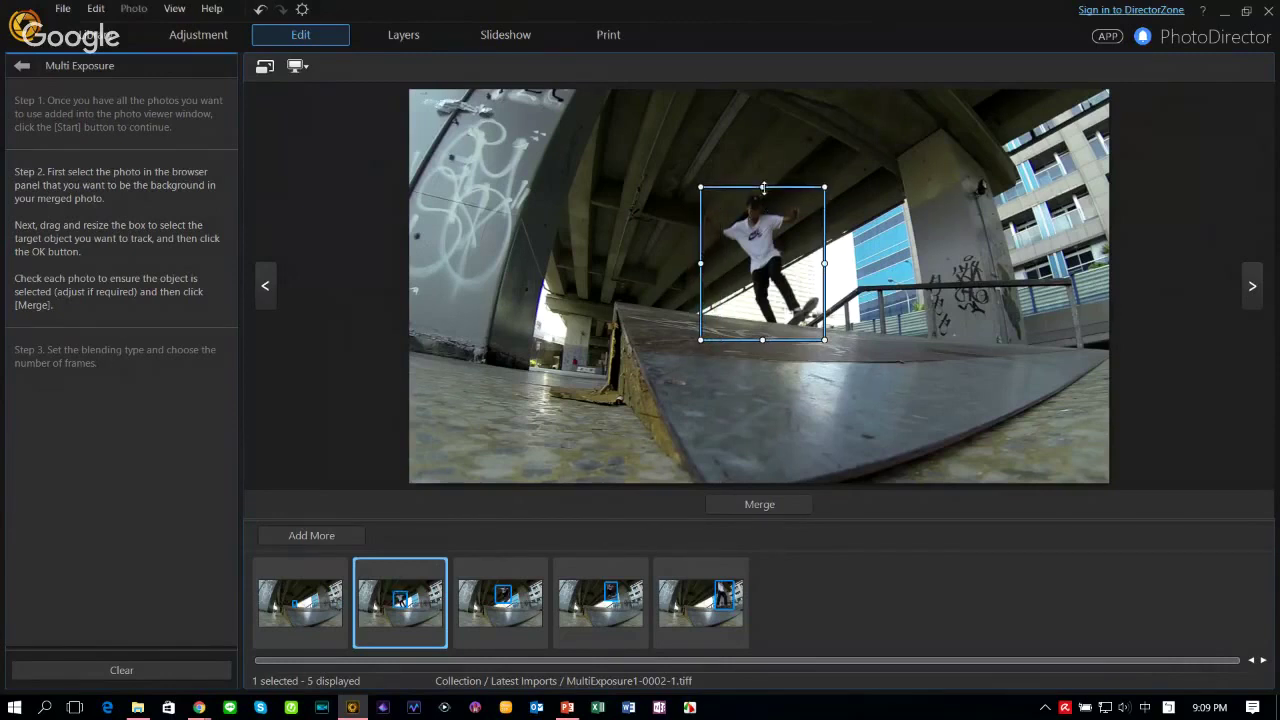
{"action": "left_click", "coordinate": [773, 510]}
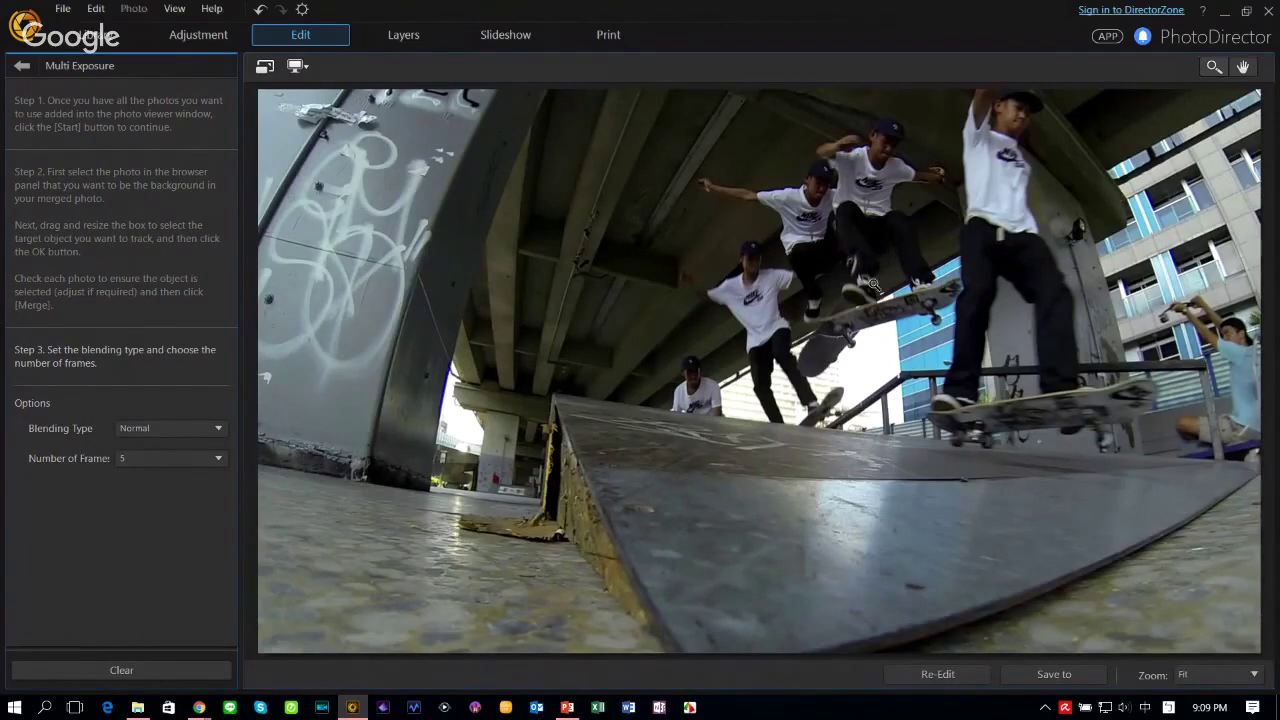
Step: Inspect the merged skaters at 100% zoom, set the blending type to Fade In, and switch to the PowerPoint presentation
{"action": "left_click", "coordinate": [837, 270]}
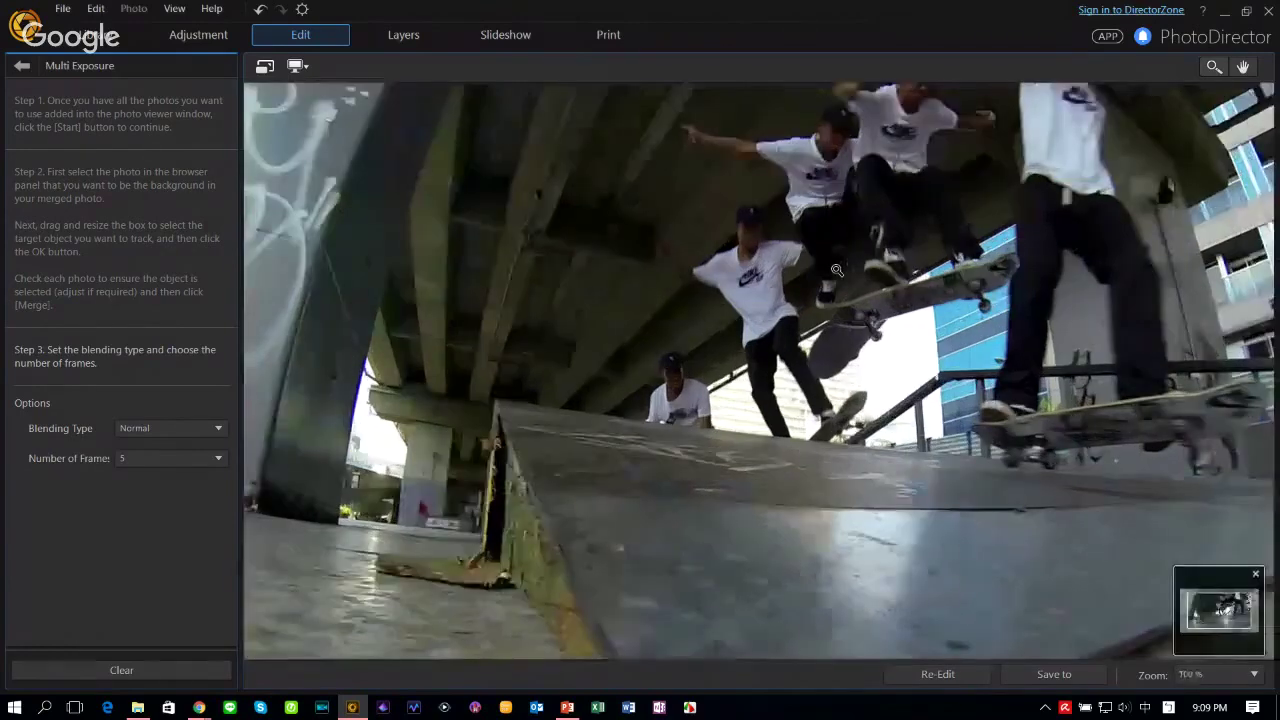
{"action": "left_click_drag", "start_coordinate": [920, 221], "coordinate": [703, 335]}
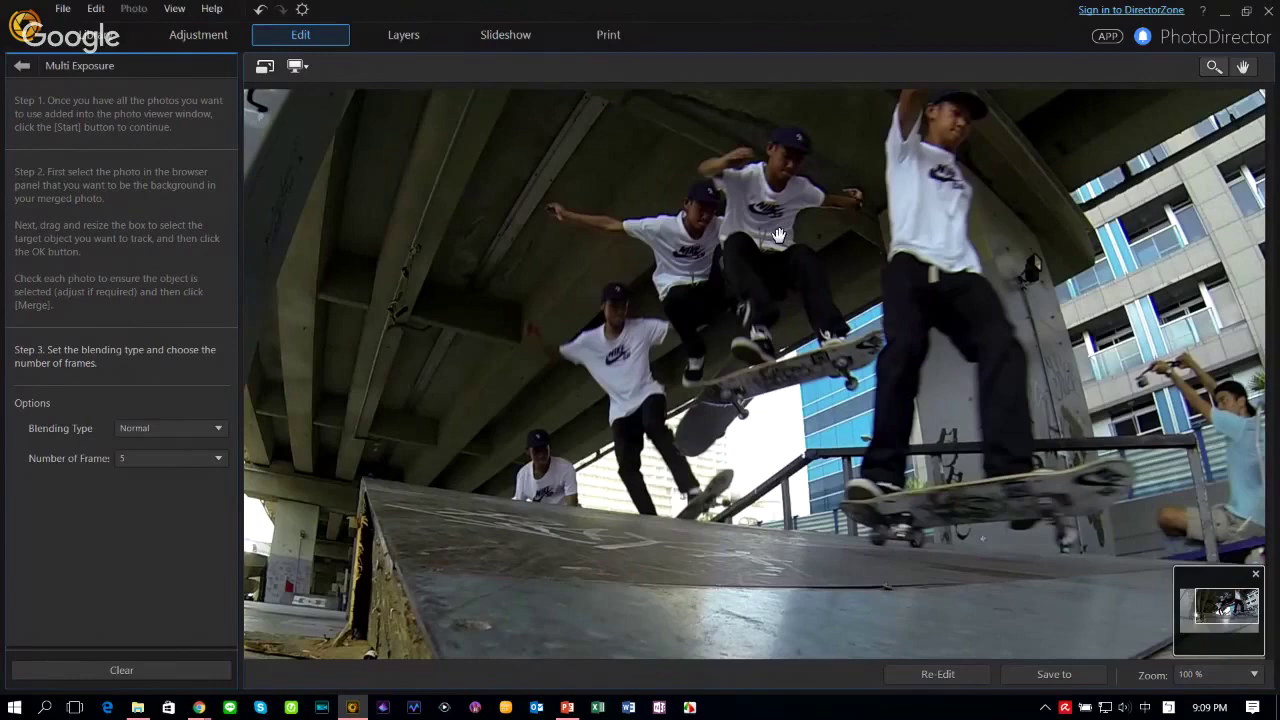
{"action": "scroll", "coordinate": [779, 235], "scroll_direction": "down", "scroll_amount": 2}
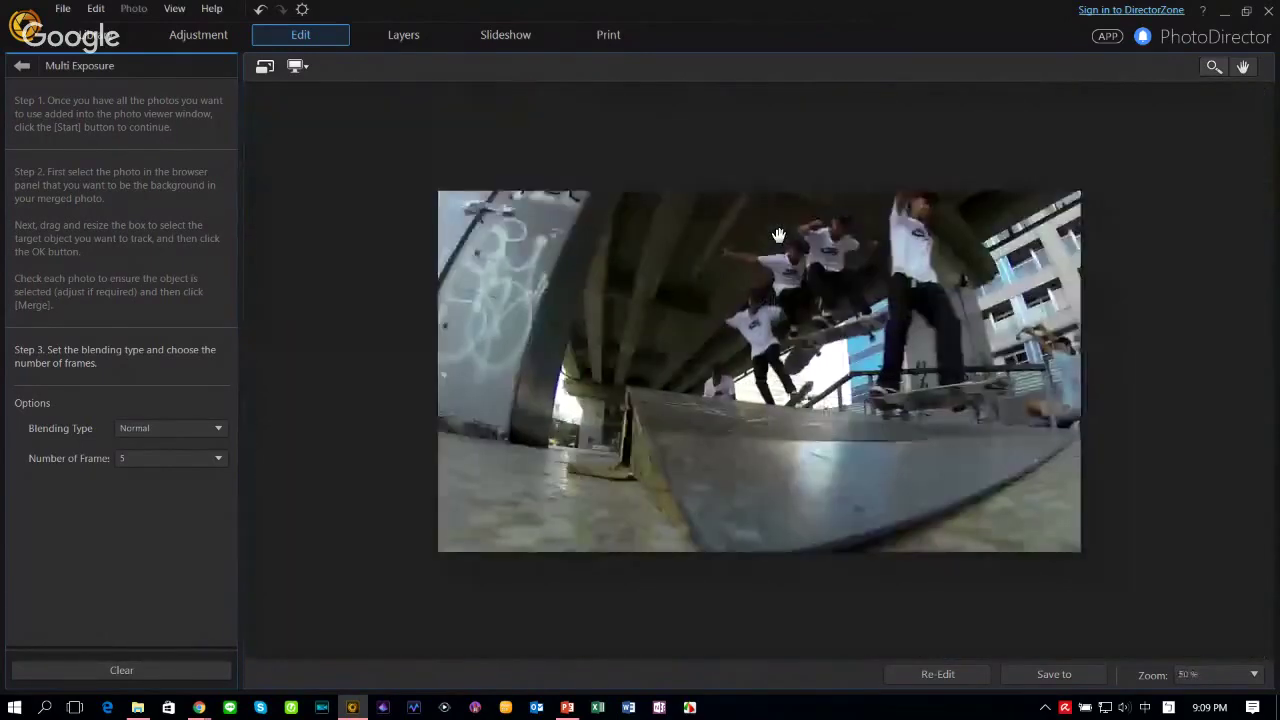
{"action": "left_click", "coordinate": [159, 428]}
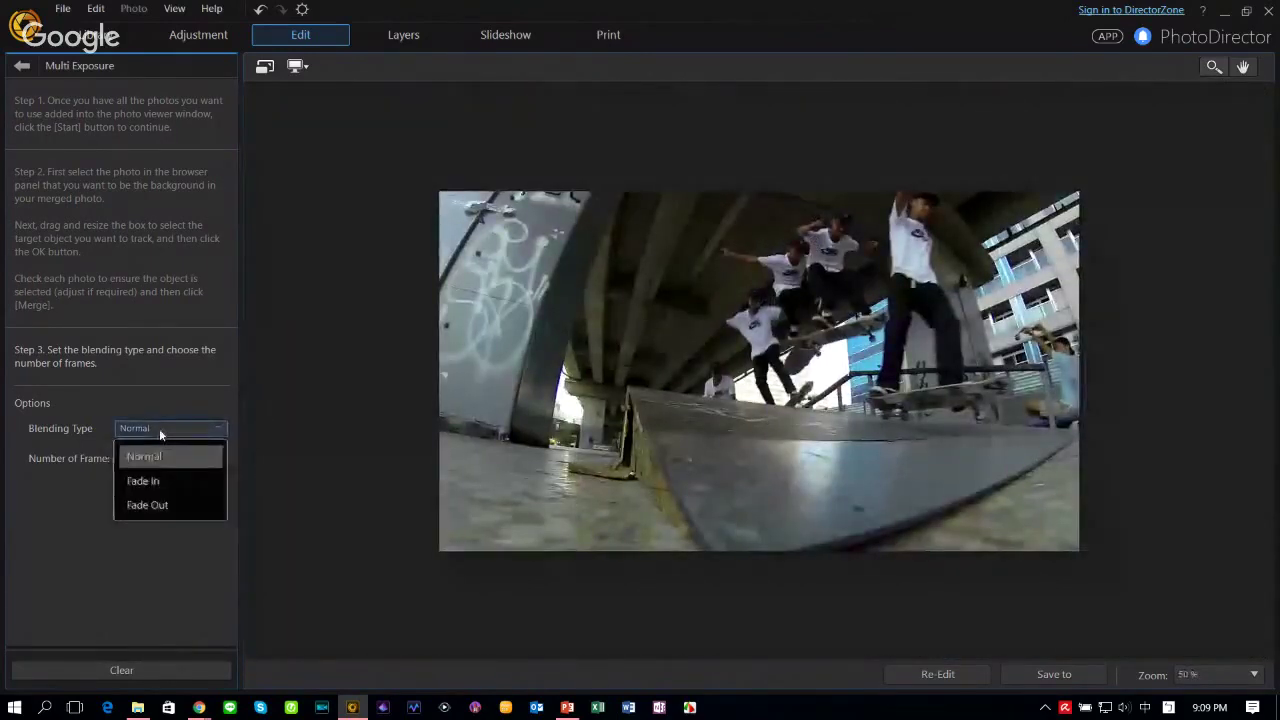
{"action": "left_click", "coordinate": [162, 482]}
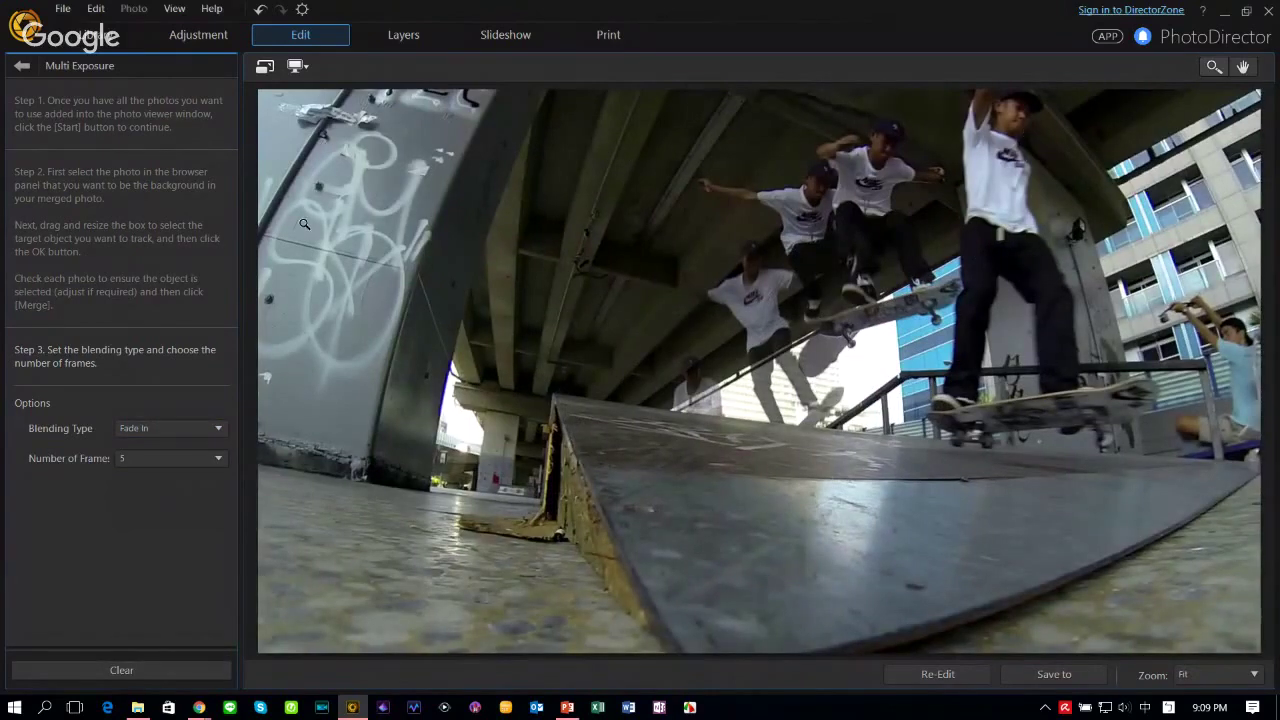
{"action": "left_click", "coordinate": [568, 707]}
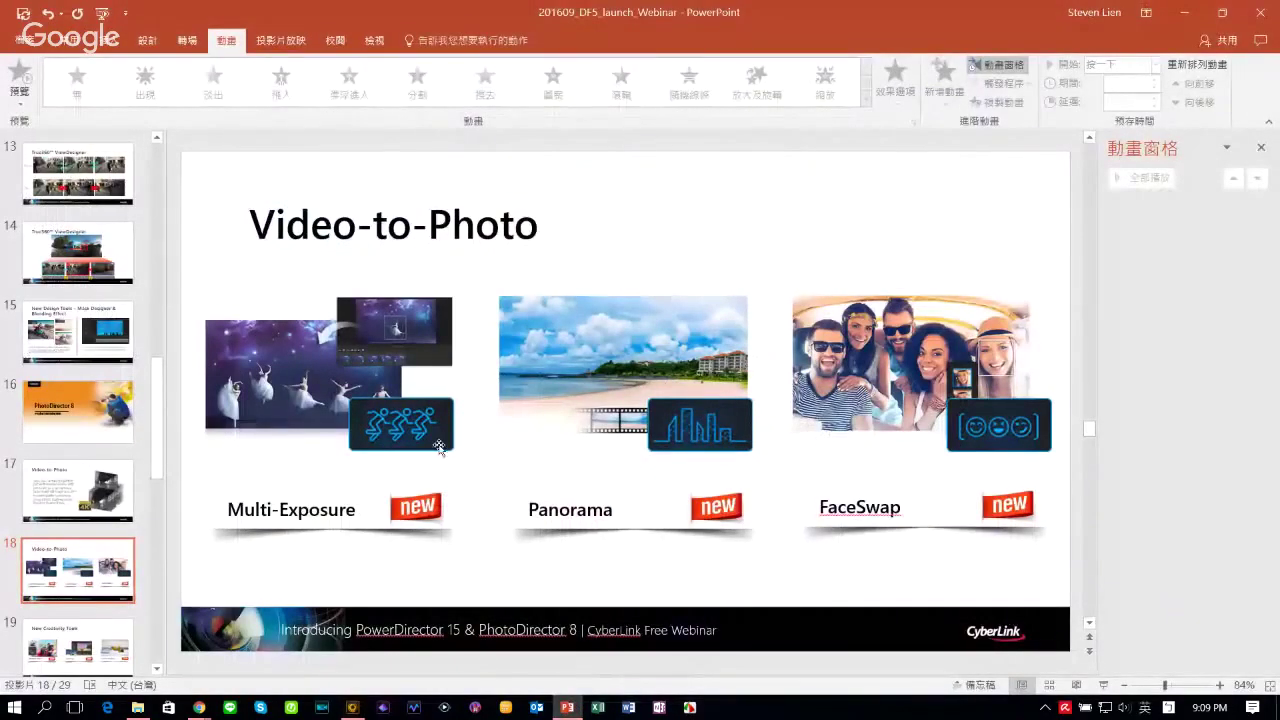
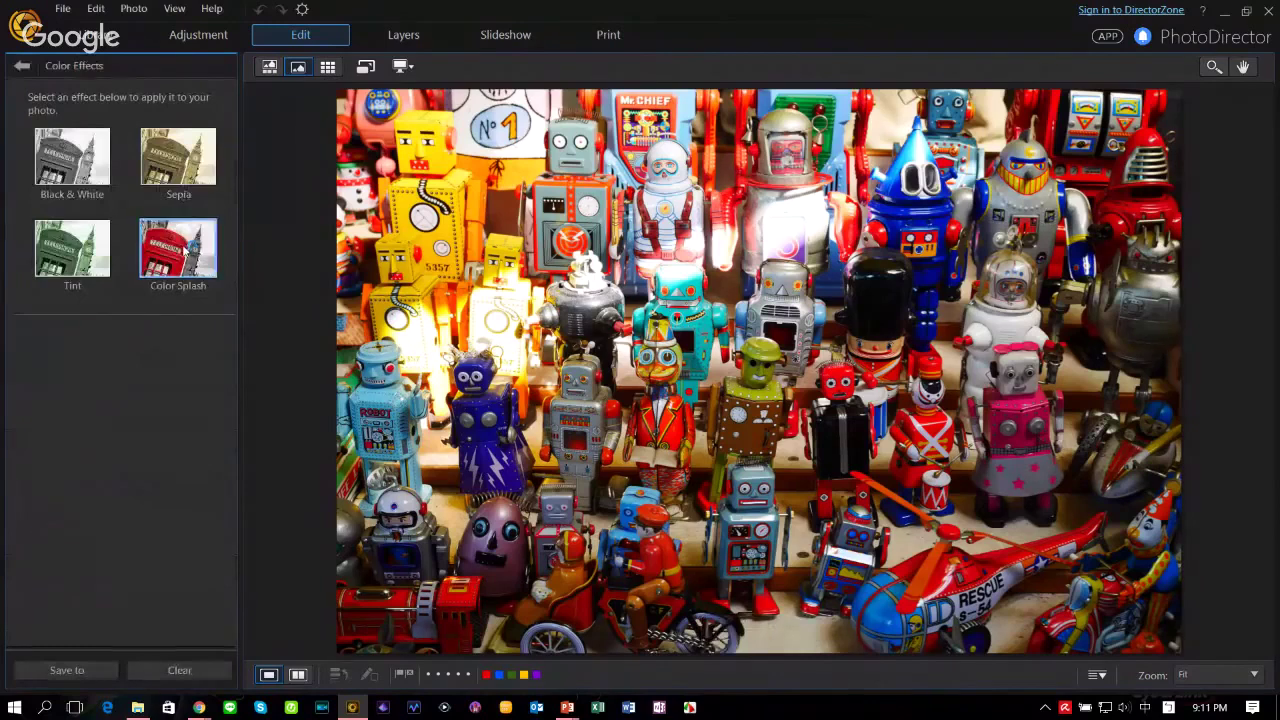
Step: Apply Color Splash to the toy robots photo, sampling an orange-red robot and replacing it with a yellow robot's color to keep
{"action": "left_click", "coordinate": [180, 248]}
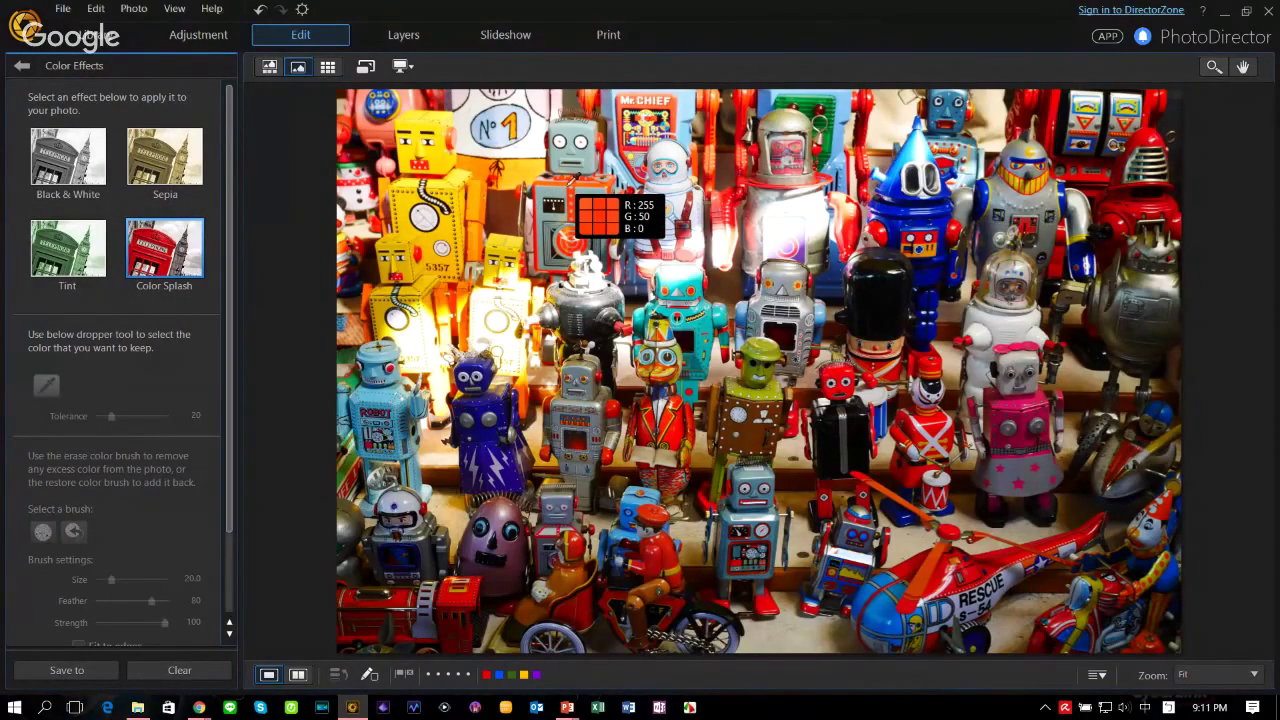
{"action": "left_click", "coordinate": [567, 237]}
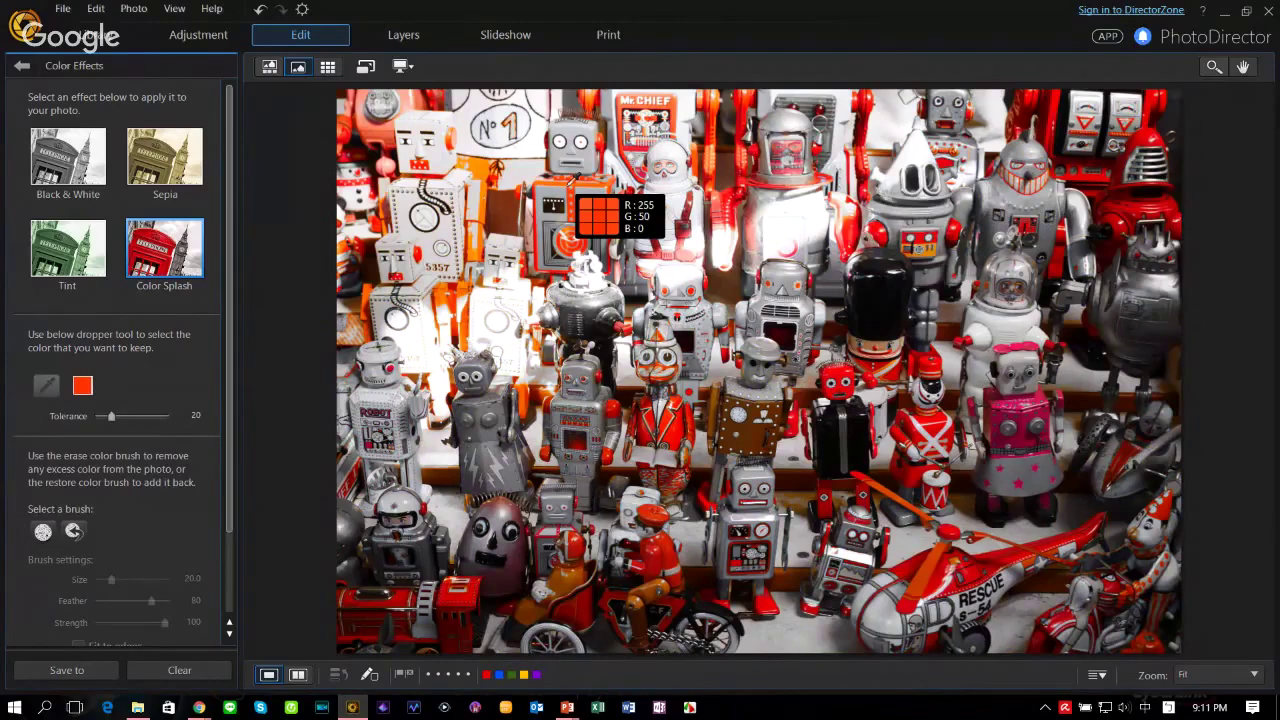
{"action": "left_click", "coordinate": [455, 180]}
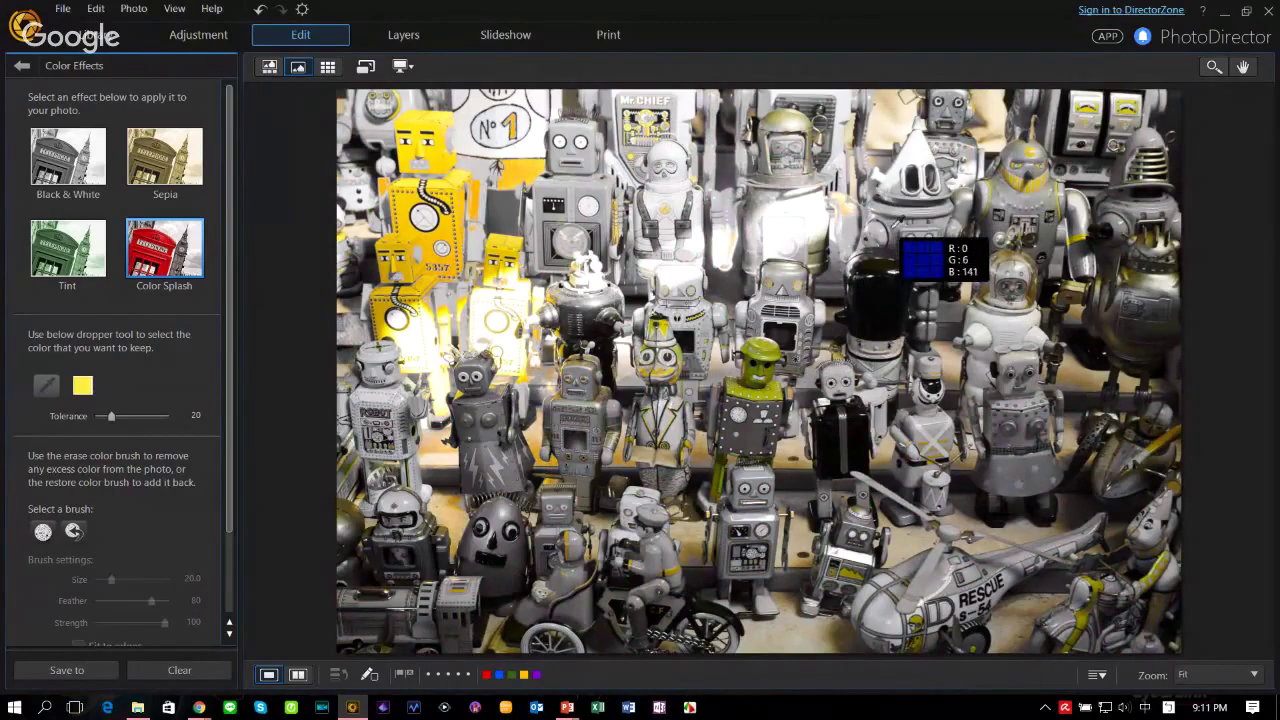
Step: Sample the blue robot's color and then an orange robot's color to keep, and erase the color from the photo's left side
{"action": "left_click", "coordinate": [897, 237]}
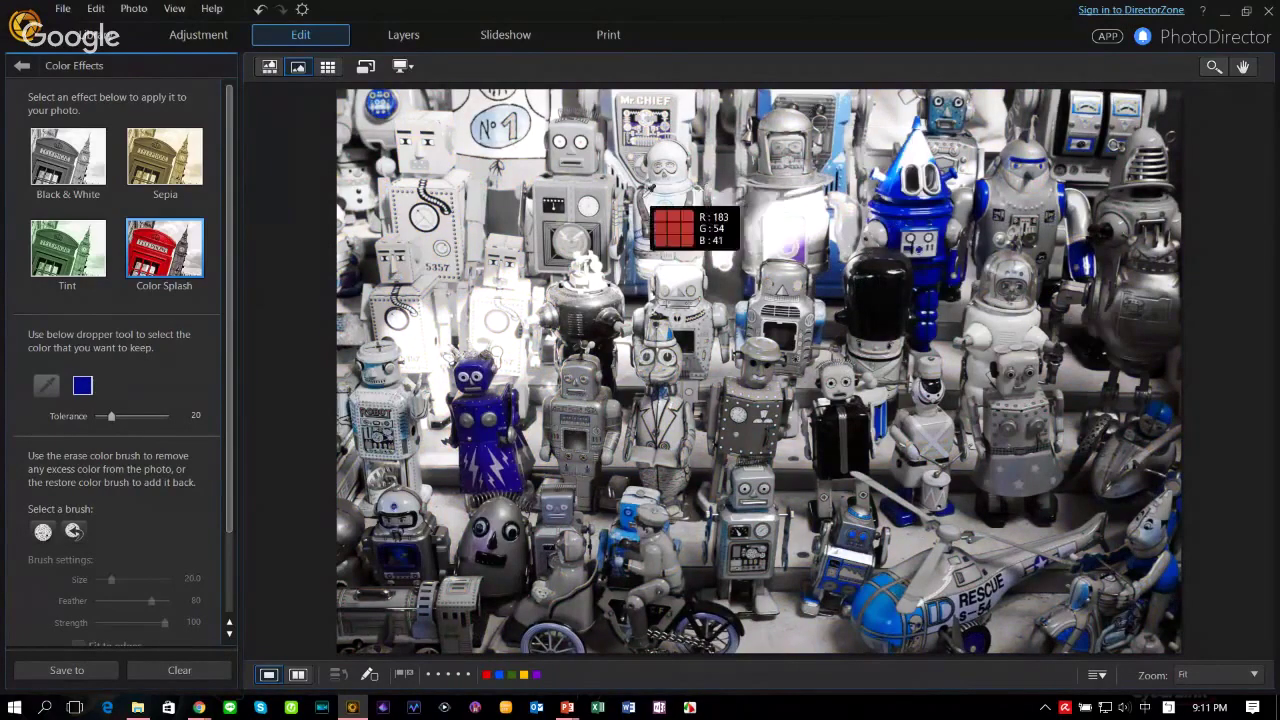
{"action": "left_click", "coordinate": [594, 179]}
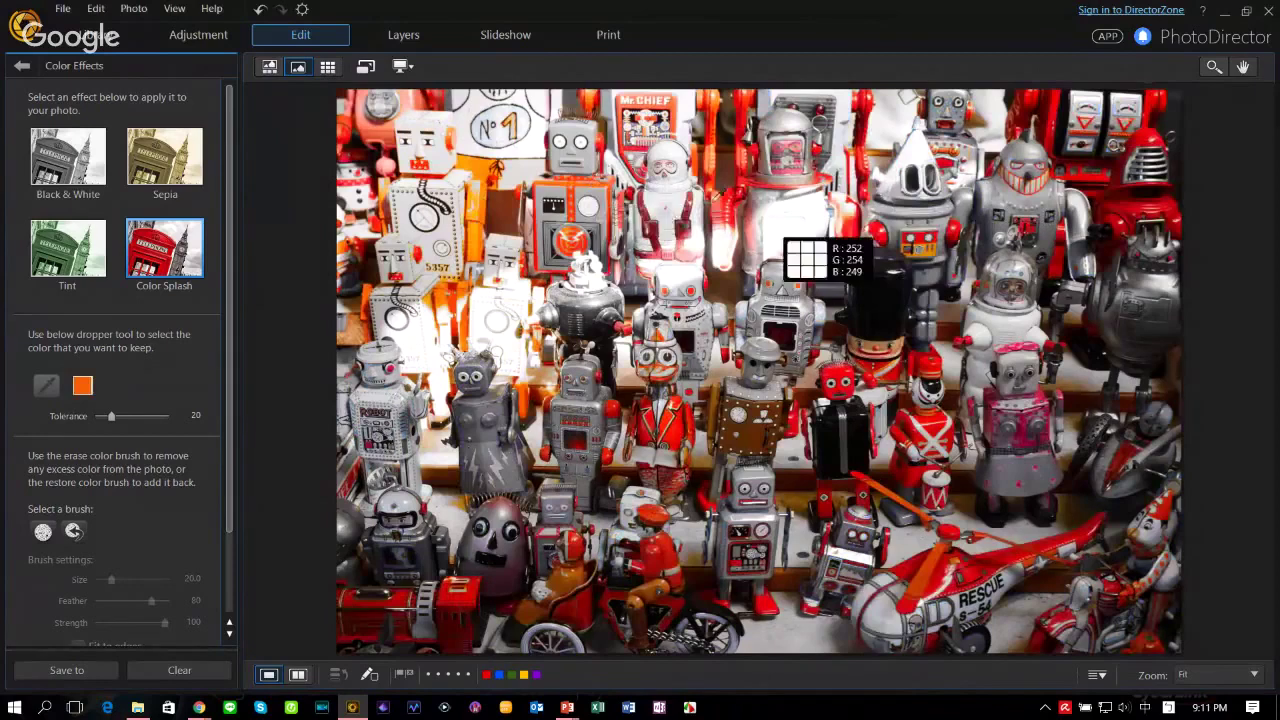
{"action": "left_click", "coordinate": [40, 533]}
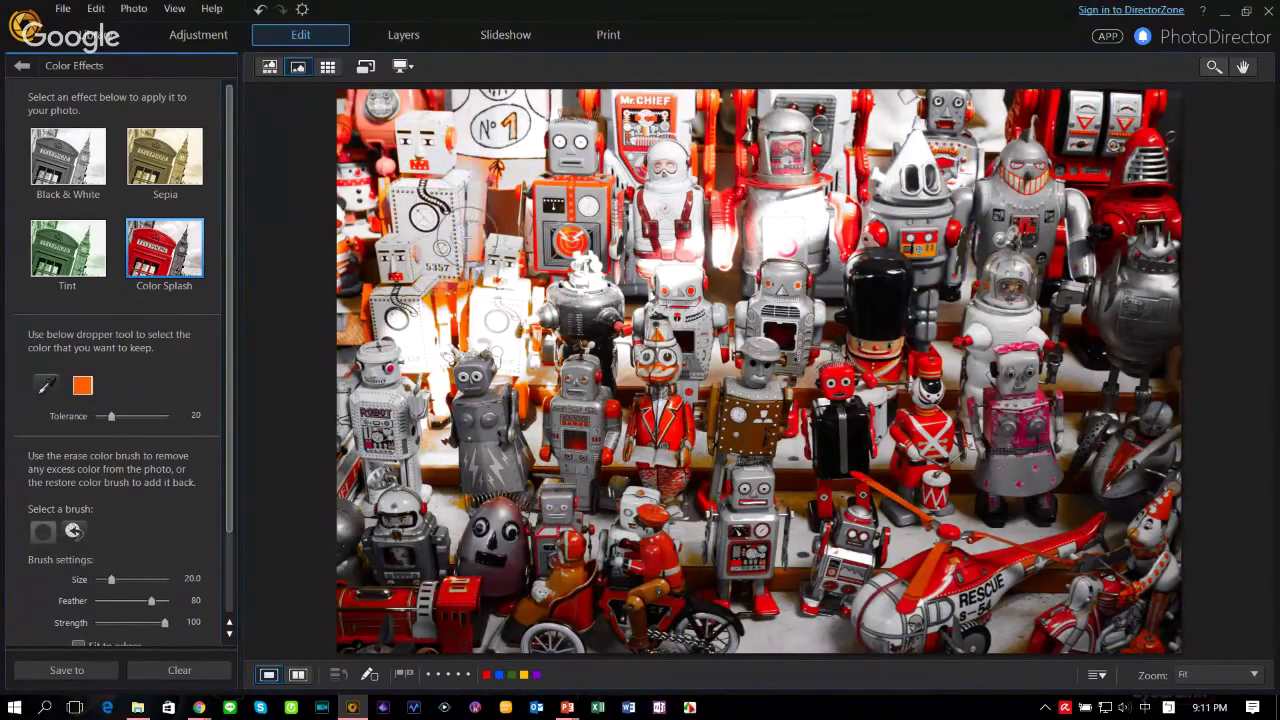
{"action": "mouse_move", "coordinate": [430, 145]}
{"action": "left_mouse_down"}
{"action": "mouse_move", "coordinate": [479, 120]}
{"action": "mouse_move", "coordinate": [449, 135]}
{"action": "mouse_move", "coordinate": [459, 180]}
{"action": "mouse_move", "coordinate": [494, 175]}
{"action": "mouse_move", "coordinate": [454, 140]}
{"action": "mouse_move", "coordinate": [444, 90]}
{"action": "mouse_move", "coordinate": [379, 100]}
{"action": "mouse_move", "coordinate": [334, 323]}
{"action": "mouse_move", "coordinate": [344, 330]}
{"action": "mouse_move", "coordinate": [355, 167]}
{"action": "mouse_move", "coordinate": [335, 103]}
{"action": "mouse_move", "coordinate": [332, 118]}
{"action": "mouse_move", "coordinate": [386, 100]}
{"action": "mouse_move", "coordinate": [339, 455]}
{"action": "mouse_move", "coordinate": [472, 440]}
{"action": "mouse_move", "coordinate": [514, 493]}
{"action": "mouse_move", "coordinate": [509, 425]}
{"action": "mouse_move", "coordinate": [549, 455]}
{"action": "mouse_move", "coordinate": [559, 515]}
{"action": "mouse_move", "coordinate": [520, 578]}
{"action": "mouse_move", "coordinate": [322, 594]}
{"action": "mouse_move", "coordinate": [346, 632]}
{"action": "mouse_move", "coordinate": [514, 648]}
{"action": "mouse_move", "coordinate": [617, 617]}
{"action": "mouse_move", "coordinate": [483, 576]}
{"action": "mouse_move", "coordinate": [705, 580]}
{"action": "mouse_move", "coordinate": [557, 512]}
{"action": "mouse_move", "coordinate": [614, 567]}
{"action": "mouse_move", "coordinate": [759, 605]}
{"action": "mouse_move", "coordinate": [592, 603]}
{"action": "mouse_move", "coordinate": [657, 625]}
{"action": "mouse_move", "coordinate": [490, 605]}
{"action": "left_mouse_up"}
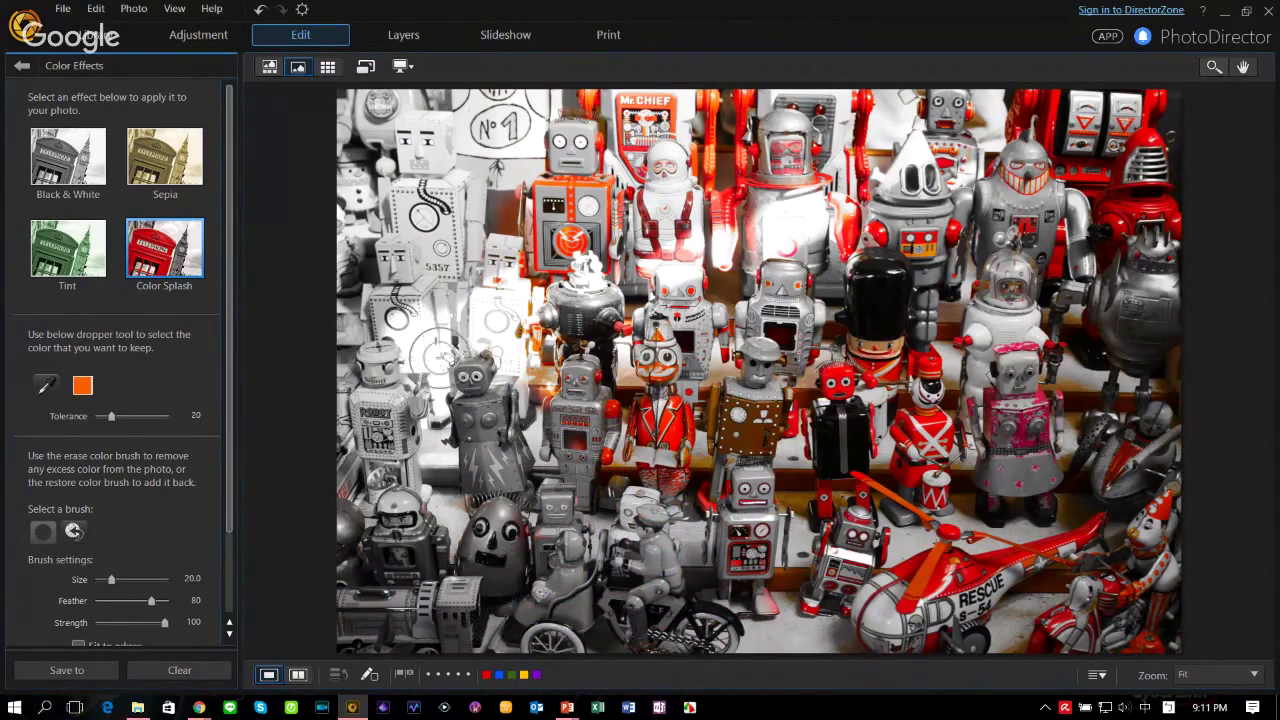
Step: Leave the Color Effects tool and open the first green train photo for editing
{"action": "left_click", "coordinate": [328, 67]}
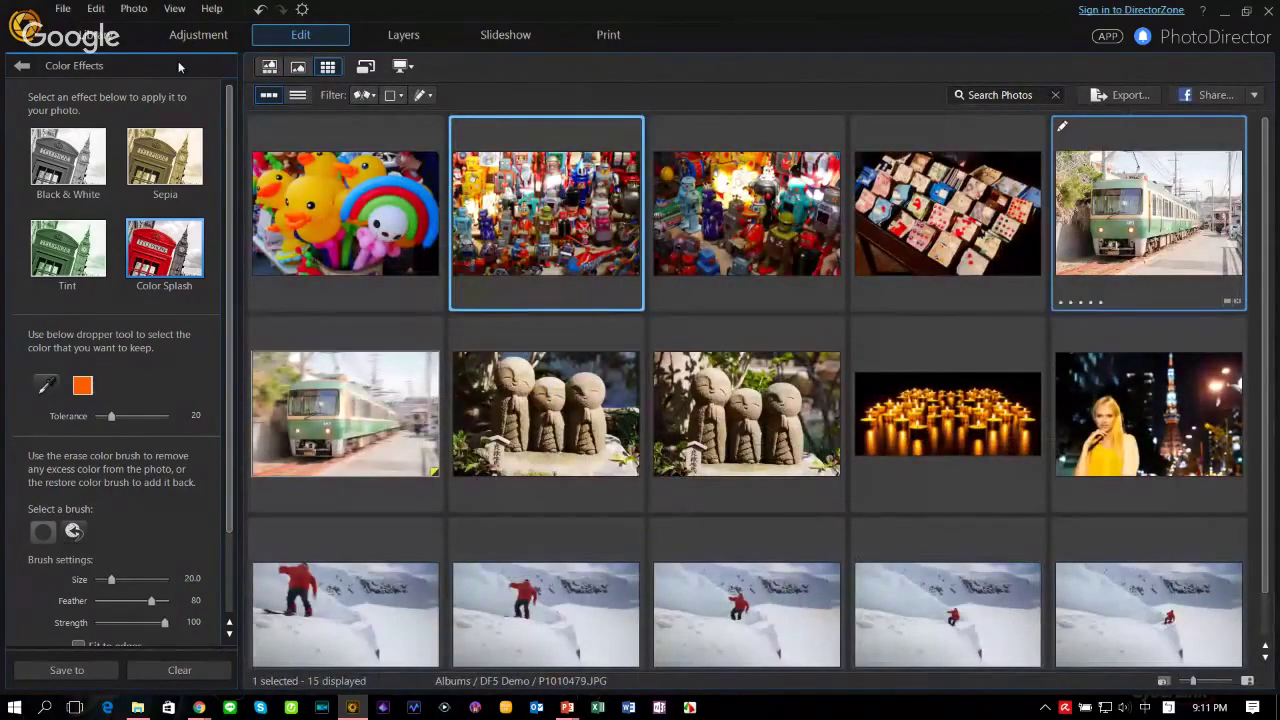
{"action": "left_click", "coordinate": [1148, 213]}
{"action": "left_click", "coordinate": [694, 423]}
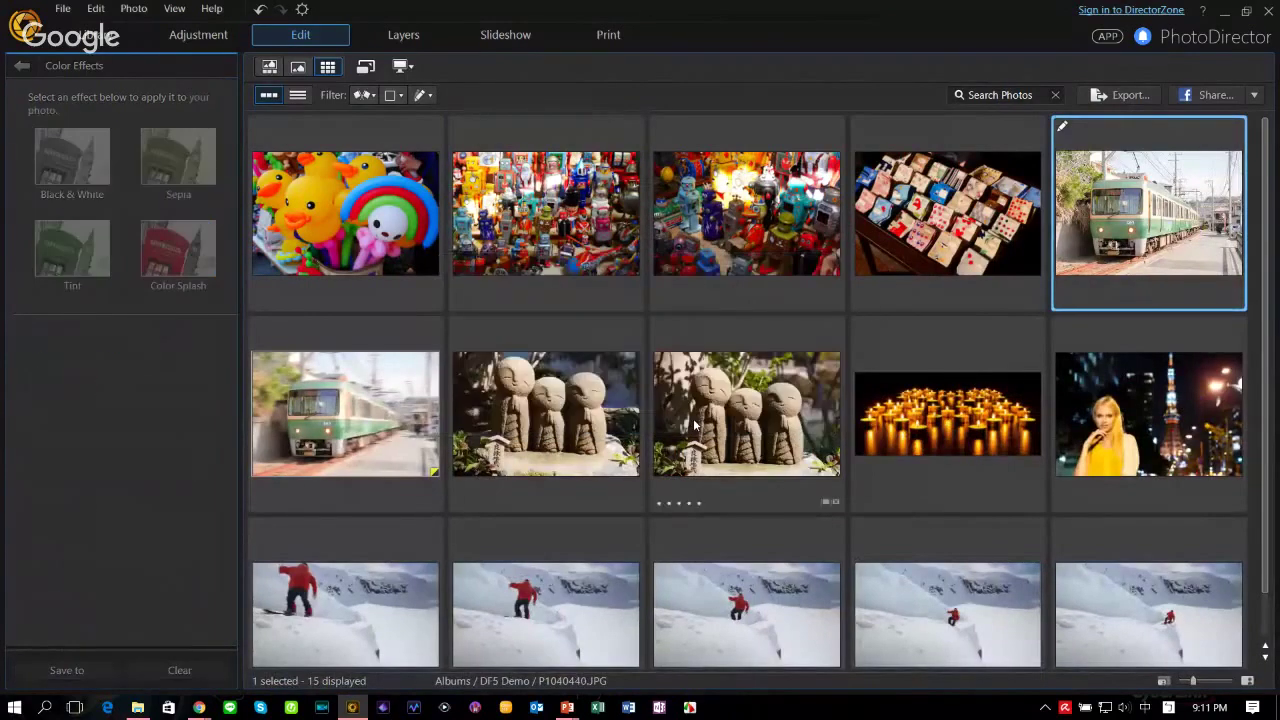
{"action": "left_click", "coordinate": [22, 67]}
{"action": "double_click", "coordinate": [1165, 190]}
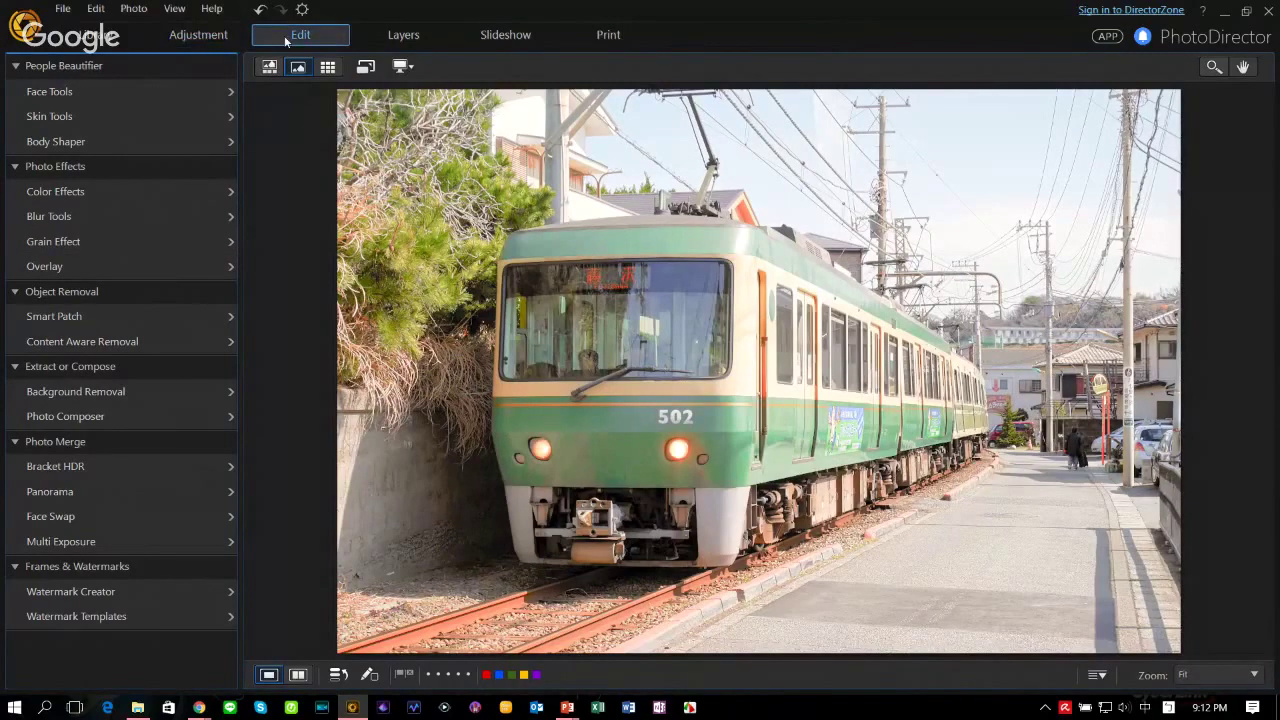
Step: Try several light-leak overlay templates on the train photo, ending with the multicolored one in the middle of the second row
{"action": "left_click", "coordinate": [190, 268]}
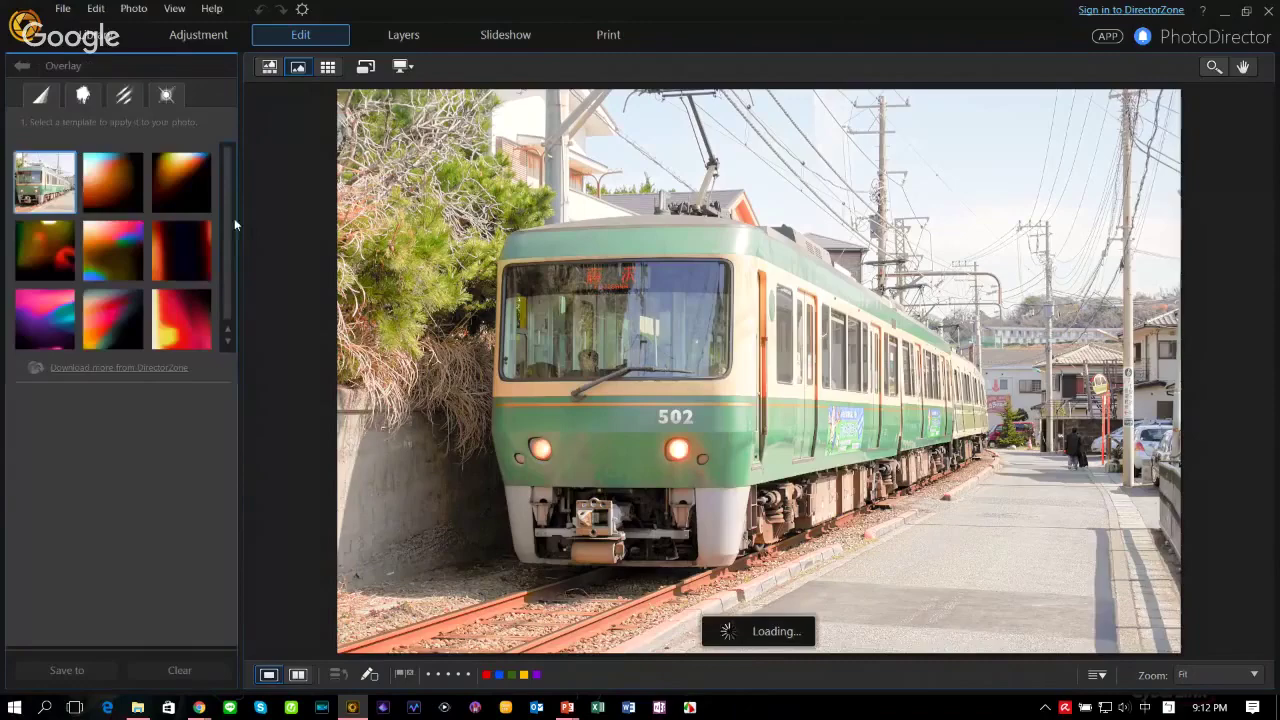
{"action": "left_click", "coordinate": [115, 196]}
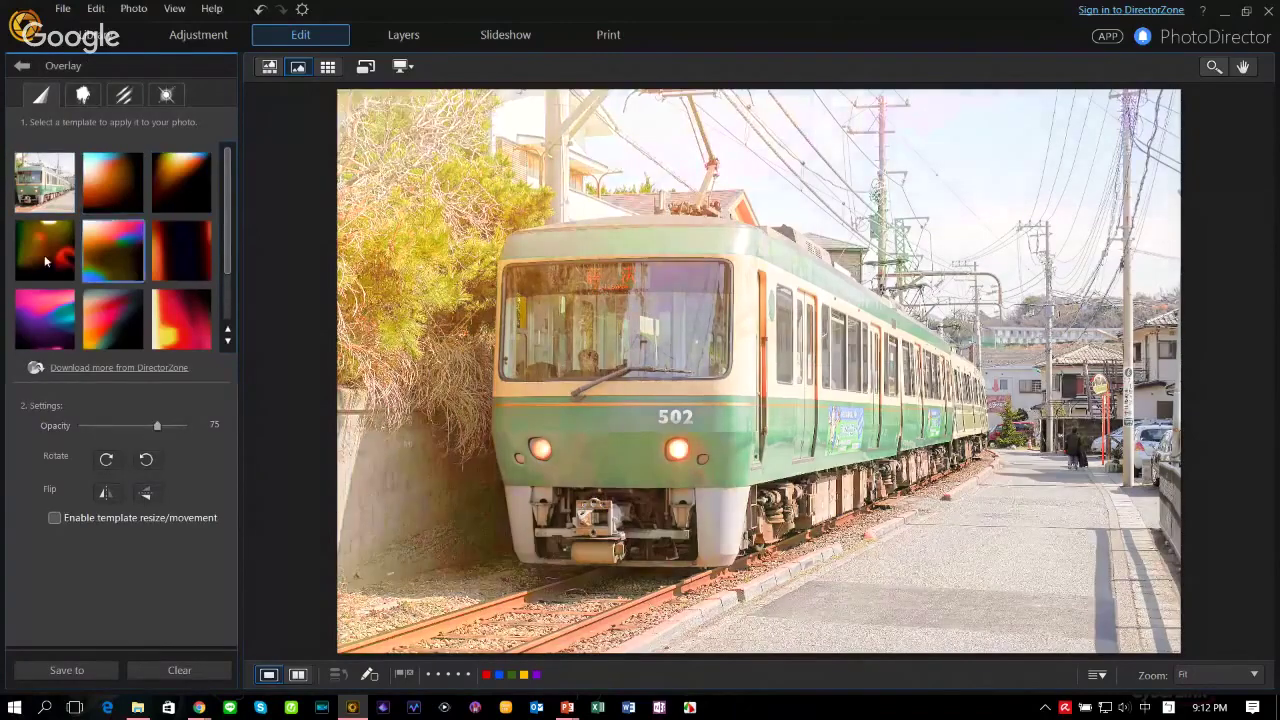
{"action": "left_click", "coordinate": [47, 259]}
{"action": "left_click", "coordinate": [55, 320]}
{"action": "left_click", "coordinate": [113, 319]}
{"action": "left_click", "coordinate": [187, 319]}
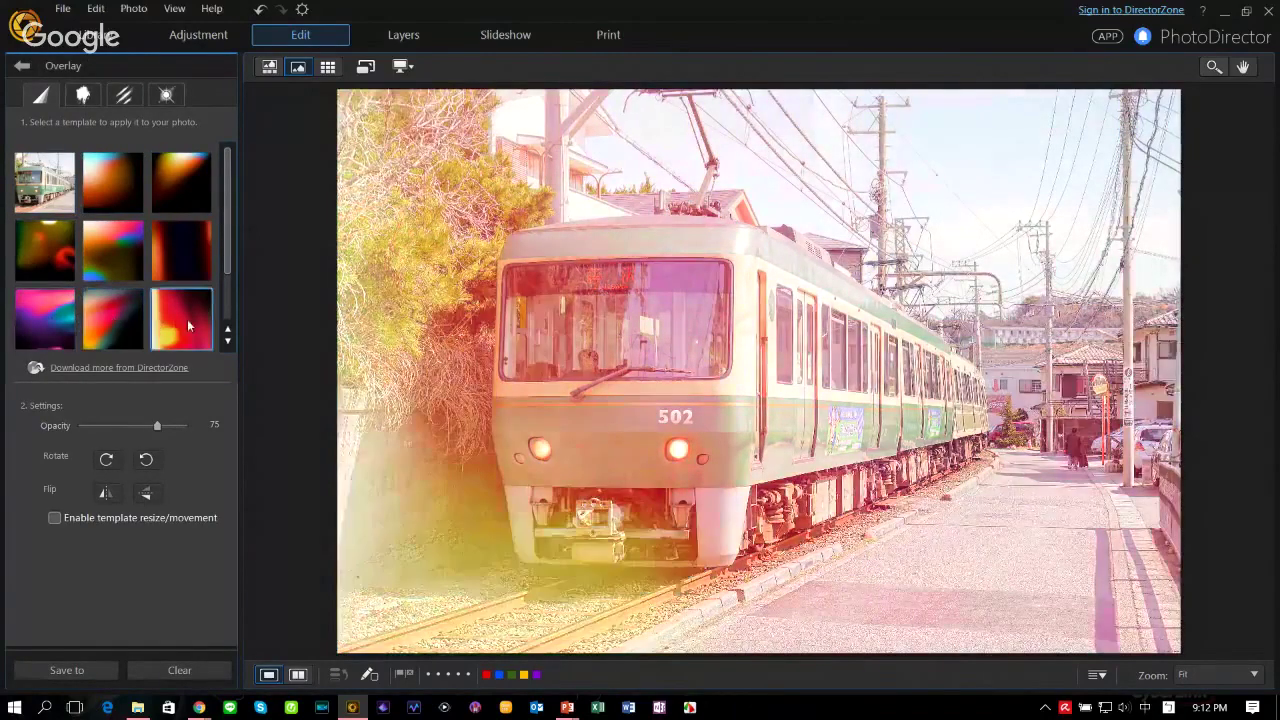
{"action": "left_click", "coordinate": [156, 252]}
{"action": "left_click", "coordinate": [114, 247]}
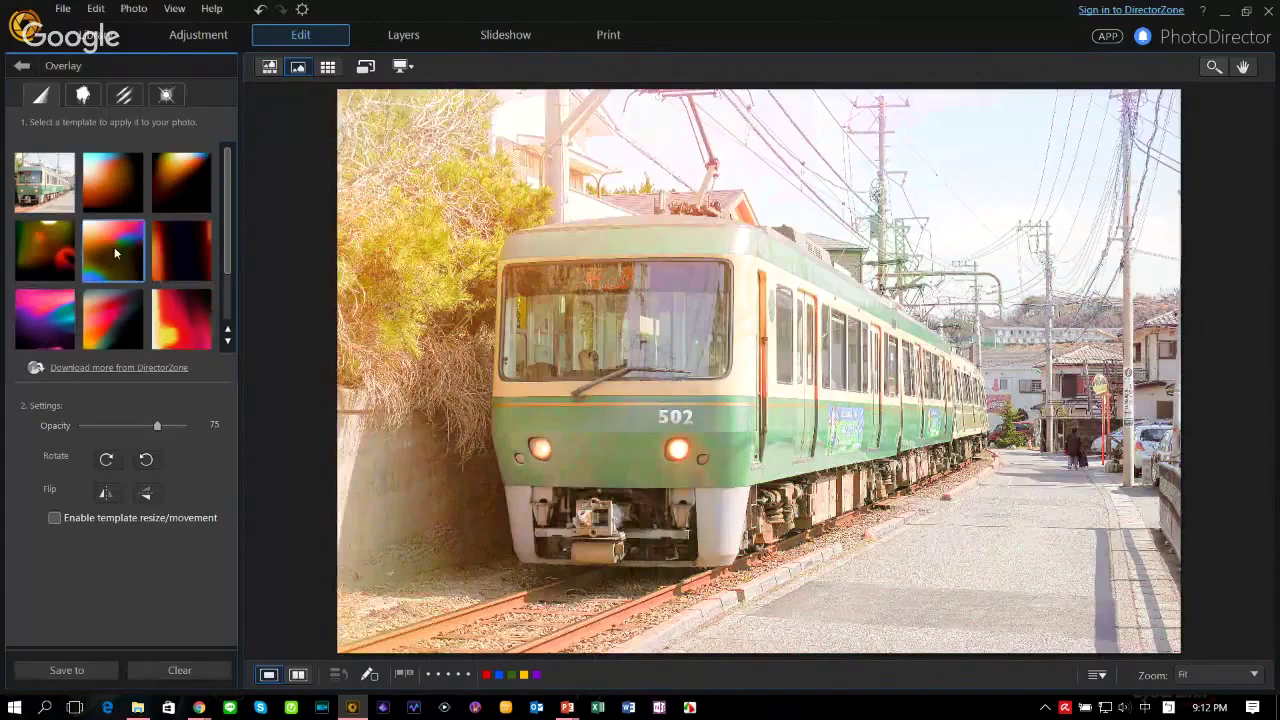
Step: Replace the light-leak overlay with a lens flare template, choosing the yellow burst with a blue trail
{"action": "left_click", "coordinate": [94, 96]}
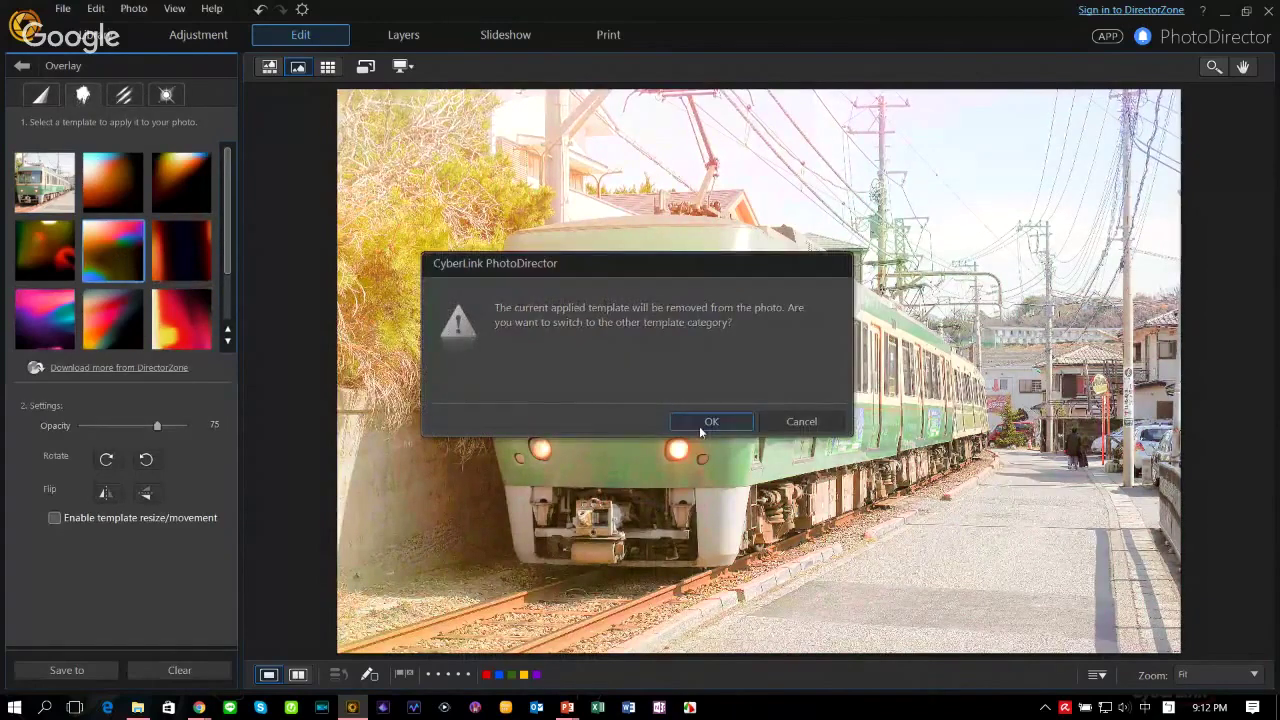
{"action": "key", "text": "Return"}
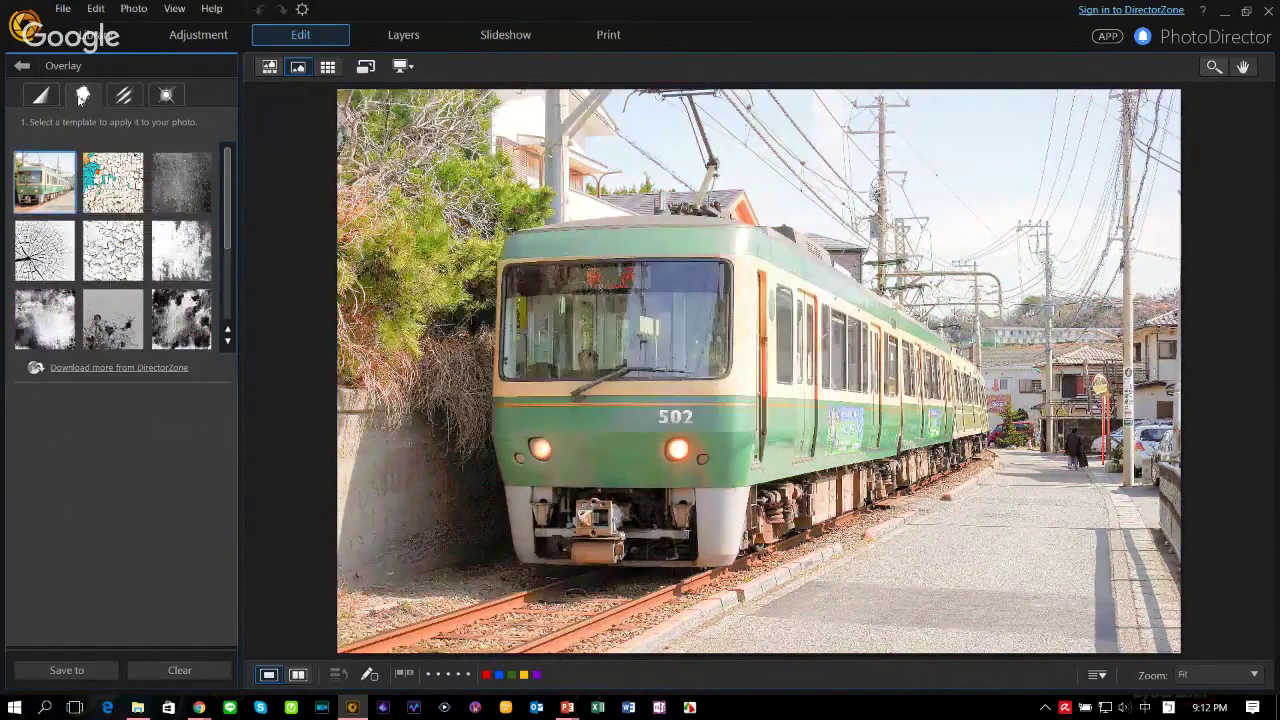
{"action": "left_click", "coordinate": [166, 95]}
{"action": "left_click", "coordinate": [184, 187]}
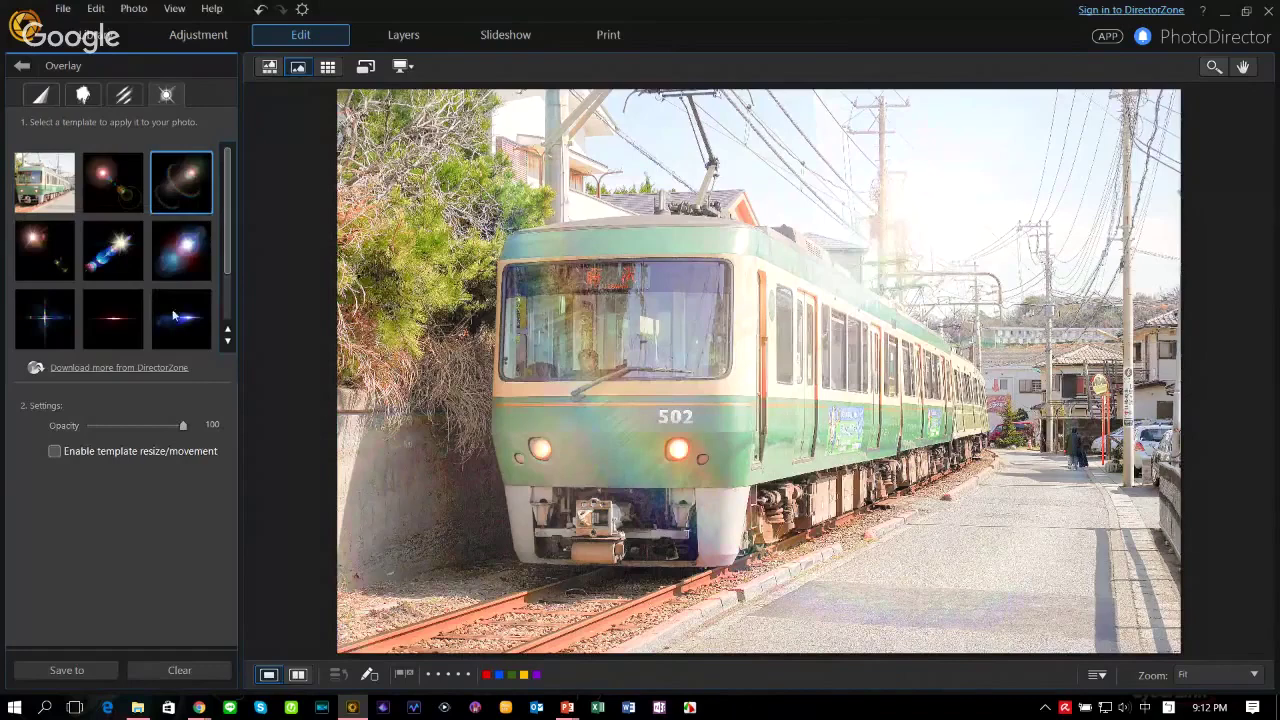
{"action": "left_click", "coordinate": [105, 263]}
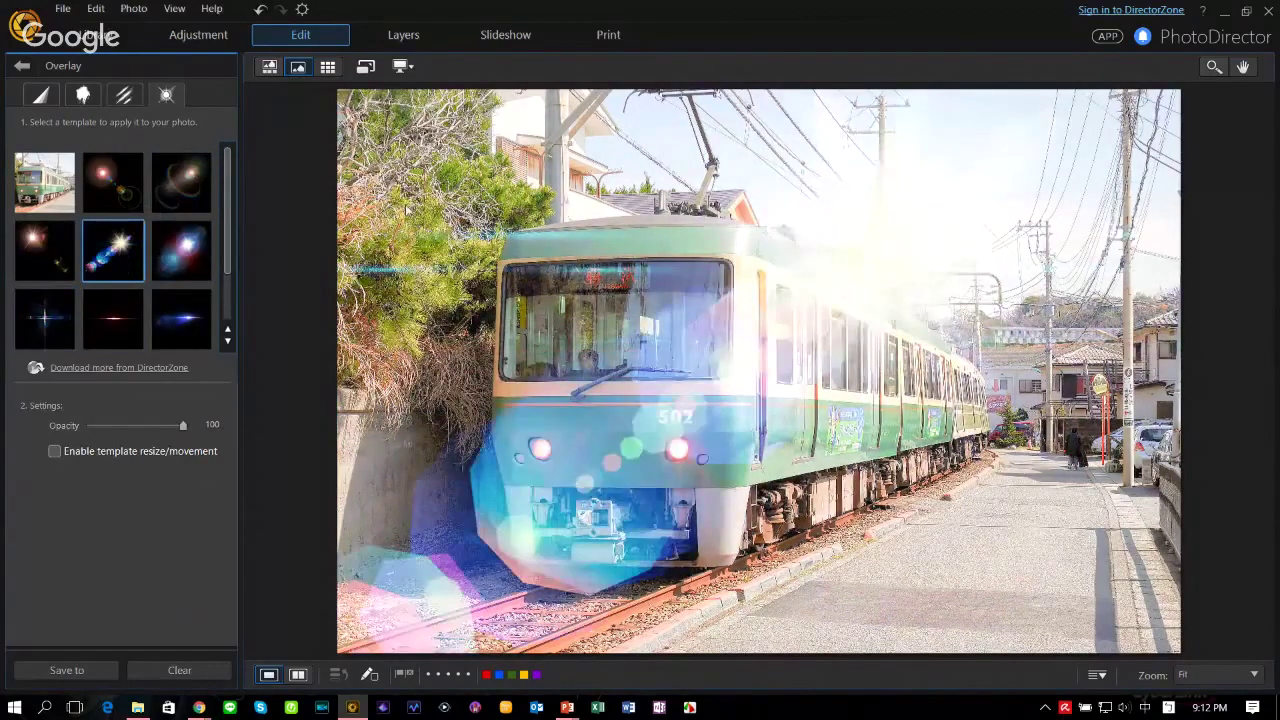
Step: Enable template resizing, shrink the lens flare and move its burst onto the train's front roof corner, leaving Overlay without saving
{"action": "left_click", "coordinate": [50, 453]}
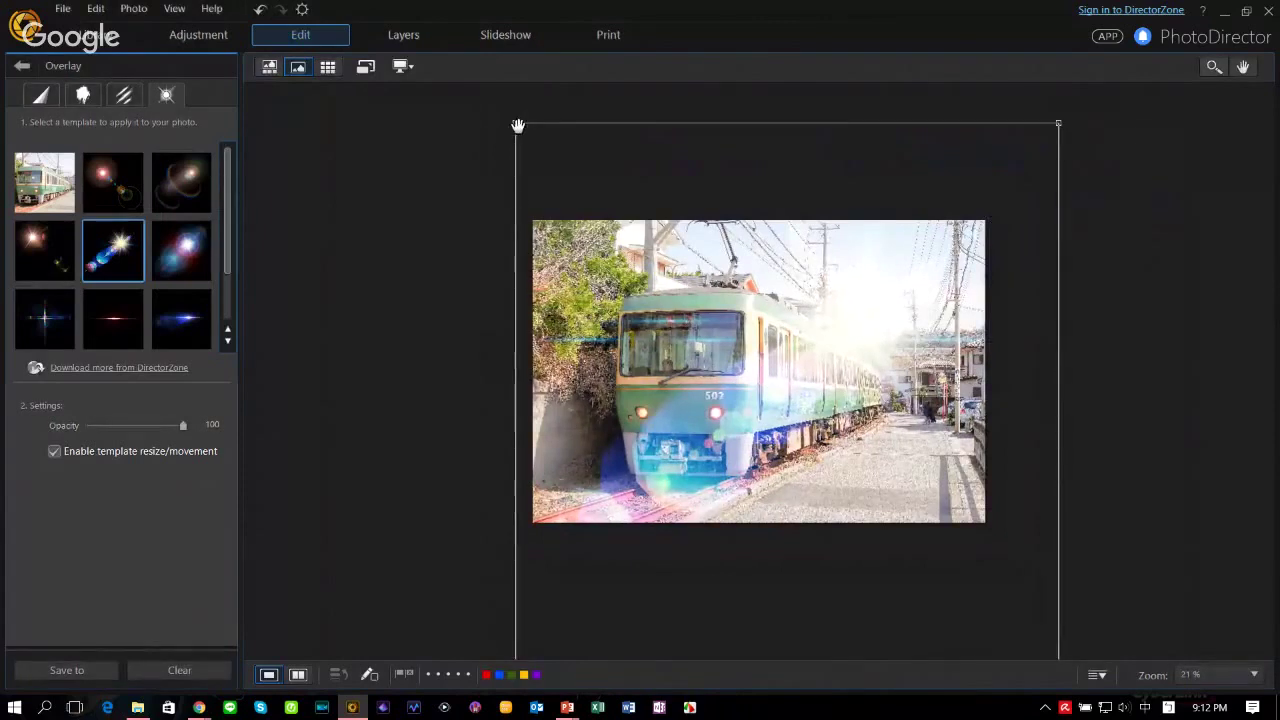
{"action": "left_click_drag", "start_coordinate": [518, 126], "coordinate": [580, 186]}
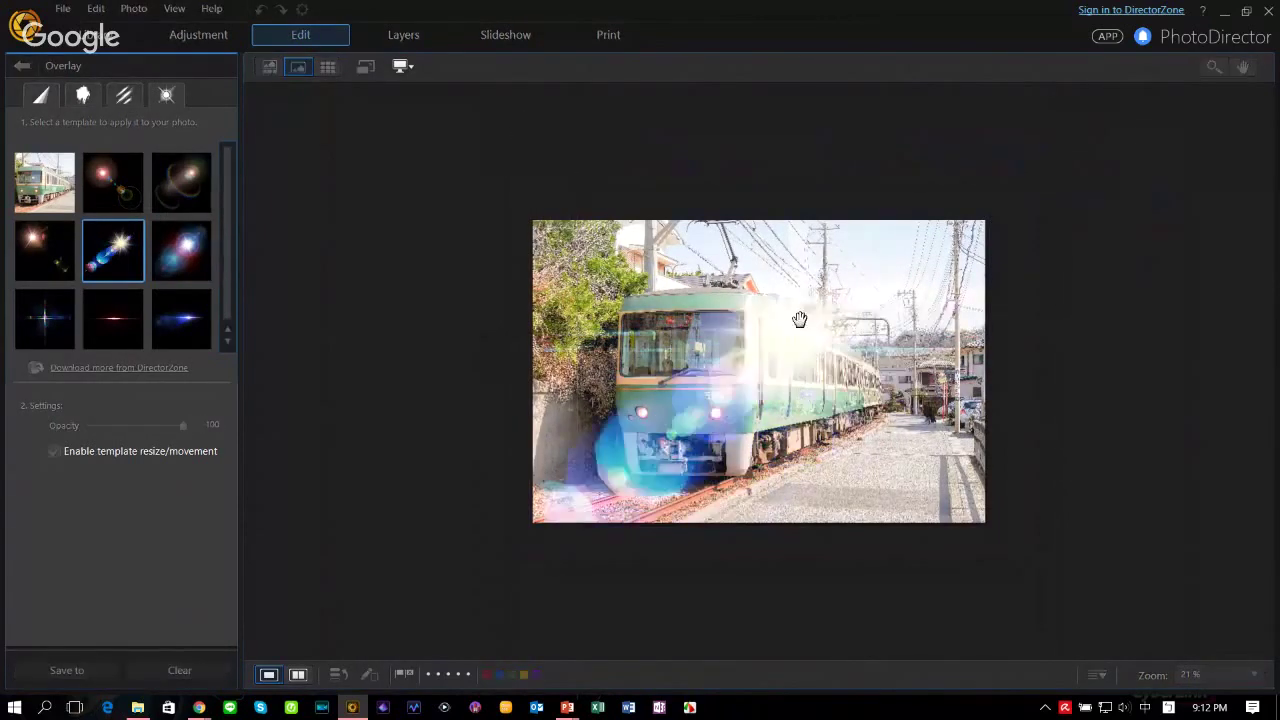
{"action": "left_click", "coordinate": [285, 575]}
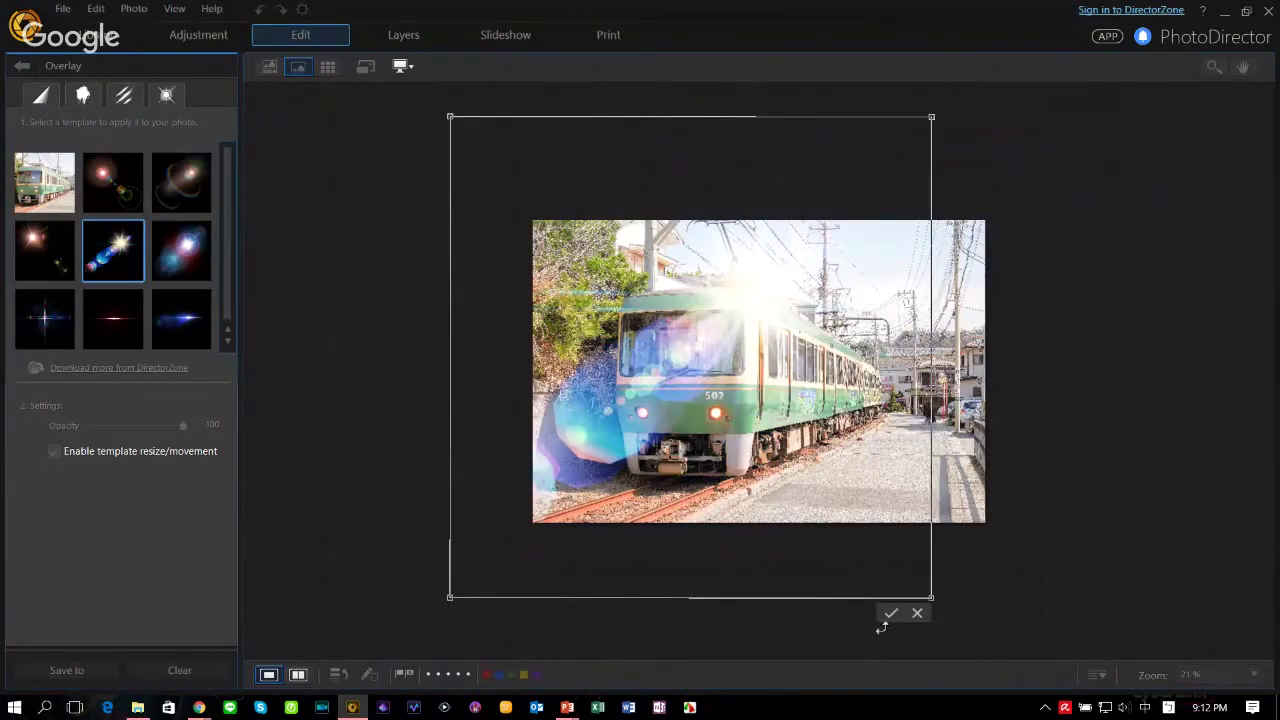
{"action": "left_click", "coordinate": [890, 611]}
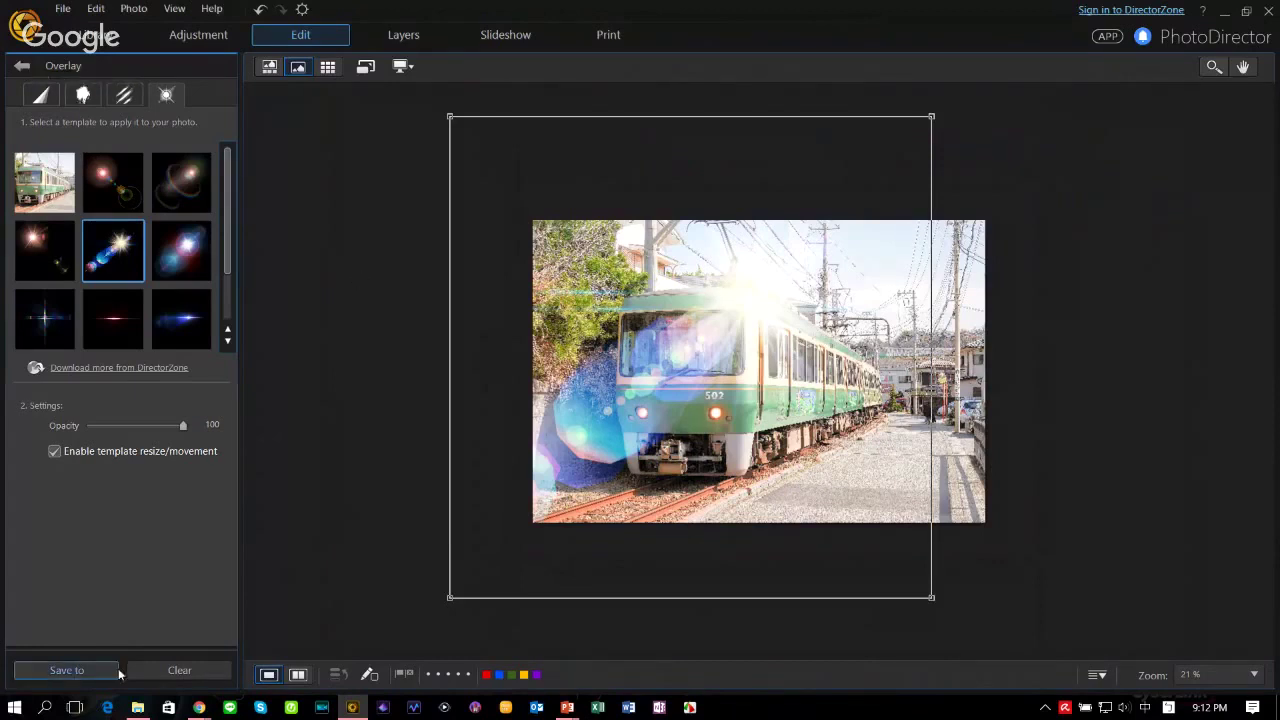
{"action": "left_click", "coordinate": [24, 67]}
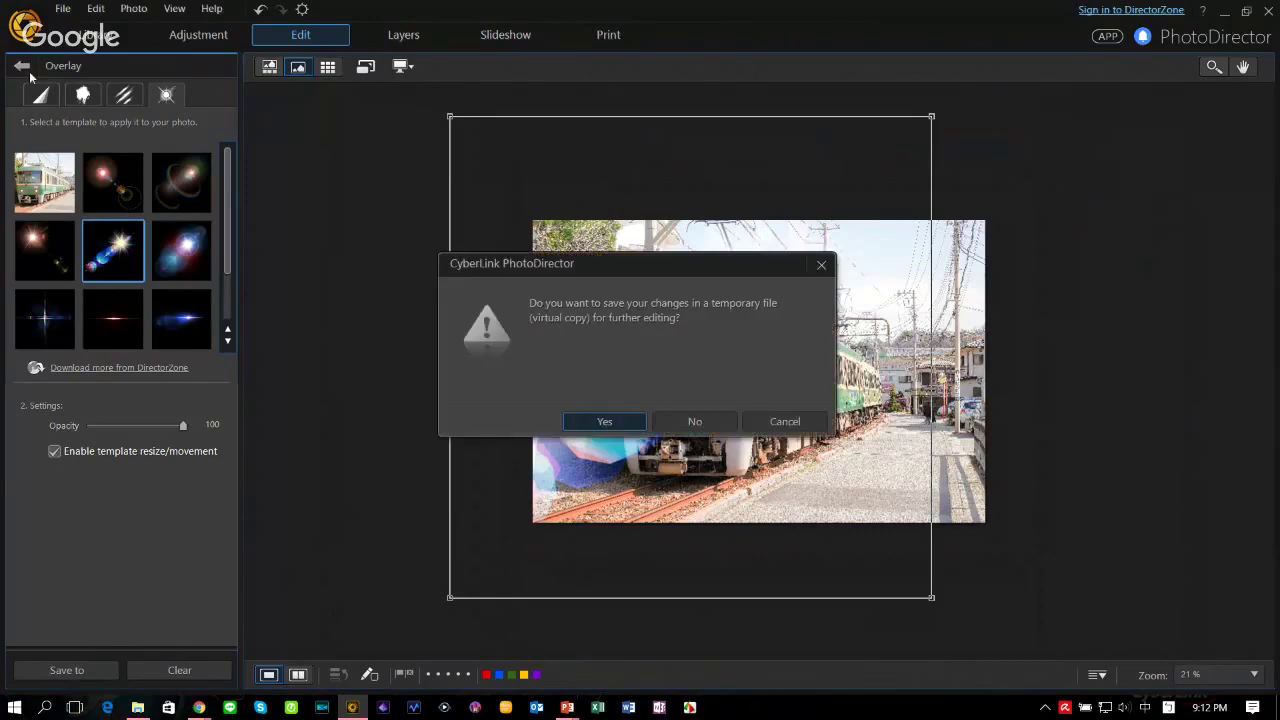
{"action": "left_click", "coordinate": [695, 422]}
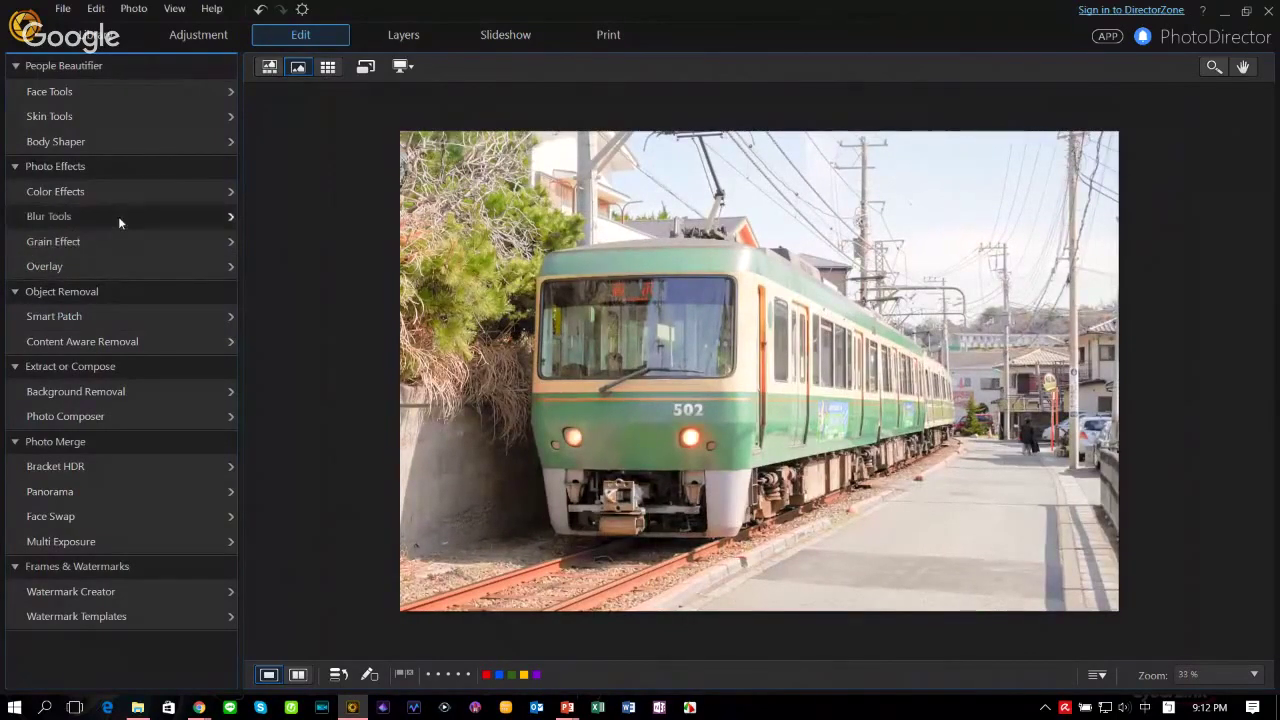
Step: Apply a circular Soft Focus blur centered on the train's windshield and enlarge its circles to cover most of the front
{"action": "left_click", "coordinate": [118, 216]}
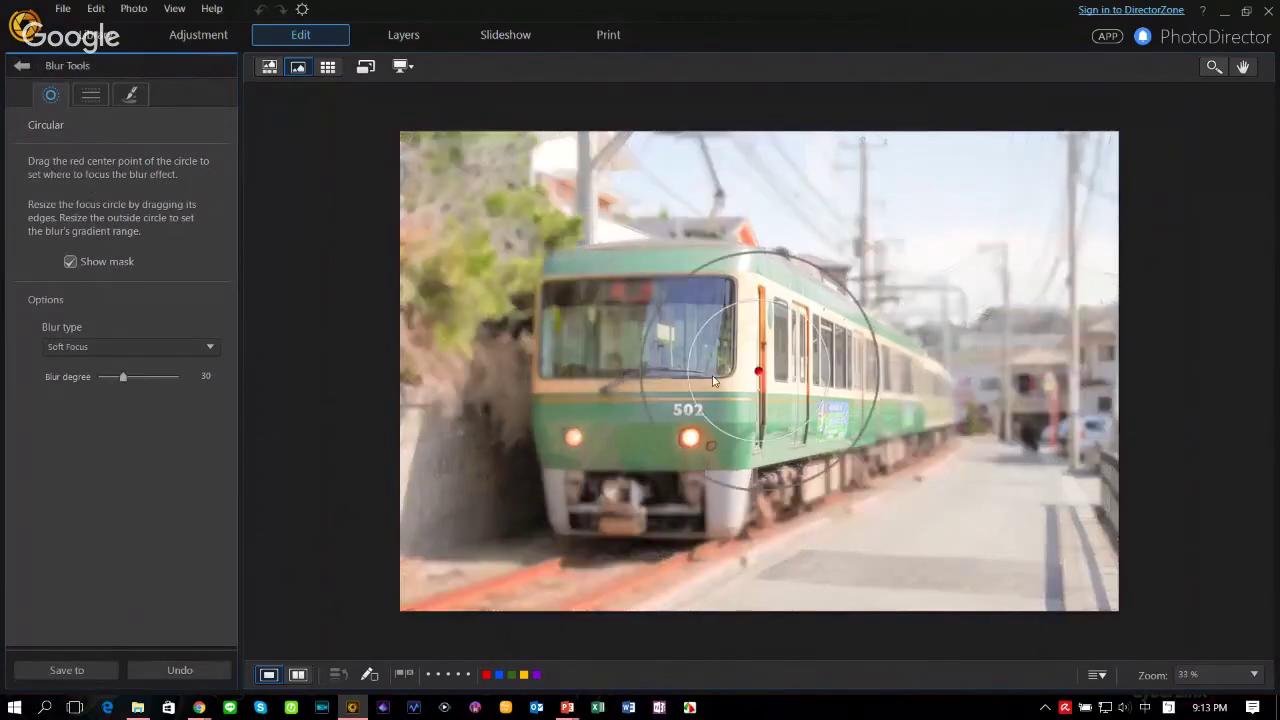
{"action": "left_click_drag", "start_coordinate": [768, 374], "coordinate": [567, 433]}
{"action": "left_click_drag", "start_coordinate": [633, 464], "coordinate": [643, 350]}
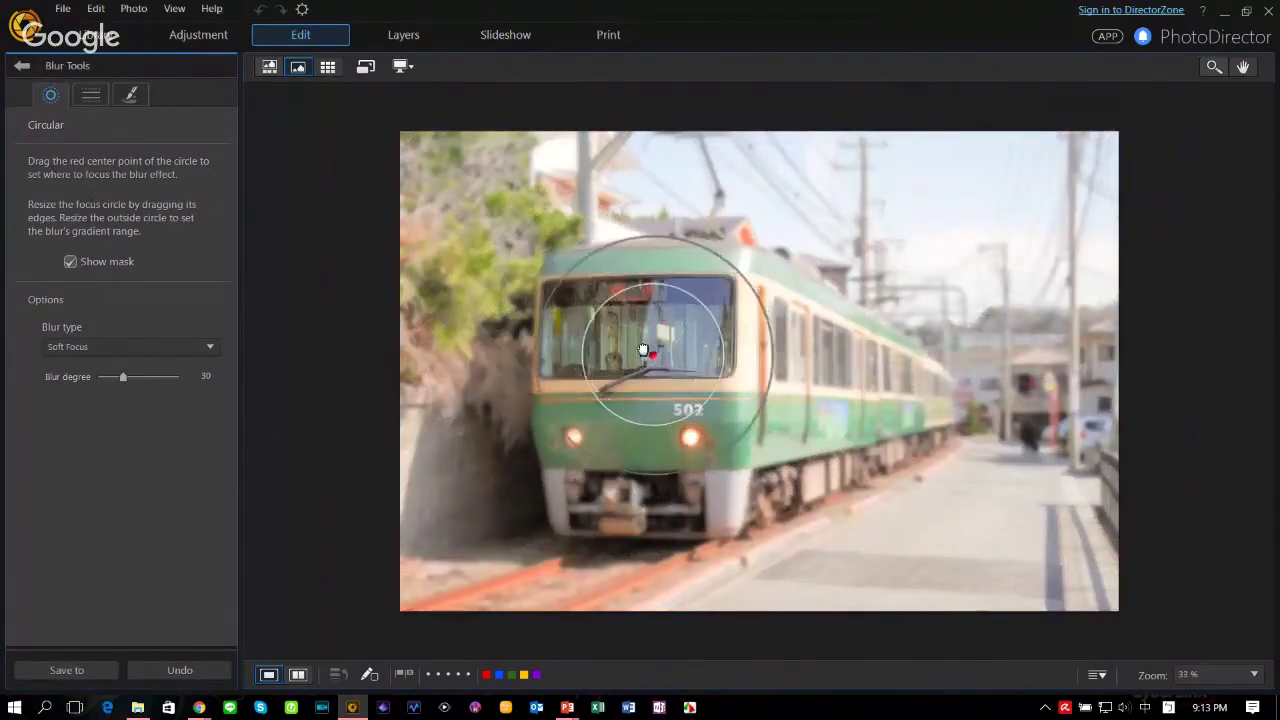
{"action": "left_click_drag", "start_coordinate": [740, 412], "coordinate": [801, 449]}
{"action": "left_click_drag", "start_coordinate": [677, 402], "coordinate": [711, 449]}
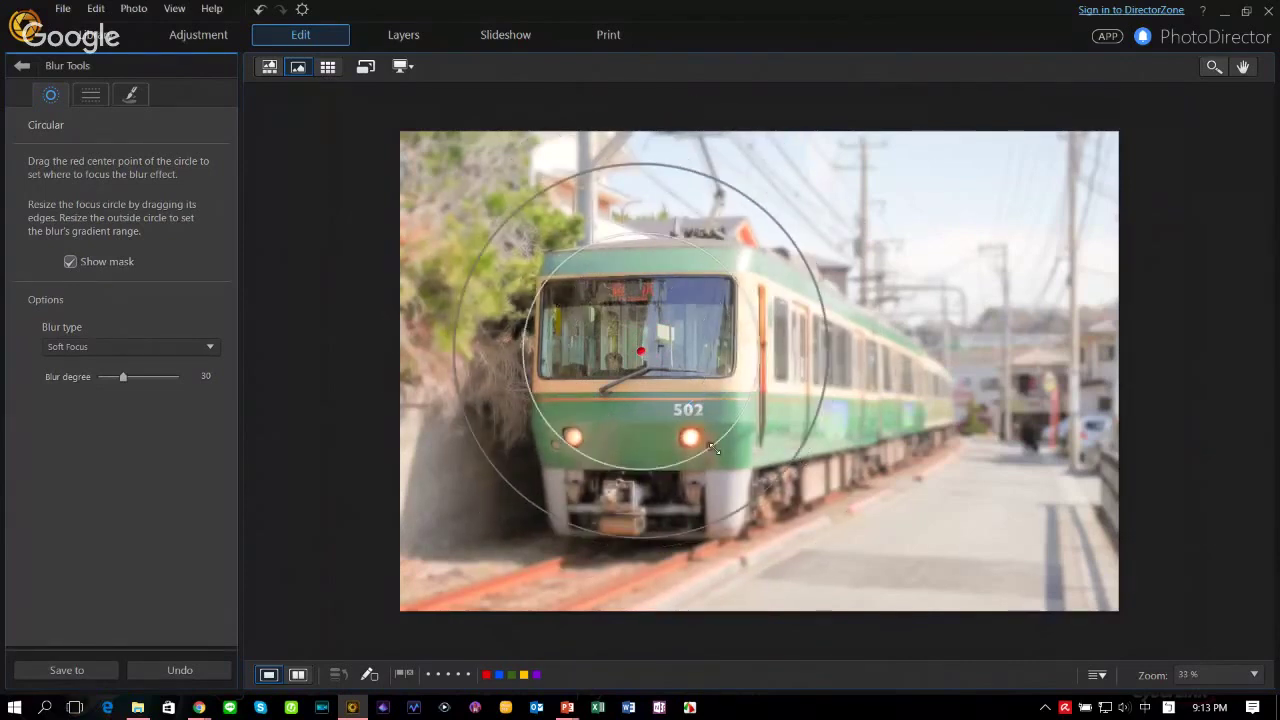
Step: Replace the circular blur with the linear and then the brush blur, and erase the Soft Focus effect from the train's front
{"action": "left_click", "coordinate": [95, 100]}
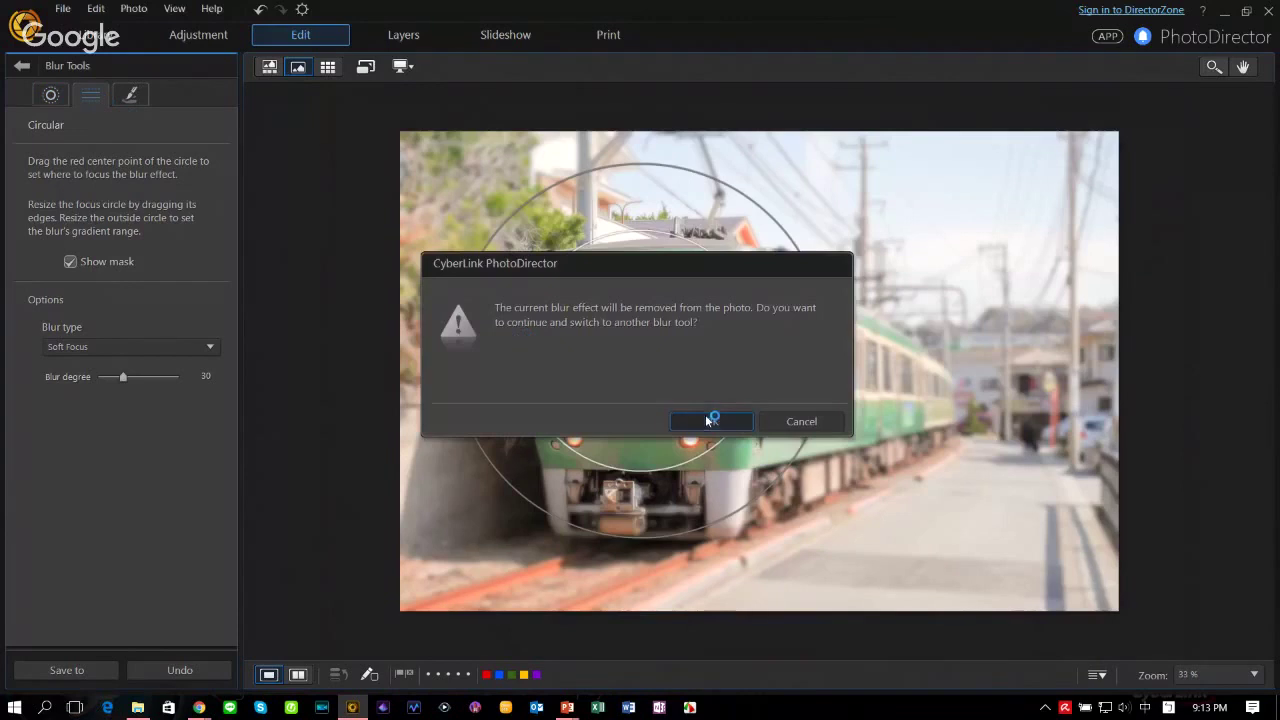
{"action": "left_click", "coordinate": [708, 420]}
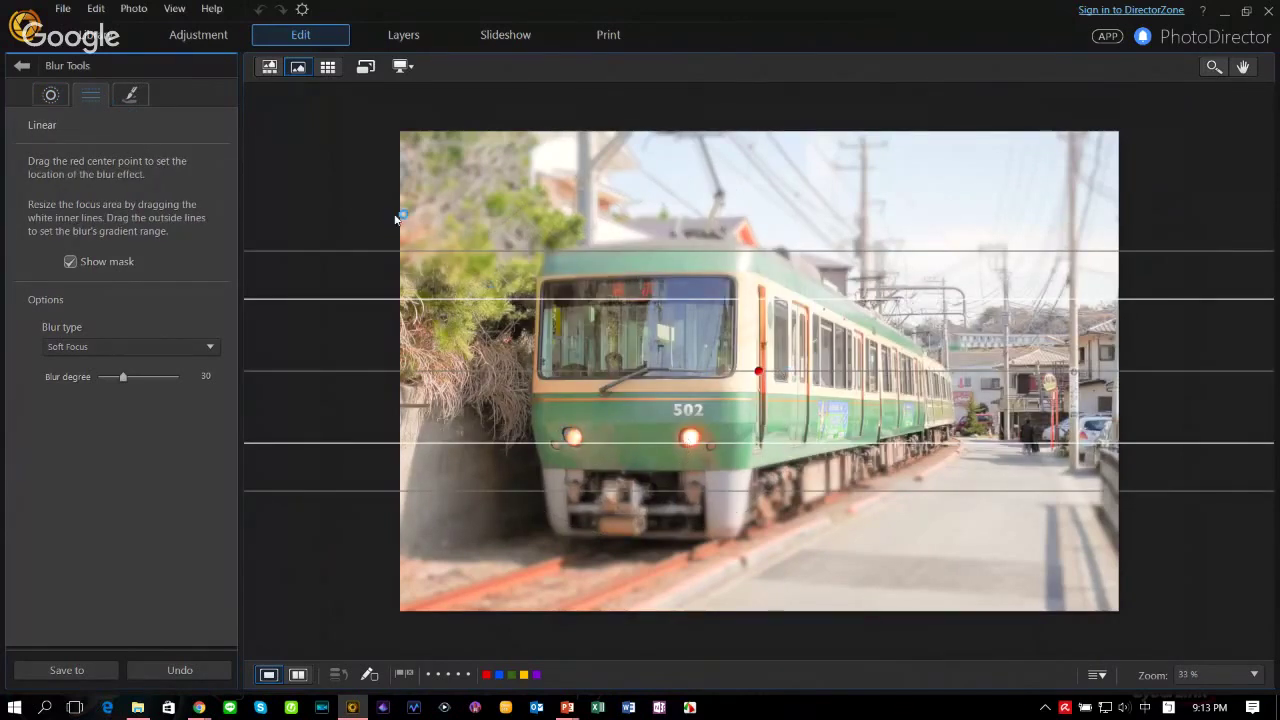
{"action": "left_click", "coordinate": [130, 94]}
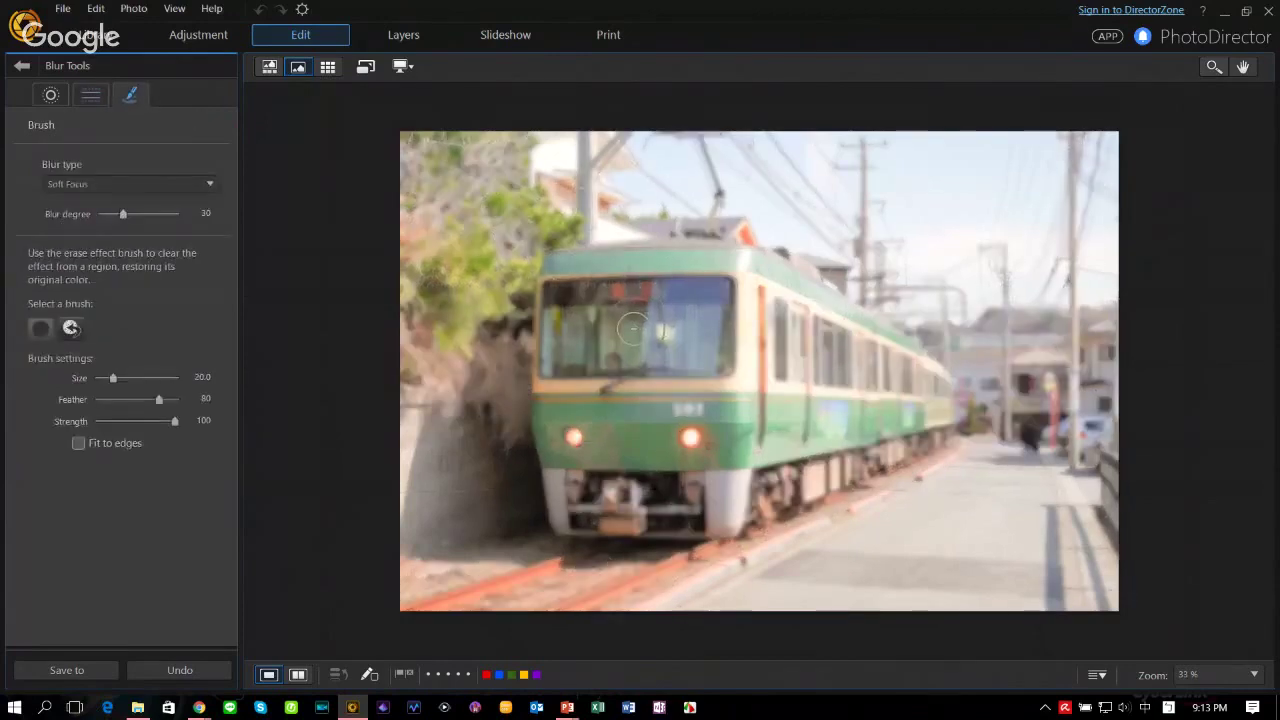
{"action": "mouse_move", "coordinate": [632, 327]}
{"action": "left_mouse_down"}
{"action": "mouse_move", "coordinate": [578, 336]}
{"action": "mouse_move", "coordinate": [566, 284]}
{"action": "mouse_move", "coordinate": [637, 278]}
{"action": "mouse_move", "coordinate": [664, 260]}
{"action": "mouse_move", "coordinate": [658, 291]}
{"action": "mouse_move", "coordinate": [717, 340]}
{"action": "mouse_move", "coordinate": [707, 427]}
{"action": "mouse_move", "coordinate": [657, 404]}
{"action": "mouse_move", "coordinate": [632, 451]}
{"action": "mouse_move", "coordinate": [599, 323]}
{"action": "mouse_move", "coordinate": [571, 466]}
{"action": "mouse_move", "coordinate": [538, 355]}
{"action": "mouse_move", "coordinate": [555, 475]}
{"action": "mouse_move", "coordinate": [674, 463]}
{"action": "mouse_move", "coordinate": [694, 503]}
{"action": "mouse_move", "coordinate": [564, 503]}
{"action": "mouse_move", "coordinate": [672, 515]}
{"action": "mouse_move", "coordinate": [723, 341]}
{"action": "mouse_move", "coordinate": [701, 523]}
{"action": "mouse_move", "coordinate": [702, 325]}
{"action": "mouse_move", "coordinate": [668, 262]}
{"action": "mouse_move", "coordinate": [555, 323]}
{"action": "mouse_move", "coordinate": [581, 485]}
{"action": "mouse_move", "coordinate": [684, 289]}
{"action": "mouse_move", "coordinate": [778, 279]}
{"action": "mouse_move", "coordinate": [722, 460]}
{"action": "mouse_move", "coordinate": [691, 513]}
{"action": "mouse_move", "coordinate": [727, 336]}
{"action": "mouse_move", "coordinate": [725, 493]}
{"action": "mouse_move", "coordinate": [609, 503]}
{"action": "mouse_move", "coordinate": [702, 521]}
{"action": "mouse_move", "coordinate": [737, 423]}
{"action": "mouse_move", "coordinate": [735, 351]}
{"action": "left_mouse_up"}
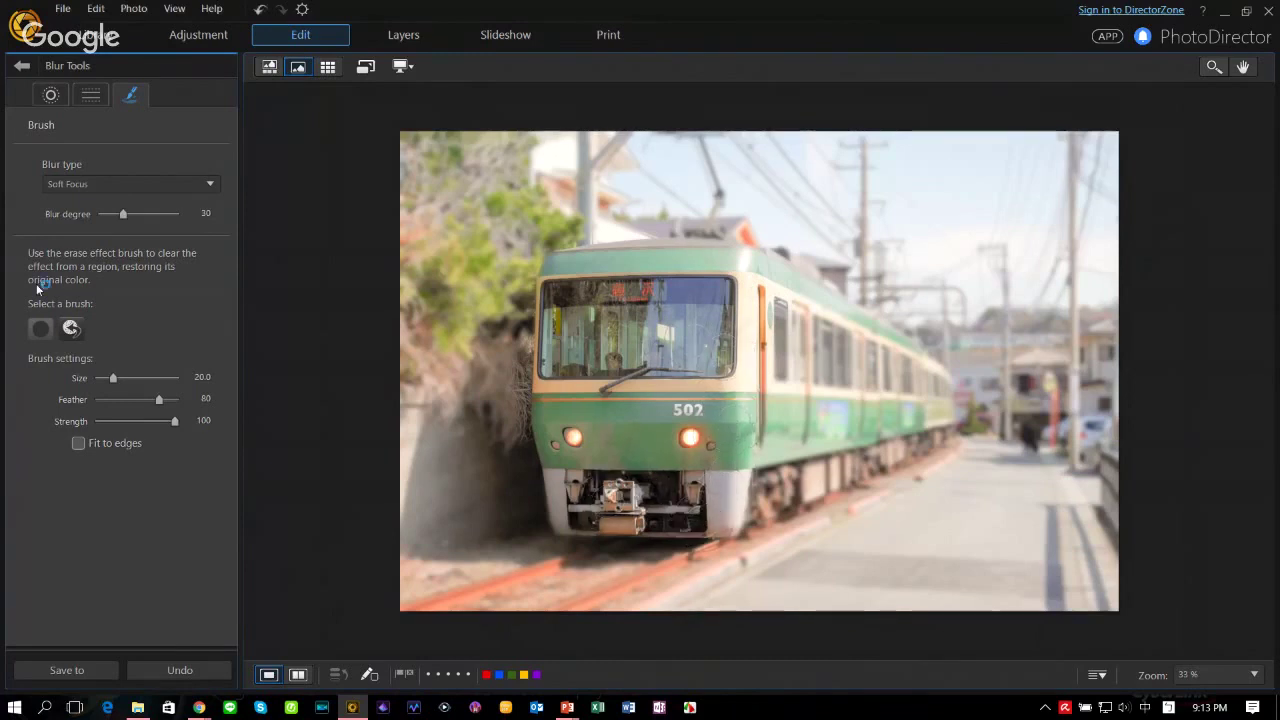
Step: Change the blur type to Motion Blur with a slightly tilted direction, and save it as a virtual copy for layer editing
{"action": "left_click", "coordinate": [143, 188]}
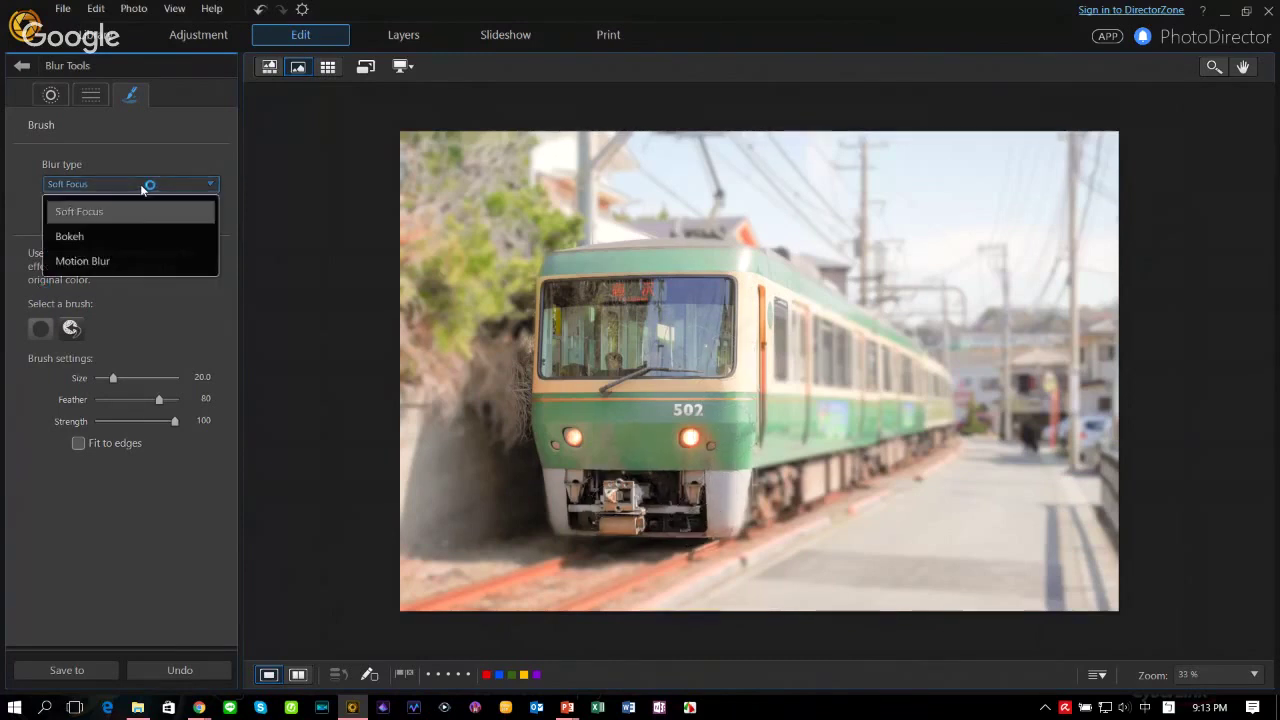
{"action": "left_click", "coordinate": [145, 260]}
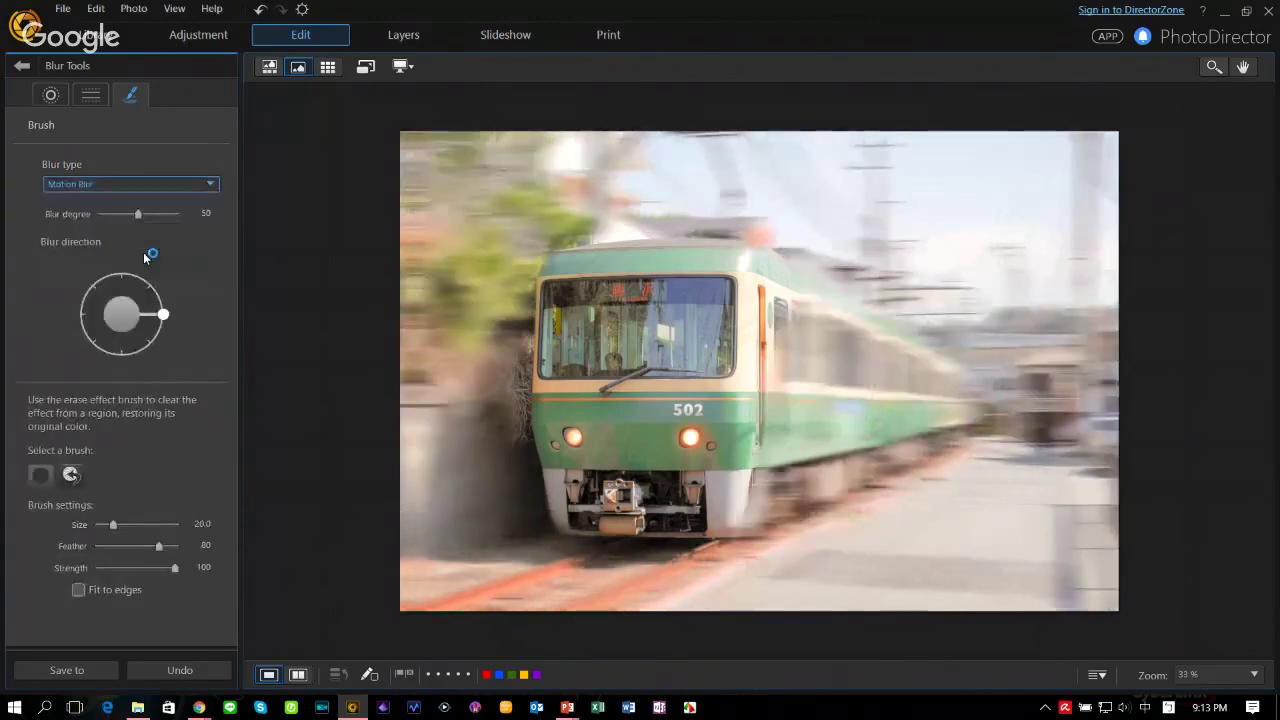
{"action": "left_click_drag", "start_coordinate": [172, 314], "coordinate": [171, 318]}
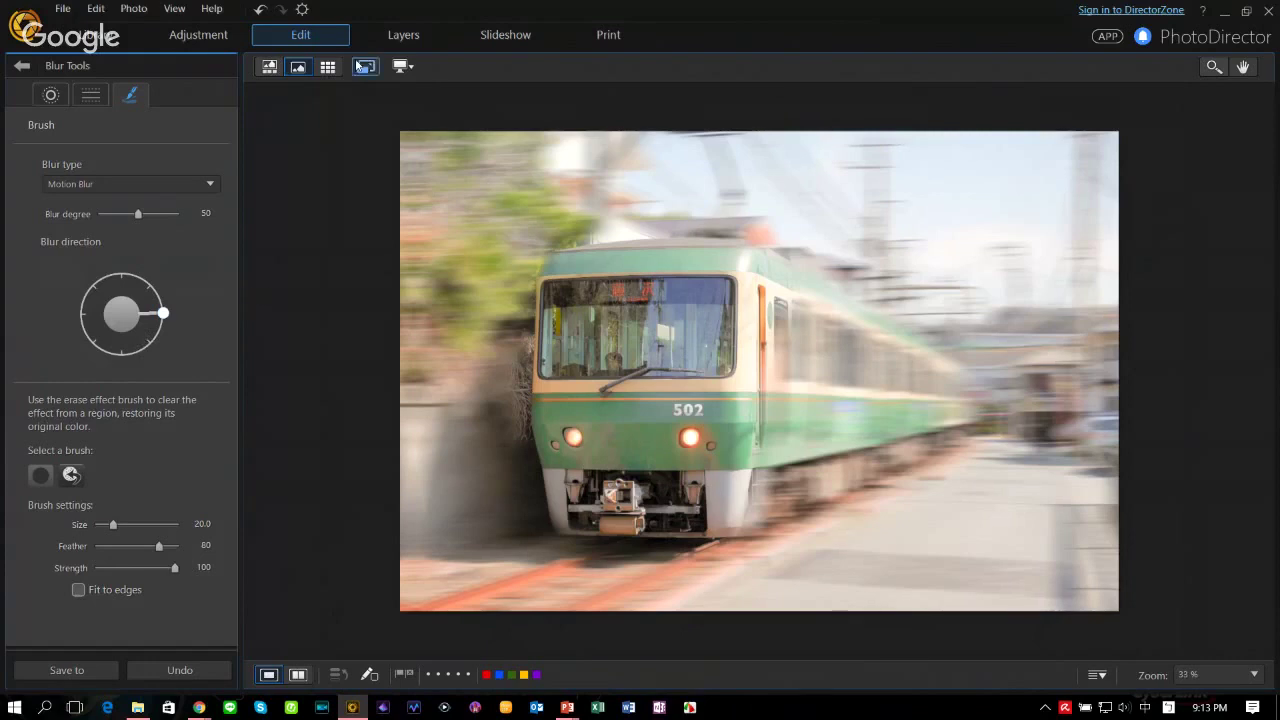
{"action": "left_click", "coordinate": [400, 36]}
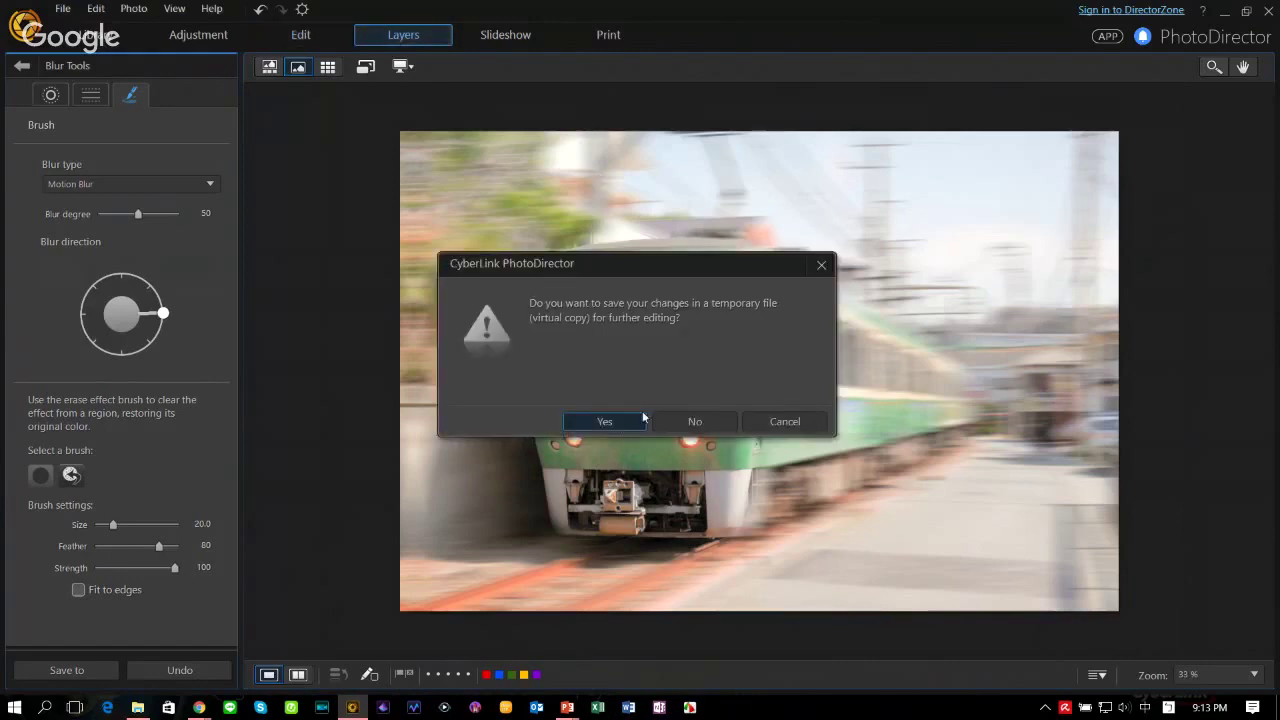
{"action": "left_click", "coordinate": [605, 421]}
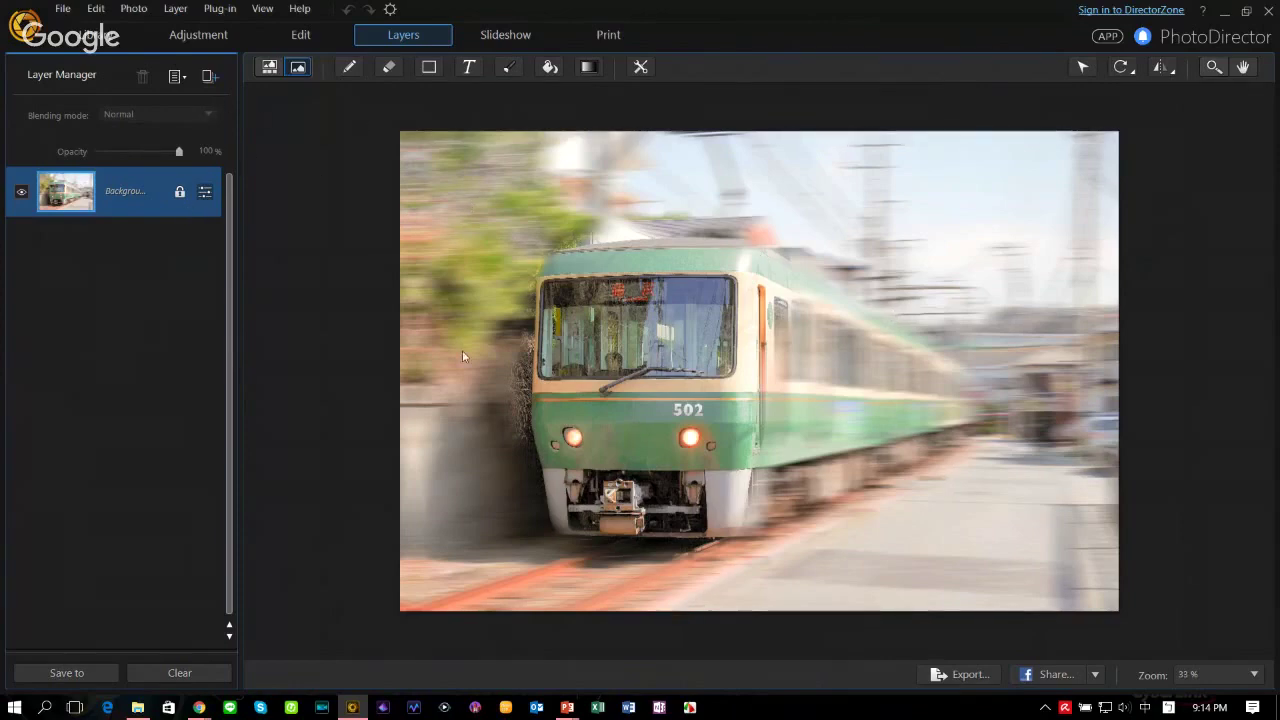
Step: Add the Ocean Dreaming Express Template to the motion-blurred train photo
{"action": "left_click", "coordinate": [216, 77]}
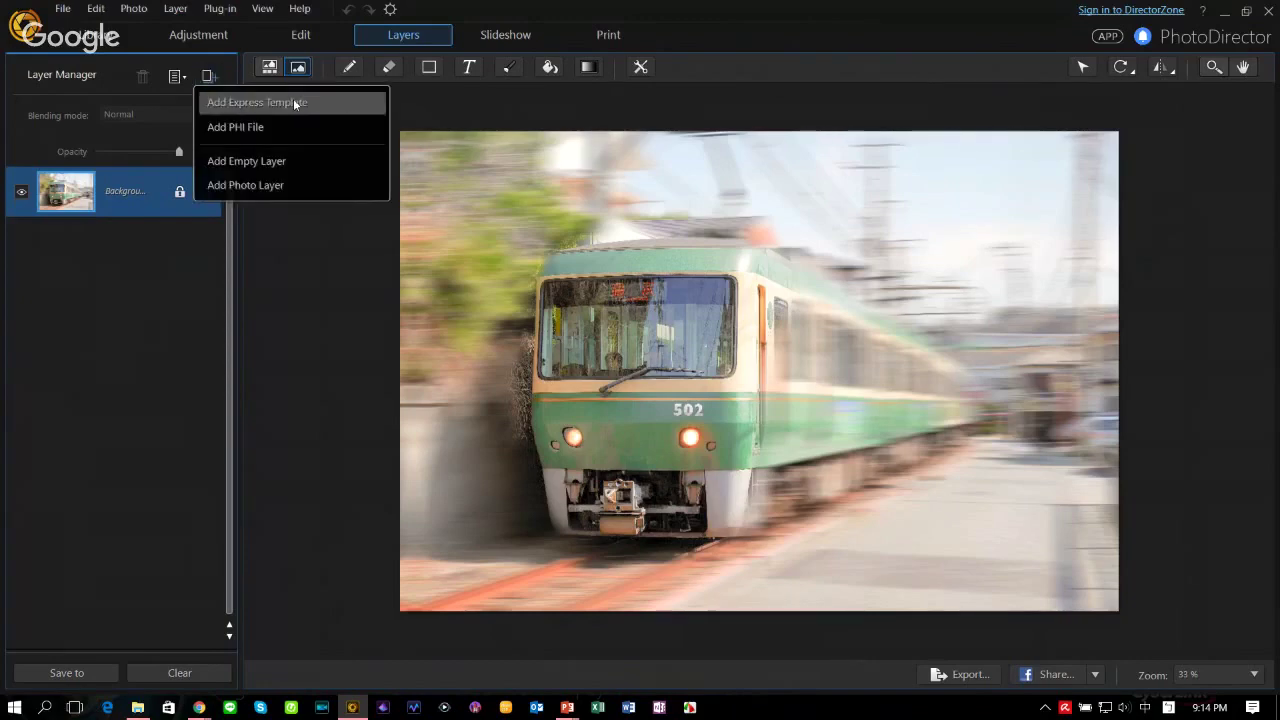
{"action": "left_click", "coordinate": [349, 103]}
{"action": "left_click", "coordinate": [775, 265]}
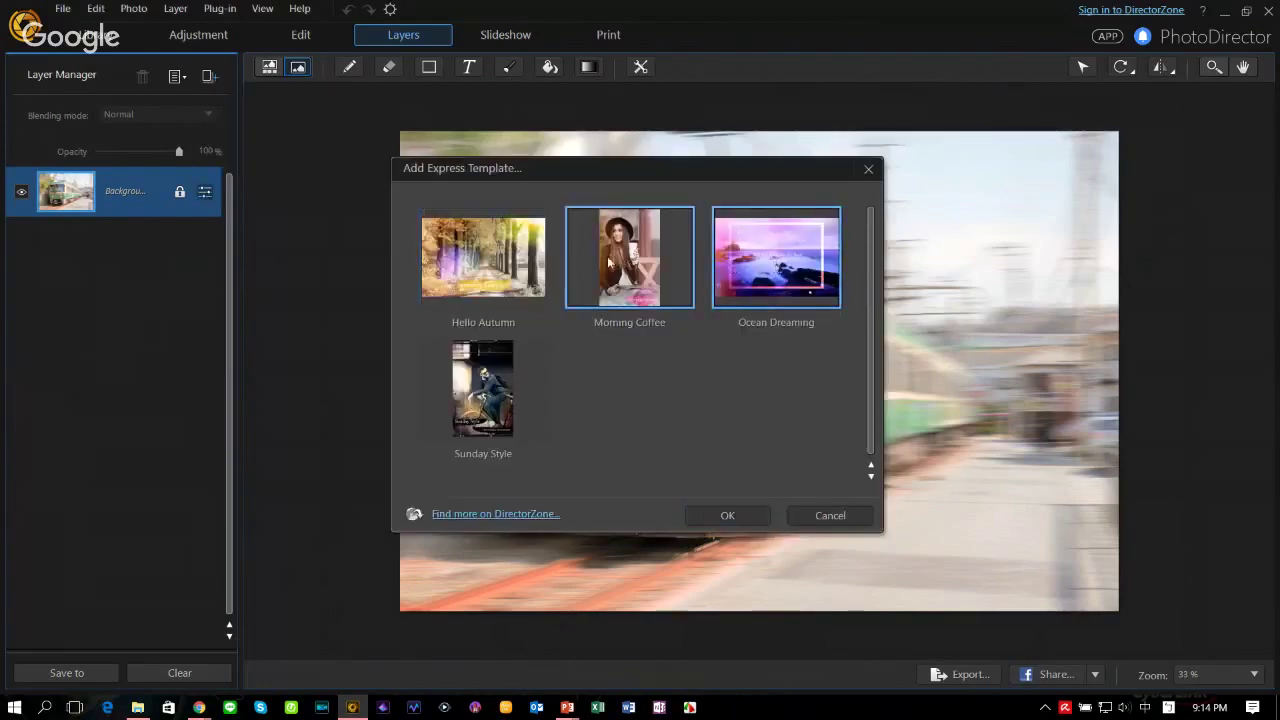
{"action": "left_click", "coordinate": [743, 522]}
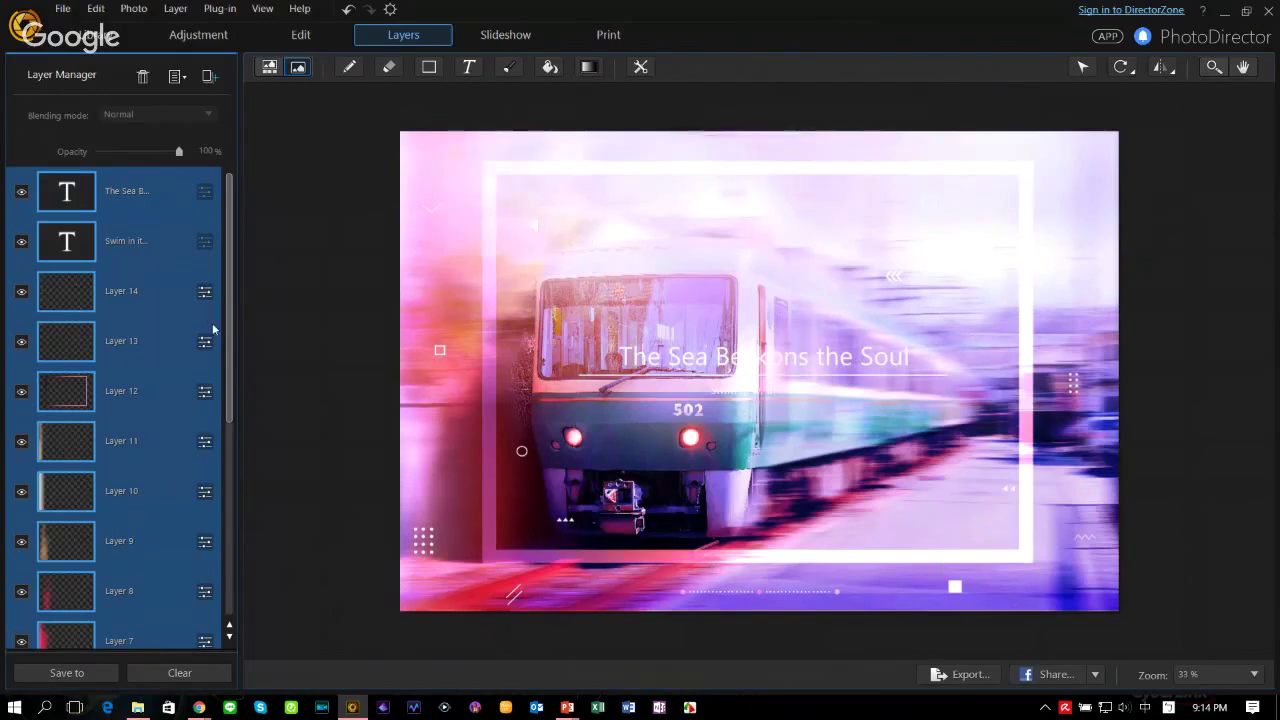
Step: Hide the template's Layers 2 to 7 above the background one by one, and show Layer 6 again
{"action": "scroll", "coordinate": [141, 403], "scroll_direction": "down", "scroll_amount": 6}
{"action": "scroll", "coordinate": [141, 403], "scroll_direction": "down", "scroll_amount": 2}
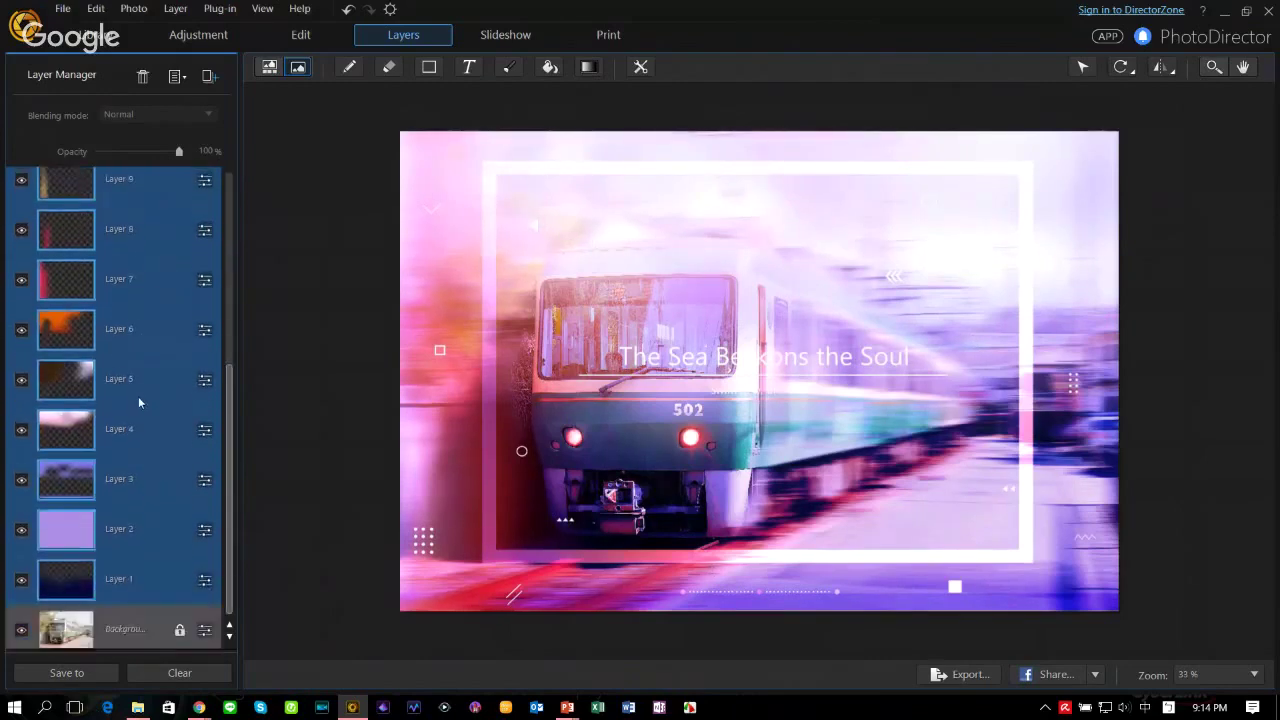
{"action": "left_click", "coordinate": [21, 523]}
{"action": "left_click", "coordinate": [21, 474]}
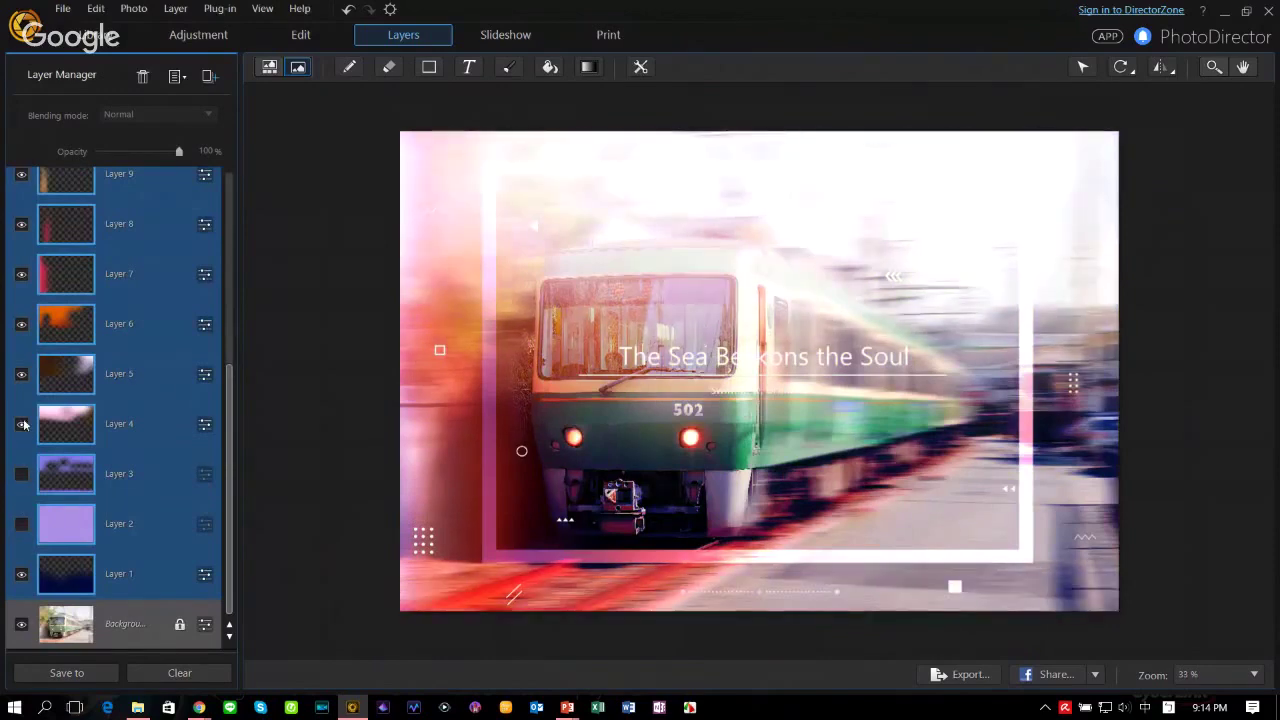
{"action": "left_click", "coordinate": [21, 424]}
{"action": "left_click", "coordinate": [21, 374]}
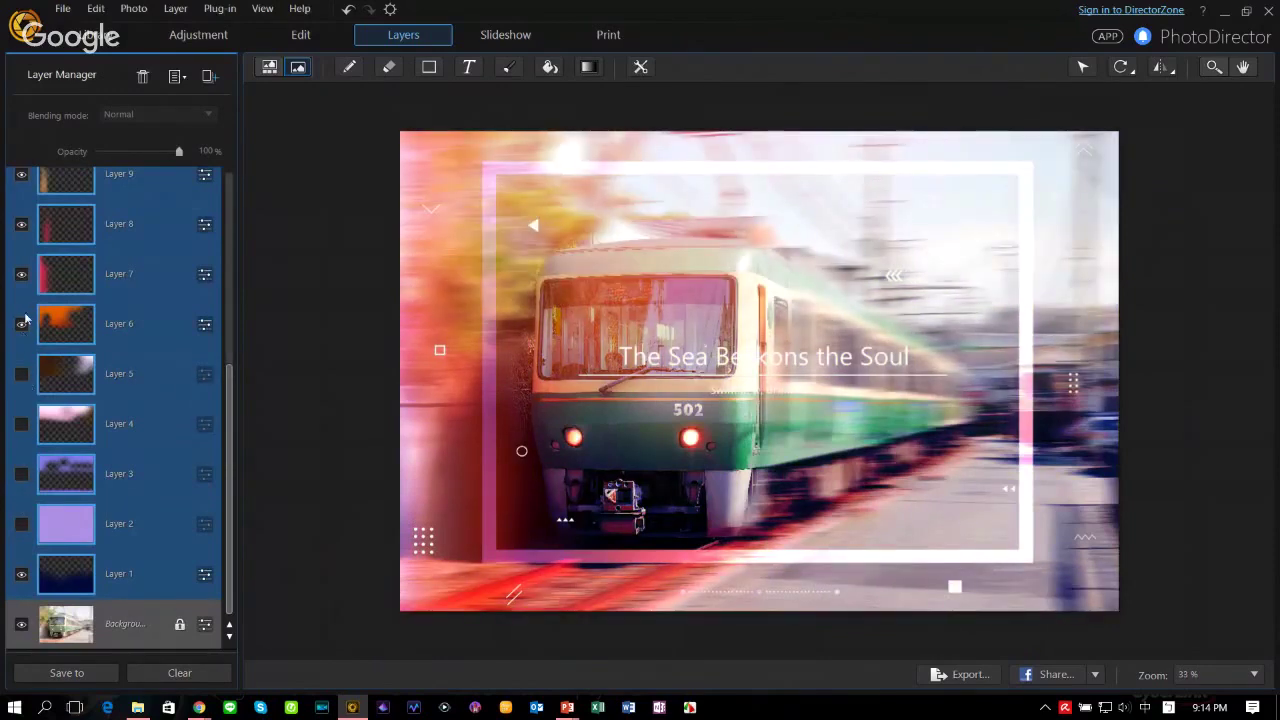
{"action": "left_click", "coordinate": [22, 324]}
{"action": "left_click", "coordinate": [21, 274]}
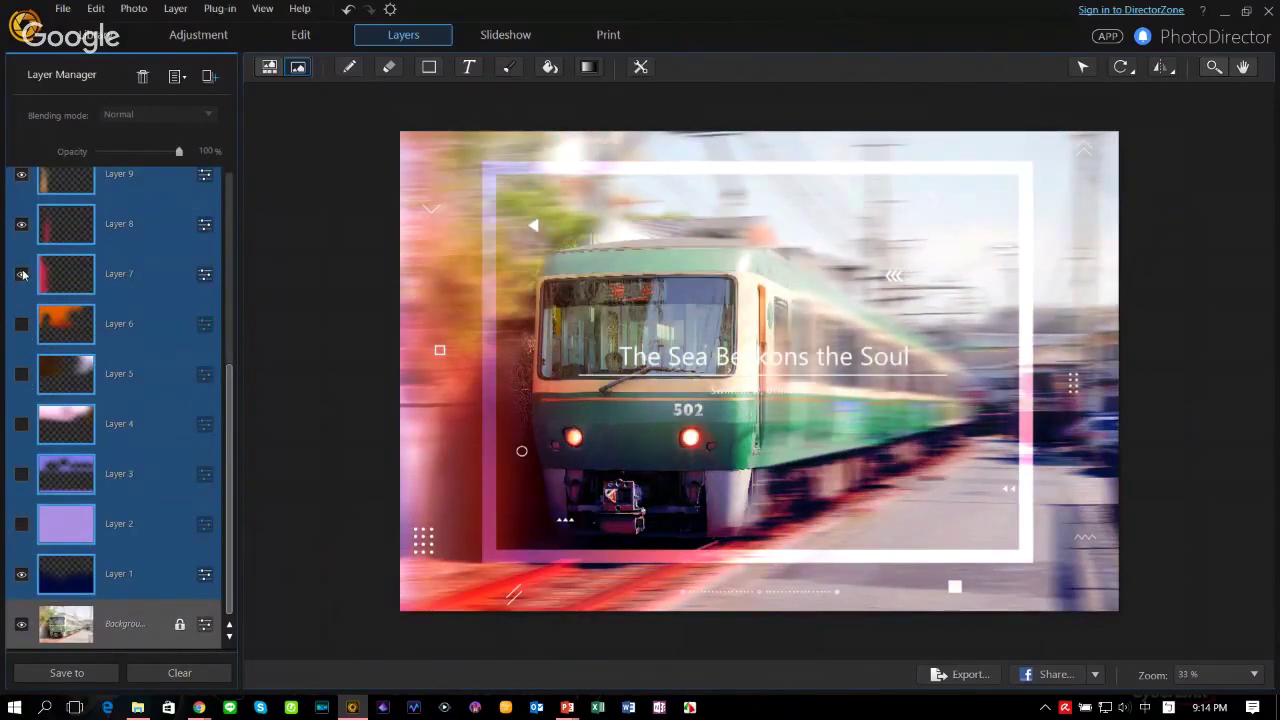
{"action": "left_click", "coordinate": [22, 324]}
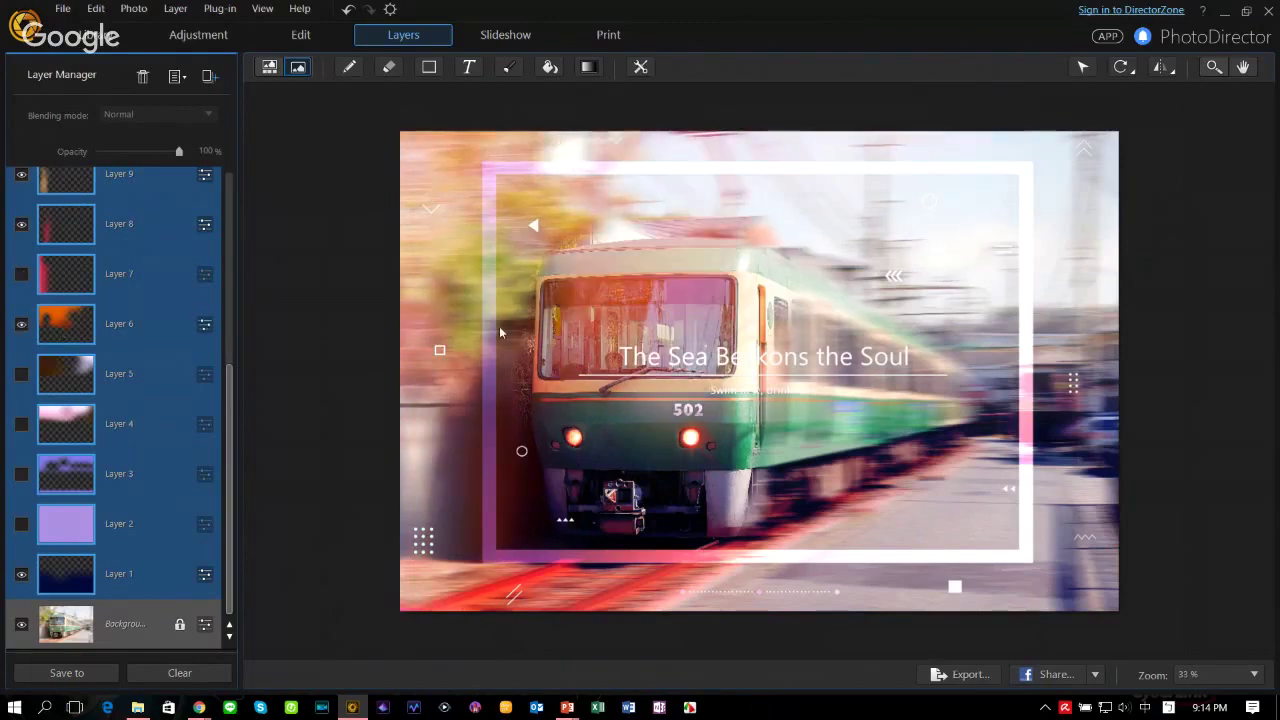
Step: Replace the template's main title "The Sea Beckons the Soul" with "Train in Tokyo" and commit the text
{"action": "scroll", "coordinate": [178, 305], "scroll_direction": "up", "scroll_amount": 1}
{"action": "scroll", "coordinate": [178, 305], "scroll_direction": "up", "scroll_amount": 6}
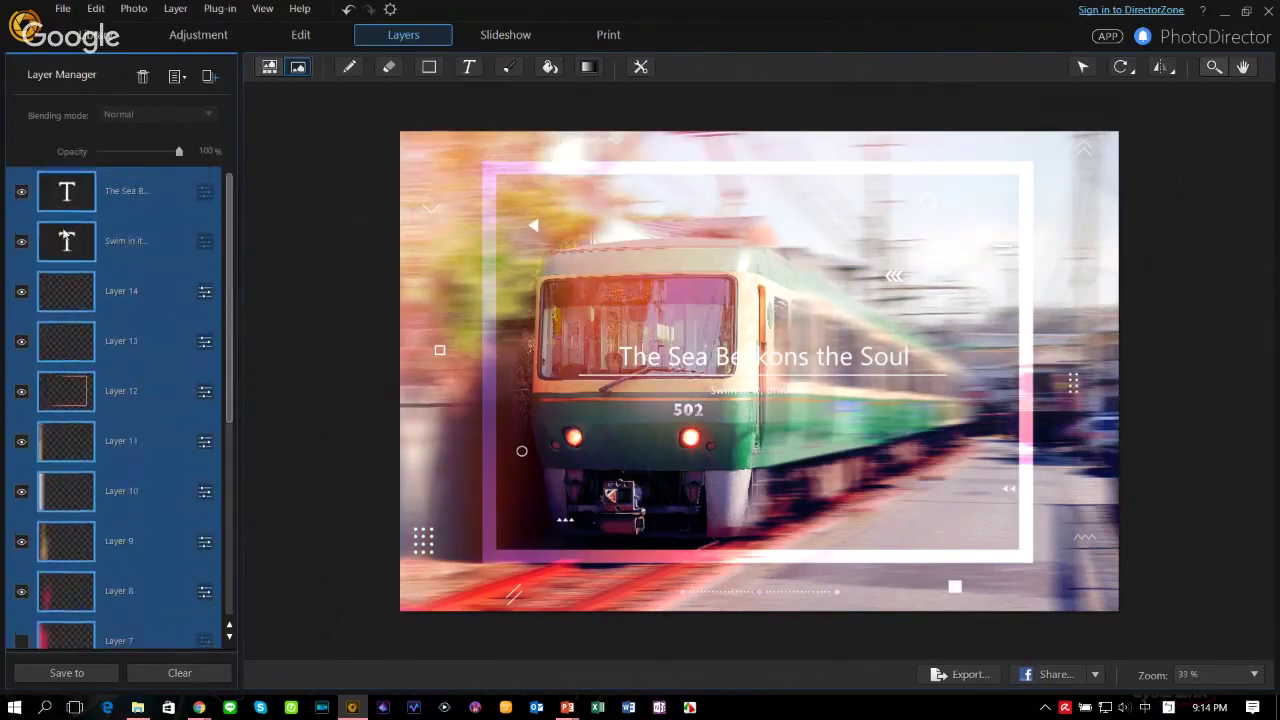
{"action": "left_click", "coordinate": [628, 331]}
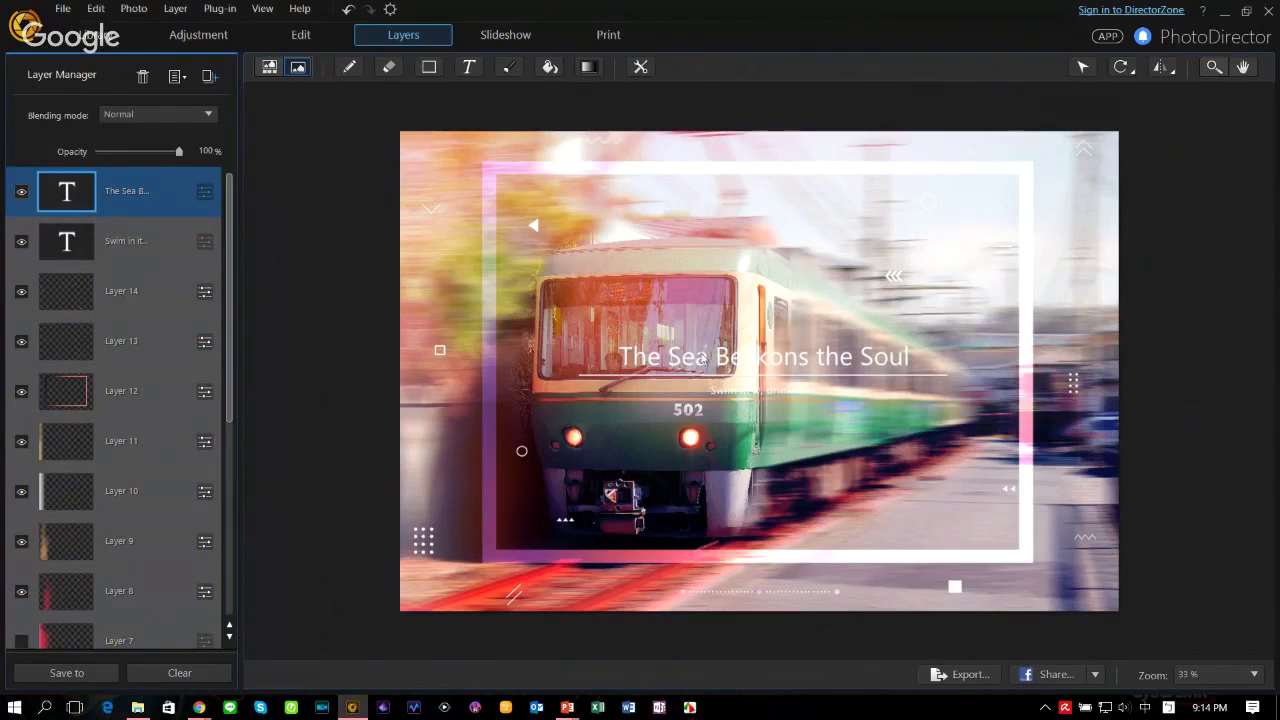
{"action": "key", "text": "ctrl+0"}
{"action": "left_click", "coordinate": [468, 66]}
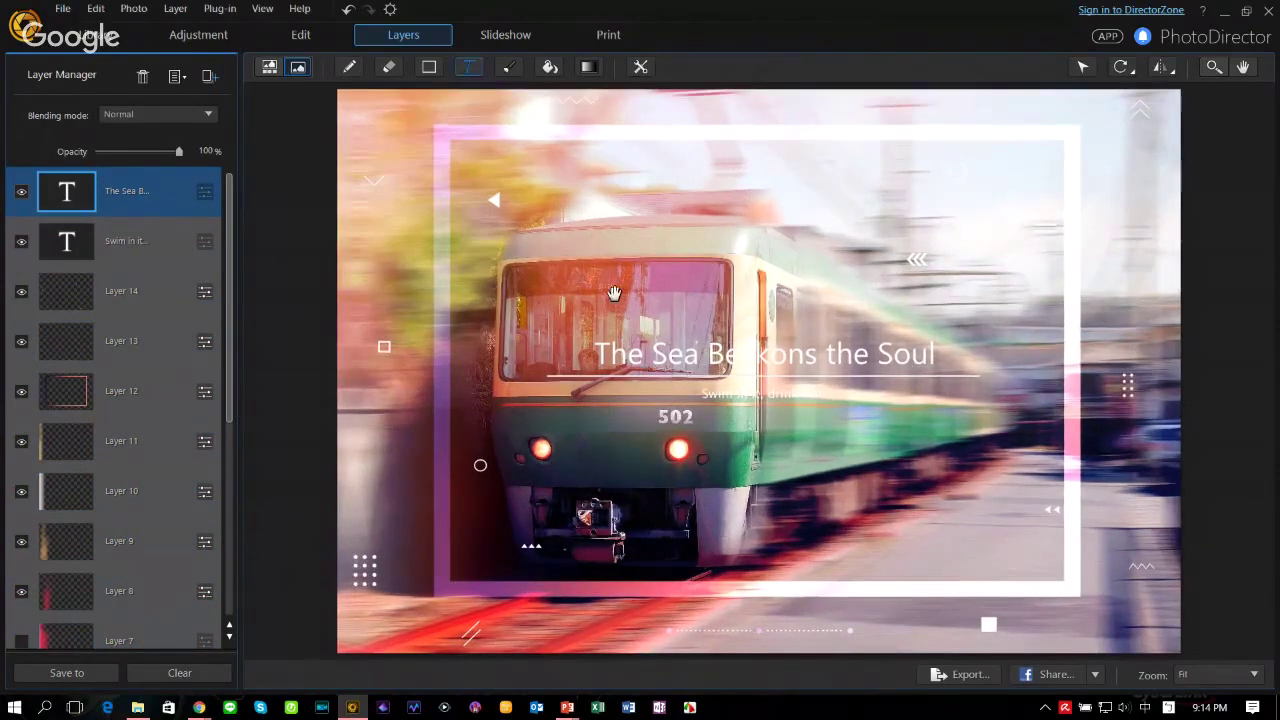
{"action": "key", "text": "ctrl+a"}
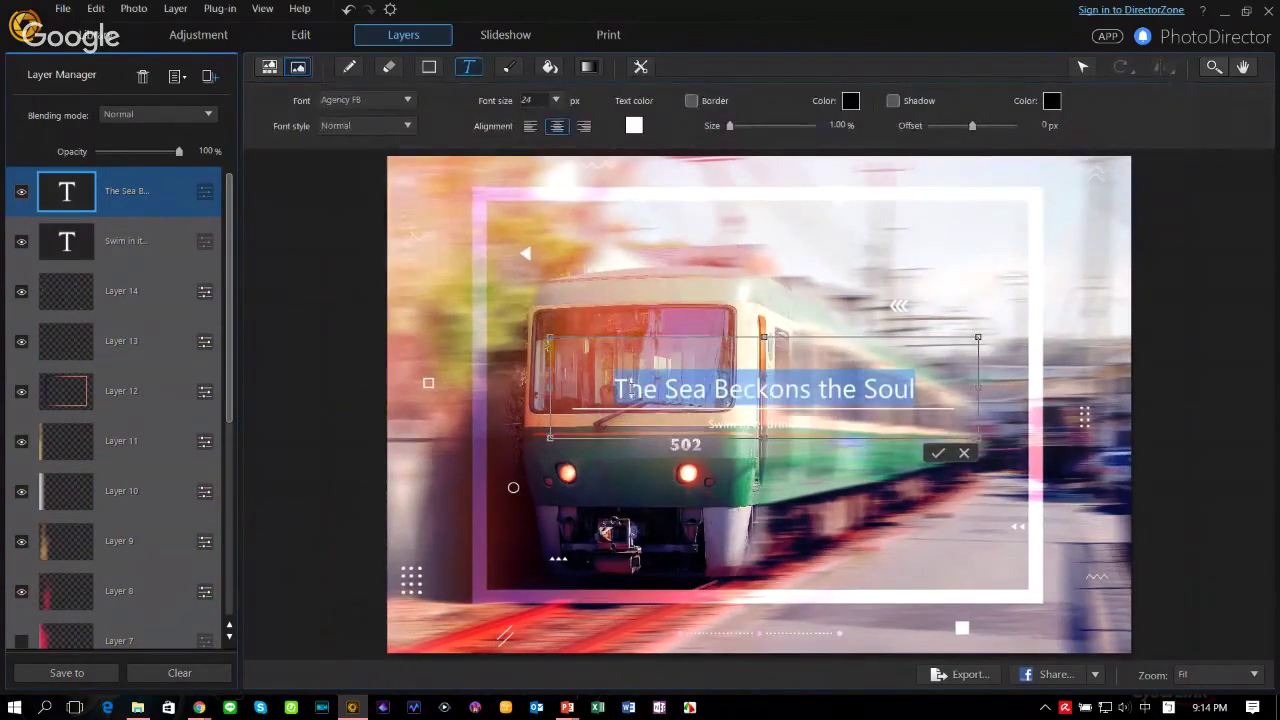
{"action": "key", "text": "BackSpace"}
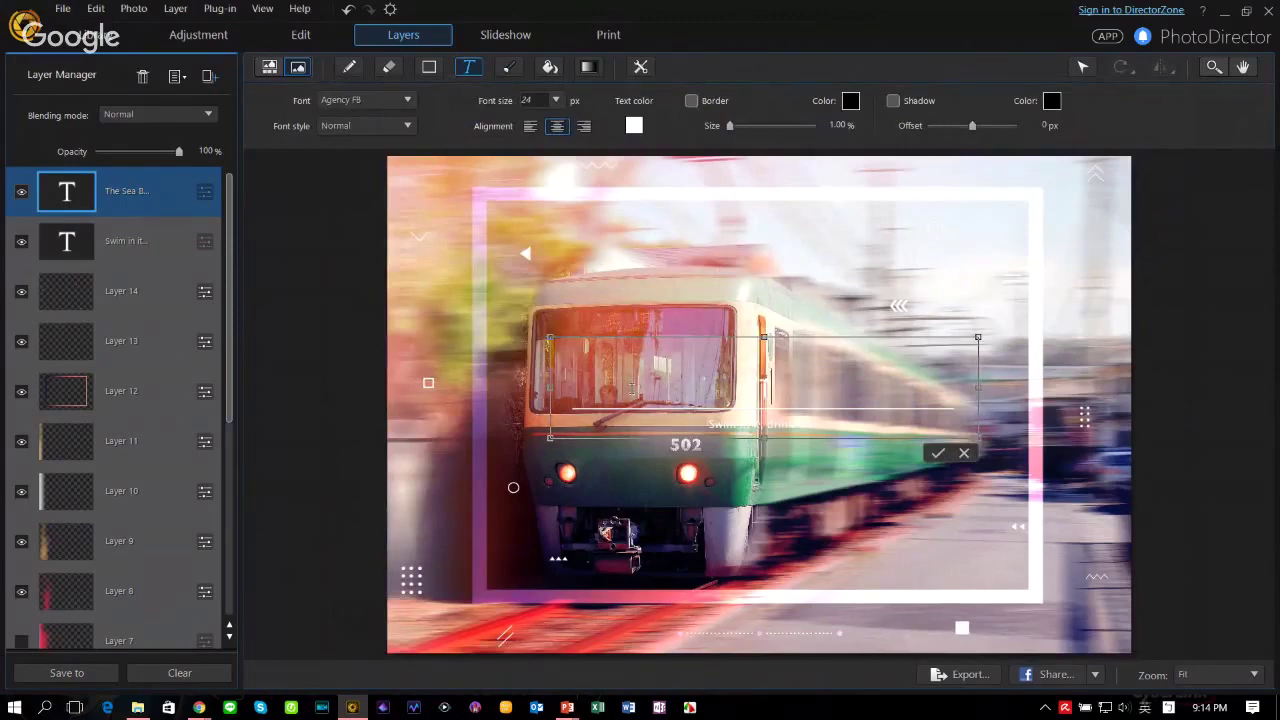
{"action": "type", "text": "Swim in"}
{"action": "type", "text": " Tok"}
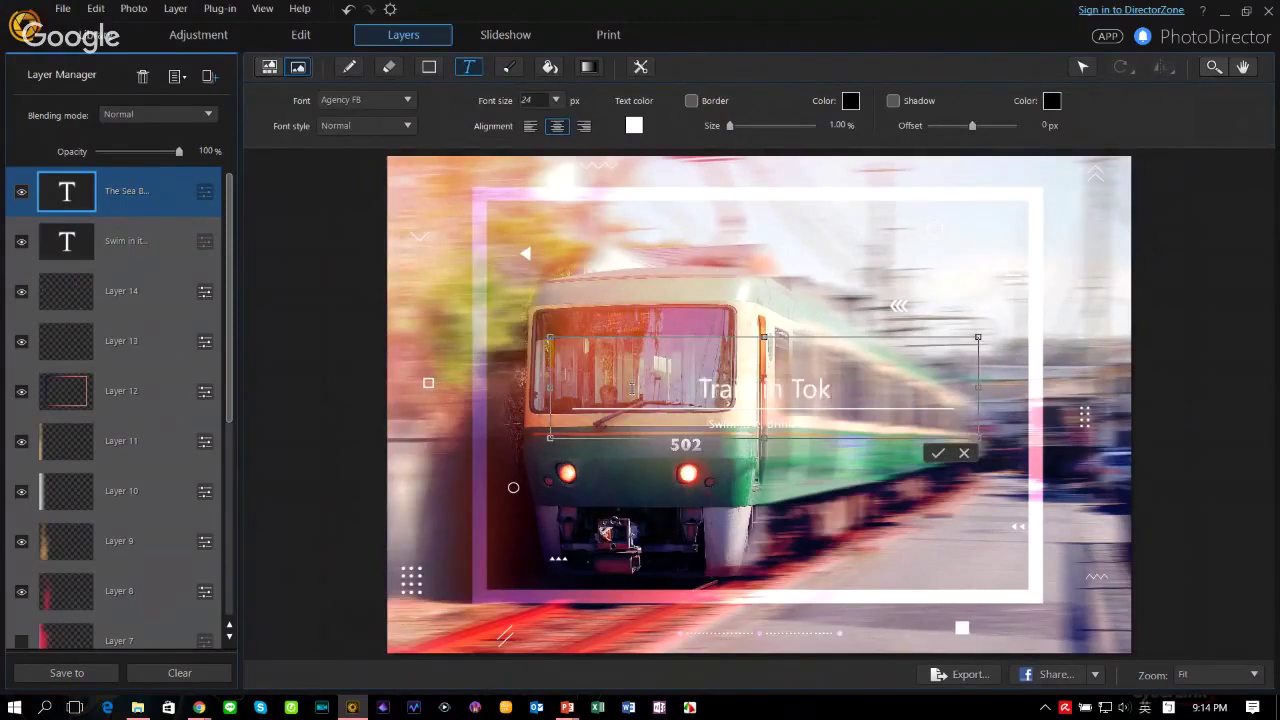
{"action": "type", "text": "yo"}
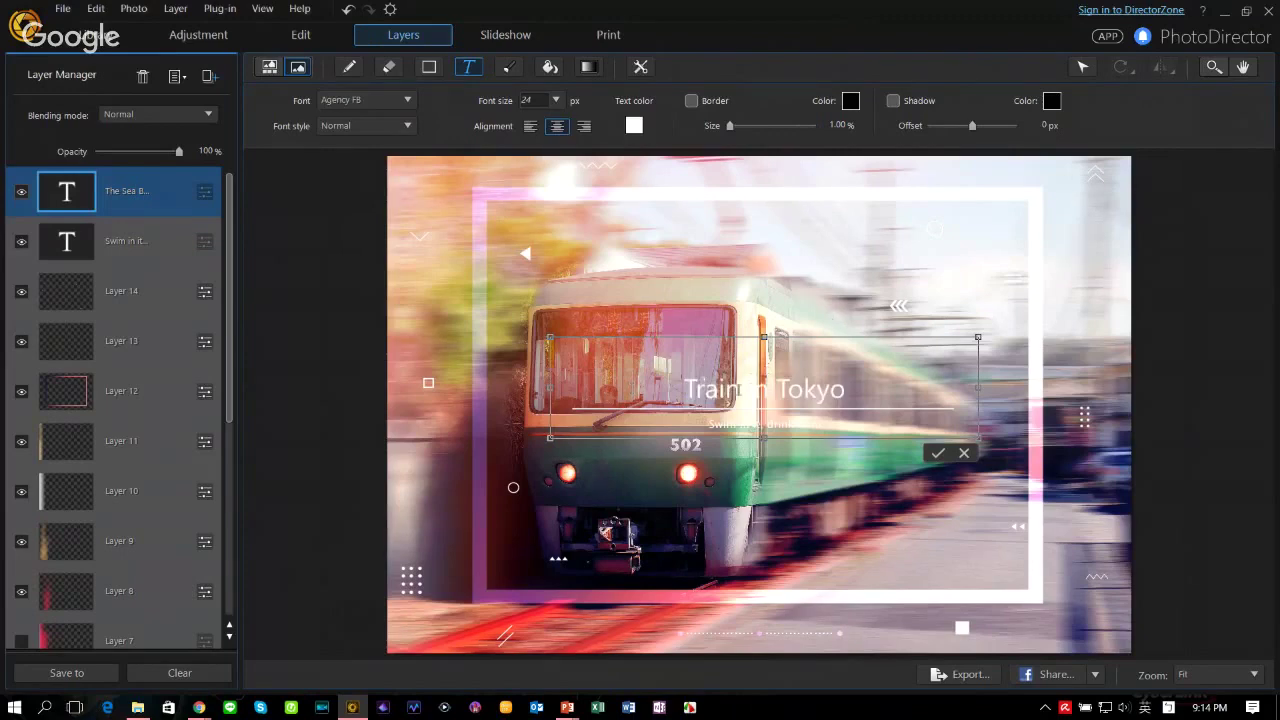
{"action": "key", "text": "ctrl+a"}
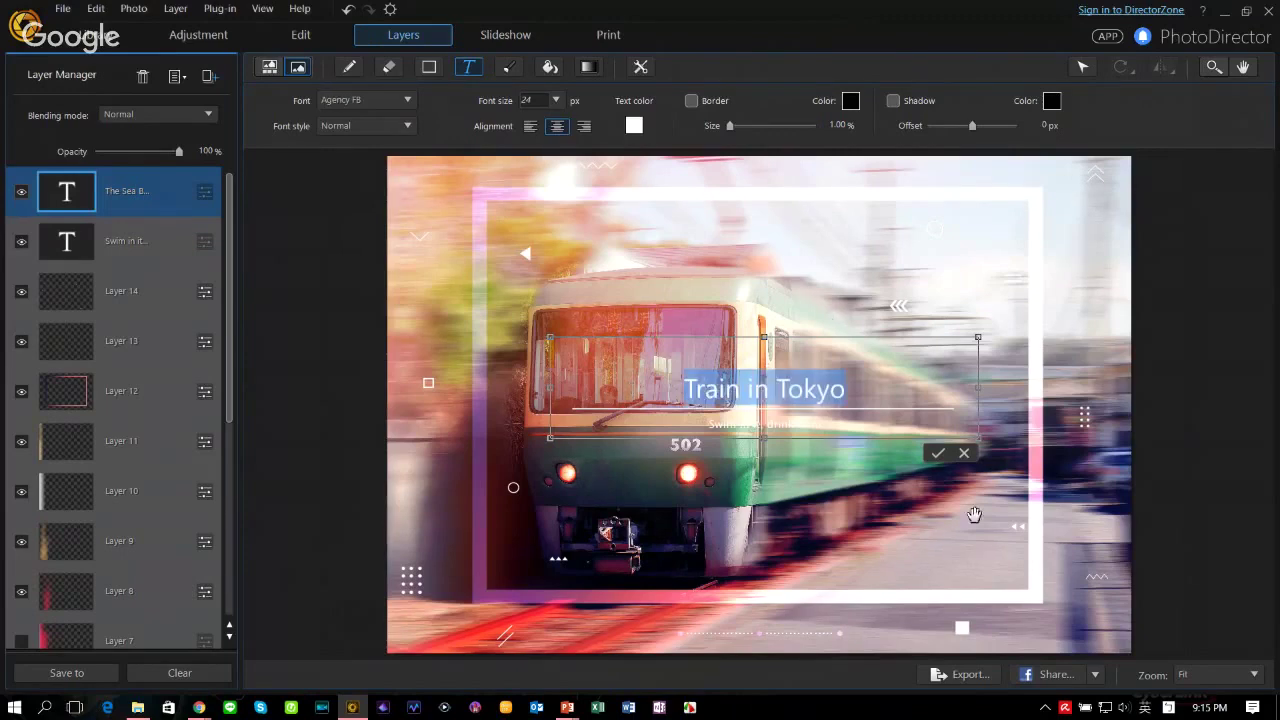
{"action": "left_click", "coordinate": [1192, 466]}
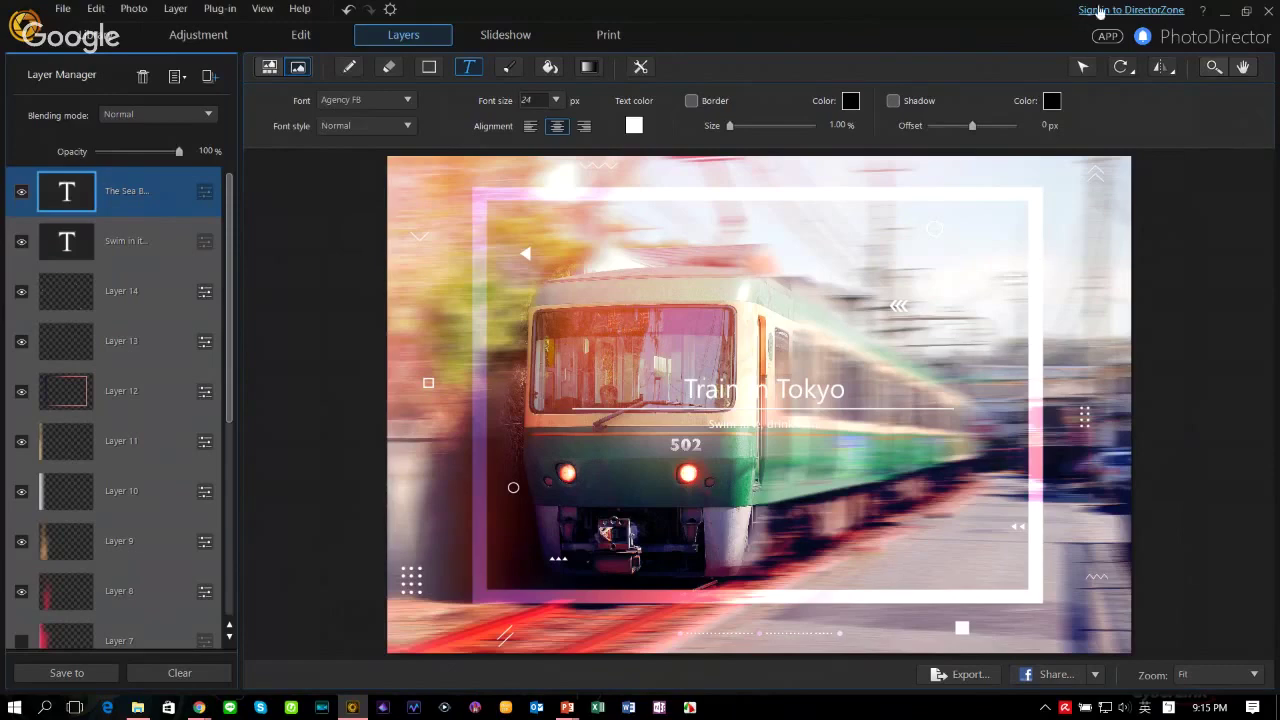
Step: Close PhotoDirector and resume the PowerPoint slideshow from the New Creativity Tools slide, advancing to Express Layer Templates
{"action": "left_click", "coordinate": [1270, 11]}
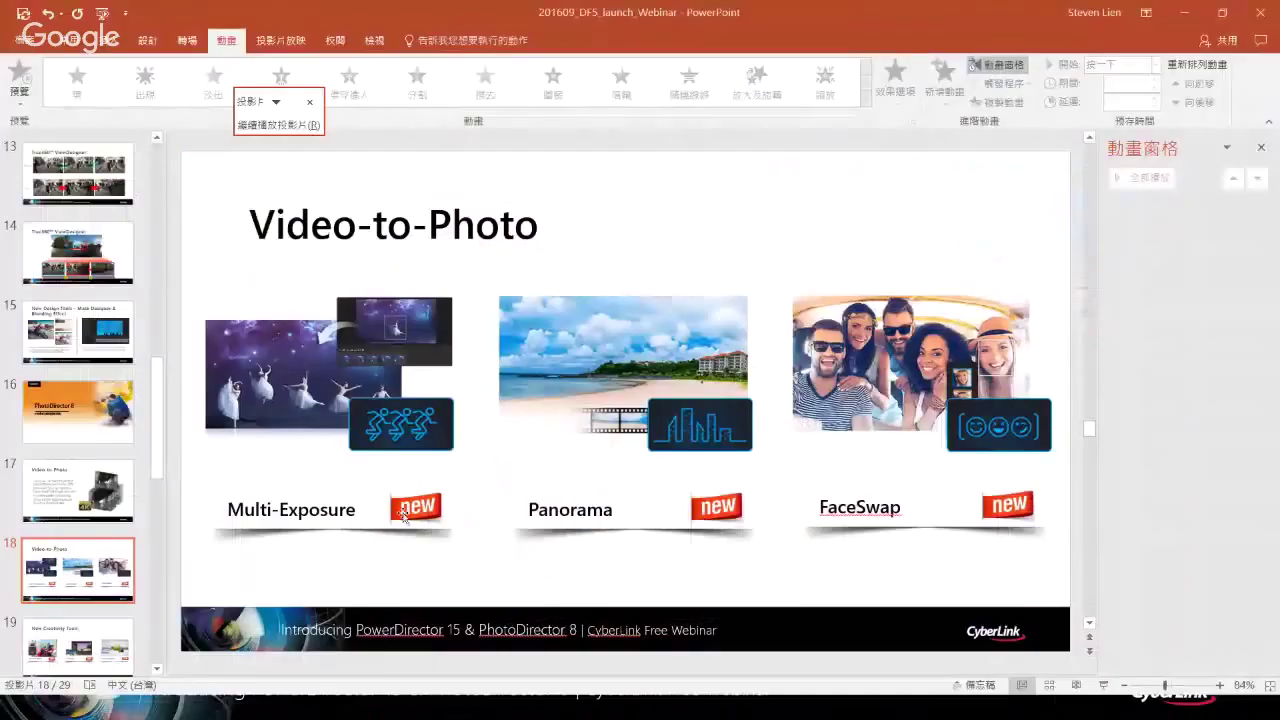
{"action": "key", "text": "Page_Down"}
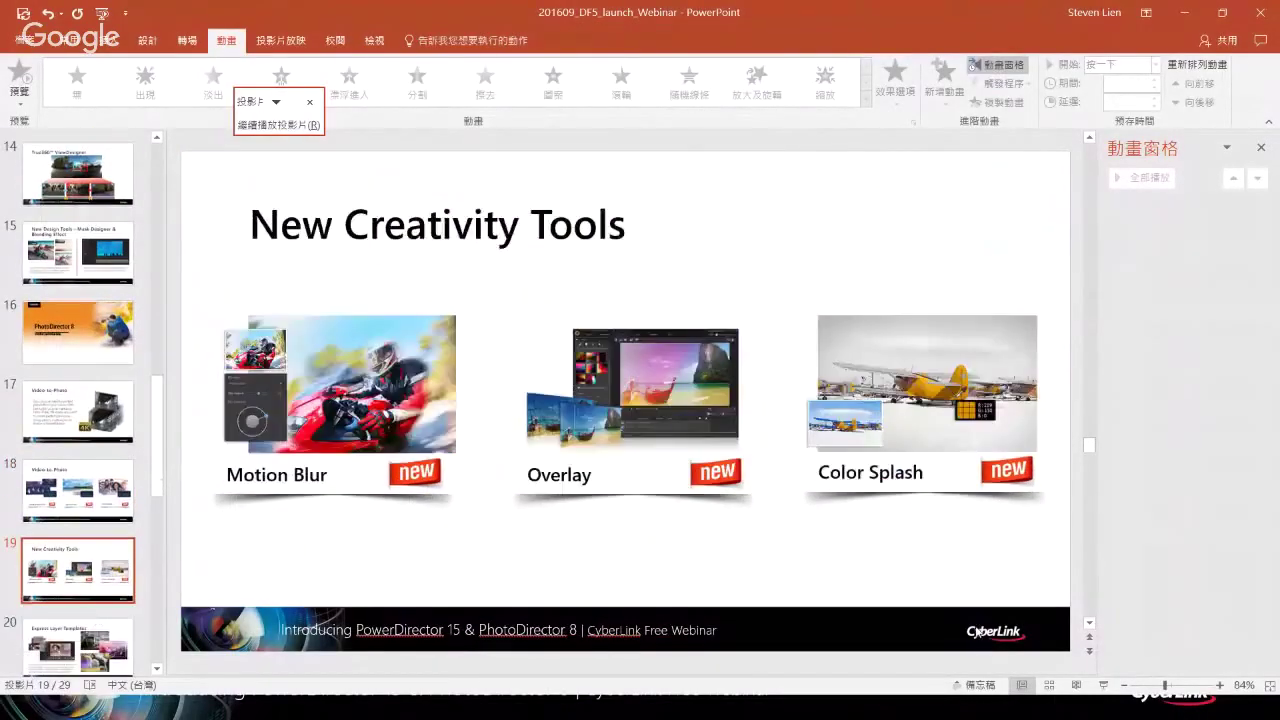
{"action": "left_click", "coordinate": [1103, 685]}
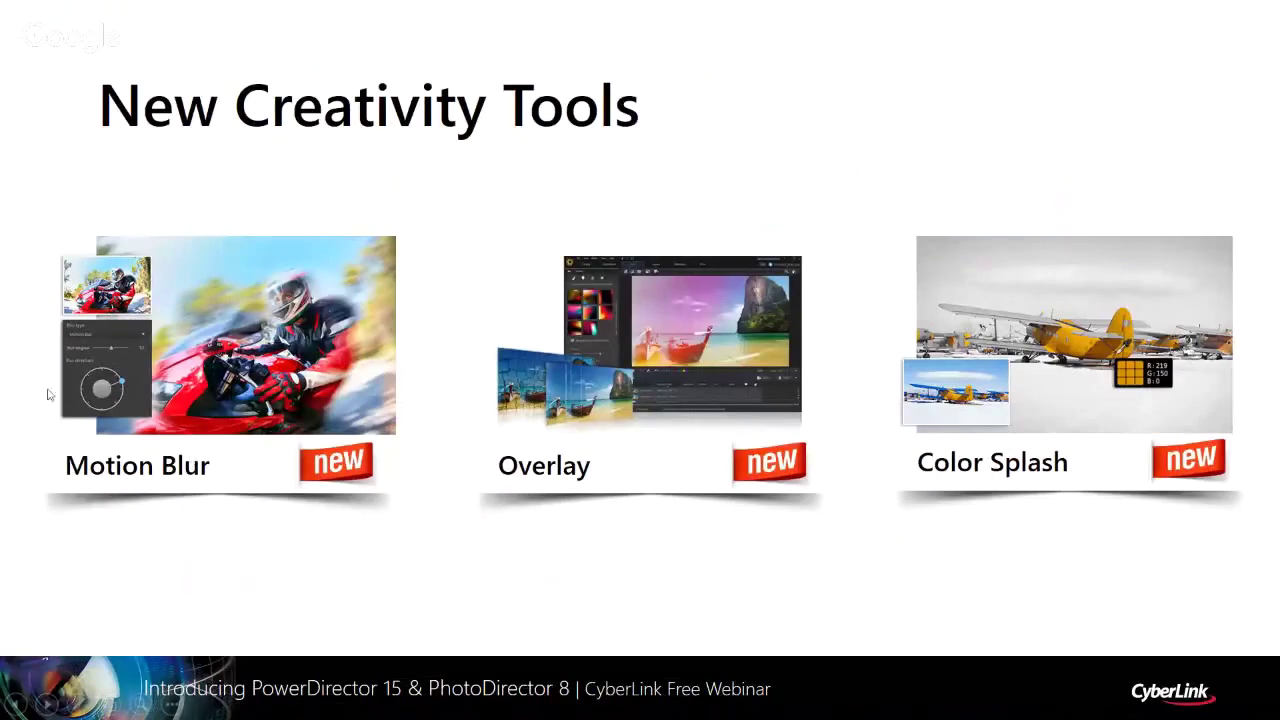
{"action": "left_click", "coordinate": [910, 295]}
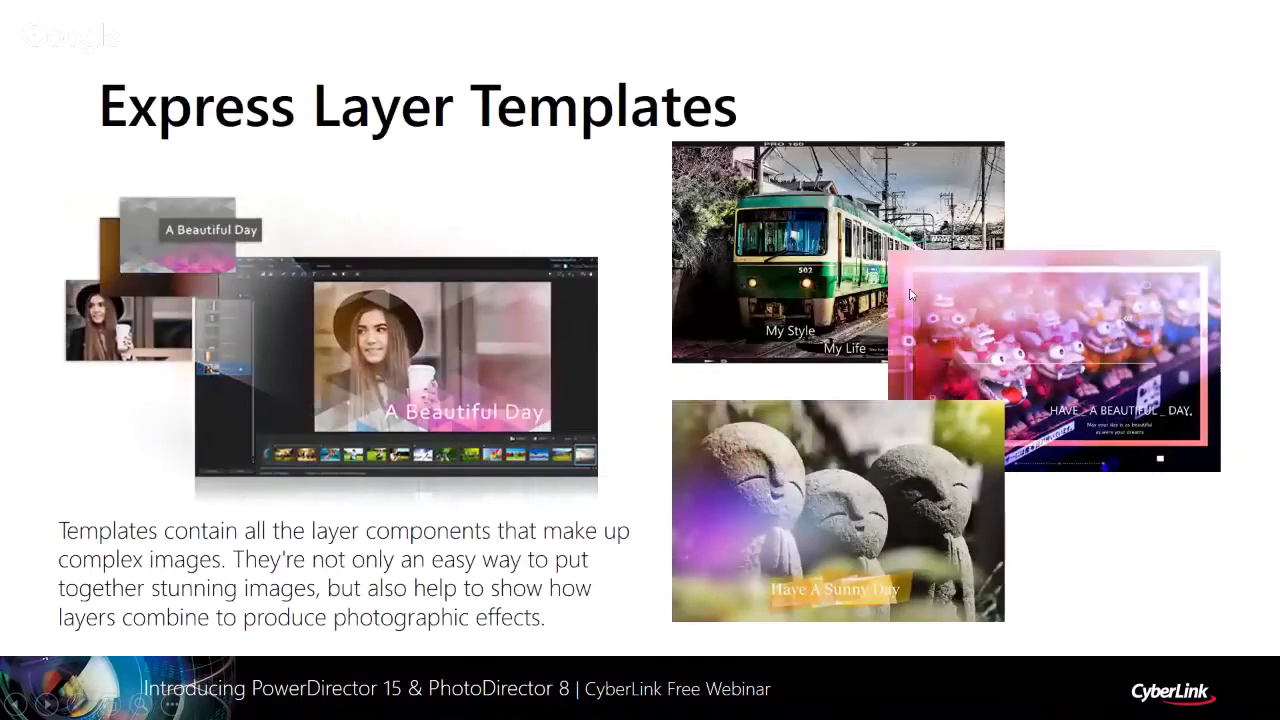
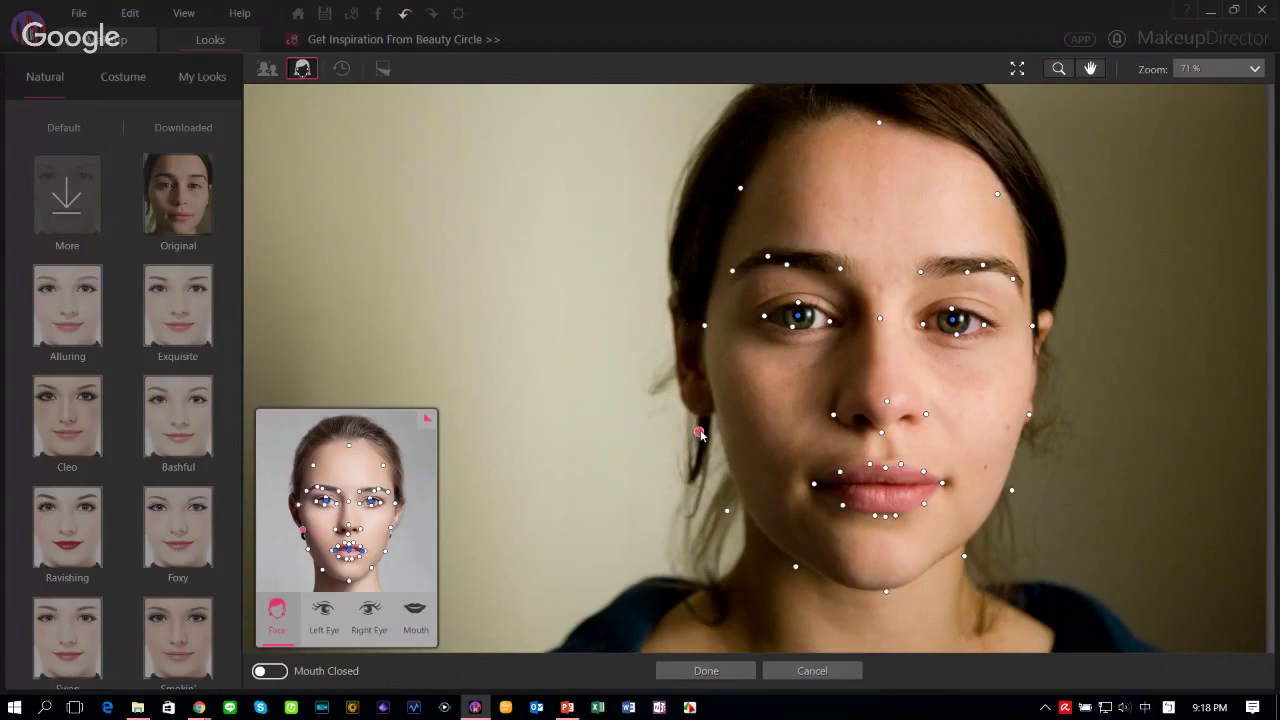
Step: In MakeupDirector, move the cheek and jaw points on the earring side inward to the face contour and finish the adjustment
{"action": "left_click_drag", "start_coordinate": [699, 432], "coordinate": [717, 423]}
{"action": "left_click_drag", "start_coordinate": [728, 512], "coordinate": [740, 506]}
{"action": "left_click_drag", "start_coordinate": [797, 569], "coordinate": [804, 559]}
{"action": "left_click", "coordinate": [310, 76]}
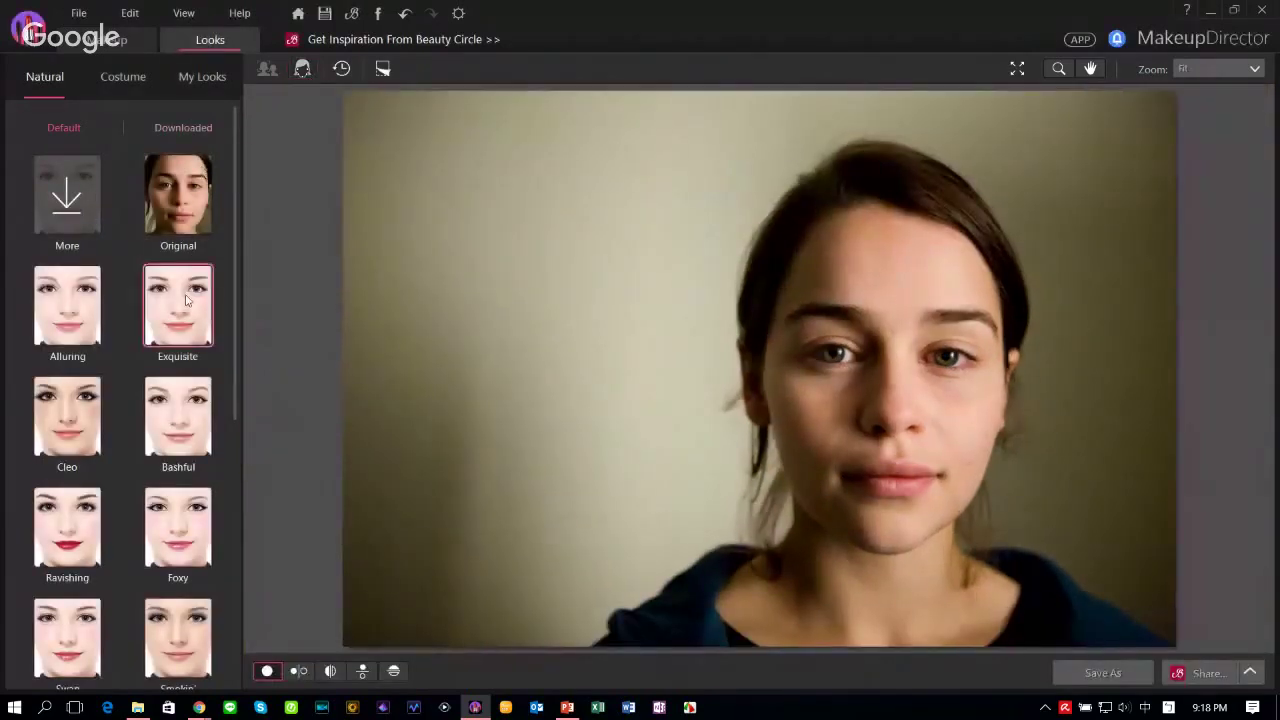
Step: Try the Exquisite, Foxy and Ravishing default looks on the portrait and restore the Original look
{"action": "left_click", "coordinate": [189, 301]}
{"action": "left_click", "coordinate": [160, 490]}
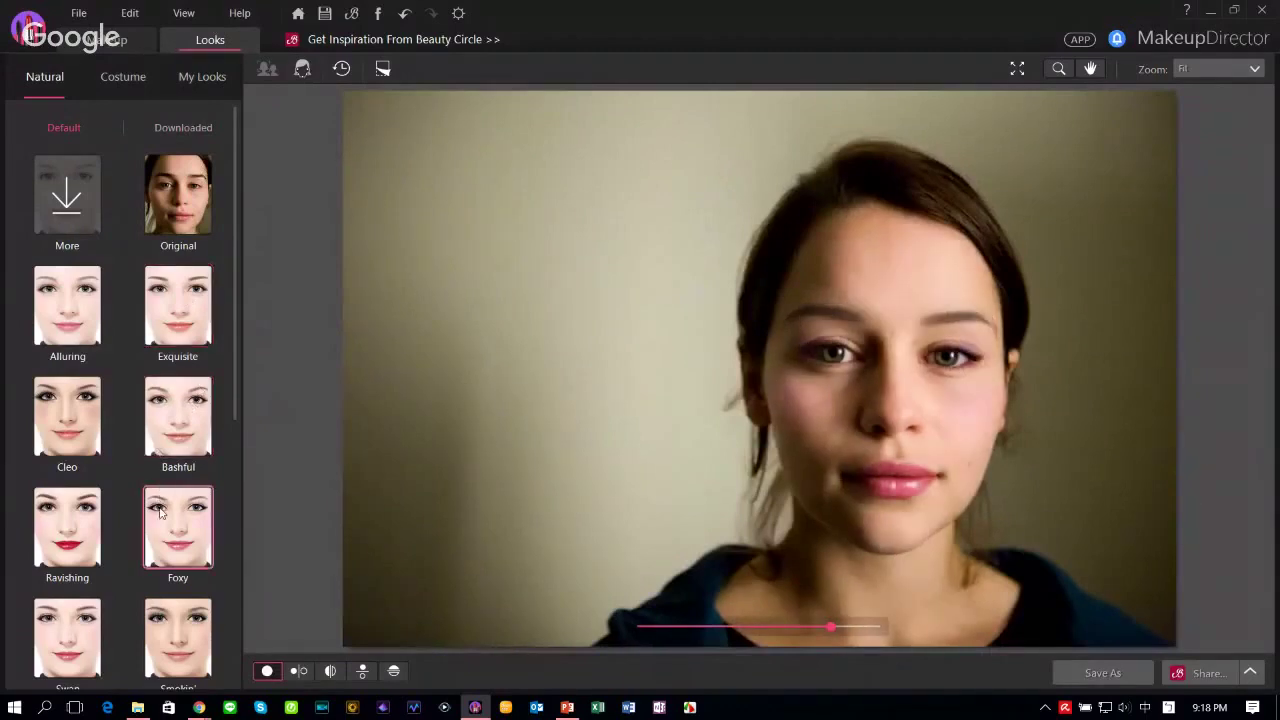
{"action": "left_click", "coordinate": [68, 525]}
{"action": "scroll", "coordinate": [73, 480], "scroll_direction": "down", "scroll_amount": 2}
{"action": "scroll", "coordinate": [73, 480], "scroll_direction": "down", "scroll_amount": 1}
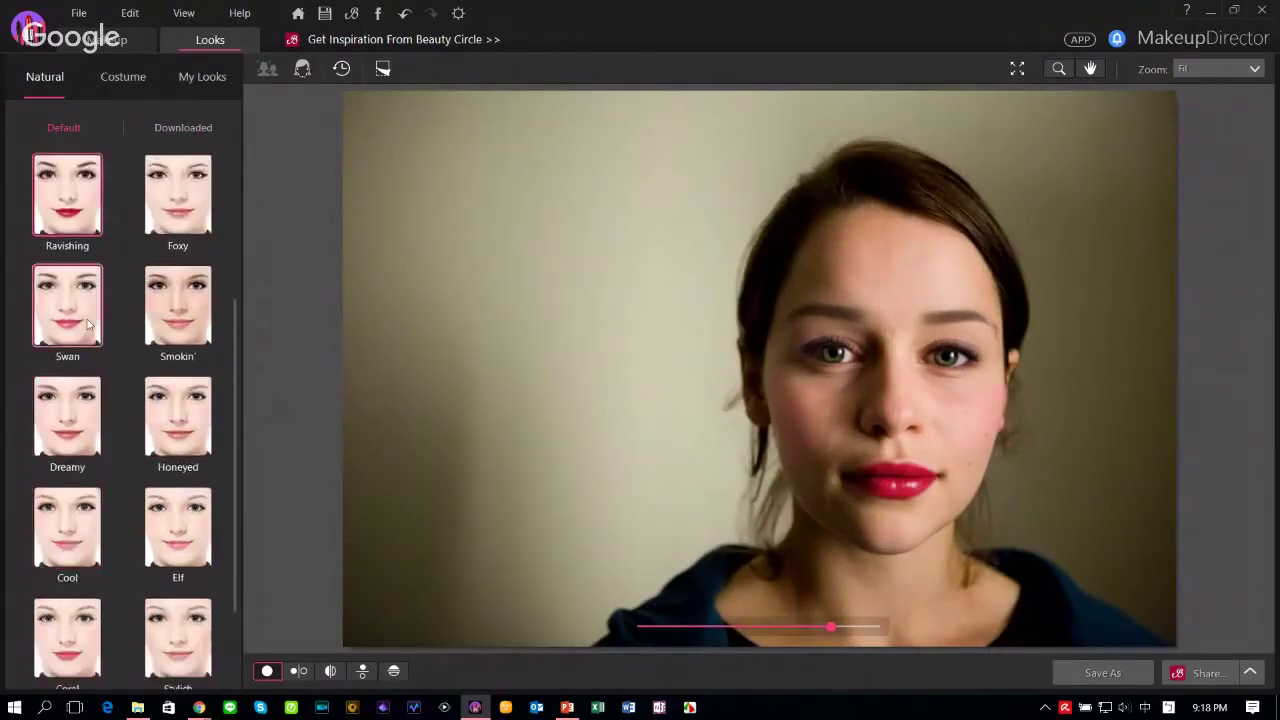
{"action": "scroll", "coordinate": [73, 480], "scroll_direction": "up", "scroll_amount": 3}
{"action": "left_click", "coordinate": [178, 195]}
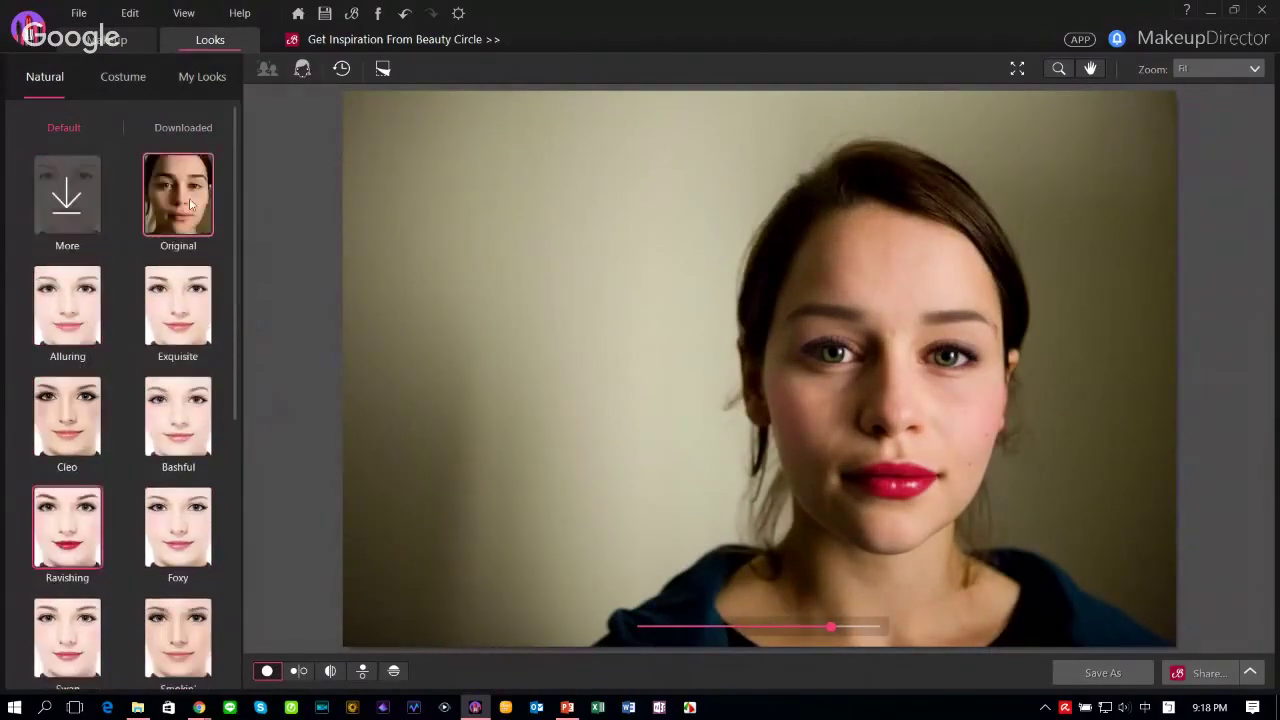
Step: Apply the downloaded Game of thrones look to the portrait and inspect the face at 100%
{"action": "left_click", "coordinate": [190, 127]}
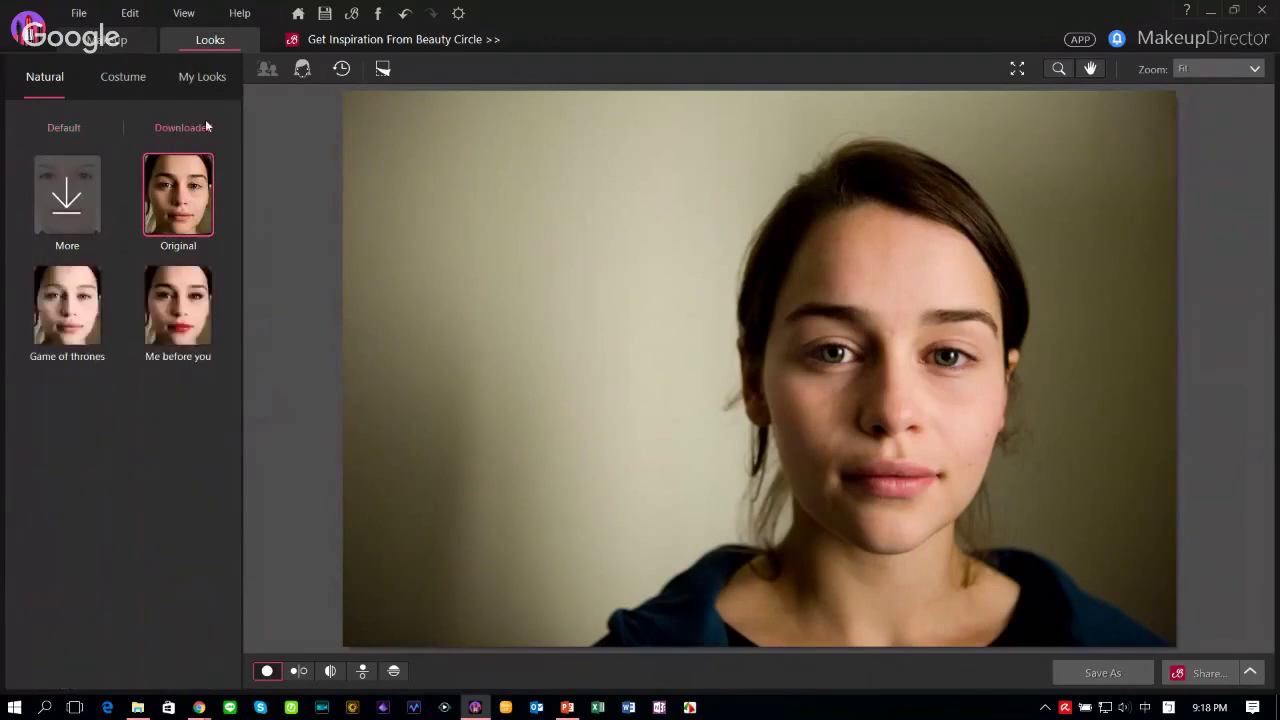
{"action": "left_click", "coordinate": [64, 284]}
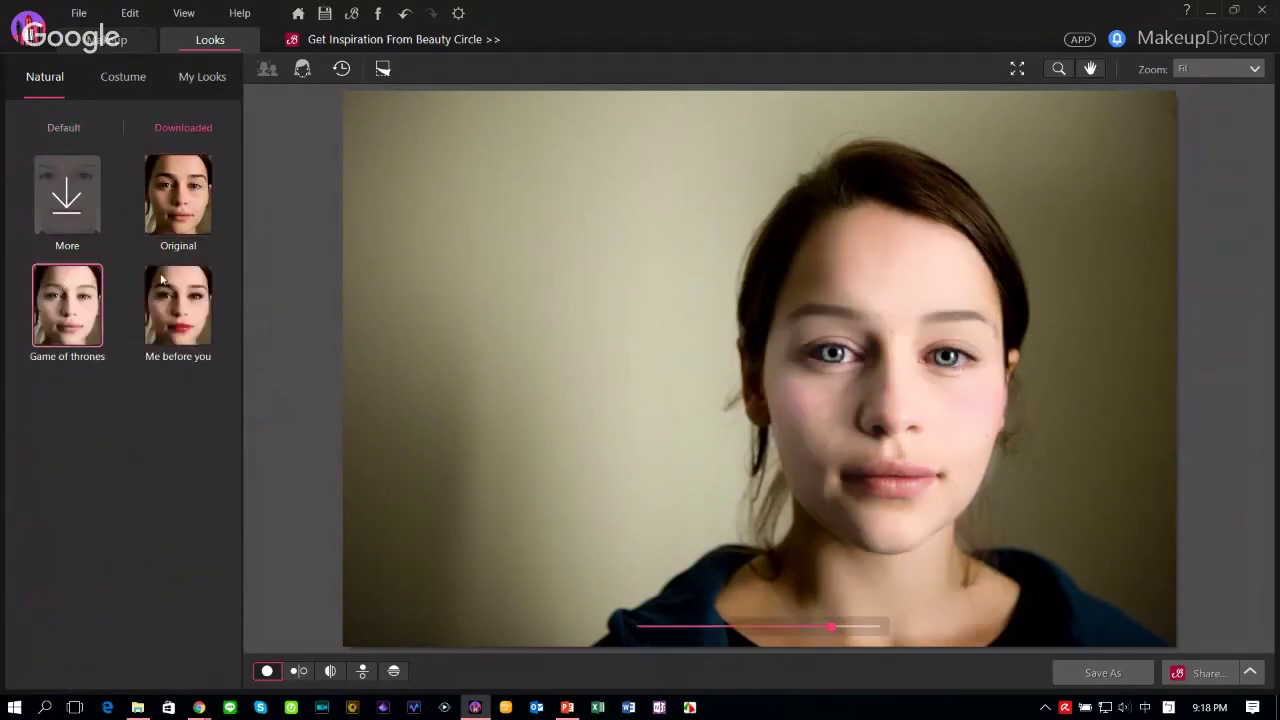
{"action": "left_click", "coordinate": [909, 308]}
{"action": "left_click", "coordinate": [801, 236]}
{"action": "left_click", "coordinate": [1230, 135]}
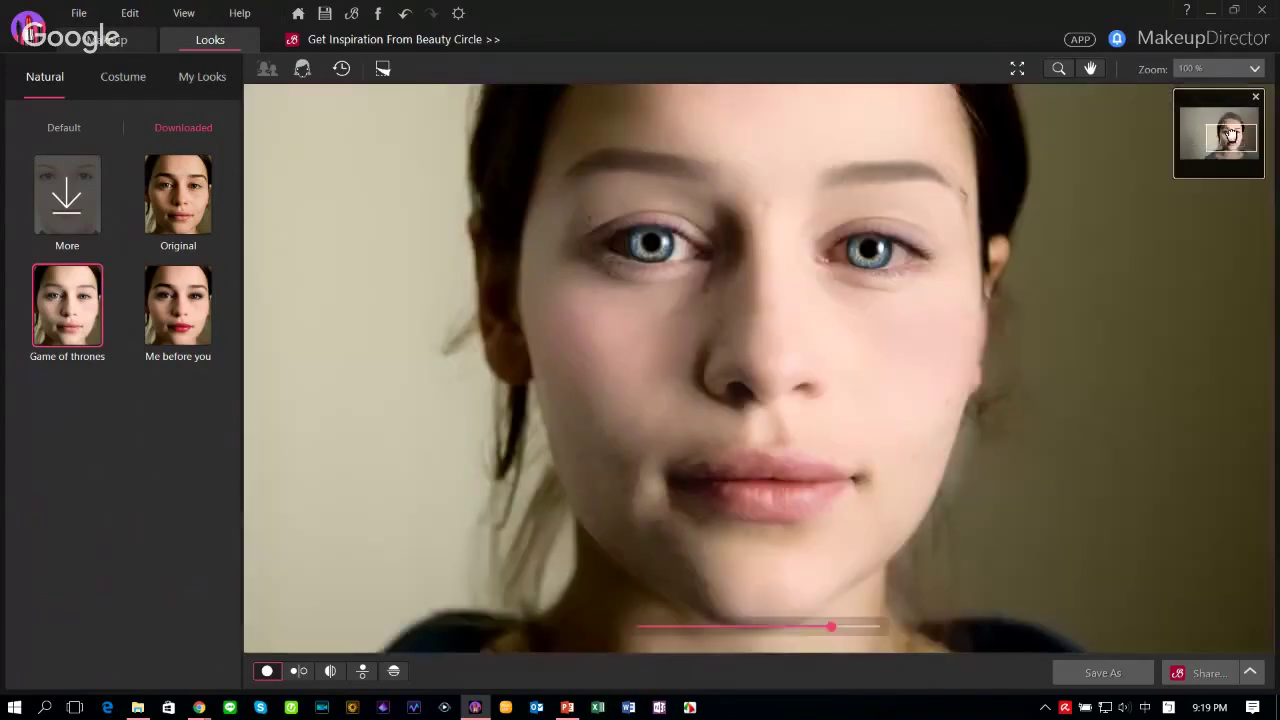
{"action": "left_click", "coordinate": [1230, 133]}
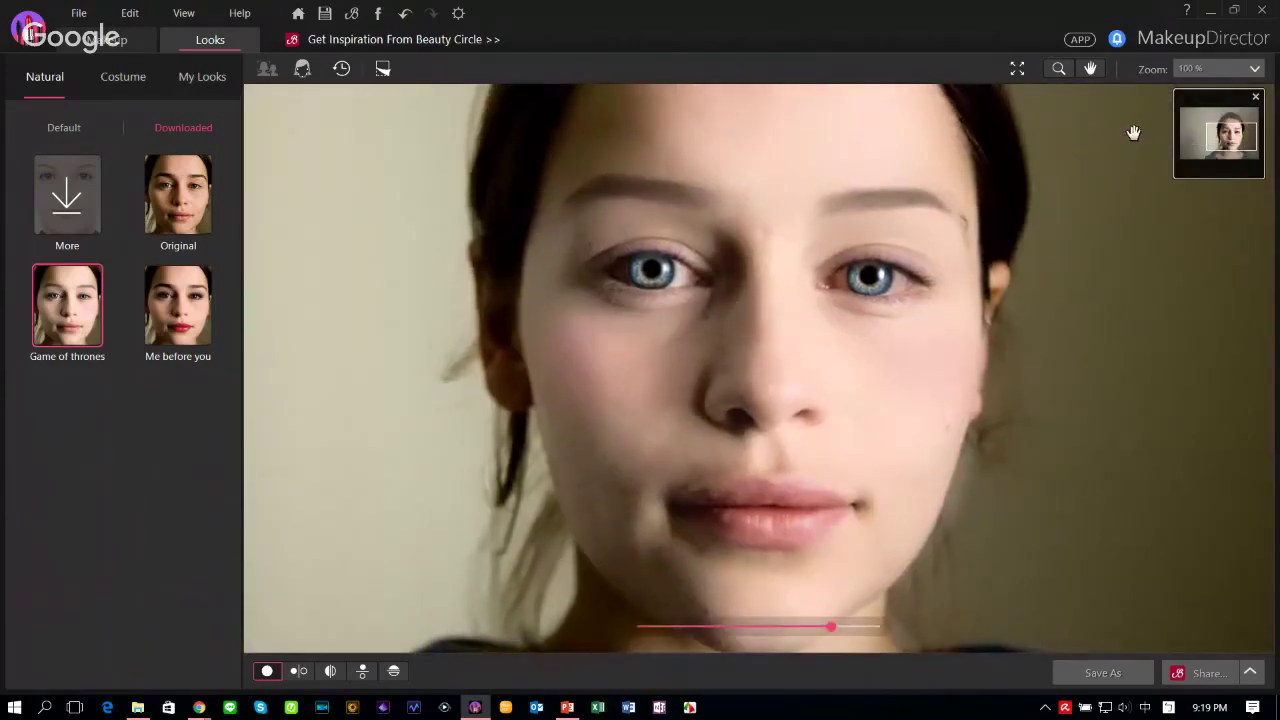
{"action": "left_click", "coordinate": [1096, 149]}
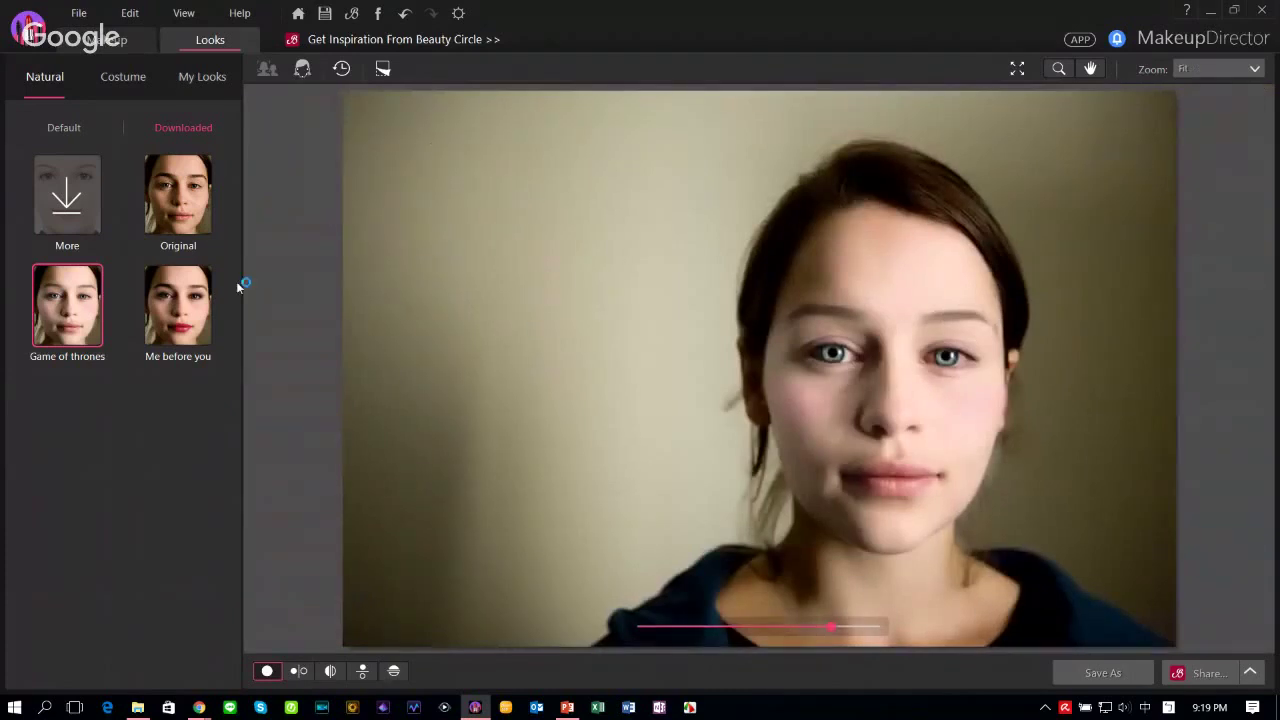
Step: Apply the downloaded Me before you look, compare it with Game of thrones and inspect the eyes and lips at 100%
{"action": "left_click", "coordinate": [200, 295]}
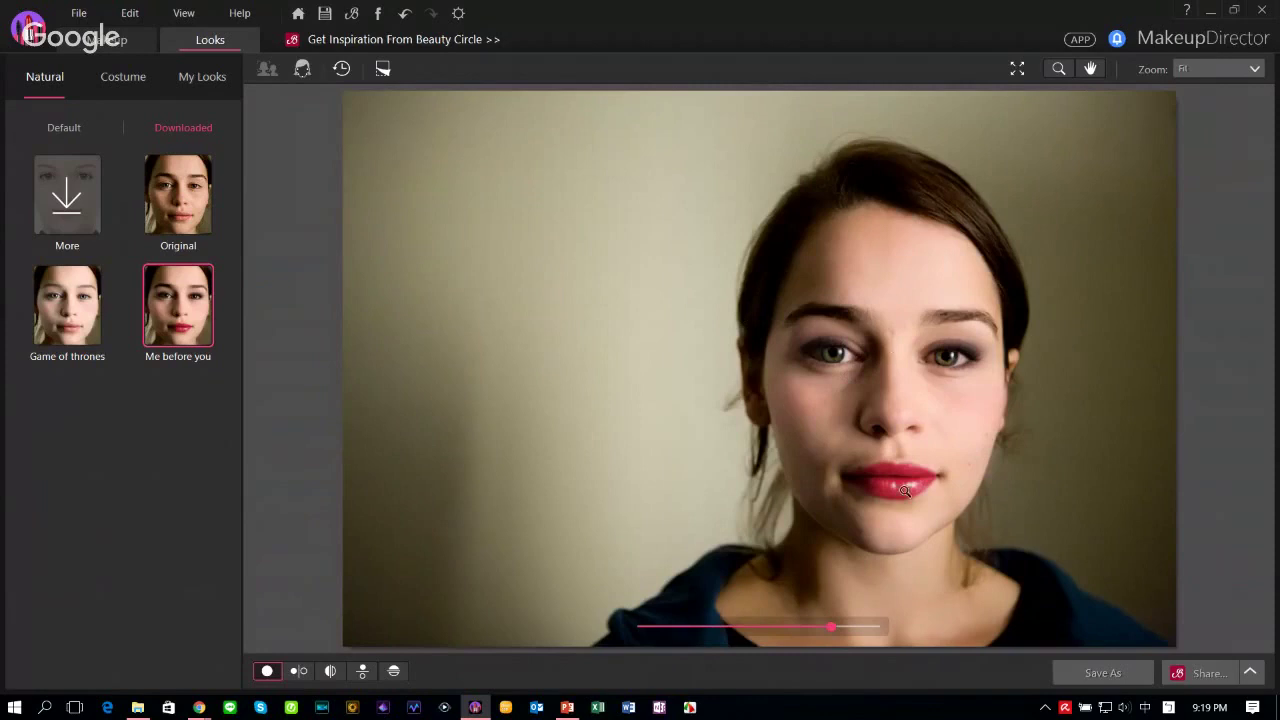
{"action": "left_click", "coordinate": [90, 300]}
{"action": "left_click", "coordinate": [890, 372]}
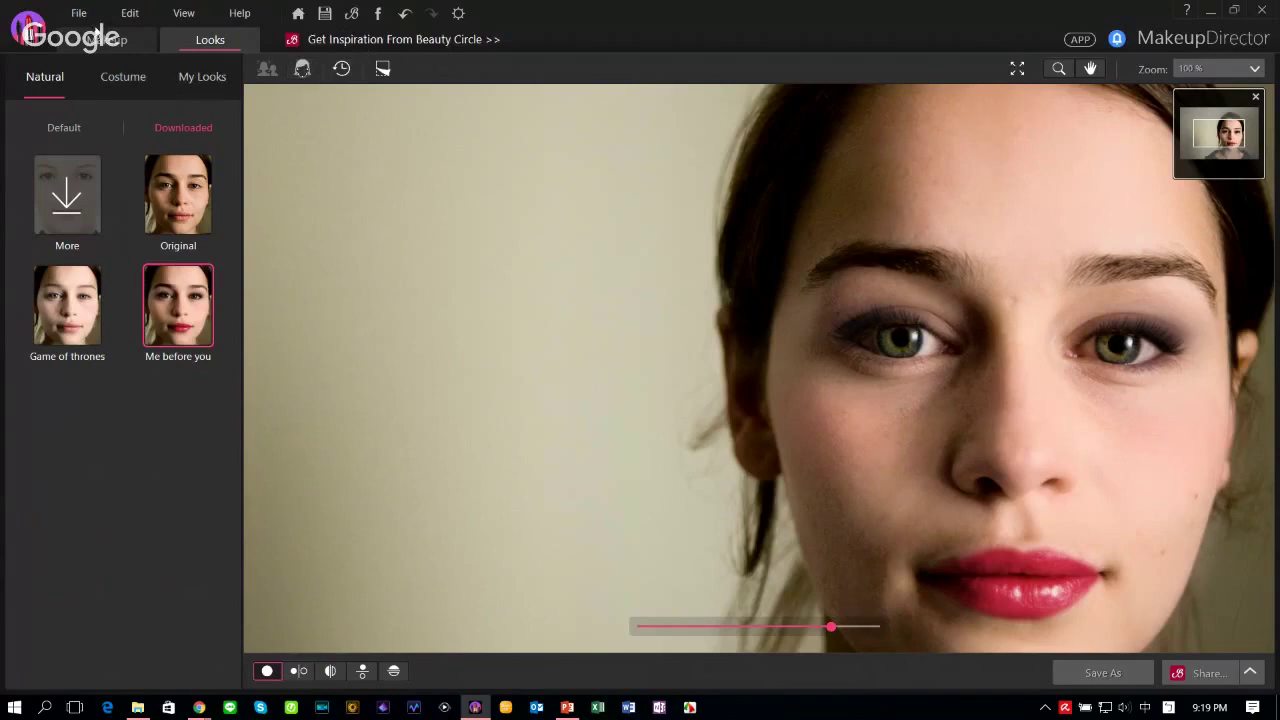
Step: Open the photo emma-watson-without-makeup without saving the changes to the previous portrait, and switch to the manual makeup tools
{"action": "left_click", "coordinate": [80, 14]}
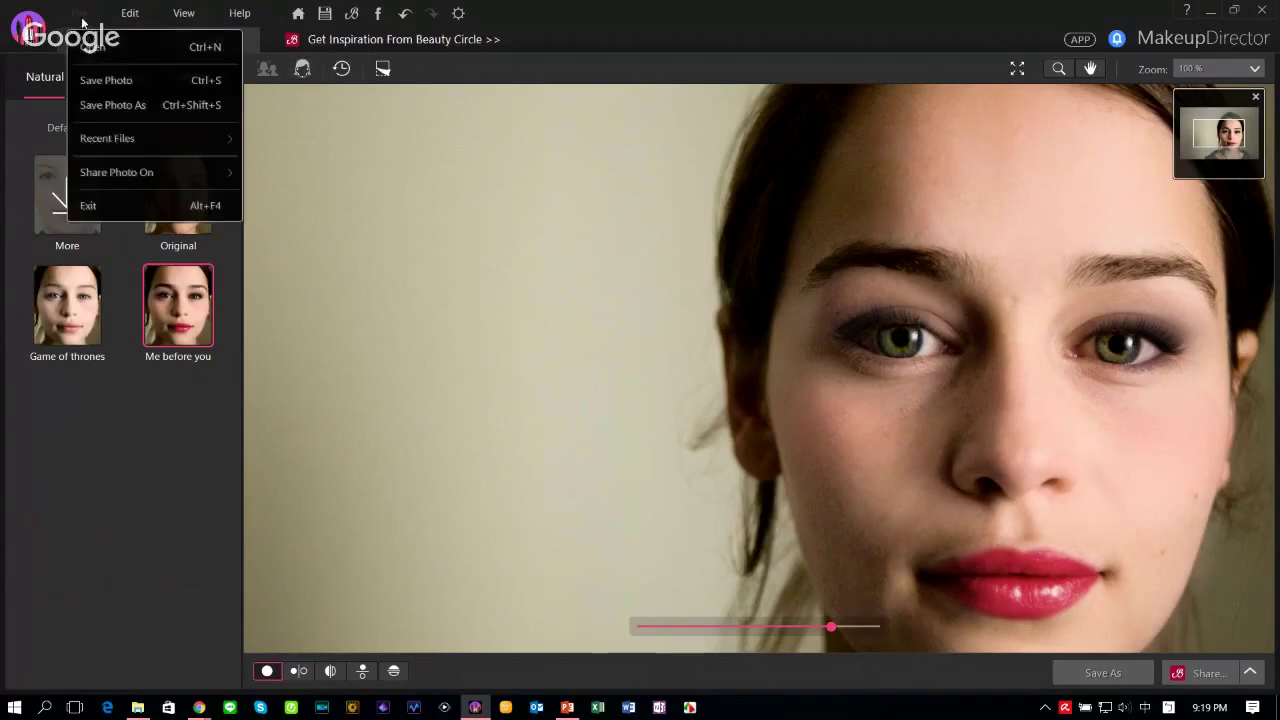
{"action": "left_click", "coordinate": [105, 52]}
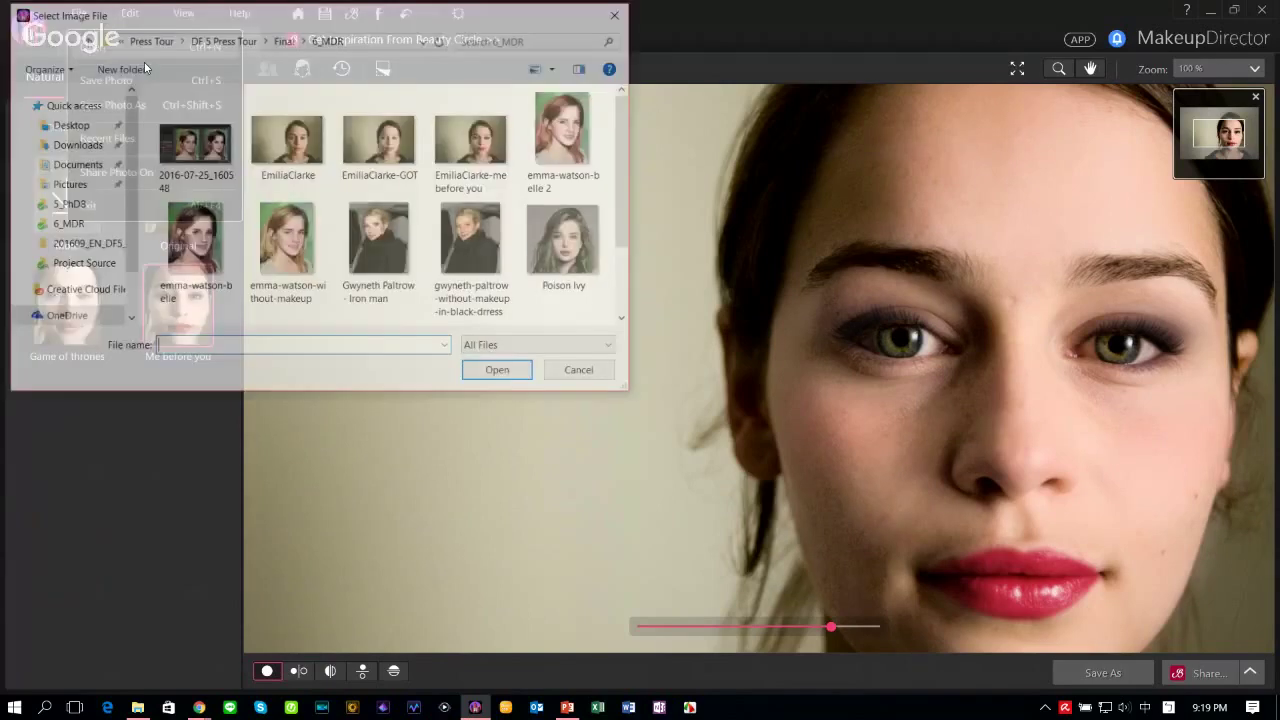
{"action": "double_click", "coordinate": [290, 243]}
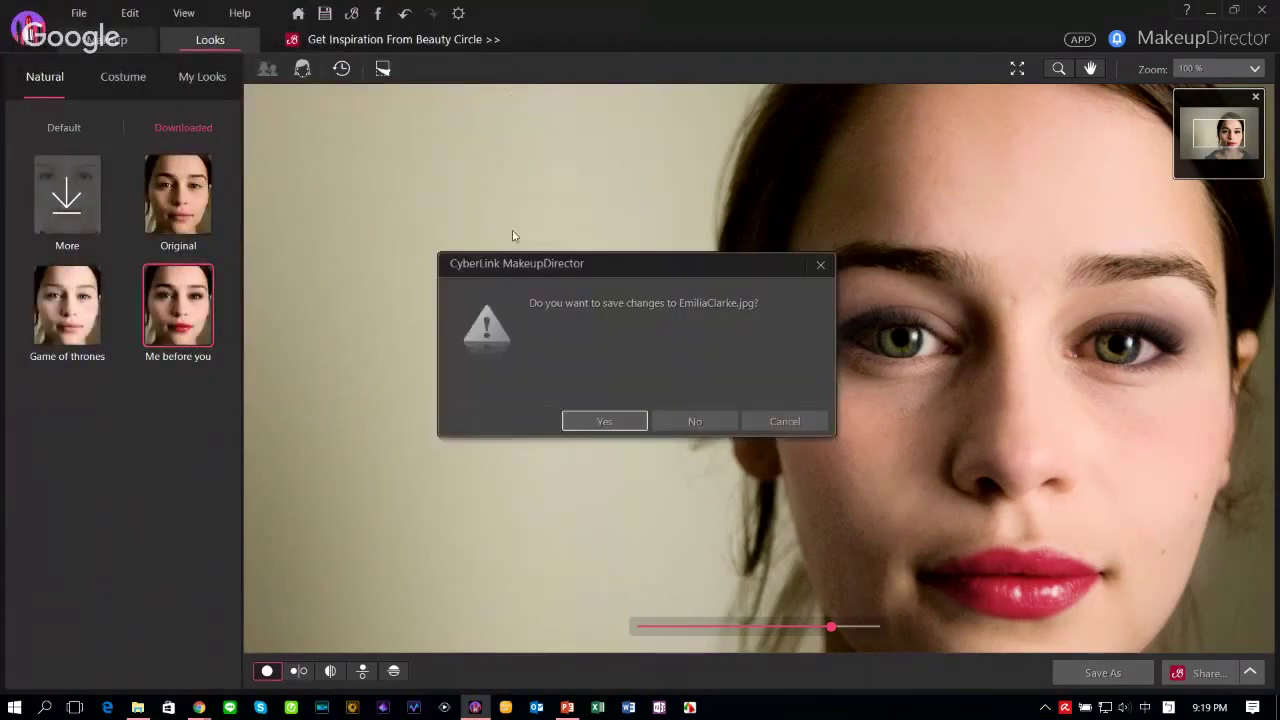
{"action": "left_click", "coordinate": [684, 421]}
{"action": "left_click", "coordinate": [105, 40]}
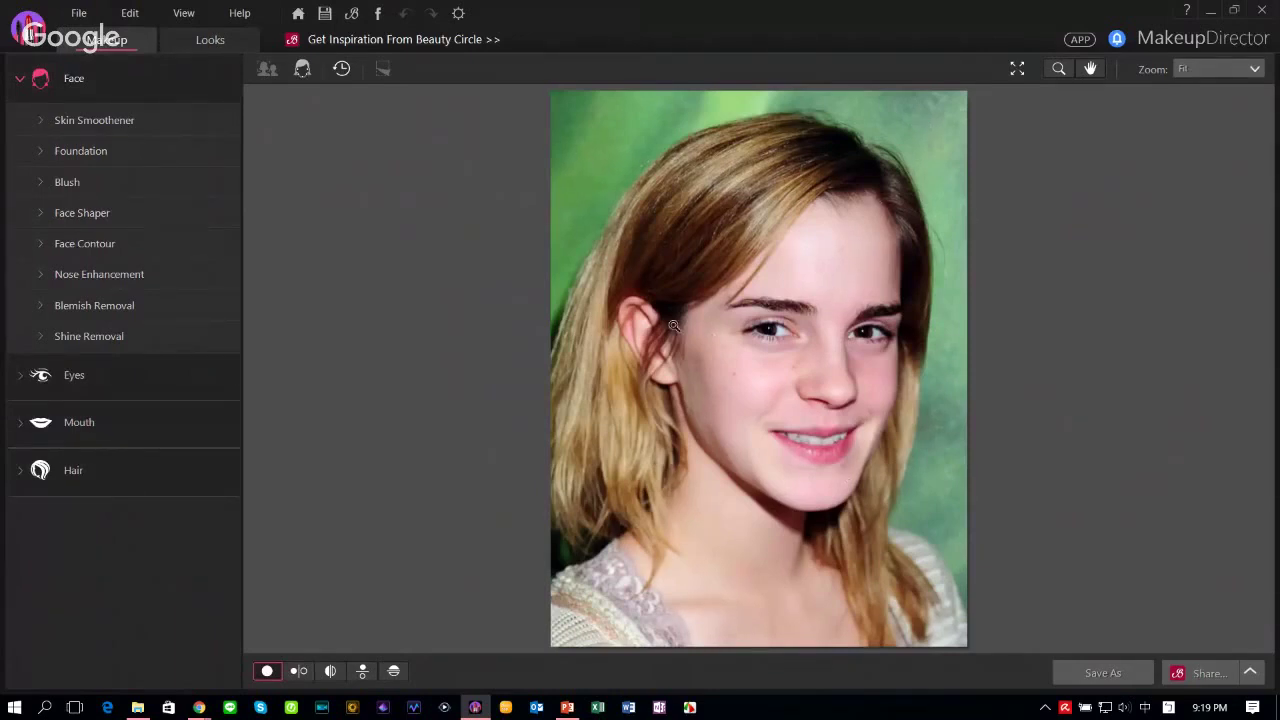
Step: Inspect the bare skin at up to 200% zoom and set the Skin Smoothener strength to 100
{"action": "left_click", "coordinate": [876, 328]}
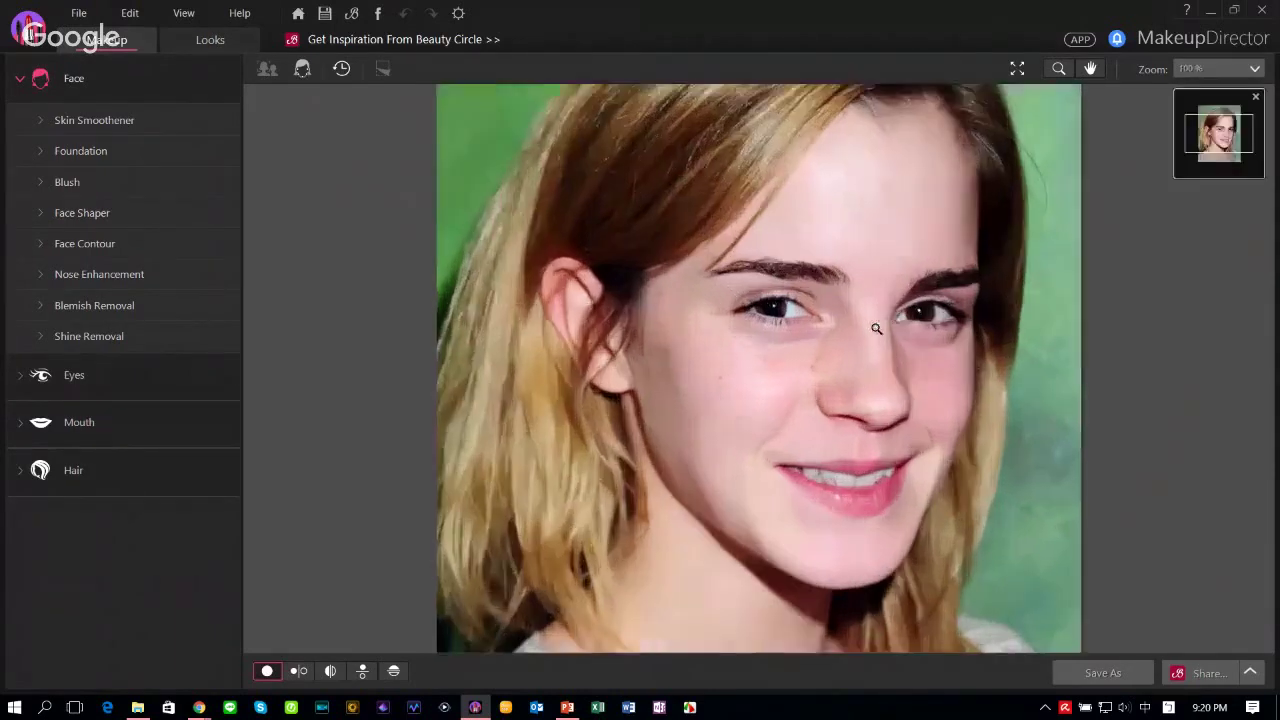
{"action": "scroll", "coordinate": [867, 279], "scroll_direction": "up", "scroll_amount": 2}
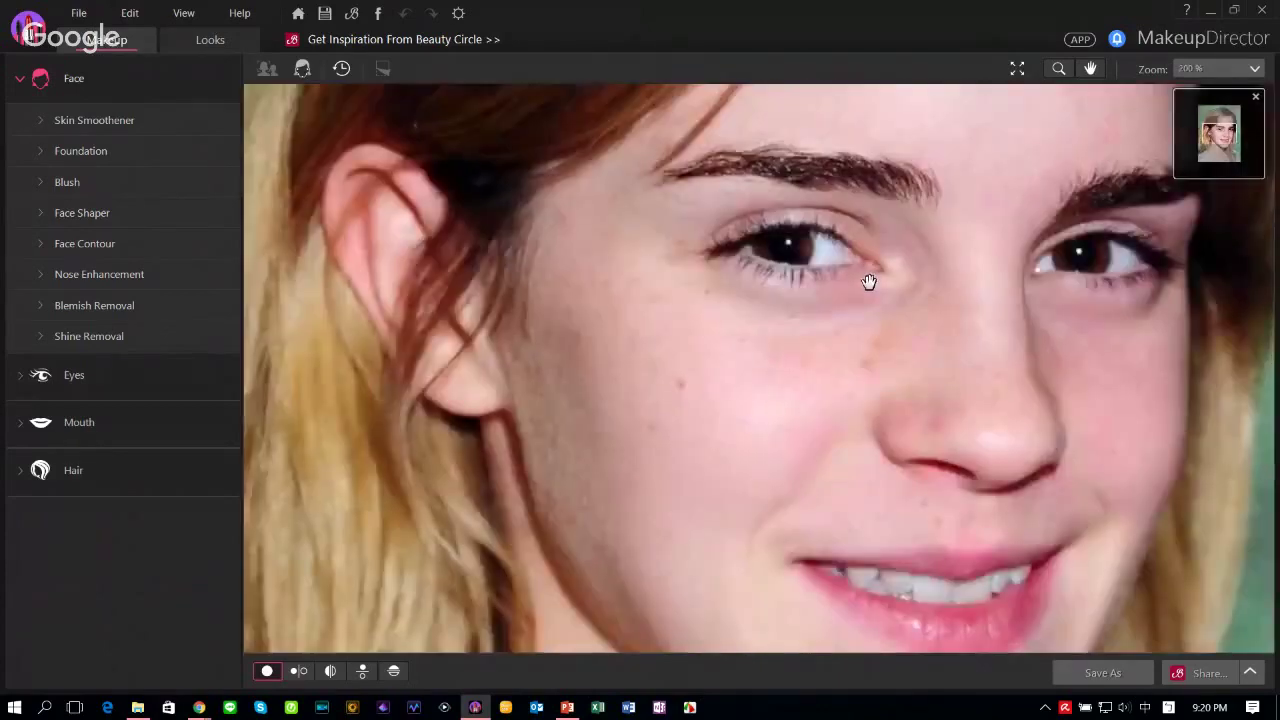
{"action": "scroll", "coordinate": [868, 280], "scroll_direction": "down", "scroll_amount": 3}
{"action": "scroll", "coordinate": [880, 275], "scroll_direction": "up", "scroll_amount": 1}
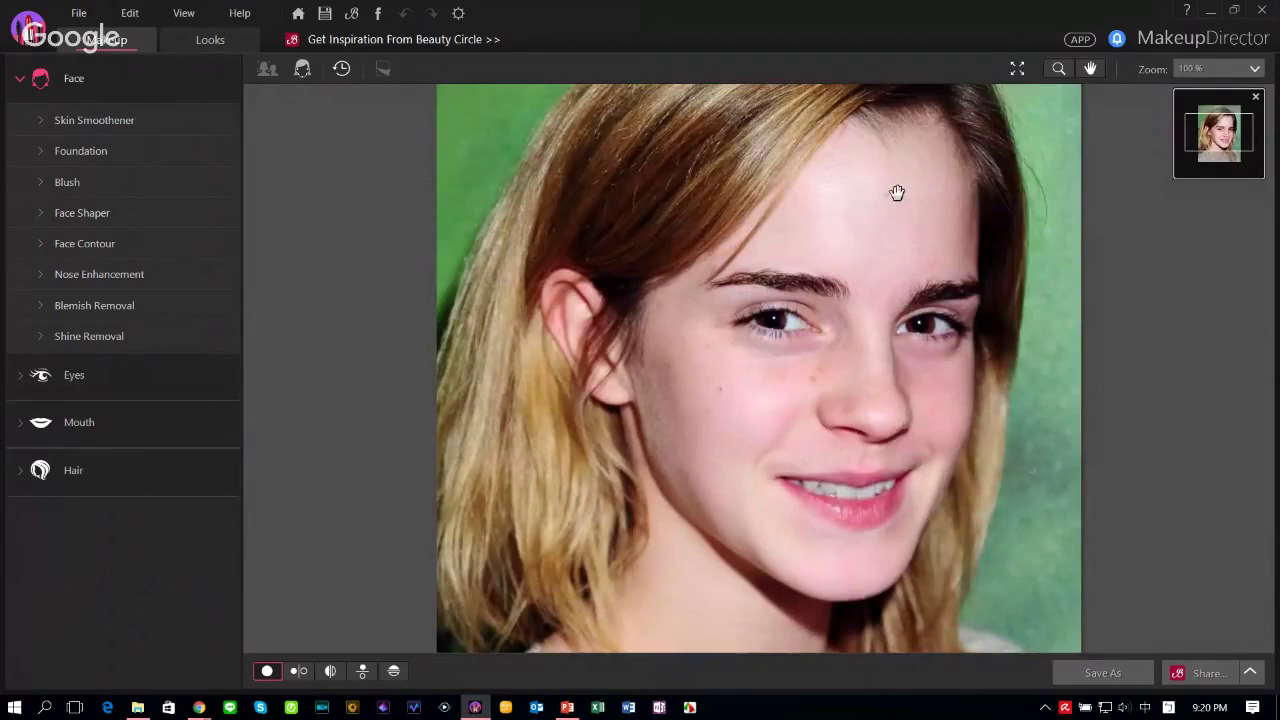
{"action": "left_click", "coordinate": [40, 119]}
{"action": "left_click_drag", "start_coordinate": [29, 161], "coordinate": [179, 172]}
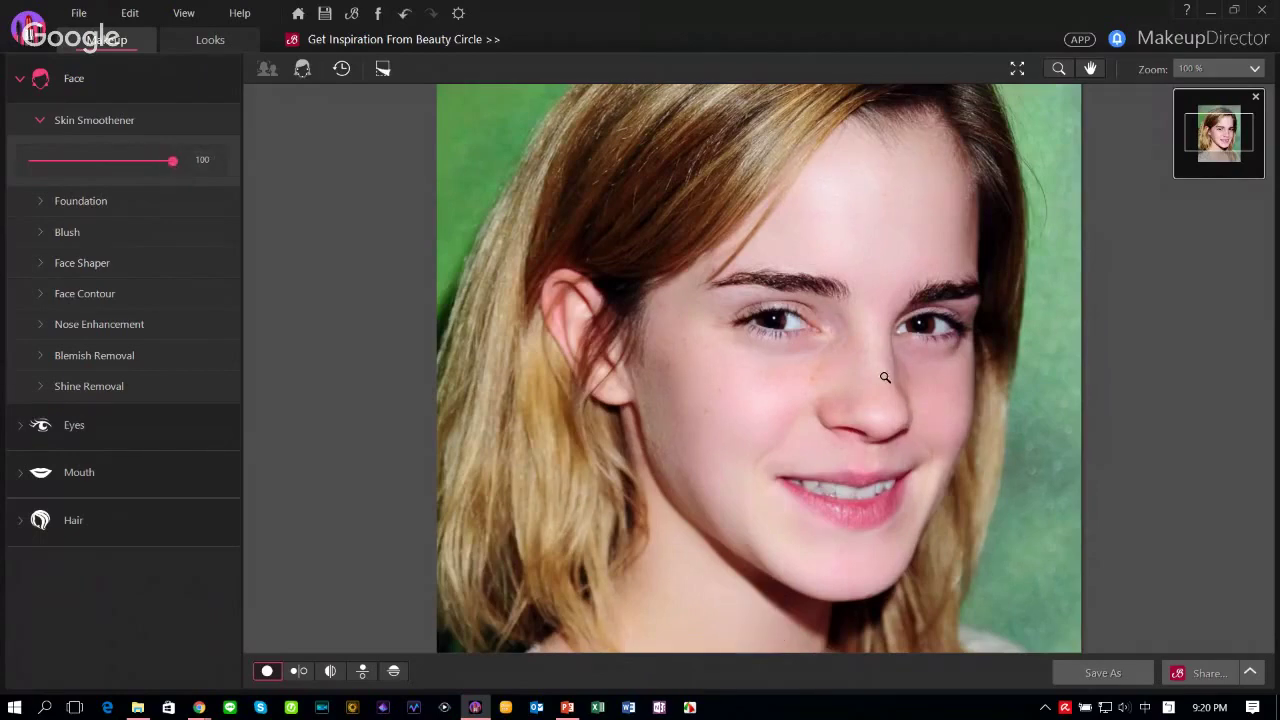
Step: Turn on Blemish Removal for the face and check the cheek spots at 200% and 100%
{"action": "scroll", "coordinate": [883, 372], "scroll_direction": "up", "scroll_amount": 2}
{"action": "left_click", "coordinate": [47, 378]}
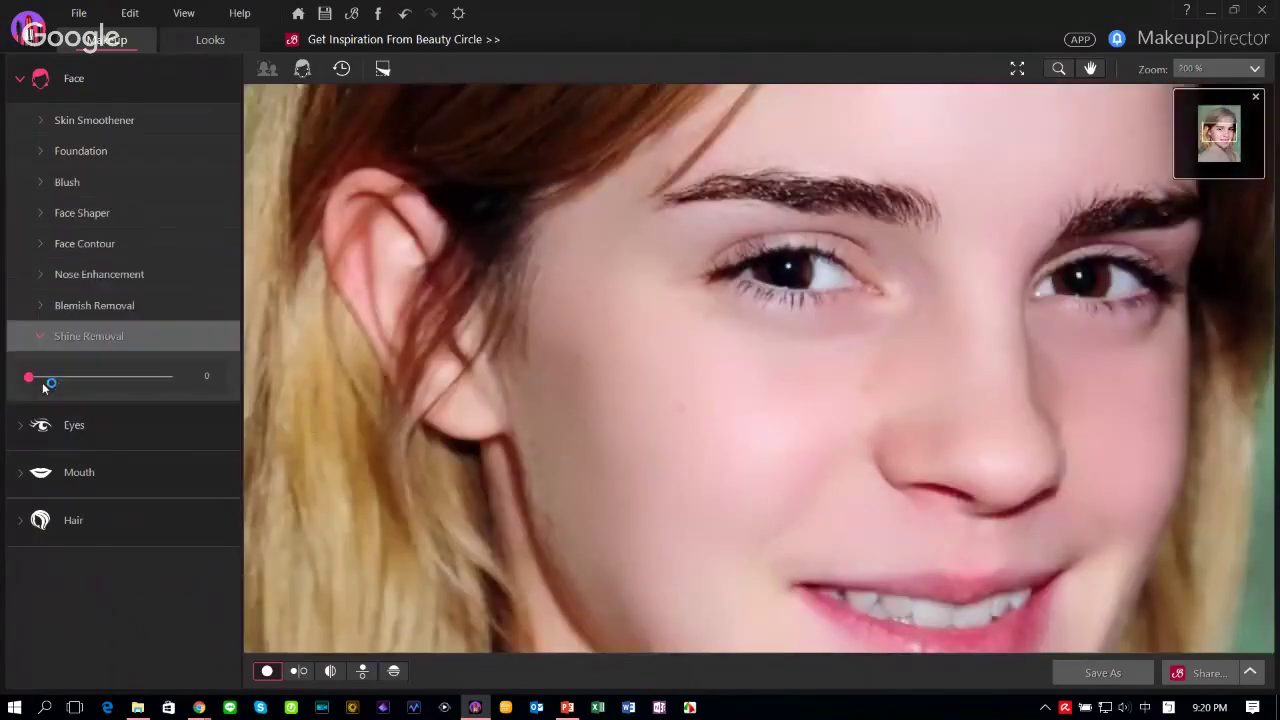
{"action": "left_click", "coordinate": [80, 305]}
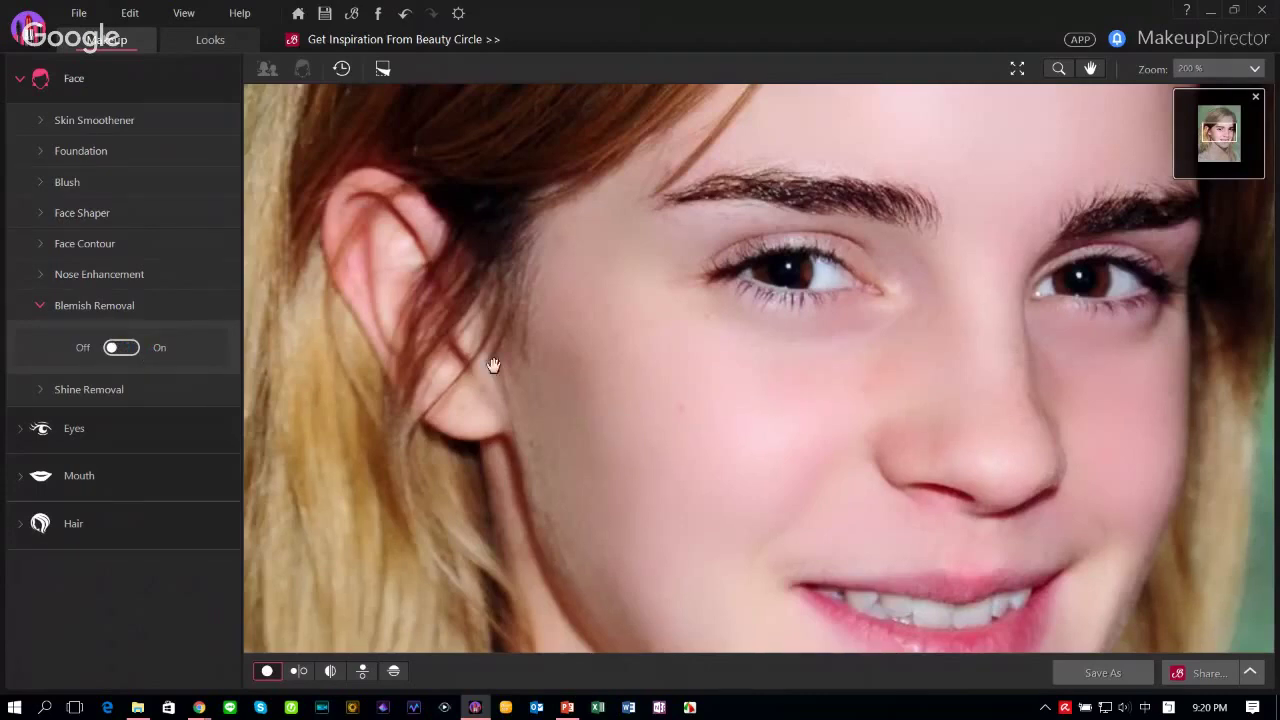
{"action": "left_click", "coordinate": [138, 350]}
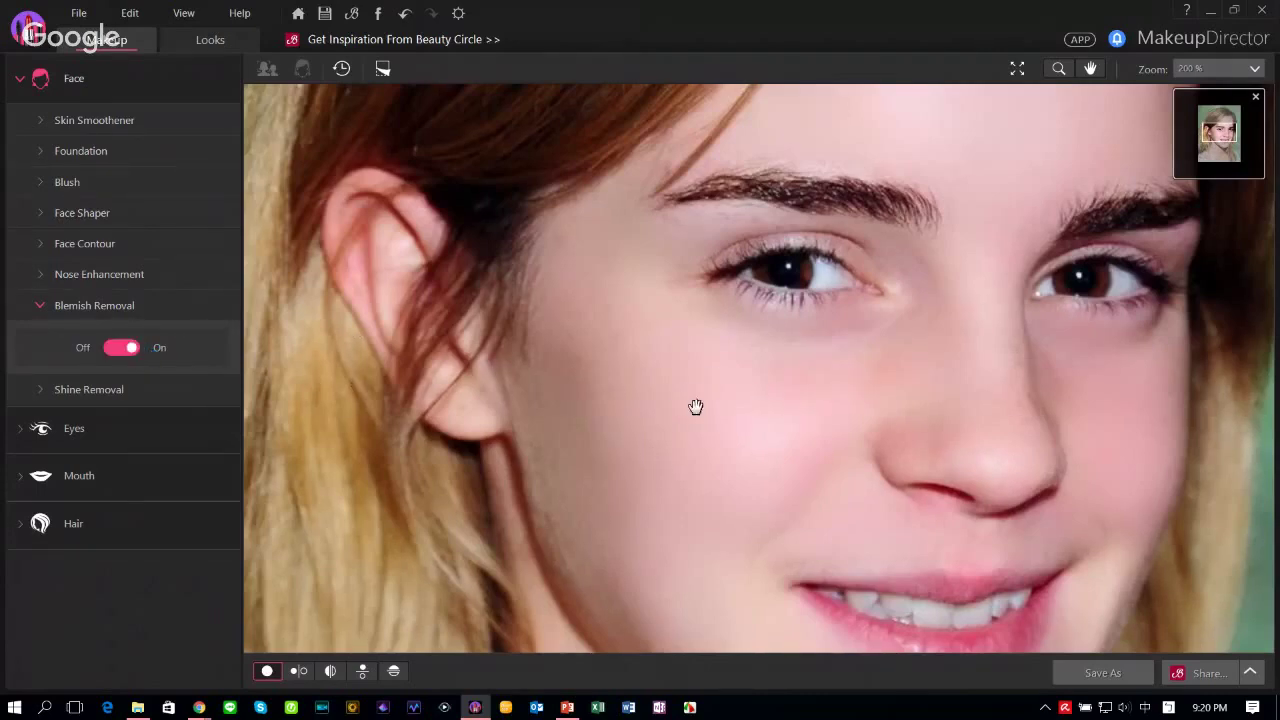
{"action": "scroll", "coordinate": [710, 352], "scroll_direction": "down", "scroll_amount": 2}
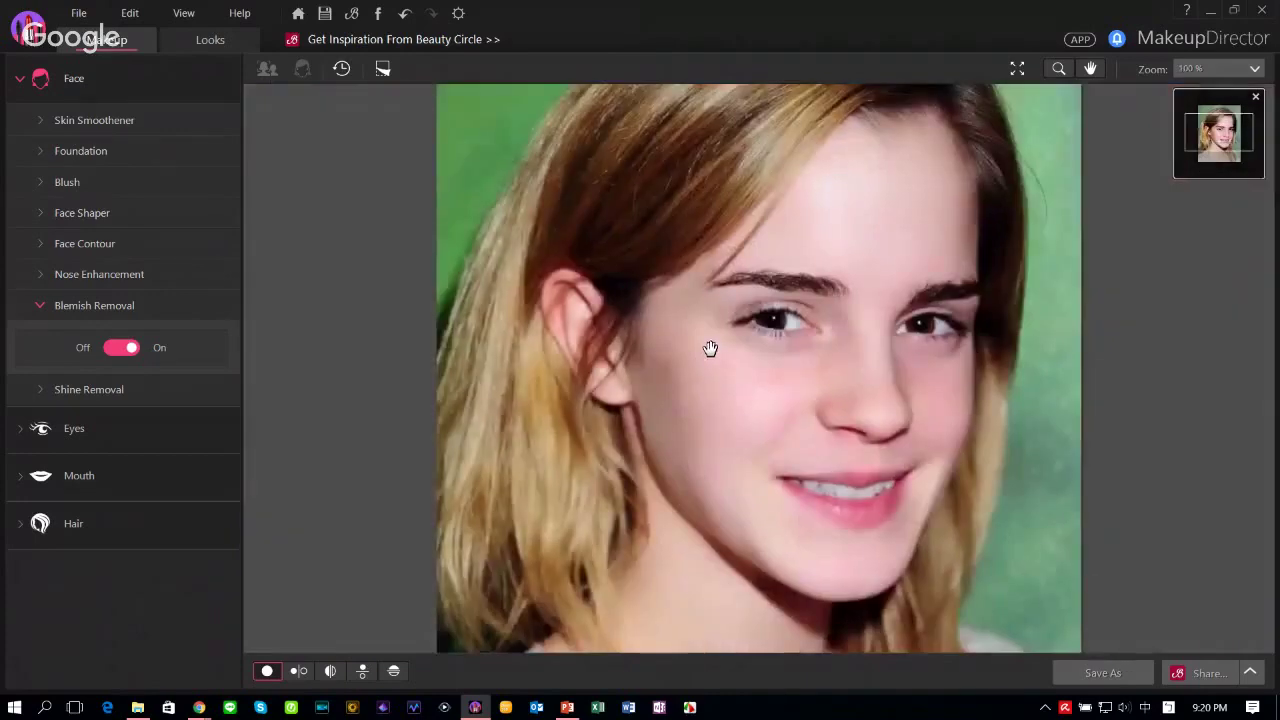
Step: Apply the near-white foundation colour to the face at strength 97
{"action": "left_click", "coordinate": [62, 150]}
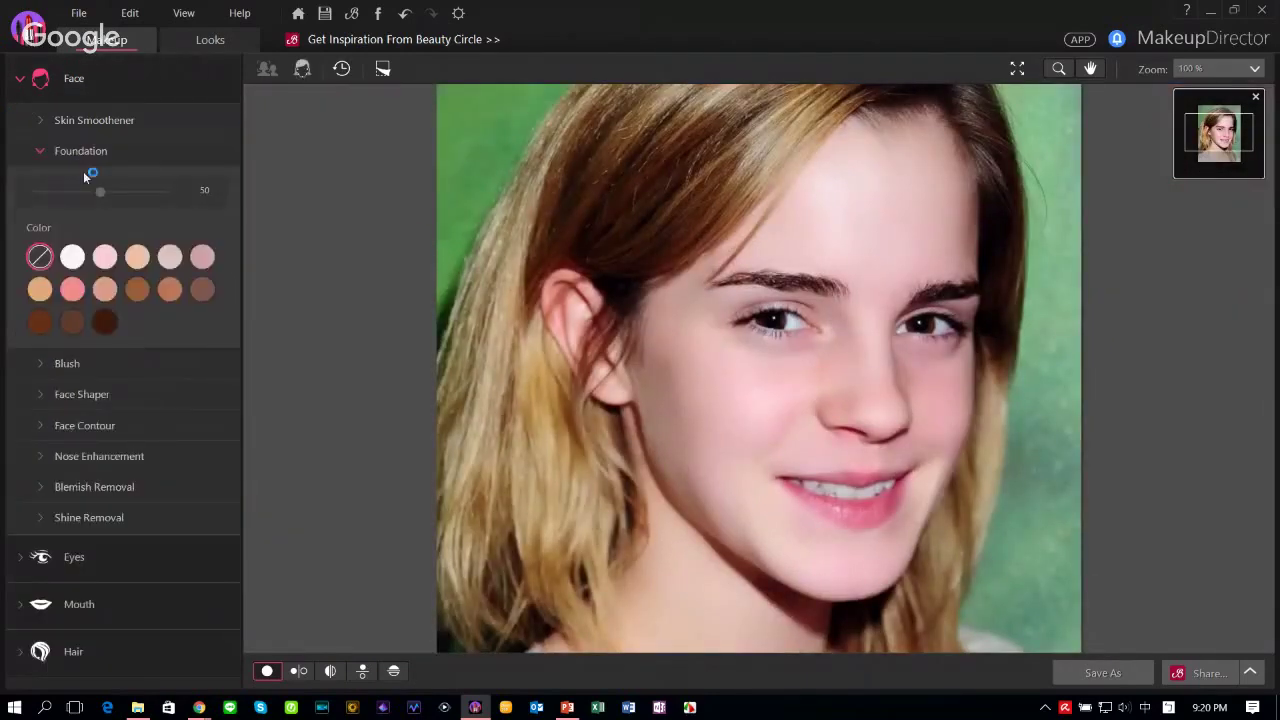
{"action": "left_click", "coordinate": [70, 255]}
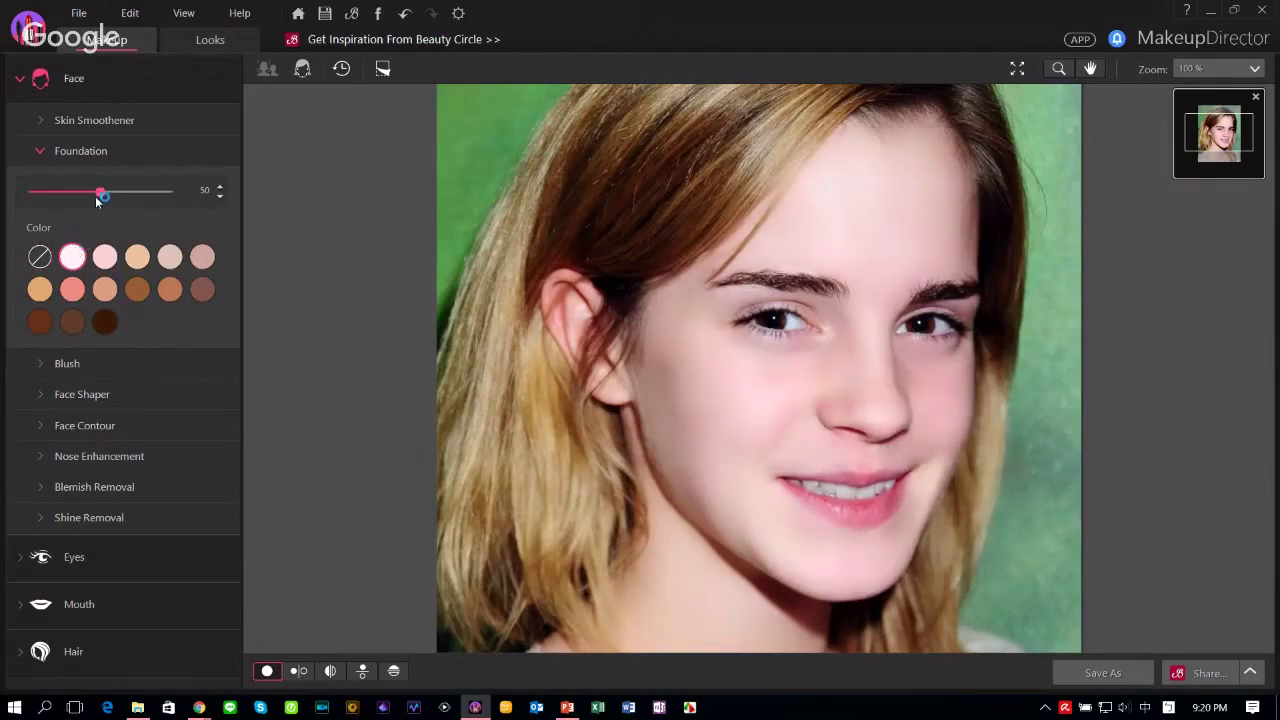
{"action": "left_click_drag", "start_coordinate": [100, 191], "coordinate": [167, 197]}
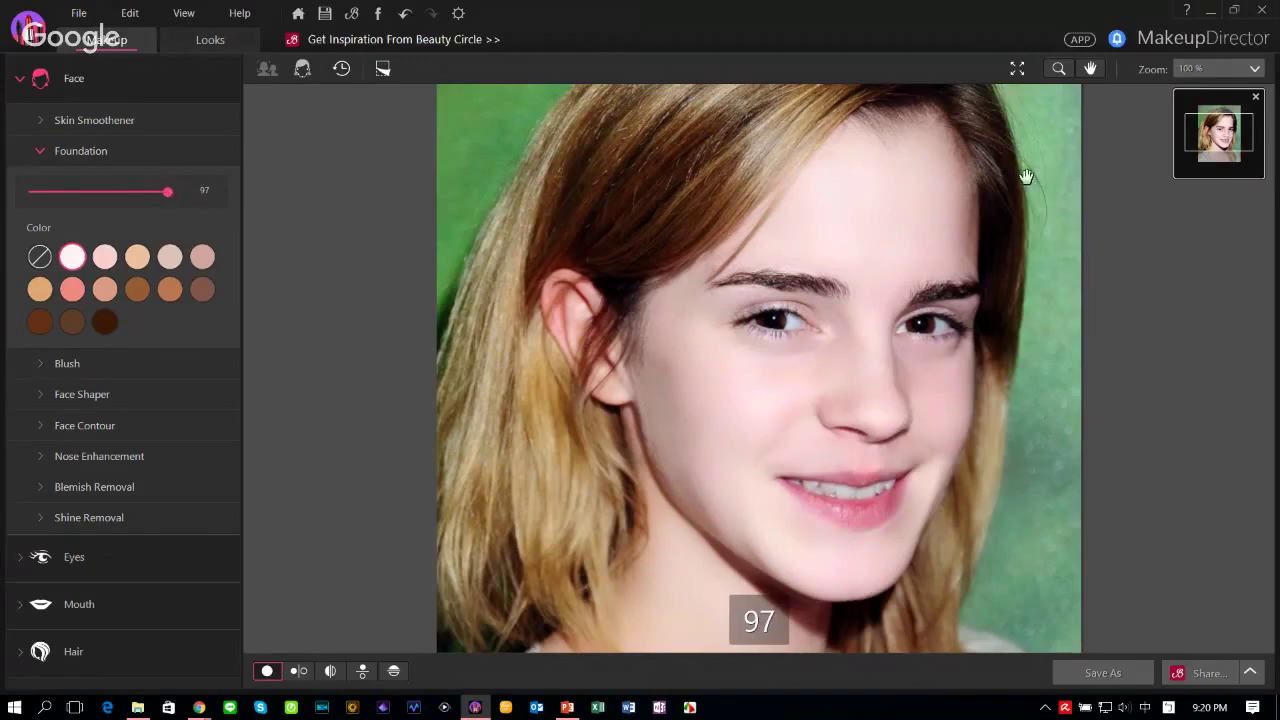
Step: Apply the light purple blush to the cheeks at strength 79
{"action": "left_click", "coordinate": [41, 368]}
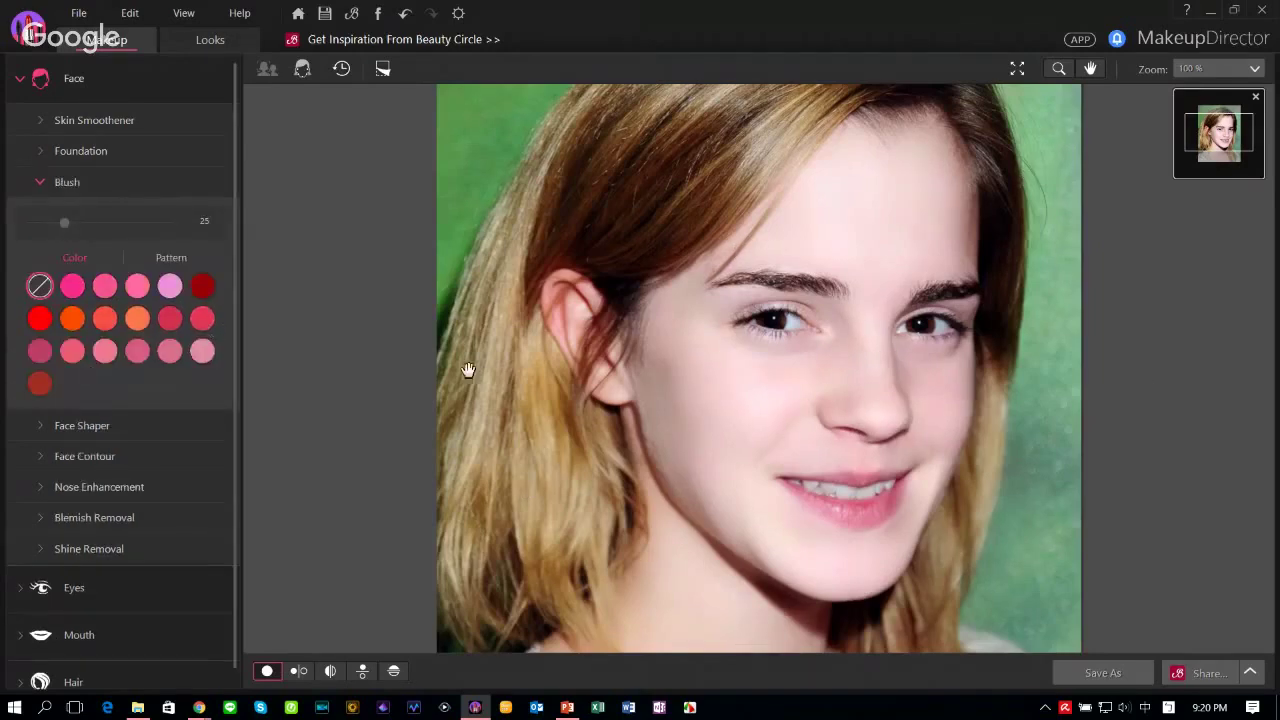
{"action": "left_click", "coordinate": [170, 286]}
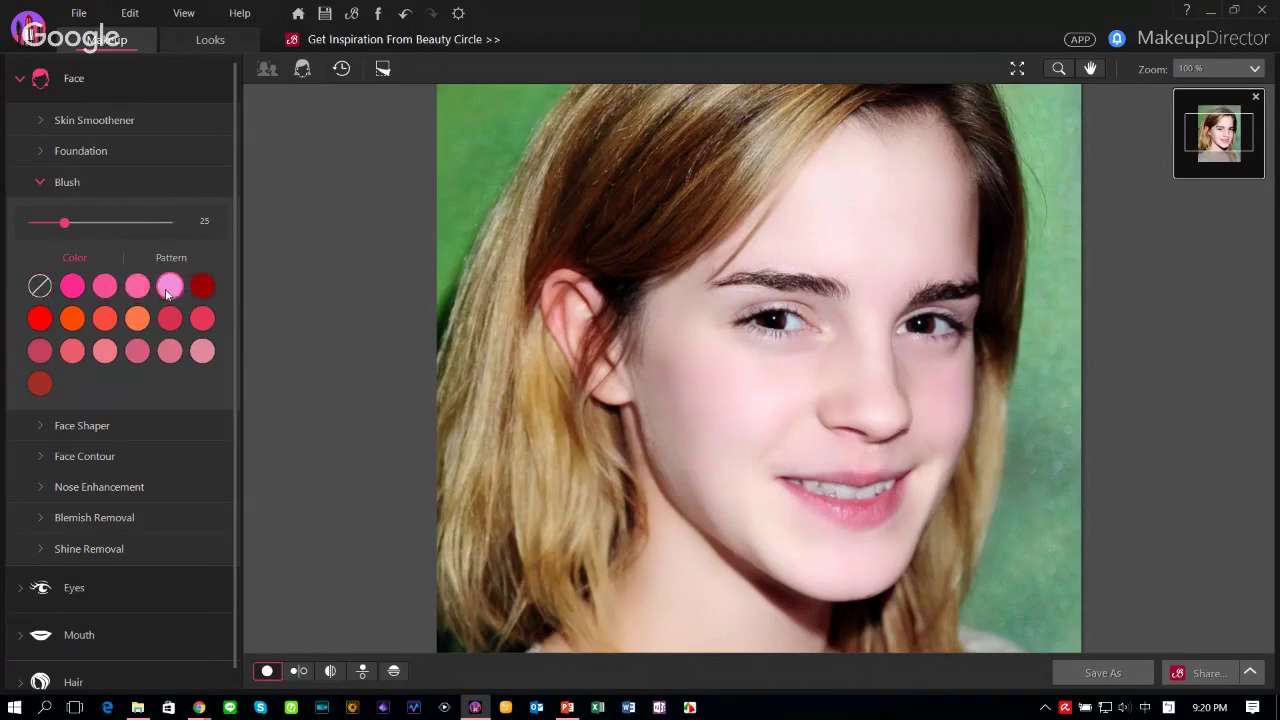
{"action": "left_click_drag", "start_coordinate": [66, 223], "coordinate": [145, 225]}
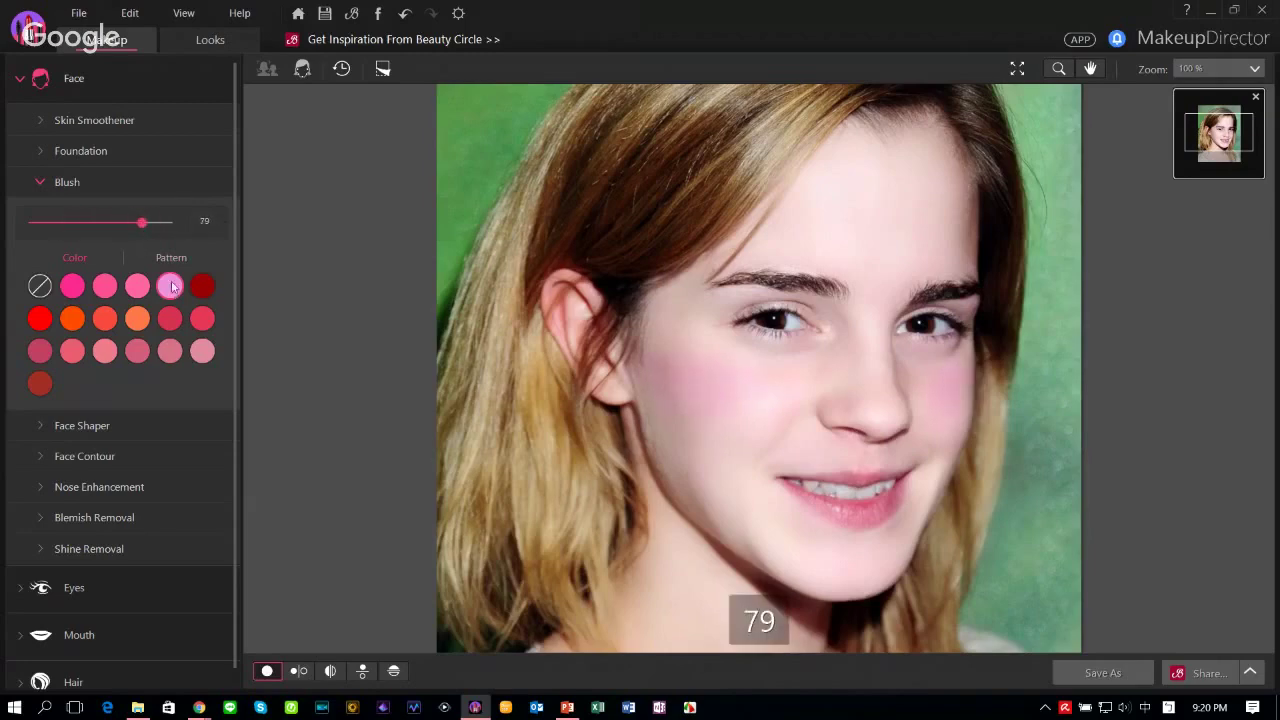
Step: Try the dark red and crimson blush colours, then restore light purple with the fourth blush pattern
{"action": "left_click", "coordinate": [202, 286]}
{"action": "left_click", "coordinate": [170, 320]}
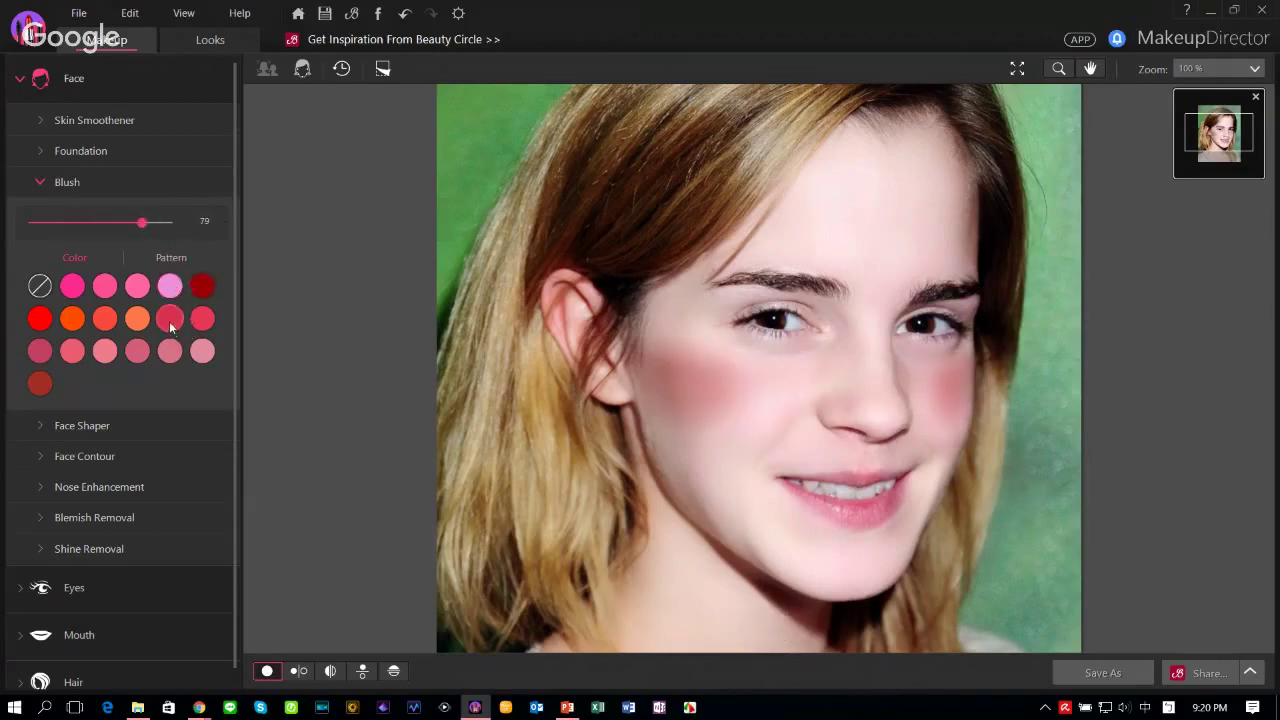
{"action": "left_click", "coordinate": [172, 287]}
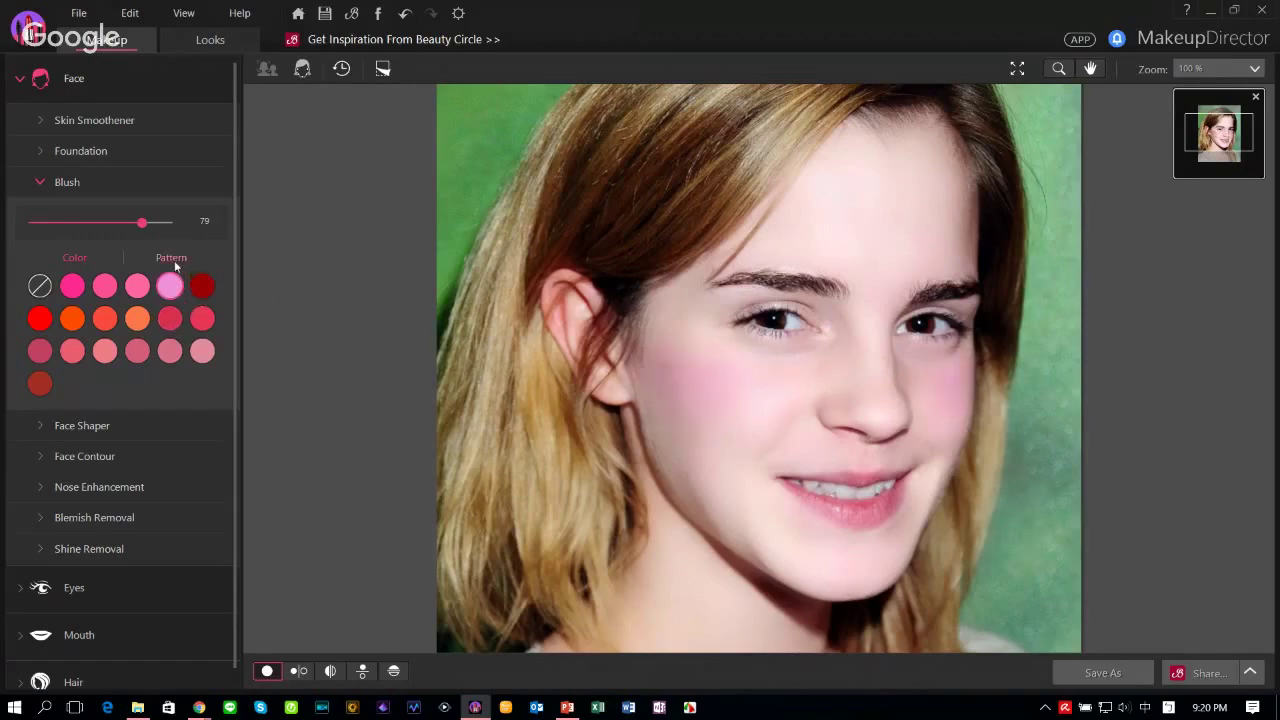
{"action": "left_click", "coordinate": [172, 258]}
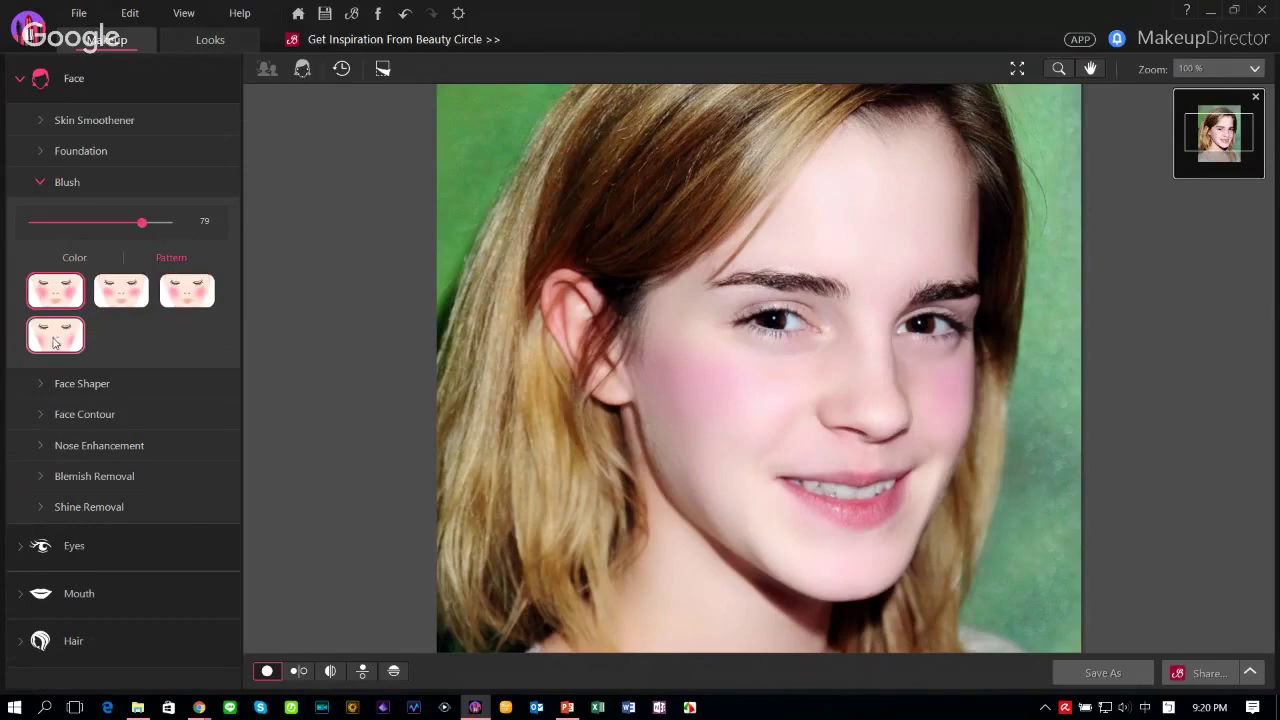
{"action": "left_click", "coordinate": [55, 342]}
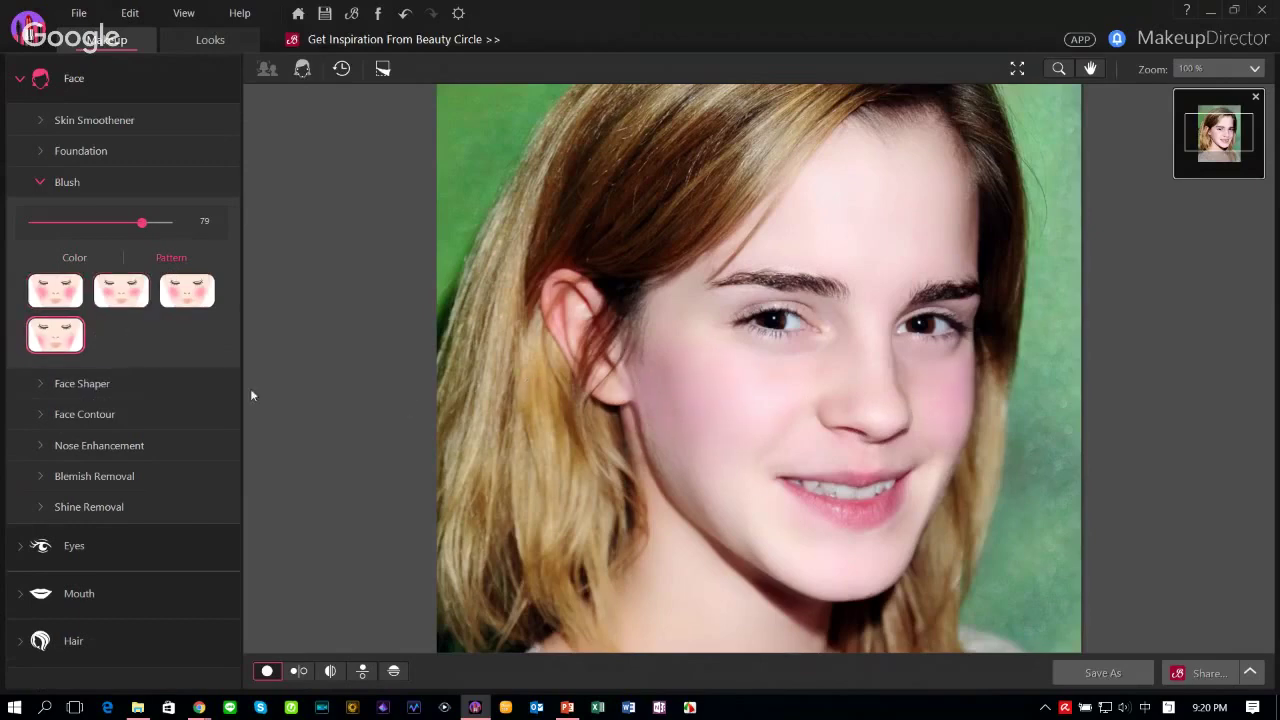
Step: Slim the face with Face Shaper at 54 and add Face Contour at 98
{"action": "left_click", "coordinate": [40, 383]}
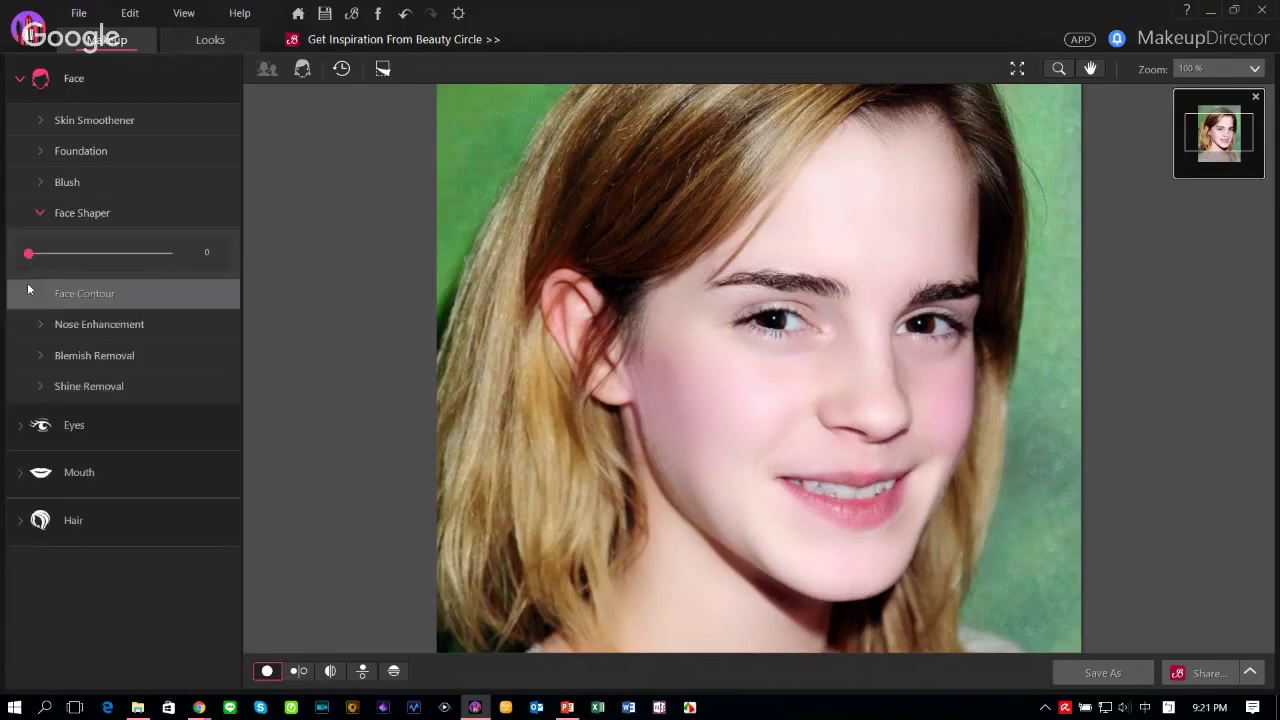
{"action": "left_click_drag", "start_coordinate": [29, 258], "coordinate": [106, 260]}
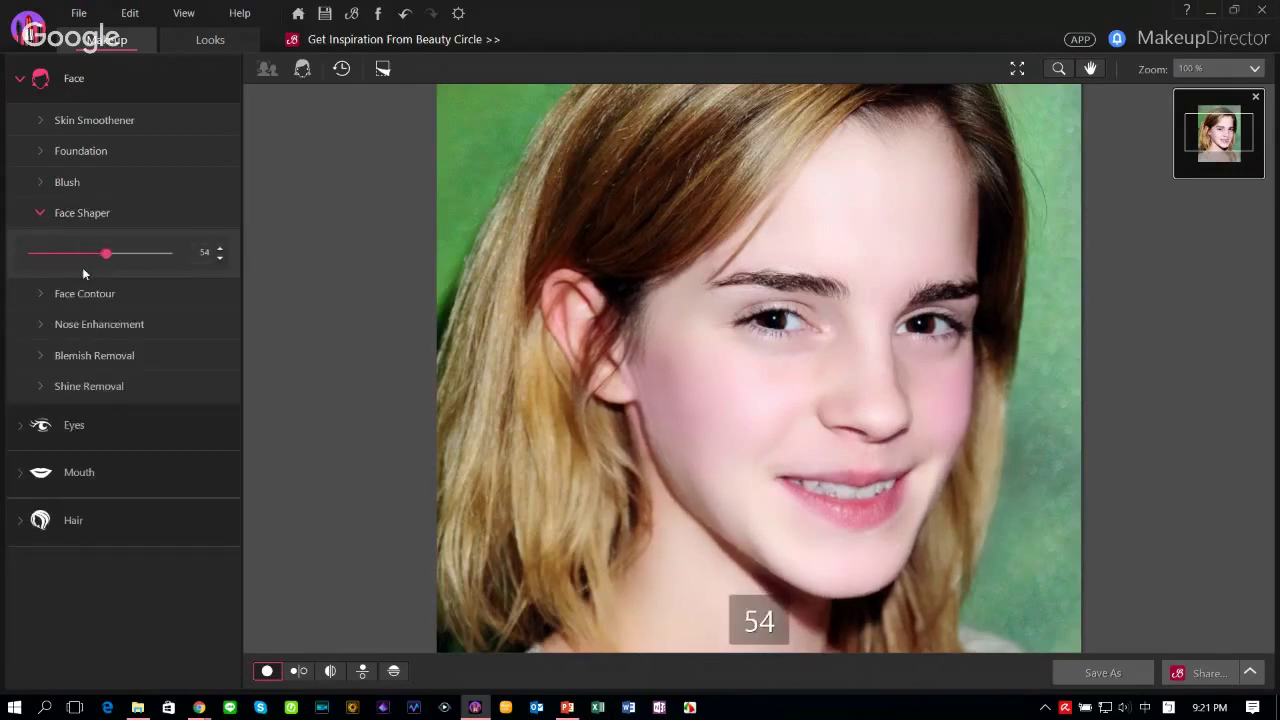
{"action": "left_click", "coordinate": [46, 290]}
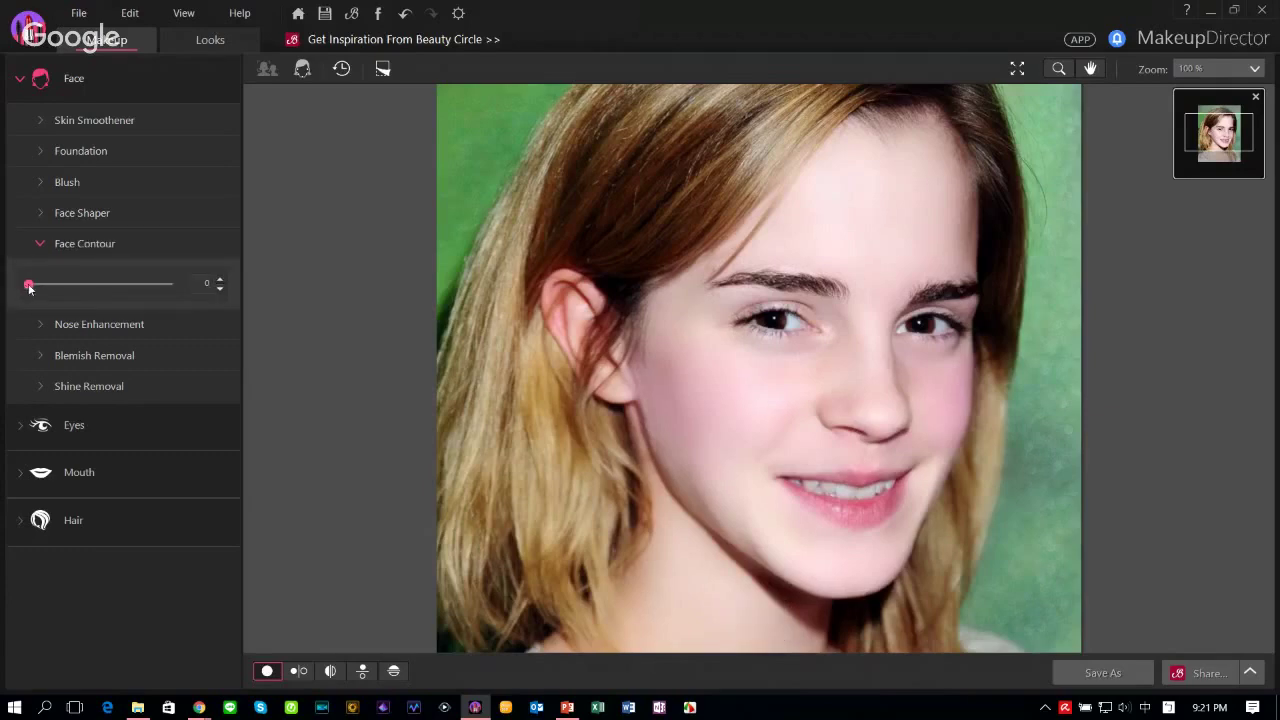
{"action": "left_click_drag", "start_coordinate": [29, 285], "coordinate": [170, 288]}
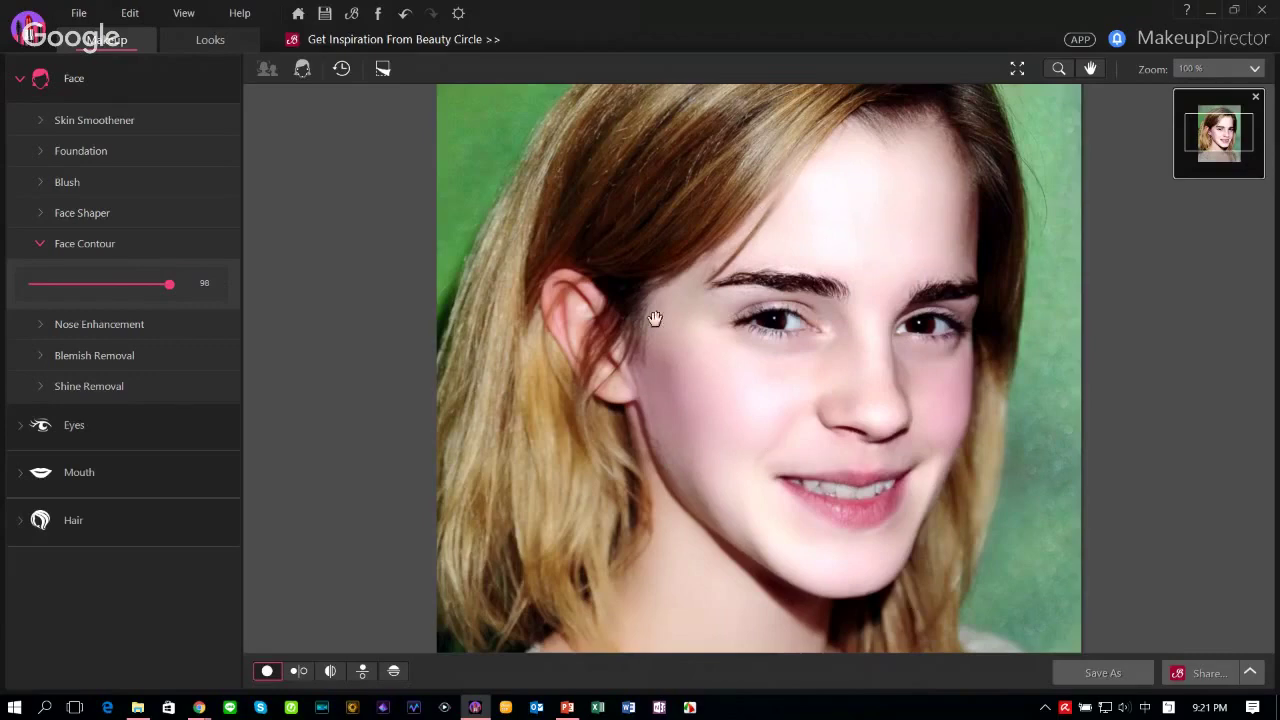
Step: Set the Nose Enhancement strength to 100
{"action": "left_click", "coordinate": [41, 324]}
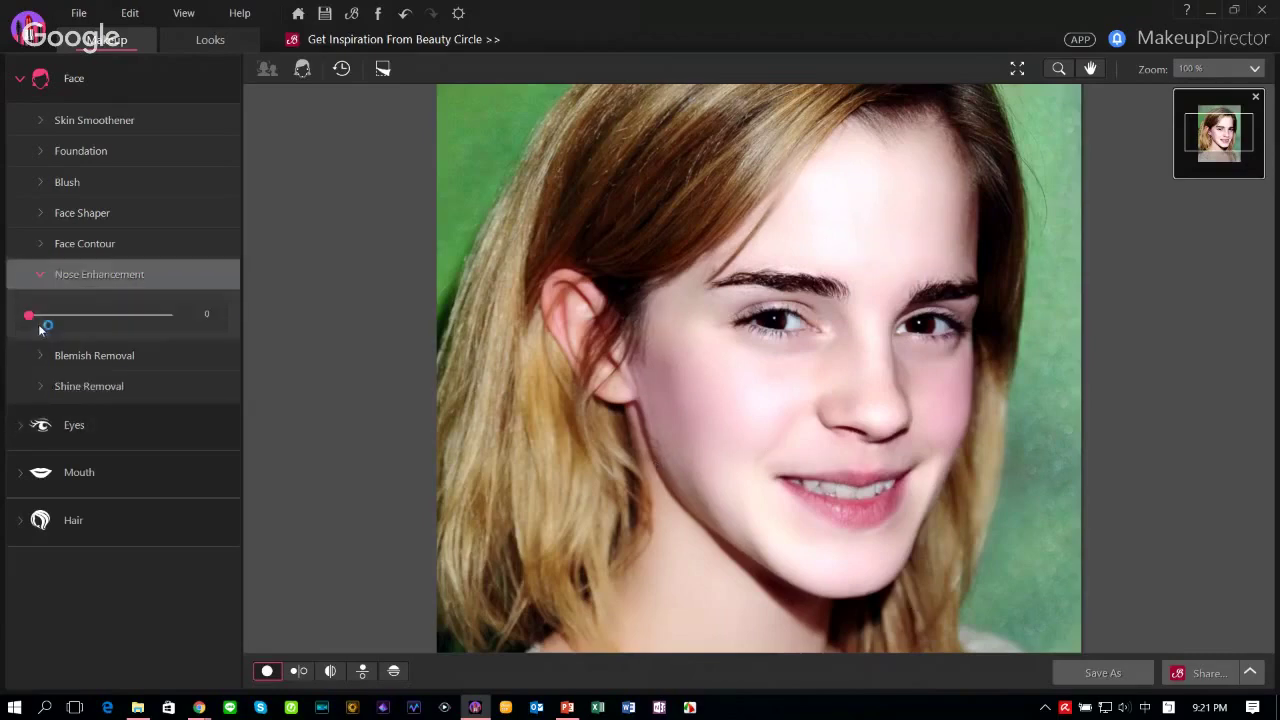
{"action": "left_click_drag", "start_coordinate": [30, 314], "coordinate": [183, 323]}
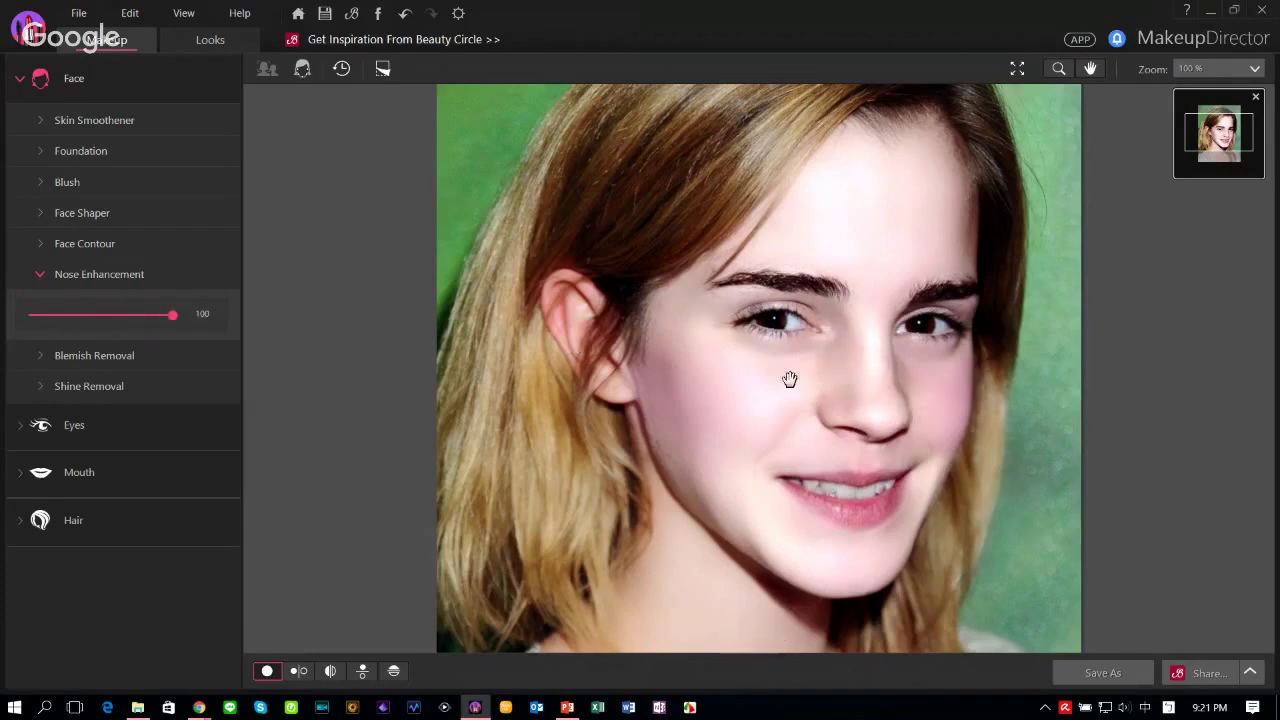
{"action": "left_click", "coordinate": [26, 378]}
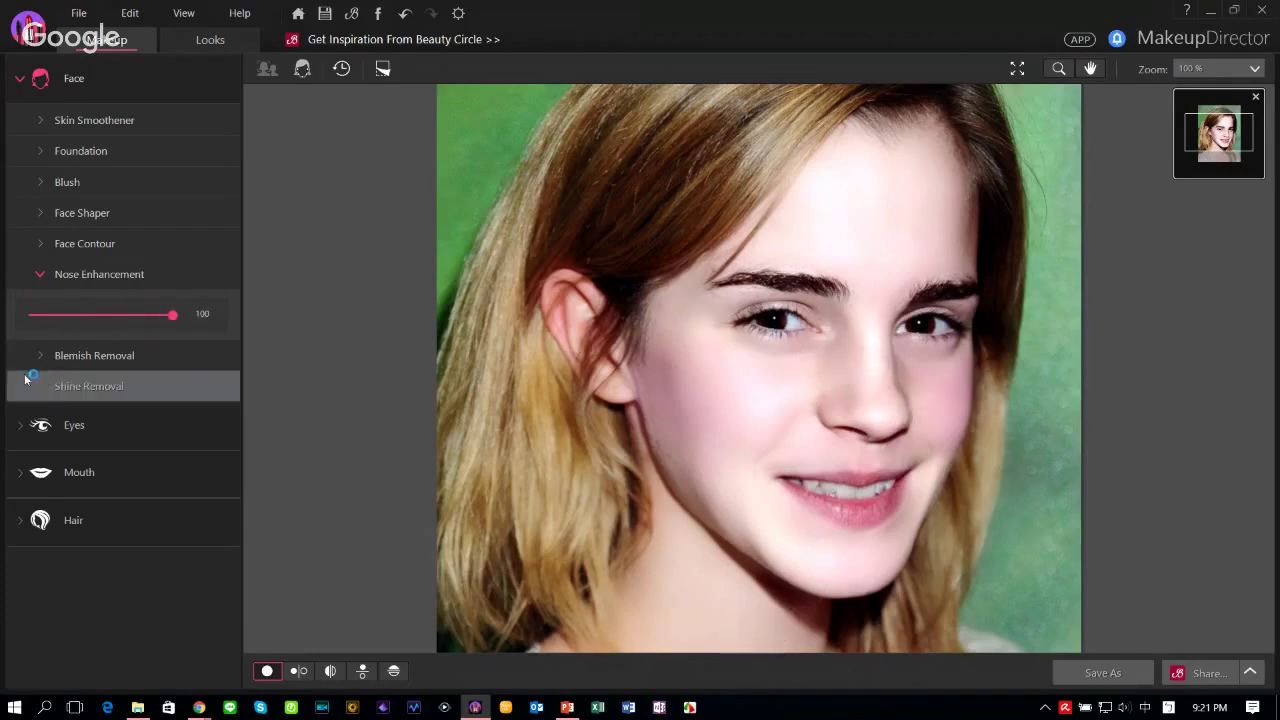
Step: Apply black eye liner to both eyes using the last winged pattern
{"action": "left_click", "coordinate": [30, 425]}
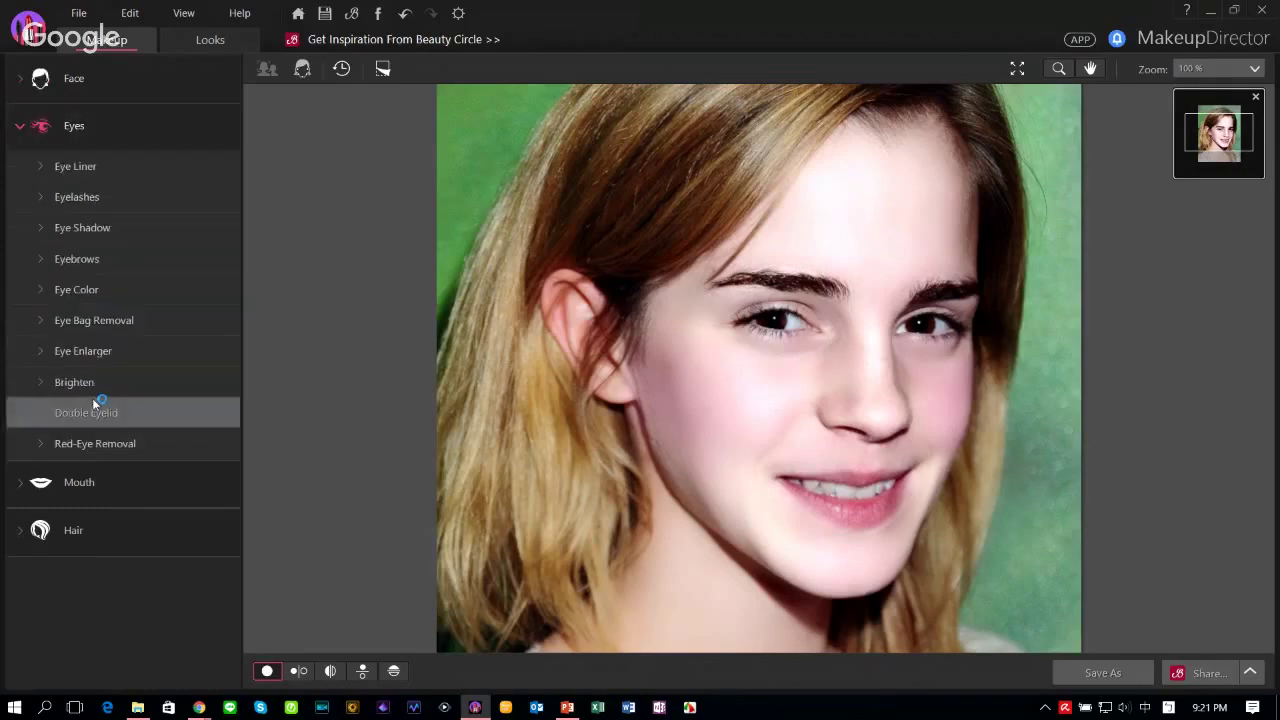
{"action": "left_click", "coordinate": [52, 171]}
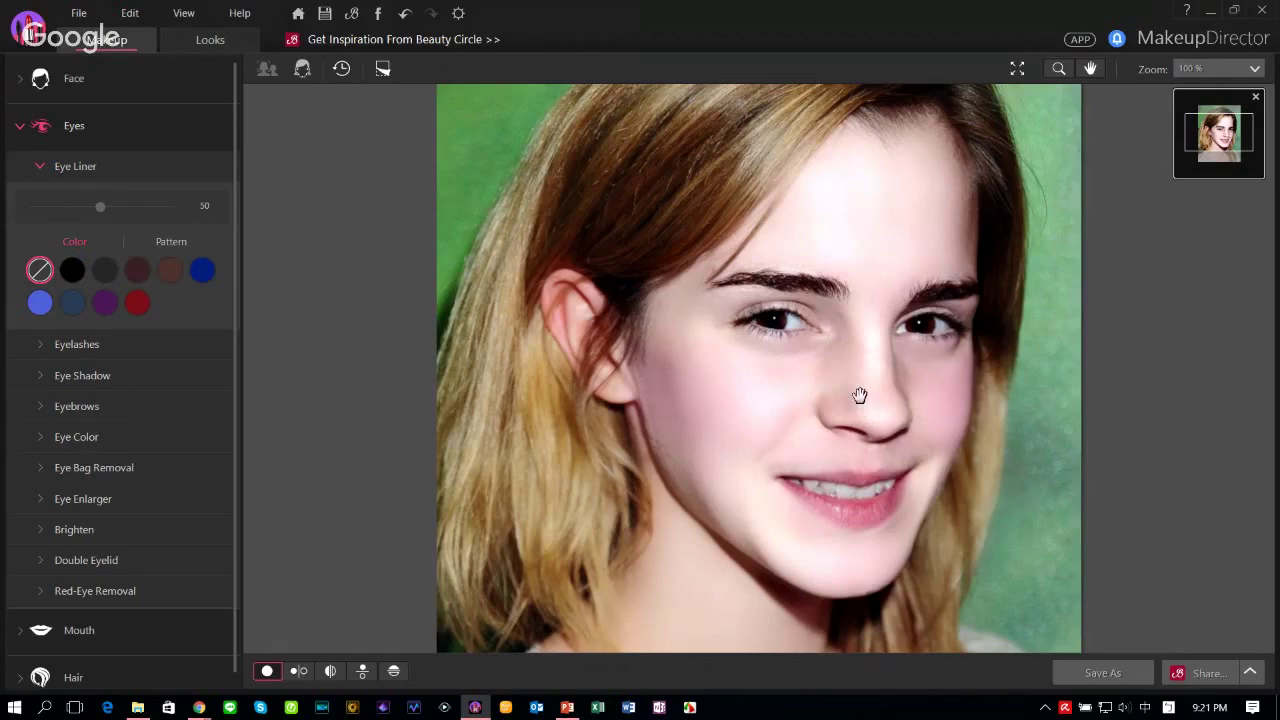
{"action": "scroll", "coordinate": [860, 400], "scroll_direction": "up", "scroll_amount": 2}
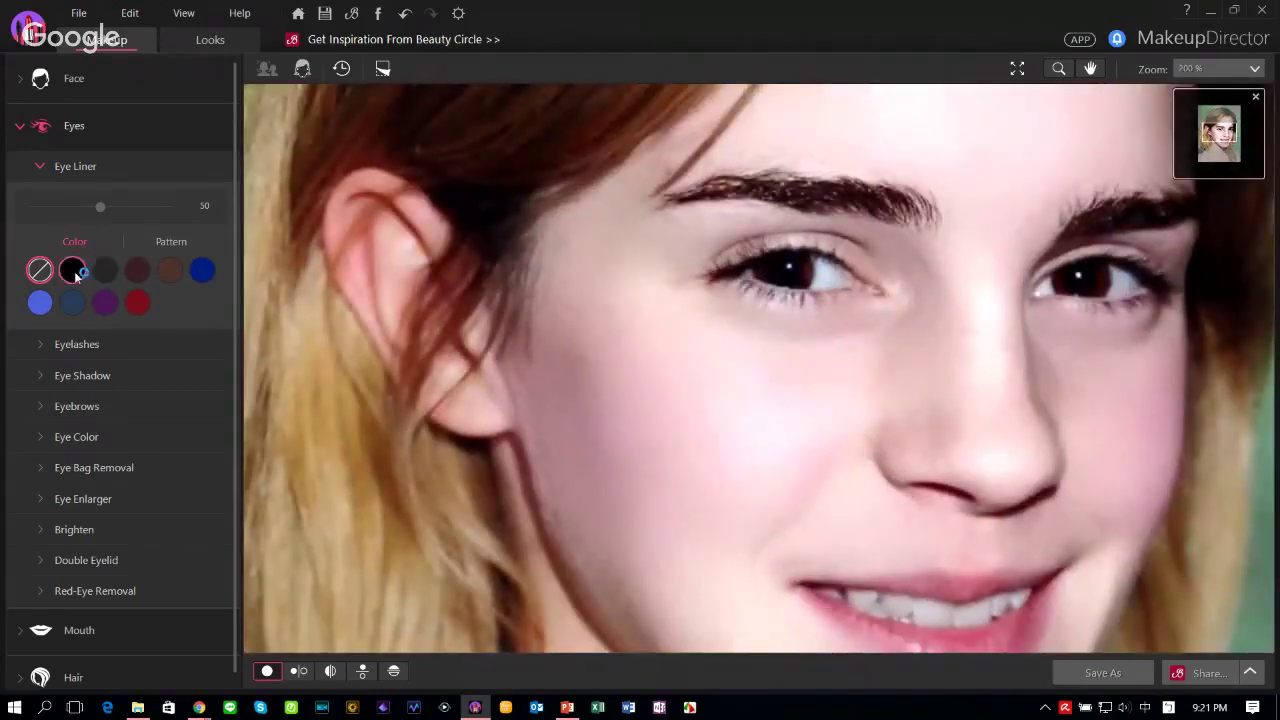
{"action": "left_click", "coordinate": [176, 243]}
{"action": "left_click", "coordinate": [112, 452]}
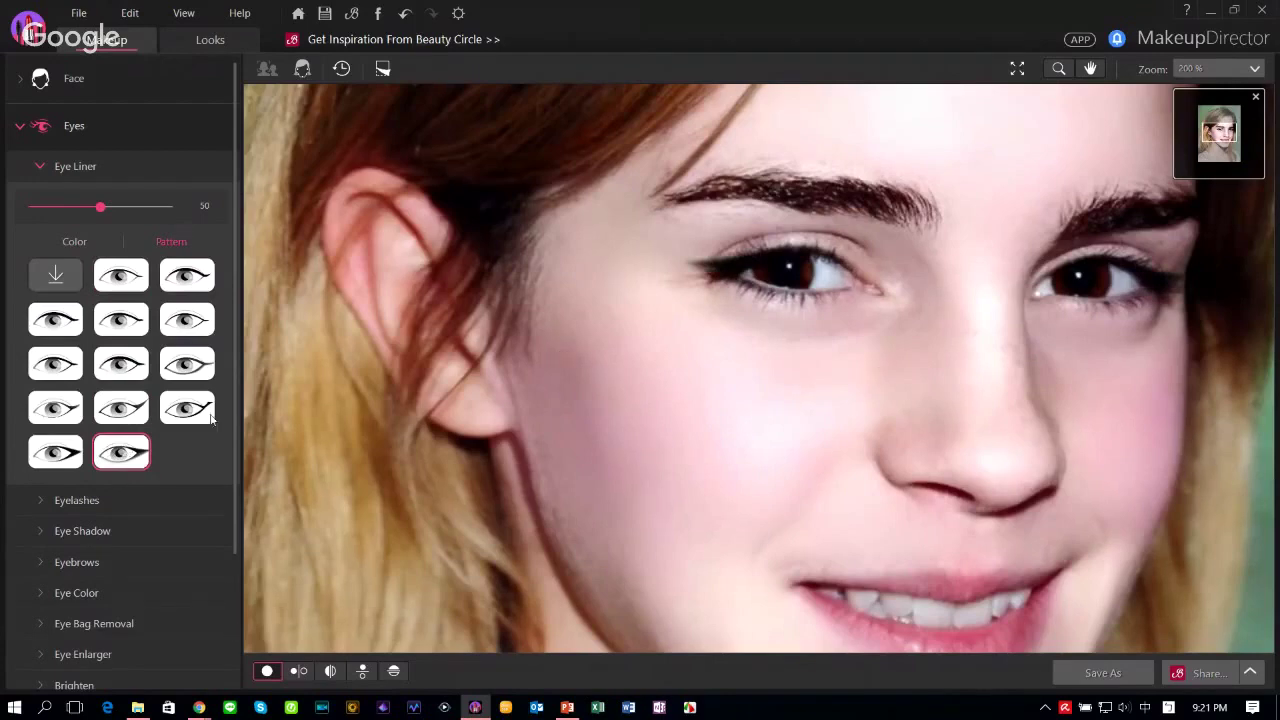
Step: Try several eyelash patterns on both eyes and apply the first pattern in the fourth row
{"action": "left_click", "coordinate": [39, 500]}
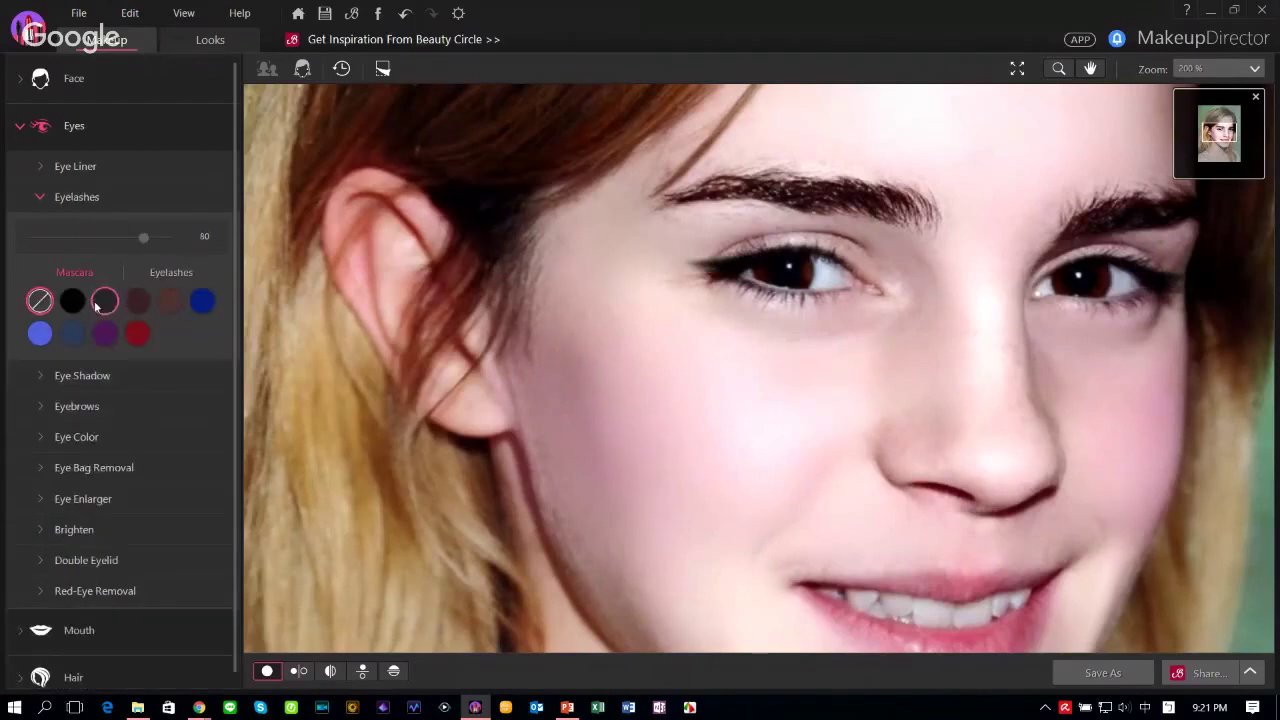
{"action": "left_click", "coordinate": [168, 273]}
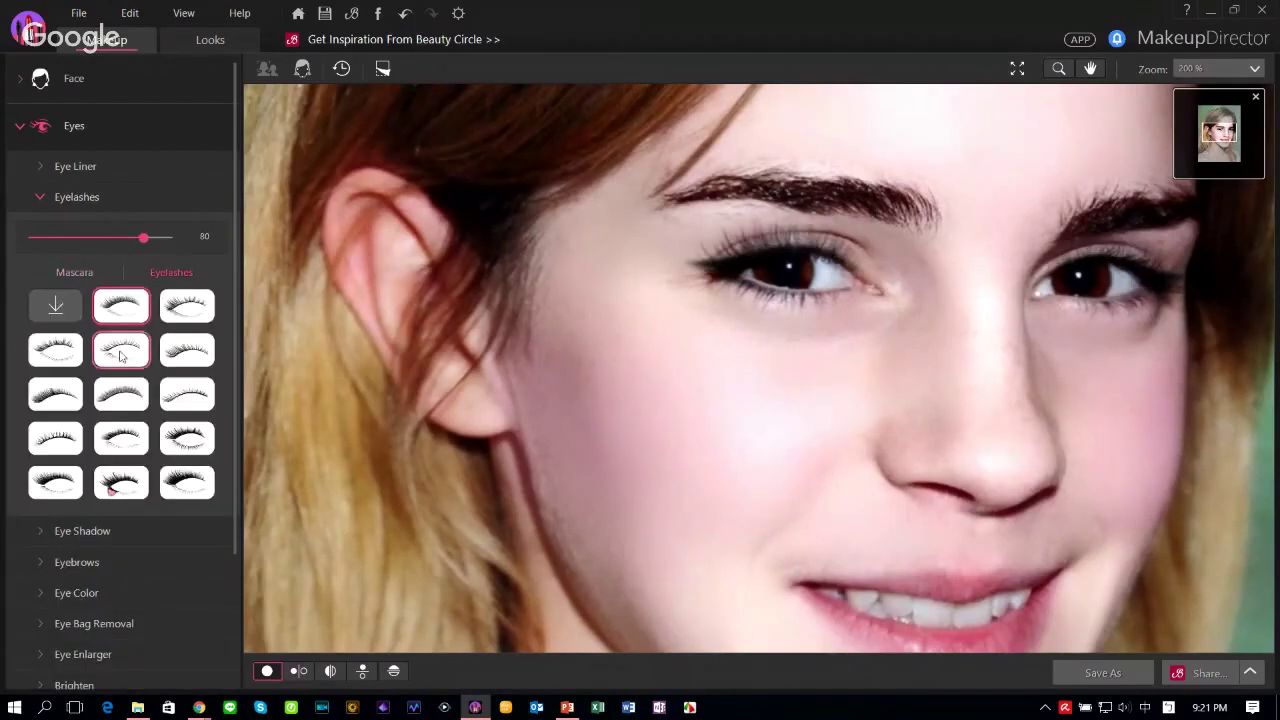
{"action": "left_click", "coordinate": [116, 396]}
{"action": "left_click", "coordinate": [121, 438]}
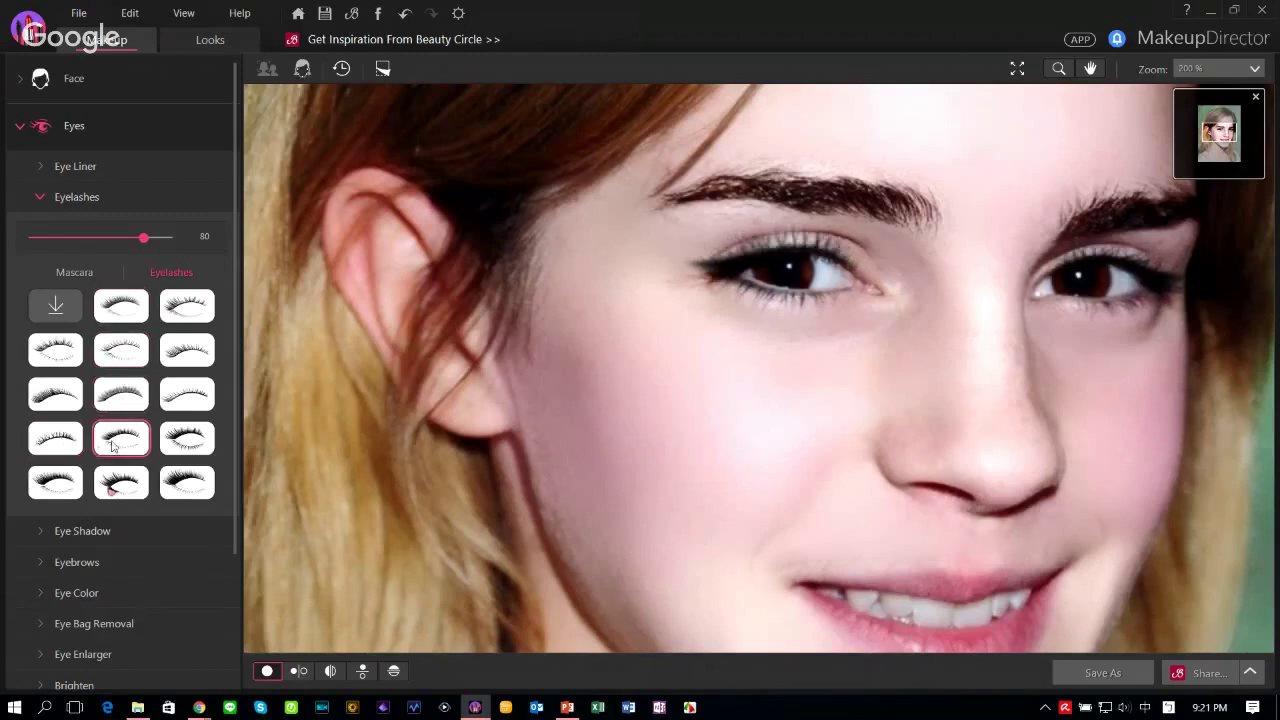
{"action": "left_click", "coordinate": [186, 394]}
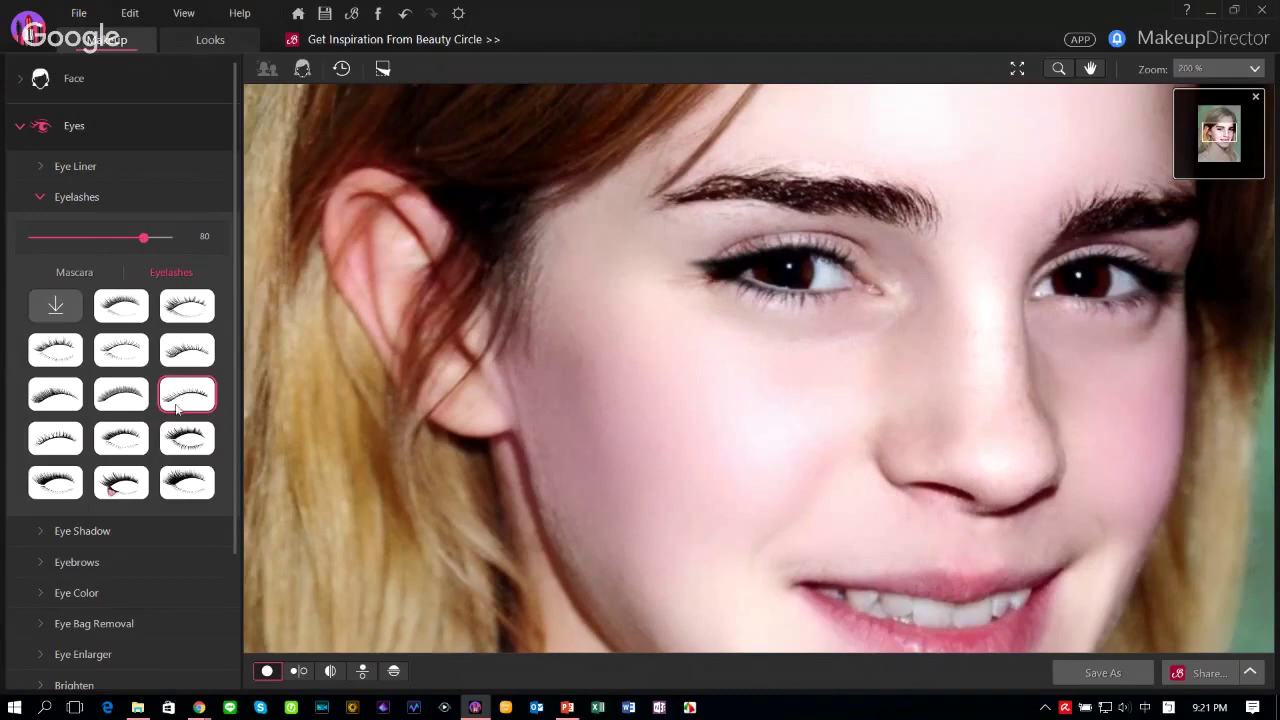
{"action": "left_click", "coordinate": [55, 438]}
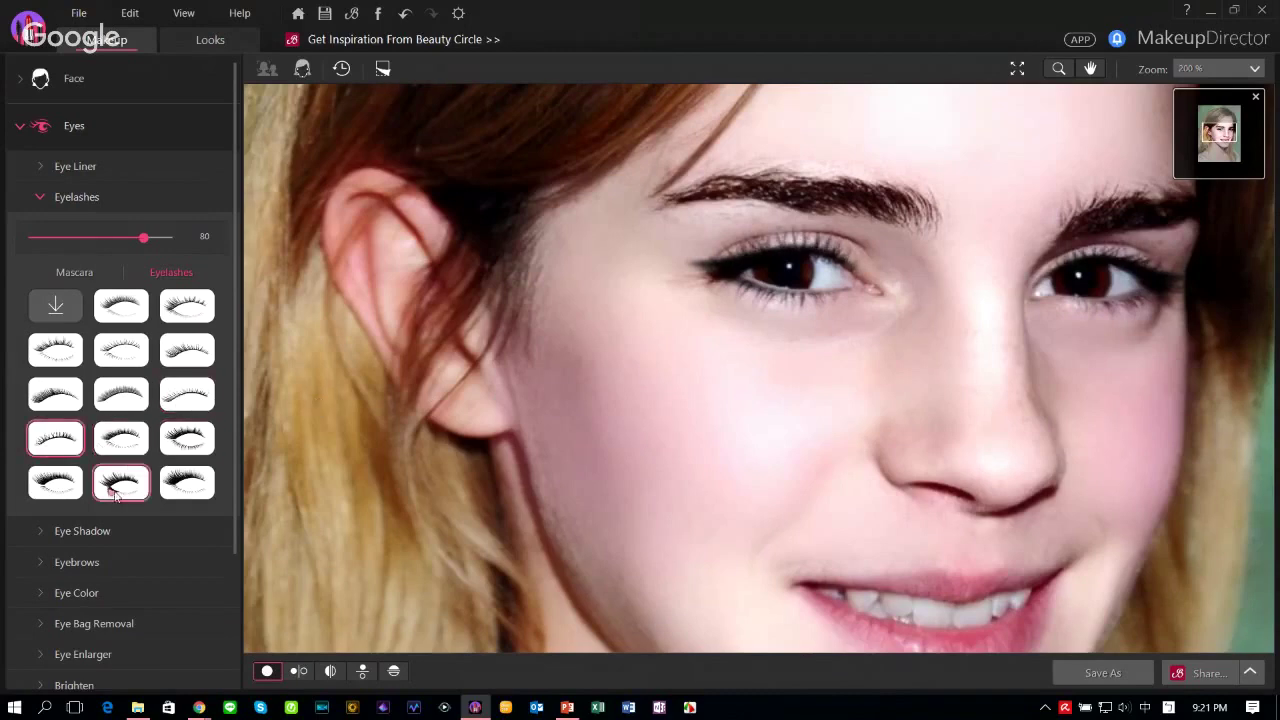
Step: Enable eye shadow and apply the three-colour palette of peach, coral and dark brown
{"action": "left_click", "coordinate": [40, 529]}
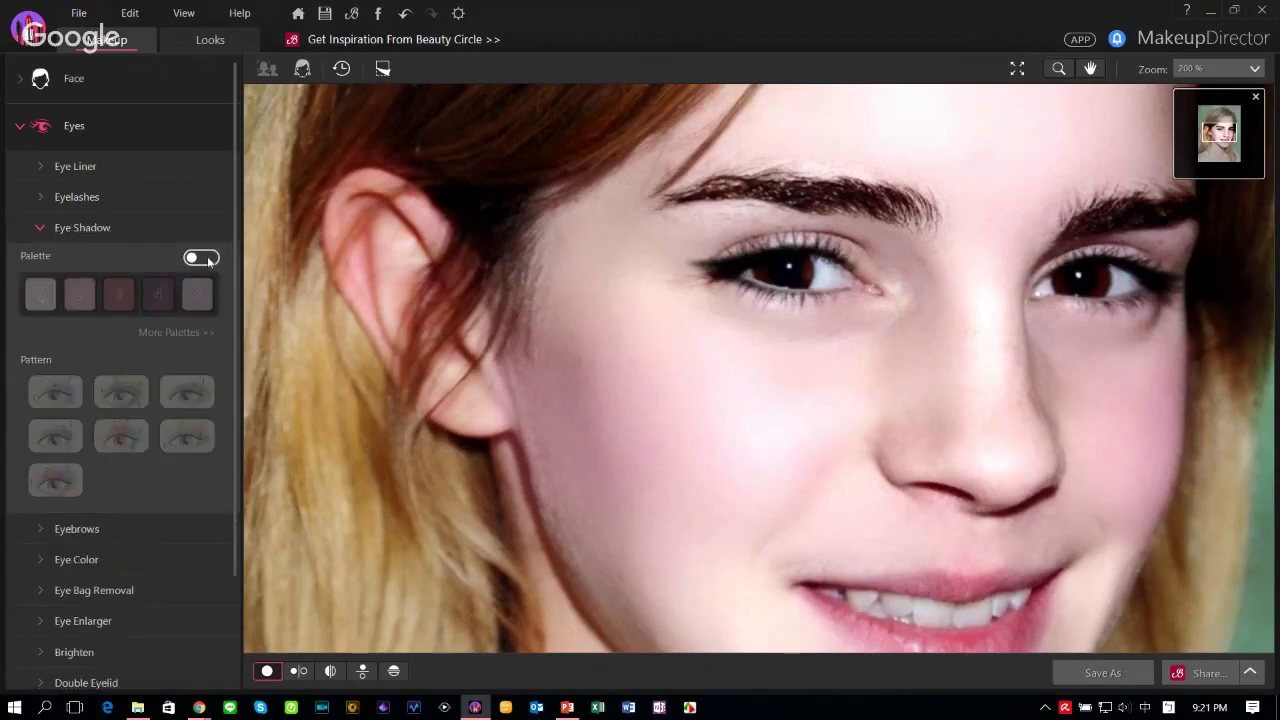
{"action": "left_click", "coordinate": [203, 258]}
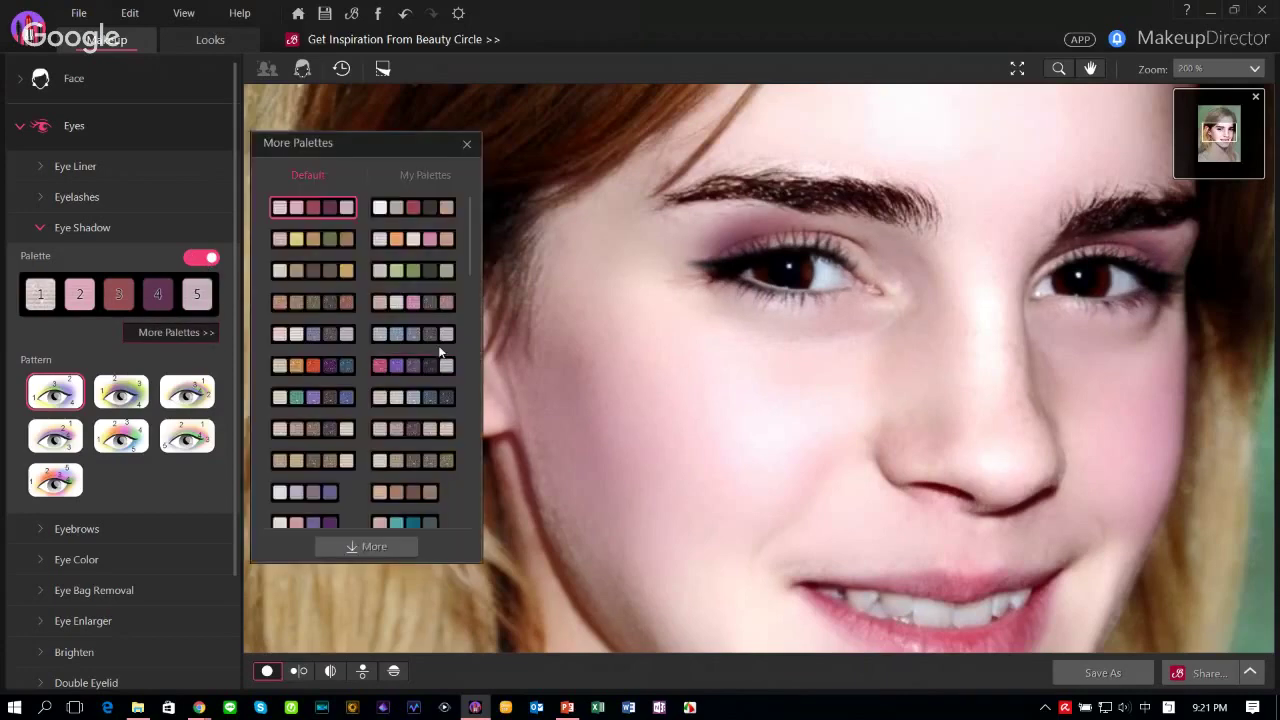
{"action": "scroll", "coordinate": [407, 348], "scroll_direction": "down", "scroll_amount": 5}
{"action": "scroll", "coordinate": [409, 345], "scroll_direction": "down", "scroll_amount": 2}
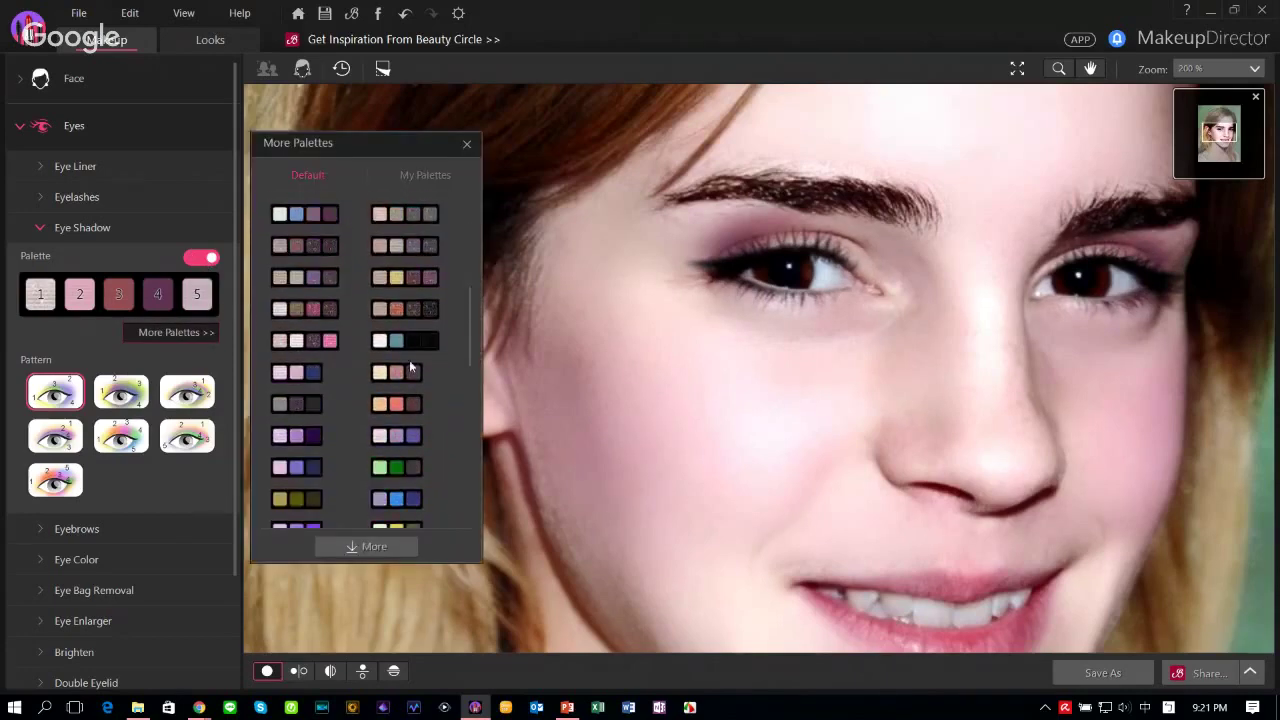
{"action": "left_click", "coordinate": [396, 405]}
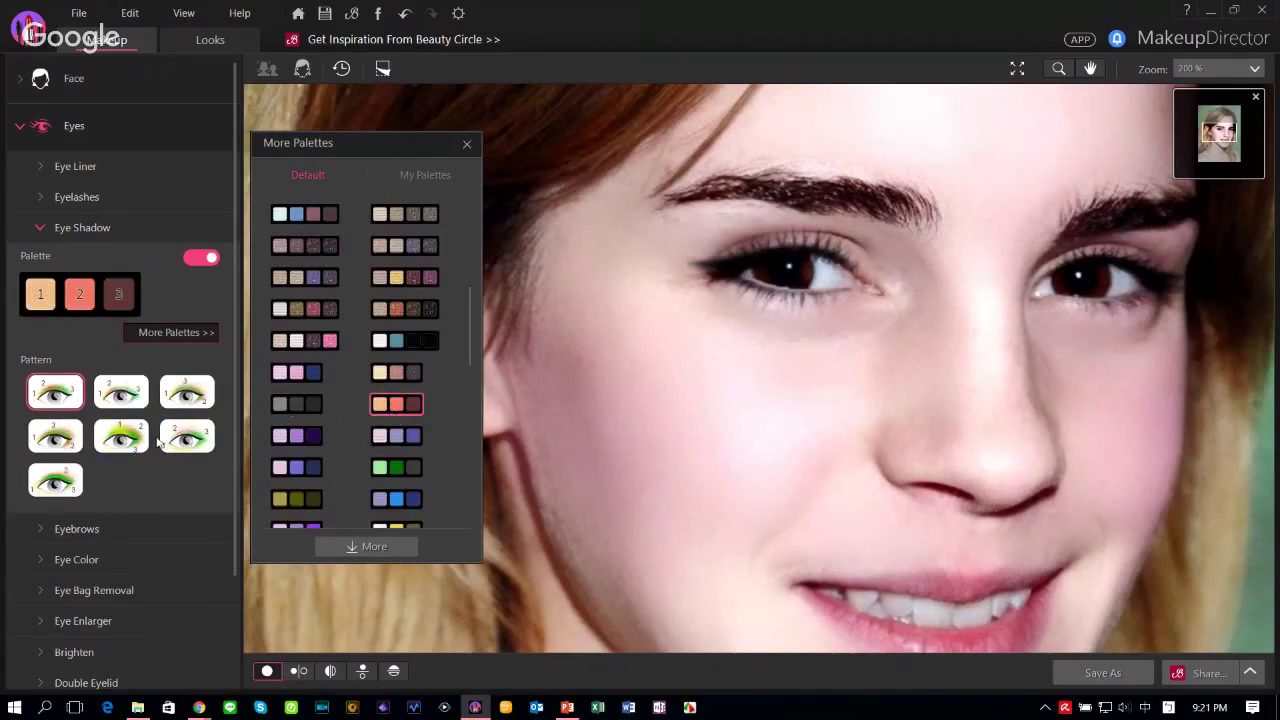
Step: Try different eye shadow patterns, apply the seventh one and close the additional palettes
{"action": "left_click", "coordinate": [120, 437]}
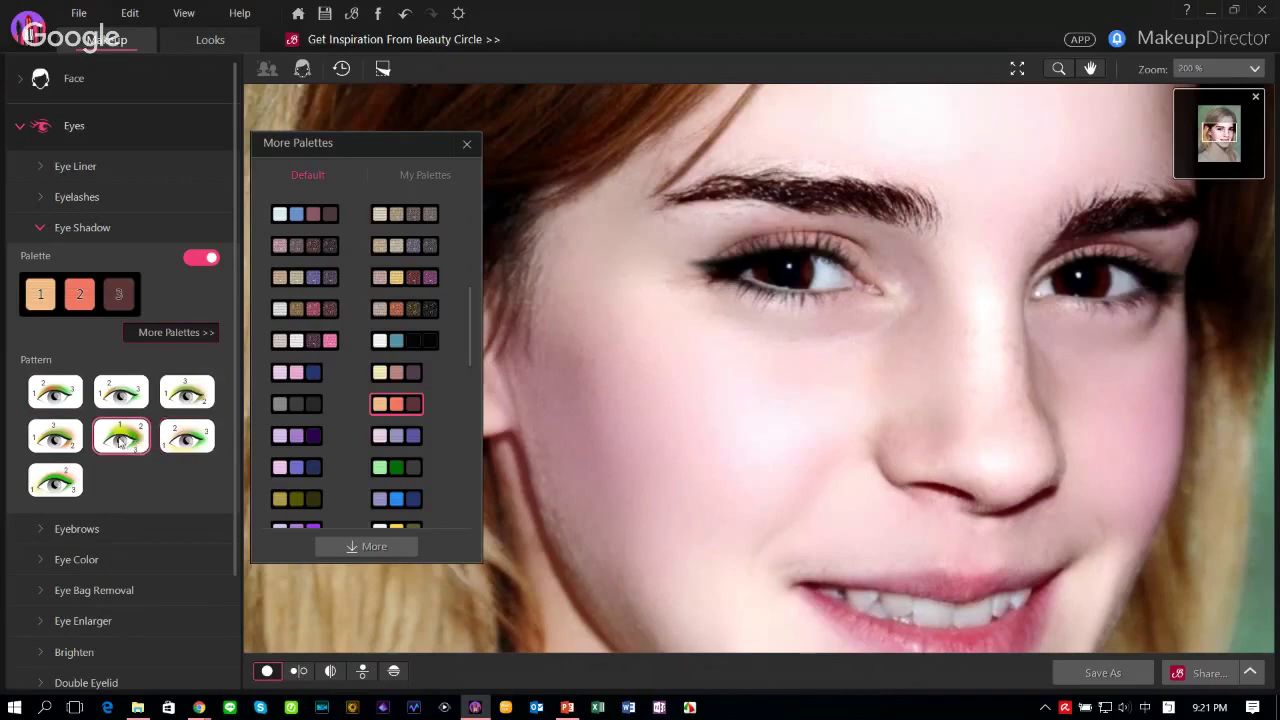
{"action": "left_click", "coordinate": [55, 437]}
{"action": "left_click", "coordinate": [55, 481]}
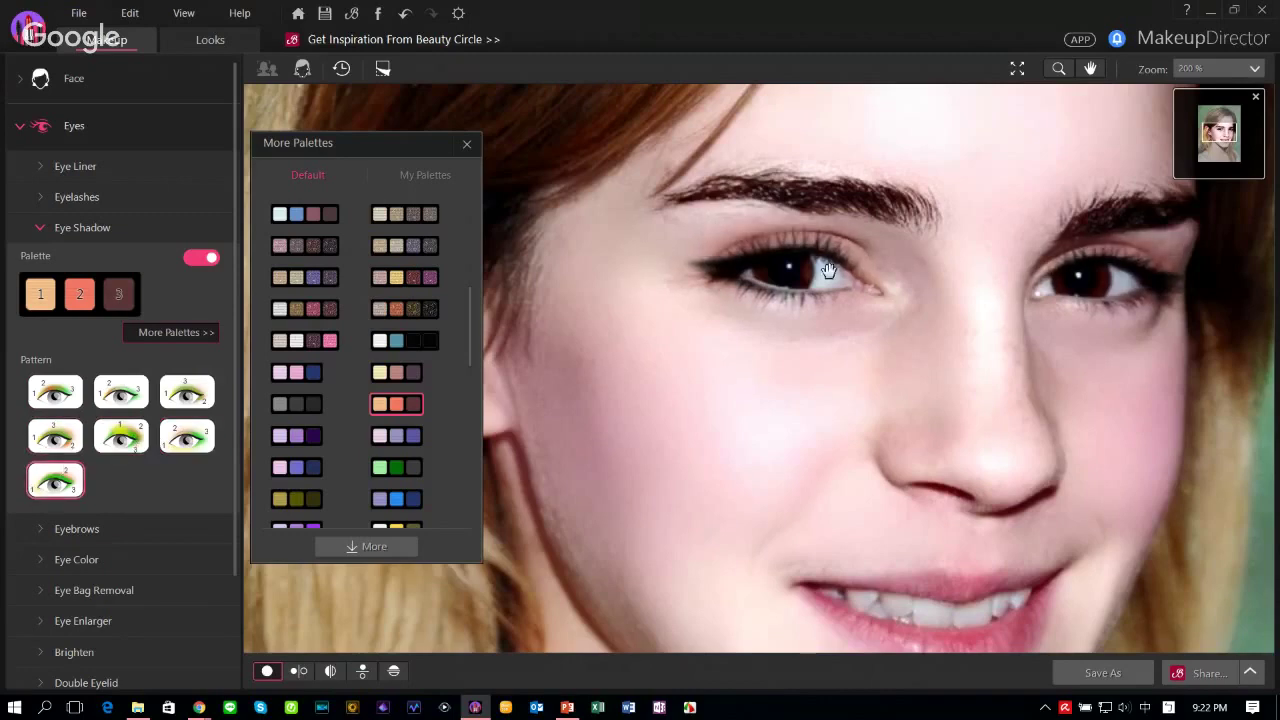
{"action": "left_click", "coordinate": [466, 143]}
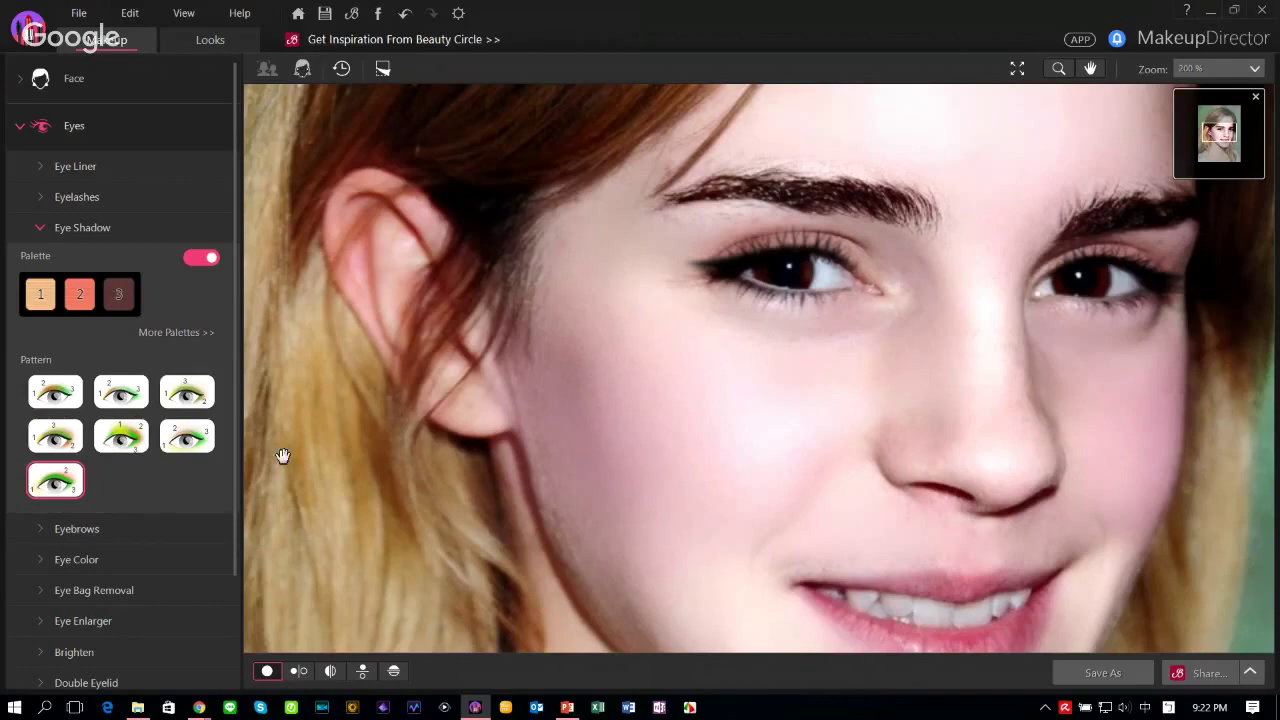
Step: Colour the eyebrows with the near-black first shade and reshape them with the last pattern in the second row
{"action": "left_click", "coordinate": [40, 528]}
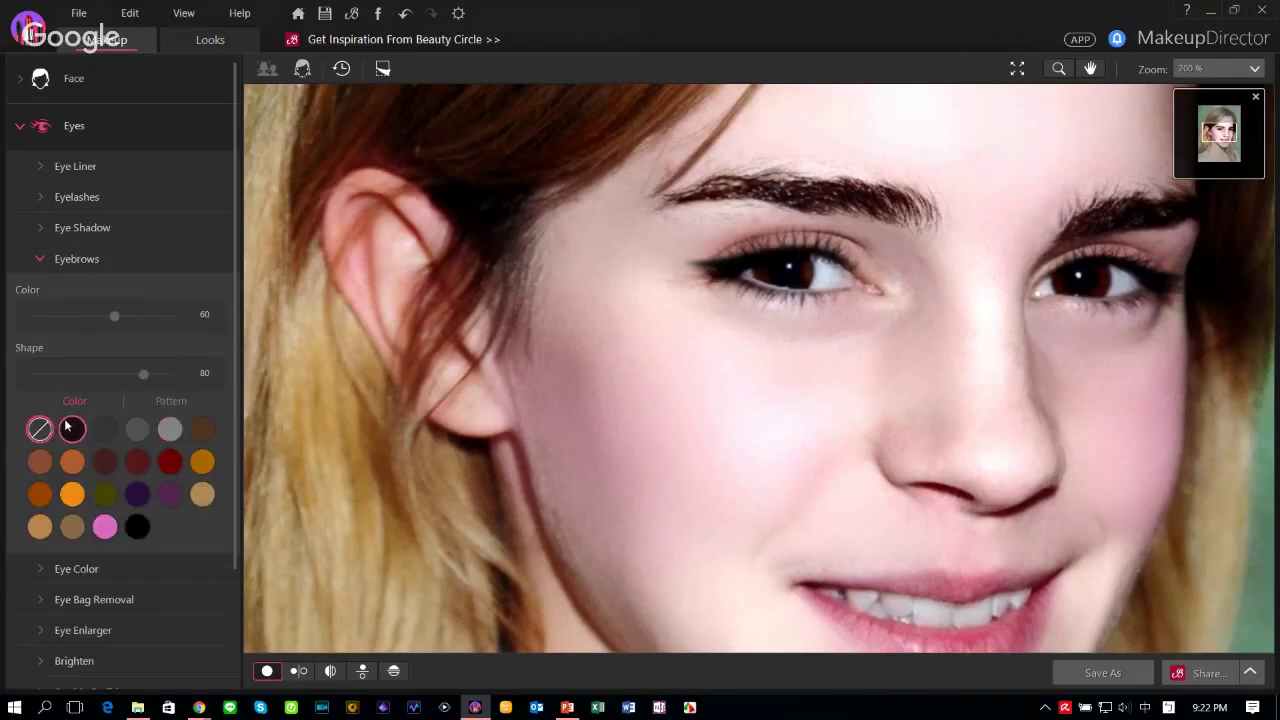
{"action": "left_click", "coordinate": [70, 428]}
{"action": "left_click", "coordinate": [165, 401]}
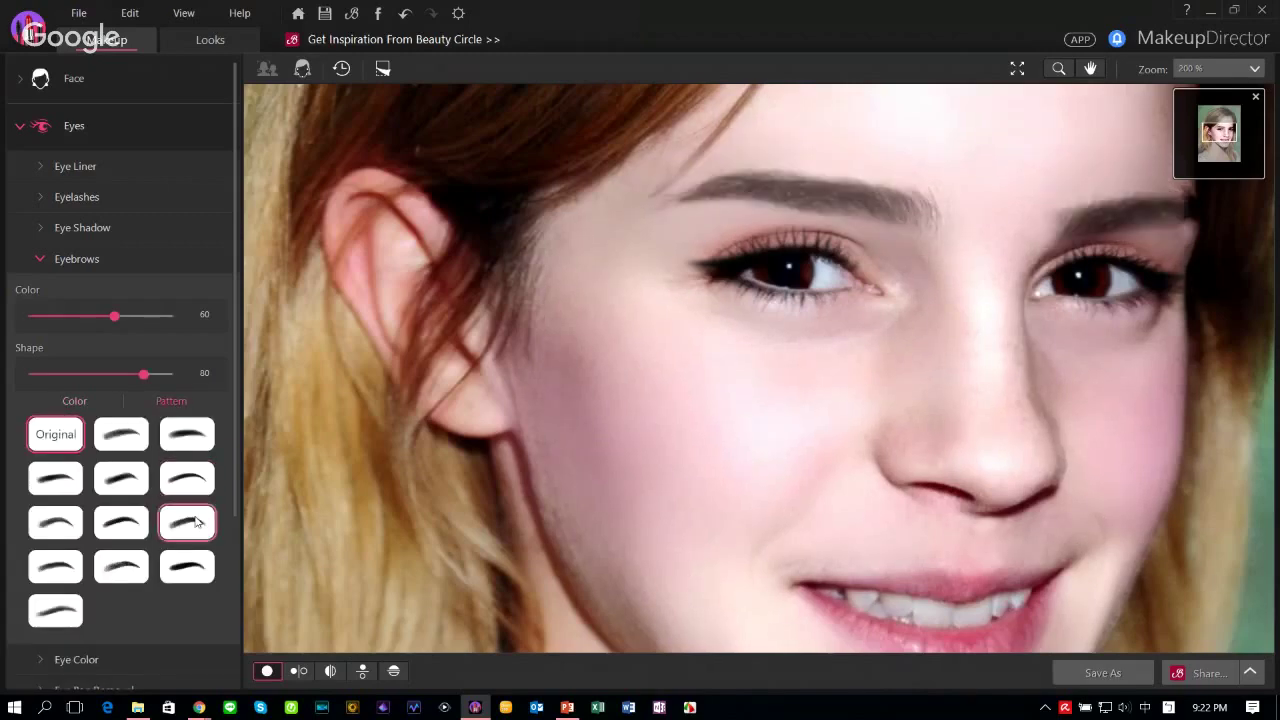
{"action": "left_click", "coordinate": [194, 485]}
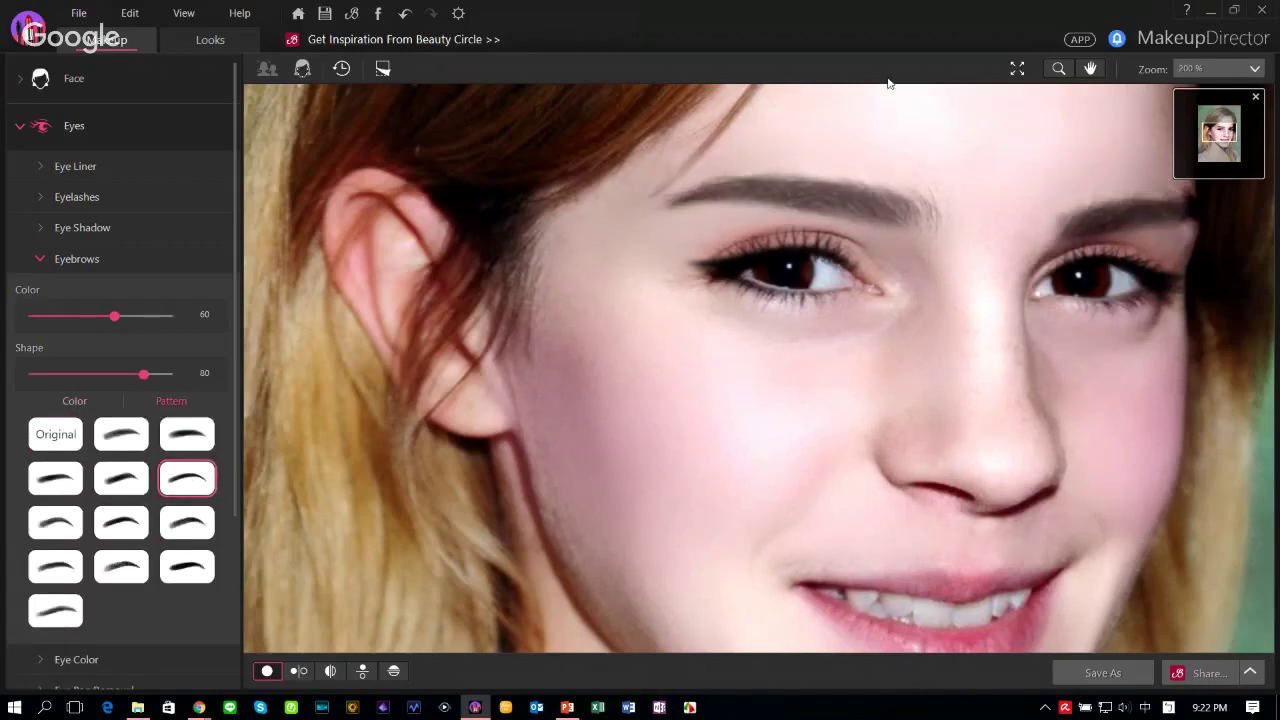
Step: Change the eye colour with the first blue iris pattern at strength 93 and recolour it bright blue
{"action": "scroll", "coordinate": [99, 486], "scroll_direction": "down", "scroll_amount": 4}
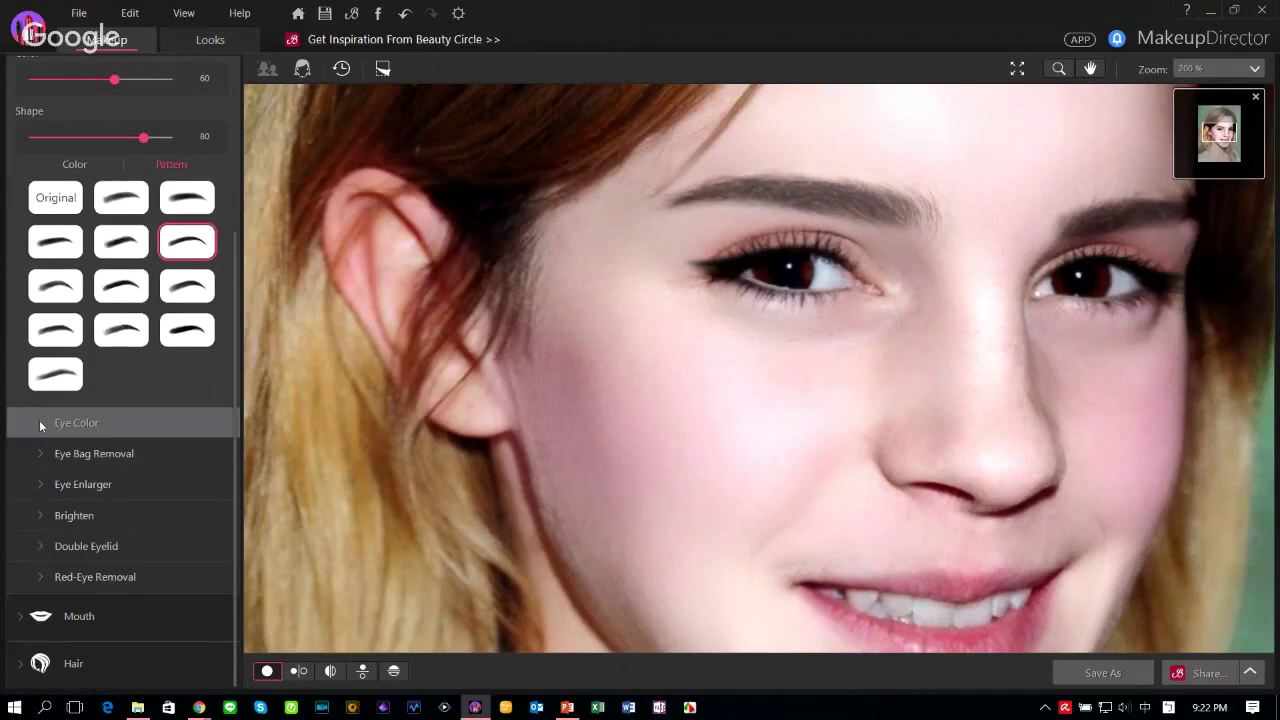
{"action": "left_click", "coordinate": [40, 425]}
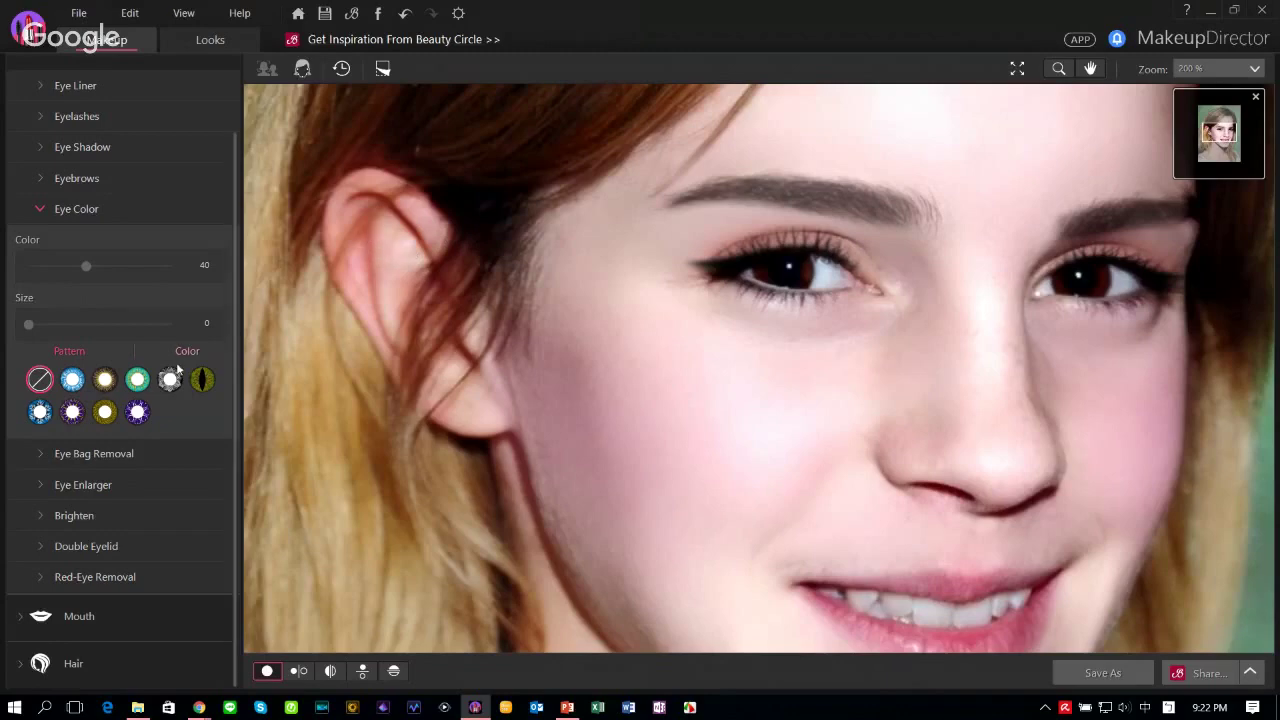
{"action": "left_click", "coordinate": [72, 379]}
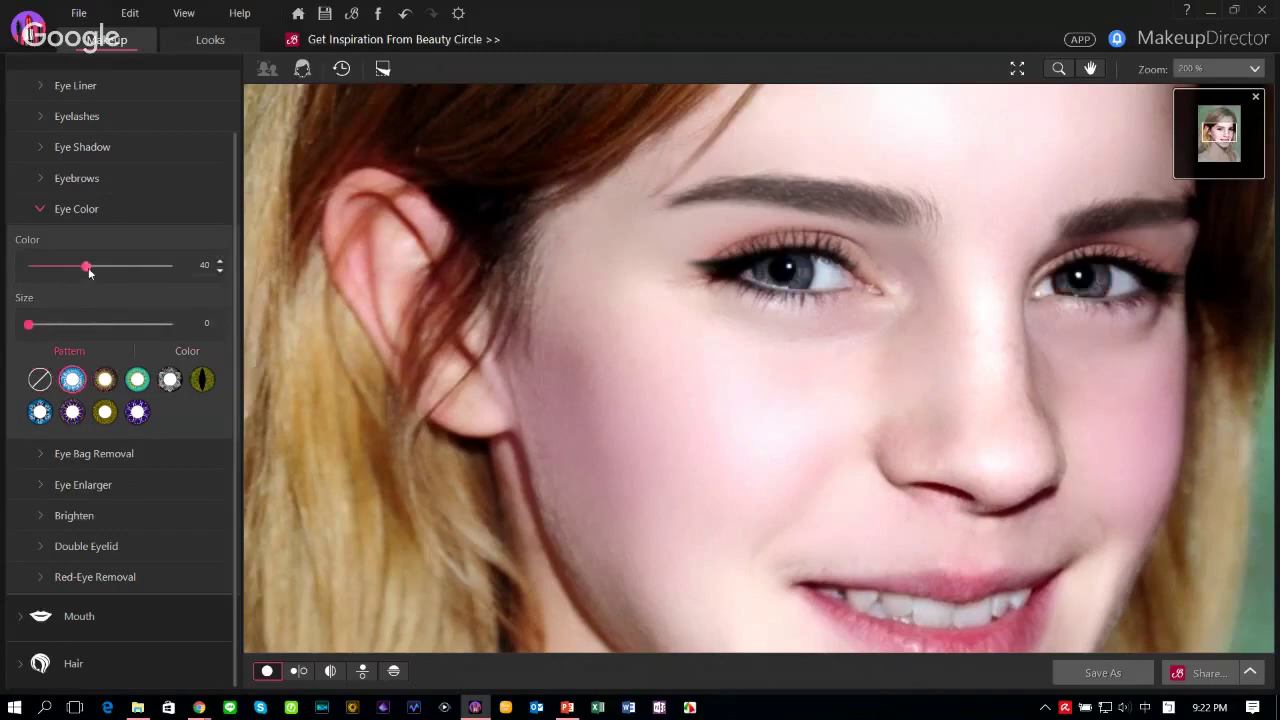
{"action": "left_click_drag", "start_coordinate": [88, 270], "coordinate": [165, 271]}
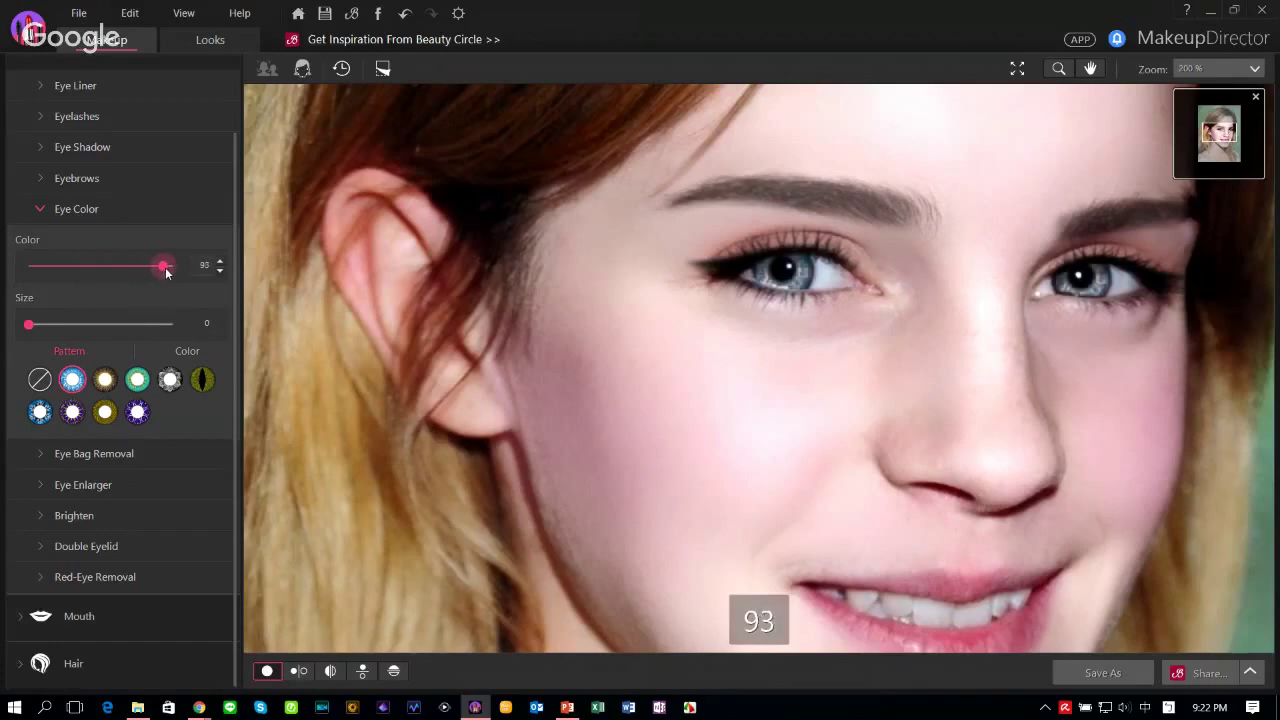
{"action": "left_click", "coordinate": [188, 350]}
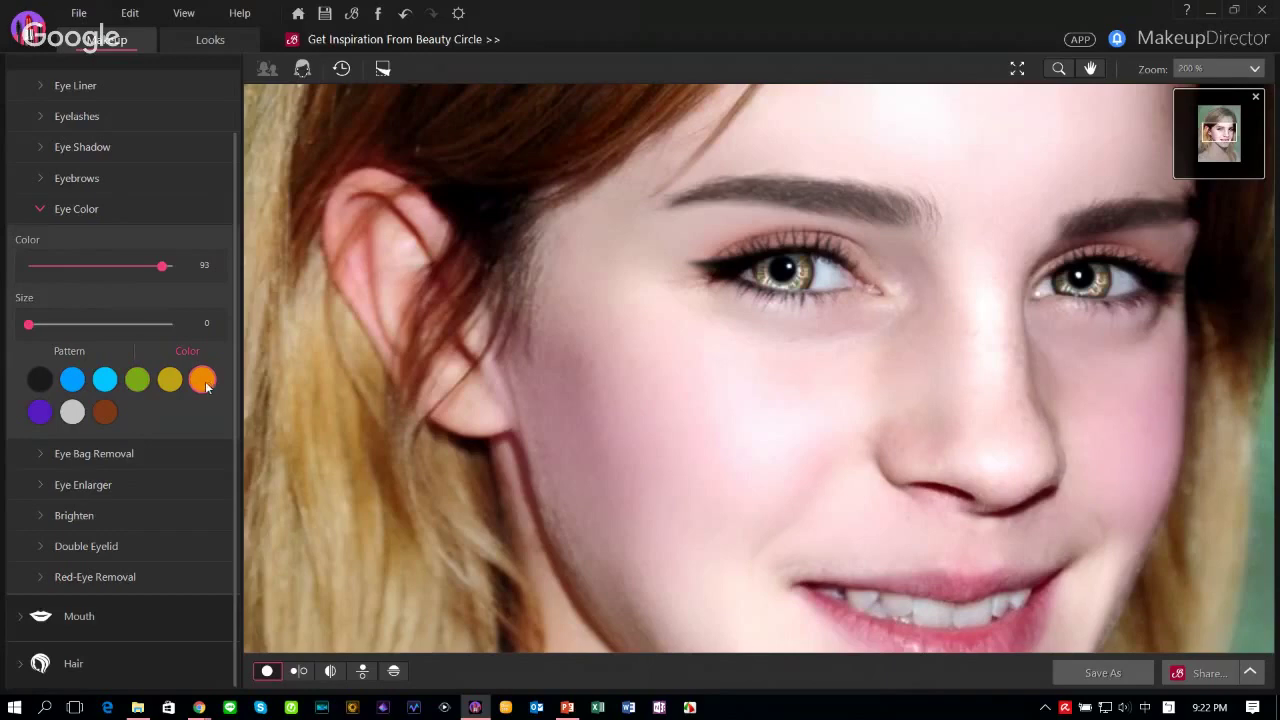
{"action": "left_click", "coordinate": [70, 378]}
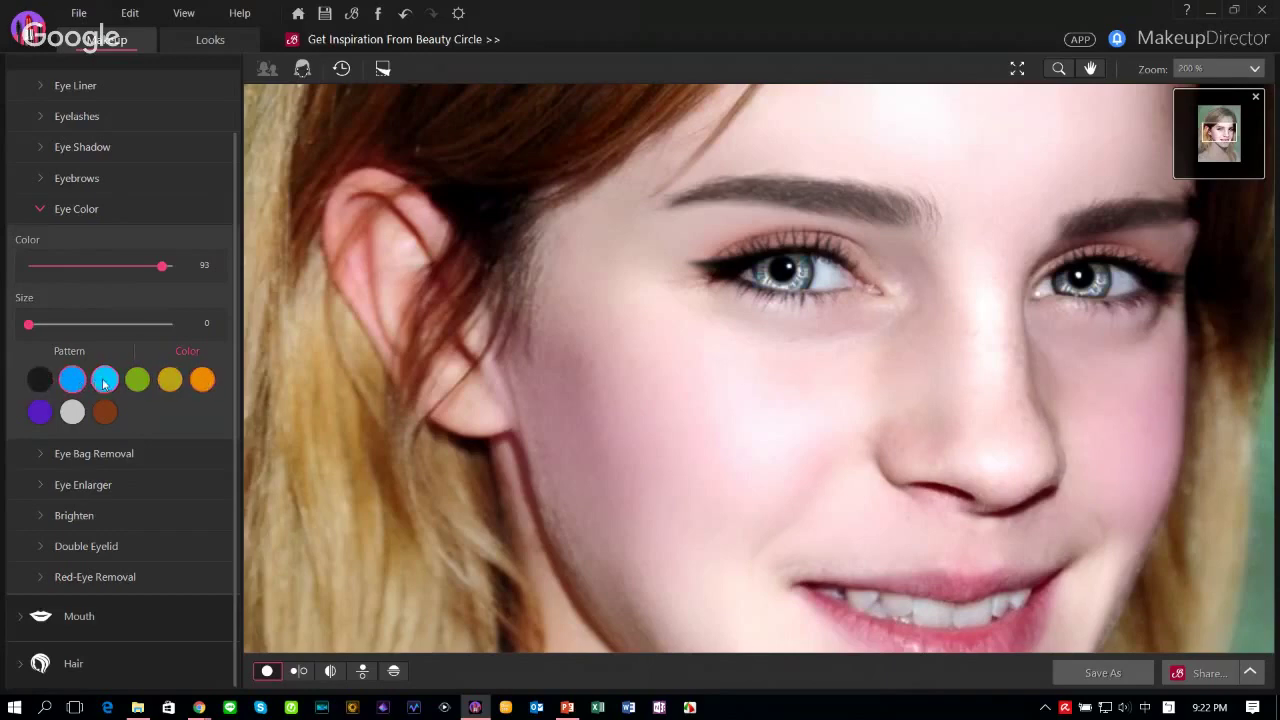
Step: Set Eye Bag Removal to 85 and Eye Enlarger to 32
{"action": "left_click", "coordinate": [36, 456]}
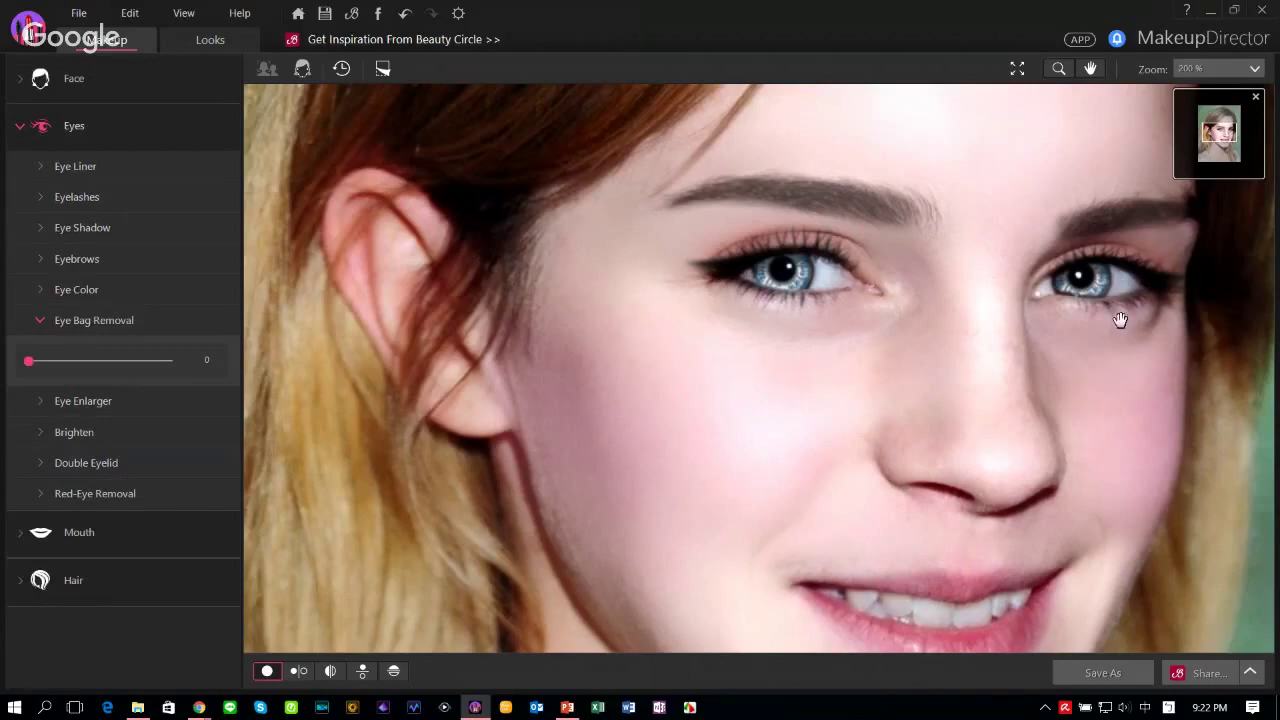
{"action": "left_click_drag", "start_coordinate": [29, 361], "coordinate": [151, 367]}
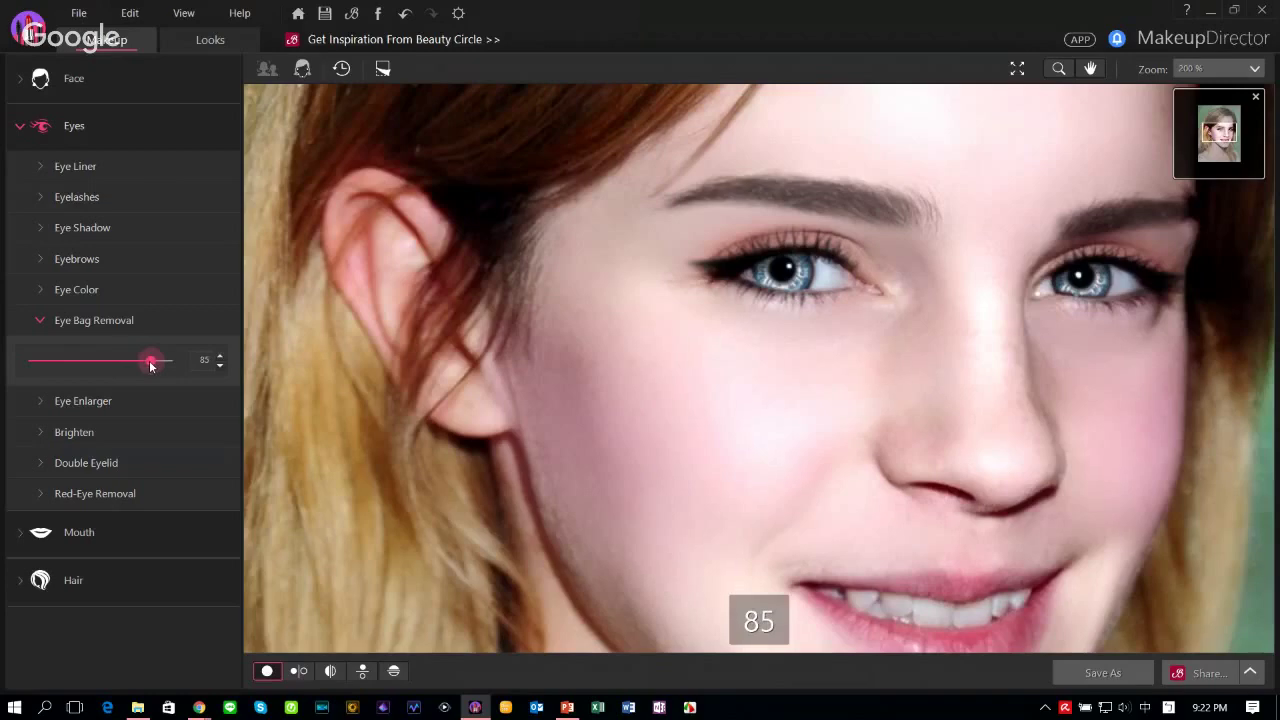
{"action": "left_click", "coordinate": [57, 401]}
{"action": "left_click_drag", "start_coordinate": [31, 394], "coordinate": [75, 395]}
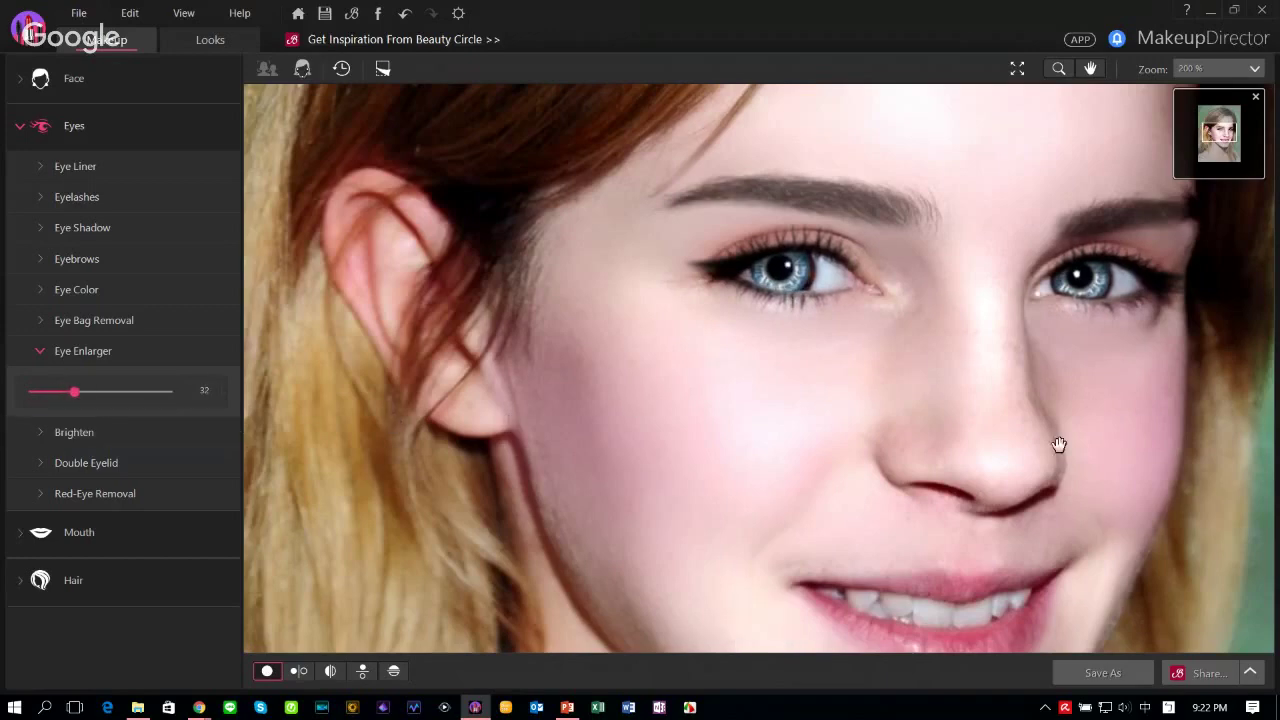
Step: Try pink and light purple lip colours, then apply the raspberry shade to the lips
{"action": "left_click_drag", "start_coordinate": [1057, 443], "coordinate": [936, 296]}
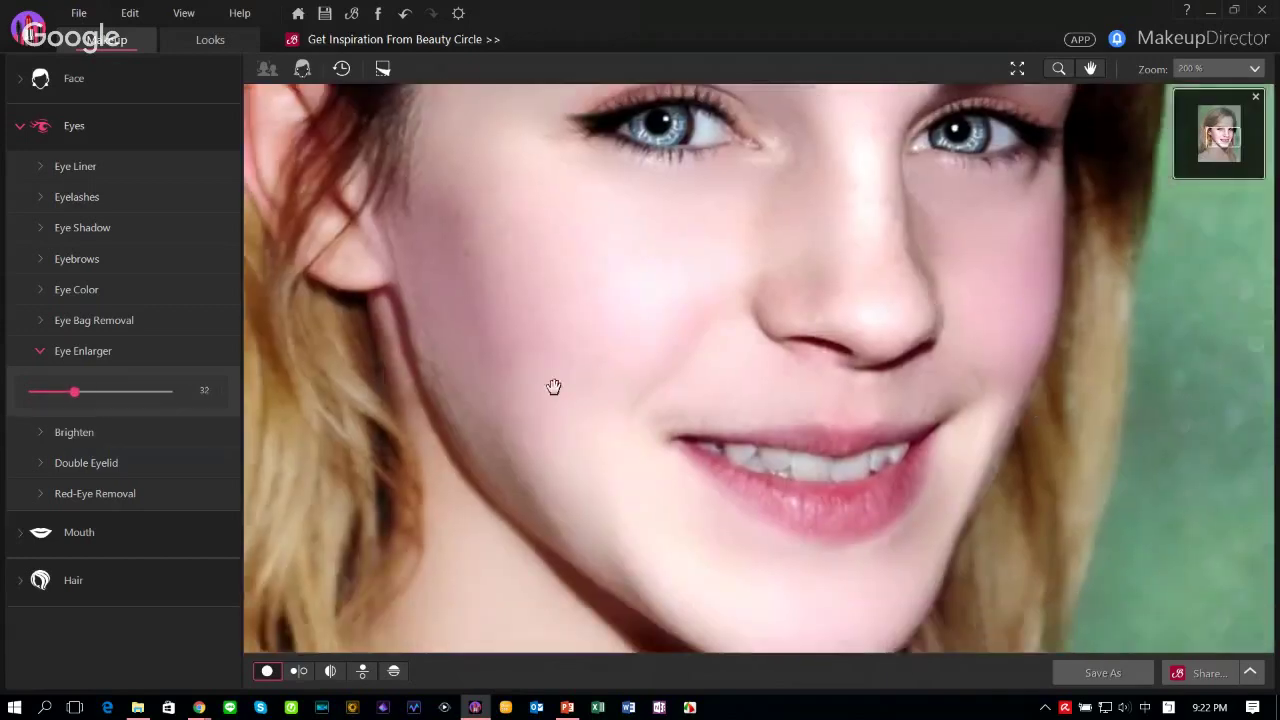
{"action": "left_click", "coordinate": [14, 538]}
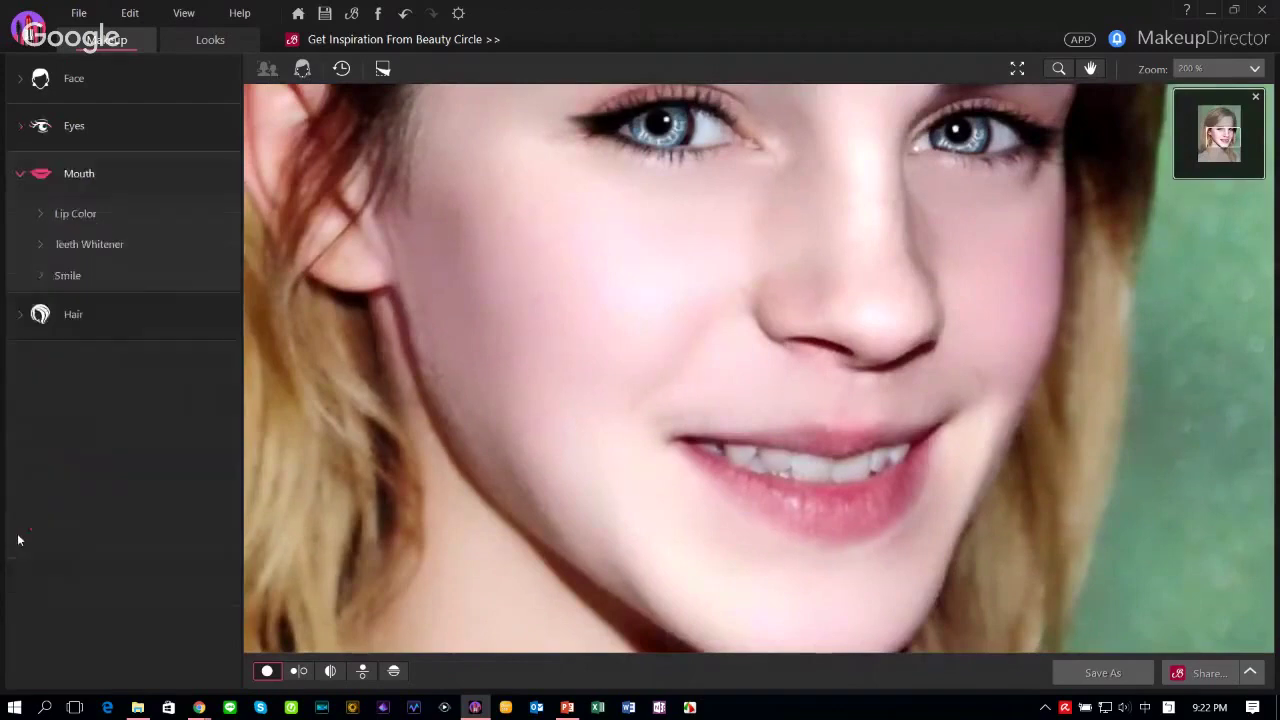
{"action": "left_click", "coordinate": [37, 216]}
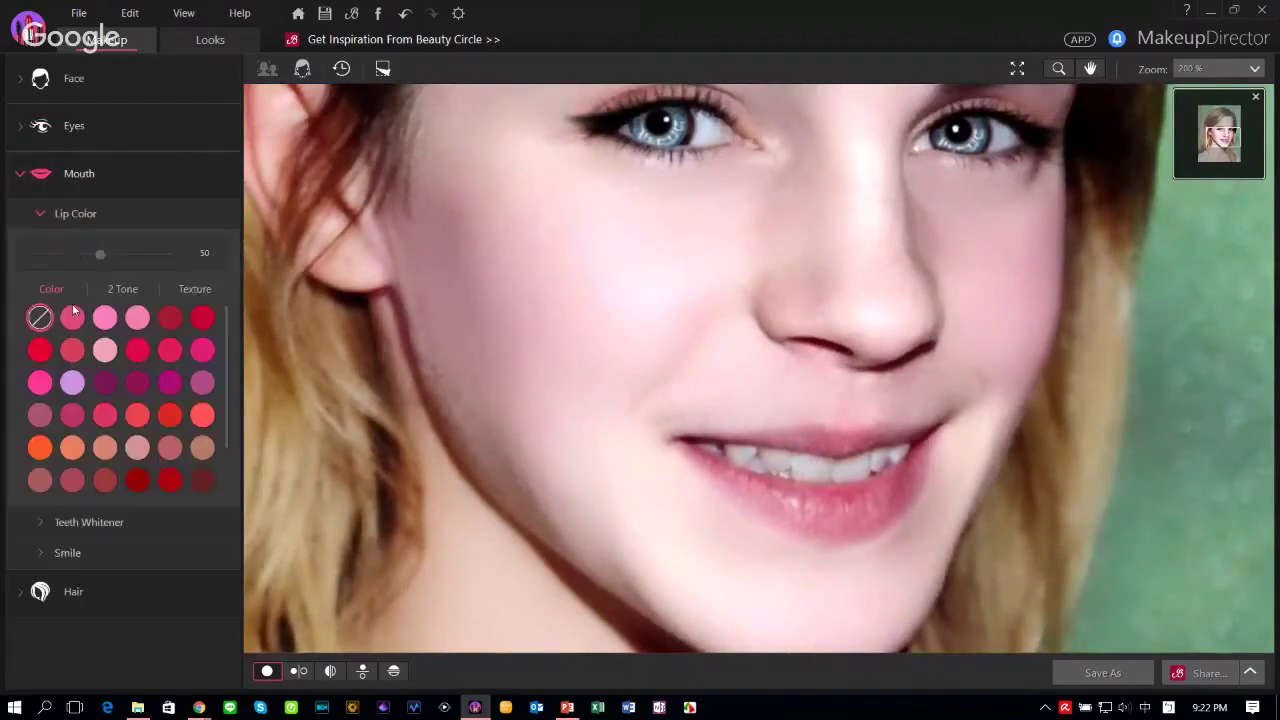
{"action": "left_click", "coordinate": [72, 317]}
{"action": "left_click", "coordinate": [86, 377]}
{"action": "left_click", "coordinate": [72, 414]}
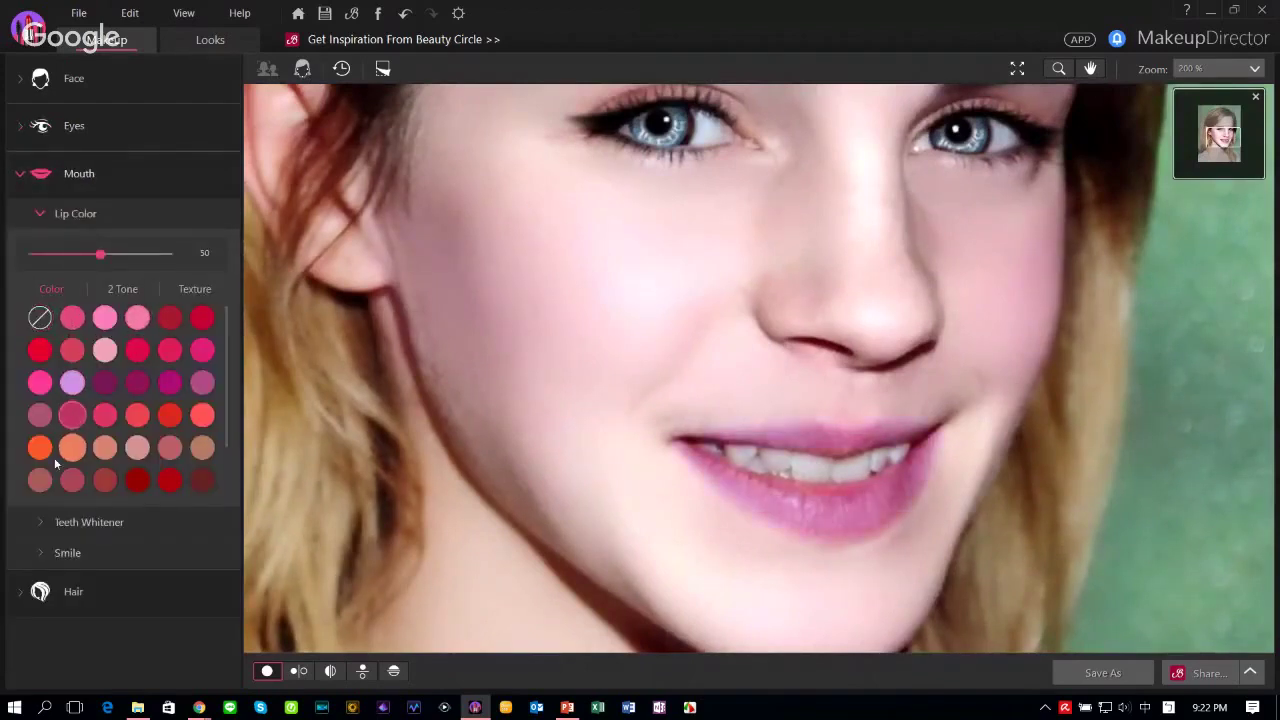
Step: Apply the third, glossy lip texture and the red and pink two-tone lip colour
{"action": "left_click", "coordinate": [196, 289]}
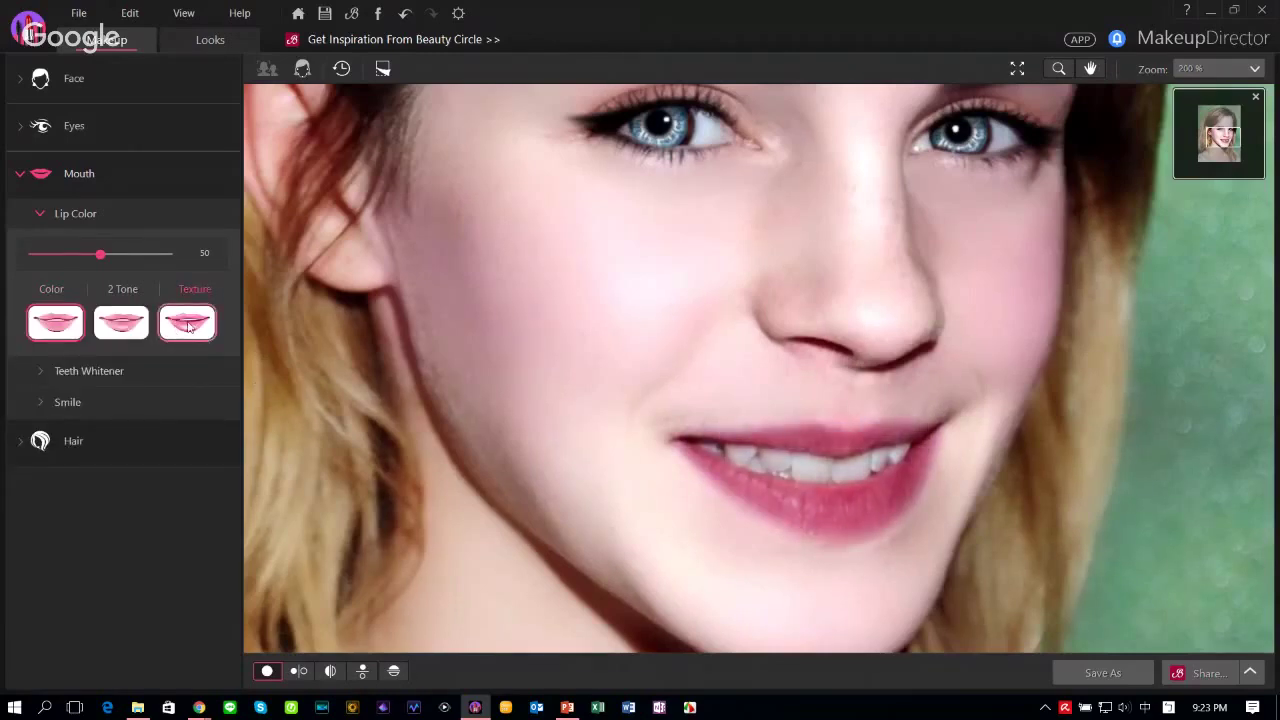
{"action": "left_click", "coordinate": [188, 327]}
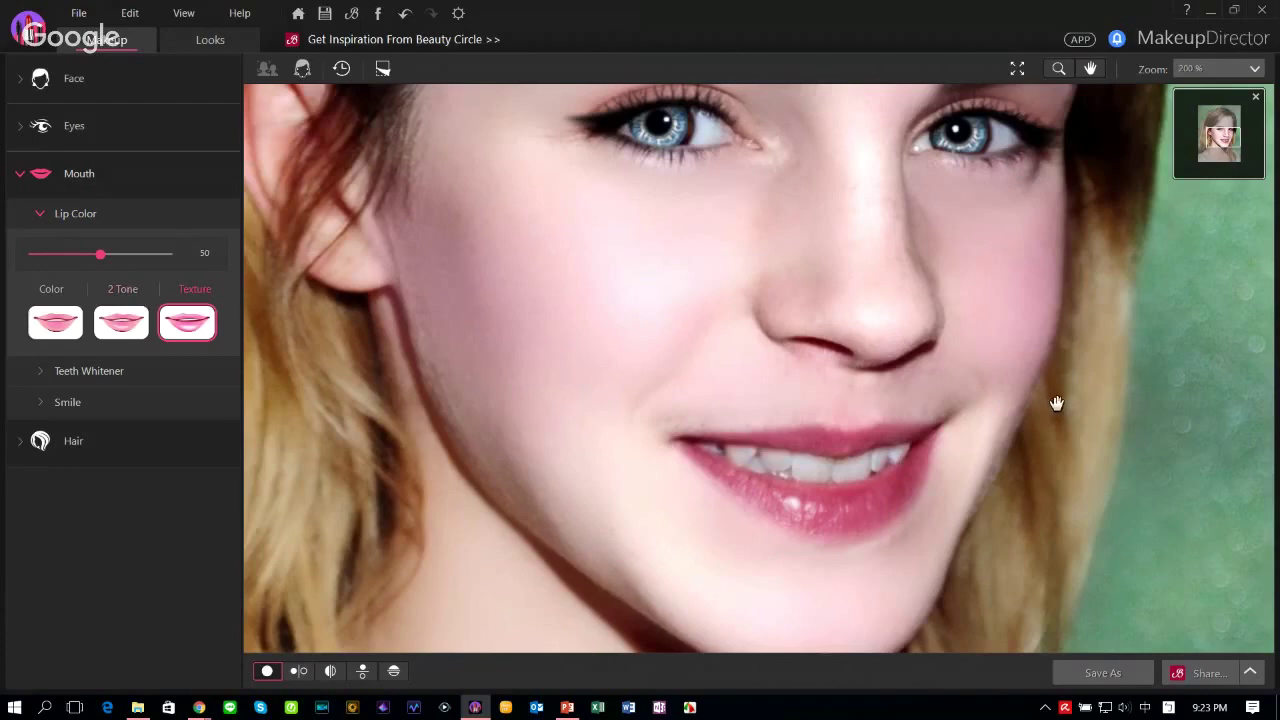
{"action": "left_click", "coordinate": [123, 289]}
{"action": "left_click", "coordinate": [105, 318]}
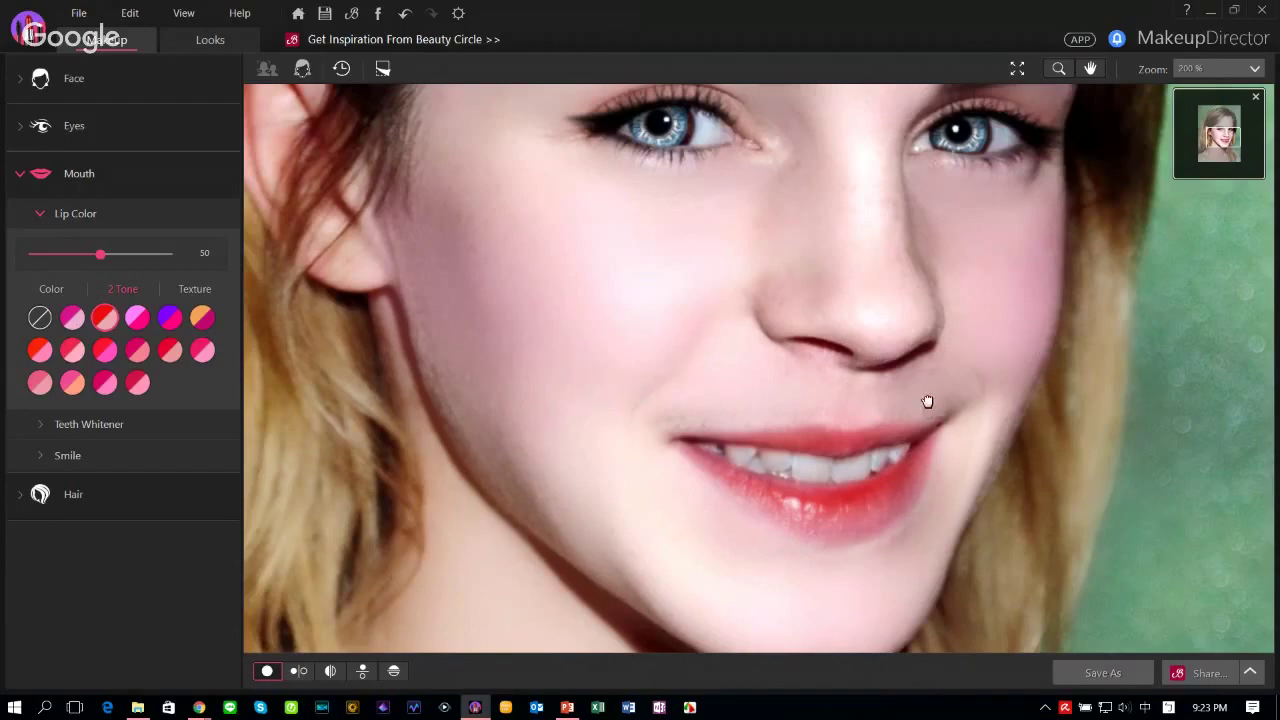
Step: Set Teeth Whitener and Smile to 100 and fit the whole portrait in the view
{"action": "left_click_drag", "start_coordinate": [926, 403], "coordinate": [902, 343]}
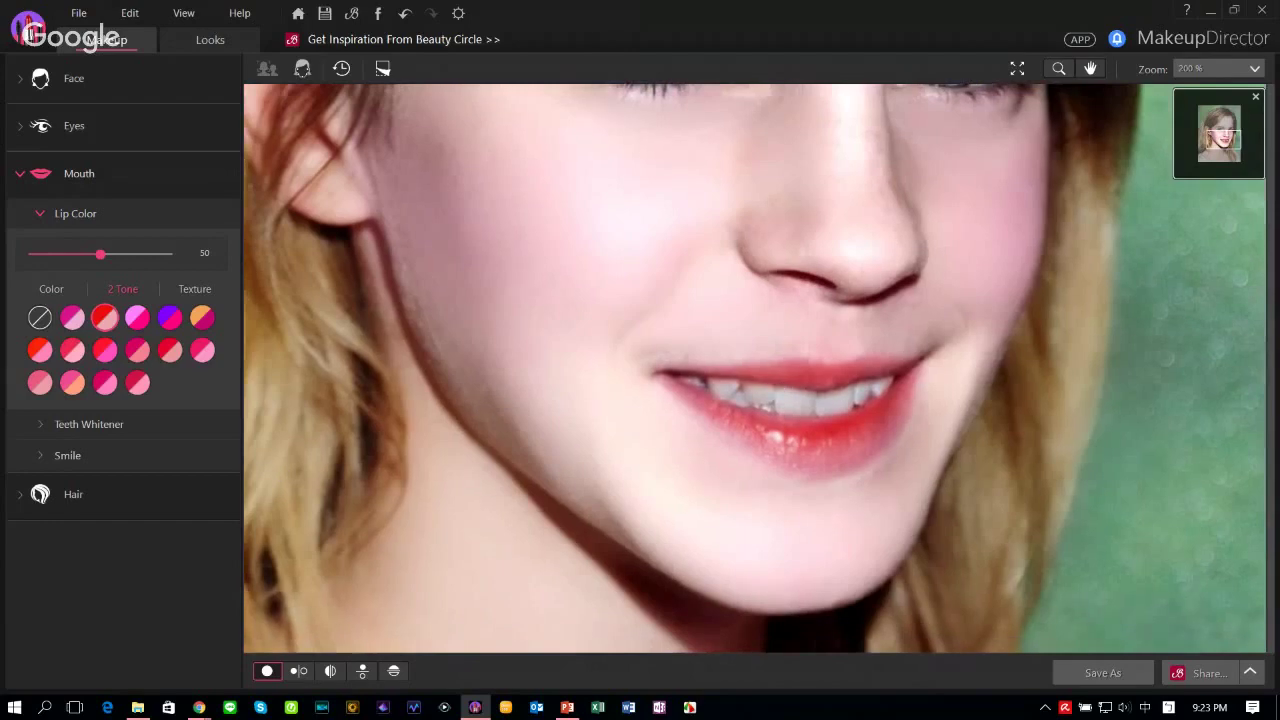
{"action": "left_click", "coordinate": [40, 423]}
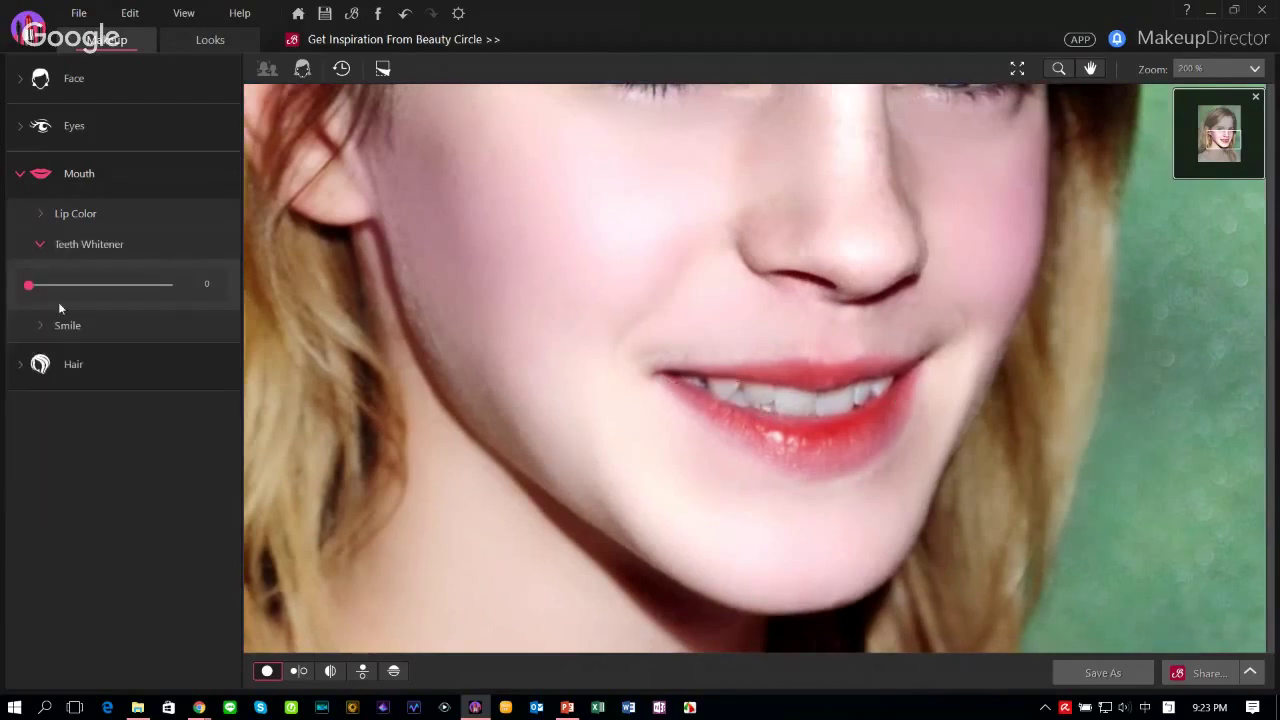
{"action": "left_click_drag", "start_coordinate": [28, 288], "coordinate": [178, 288]}
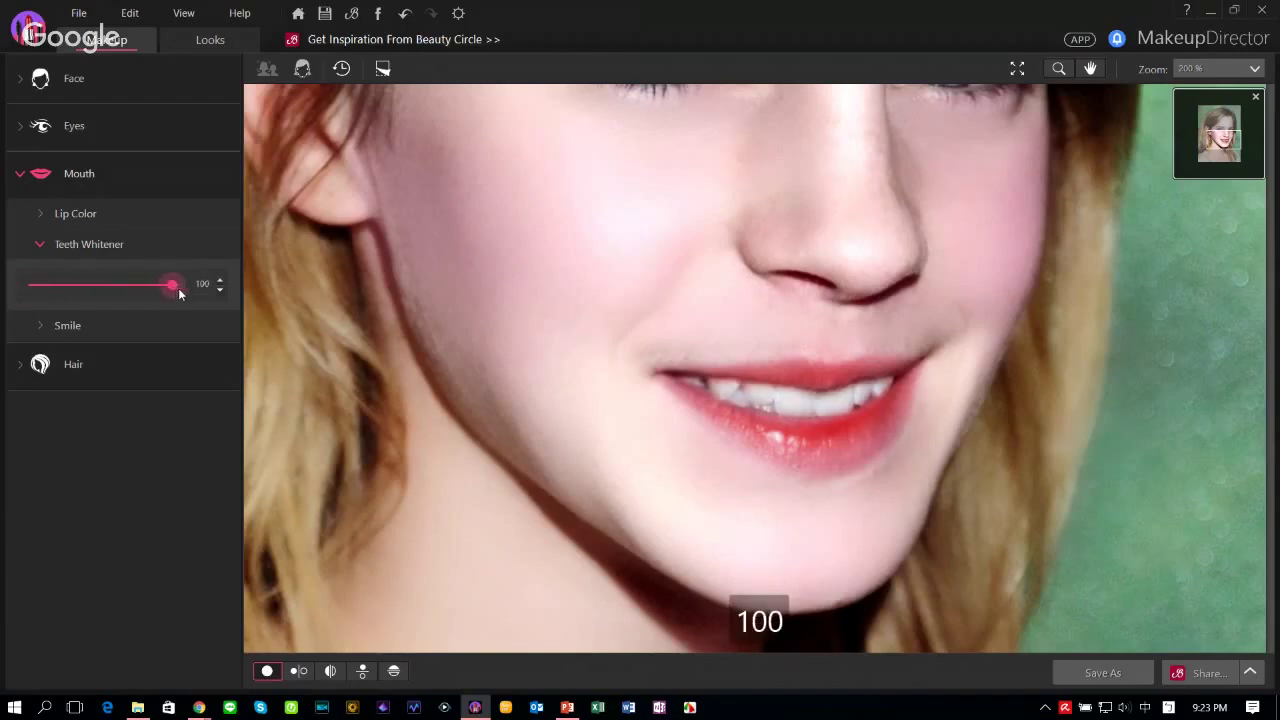
{"action": "left_click", "coordinate": [42, 334]}
{"action": "left_click_drag", "start_coordinate": [30, 318], "coordinate": [206, 316]}
{"action": "key", "text": "ctrl+0"}
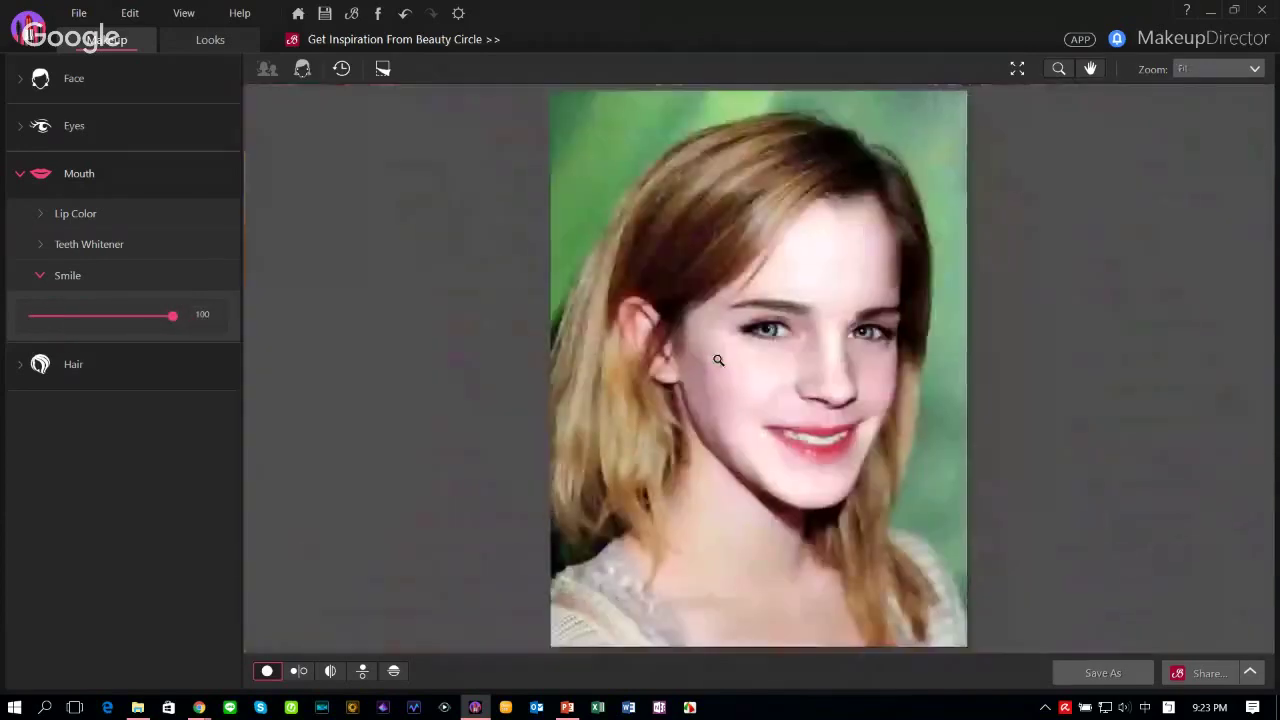
Step: Try the red and blue hair colours on the portrait, and apply the reddish-brown shade
{"action": "left_click", "coordinate": [30, 364]}
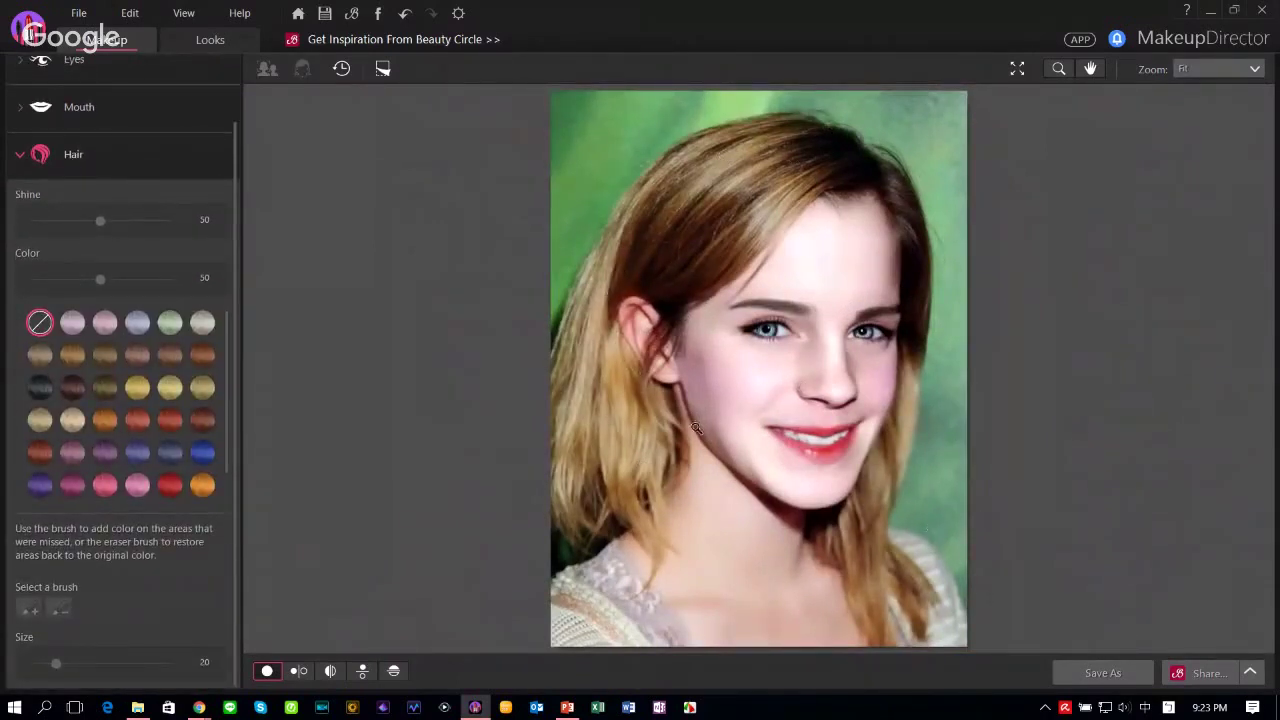
{"action": "left_click", "coordinate": [201, 362]}
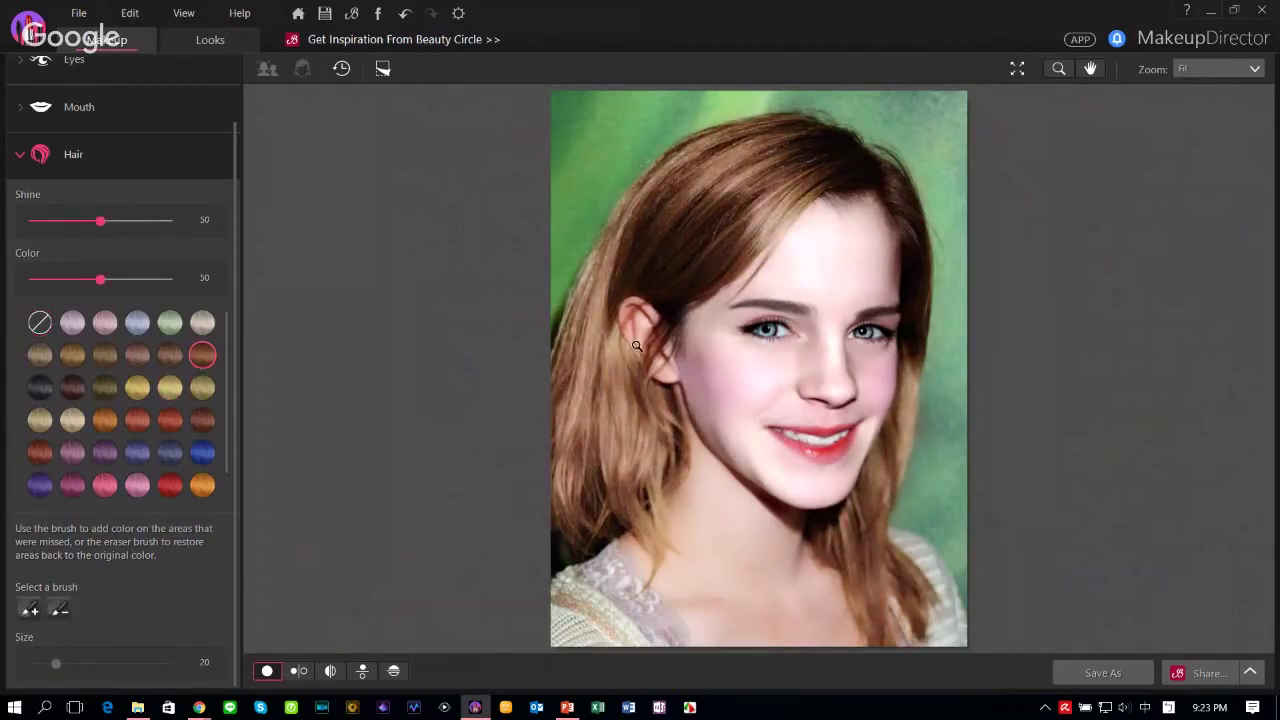
{"action": "left_click", "coordinate": [180, 487]}
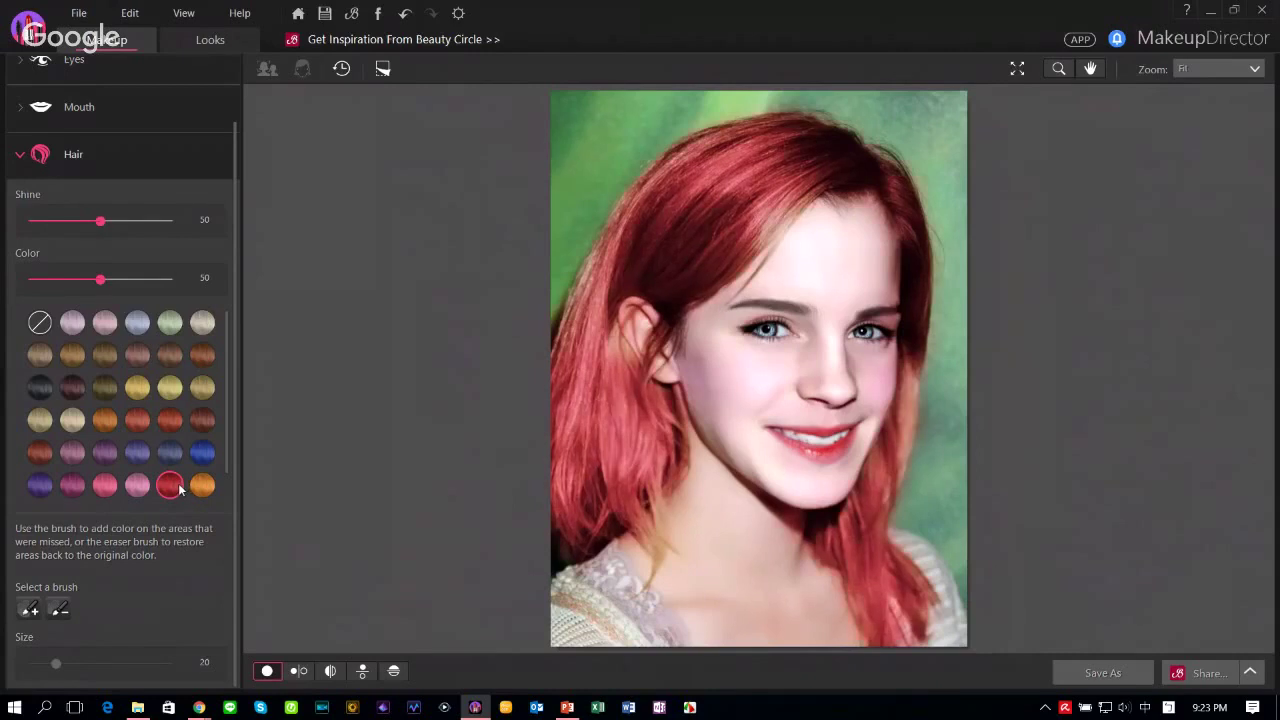
{"action": "left_click", "coordinate": [203, 453]}
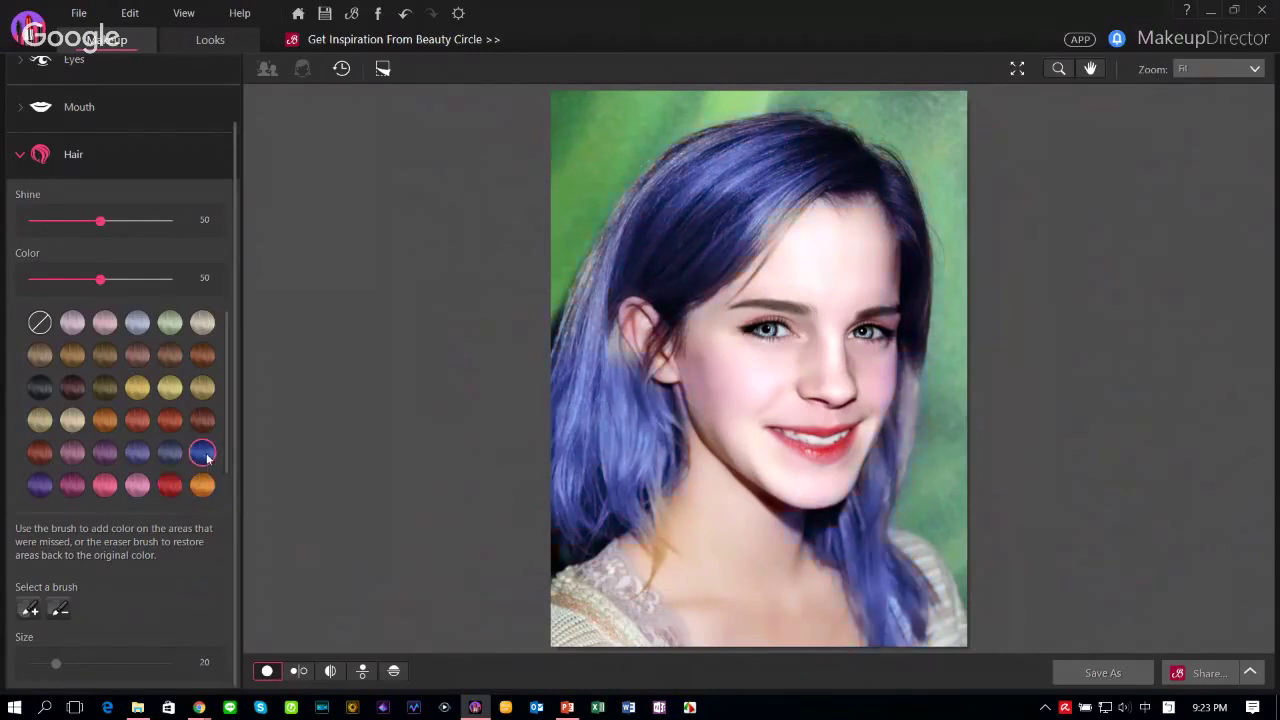
{"action": "left_click", "coordinate": [203, 357]}
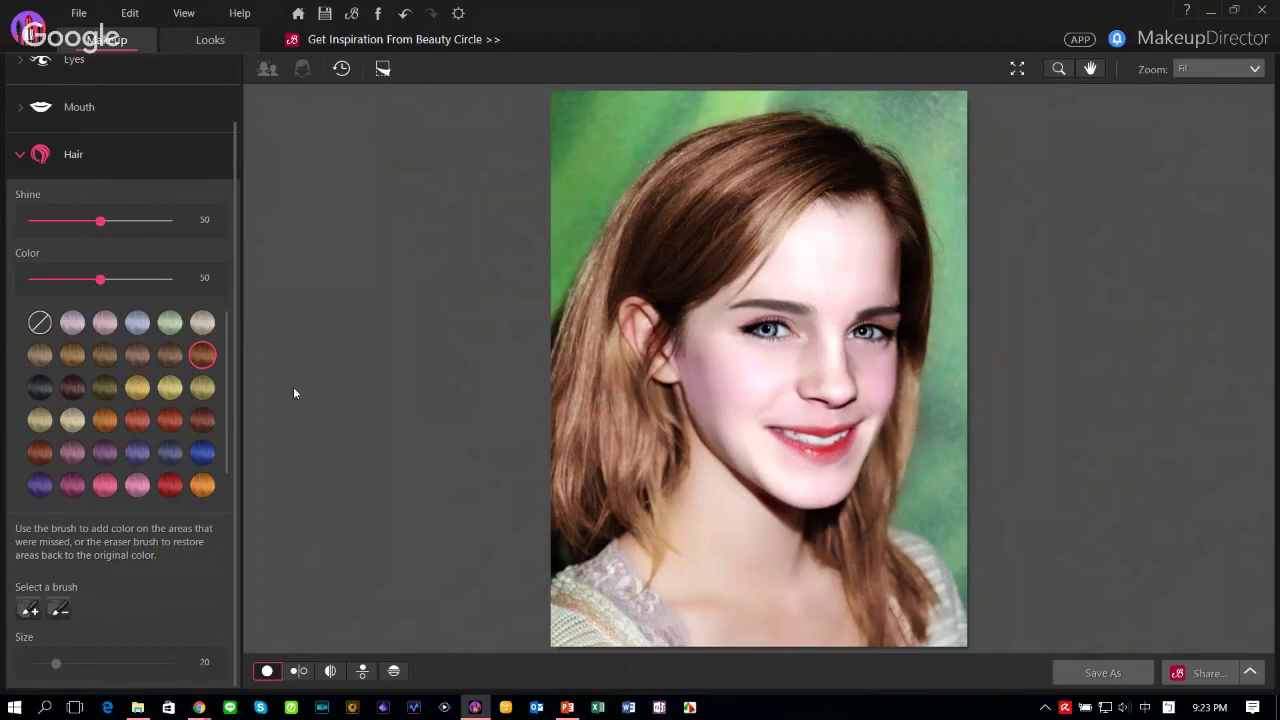
Step: Compare the portrait before and after the makeup side by side at 100% zoom
{"action": "left_click", "coordinate": [299, 671]}
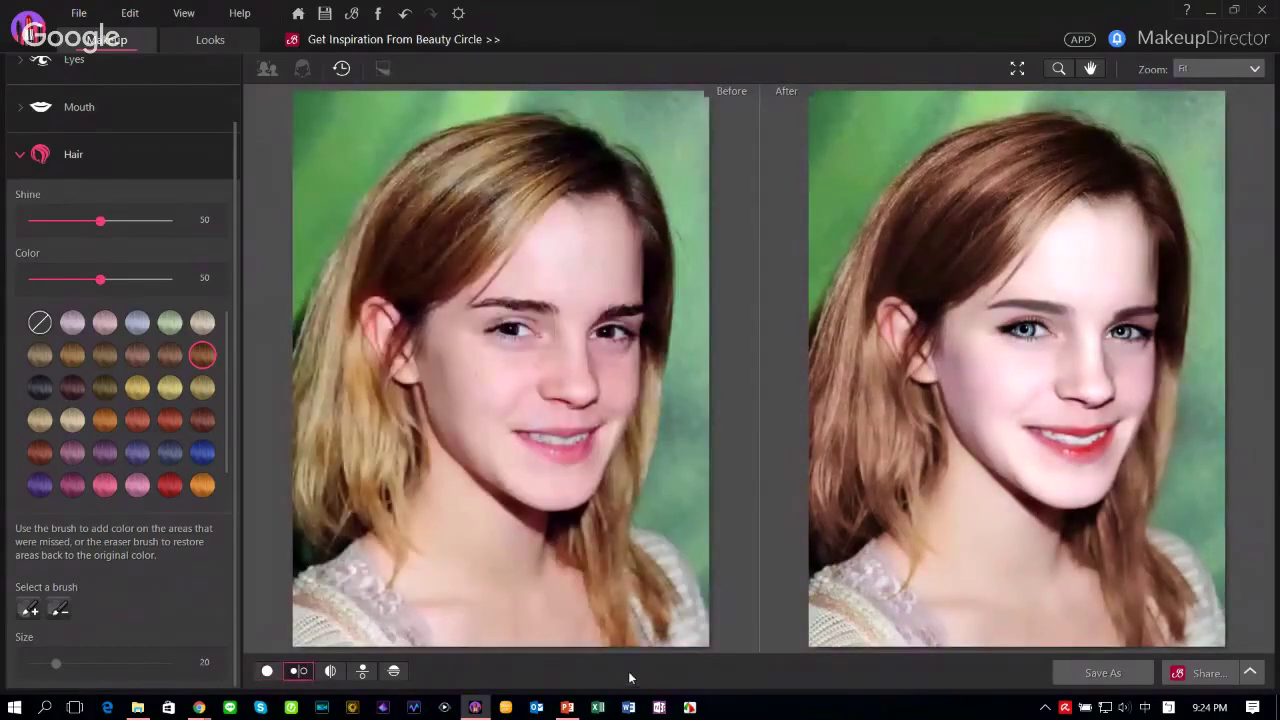
{"action": "left_click", "coordinate": [1062, 352]}
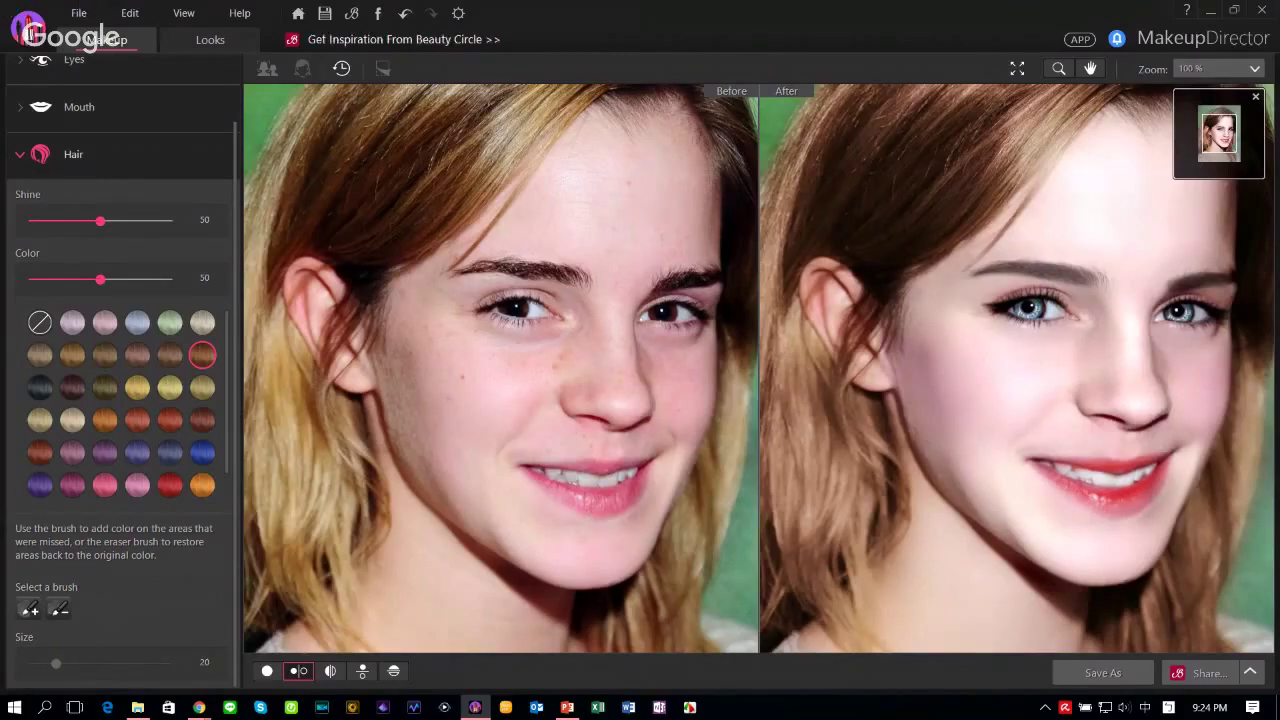
Step: Switch to Chrome and view the MakeupDirector product page on the CyberLink website
{"action": "left_click", "coordinate": [199, 707]}
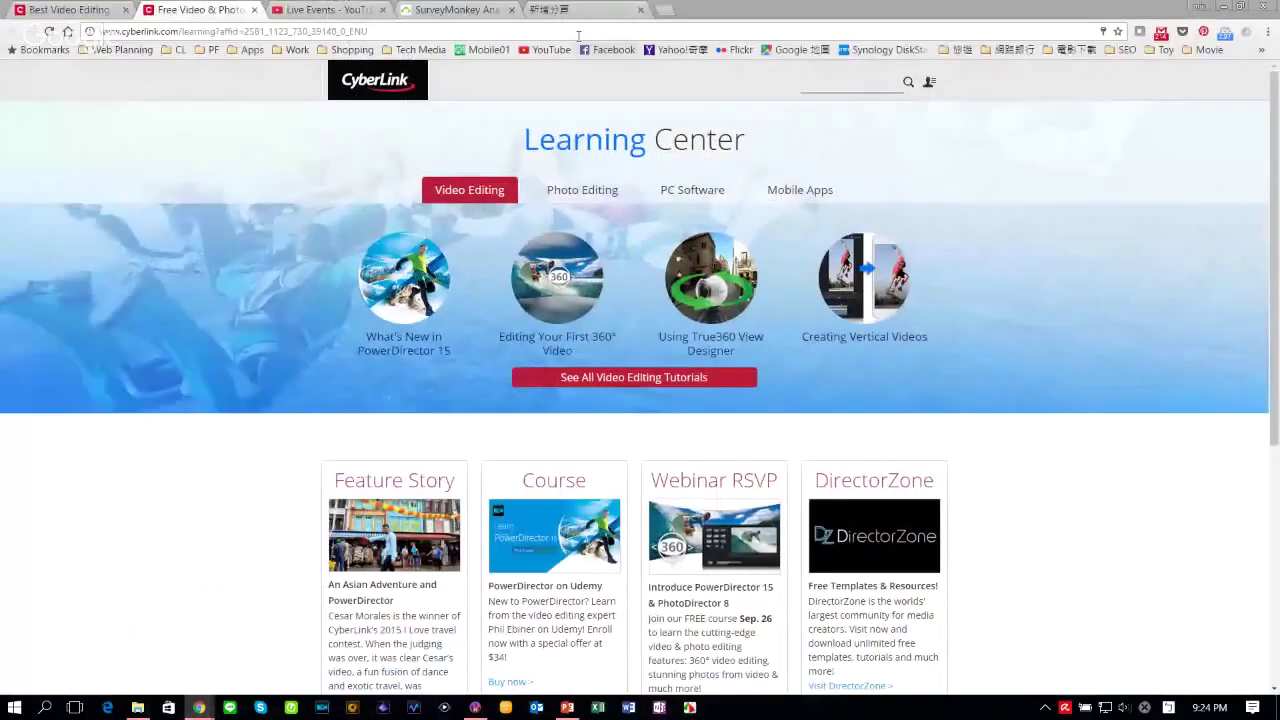
{"action": "left_click", "coordinate": [70, 9]}
{"action": "mouse_move", "coordinate": [443, 108]}
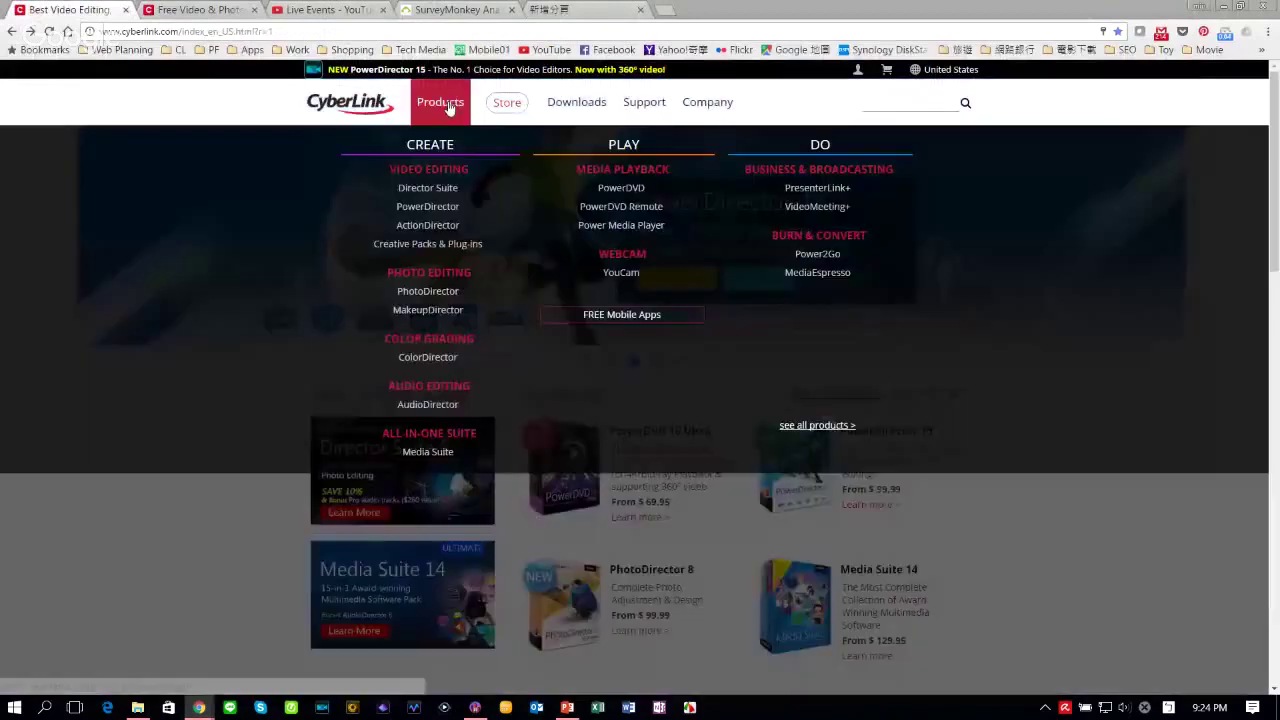
{"action": "left_click", "coordinate": [430, 309]}
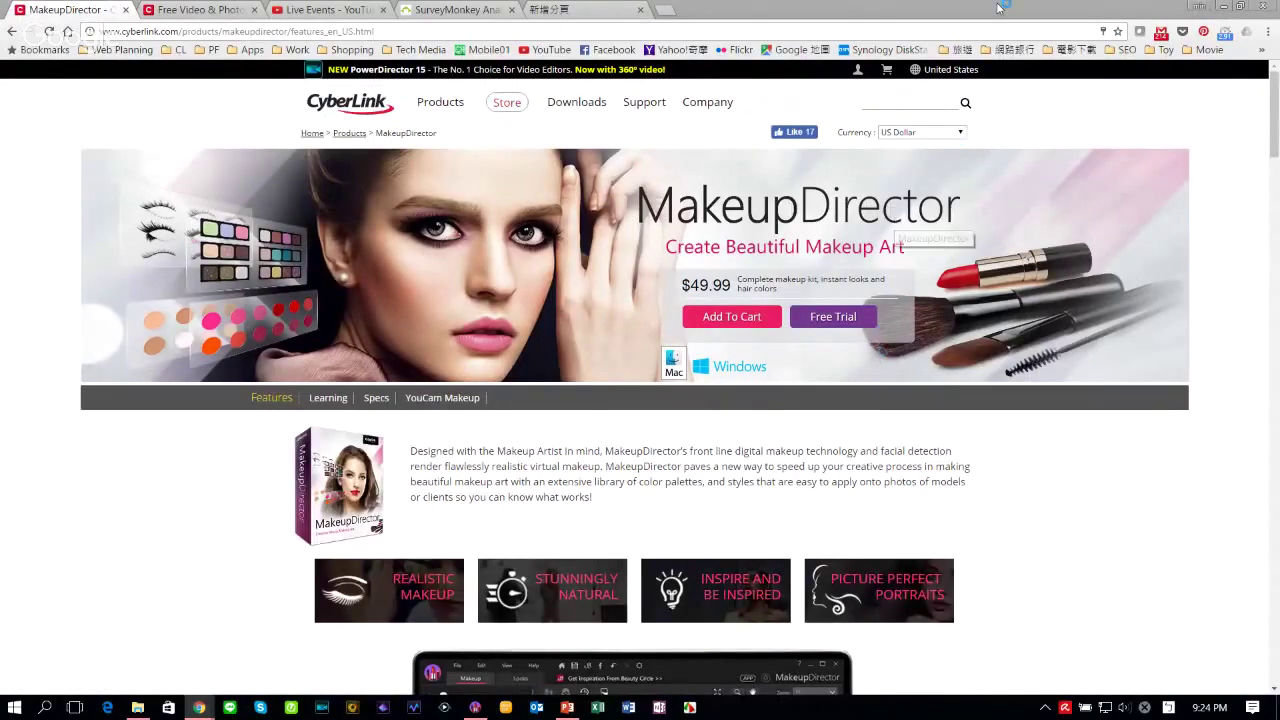
{"action": "left_click_drag", "start_coordinate": [989, 6], "coordinate": [637, 40]}
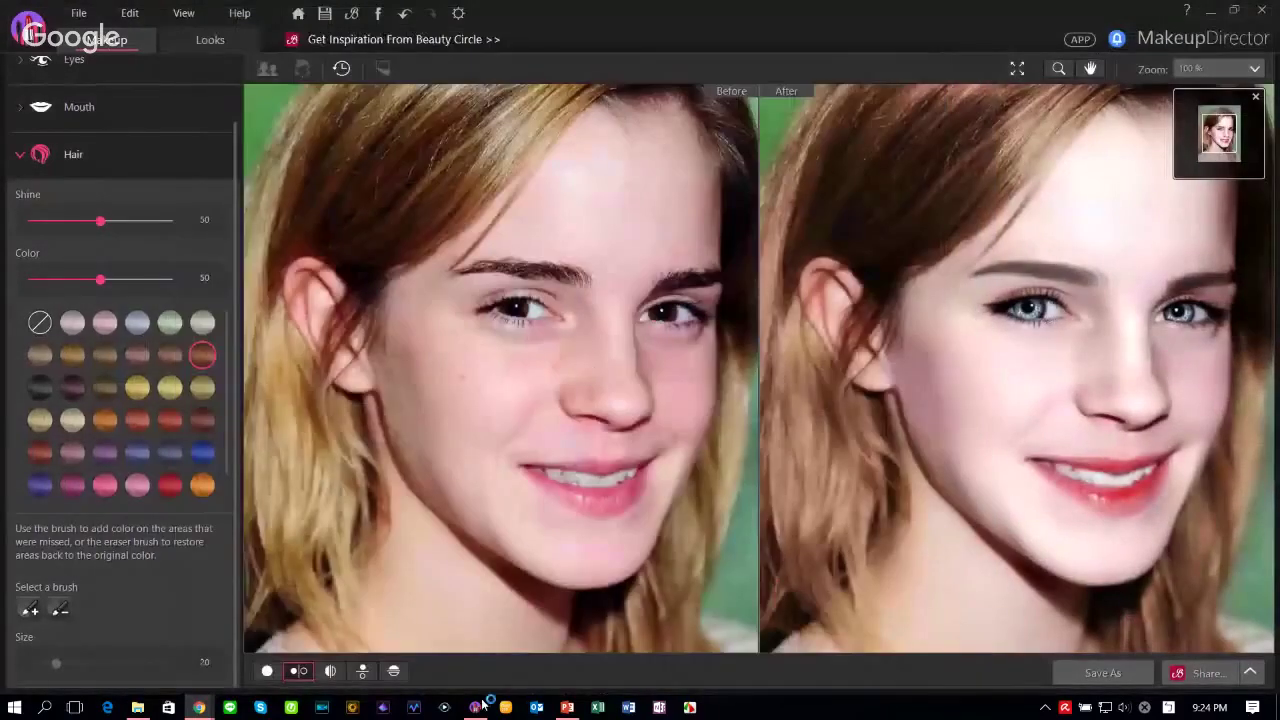
Step: Switch to PowerPoint, start the slide show from the MakeupDirector slide and advance to the Learning Center slide
{"action": "left_click", "coordinate": [567, 707]}
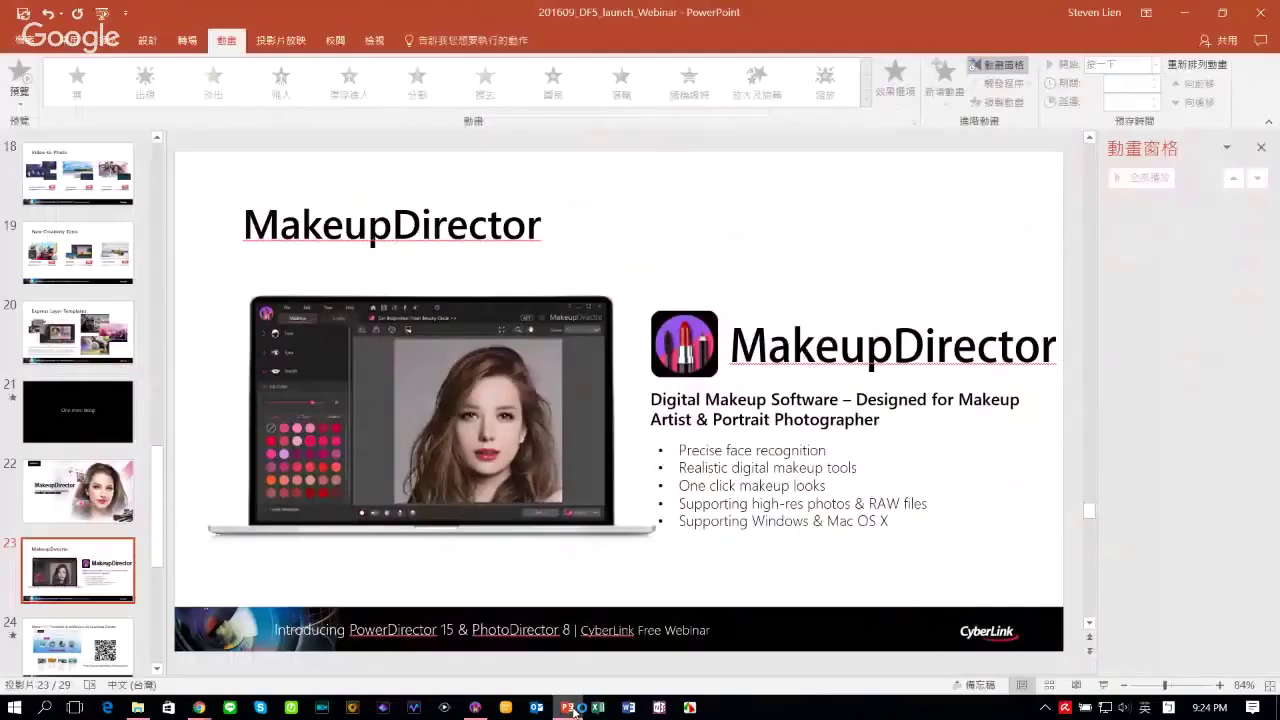
{"action": "left_click", "coordinate": [1103, 685]}
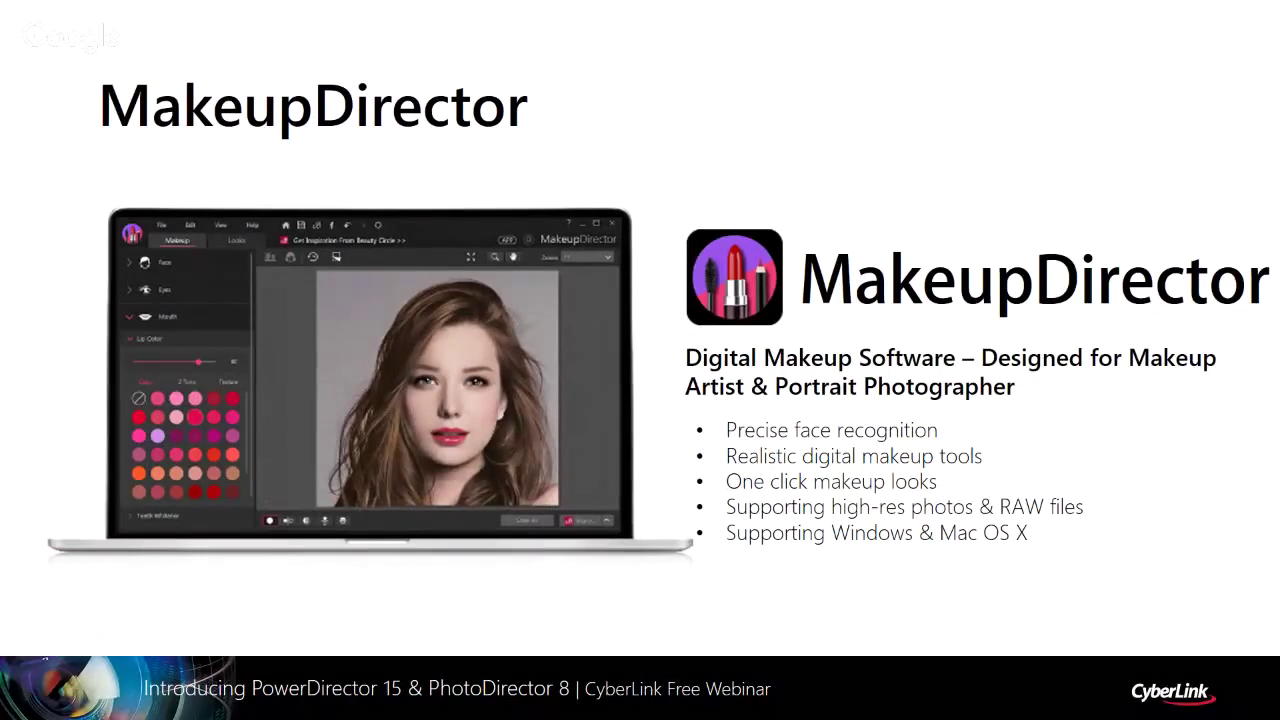
{"action": "key", "text": "Right"}
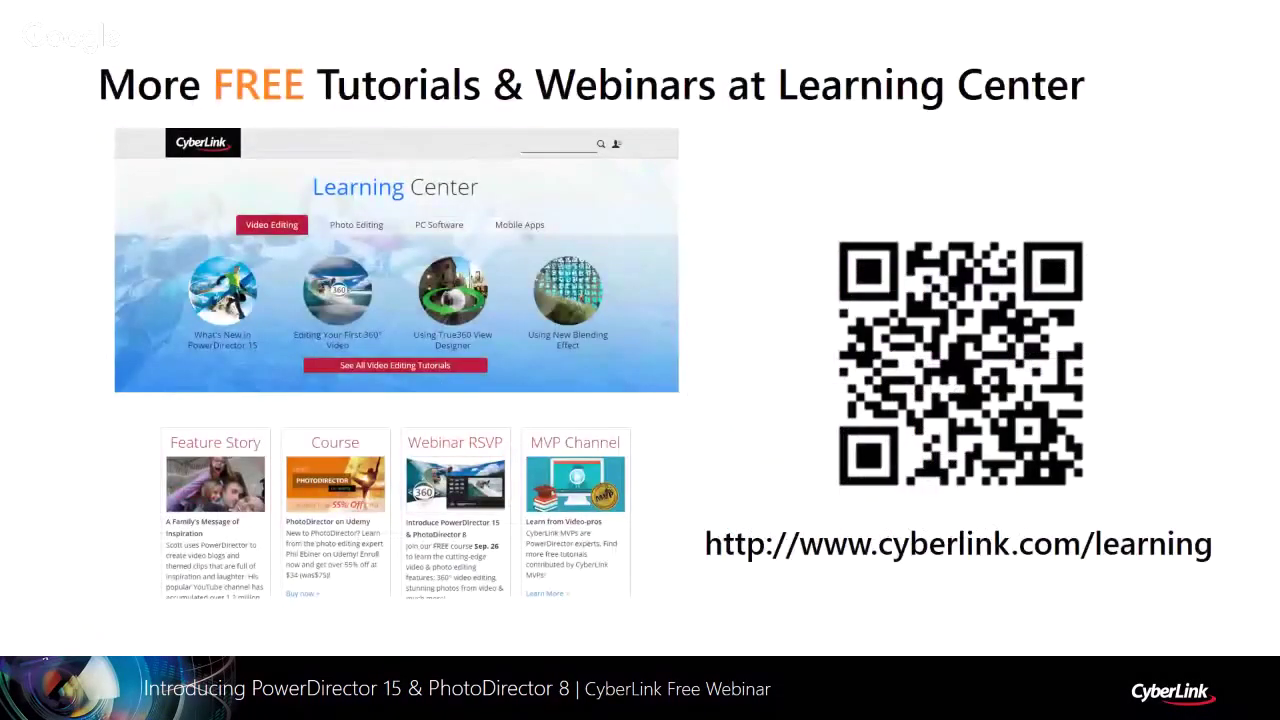